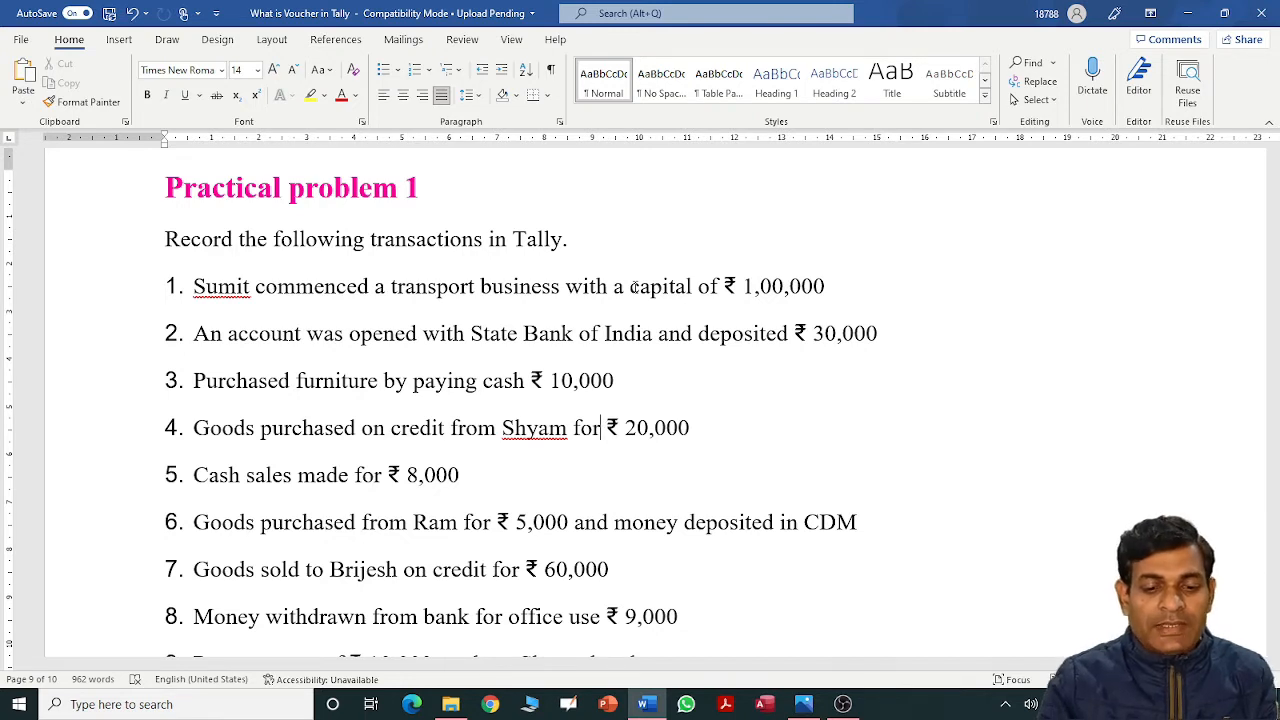
Step through the Practical problem 1 transaction list from cash sales to the stationery purchase.
{"action": "key", "text": "Down"}
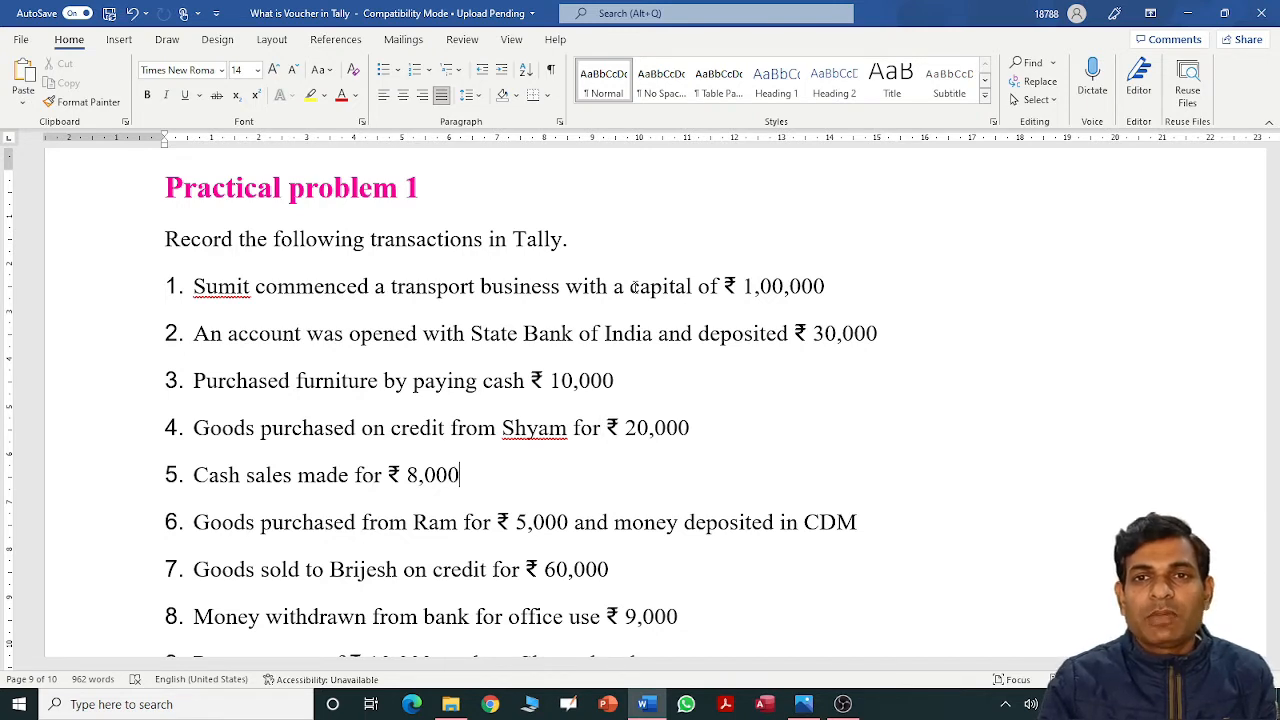
{"action": "key", "text": "Down"}
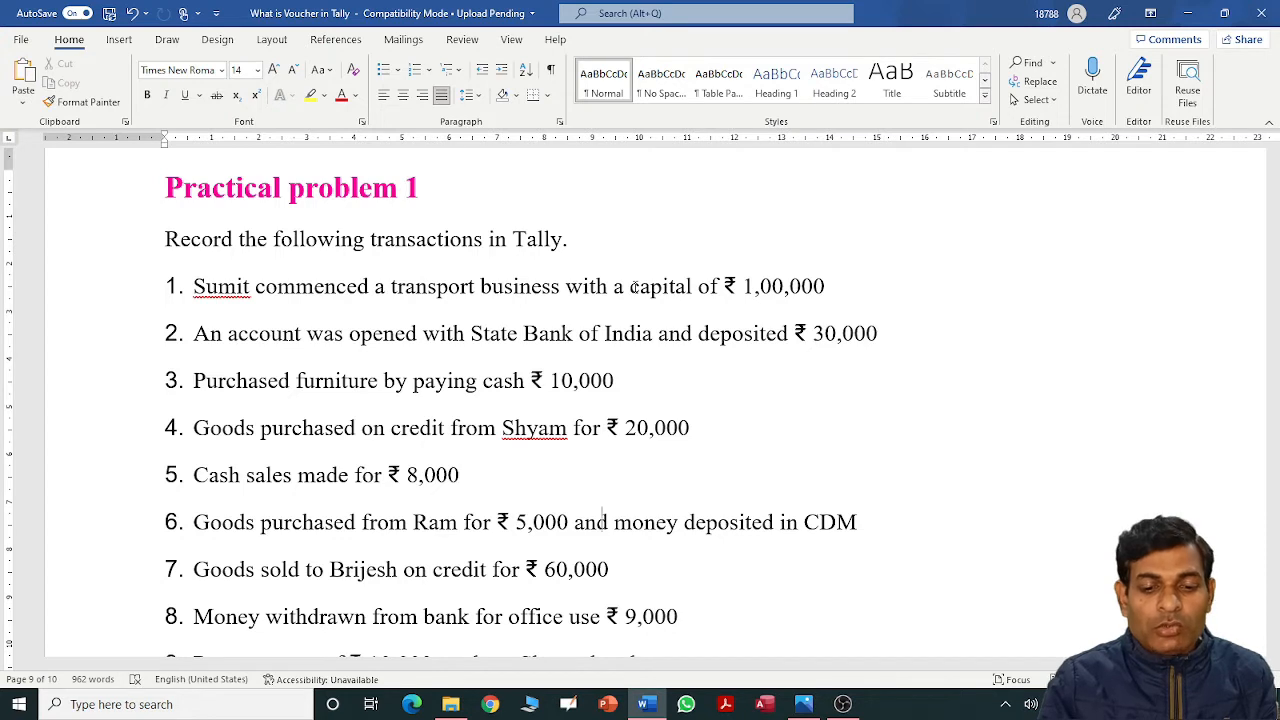
{"action": "key", "text": "Right"}
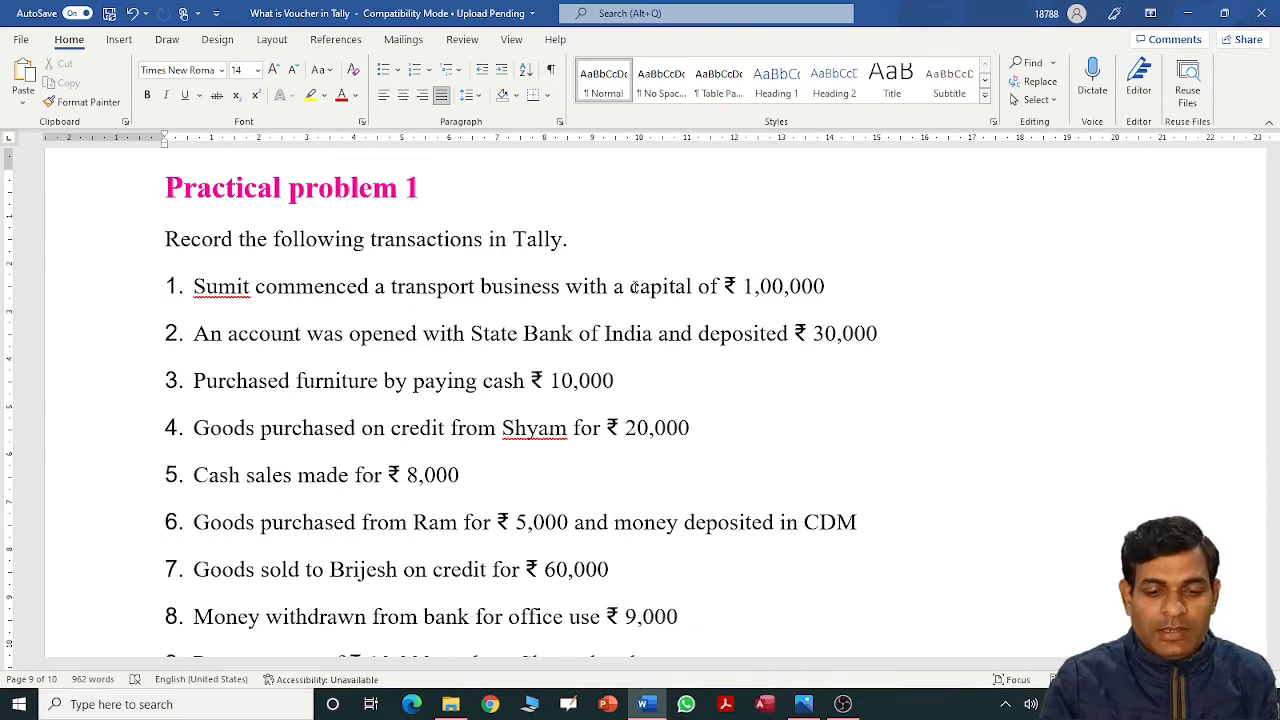
{"action": "key", "text": "Down"}
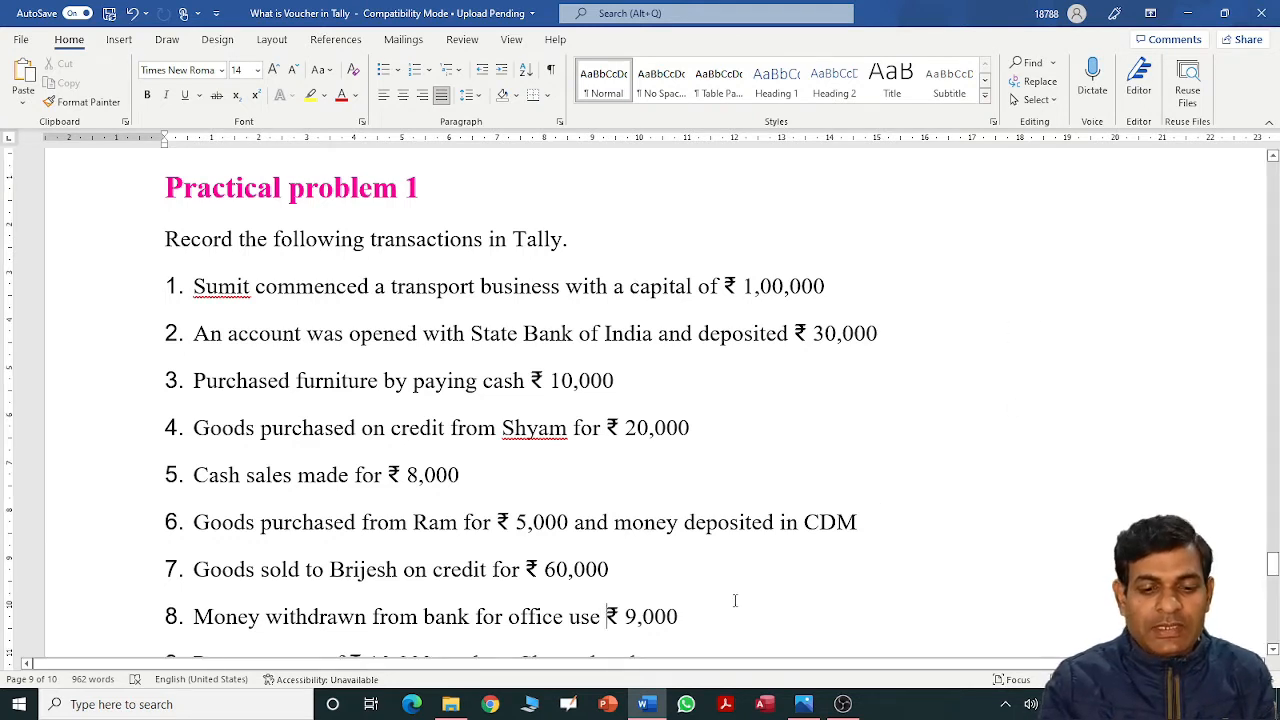
{"action": "key", "text": "Down"}
{"action": "key", "text": "Down"}
{"action": "key", "text": "Down"}
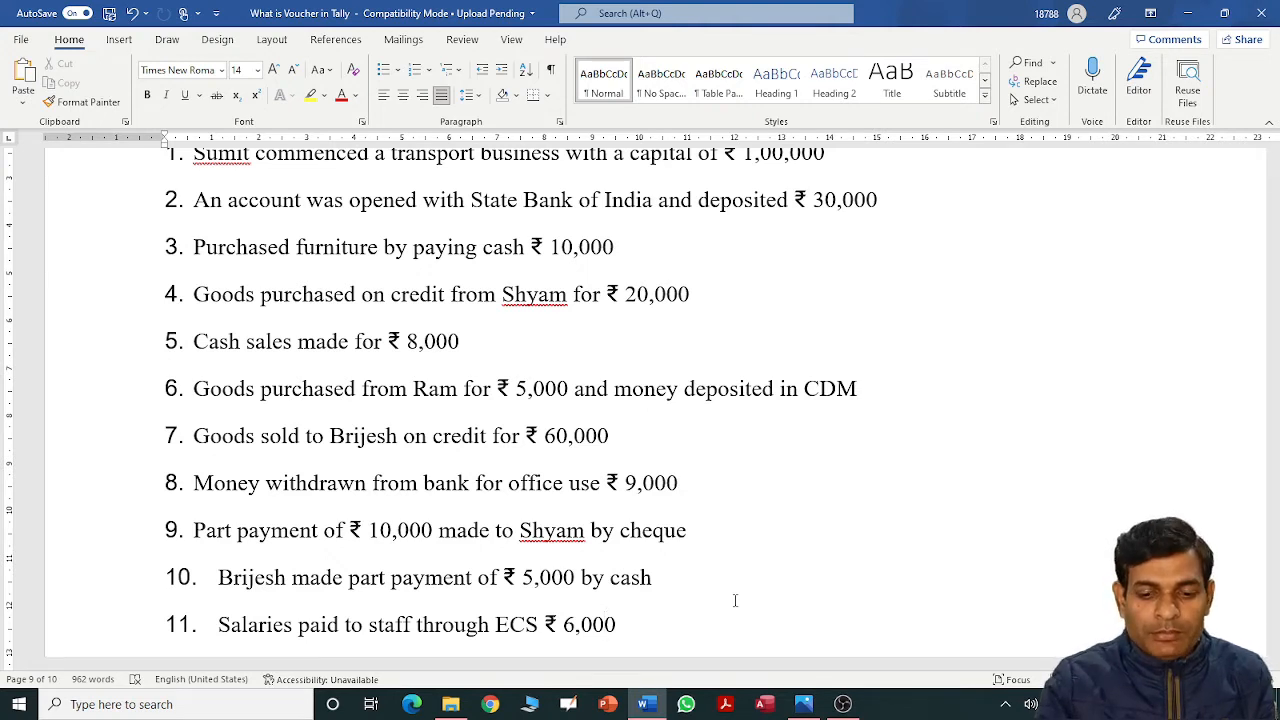
{"action": "key", "text": "Down"}
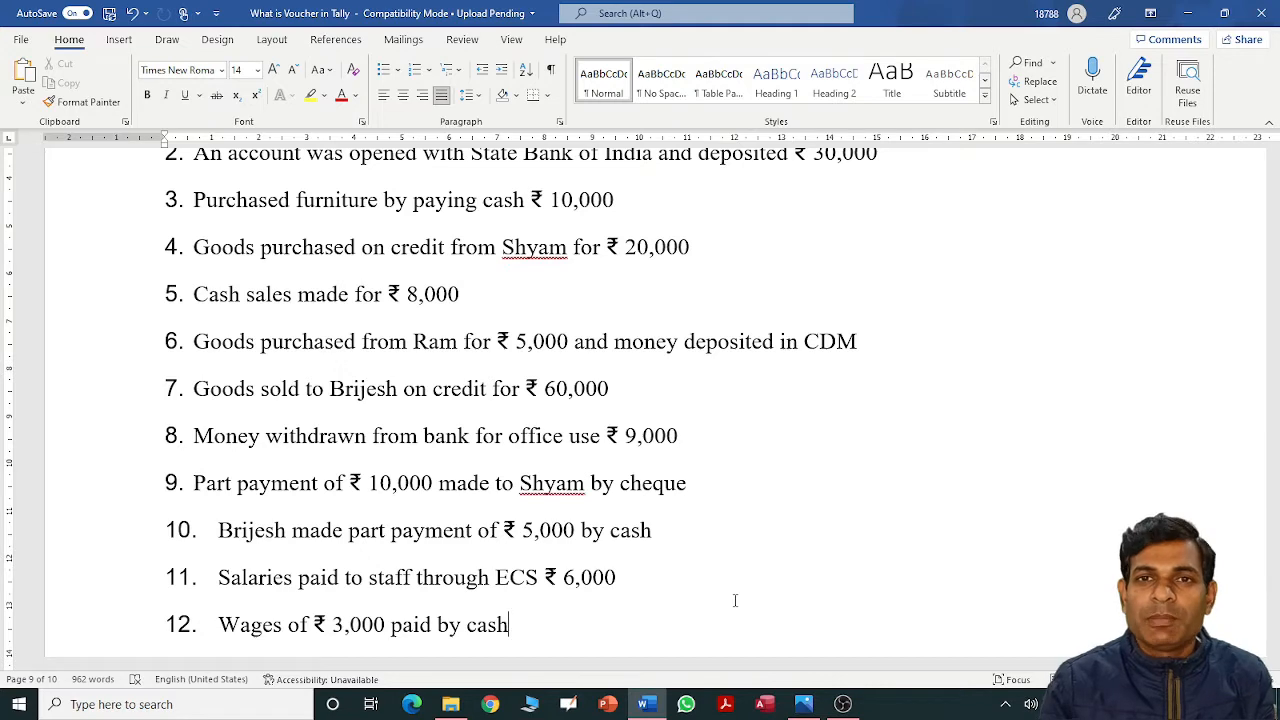
{"action": "type", "text": "Purchased stationery from AVSR Softech. on credit ₹ 4,000"}
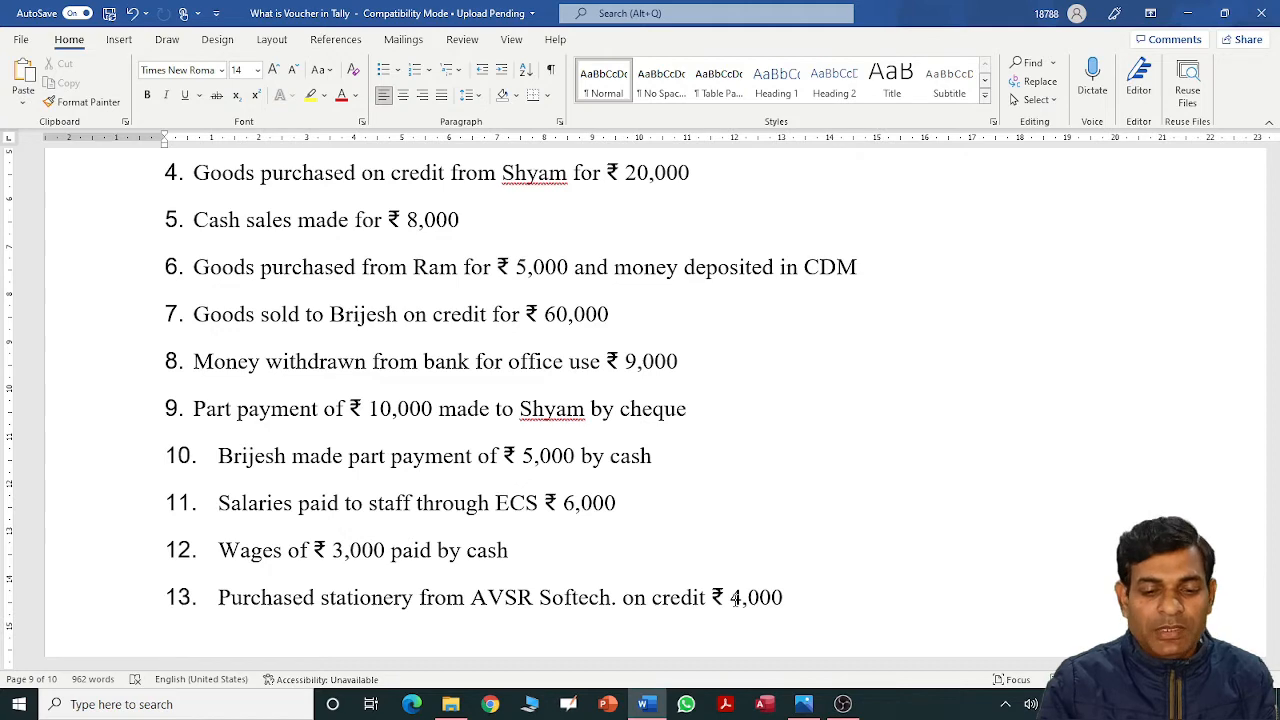
Scroll down to the empty table headed S.No., Particulars, Debit, Credit, Voucher Type, Group.
{"action": "key", "text": "Down"}
{"action": "key", "text": "Up"}
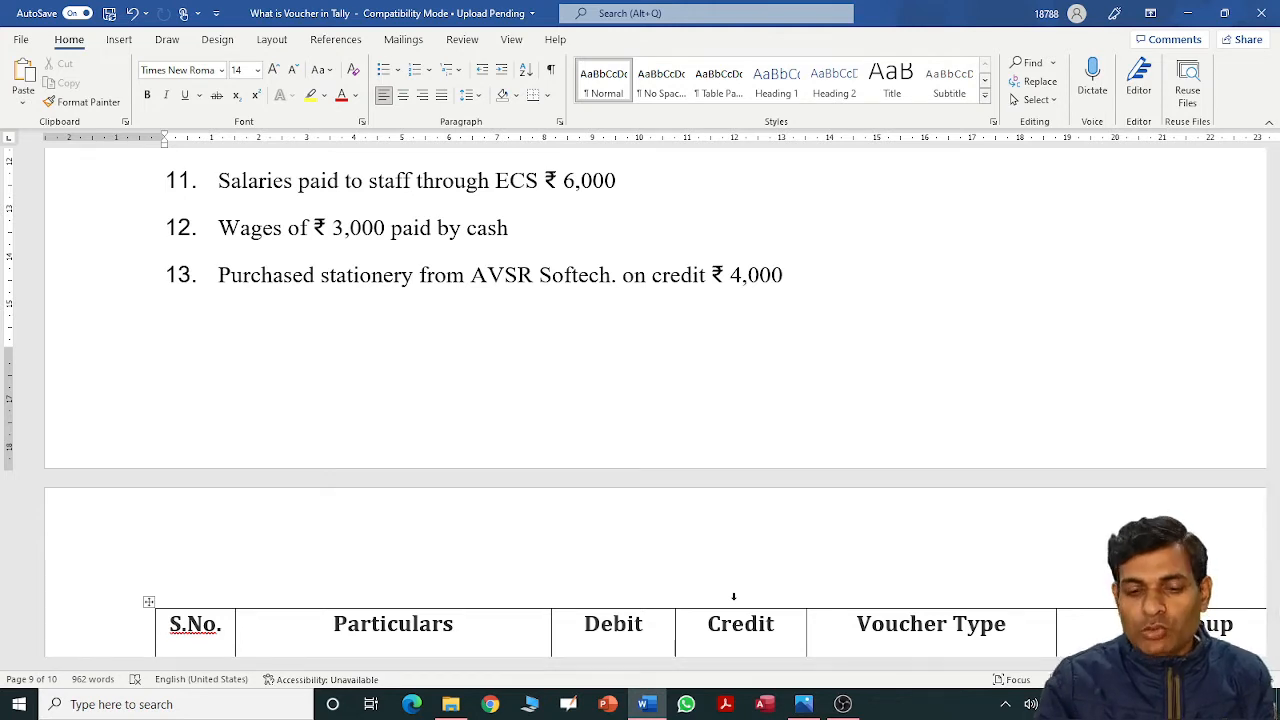
{"action": "key", "text": "Up"}
{"action": "key", "text": "Up"}
{"action": "key", "text": "Up"}
{"action": "key", "text": "Up"}
{"action": "key", "text": "Up"}
{"action": "key", "text": "Up"}
{"action": "key", "text": "Up"}
{"action": "key", "text": "Up"}
{"action": "key", "text": "Up"}
{"action": "key", "text": "Up"}
{"action": "key", "text": "Up"}
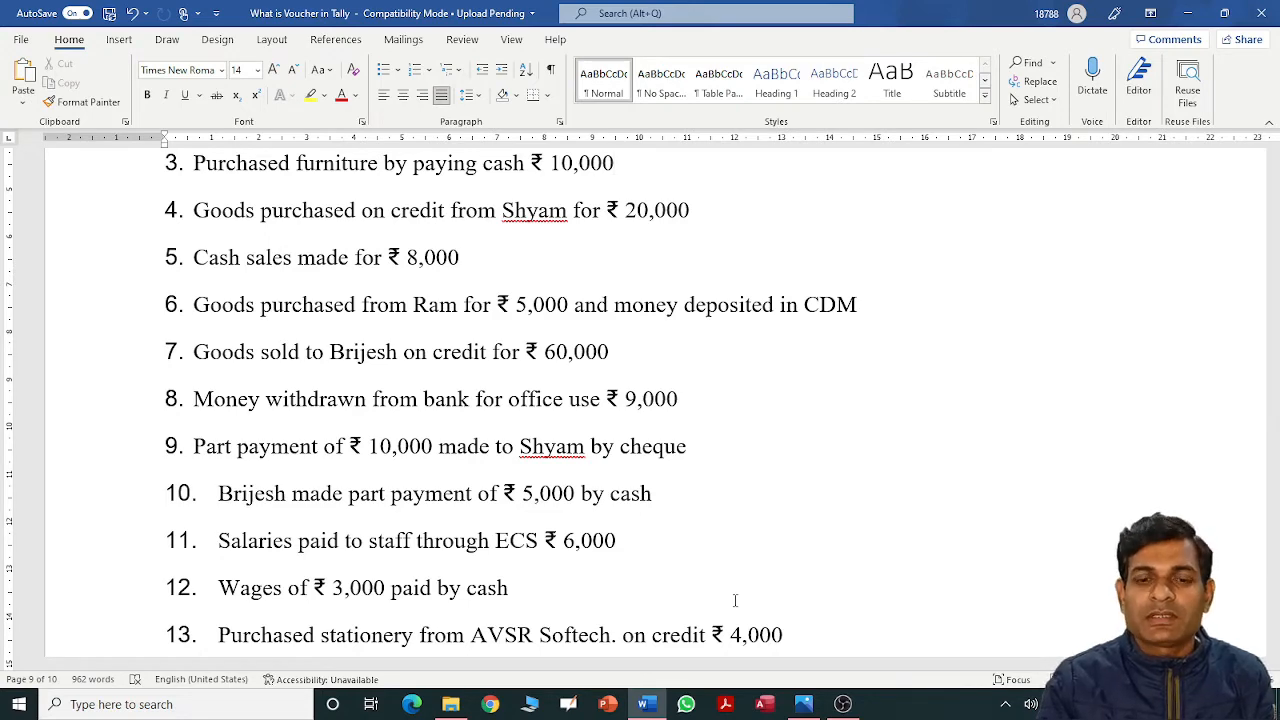
{"action": "key", "text": "Down"}
{"action": "key", "text": "Down"}
{"action": "key", "text": "Down"}
{"action": "key", "text": "Down"}
{"action": "key", "text": "Down"}
{"action": "key", "text": "Down"}
{"action": "key", "text": "Down"}
{"action": "key", "text": "Down"}
{"action": "key", "text": "Down"}
{"action": "key", "text": "Down"}
{"action": "key", "text": "Down"}
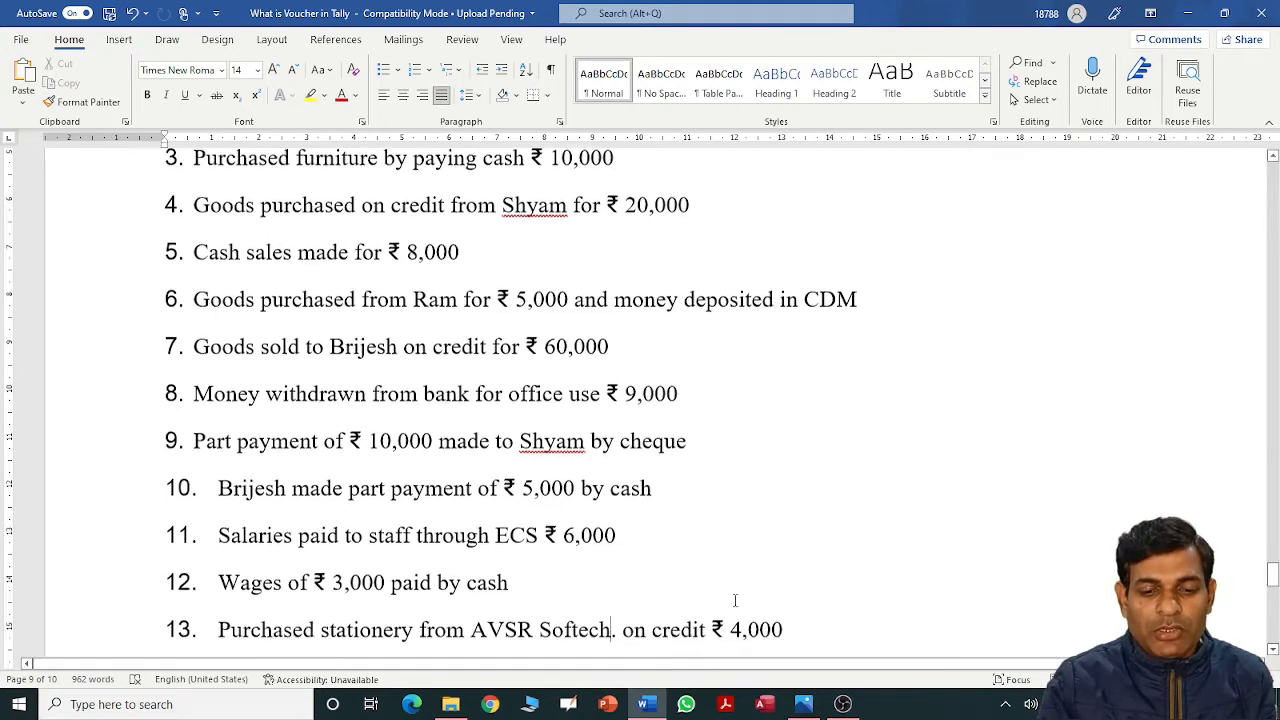
{"action": "key", "text": "Up"}
{"action": "key", "text": "Up"}
{"action": "key", "text": "Up"}
{"action": "key", "text": "Up"}
{"action": "key", "text": "Up"}
{"action": "key", "text": "Up"}
{"action": "key", "text": "Up"}
{"action": "key", "text": "Up"}
{"action": "key", "text": "Up"}
{"action": "key", "text": "Up"}
{"action": "key", "text": "Up"}
{"action": "key", "text": "Up"}
{"action": "key", "text": "Up"}
{"action": "key", "text": "Up"}
{"action": "key", "text": "Up"}
{"action": "key", "text": "Up"}
{"action": "key", "text": "Up"}
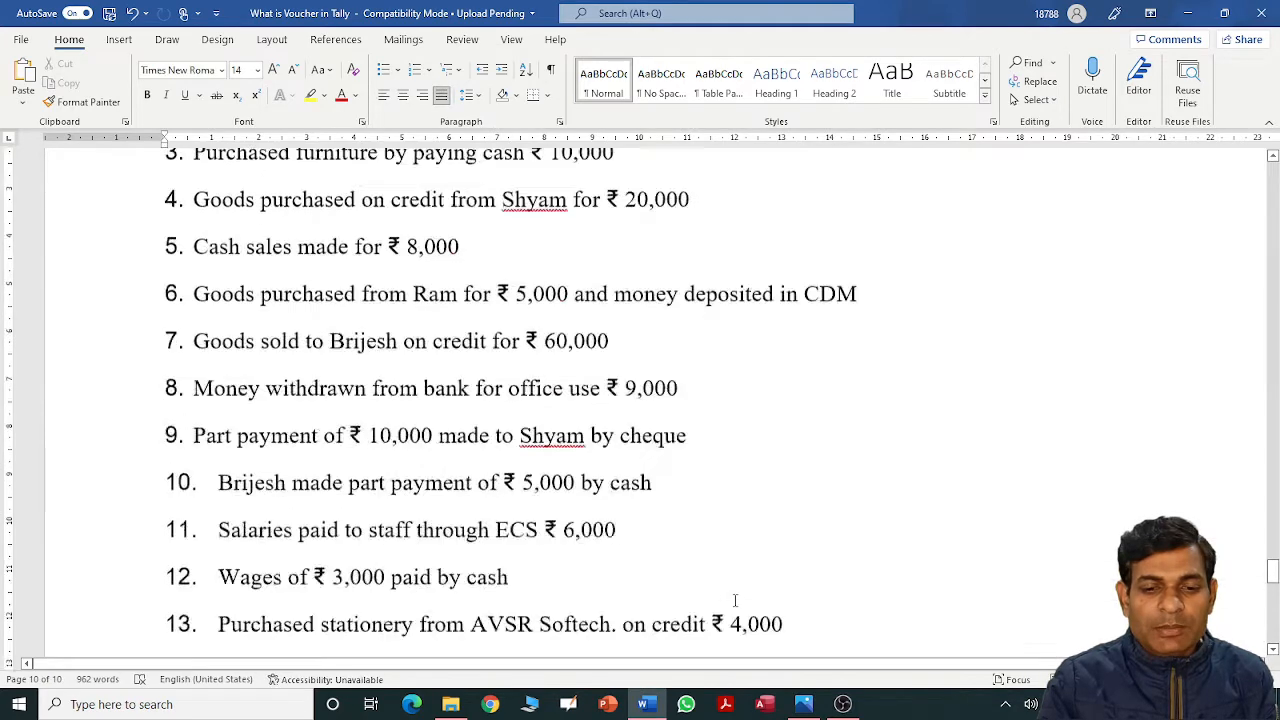
{"action": "key", "text": "Down"}
{"action": "key", "text": "Down"}
{"action": "key", "text": "Down"}
{"action": "key", "text": "Down"}
{"action": "key", "text": "Down"}
{"action": "key", "text": "Down"}
{"action": "key", "text": "Down"}
{"action": "key", "text": "Down"}
{"action": "key", "text": "Down"}
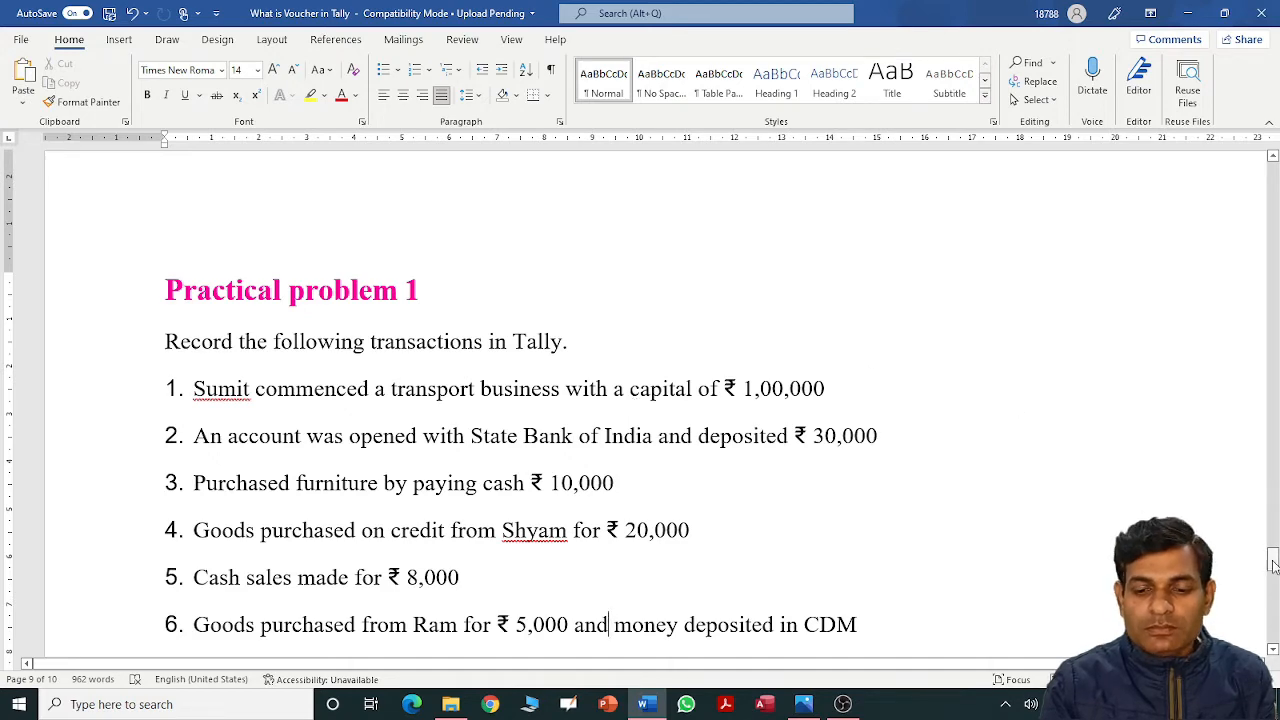
{"action": "left_click_drag", "start_coordinate": [1273, 566], "coordinate": [1273, 572]}
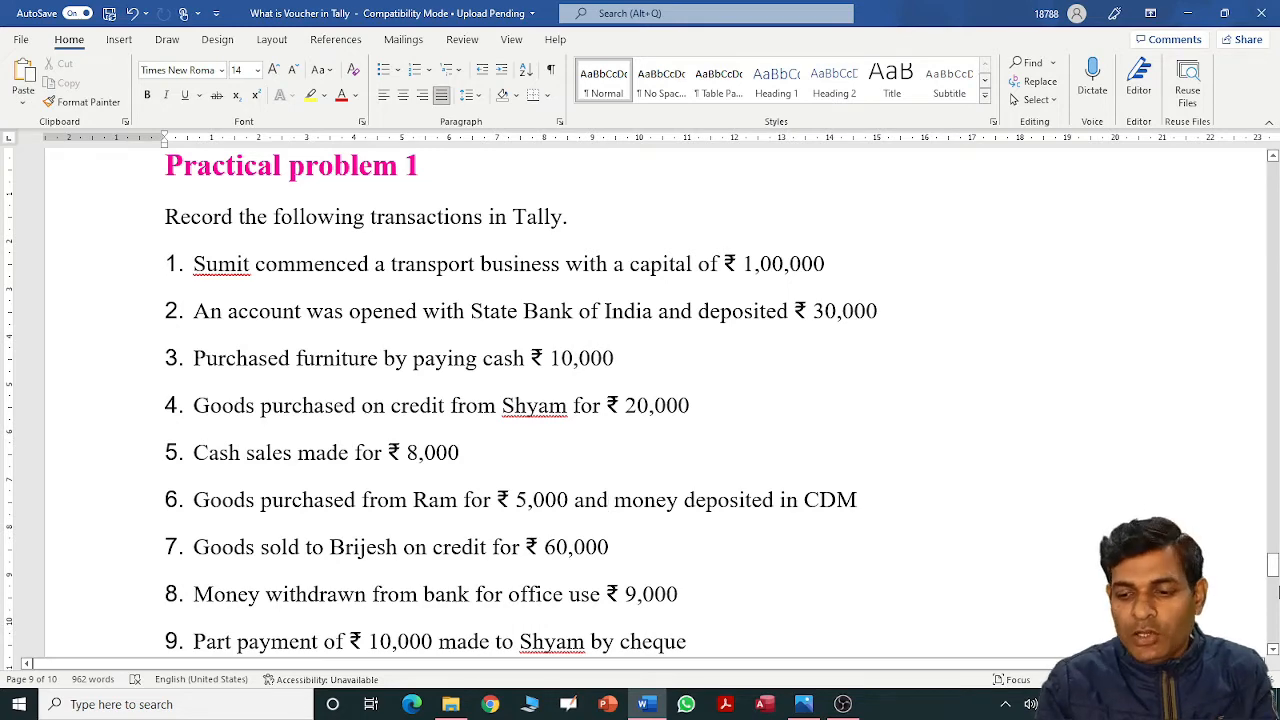
{"action": "left_click_drag", "start_coordinate": [1273, 566], "coordinate": [1274, 604]}
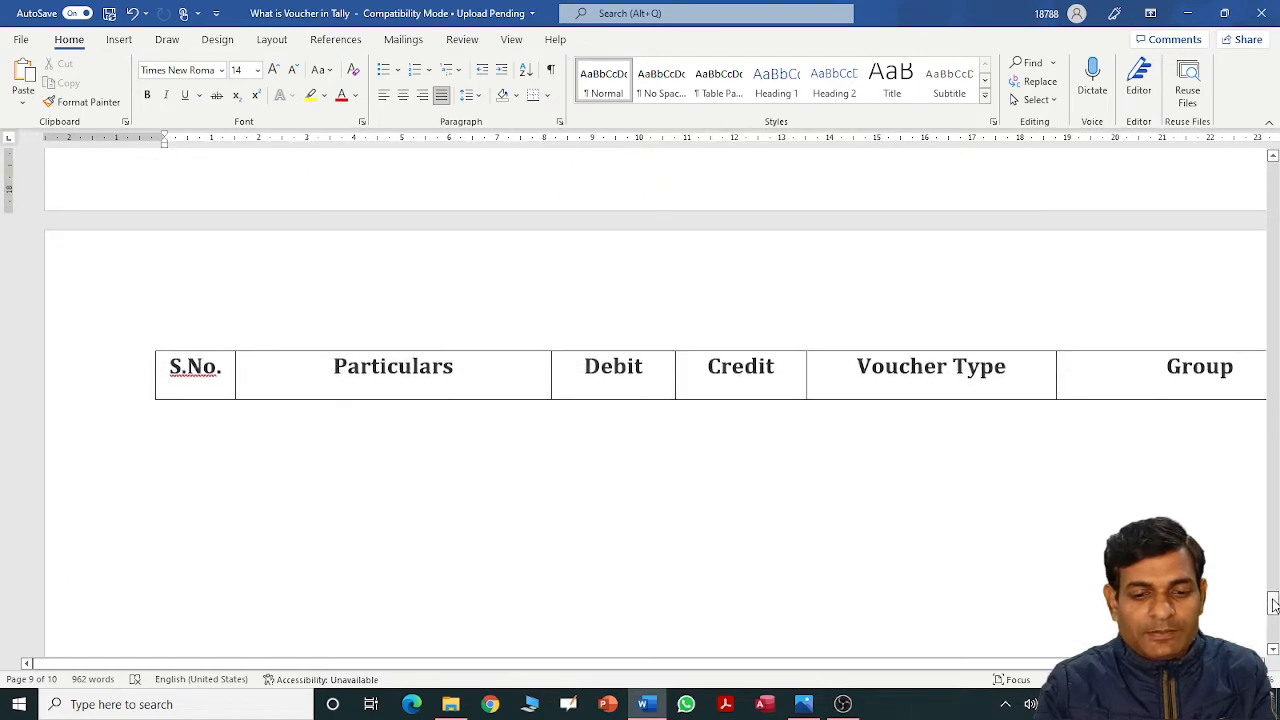
Add row 1 with '1.', left-aligned 'Cash A/c Dr' and a 100000 debit.
{"action": "left_click", "coordinate": [478, 368]}
{"action": "key", "text": "Tab"}
{"action": "key", "text": "Tab"}
{"action": "key", "text": "Tab"}
{"action": "key", "text": "Tab"}
{"action": "key", "text": "Tab"}
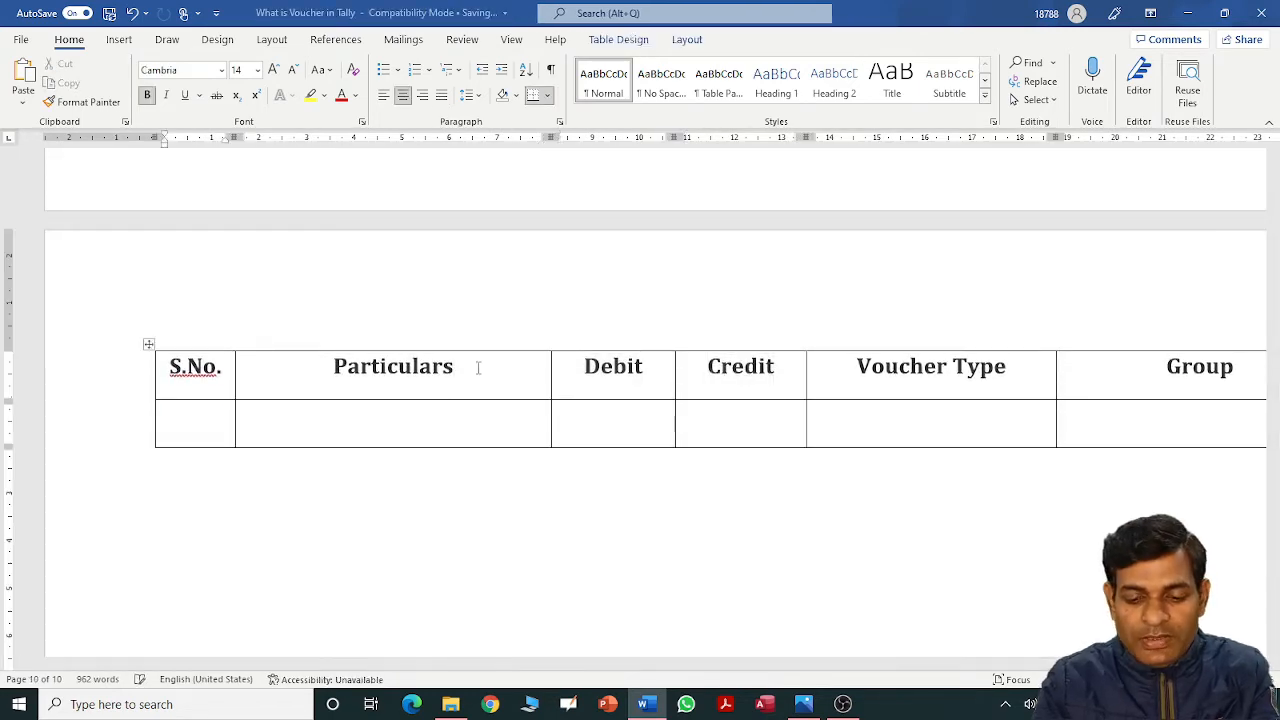
{"action": "type", "text": "1."}
{"action": "key", "text": "Tab"}
{"action": "type", "text": "Ca"}
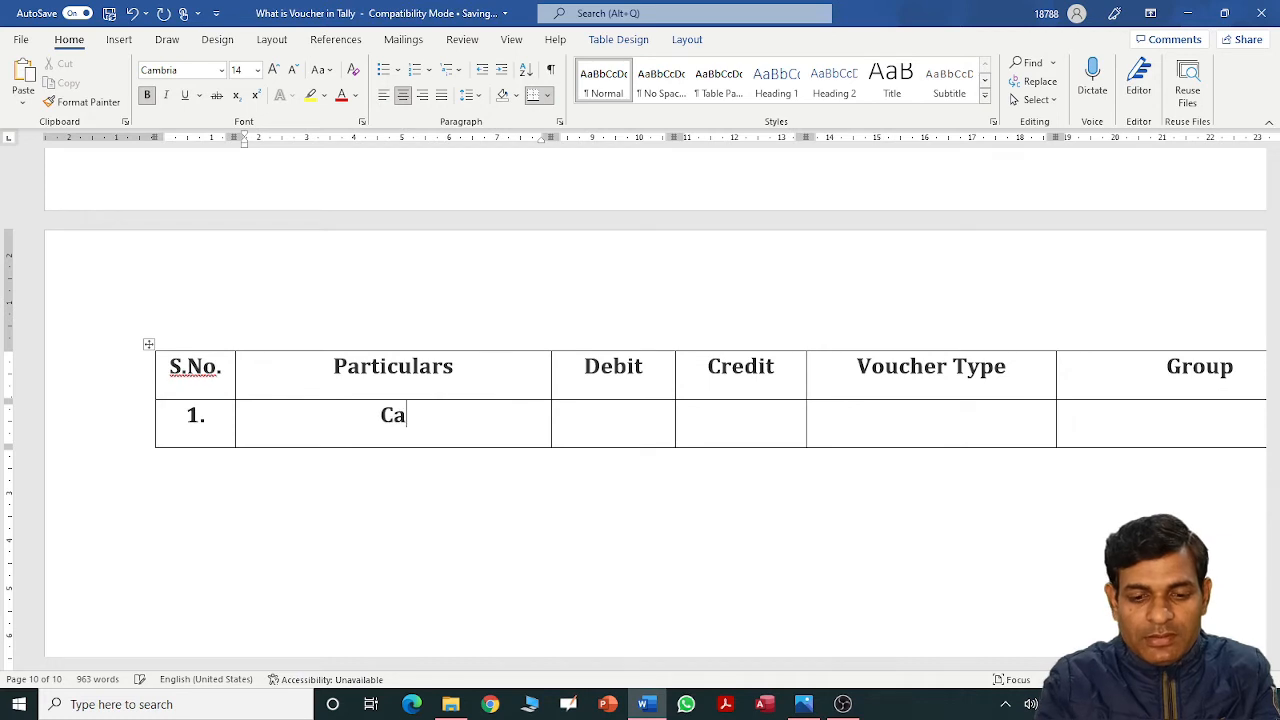
{"action": "type", "text": "sh A/c Dr"}
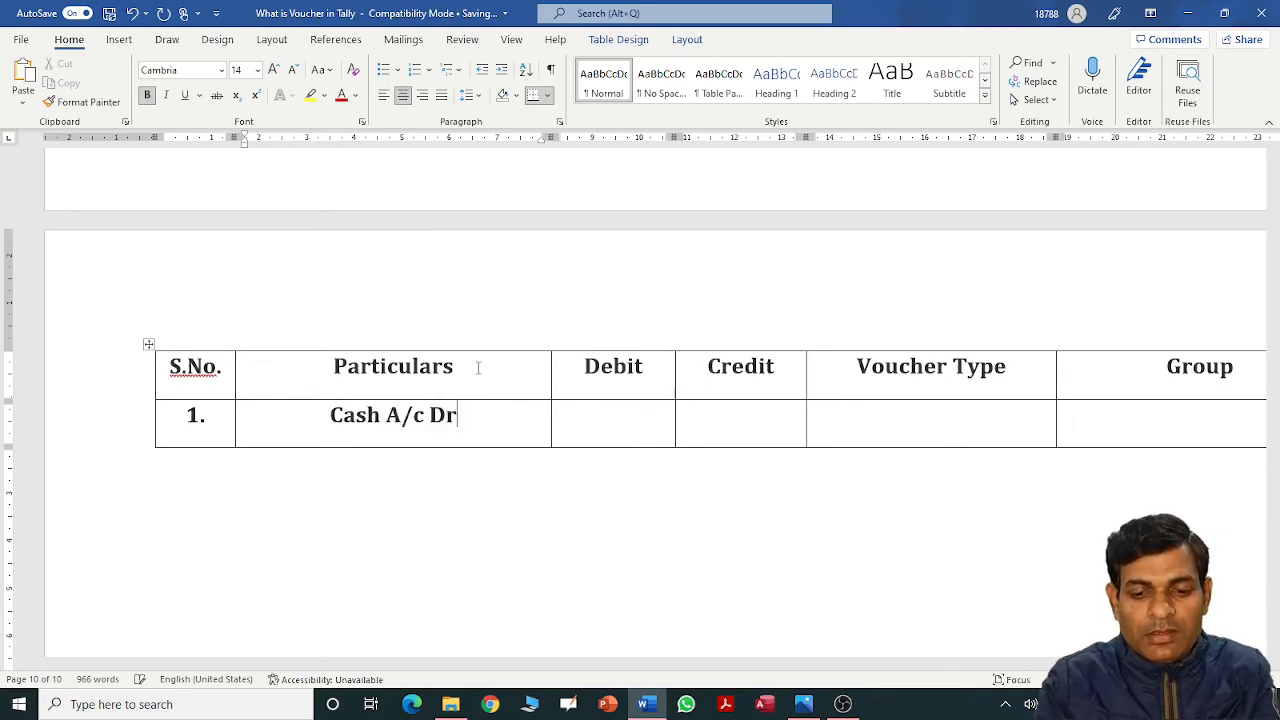
{"action": "key", "text": "ctrl+l"}
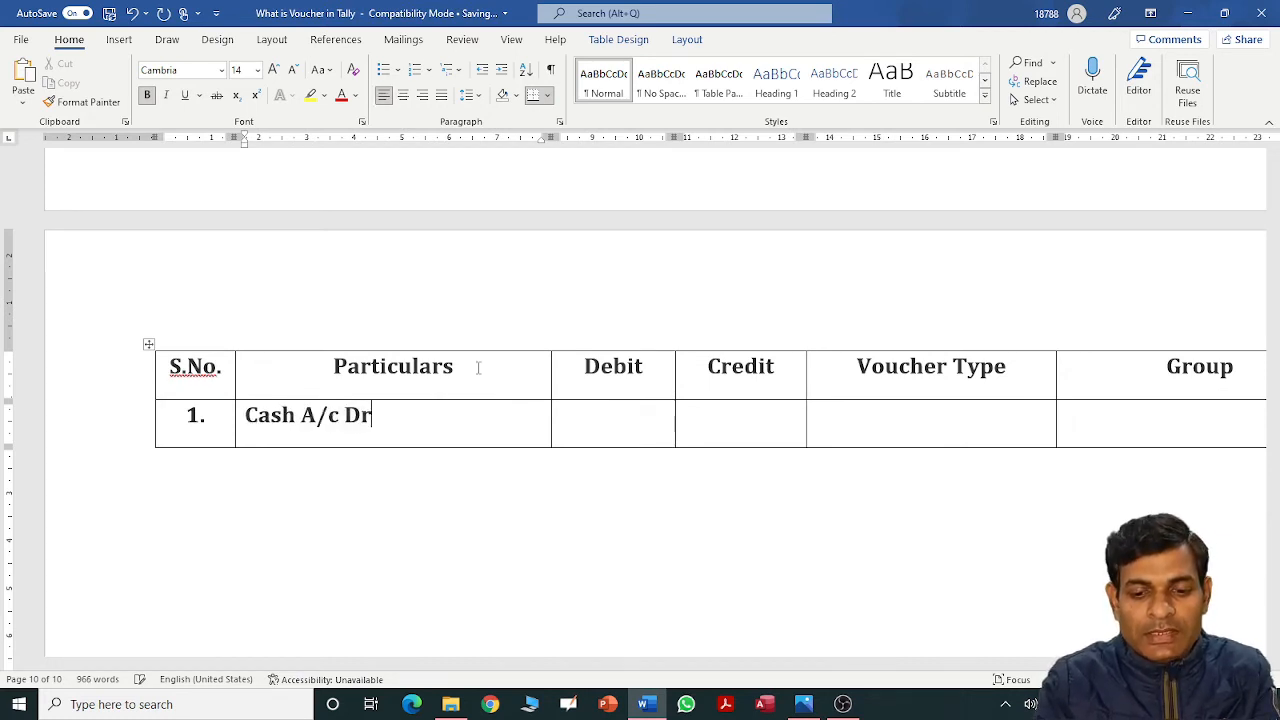
{"action": "key", "text": "Tab"}
{"action": "type", "text": "10"}
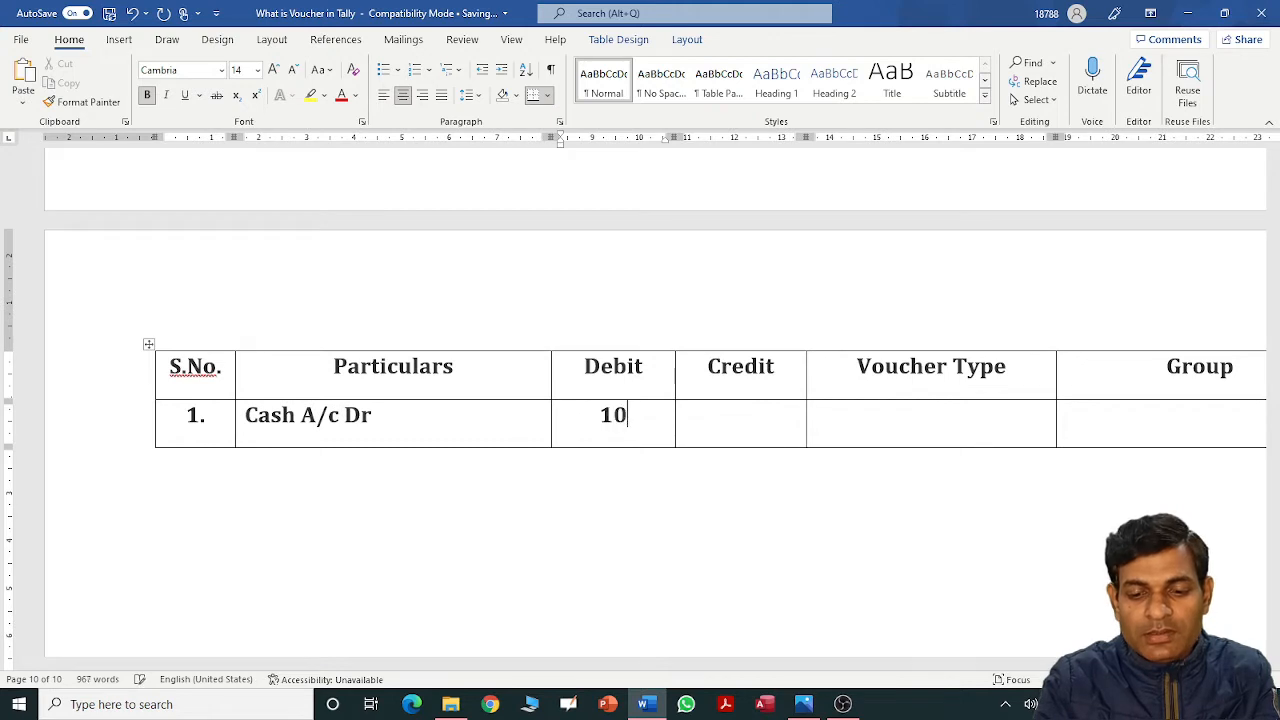
{"action": "type", "text": "0000"}
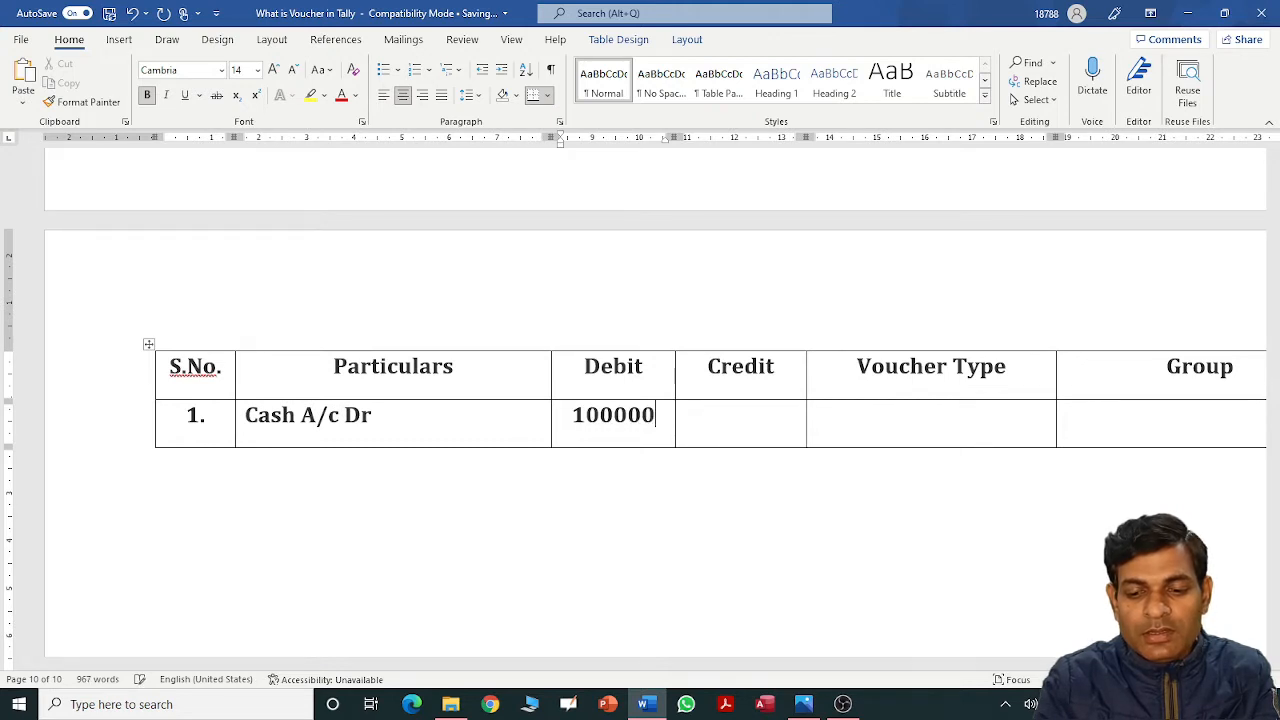
Enter 'Receipt Voucher' as row 1's voucher type and 'Cash-in-Hand' as its group.
{"action": "key", "text": "Tab"}
{"action": "key", "text": "Tab"}
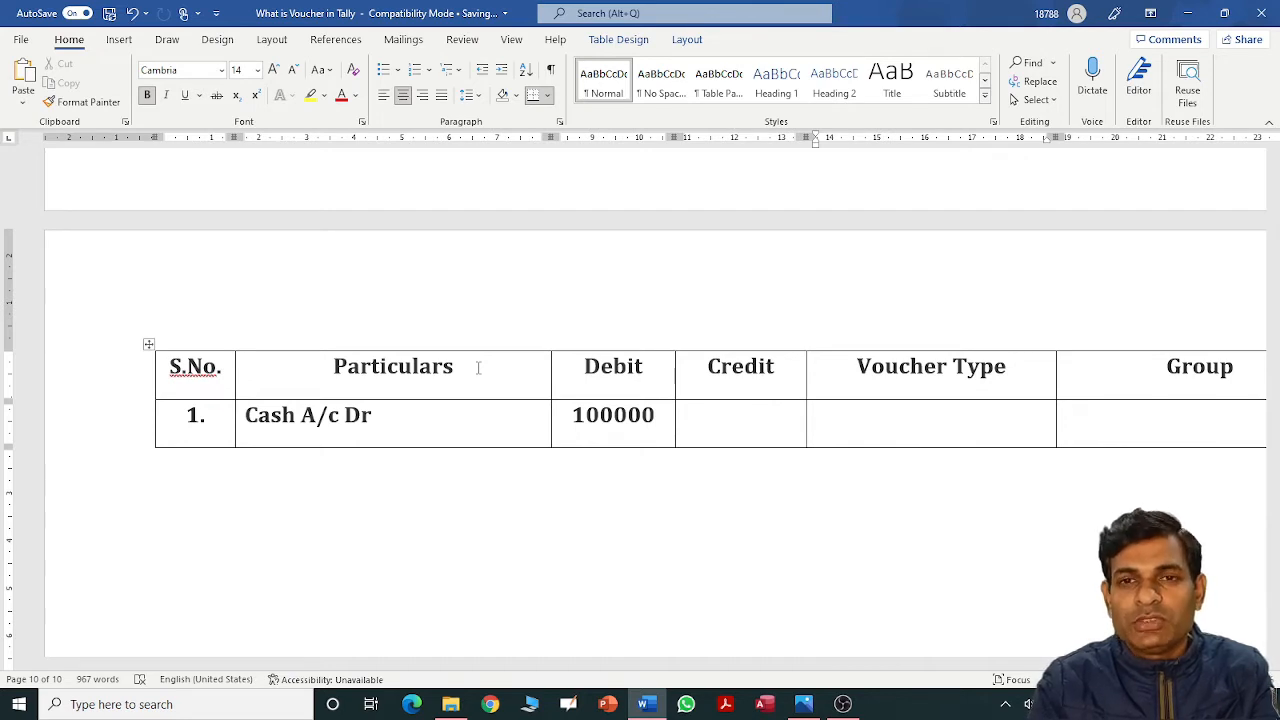
{"action": "type", "text": "R"}
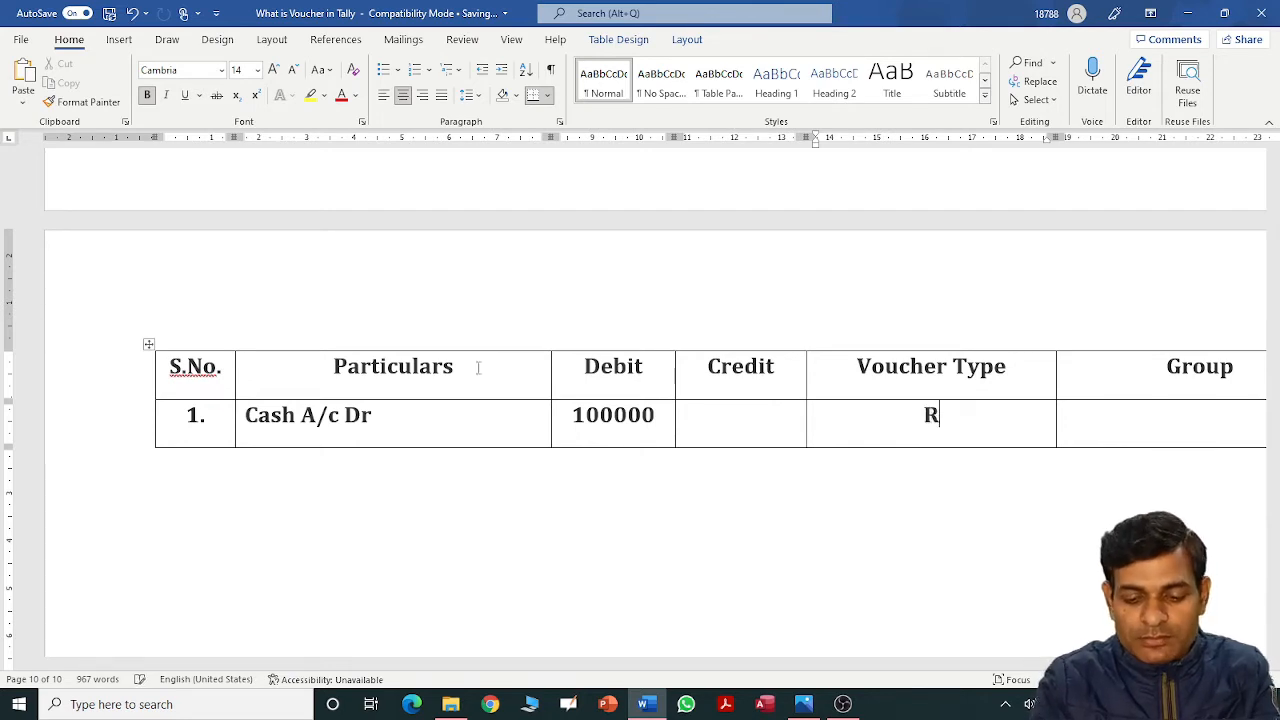
{"action": "type", "text": "eceipt"}
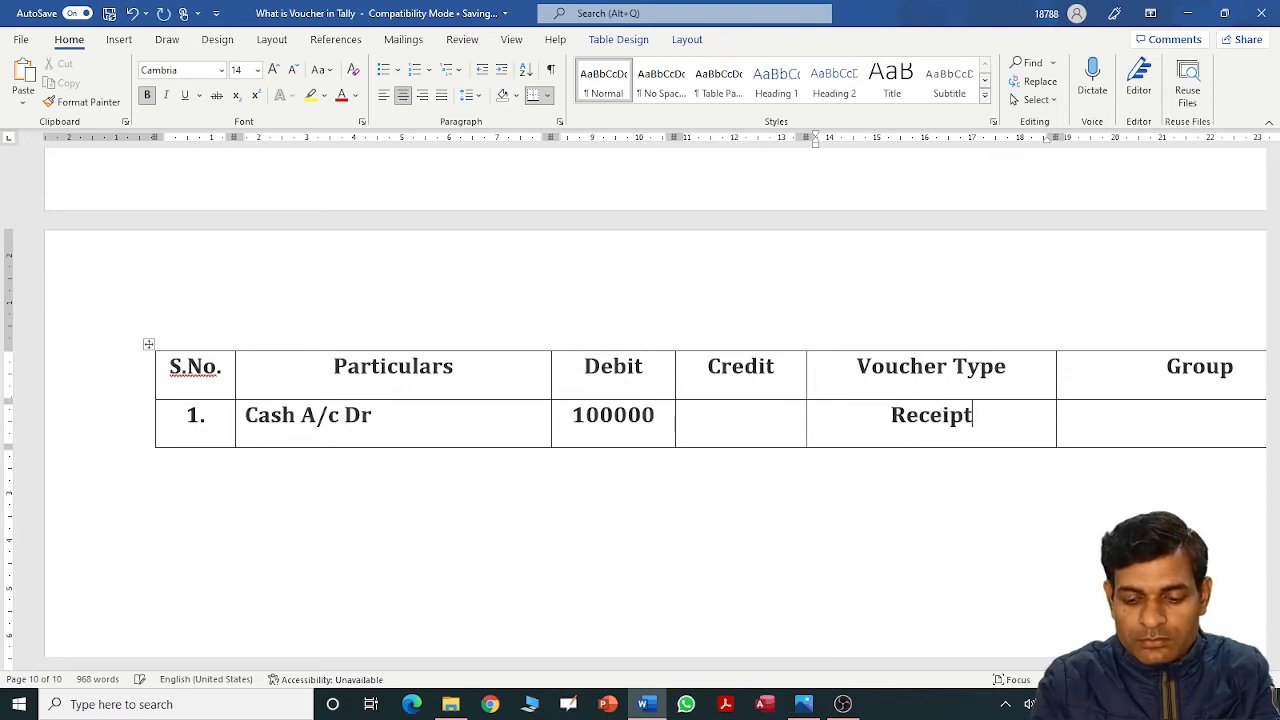
{"action": "type", "text": "y Voucher"}
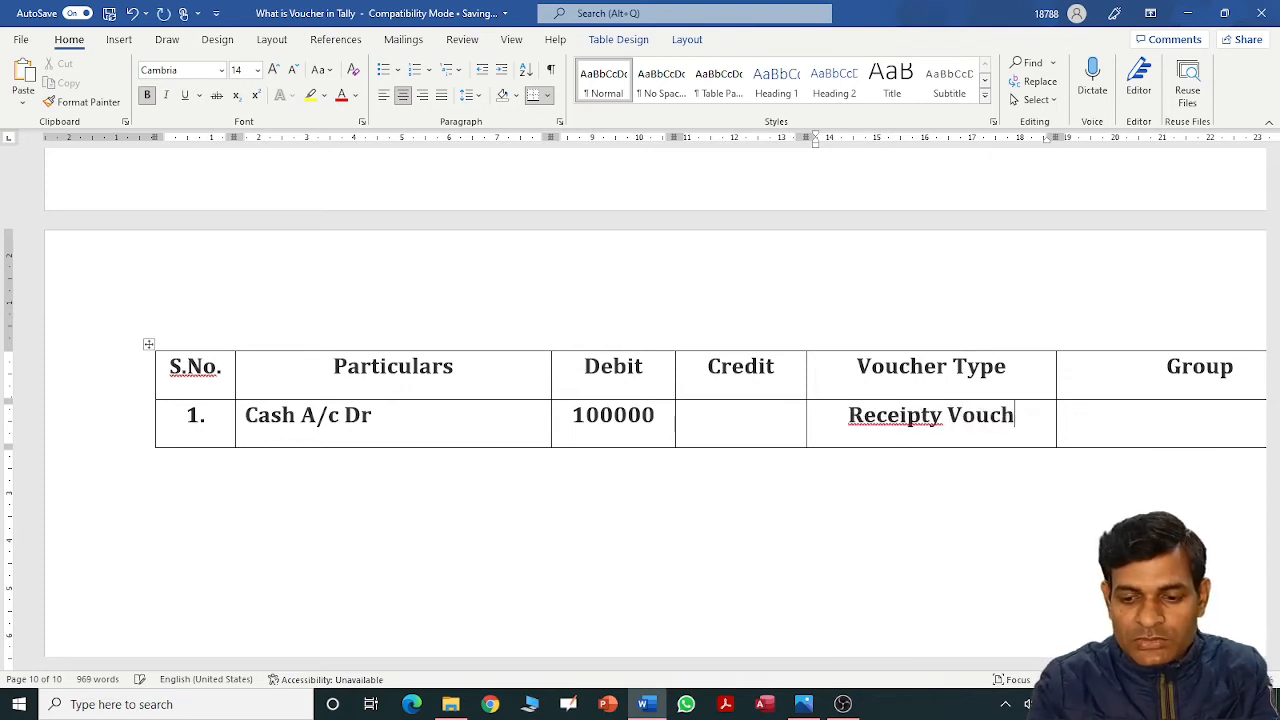
{"action": "key", "text": "Left"}
{"action": "key", "text": "Left"}
{"action": "key", "text": "Left"}
{"action": "key", "text": "Left"}
{"action": "key", "text": "Left"}
{"action": "key", "text": "Left"}
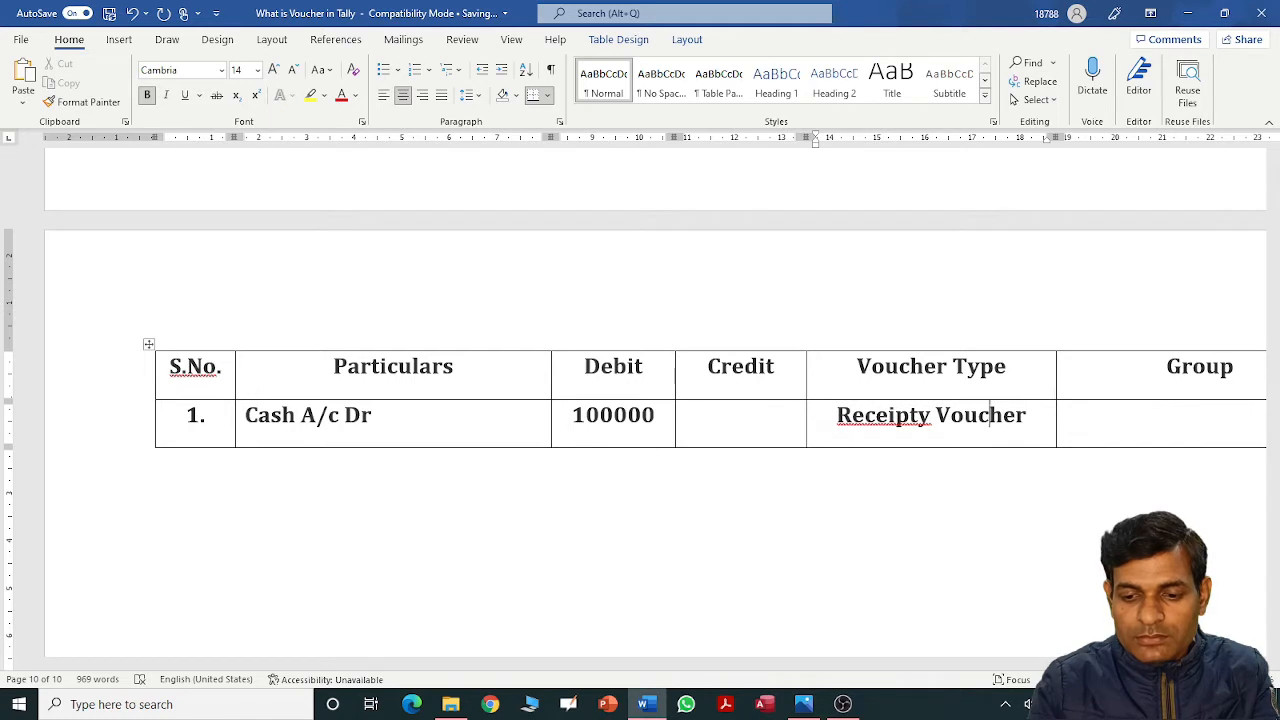
{"action": "key", "text": "Left"}
{"action": "key", "text": "Left"}
{"action": "key", "text": "BackSpace"}
{"action": "left_click", "coordinate": [1200, 414]}
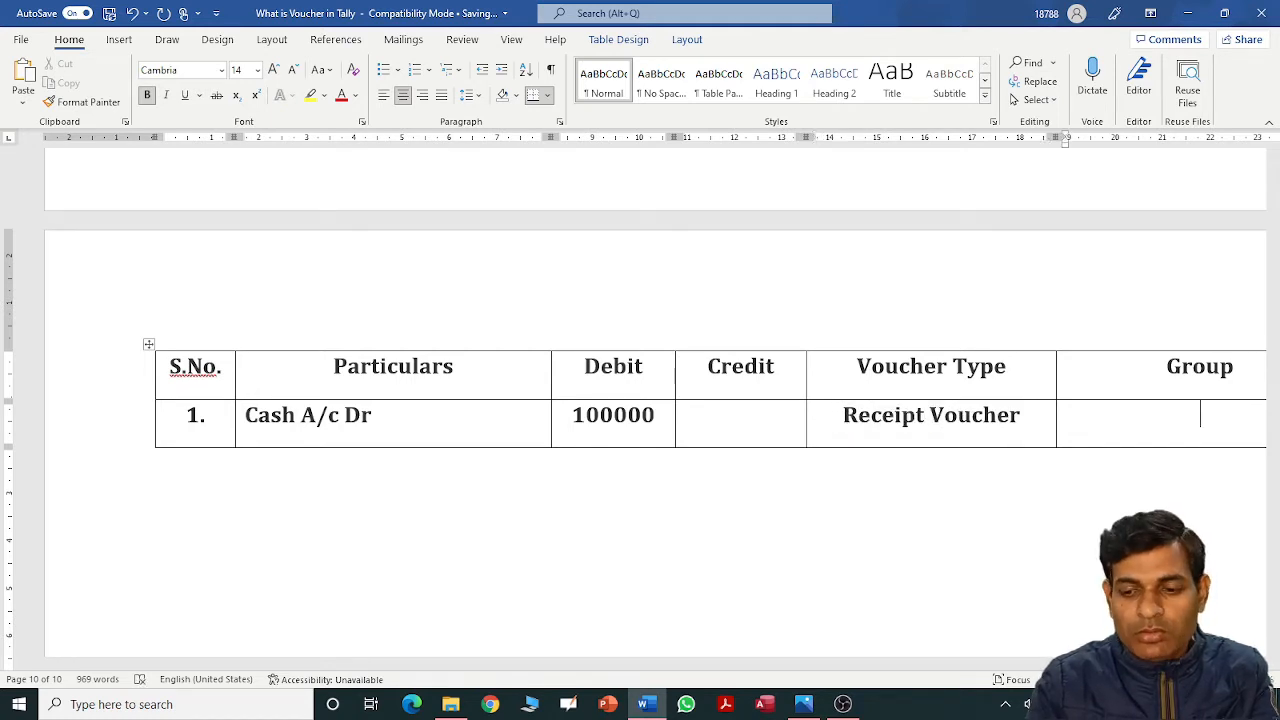
{"action": "type", "text": "Cash"}
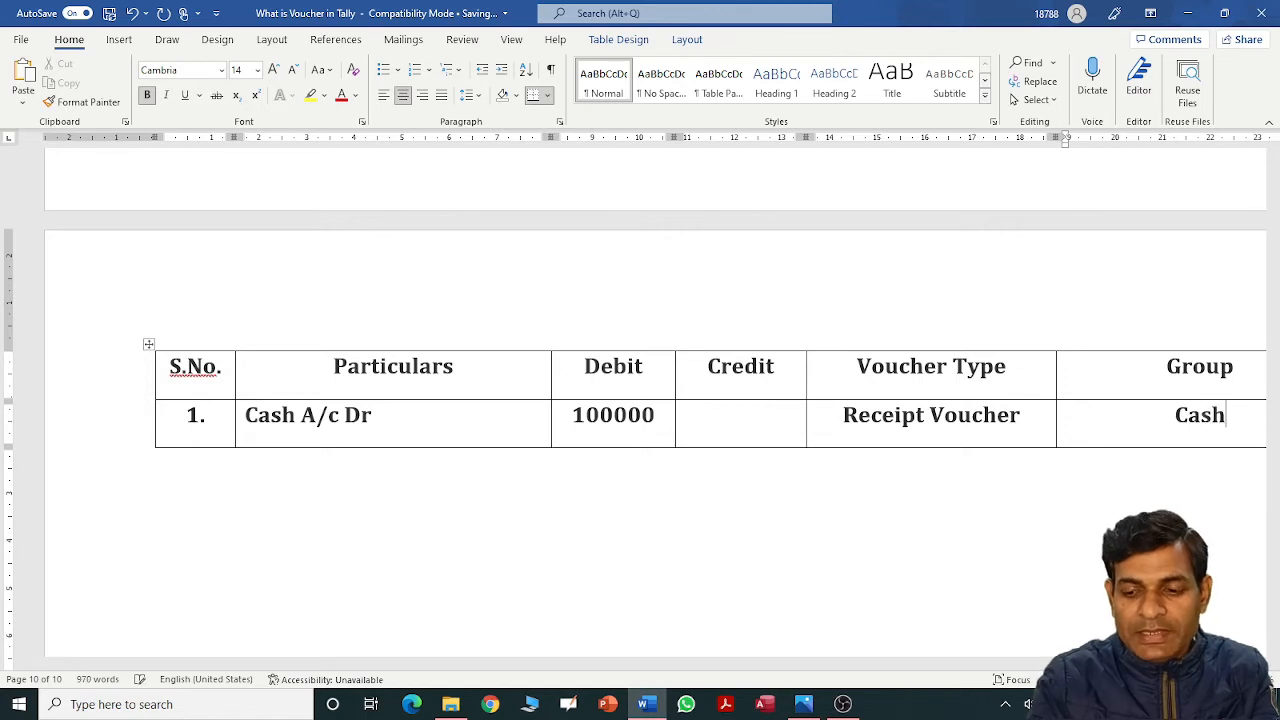
{"action": "type", "text": "-in-"}
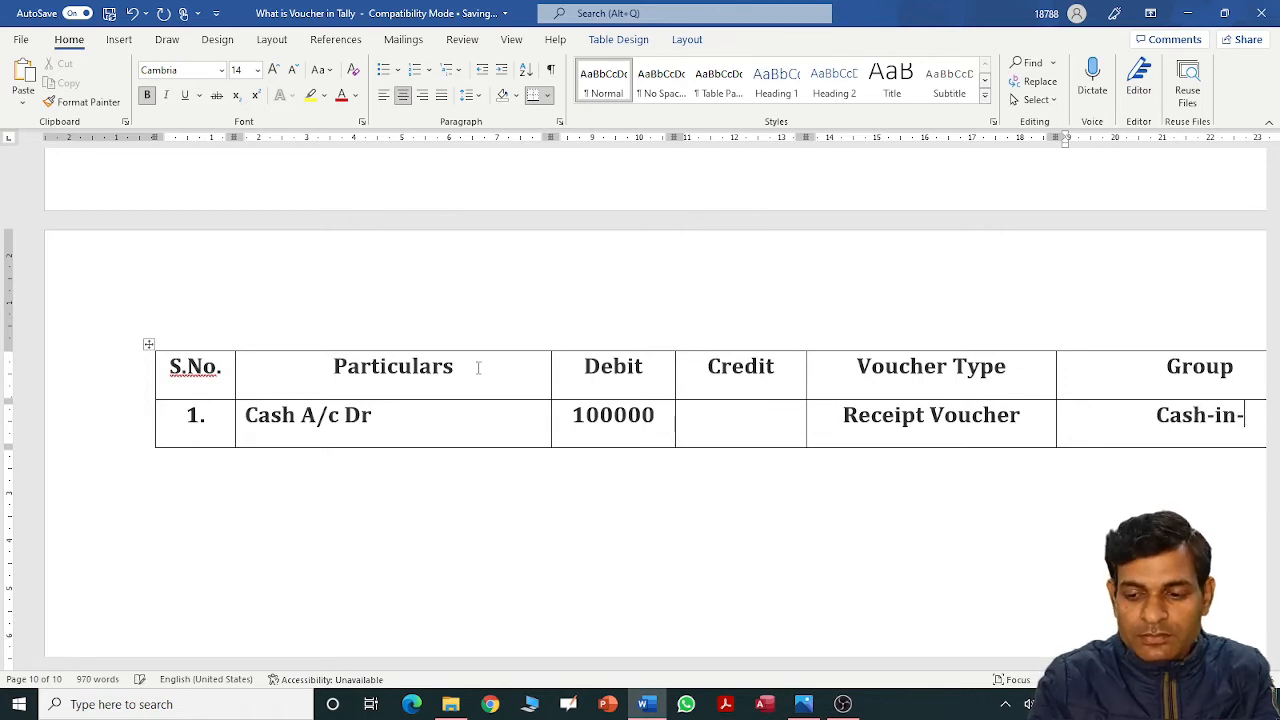
{"action": "type", "text": "Hand"}
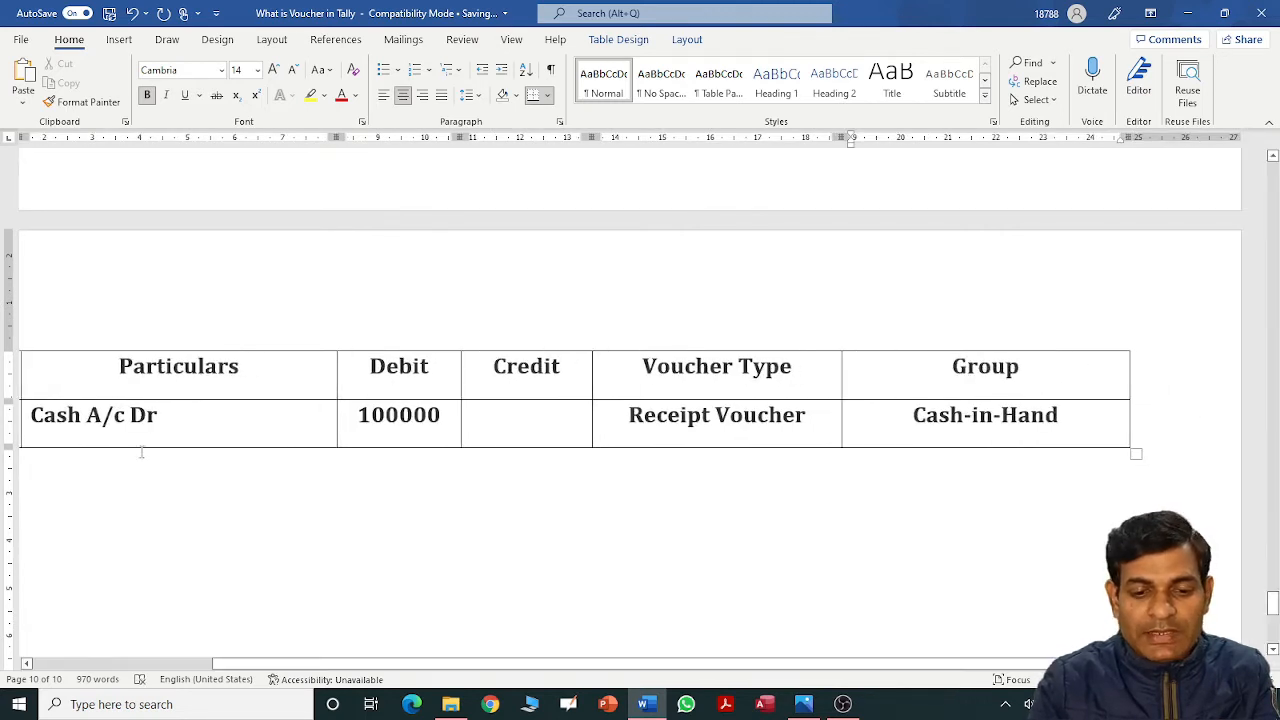
Add 'To Capital A/c' under Cash A/c Dr with a 100000 credit.
{"action": "left_click", "coordinate": [180, 429]}
{"action": "key", "text": "shift+Tab"}
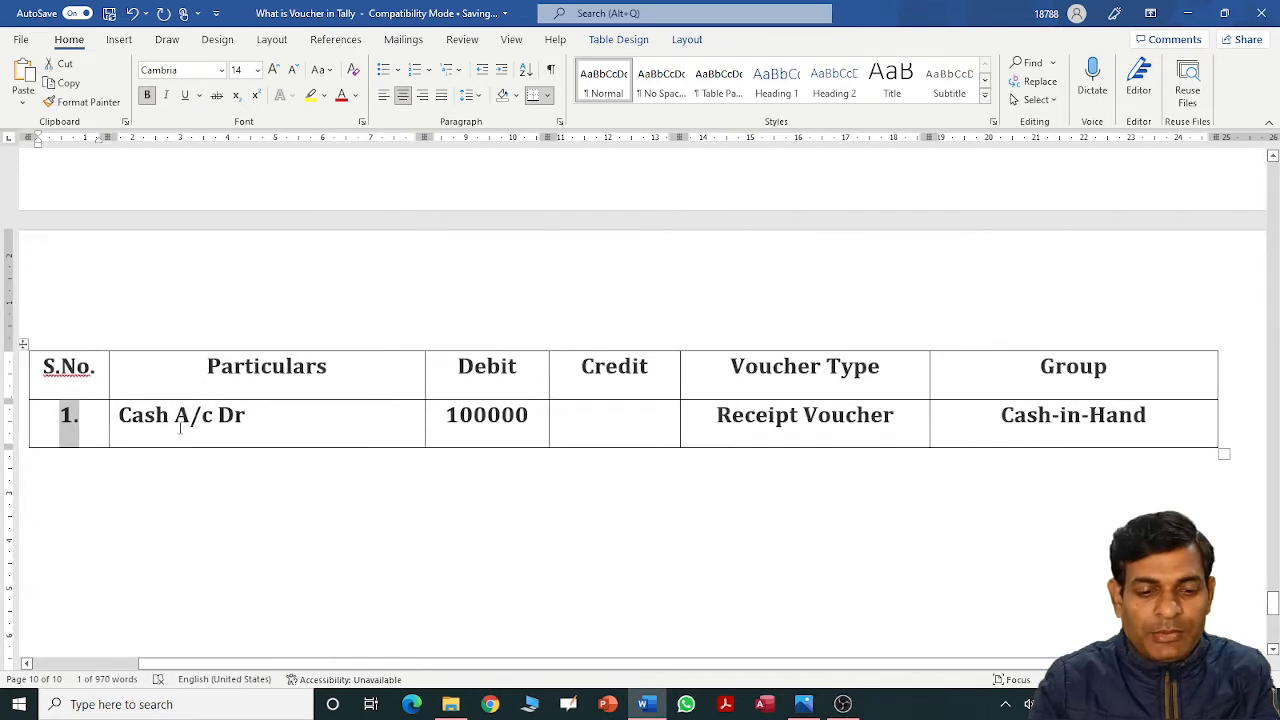
{"action": "left_click", "coordinate": [268, 414]}
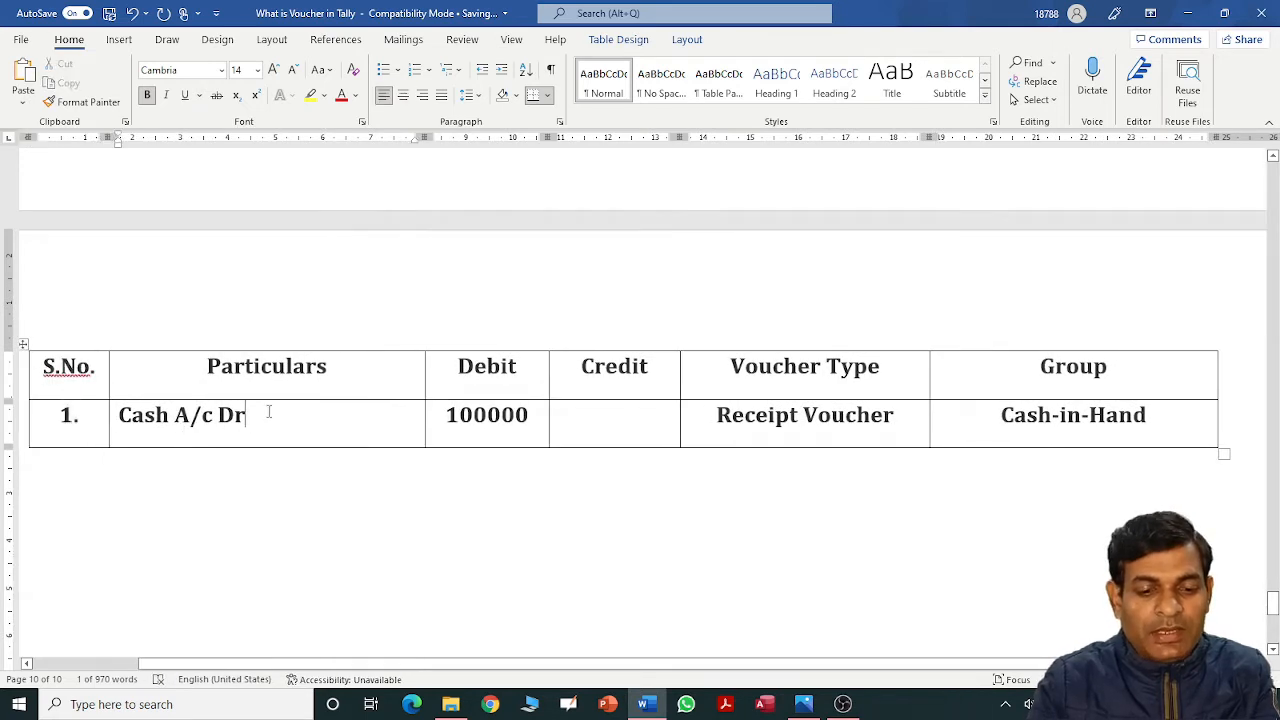
{"action": "key", "text": "Return"}
{"action": "type", "text": "To"}
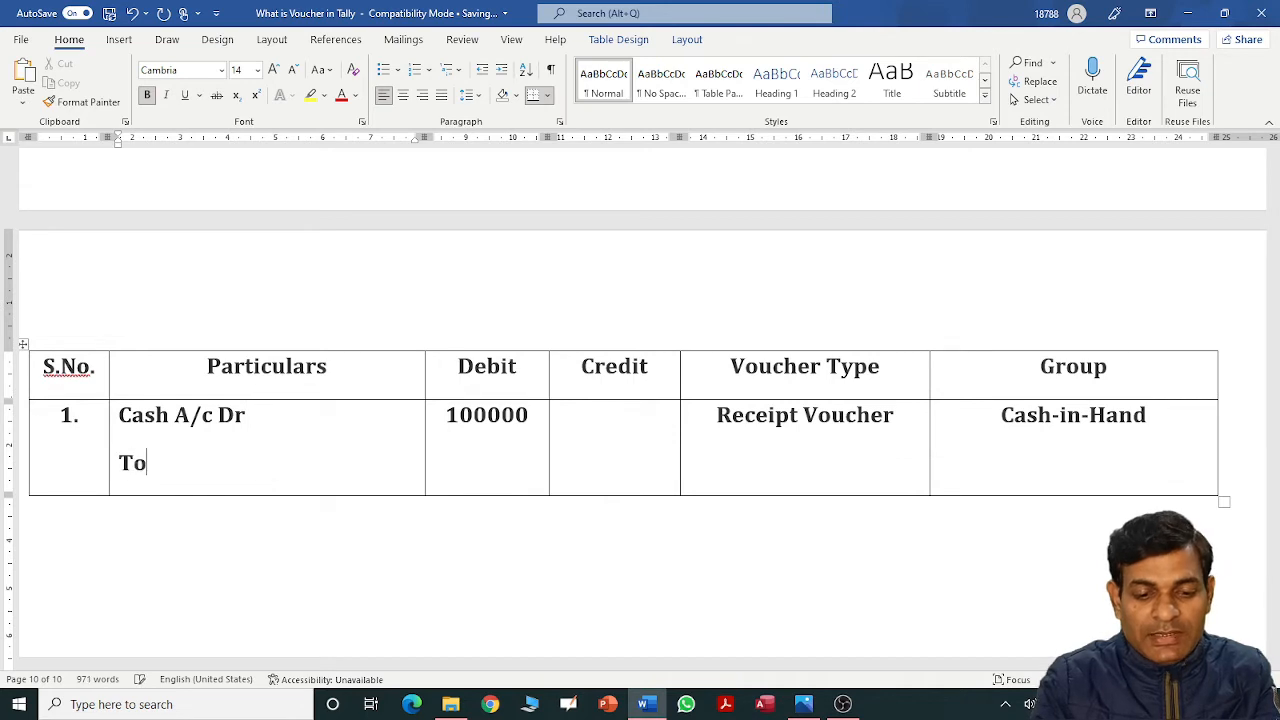
{"action": "type", "text": " Capit"}
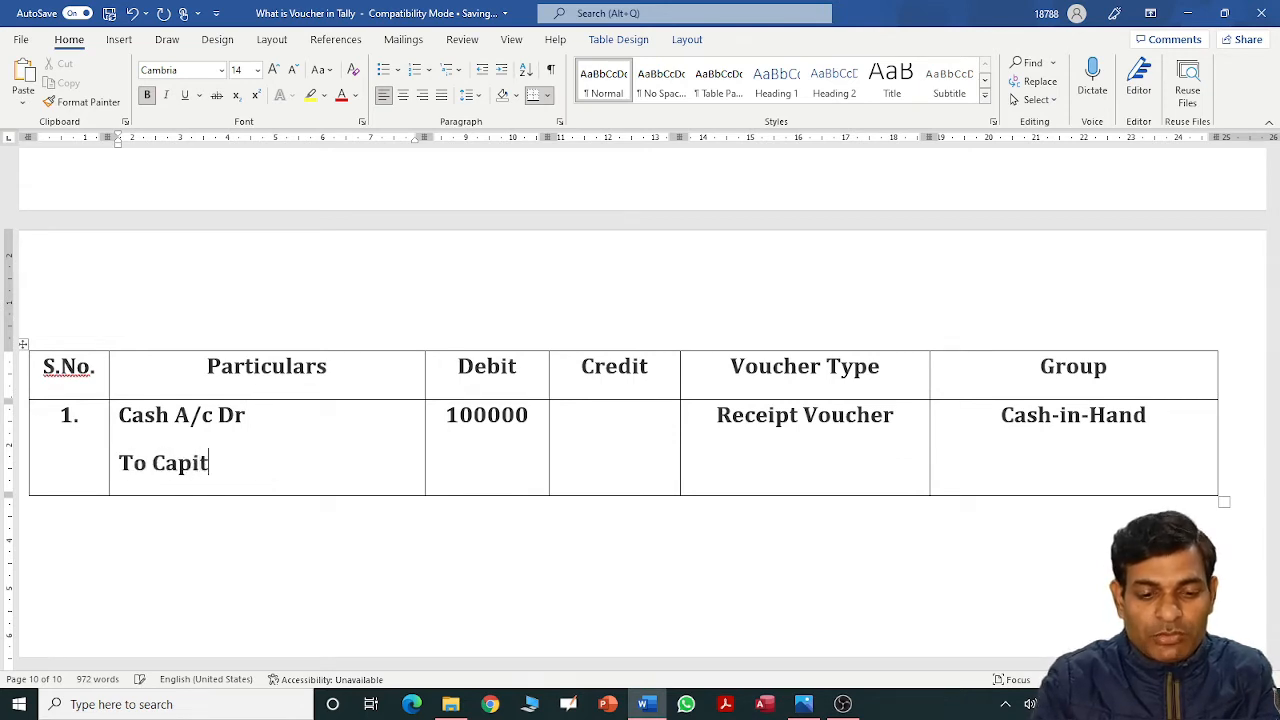
{"action": "type", "text": "al Ac"}
{"action": "key", "text": "BackSpace"}
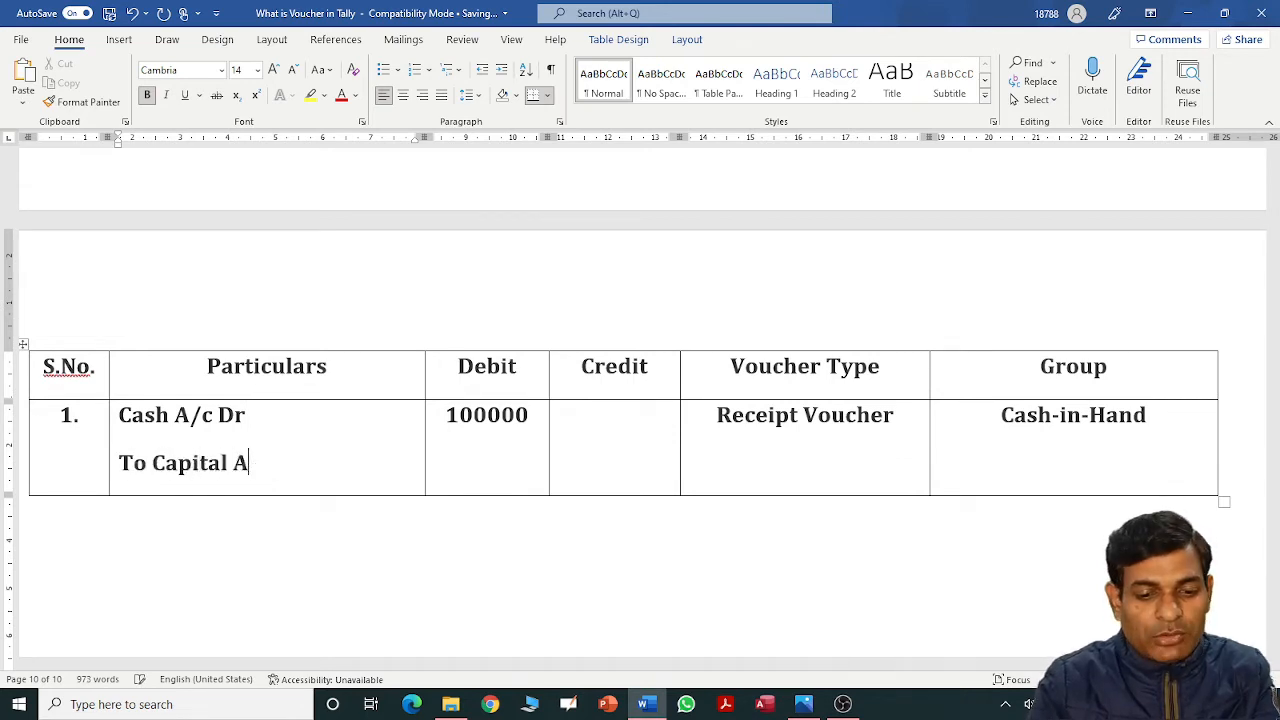
{"action": "type", "text": "/c"}
{"action": "key", "text": "Tab"}
{"action": "key", "text": "Tab"}
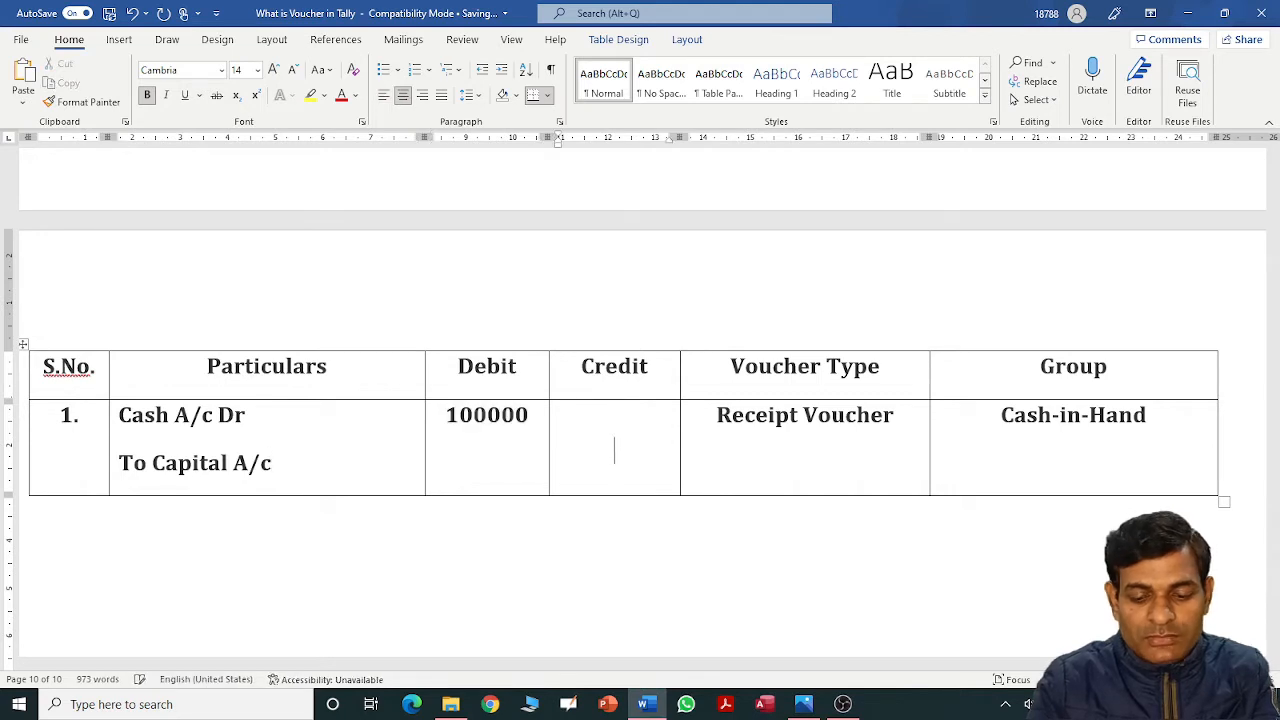
{"action": "type", "text": "100000"}
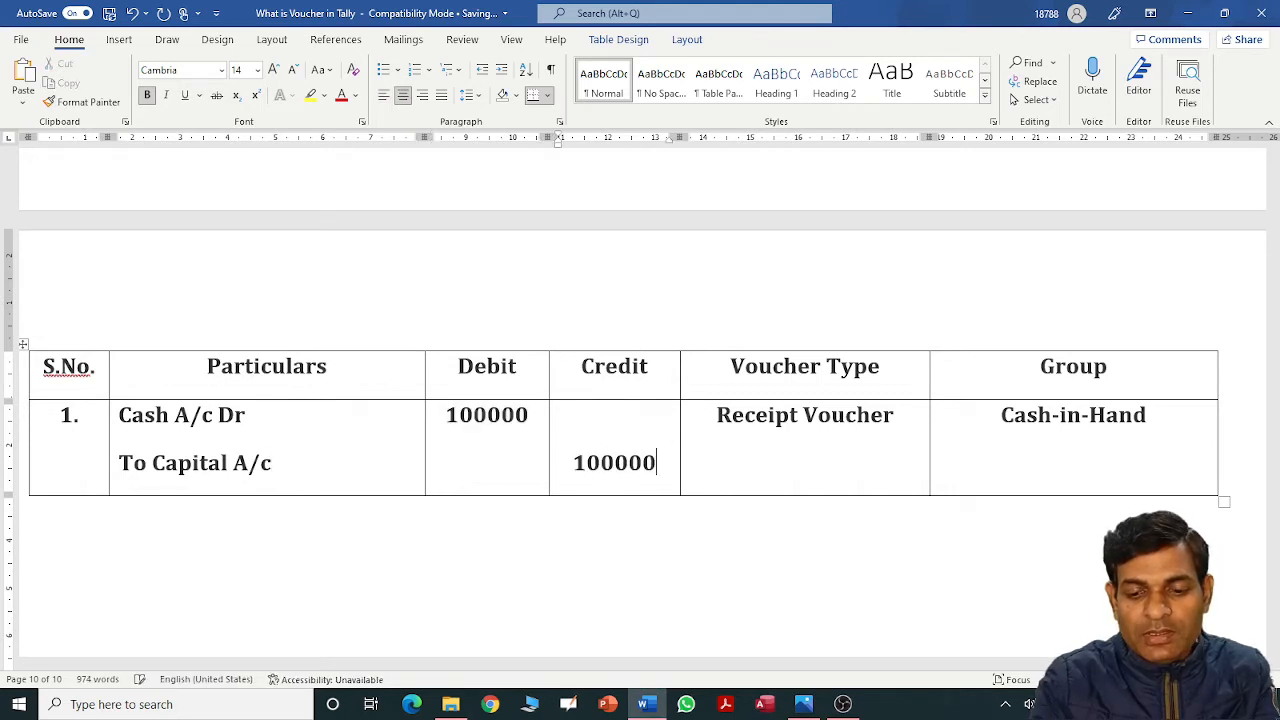
Add group 'Capital A/c' under Cash-in-Hand and start row 2 numbered '2.'.
{"action": "key", "text": "Tab"}
{"action": "key", "text": "Right"}
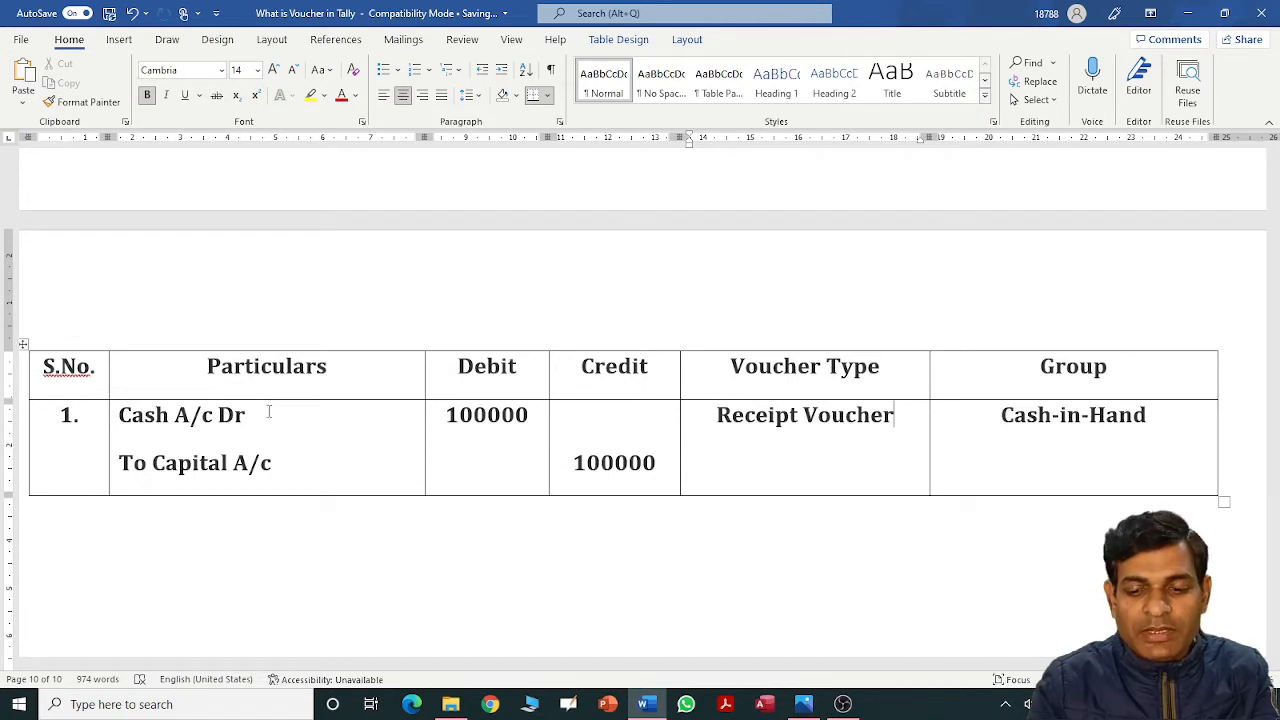
{"action": "key", "text": "Tab"}
{"action": "key", "text": "Down"}
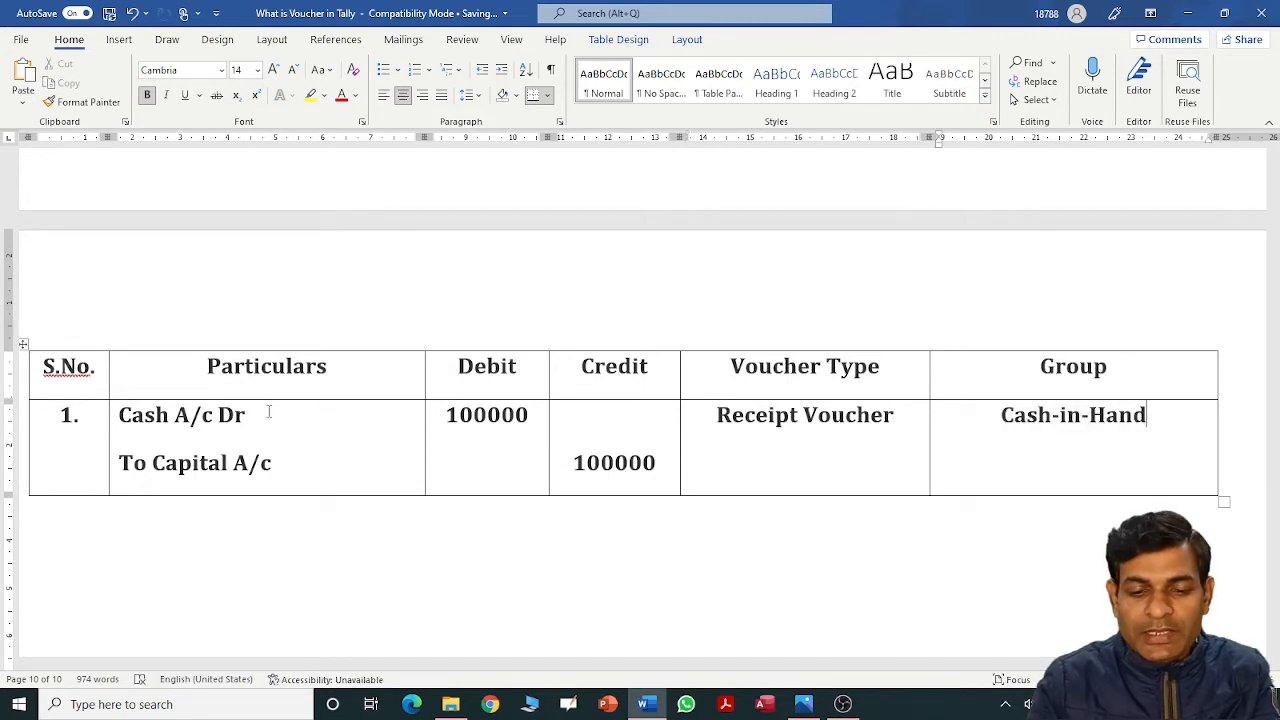
{"action": "type", "text": "C"}
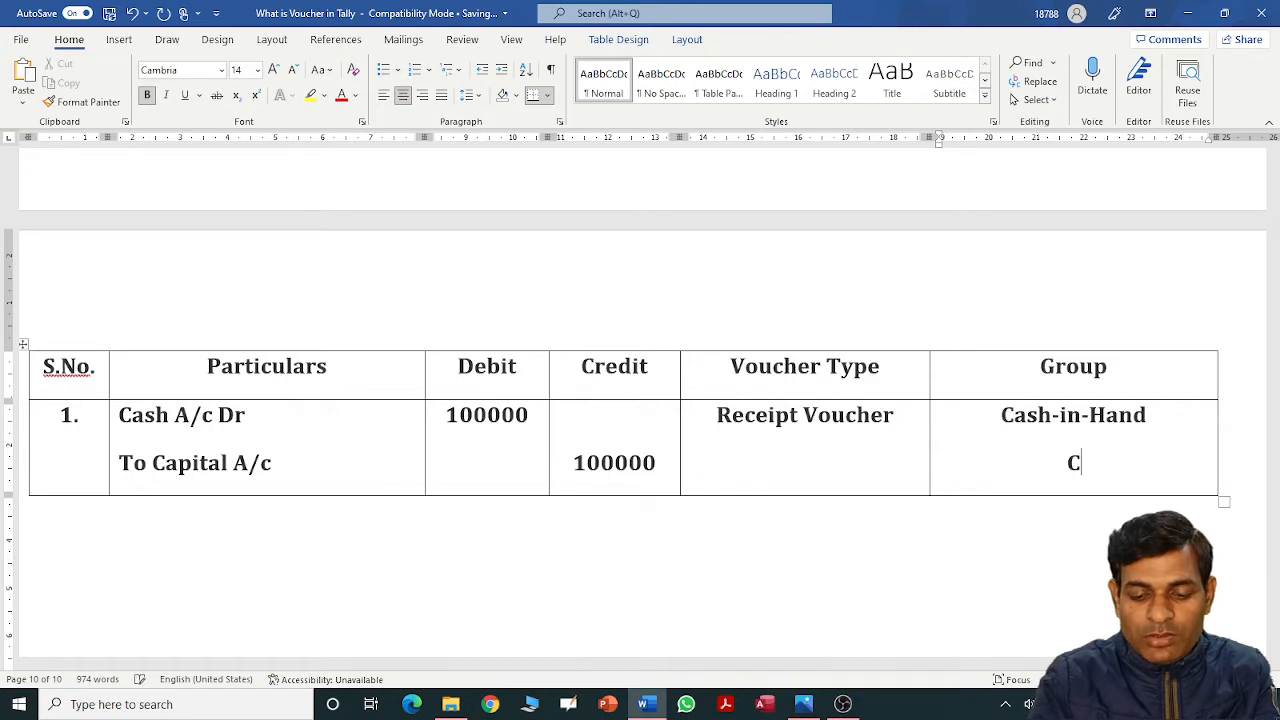
{"action": "type", "text": "apital A/c"}
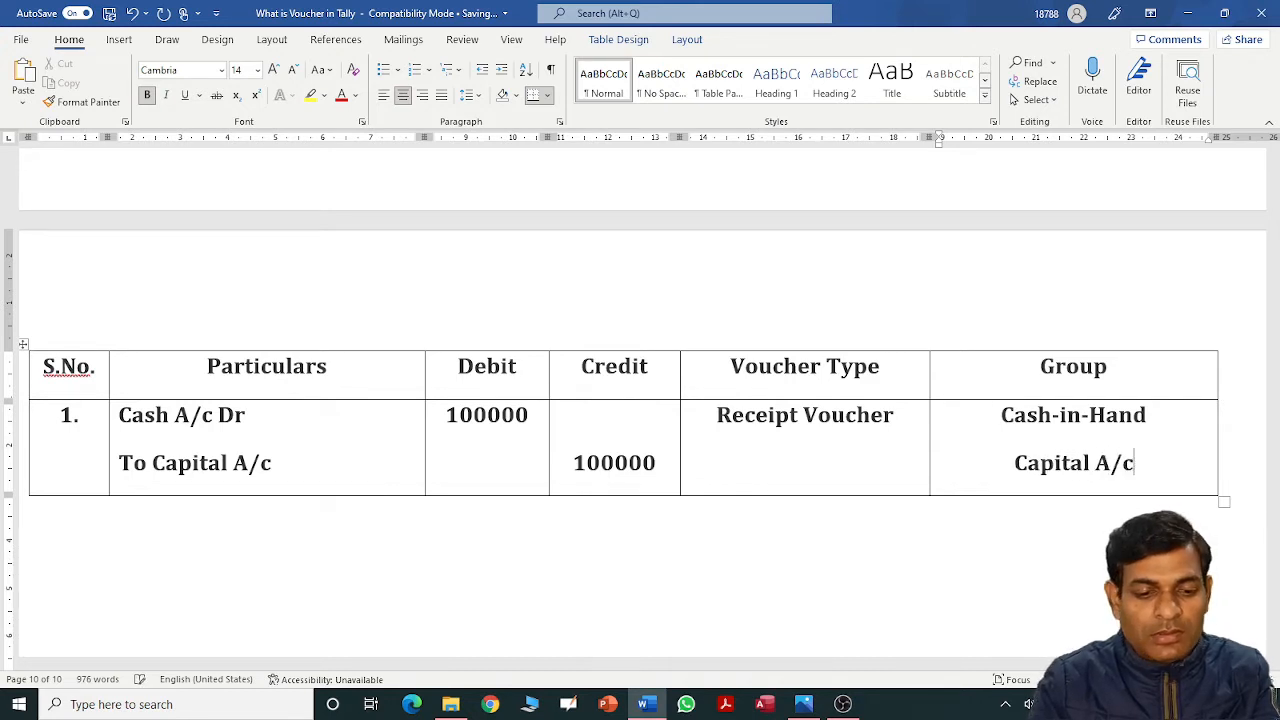
{"action": "key", "text": "Tab"}
{"action": "type", "text": "2."}
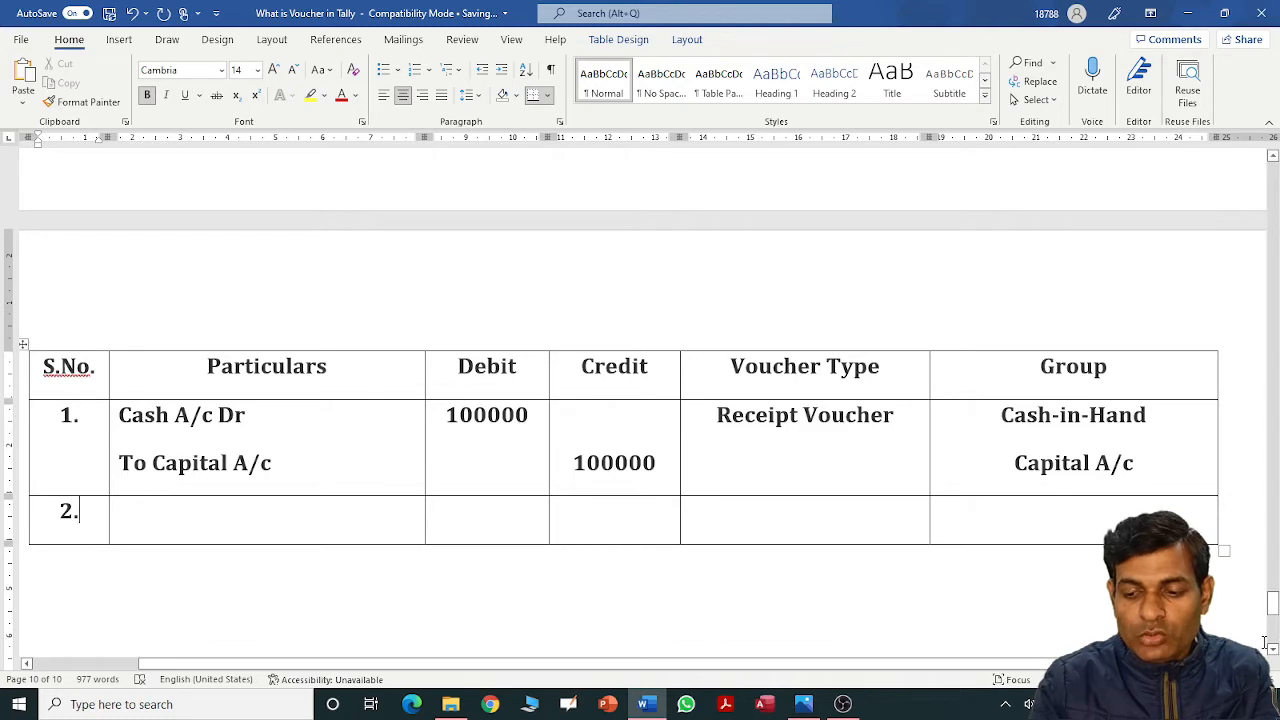
Review Practical problem 1, then enter 'State Bank of India A/c' in row 2's Particulars.
{"action": "left_click_drag", "start_coordinate": [1272, 600], "coordinate": [1267, 569]}
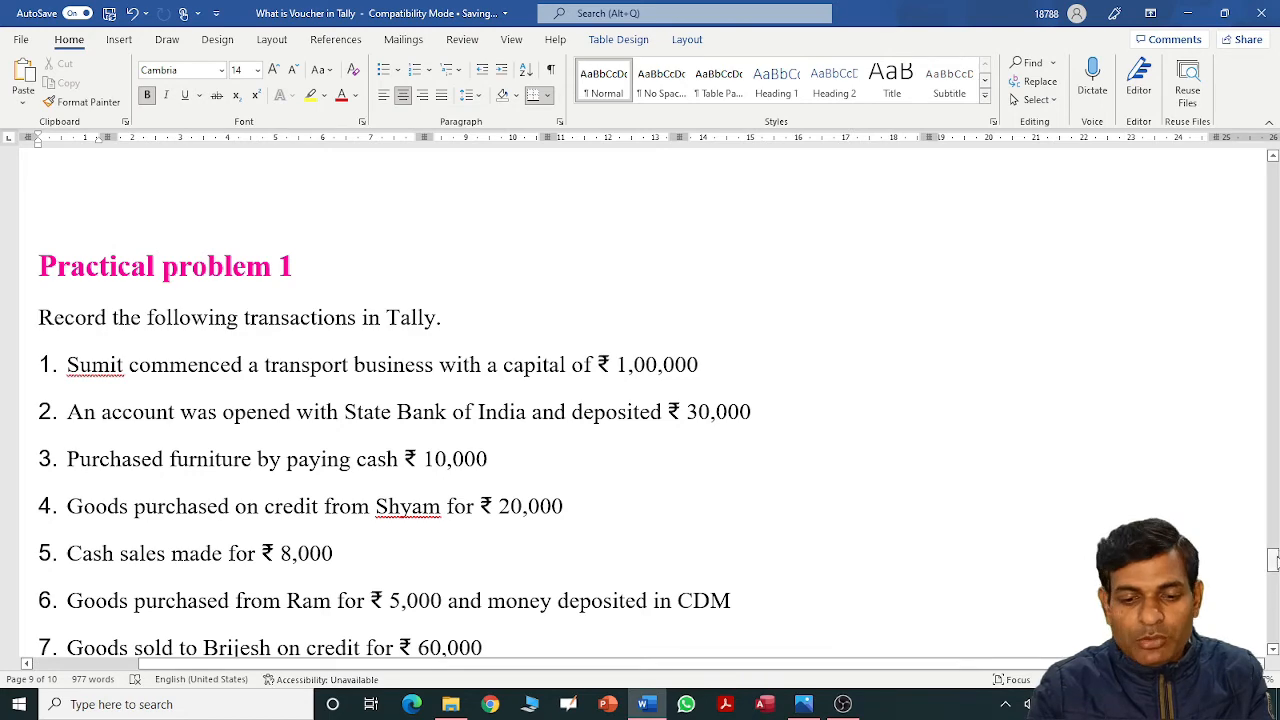
{"action": "left_click_drag", "start_coordinate": [1274, 564], "coordinate": [1273, 604]}
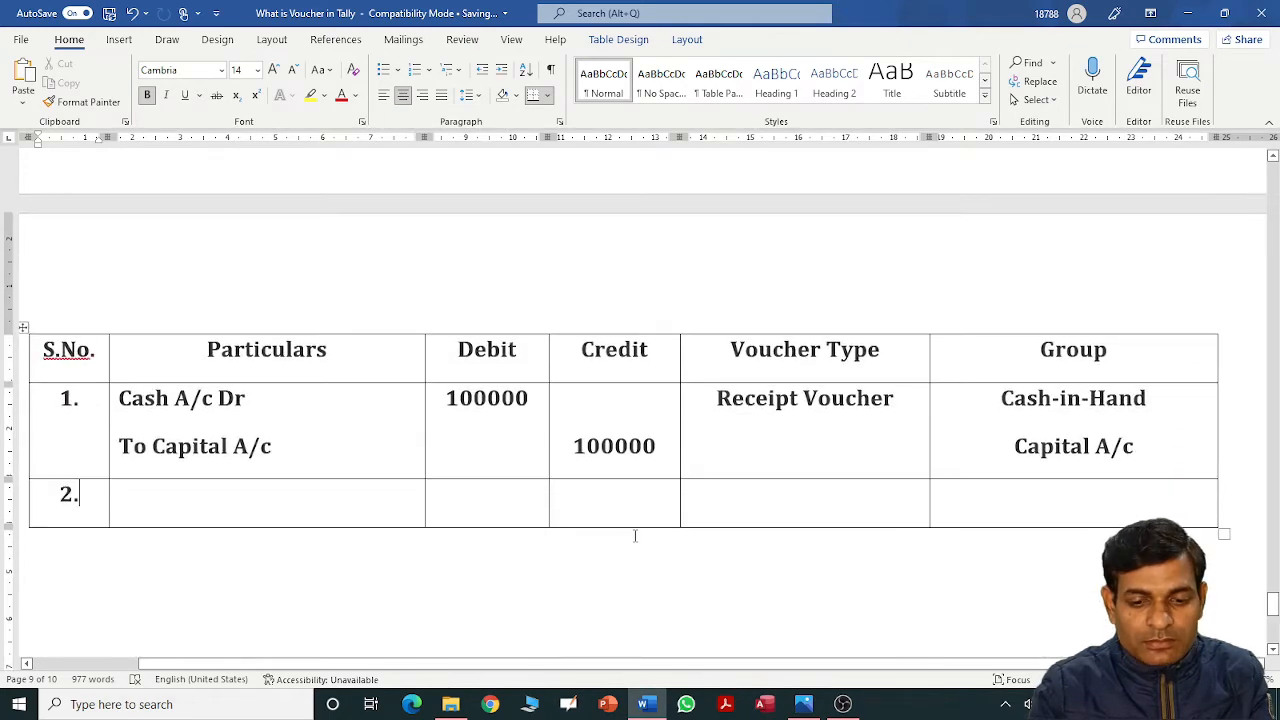
{"action": "left_click", "coordinate": [397, 490]}
{"action": "type", "text": "Ba"}
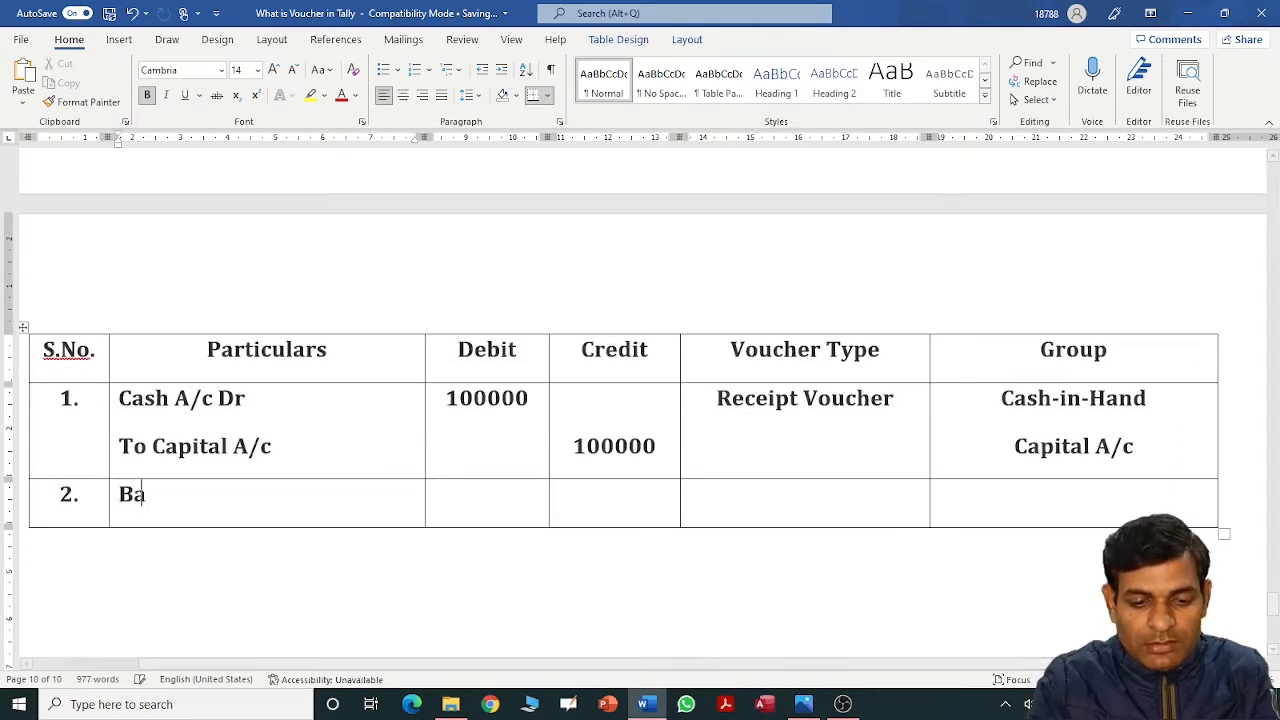
{"action": "type", "text": "nk A"}
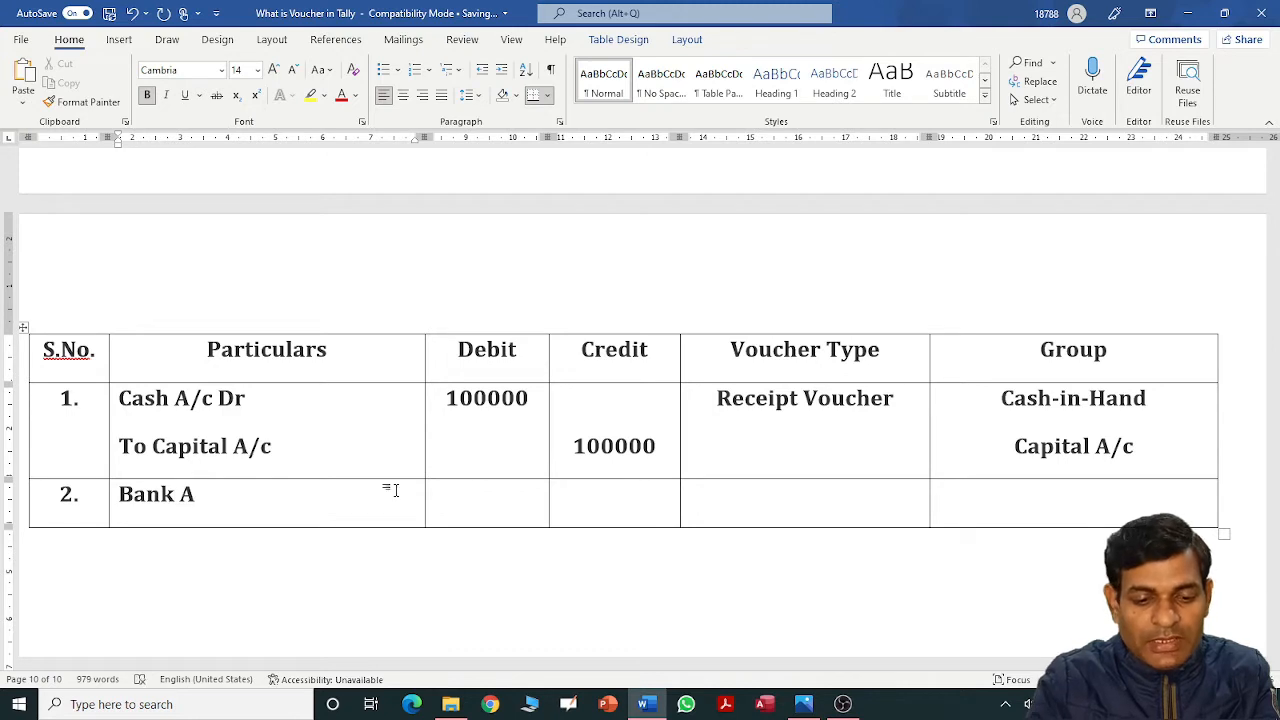
{"action": "key", "text": "shift+Home"}
{"action": "type", "text": "State Ban"}
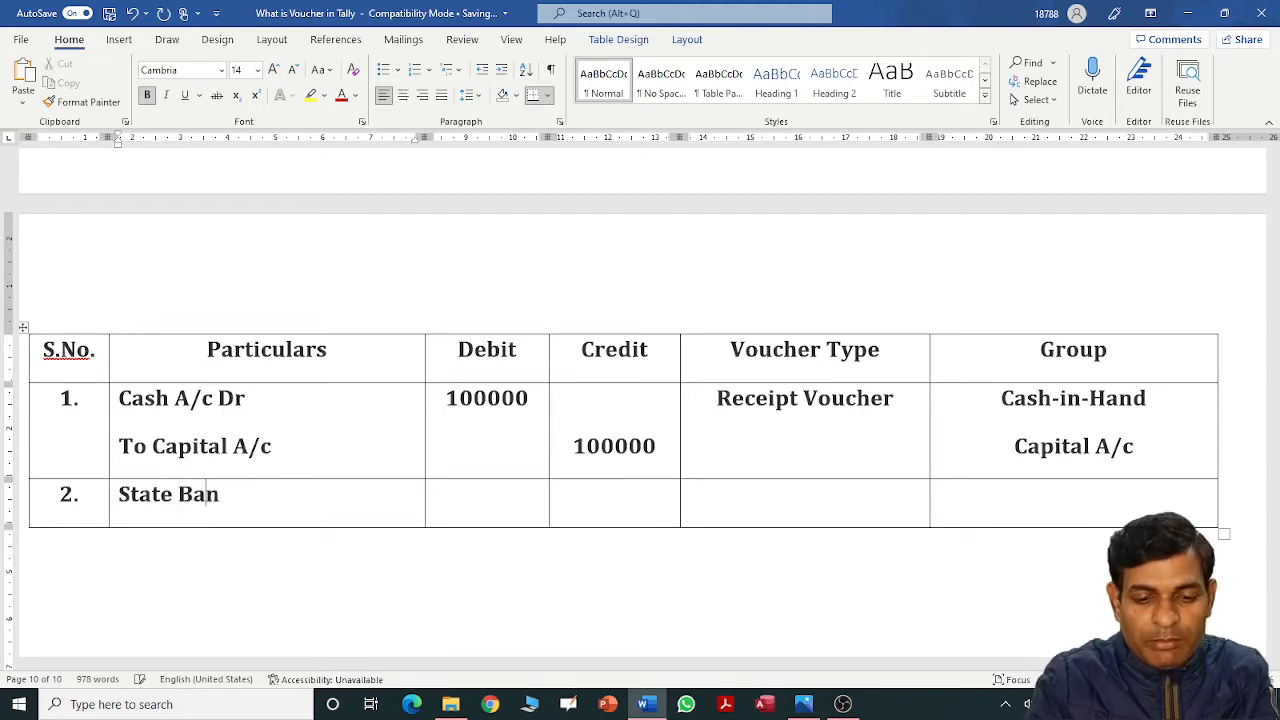
{"action": "type", "text": "k of India A/c"}
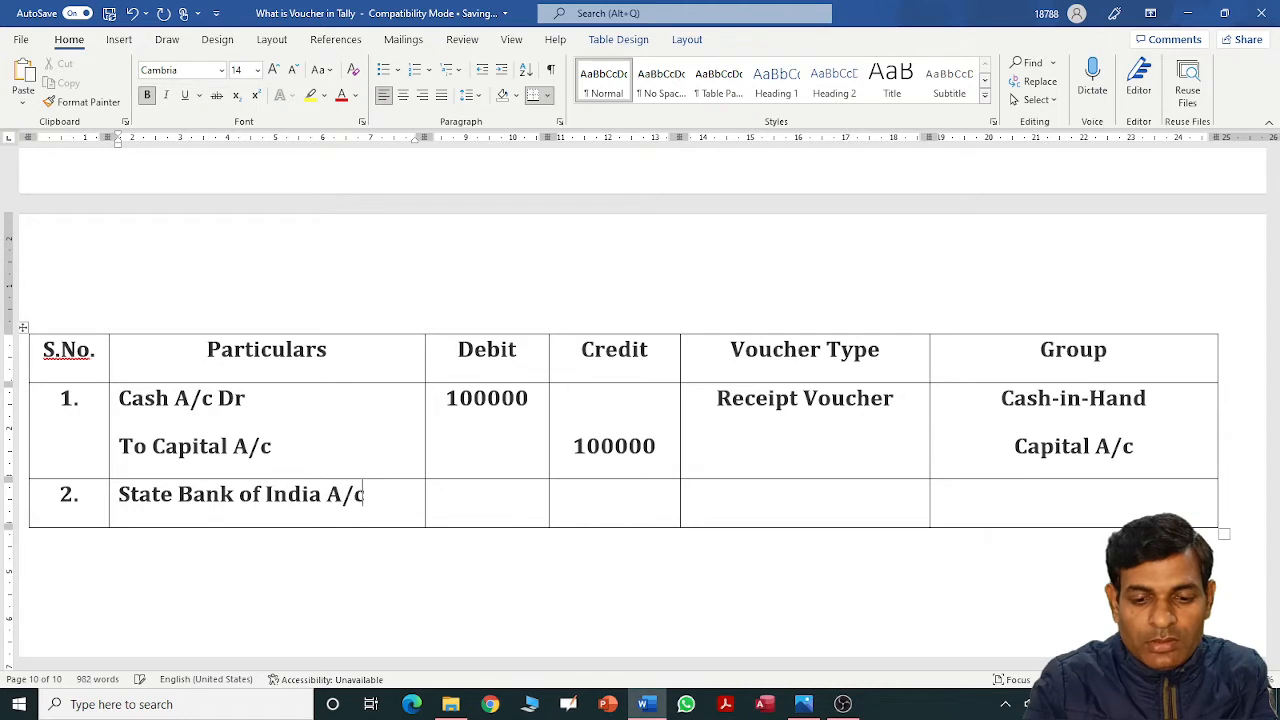
Give row 2 a 30000 debit, voucher type 'Contra' and group 'Bank Accounts'.
{"action": "key", "text": "Tab"}
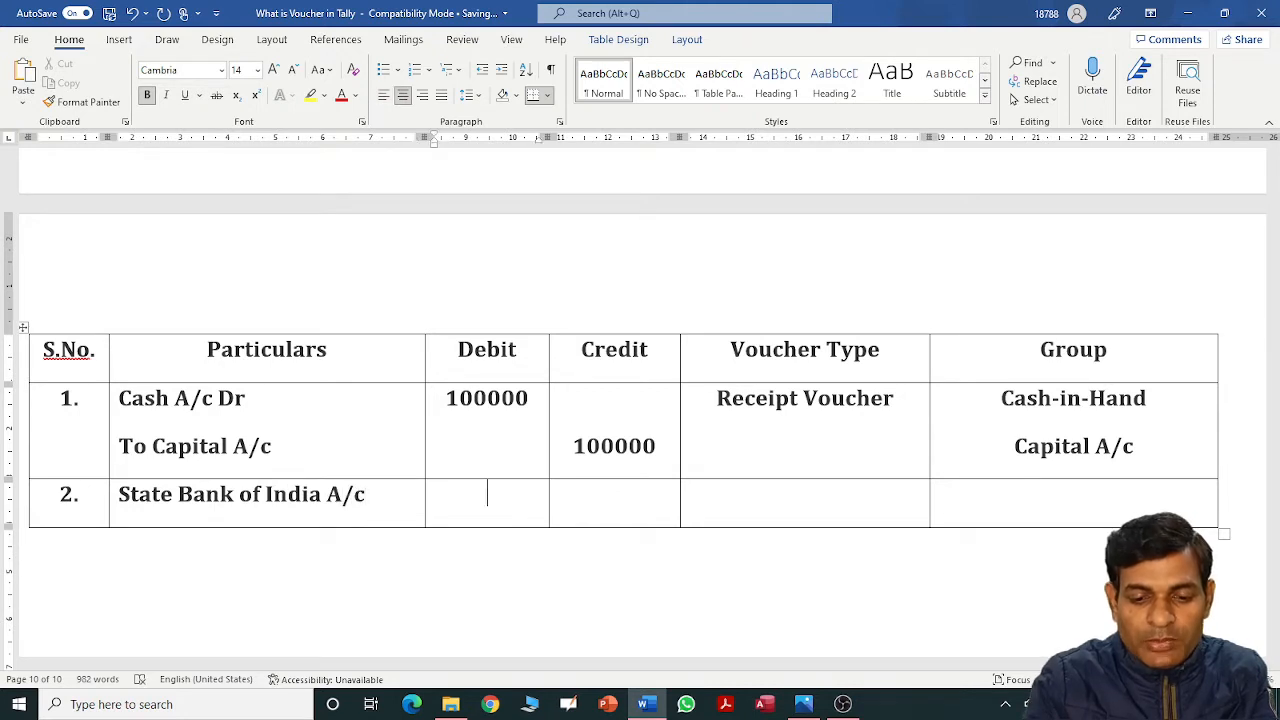
{"action": "type", "text": "30000"}
{"action": "key", "text": "Tab"}
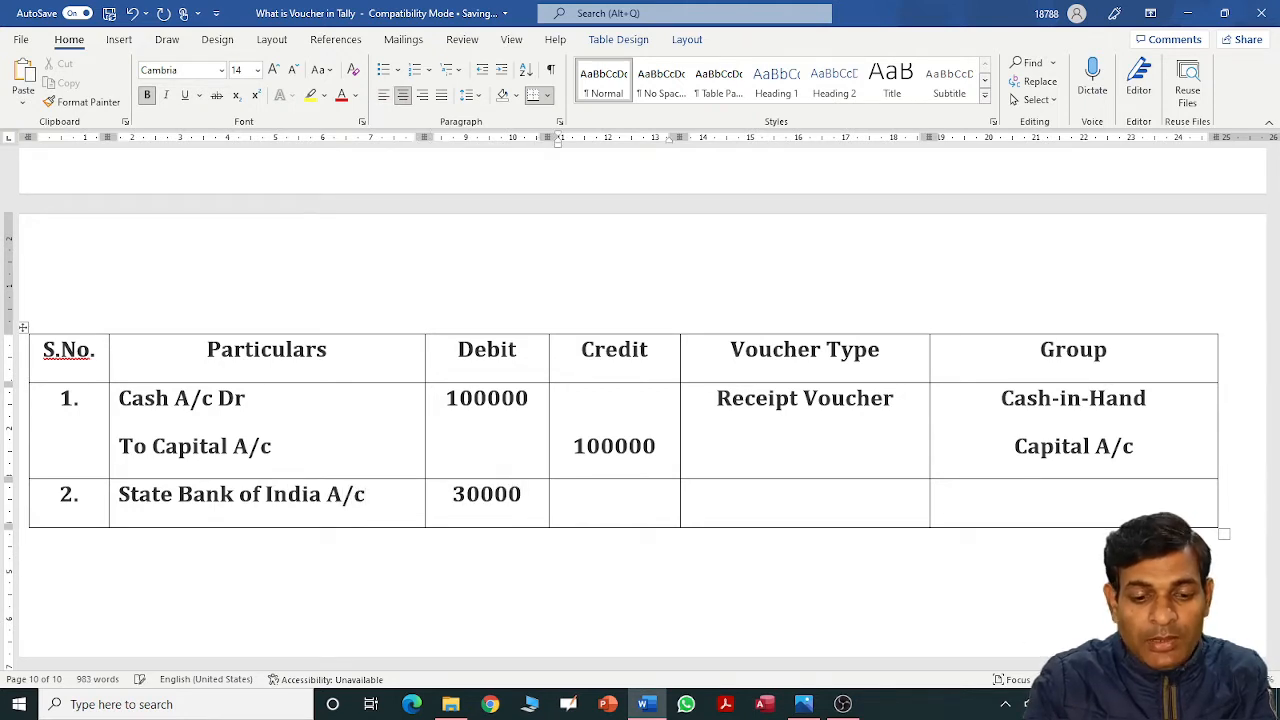
{"action": "key", "text": "Tab"}
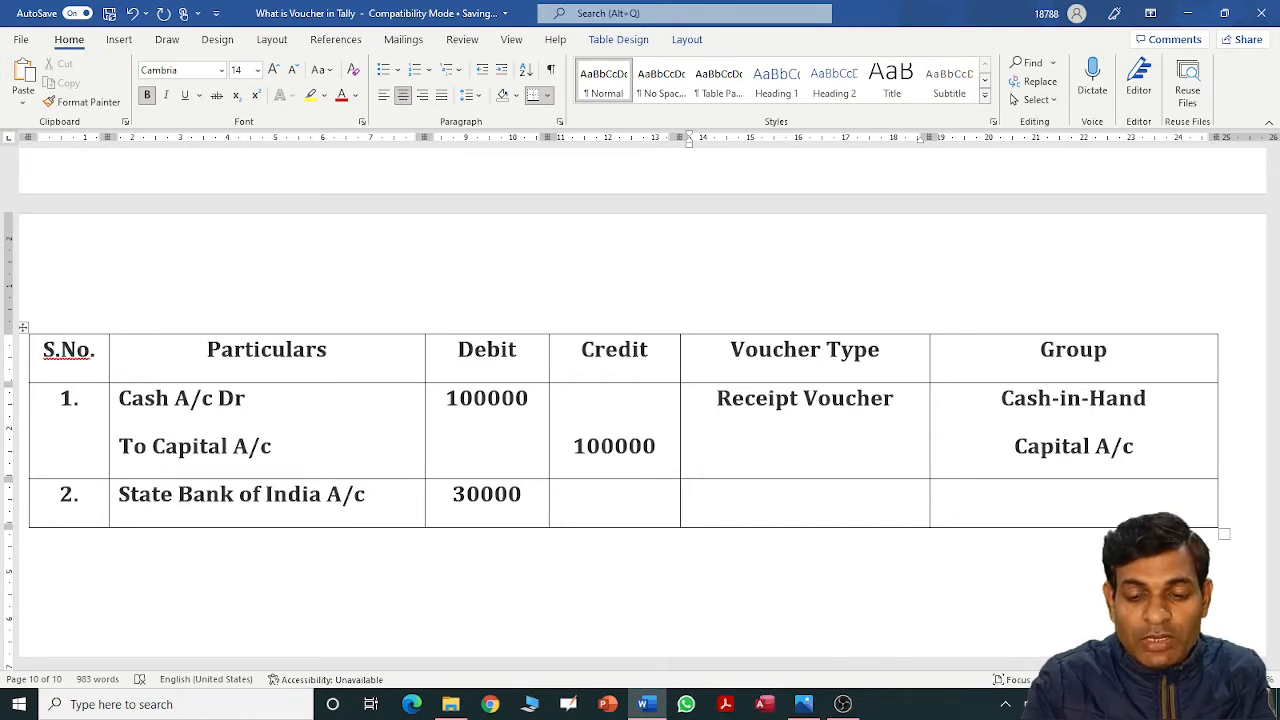
{"action": "type", "text": "Contr"}
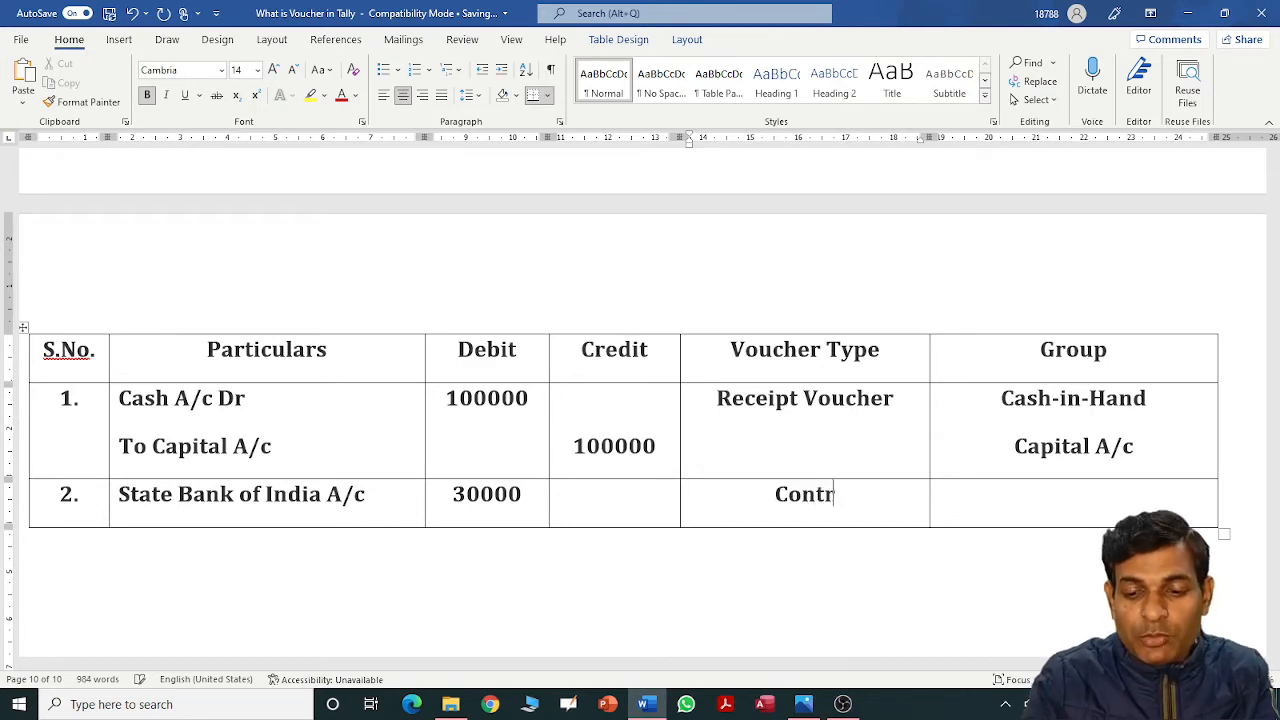
{"action": "type", "text": "a"}
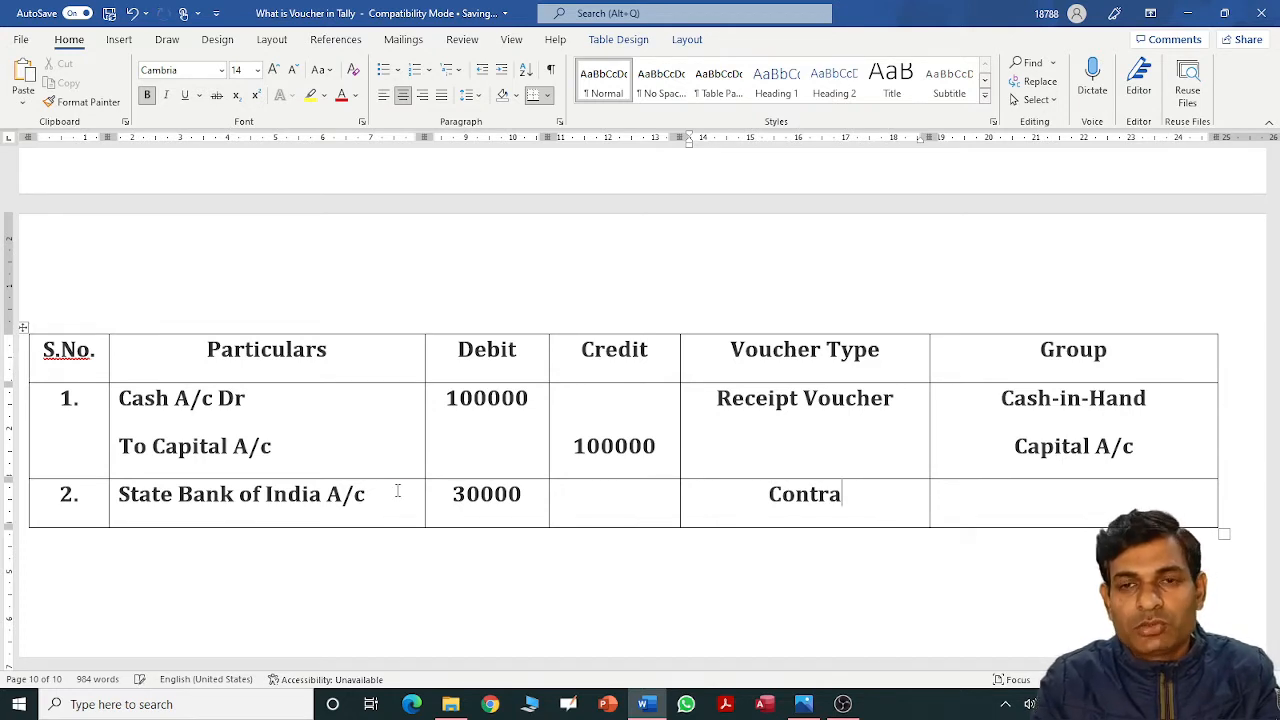
{"action": "key", "text": "Tab"}
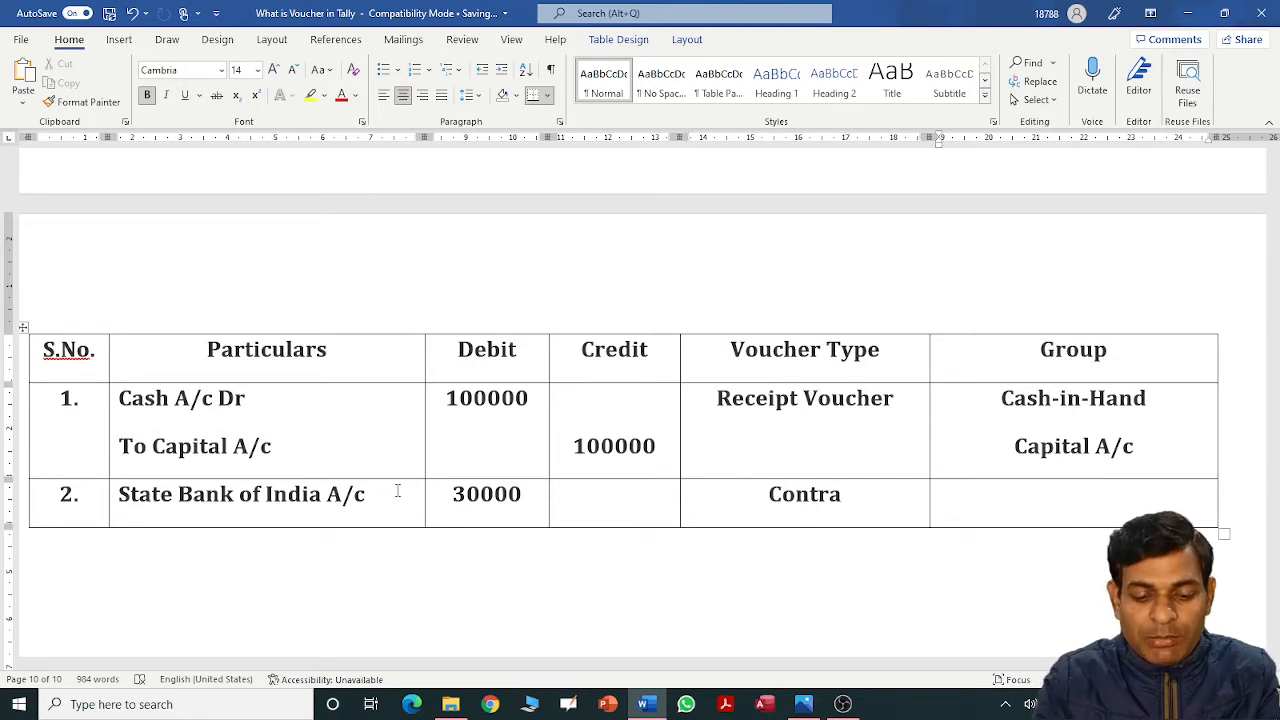
{"action": "type", "text": "BAn"}
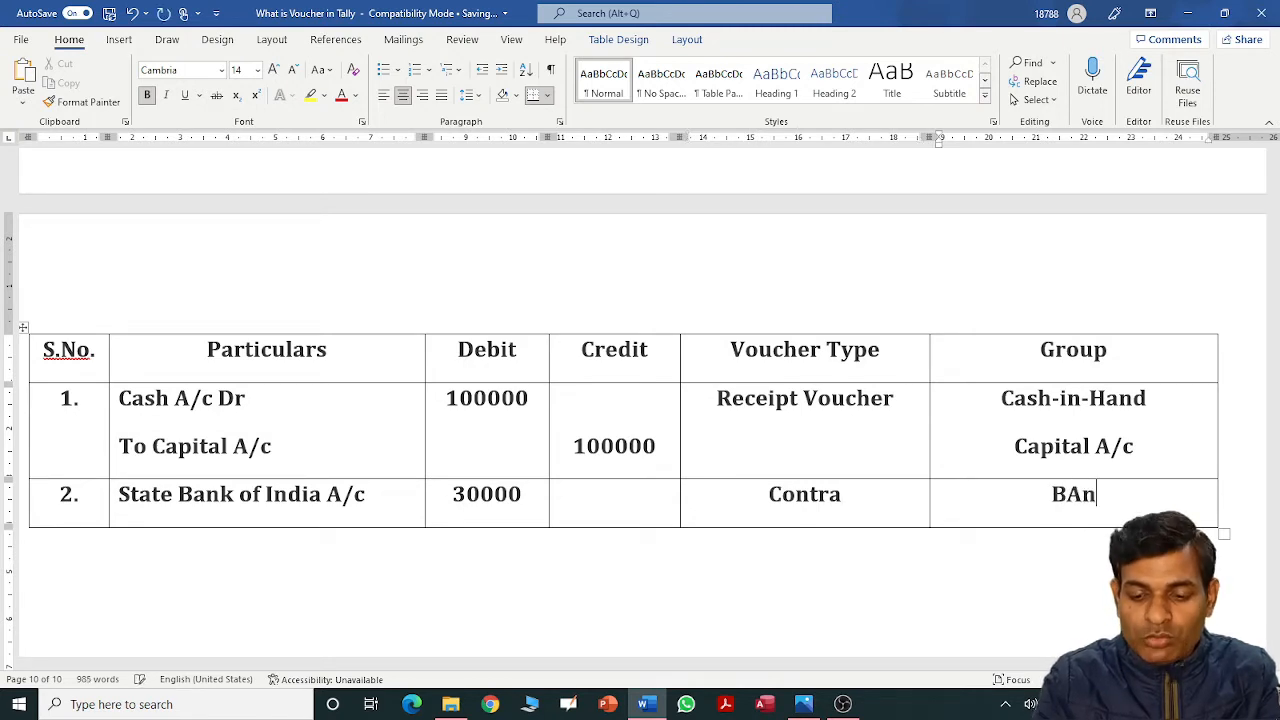
{"action": "key", "text": "BackSpace"}
{"action": "key", "text": "BackSpace"}
{"action": "type", "text": "ank A"}
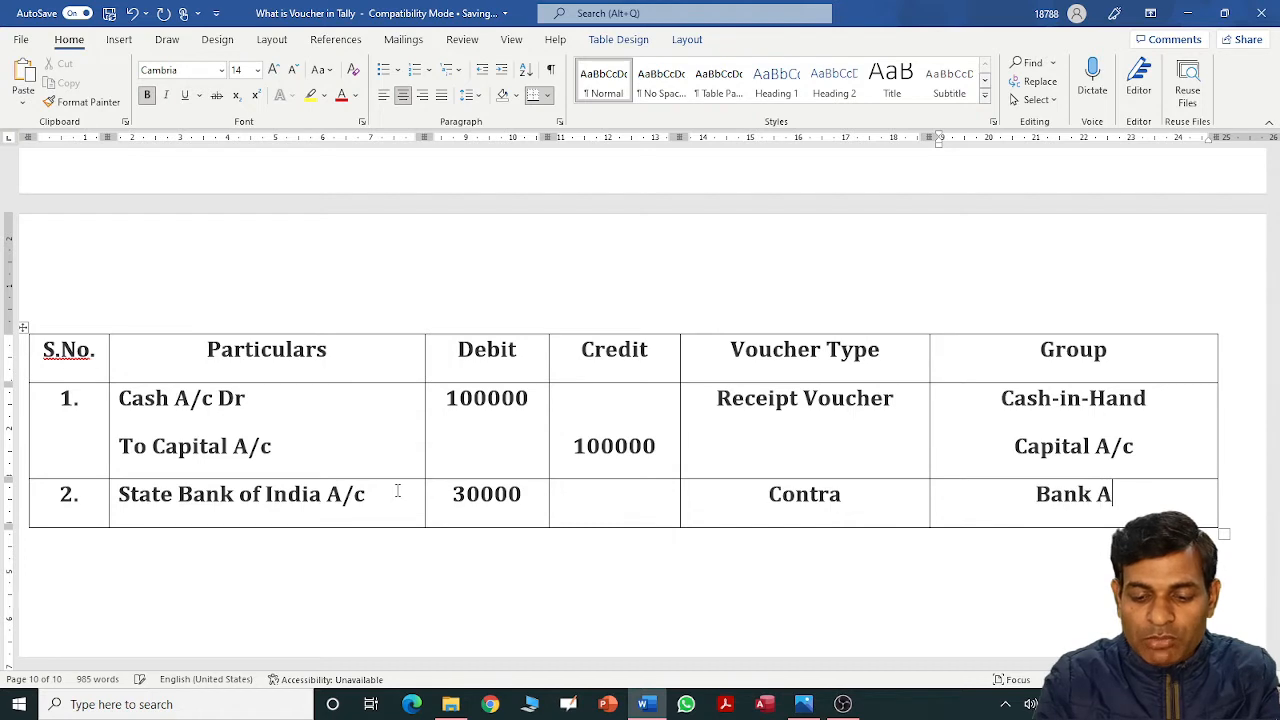
{"action": "type", "text": "ccoum"}
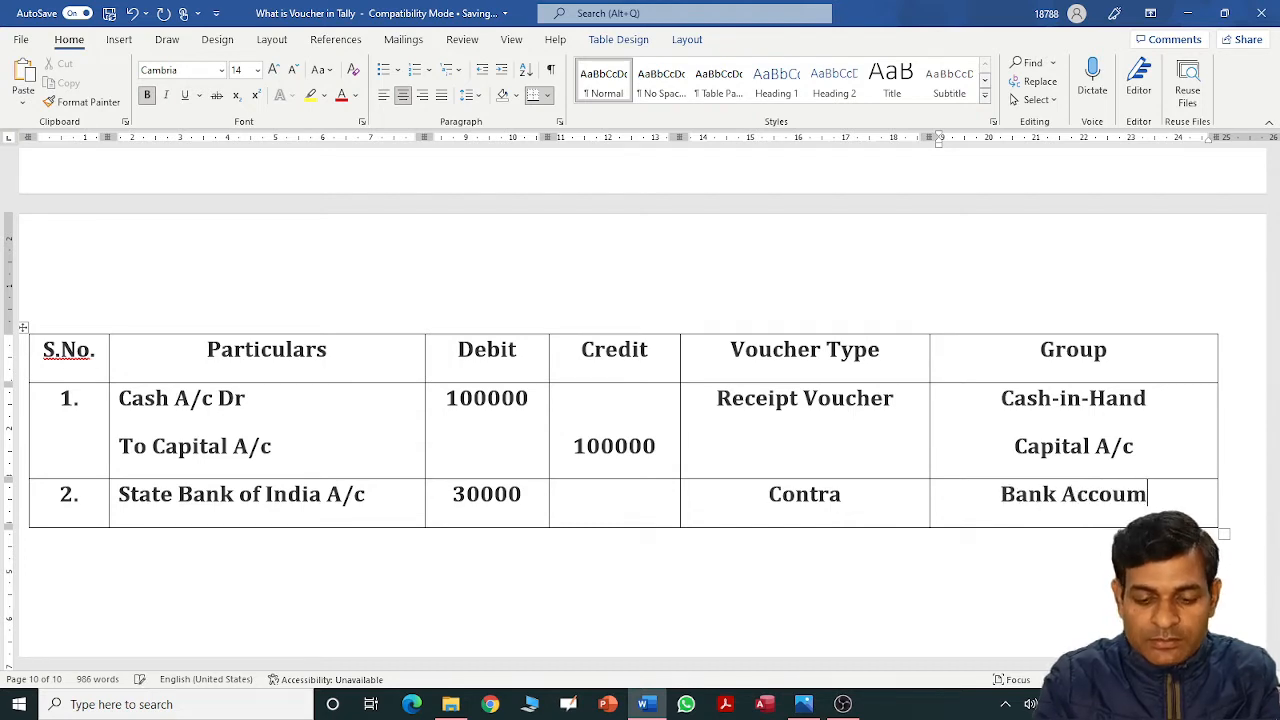
{"action": "key", "text": "BackSpace"}
{"action": "type", "text": "nts"}
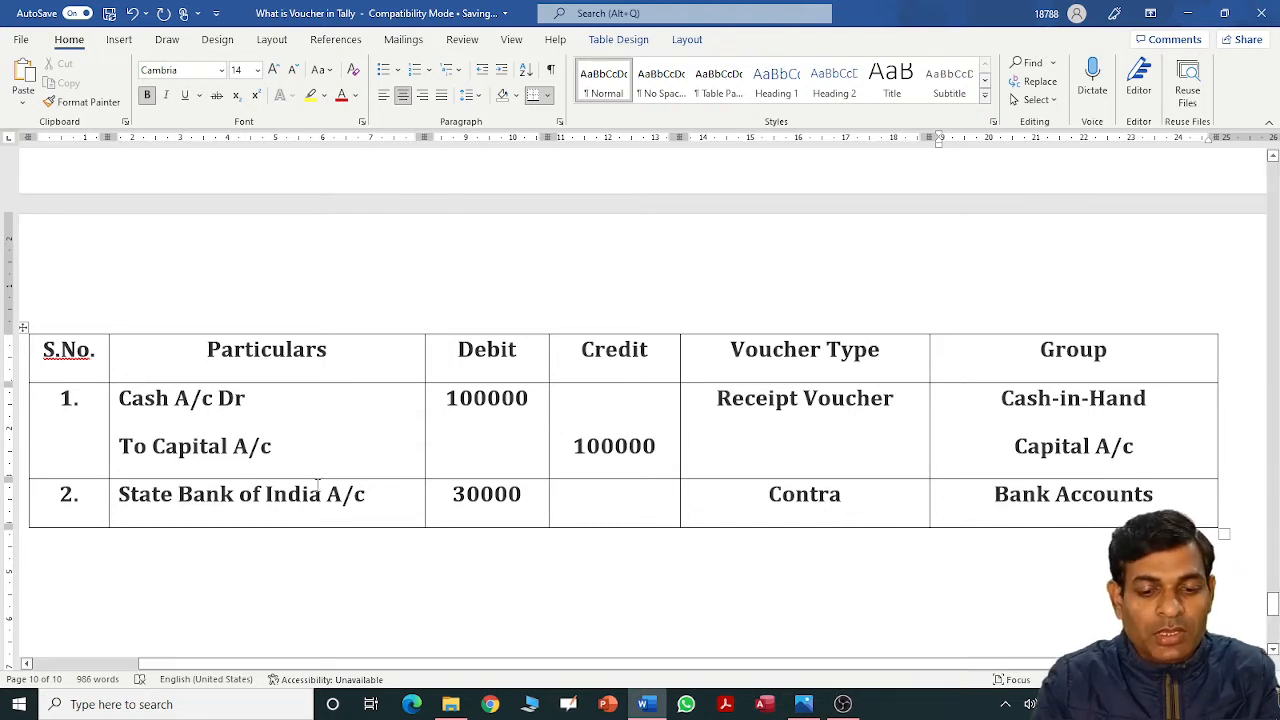
Add 'To Cash A/c' with a 30000 credit and group 'Cash-in-Hand' to row 2, then add row 3.
{"action": "left_click", "coordinate": [378, 497]}
{"action": "key", "text": "Return"}
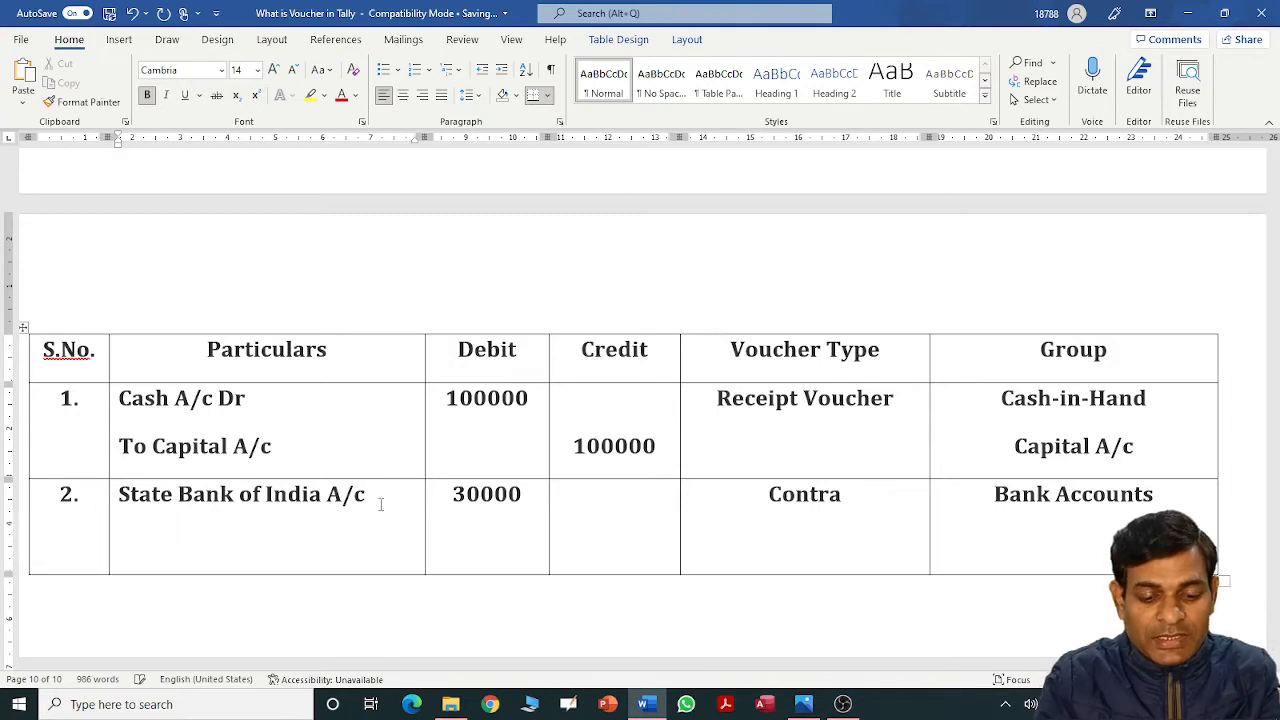
{"action": "type", "text": "To Cash A"}
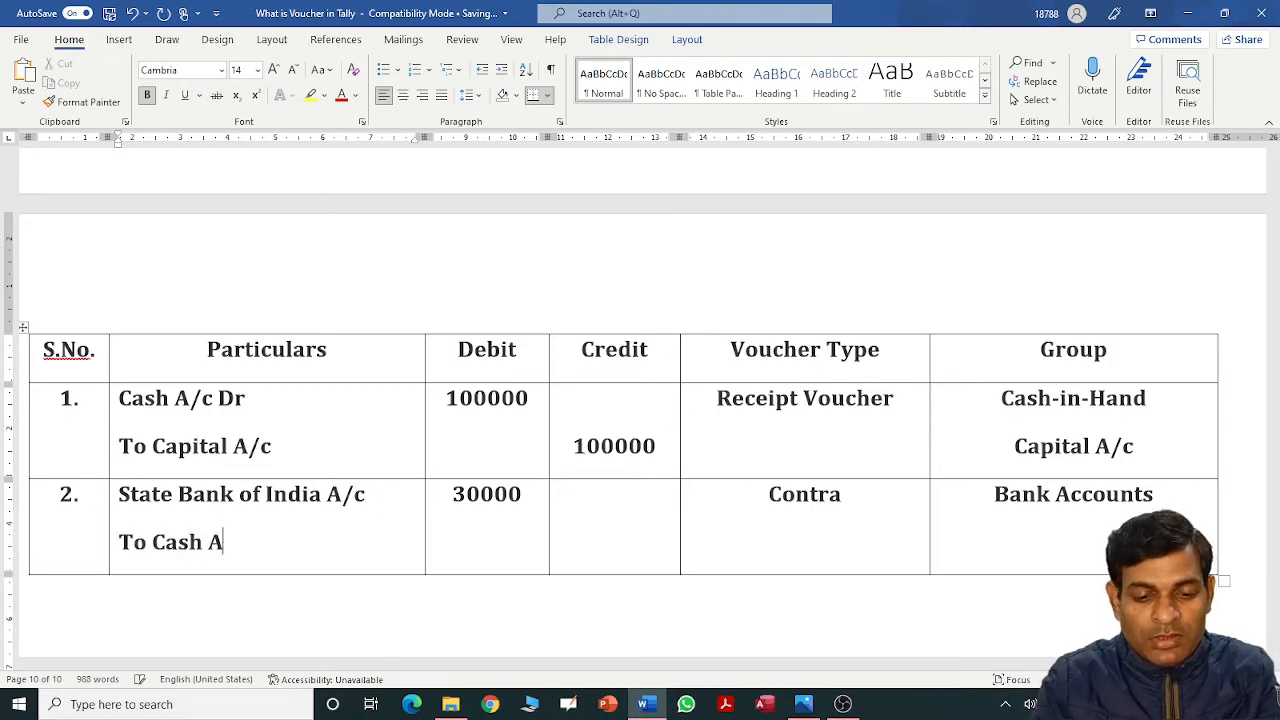
{"action": "type", "text": "/c"}
{"action": "key", "text": "Tab"}
{"action": "key", "text": "Tab"}
{"action": "key", "text": "Return"}
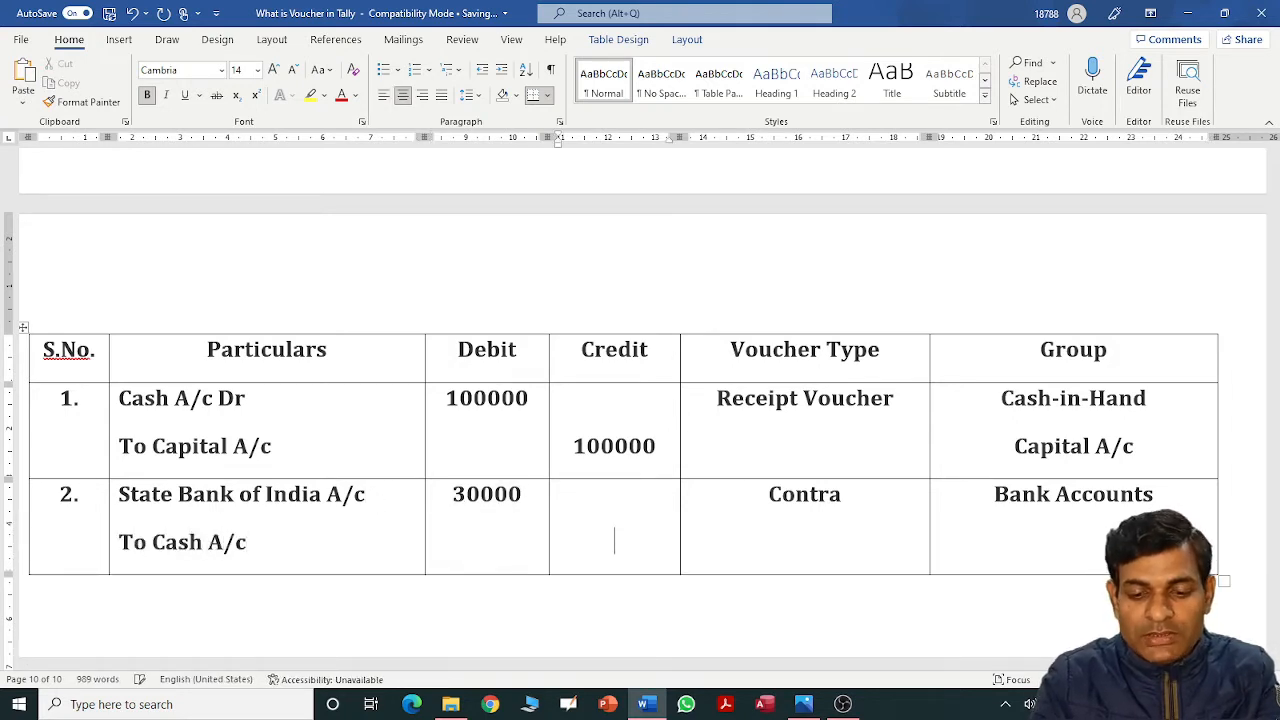
{"action": "type", "text": "30000"}
{"action": "key", "text": "Tab"}
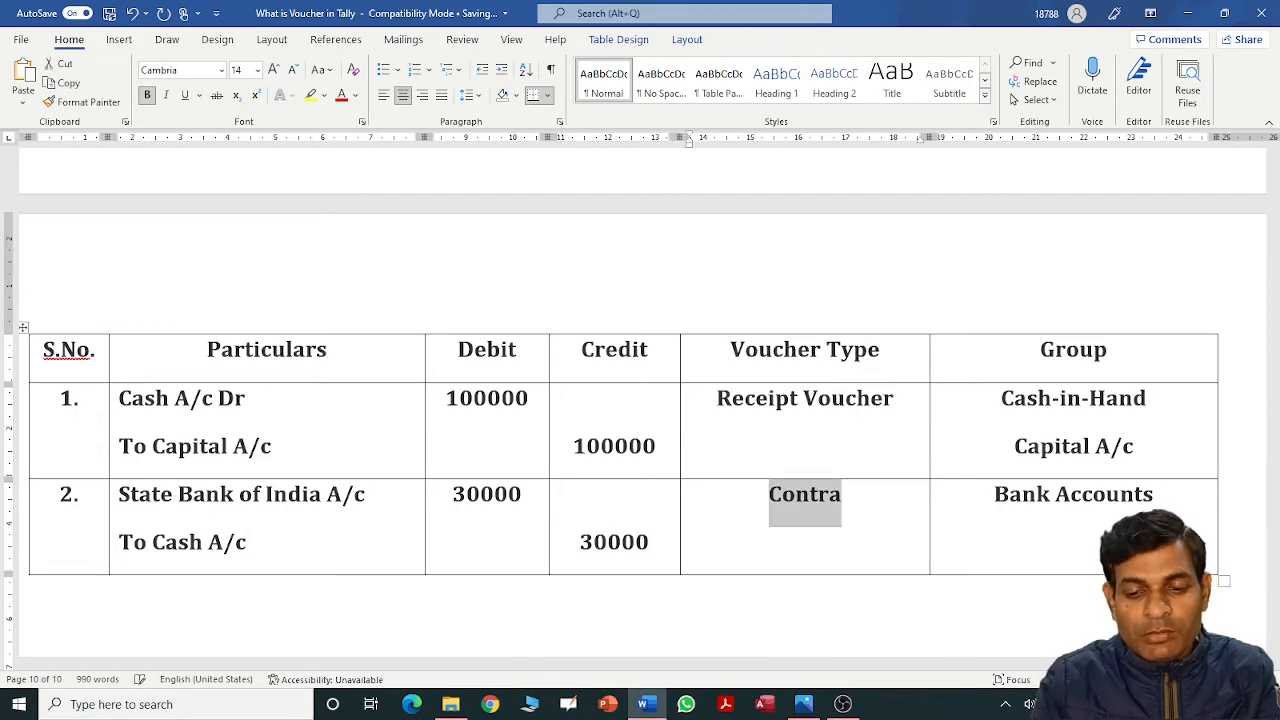
{"action": "key", "text": "Tab"}
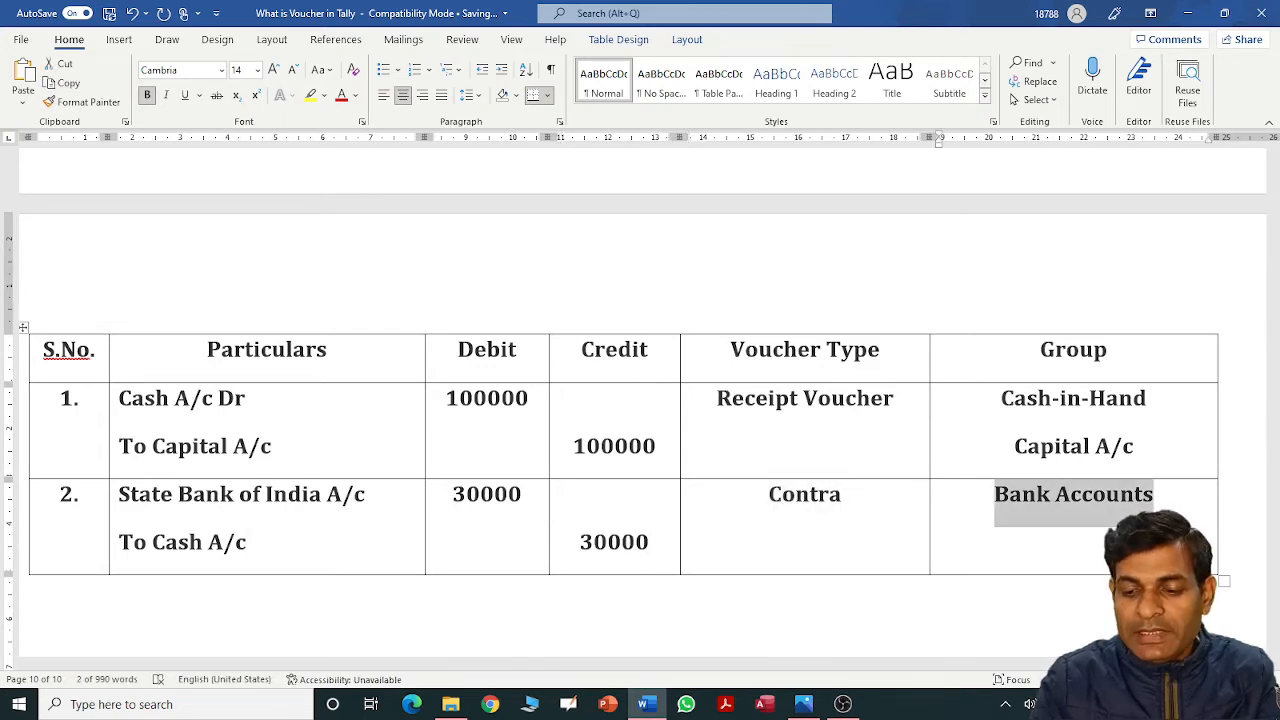
{"action": "key", "text": "End"}
{"action": "key", "text": "Return"}
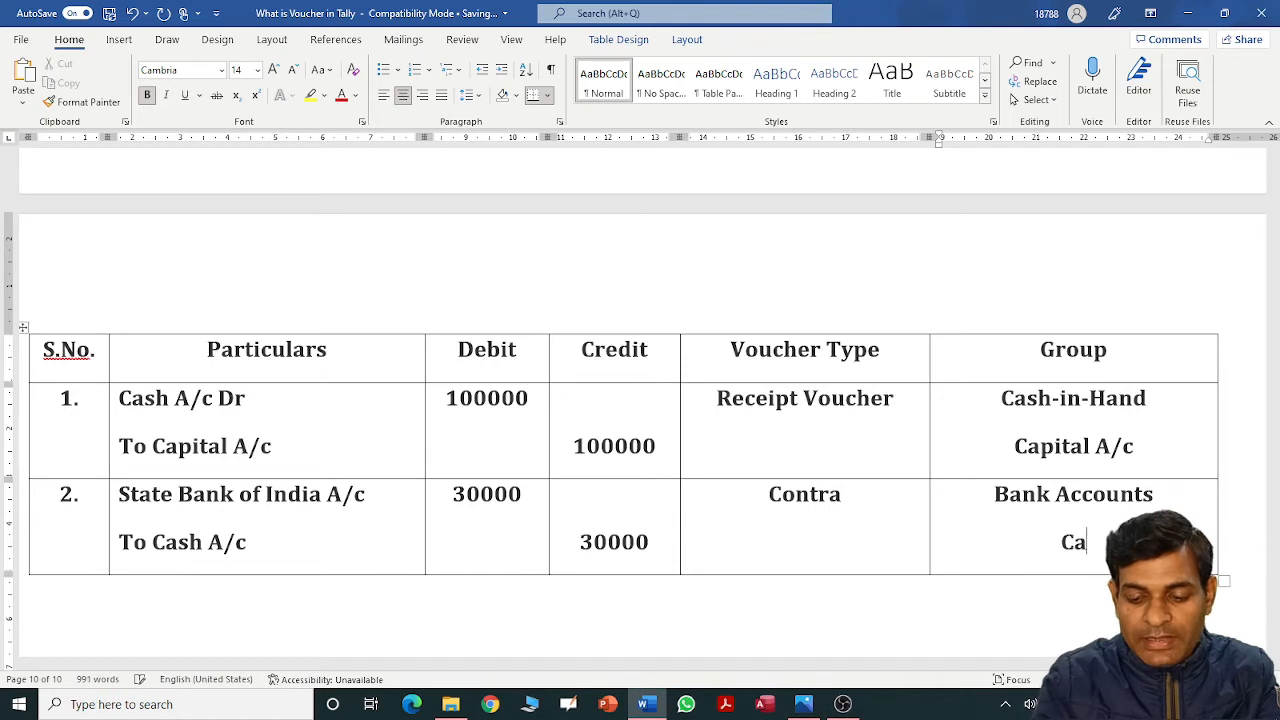
{"action": "type", "text": "Cash-"}
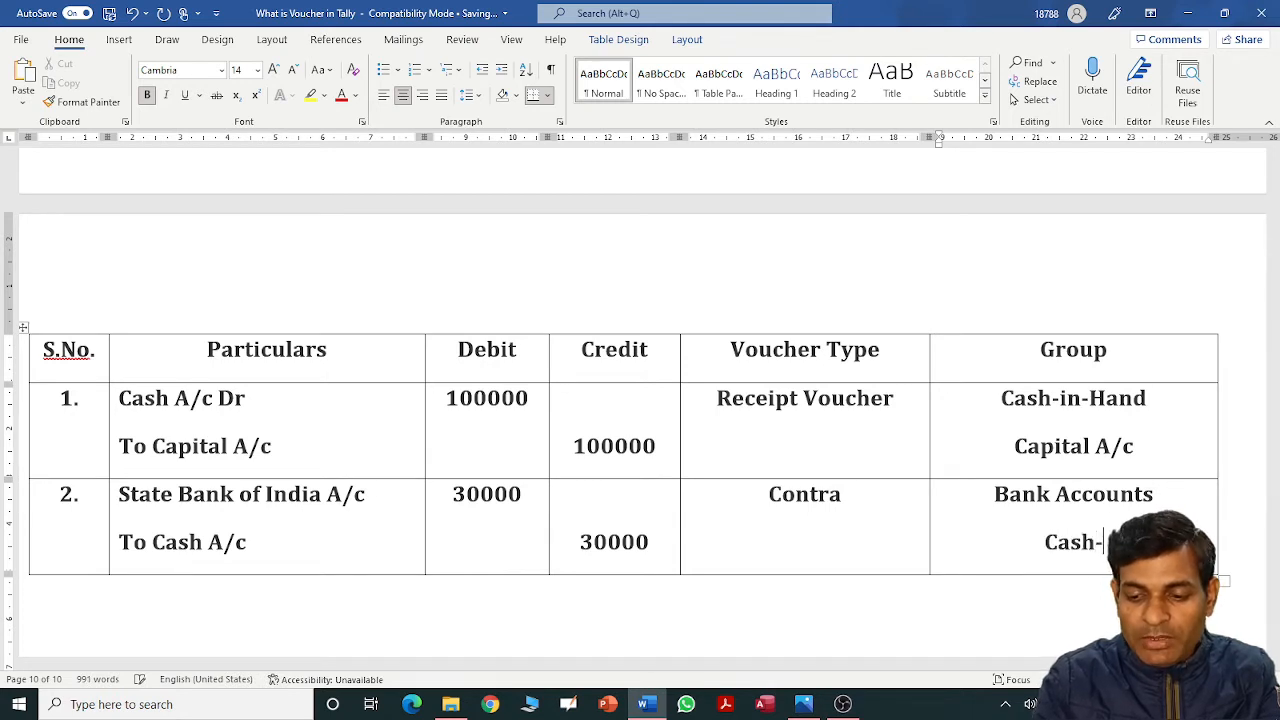
{"action": "type", "text": "in-Hand"}
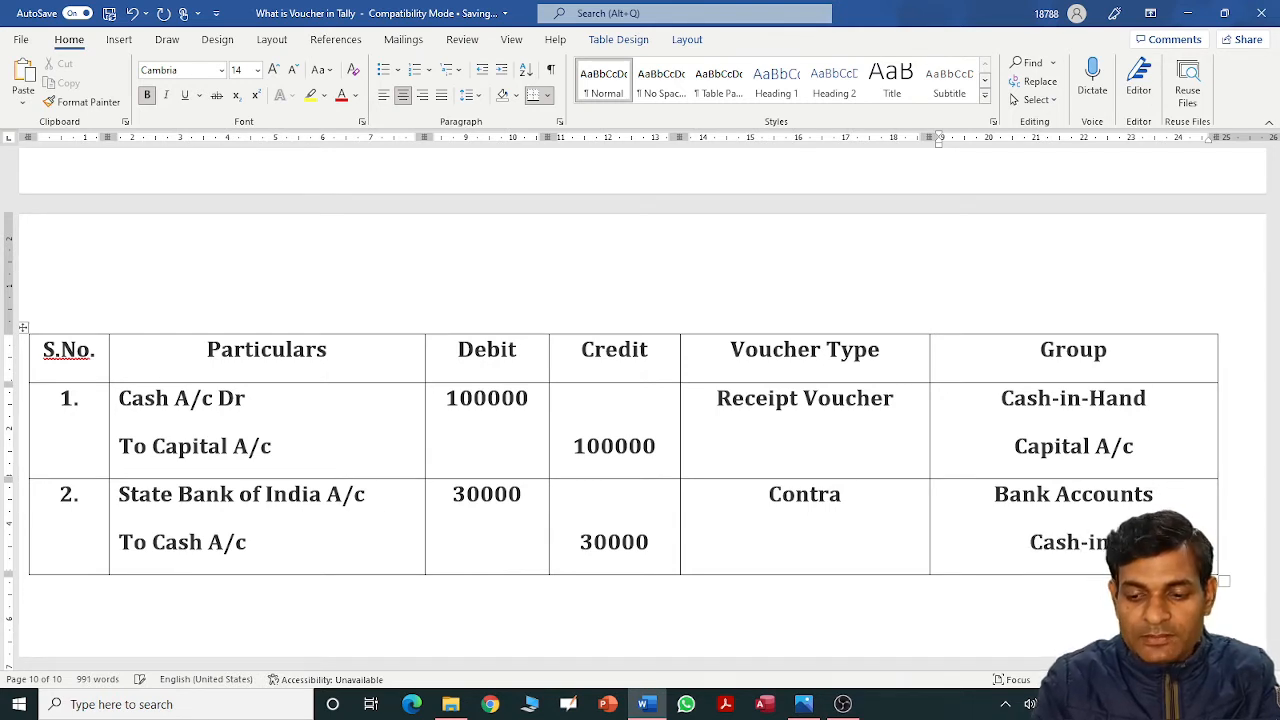
{"action": "key", "text": "Tab"}
Number row 3 '3.' and enter 'Purchase A/c Dr' with a 10000 debit.
{"action": "type", "text": "3."}
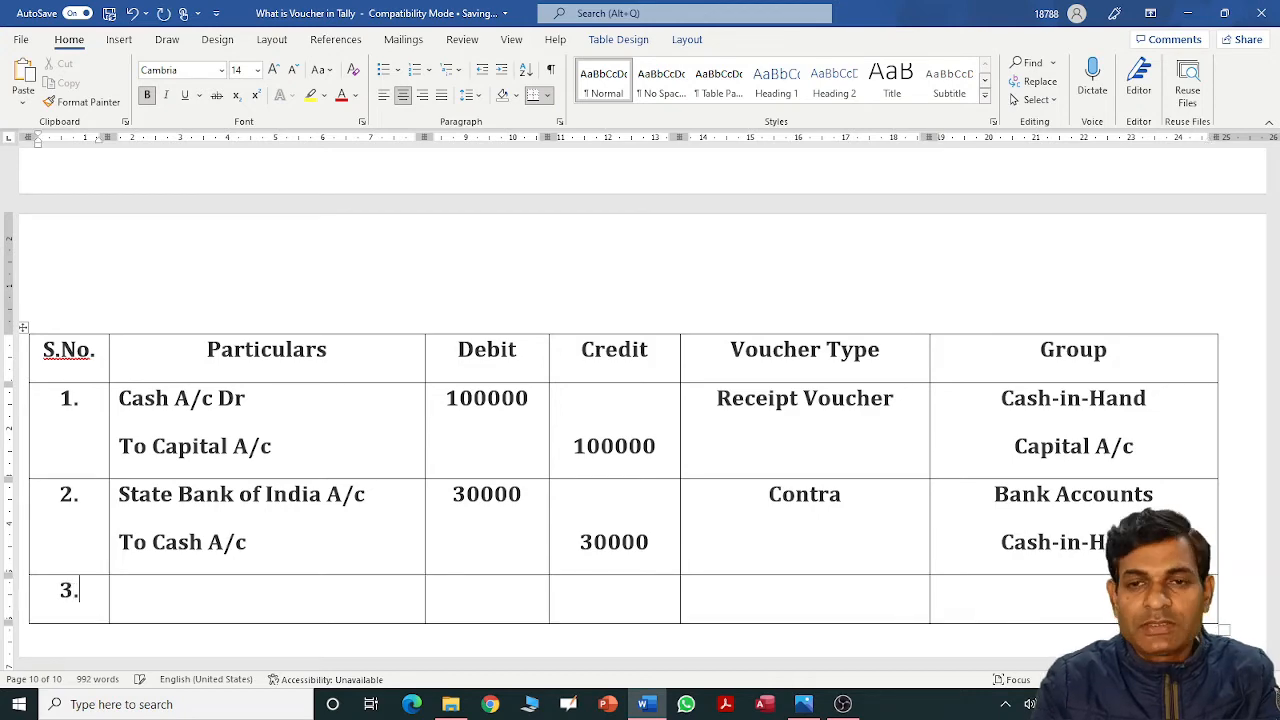
{"action": "key", "text": "Tab"}
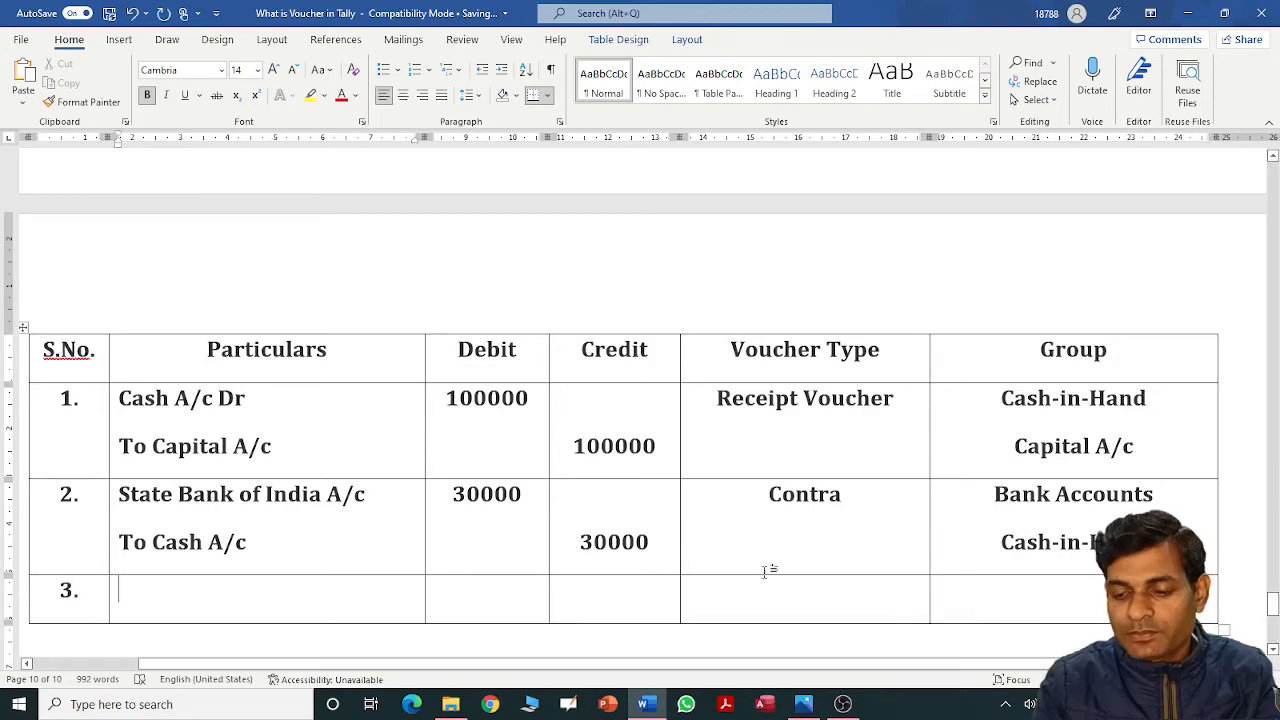
{"action": "left_click_drag", "start_coordinate": [1272, 612], "coordinate": [1266, 573]}
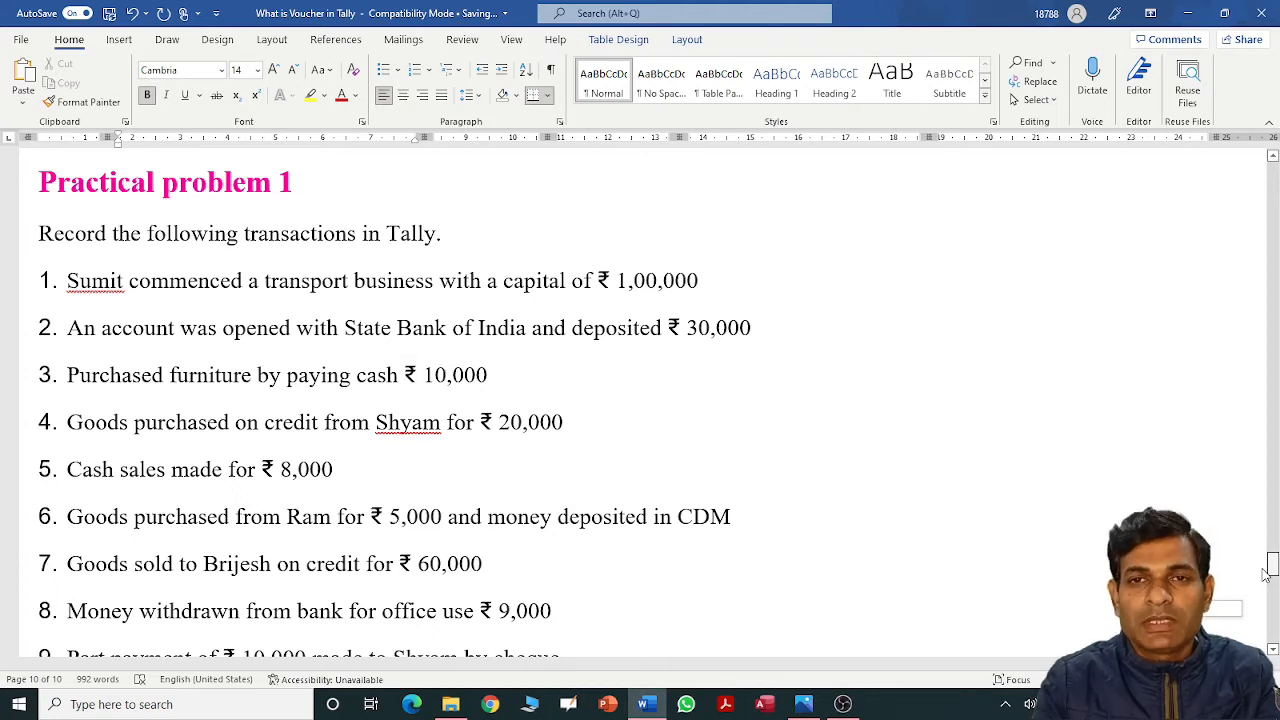
{"action": "left_click_drag", "start_coordinate": [1266, 573], "coordinate": [1268, 603]}
{"action": "type", "text": "Pu"}
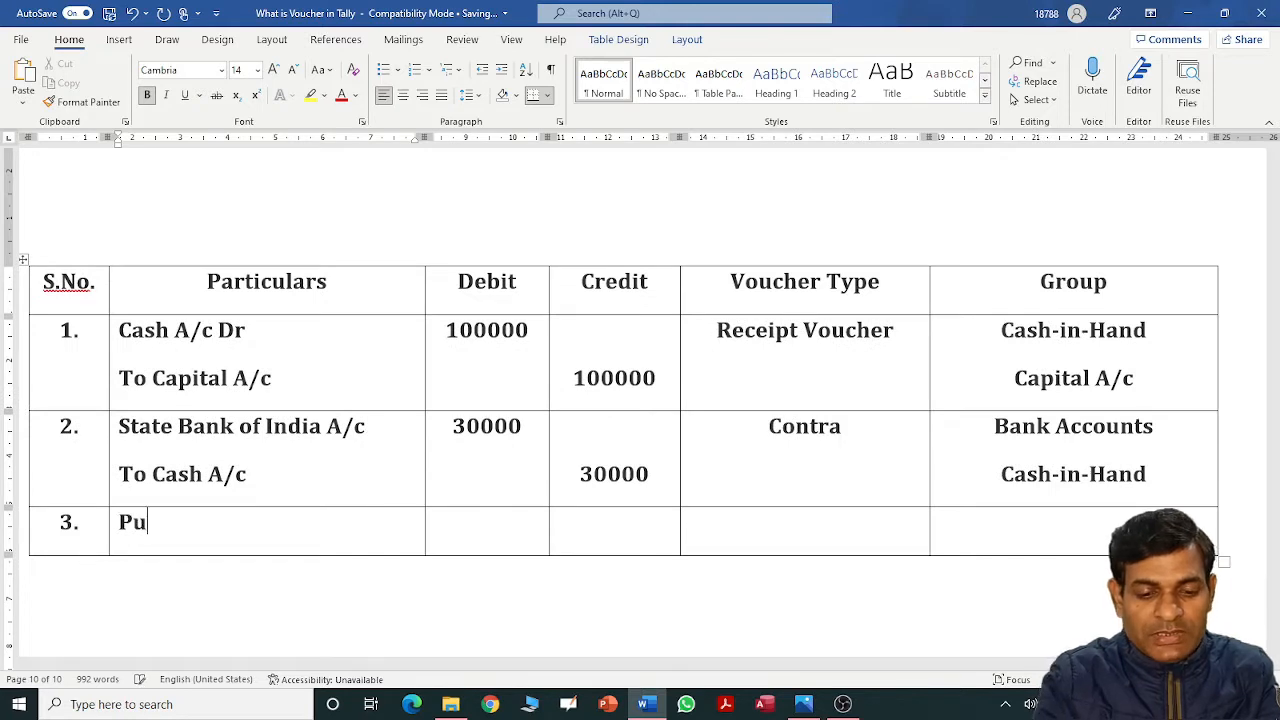
{"action": "type", "text": "rchase A"}
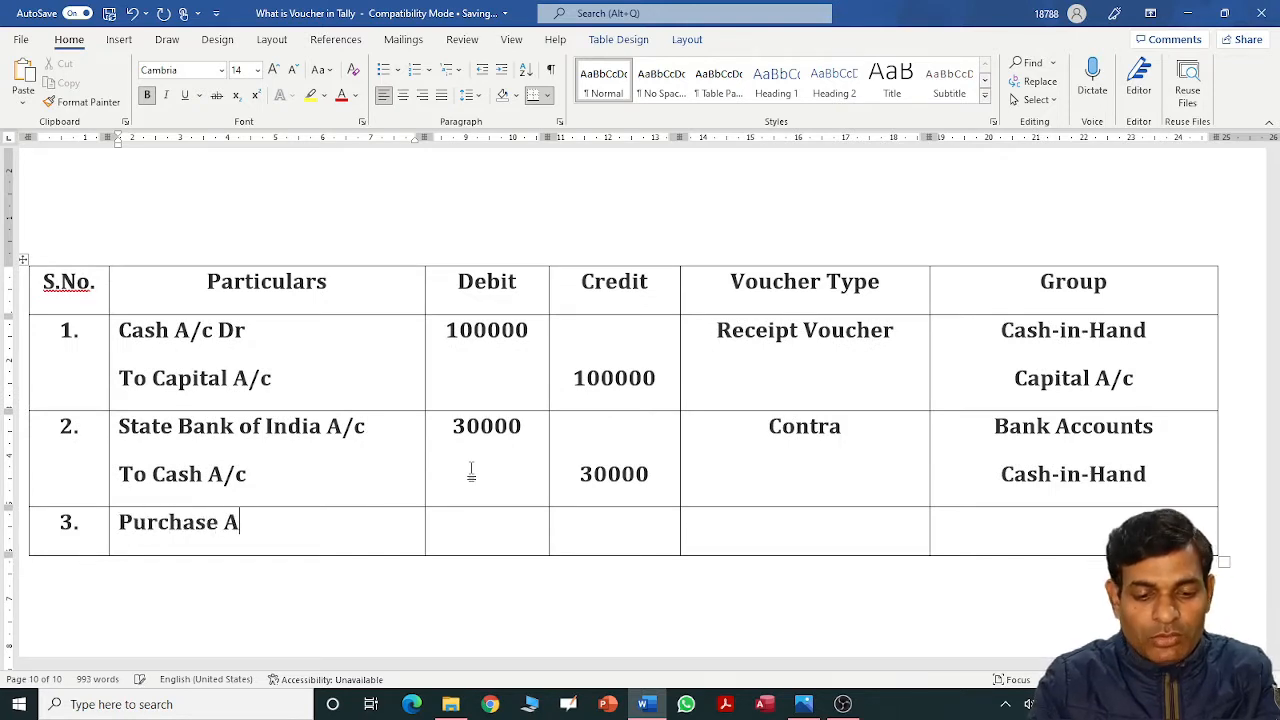
{"action": "type", "text": "/c Dr"}
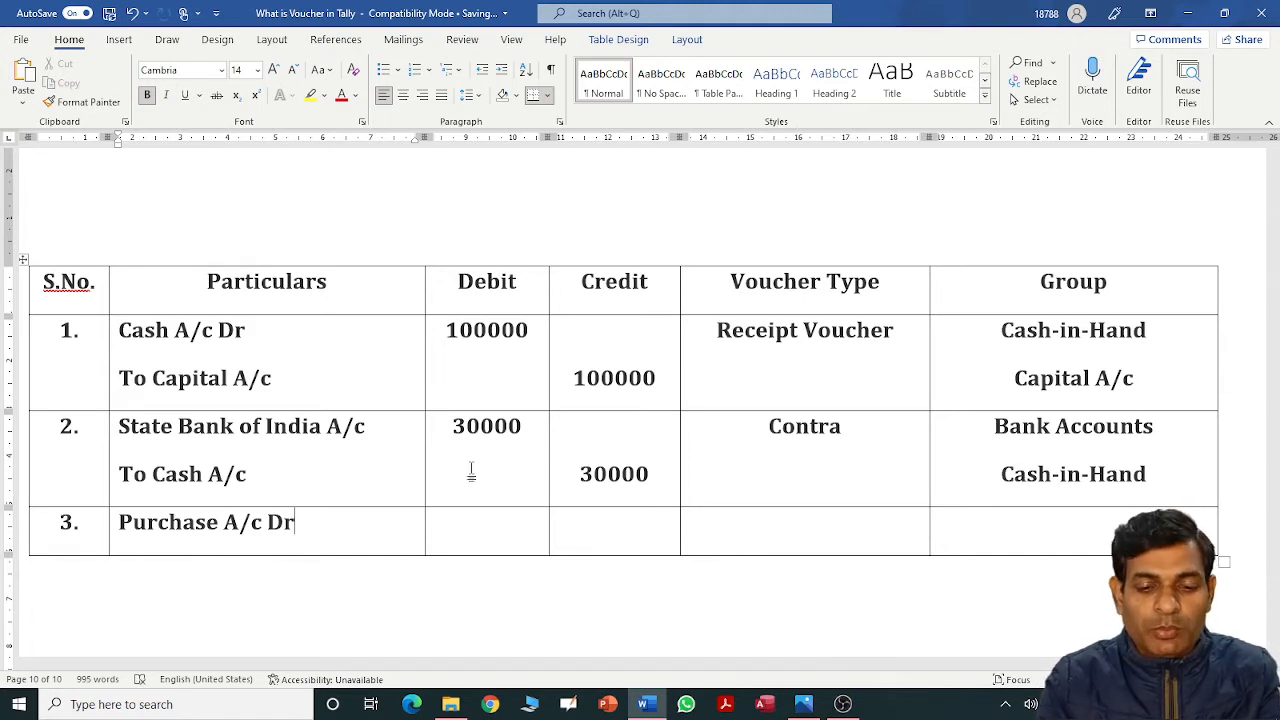
{"action": "key", "text": "Tab"}
{"action": "type", "text": "100000"}
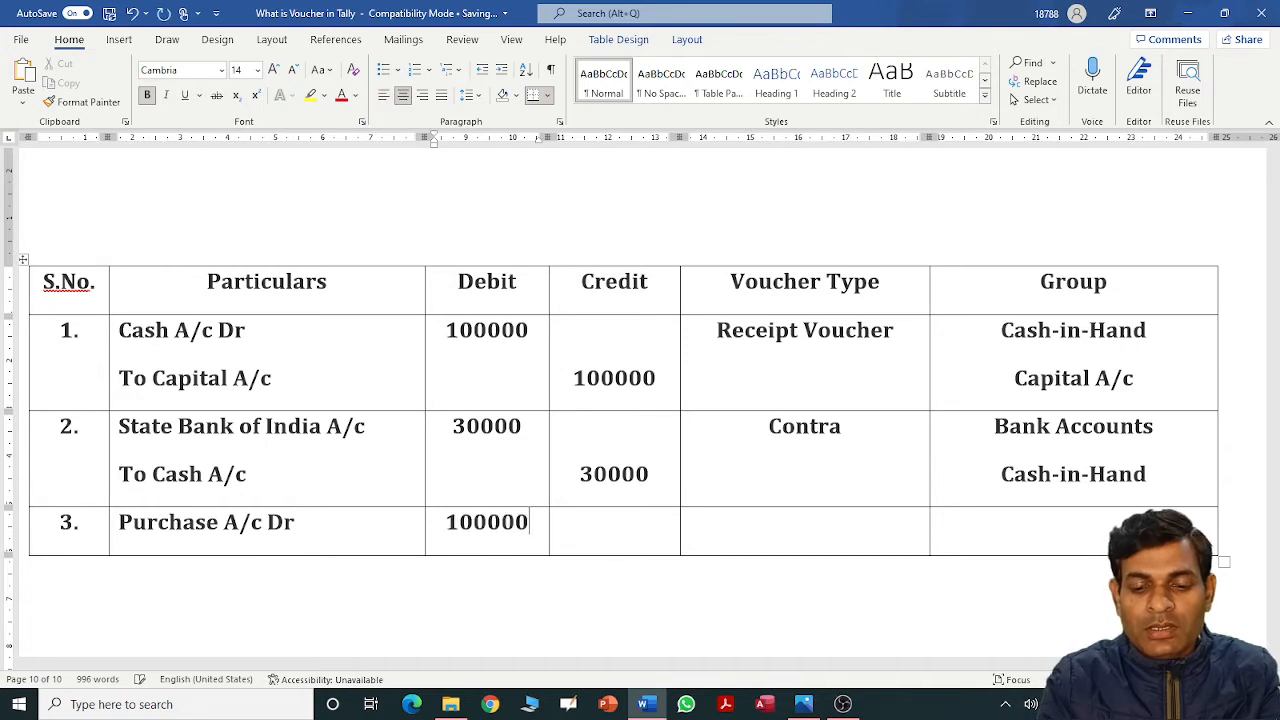
{"action": "key", "text": "BackSpace"}
Set row 3's voucher type to 'Purchase Voucher' and group to 'Purchase Account'.
{"action": "key", "text": "Tab"}
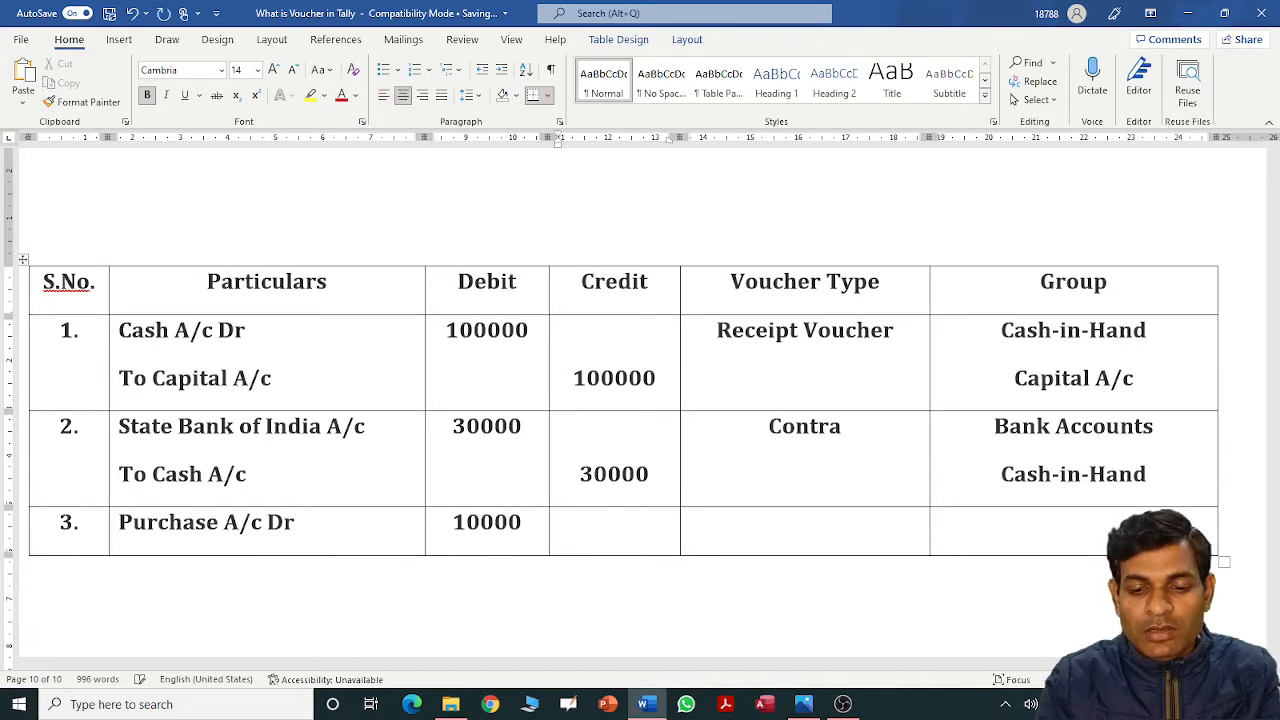
{"action": "key", "text": "Tab"}
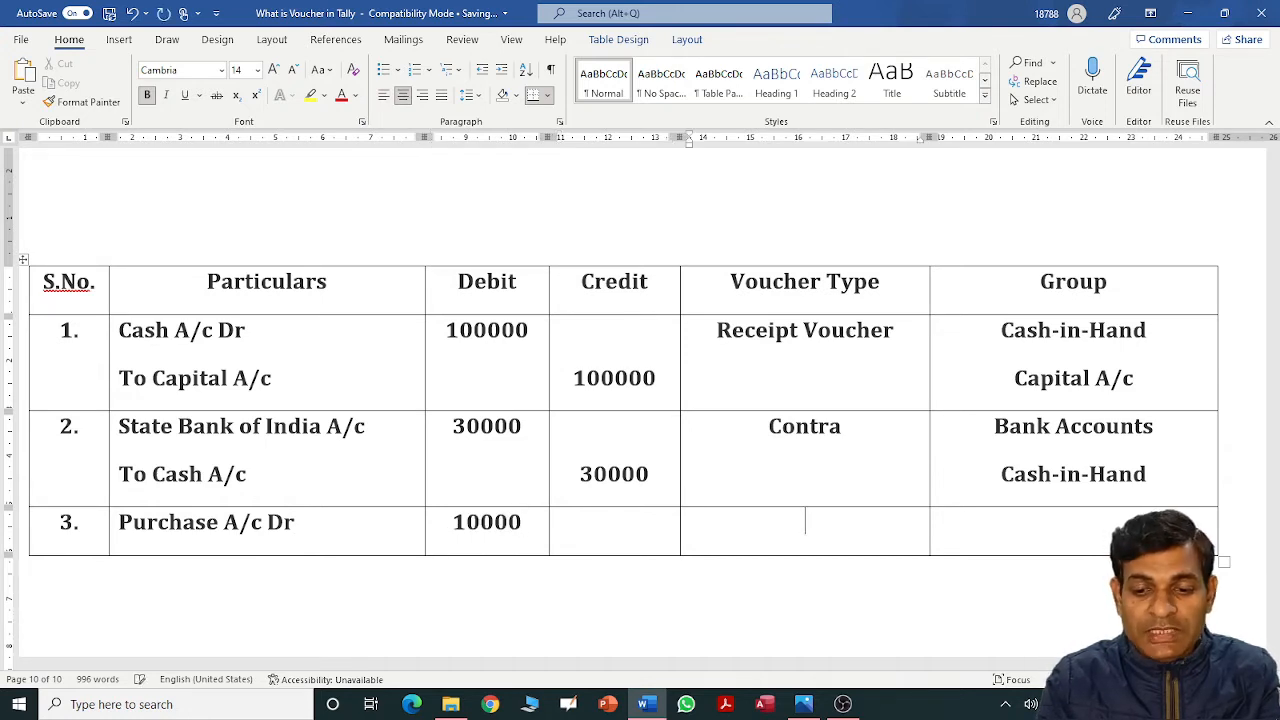
{"action": "type", "text": "Pu"}
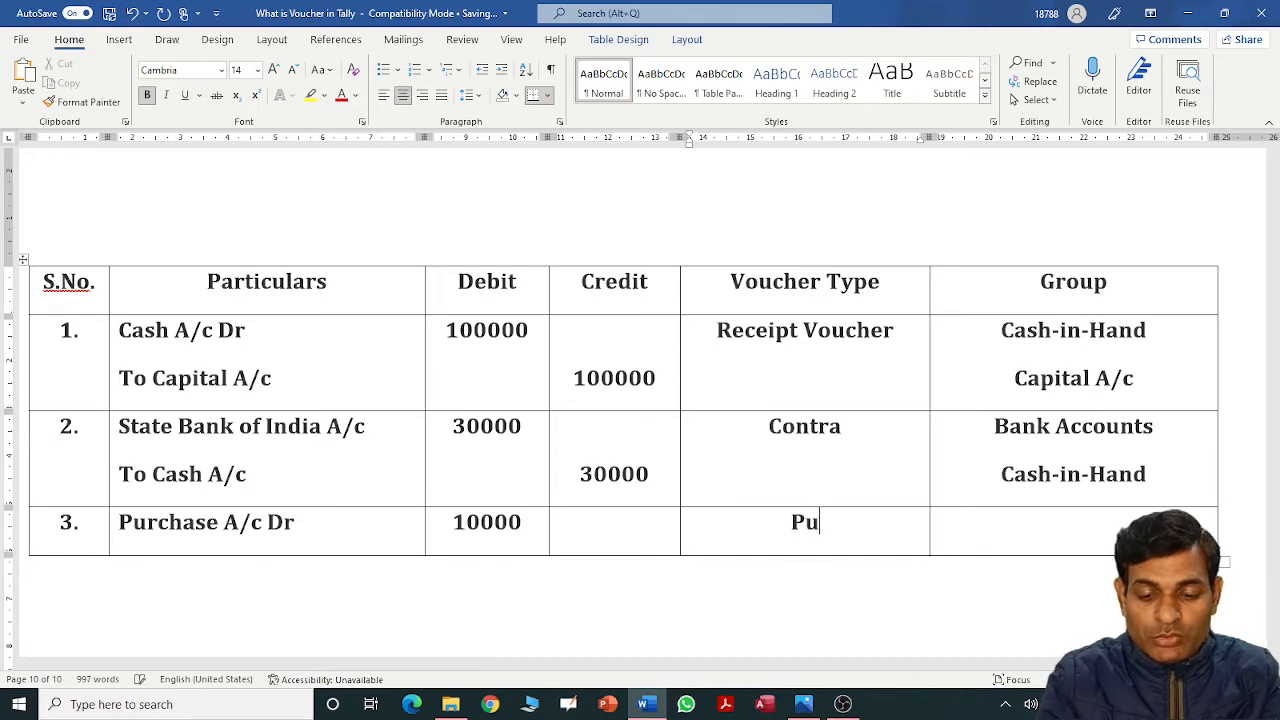
{"action": "type", "text": "rchase "}
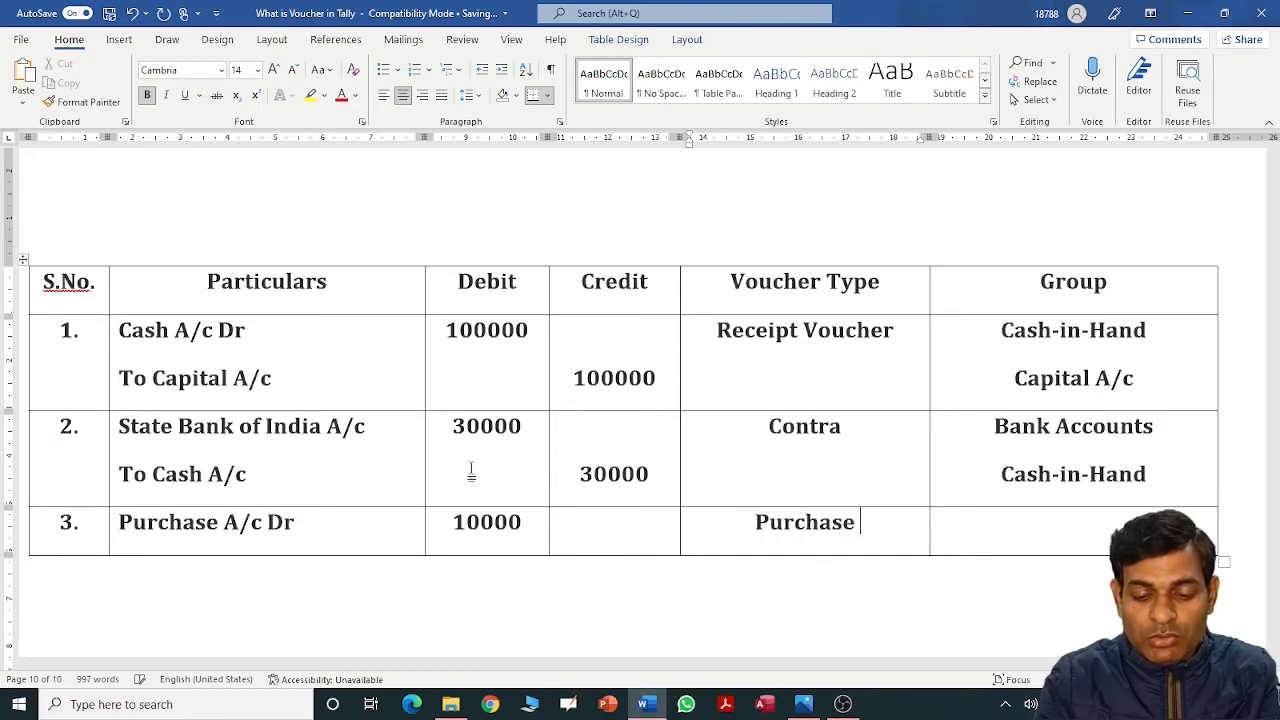
{"action": "type", "text": "Voucher"}
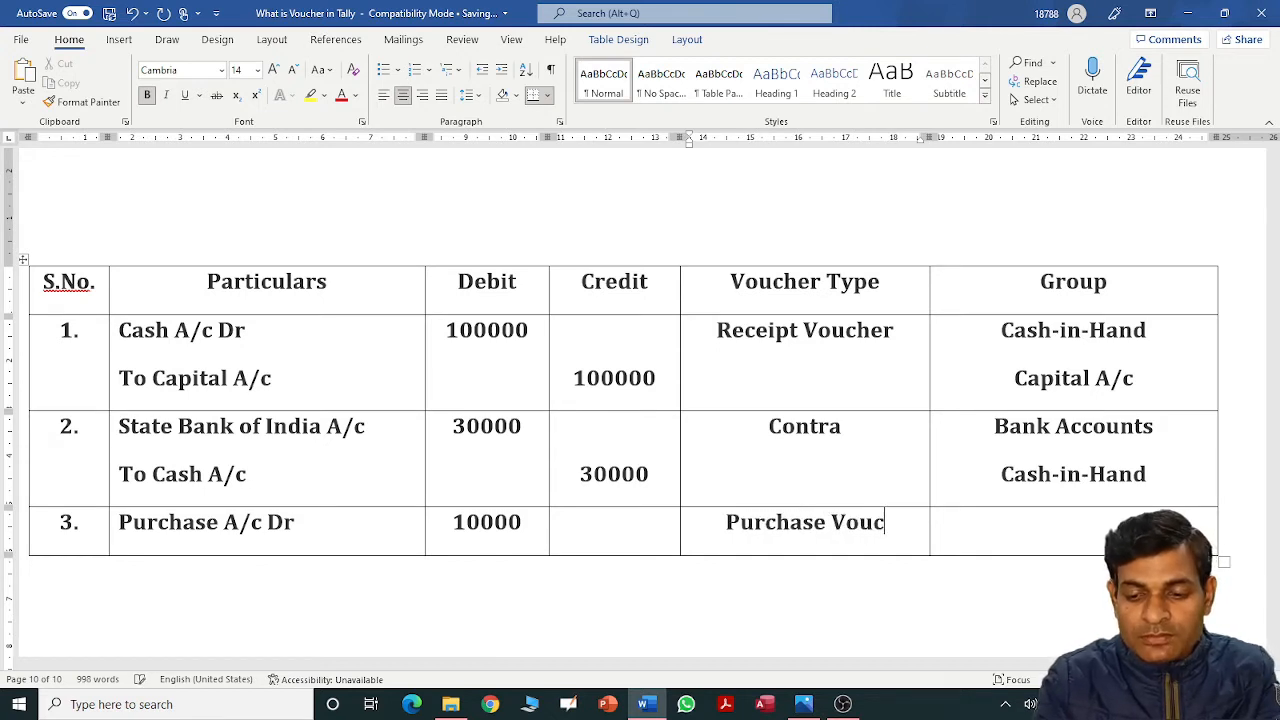
{"action": "key", "text": "Tab"}
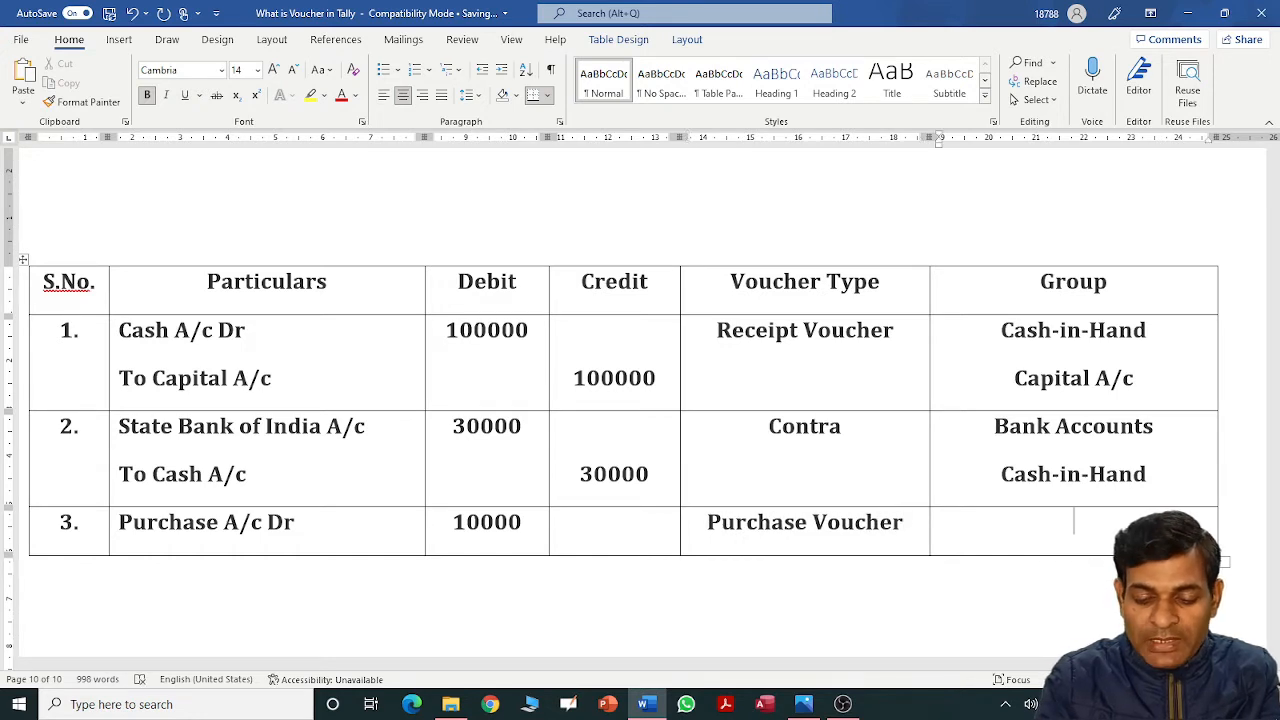
{"action": "type", "text": "Purchs"}
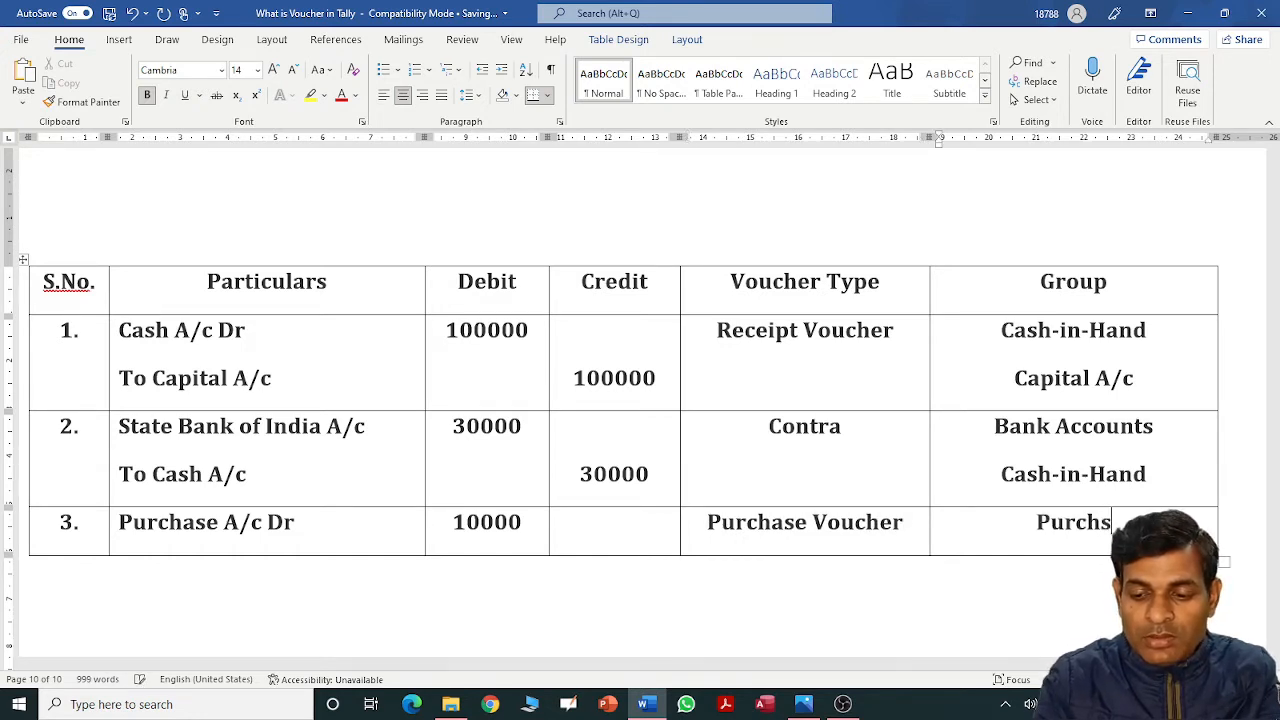
{"action": "key", "text": "BackSpace"}
{"action": "type", "text": "ase Acc"}
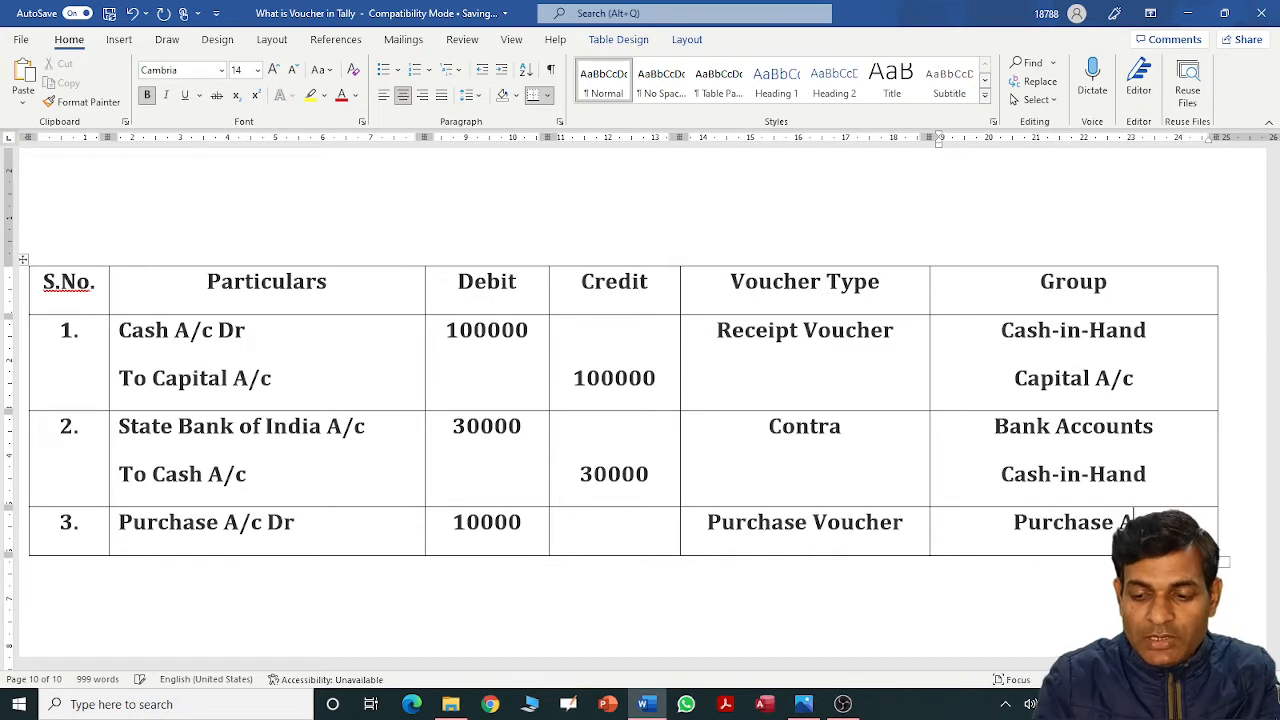
{"action": "key", "text": "BackSpace"}
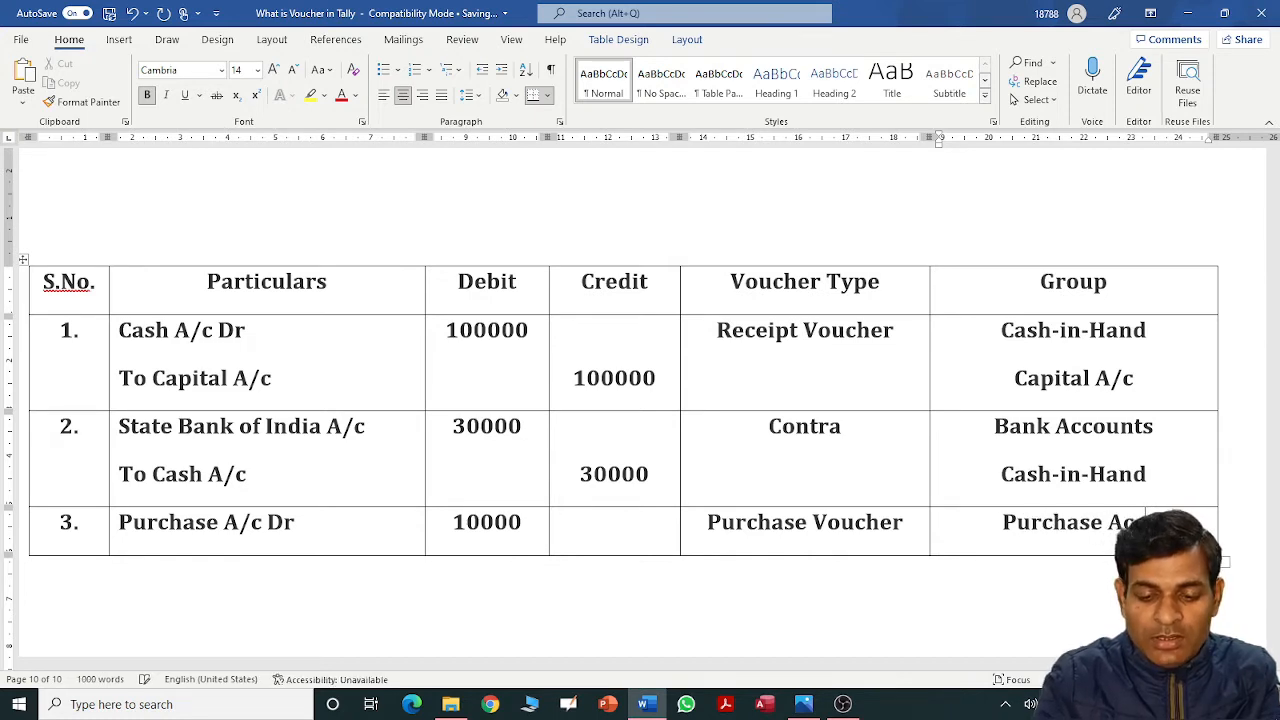
{"action": "type", "text": "count"}
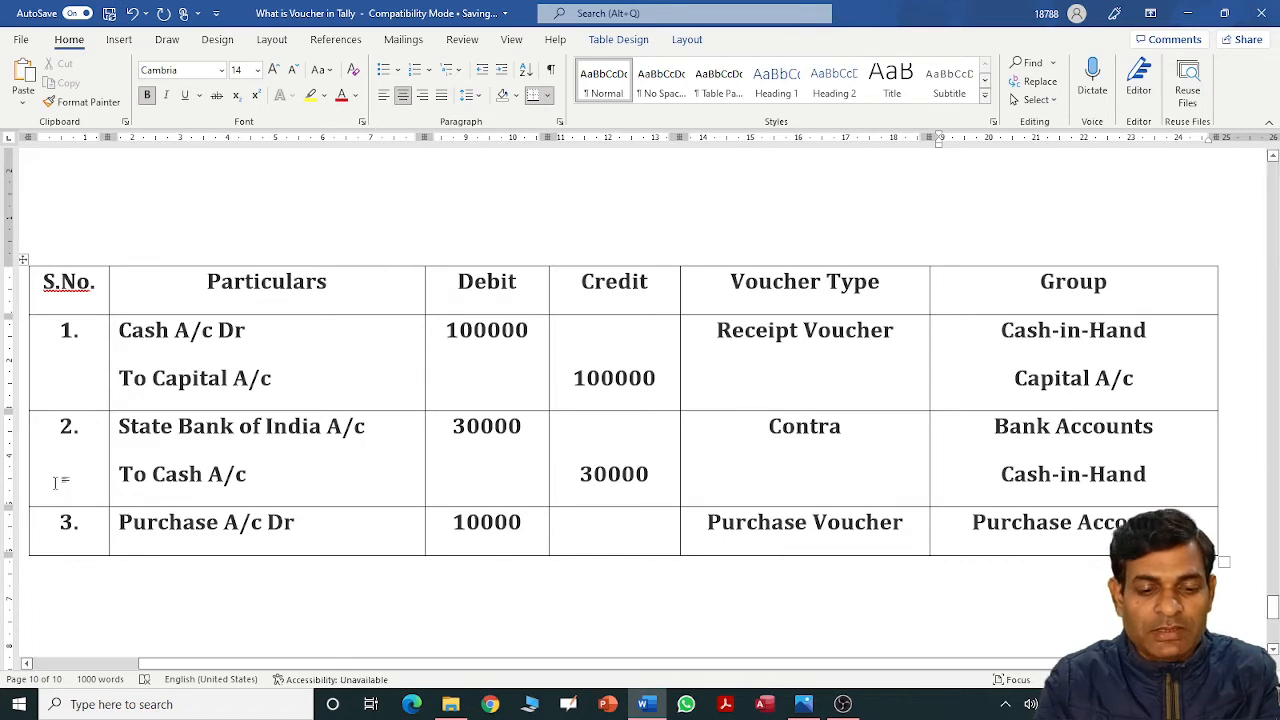
Add 'To Cash A/c' with a 10000 credit and group 'Cash-in-Hand' to row 3, then add a new row.
{"action": "left_click", "coordinate": [331, 536]}
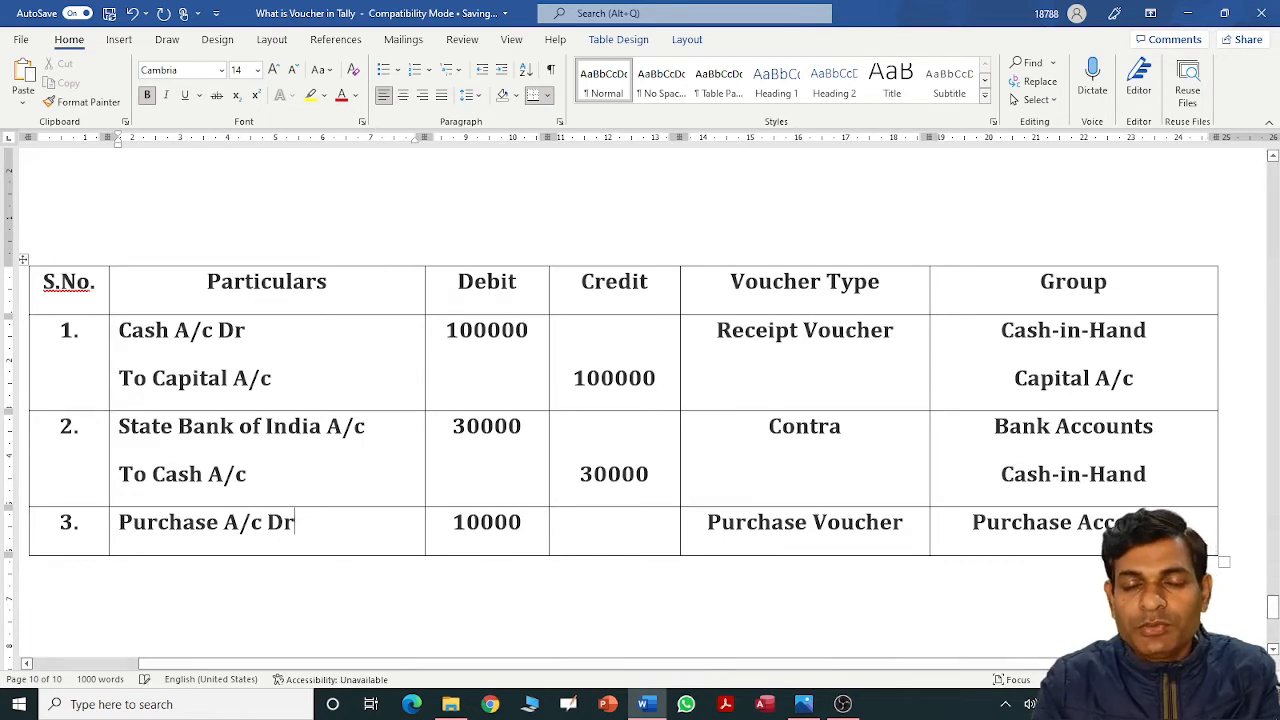
{"action": "key", "text": "Return"}
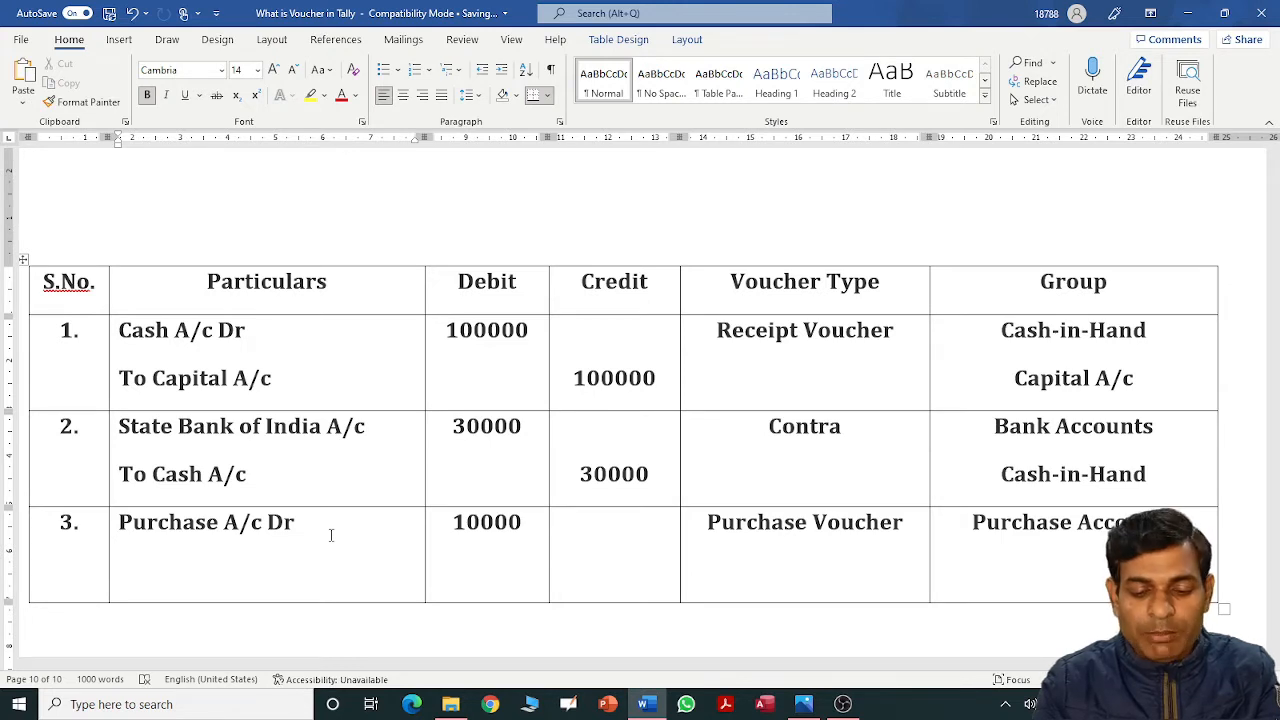
{"action": "type", "text": "To"}
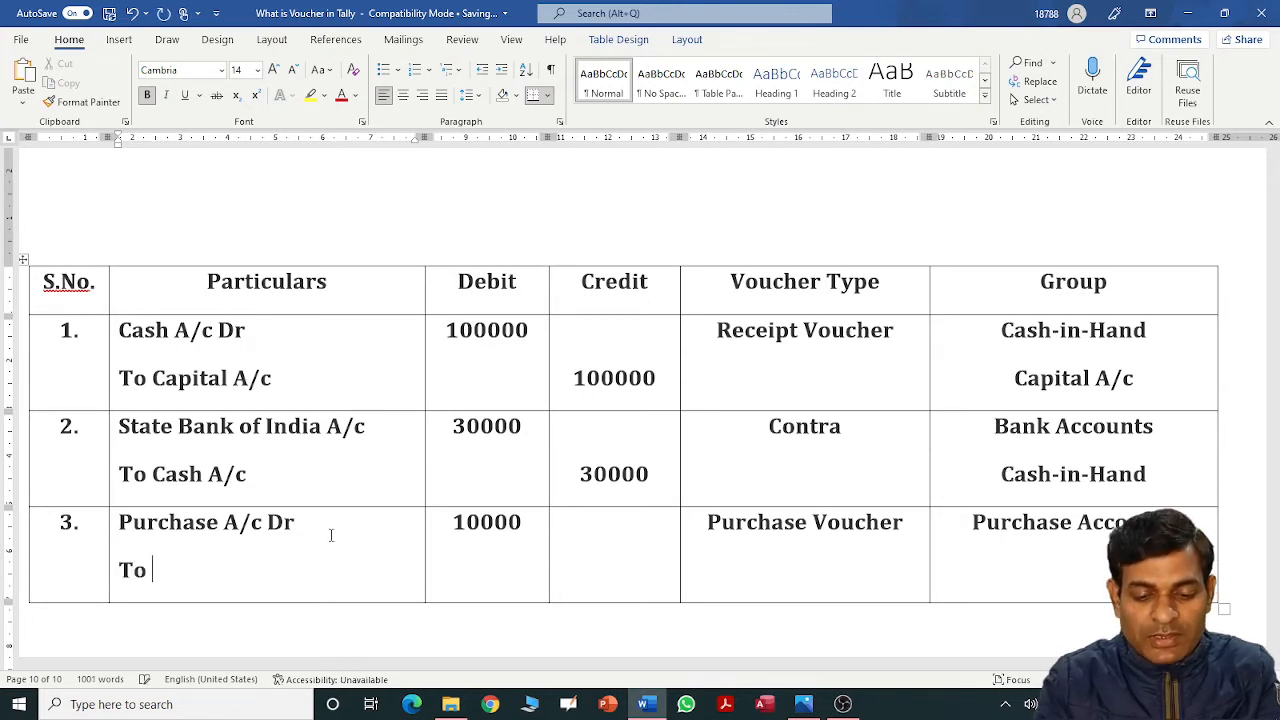
{"action": "type", "text": " Cash A/c"}
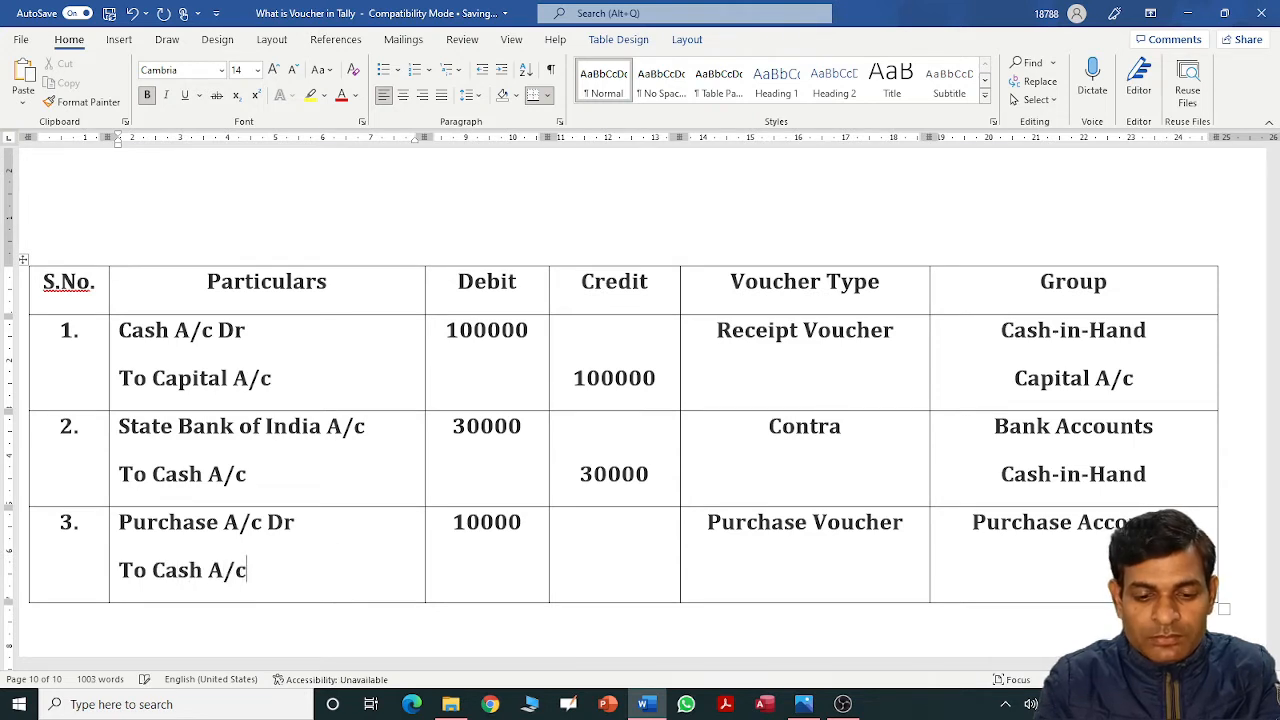
{"action": "key", "text": "Tab"}
{"action": "key", "text": "Tab"}
{"action": "key", "text": "Return"}
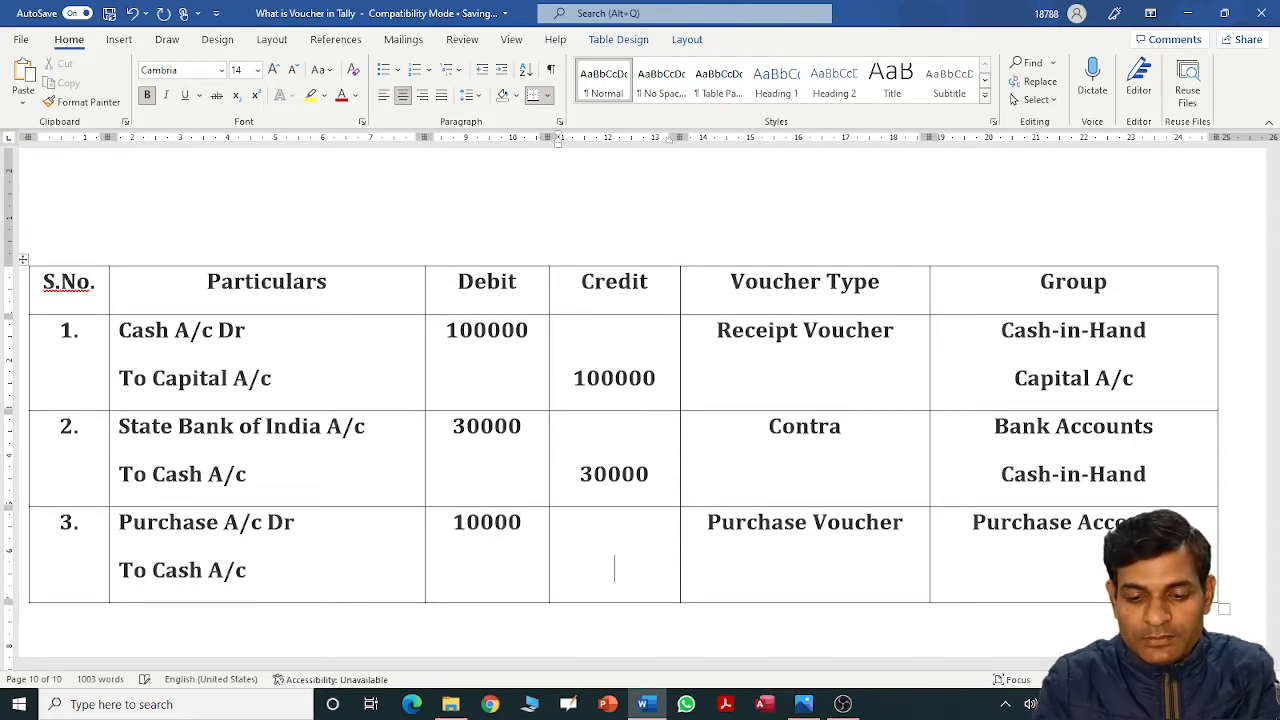
{"action": "type", "text": "10000"}
{"action": "key", "text": "Tab"}
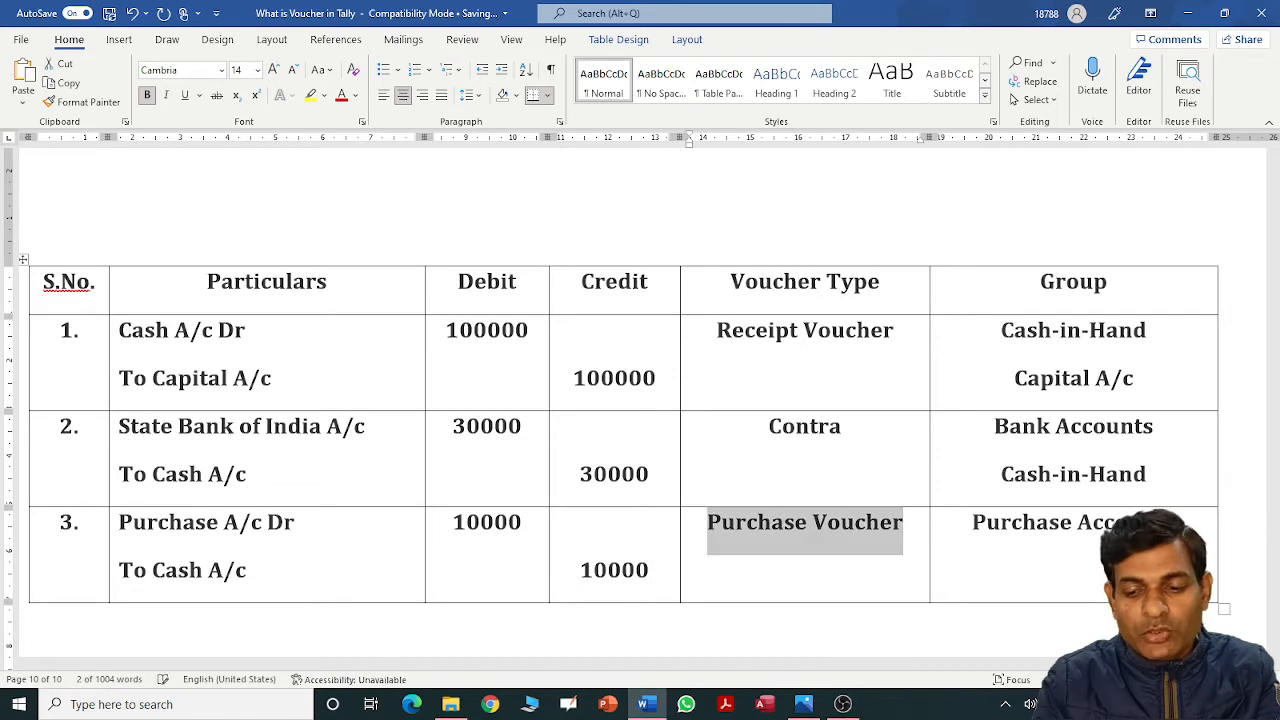
{"action": "key", "text": "Tab"}
{"action": "left_click", "coordinate": [1074, 568]}
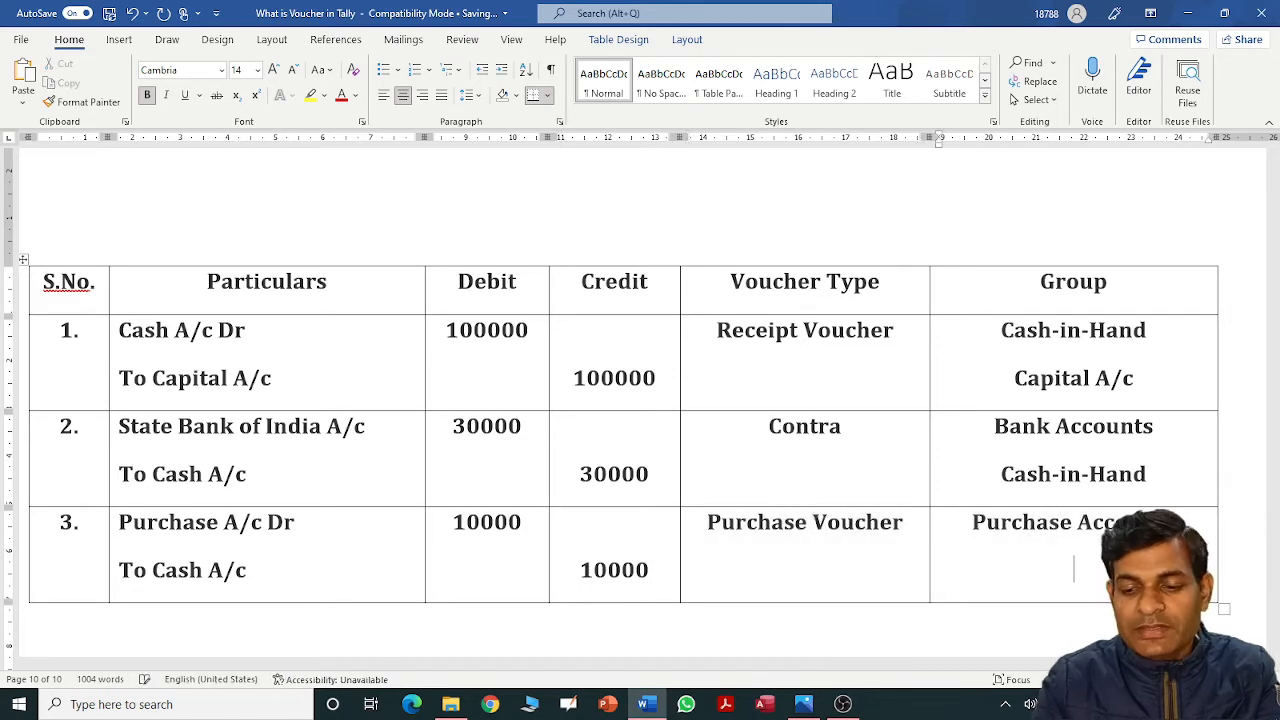
{"action": "type", "text": "Cas"}
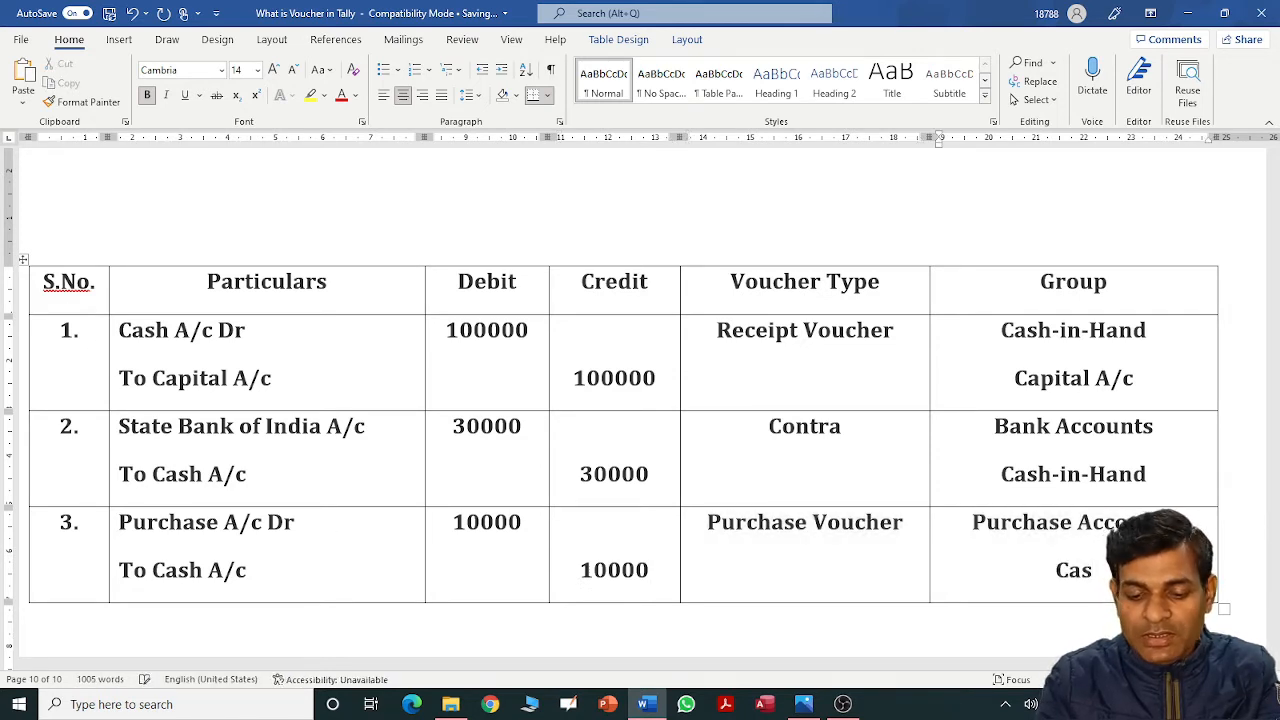
{"action": "type", "text": "h-in-Hand"}
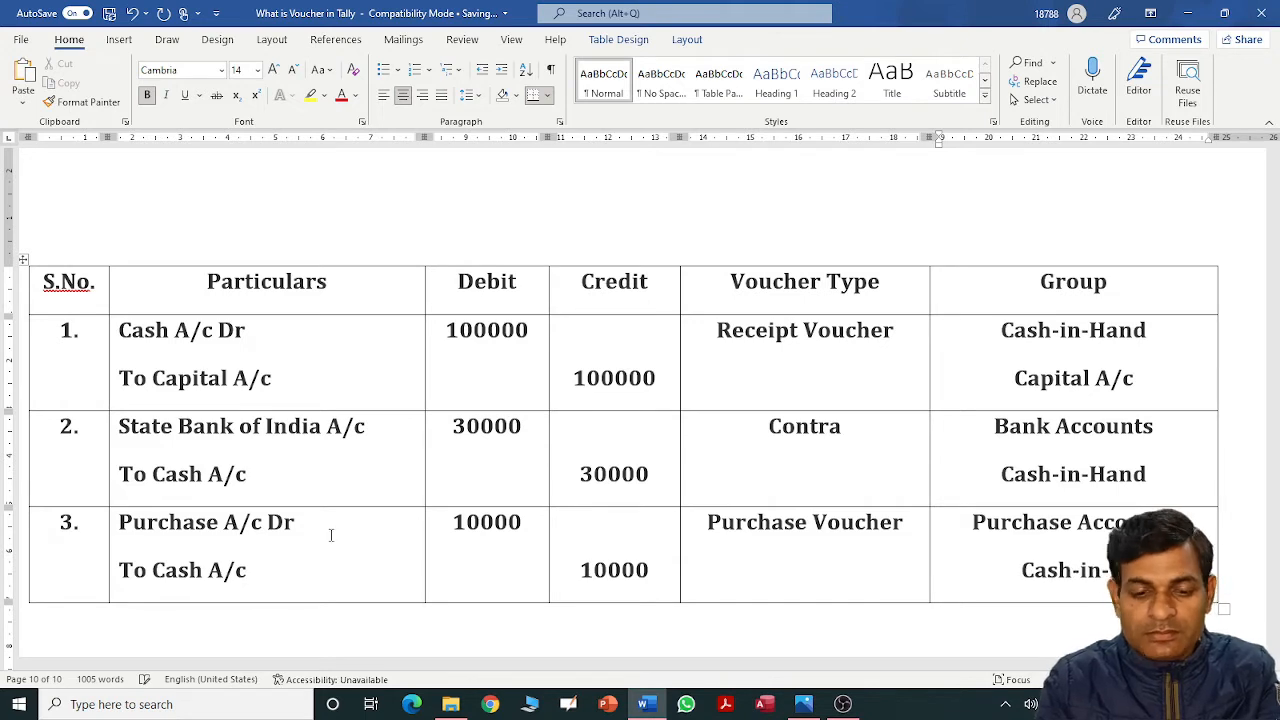
{"action": "key", "text": "Tab"}
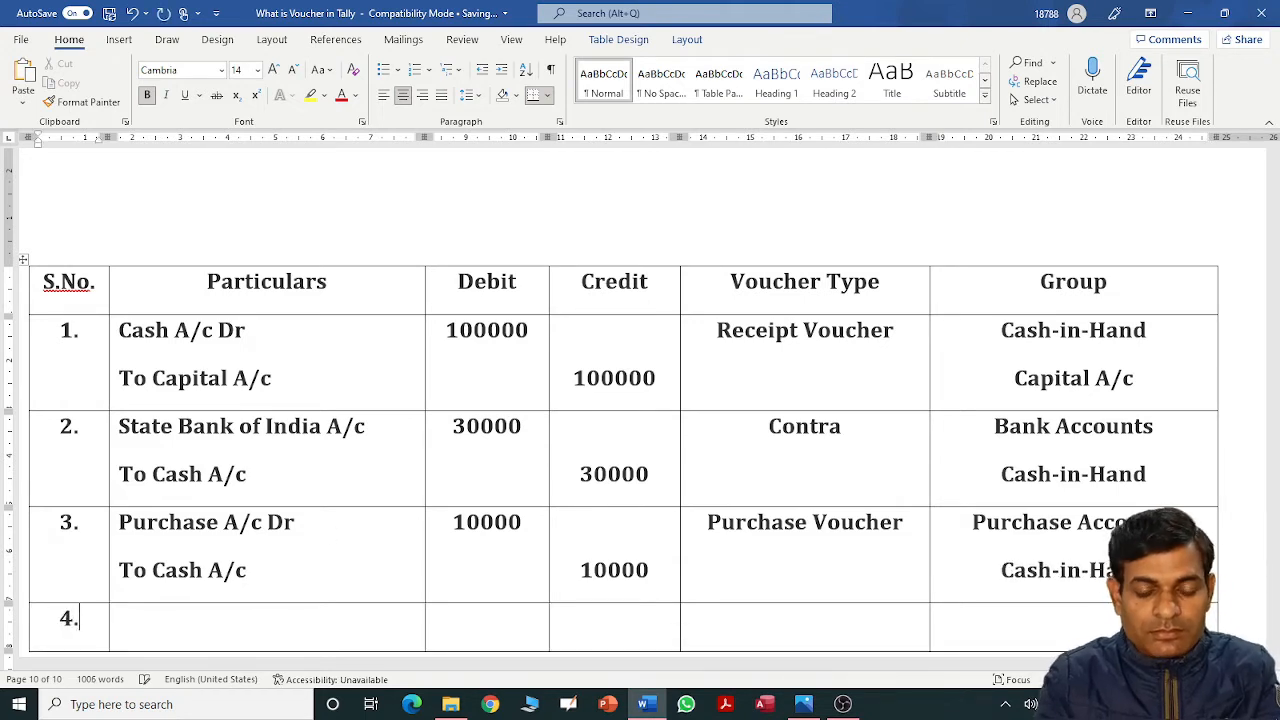
Number the new row '4.' and check transaction 4, the ₹20,000 credit purchase, in the list.
{"action": "key", "text": "Tab"}
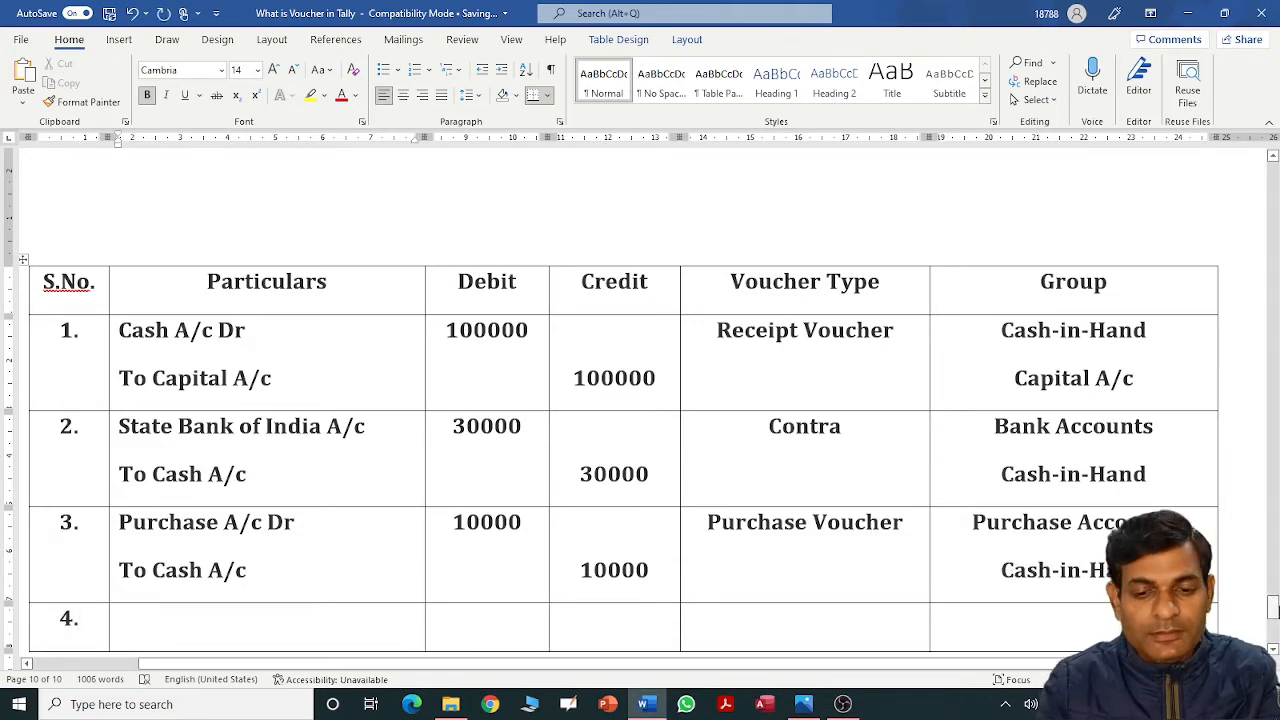
{"action": "left_click_drag", "start_coordinate": [1272, 607], "coordinate": [1272, 565]}
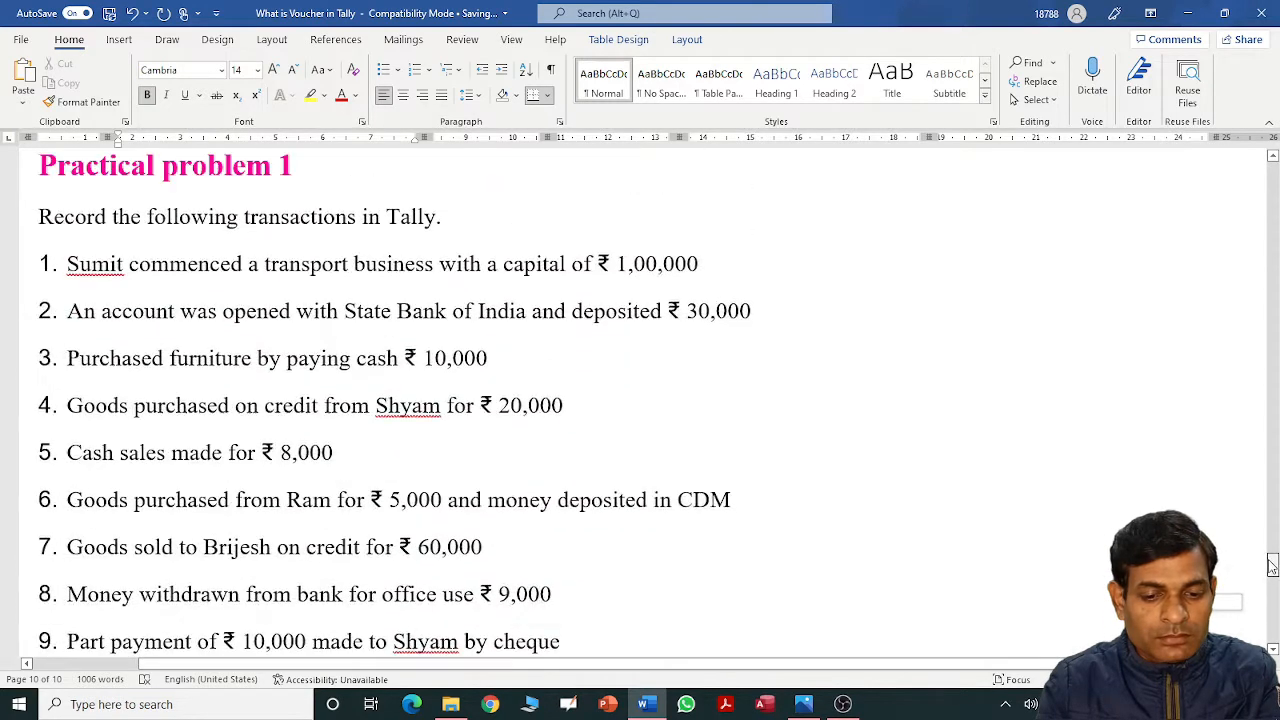
{"action": "scroll", "coordinate": [1272, 565], "scroll_direction": "down", "scroll_amount": 1}
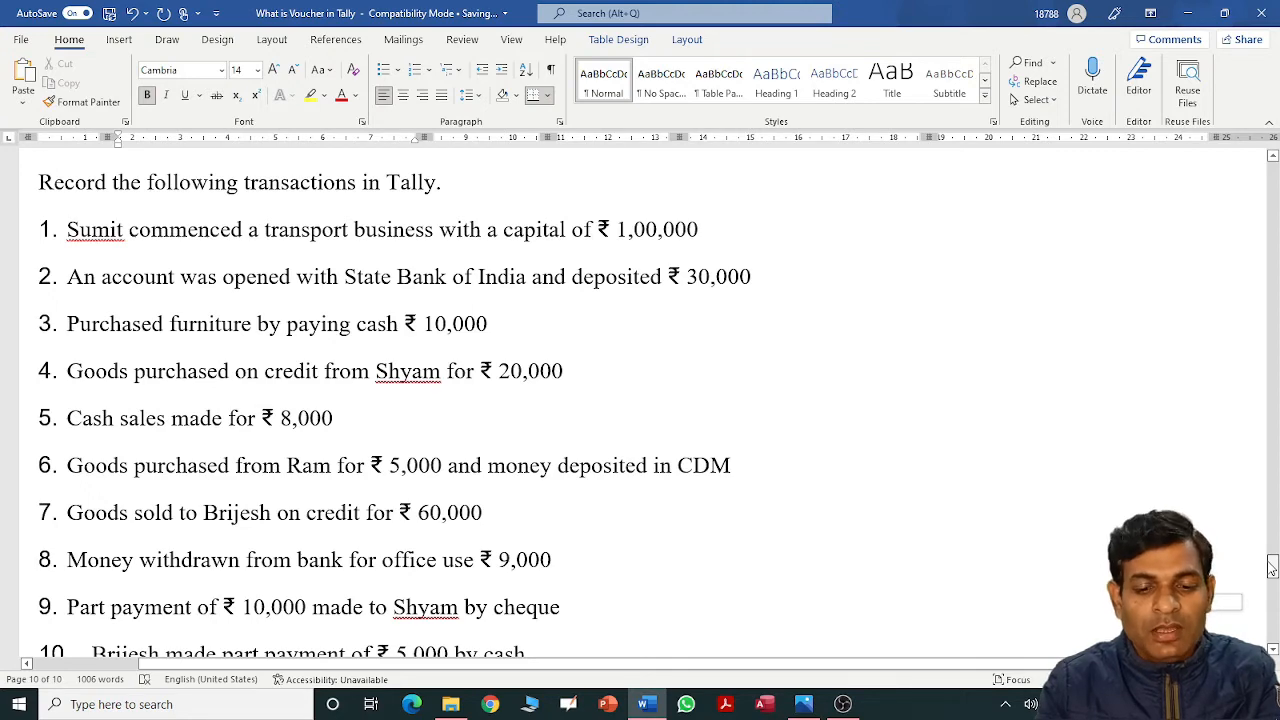
{"action": "left_click_drag", "start_coordinate": [1272, 565], "coordinate": [1265, 618]}
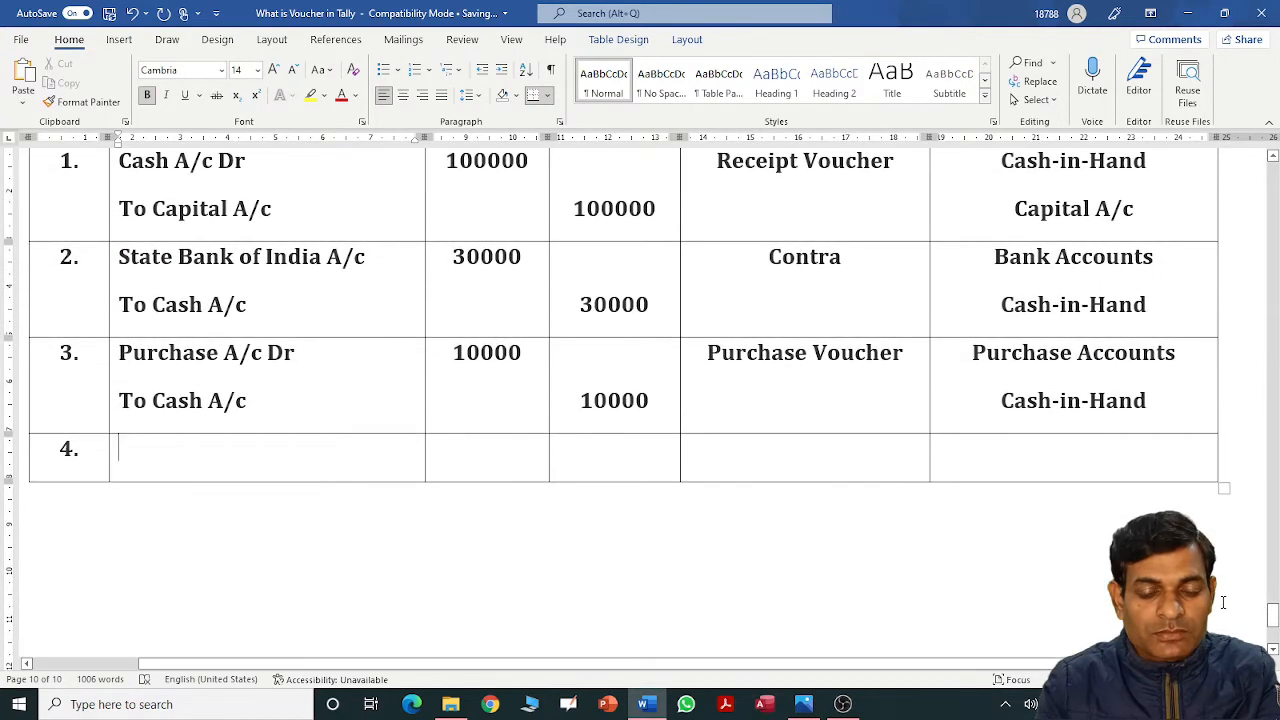
Enter 'Purchase A/c Dr' with a 20000 debit in row 4.
{"action": "left_click", "coordinate": [370, 459]}
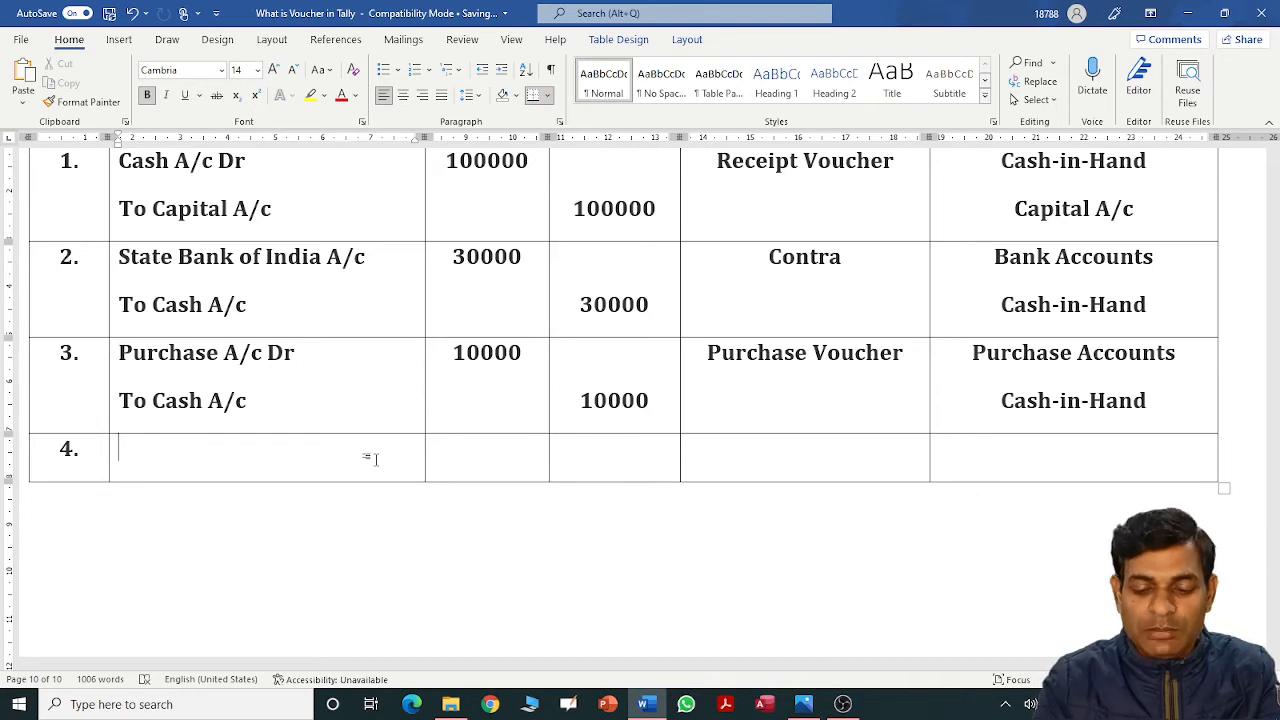
{"action": "type", "text": "Purchae"}
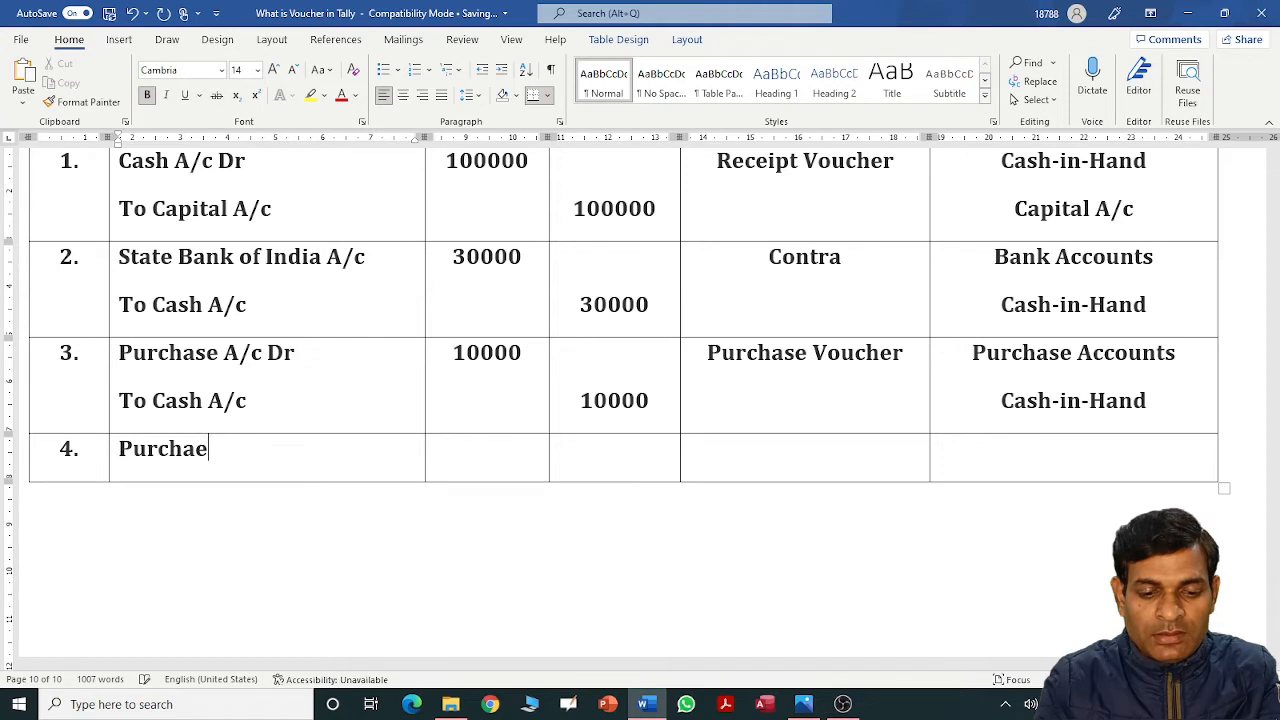
{"action": "key", "text": "BackSpace"}
{"action": "type", "text": "se A"}
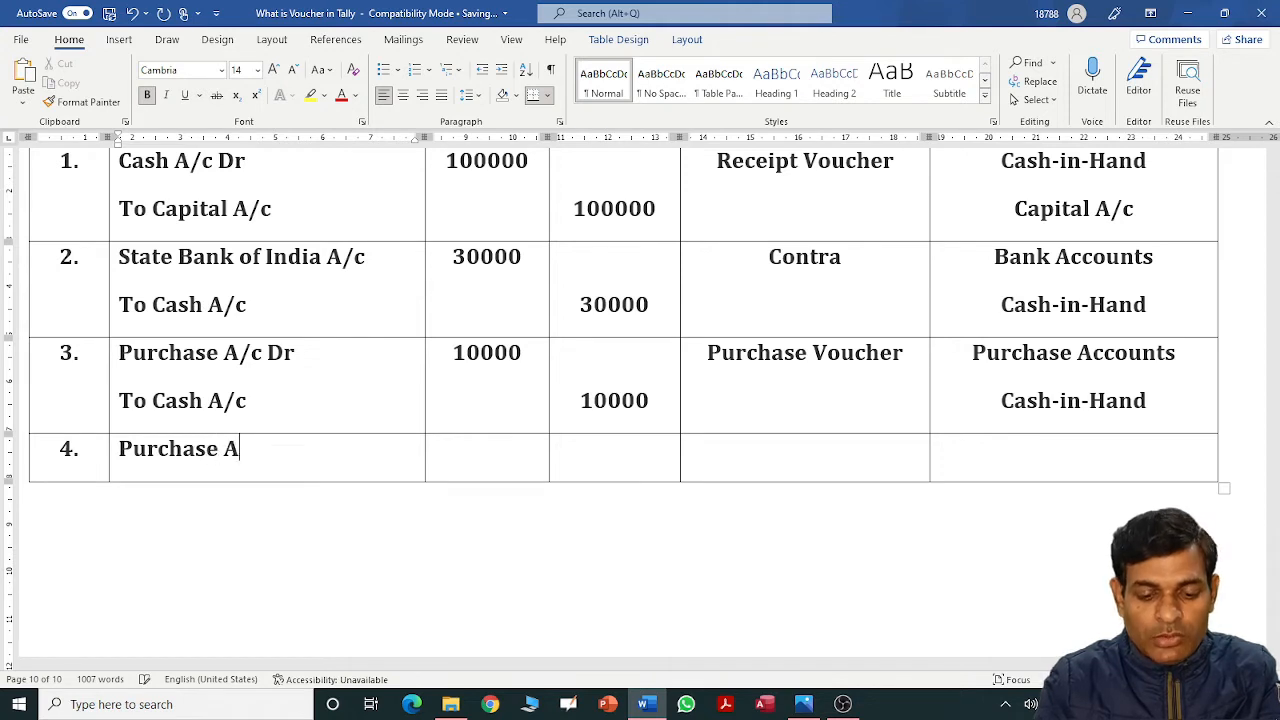
{"action": "type", "text": "/c Dr"}
{"action": "key", "text": "Tab"}
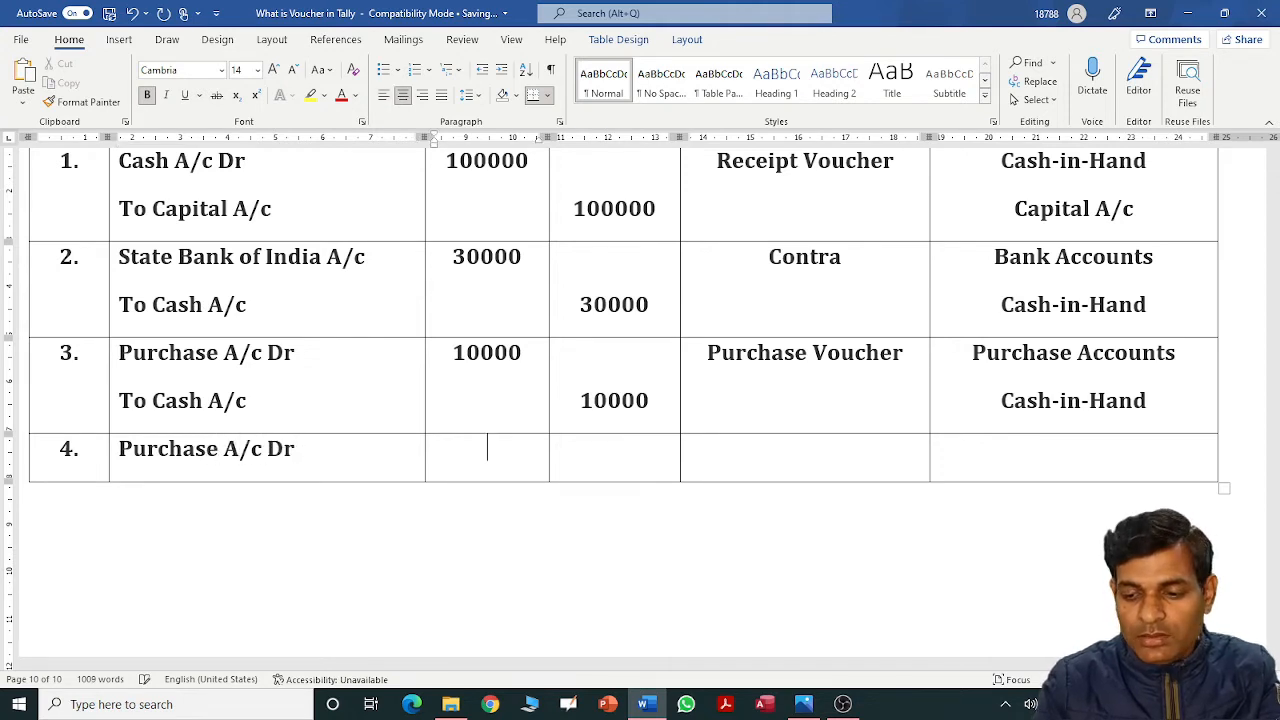
{"action": "type", "text": "20000"}
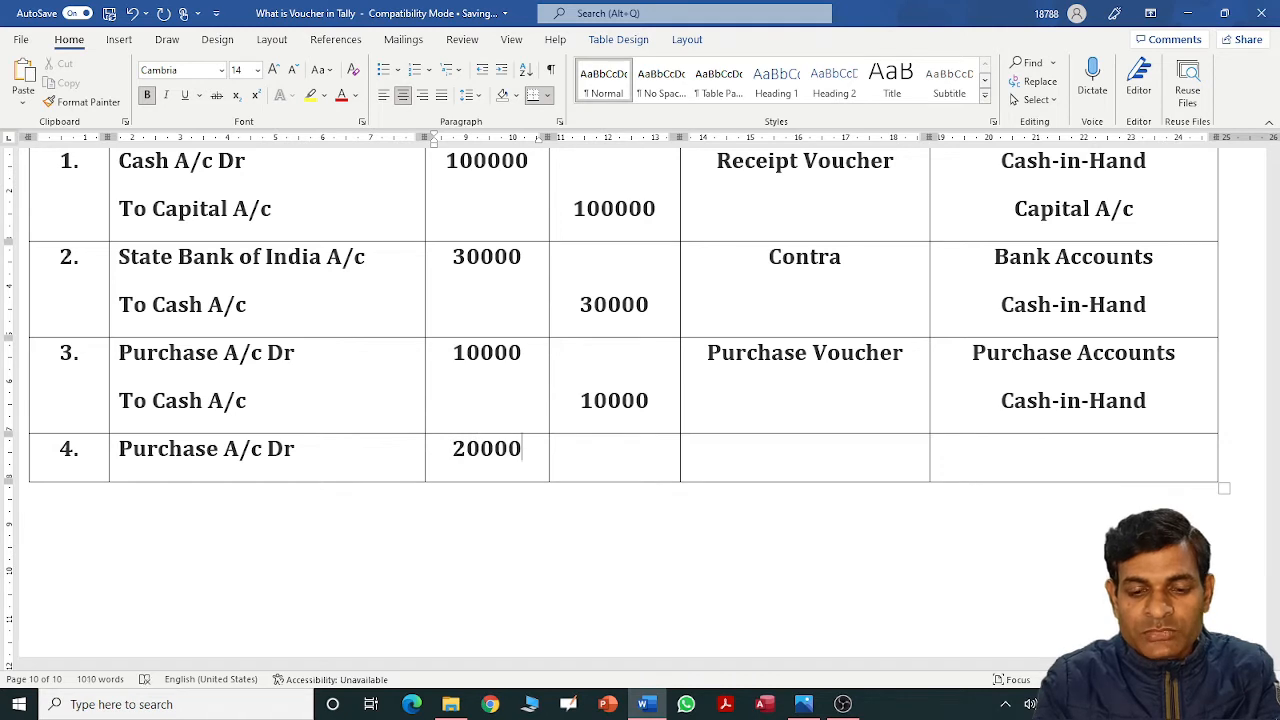
Set row 4's voucher type to 'Purchase Voucher' and group to 'Purchase Accounts'.
{"action": "key", "text": "Tab"}
{"action": "key", "text": "Tab"}
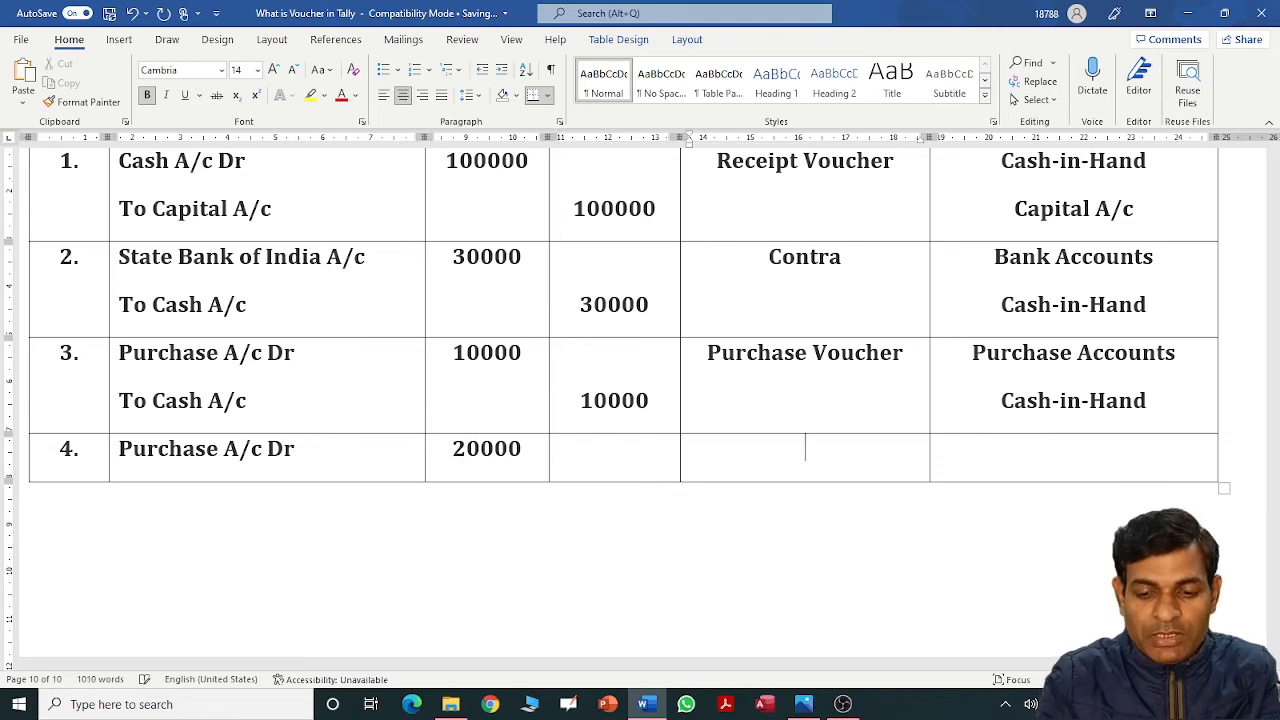
{"action": "type", "text": "Puc"}
{"action": "key", "text": "BackSpace"}
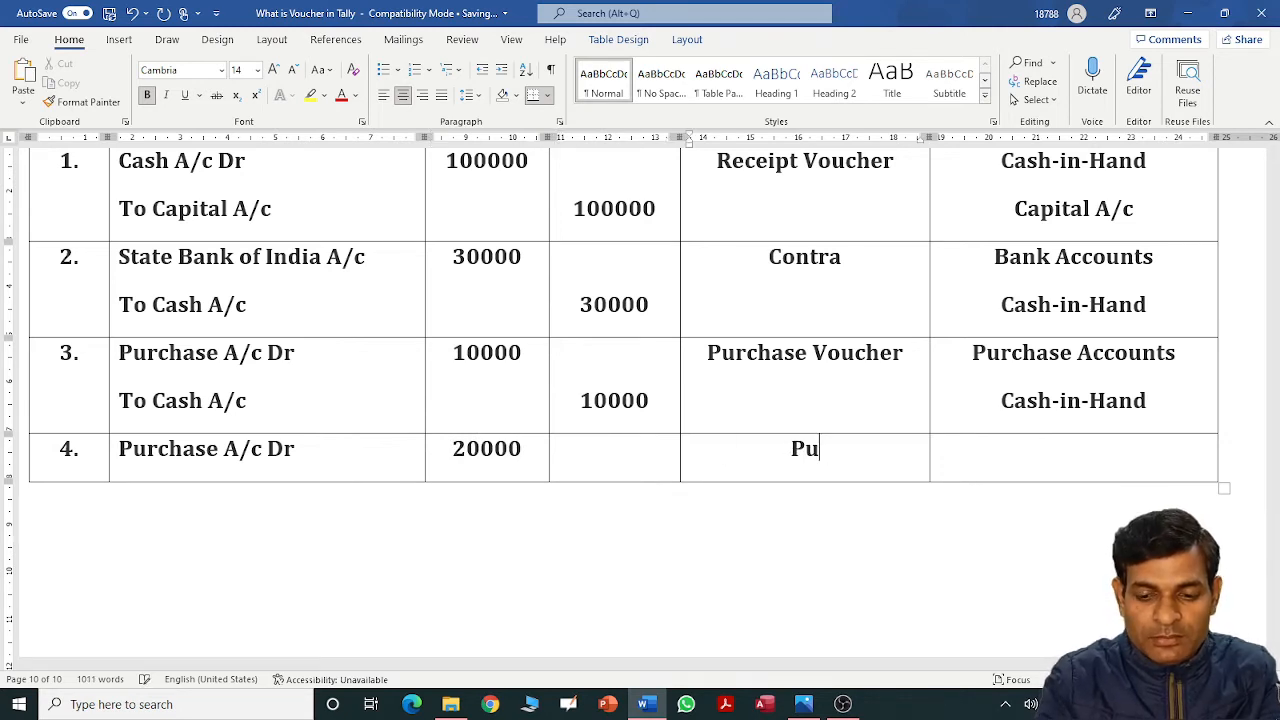
{"action": "type", "text": "rchase Voucer"}
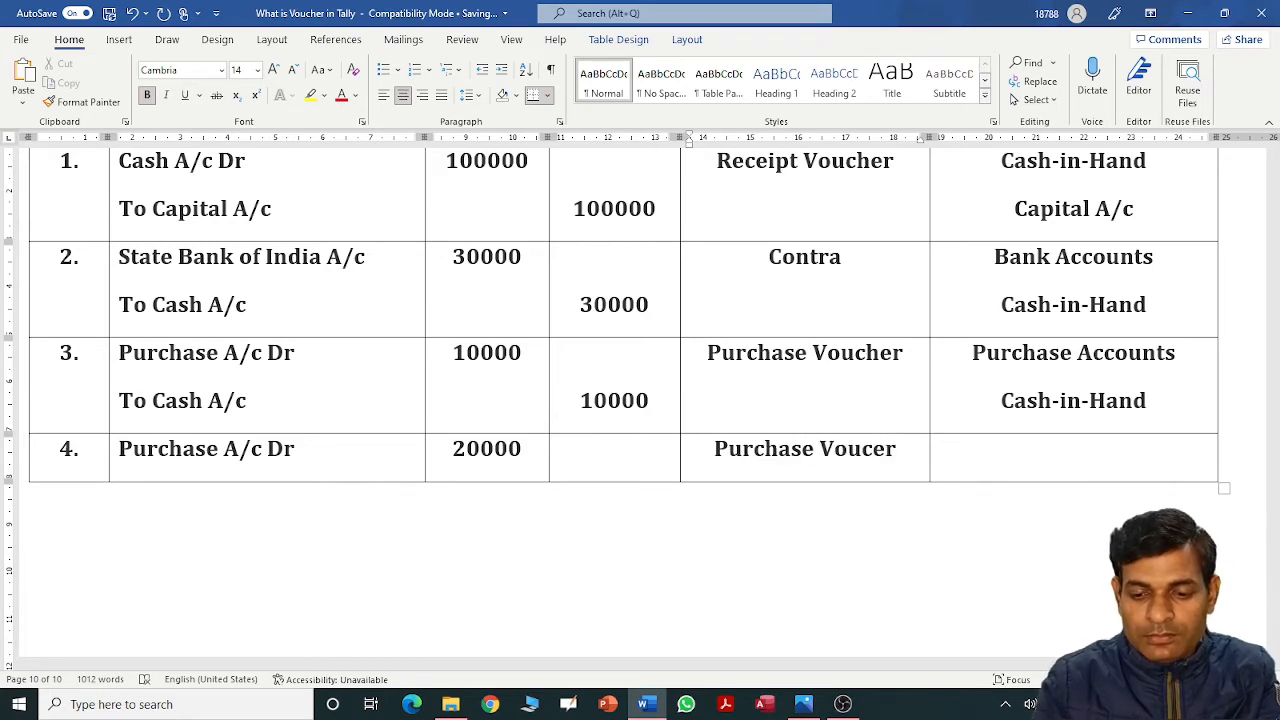
{"action": "key", "text": "Left"}
{"action": "key", "text": "Left"}
{"action": "type", "text": "h"}
{"action": "key", "text": "Tab"}
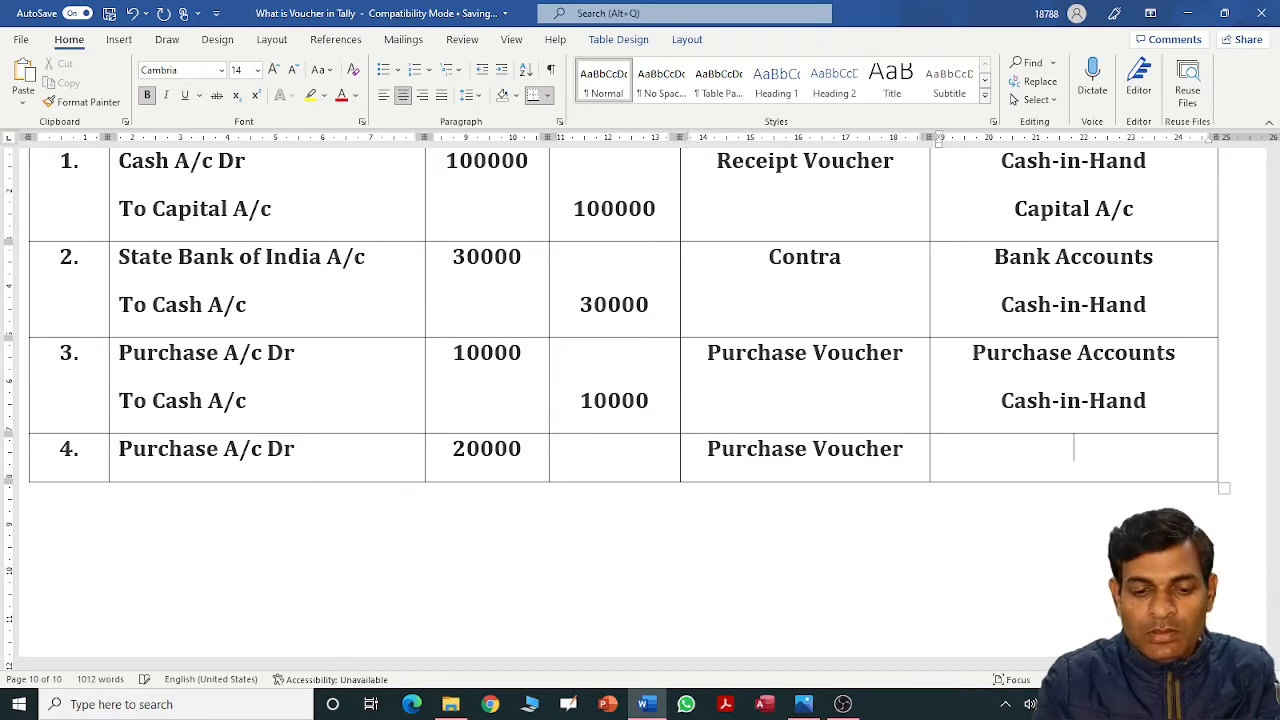
{"action": "type", "text": "Pu"}
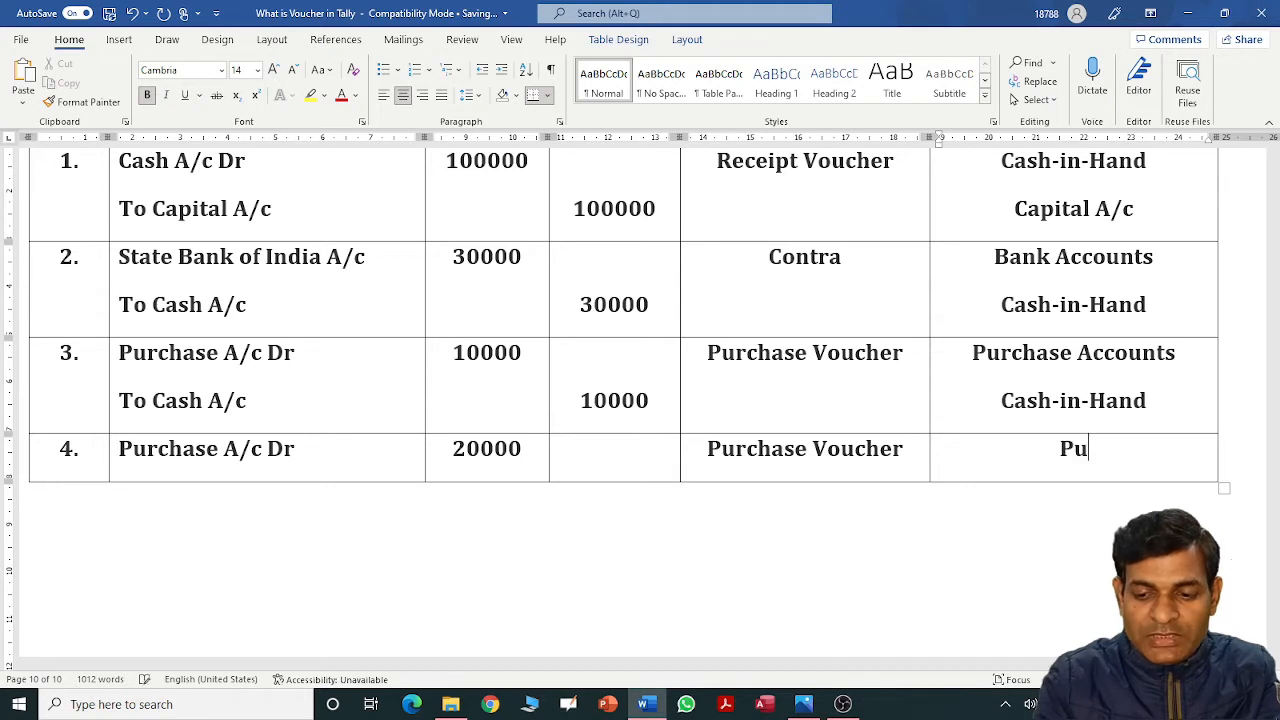
{"action": "type", "text": "rchase Accounts"}
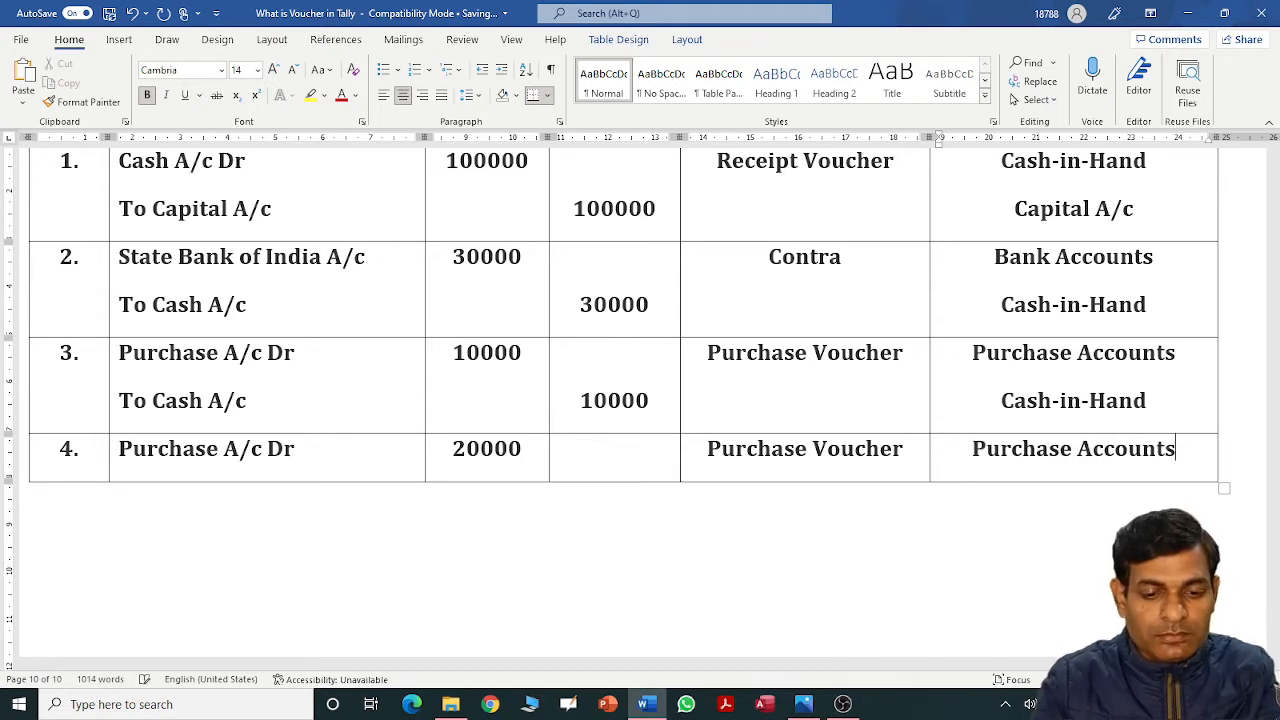
{"action": "key", "text": "shift+Tab"}
{"action": "key", "text": "shift+Tab"}
{"action": "key", "text": "shift+Tab"}
{"action": "key", "text": "shift+Tab"}
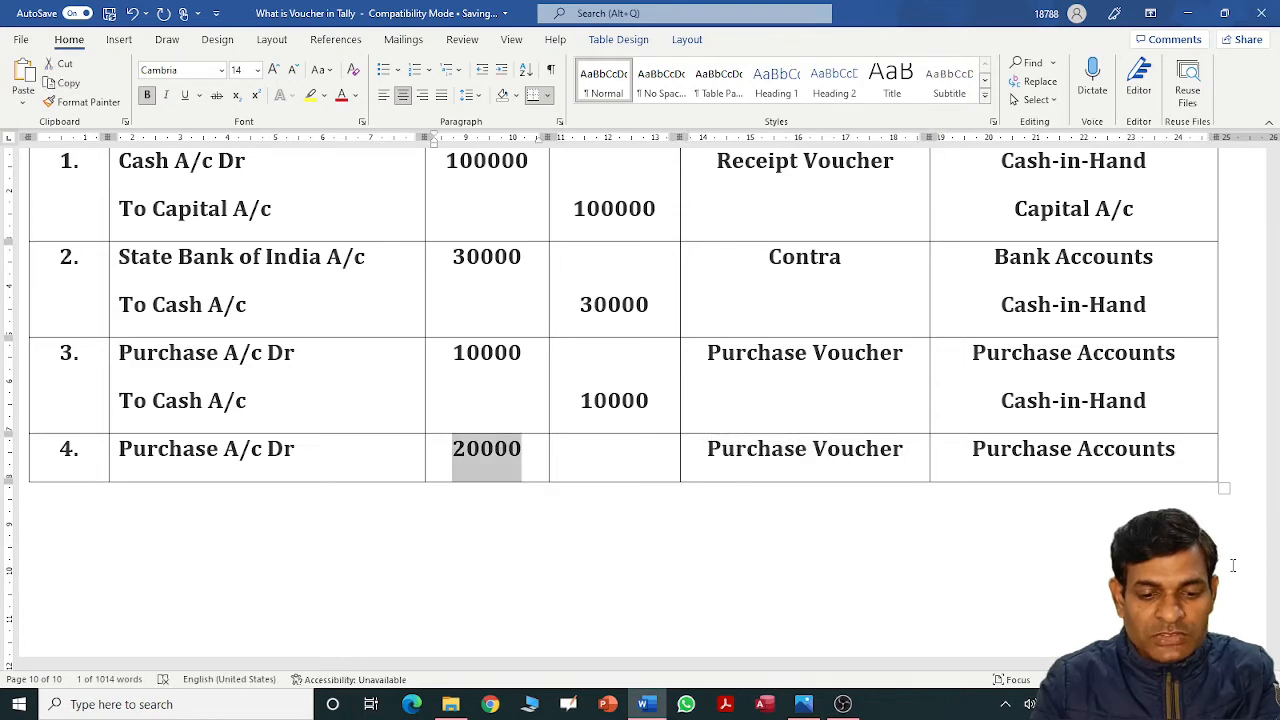
{"action": "key", "text": "End"}
{"action": "key", "text": "Return"}
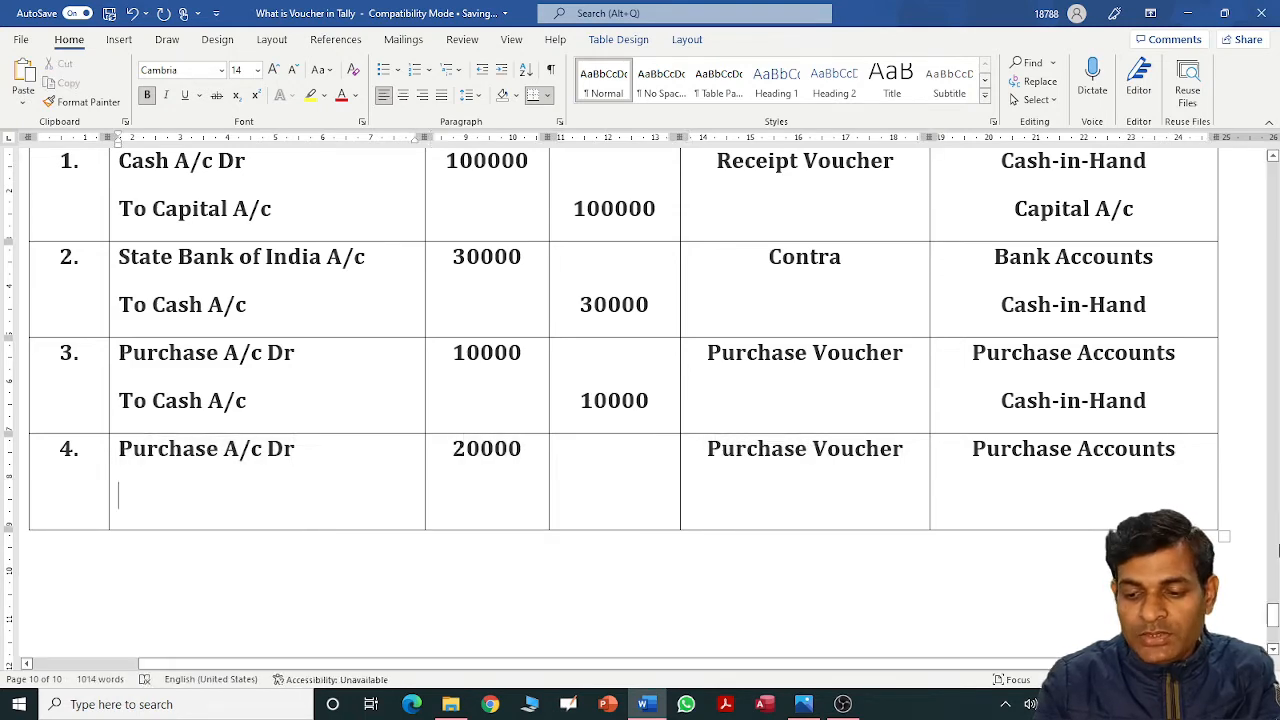
Credit the supplier's account 20000 under group 'Sundry Creditors' in row 4, then add a new row.
{"action": "mouse_move", "coordinate": [1273, 622]}
{"action": "left_mouse_down"}
{"action": "mouse_move", "coordinate": [1273, 578]}
{"action": "mouse_move", "coordinate": [1272, 618]}
{"action": "left_mouse_up"}
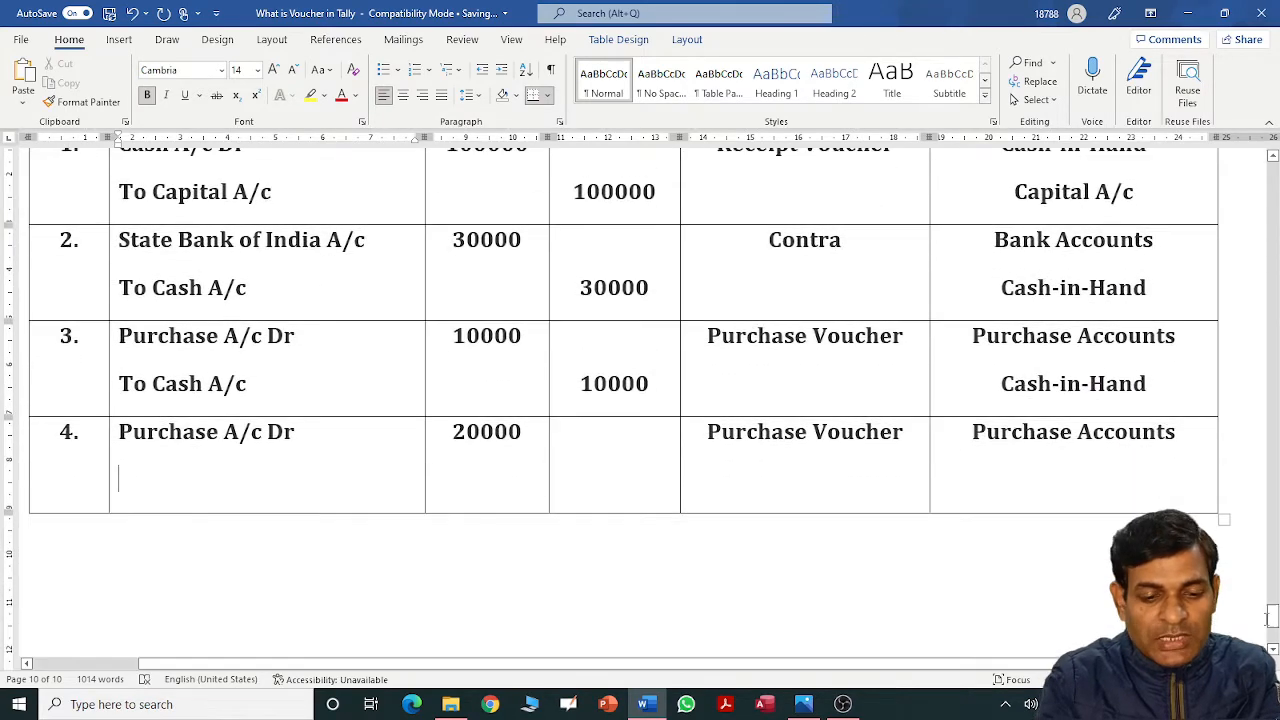
{"action": "type", "text": "To S"}
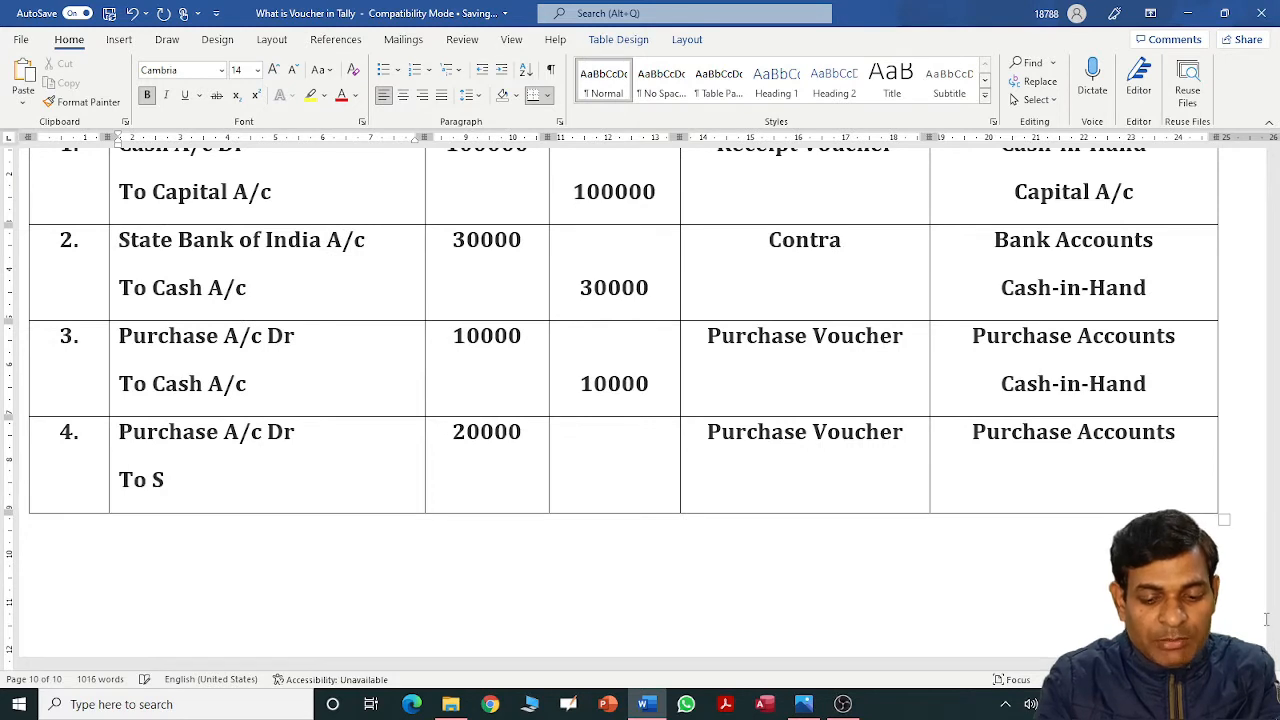
{"action": "type", "text": "hyam"}
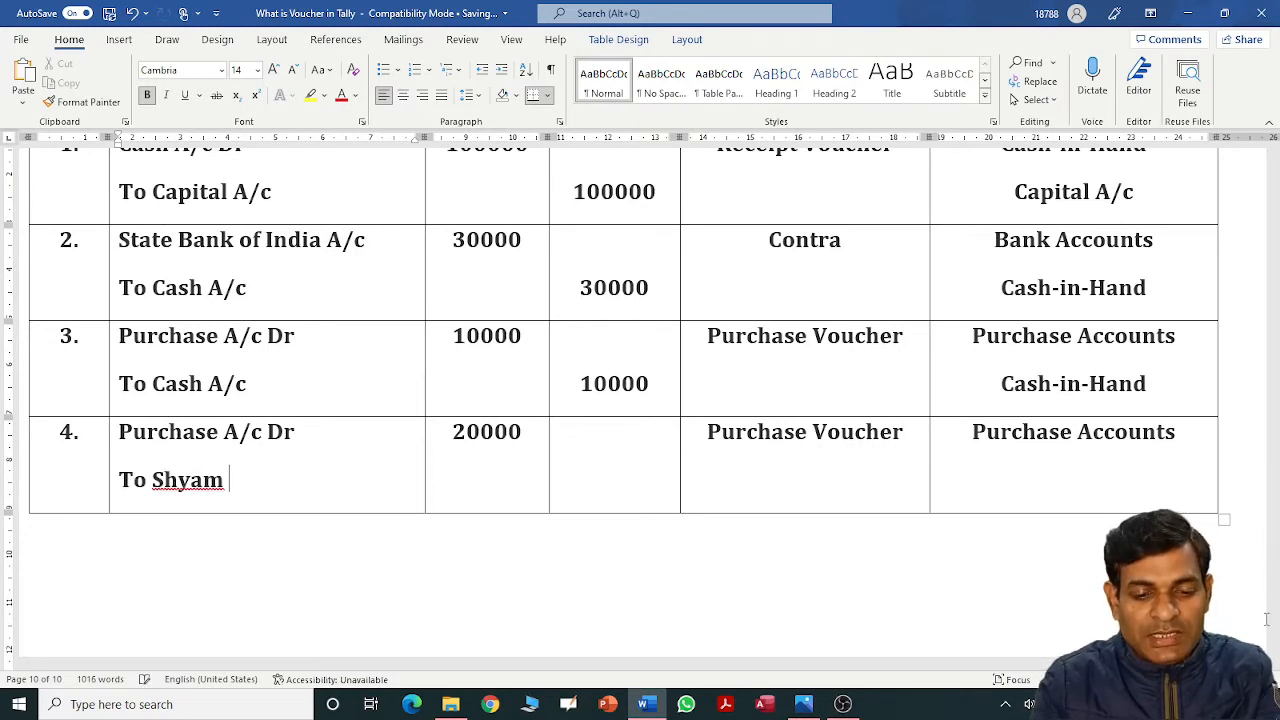
{"action": "key", "text": "Tab"}
{"action": "key", "text": "Tab"}
{"action": "key", "text": "Return"}
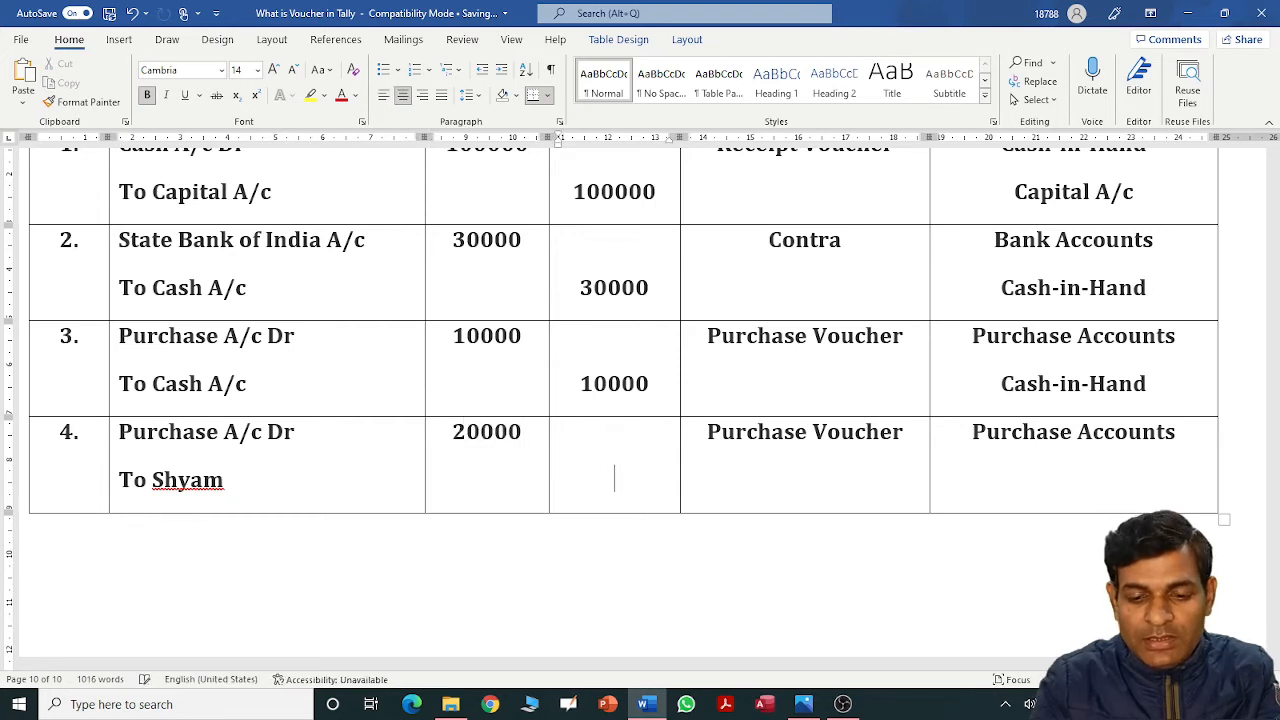
{"action": "type", "text": "20000"}
{"action": "key", "text": "Tab"}
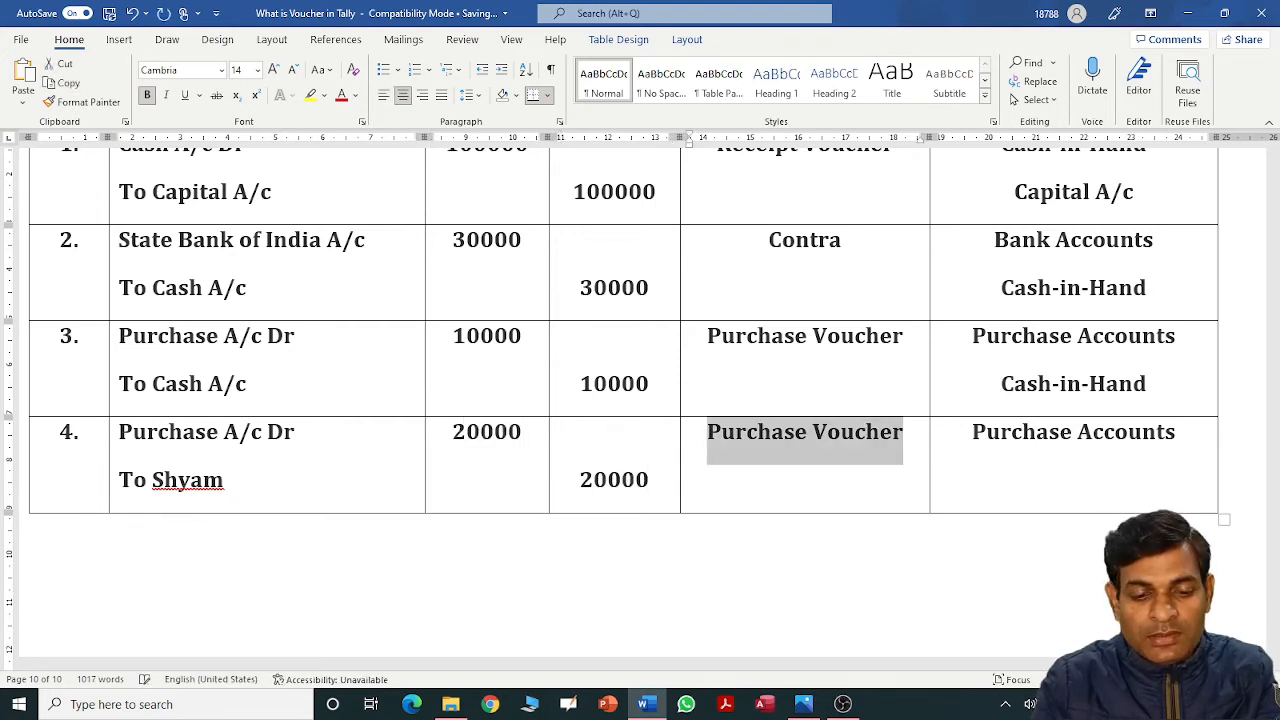
{"action": "key", "text": "Tab"}
{"action": "key", "text": "Right"}
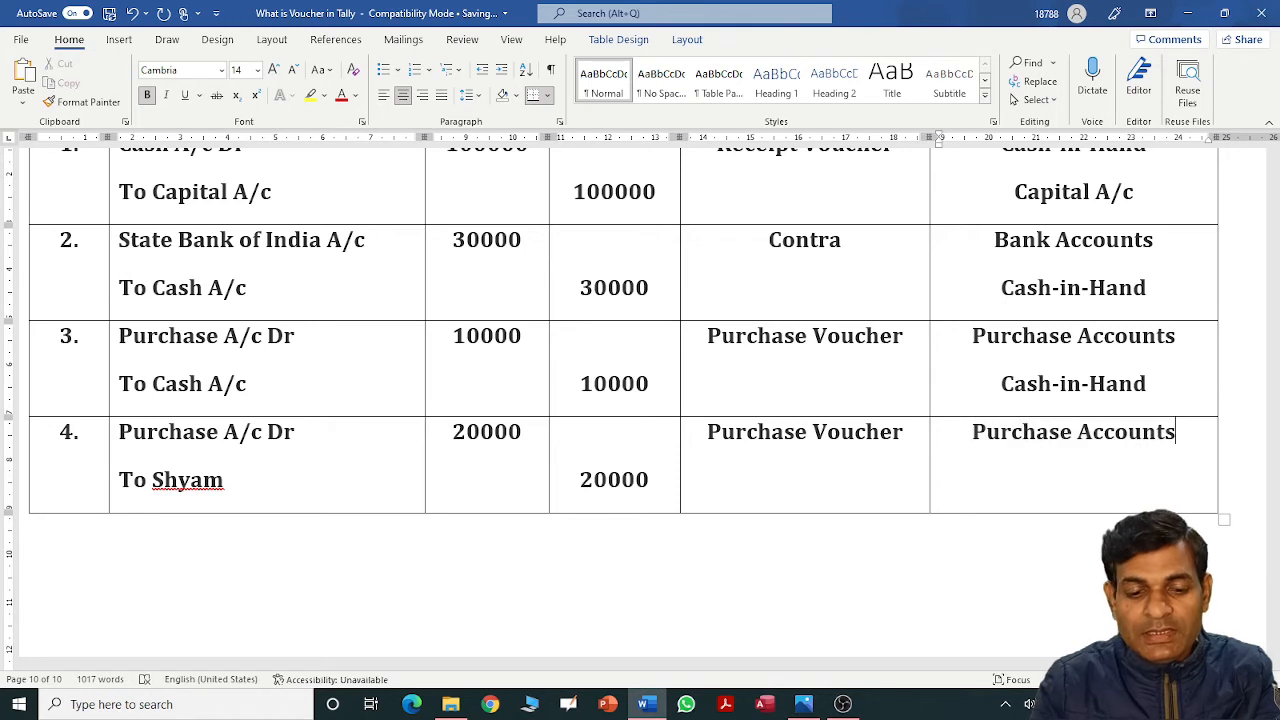
{"action": "key", "text": "Return"}
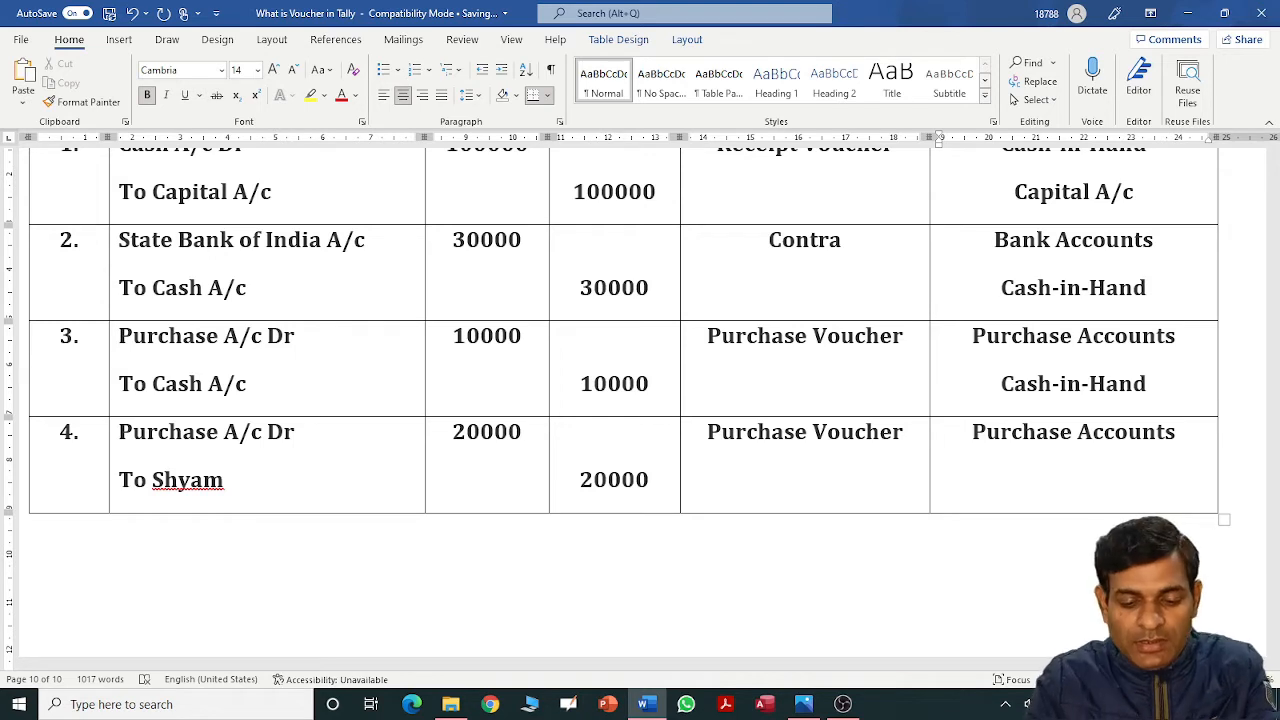
{"action": "type", "text": "Sund"}
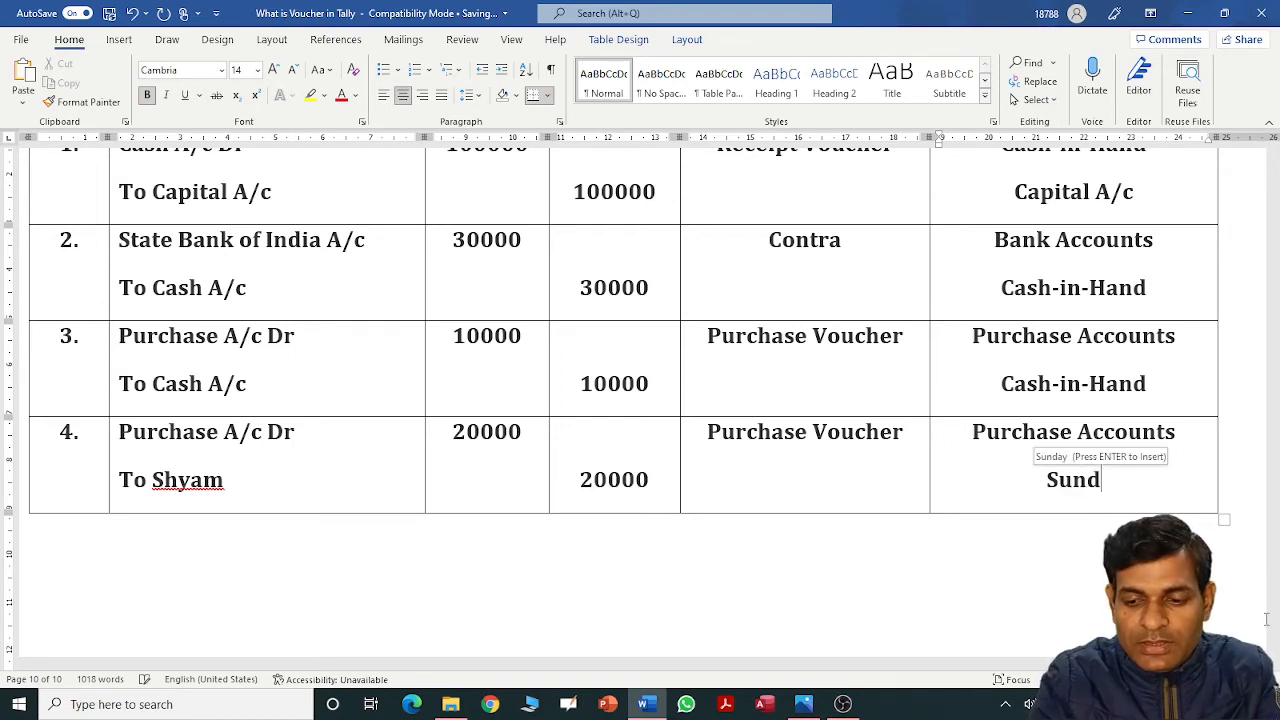
{"action": "type", "text": "ry Credi"}
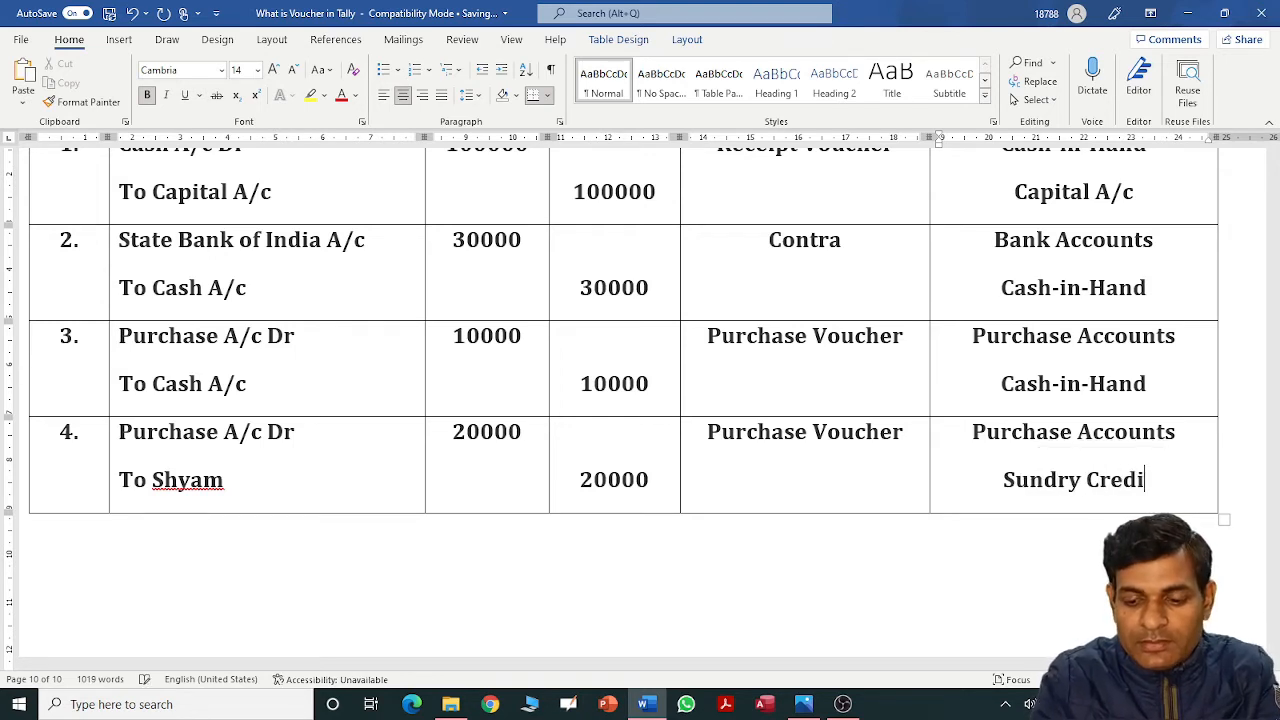
{"action": "type", "text": "tors"}
{"action": "key", "text": "Tab"}
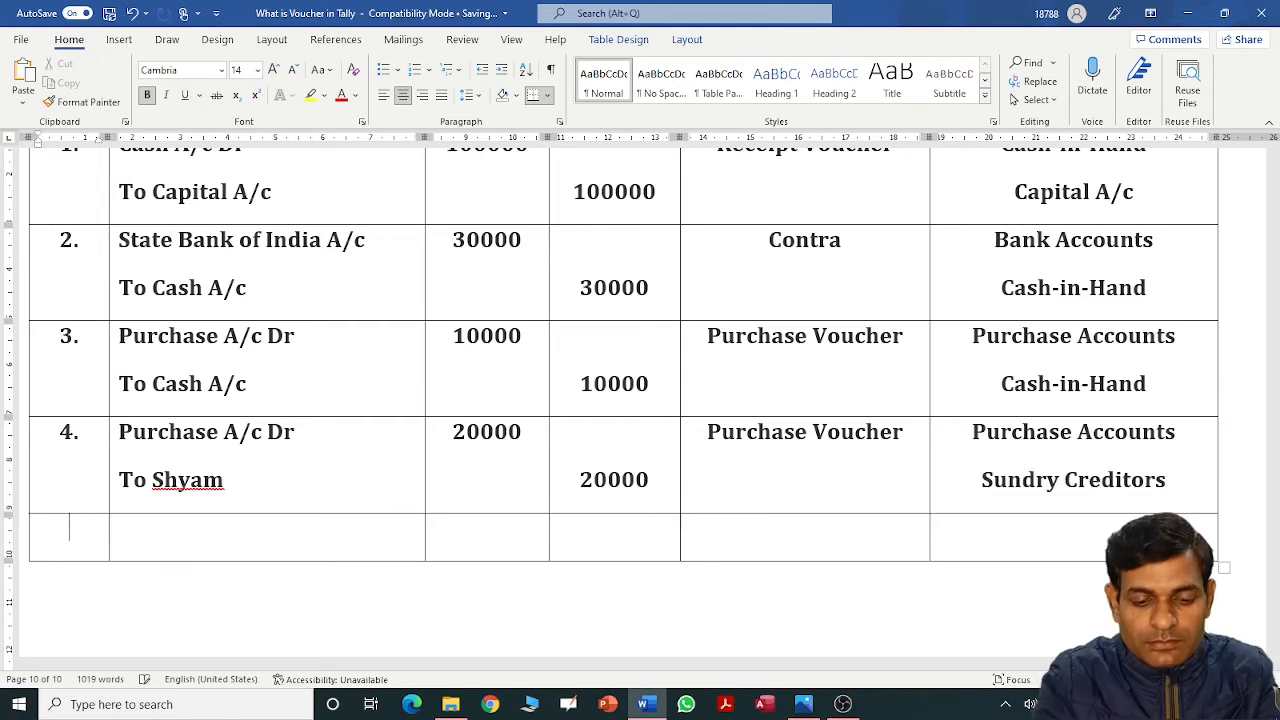
Number row 5 and enter Purchase A/c Dr, 5000 debit, Purchase Voucher and Purchase A/c.
{"action": "type", "text": "5."}
{"action": "key", "text": "Tab"}
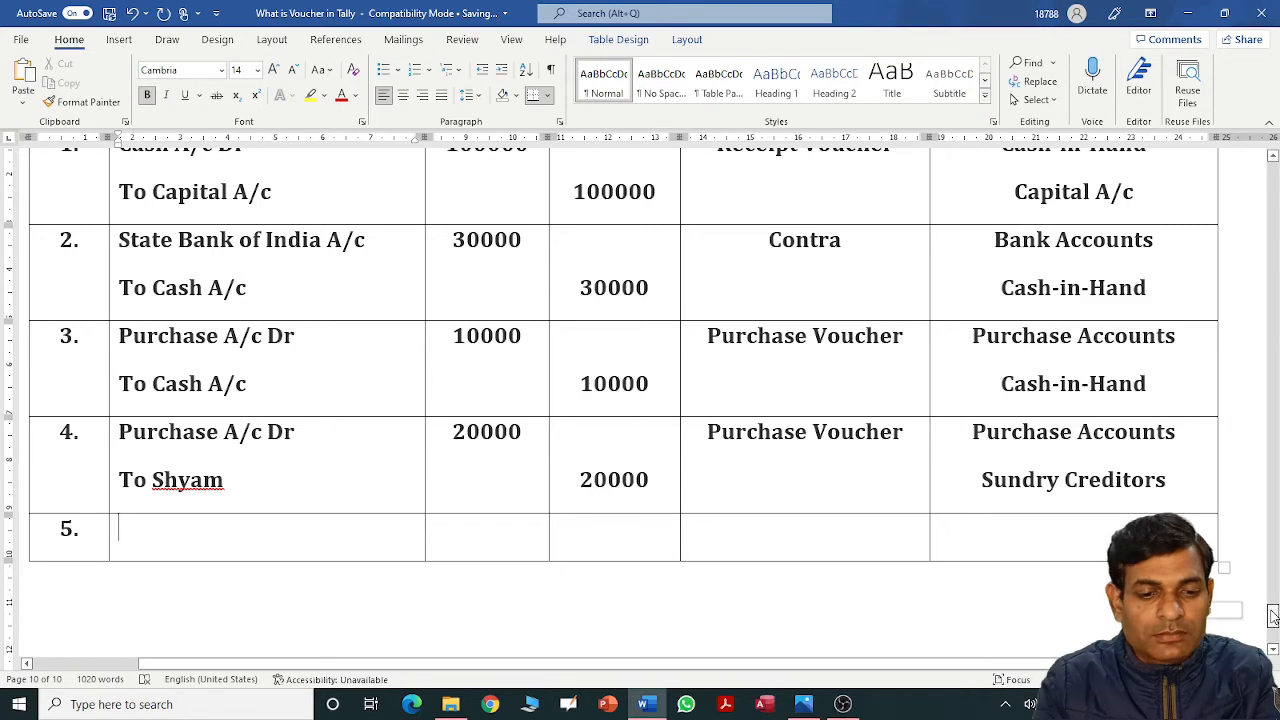
{"action": "left_click_drag", "start_coordinate": [1272, 617], "coordinate": [1272, 574]}
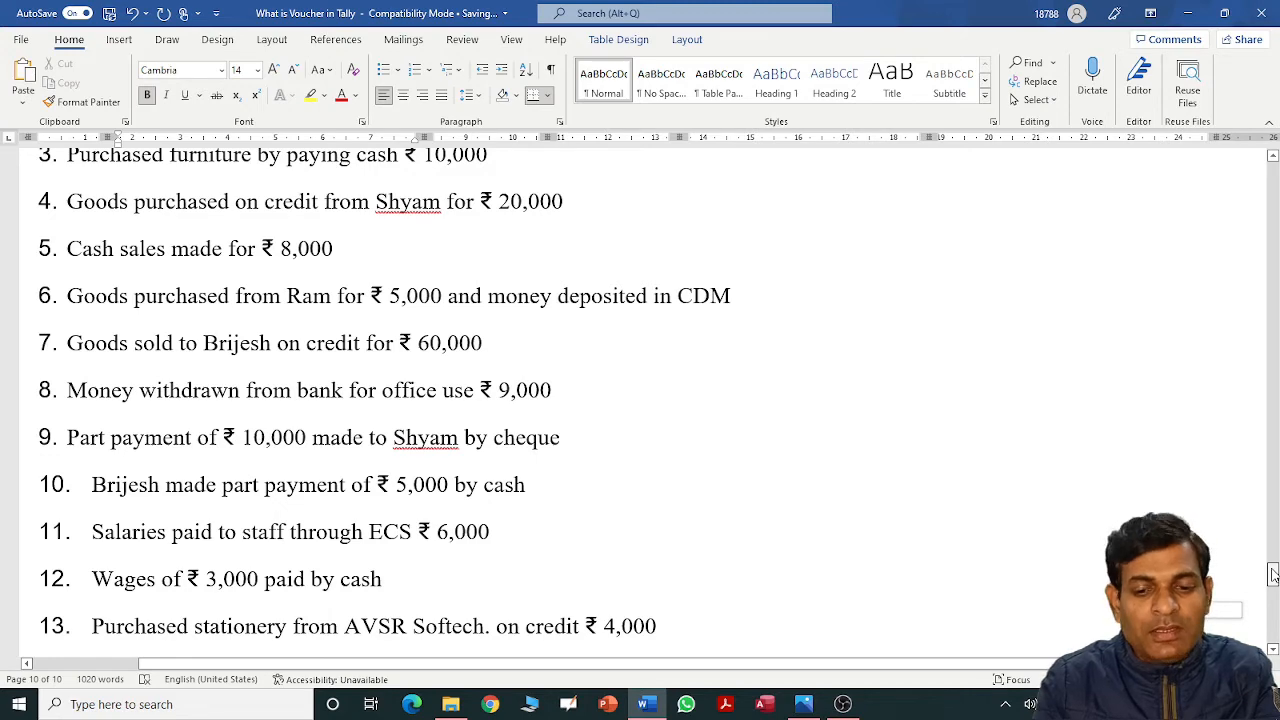
{"action": "left_click_drag", "start_coordinate": [1272, 574], "coordinate": [1270, 614]}
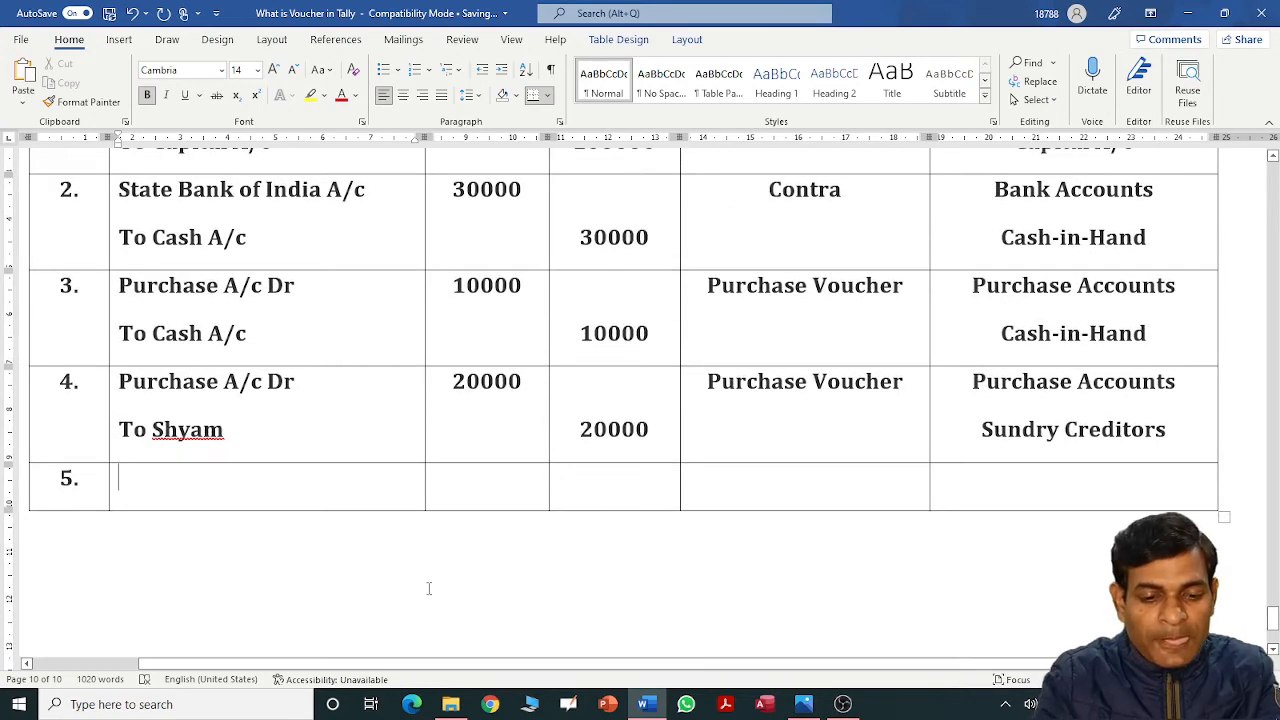
{"action": "type", "text": "Purchas"}
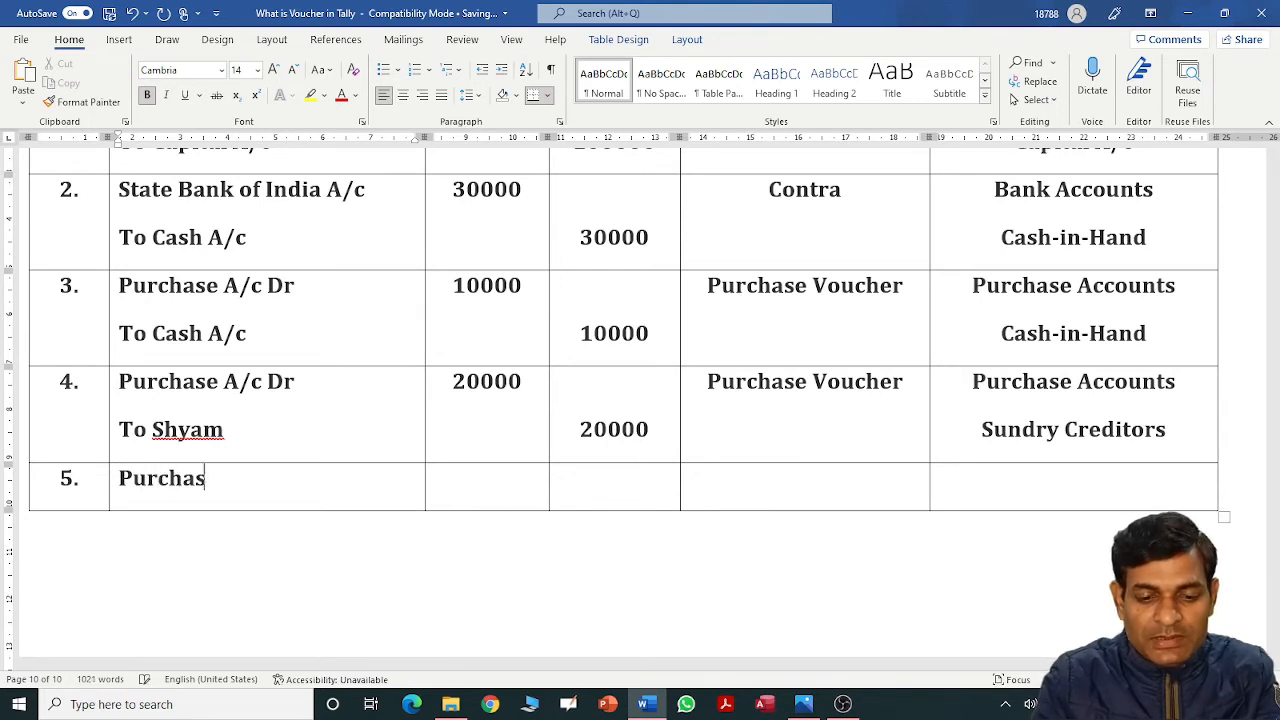
{"action": "type", "text": "e A/c Dr"}
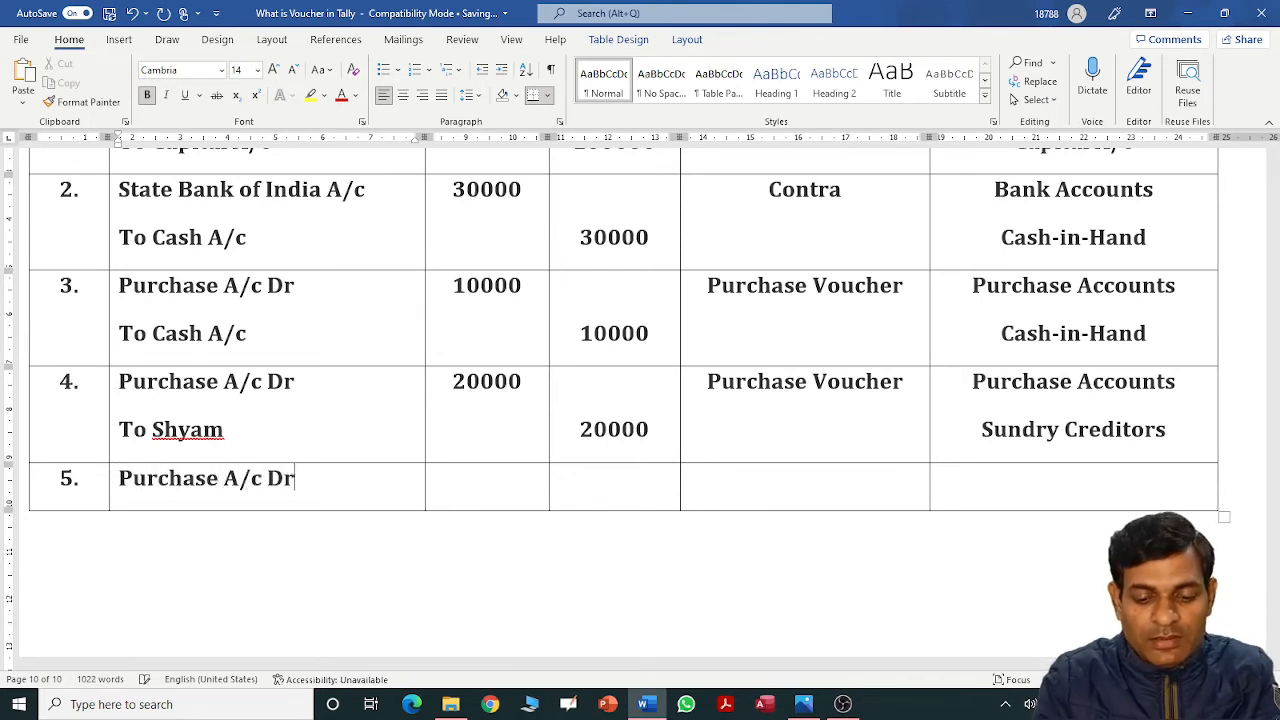
{"action": "key", "text": "Tab"}
{"action": "type", "text": "50000"}
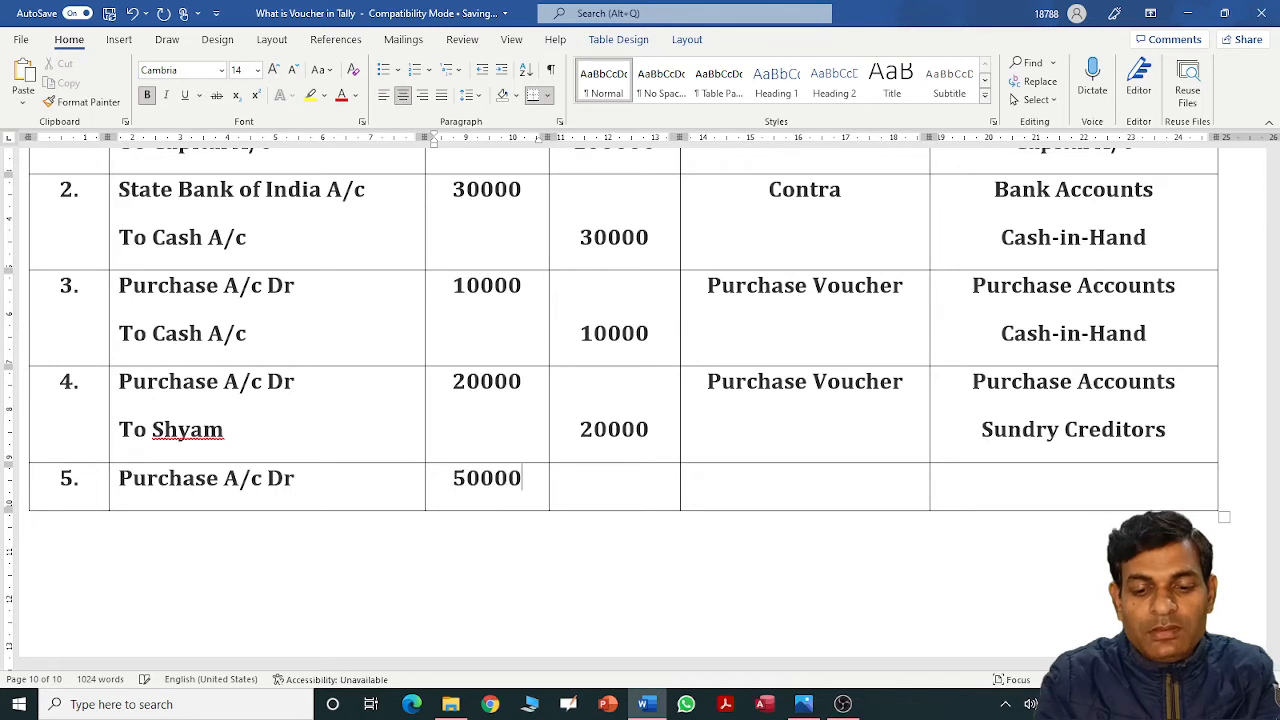
{"action": "key", "text": "BackSpace"}
{"action": "key", "text": "Tab"}
{"action": "key", "text": "Tab"}
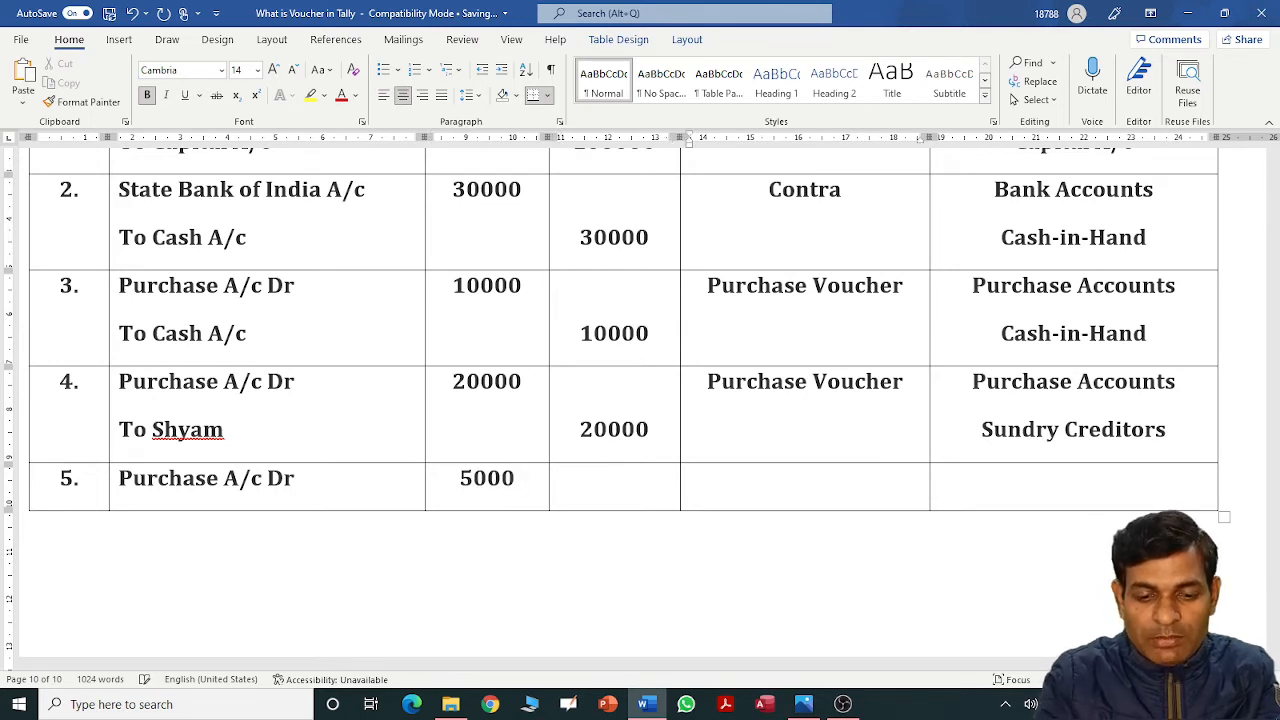
{"action": "type", "text": "Purchas"}
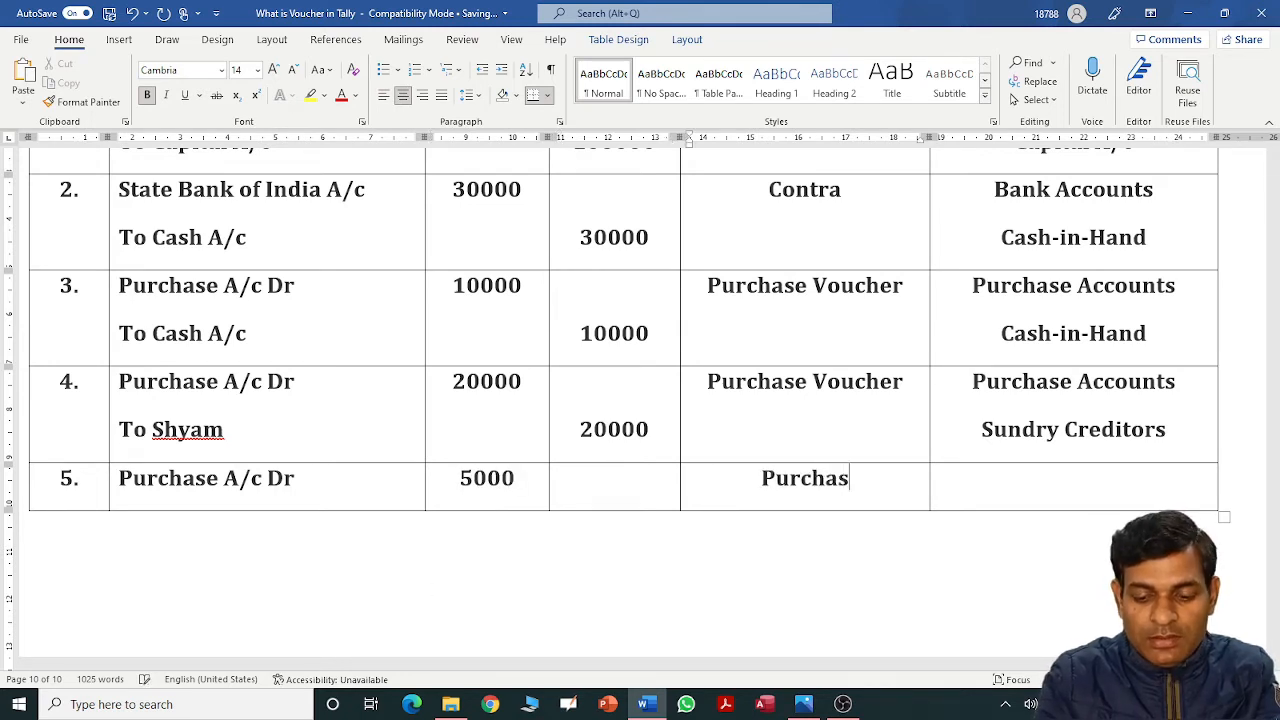
{"action": "type", "text": "e Voucer"}
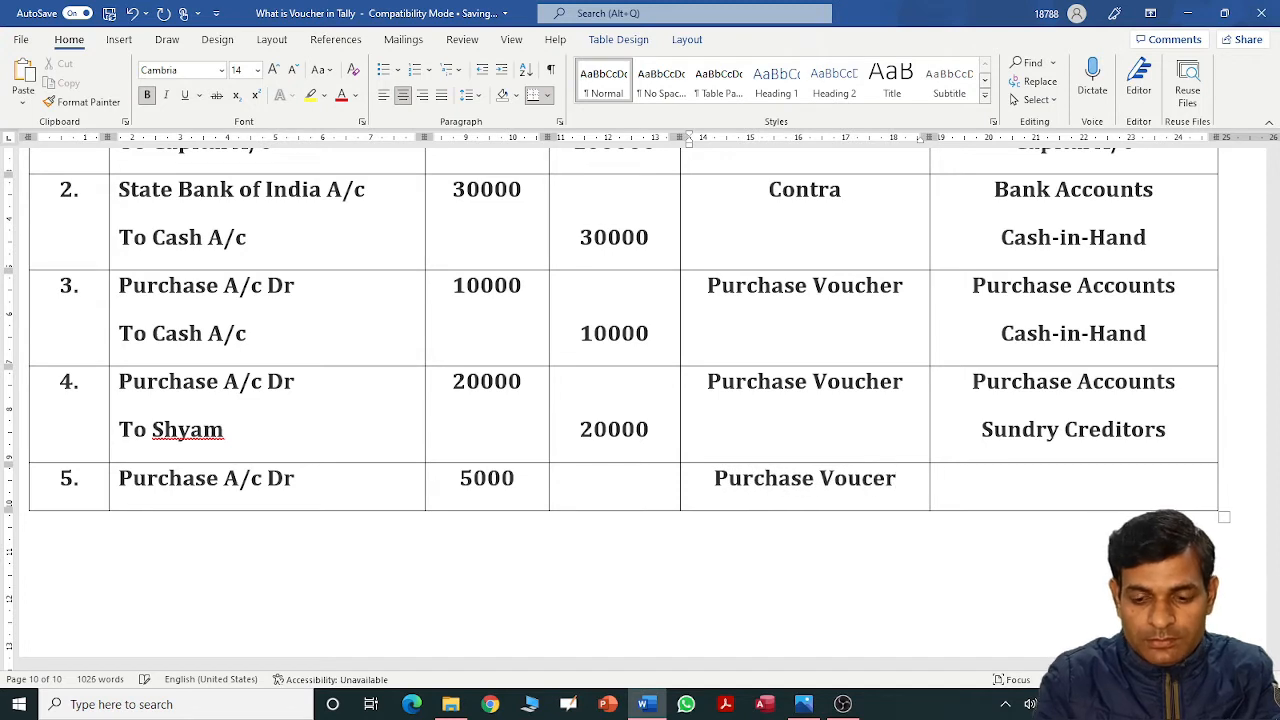
{"action": "key", "text": "BackSpace"}
{"action": "key", "text": "BackSpace"}
{"action": "type", "text": "her"}
{"action": "key", "text": "Tab"}
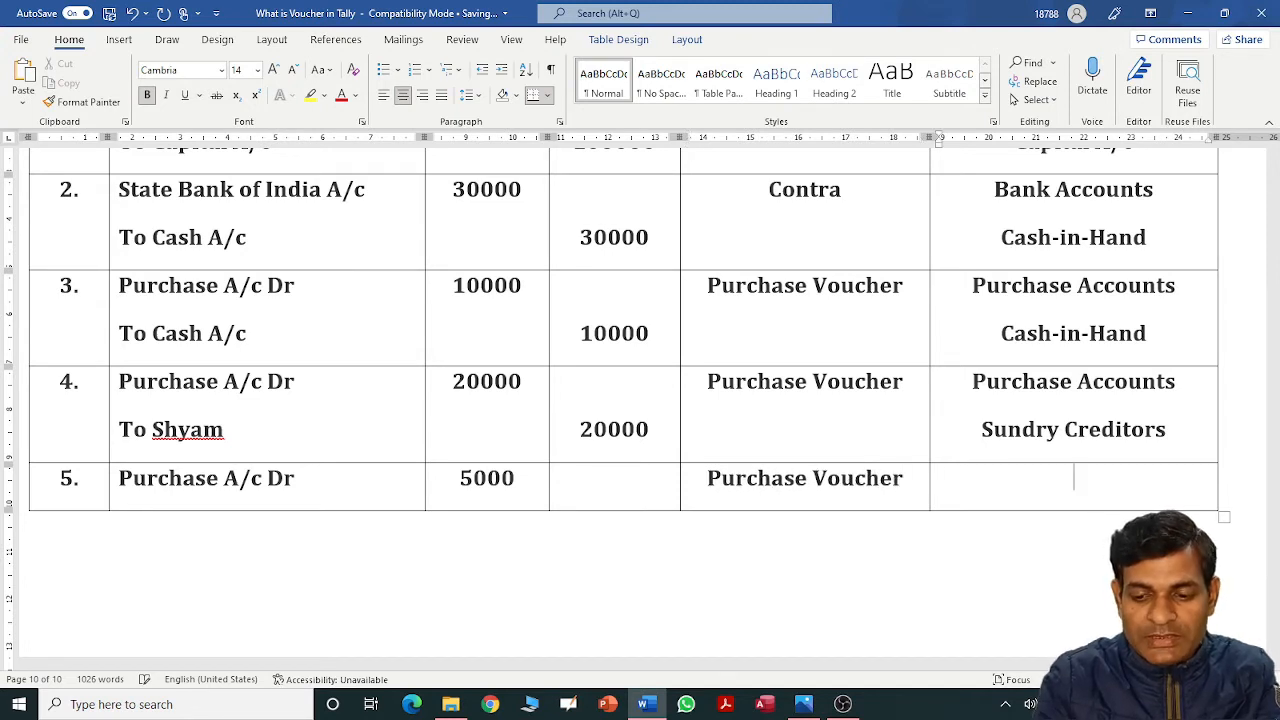
{"action": "type", "text": "Purchase A"}
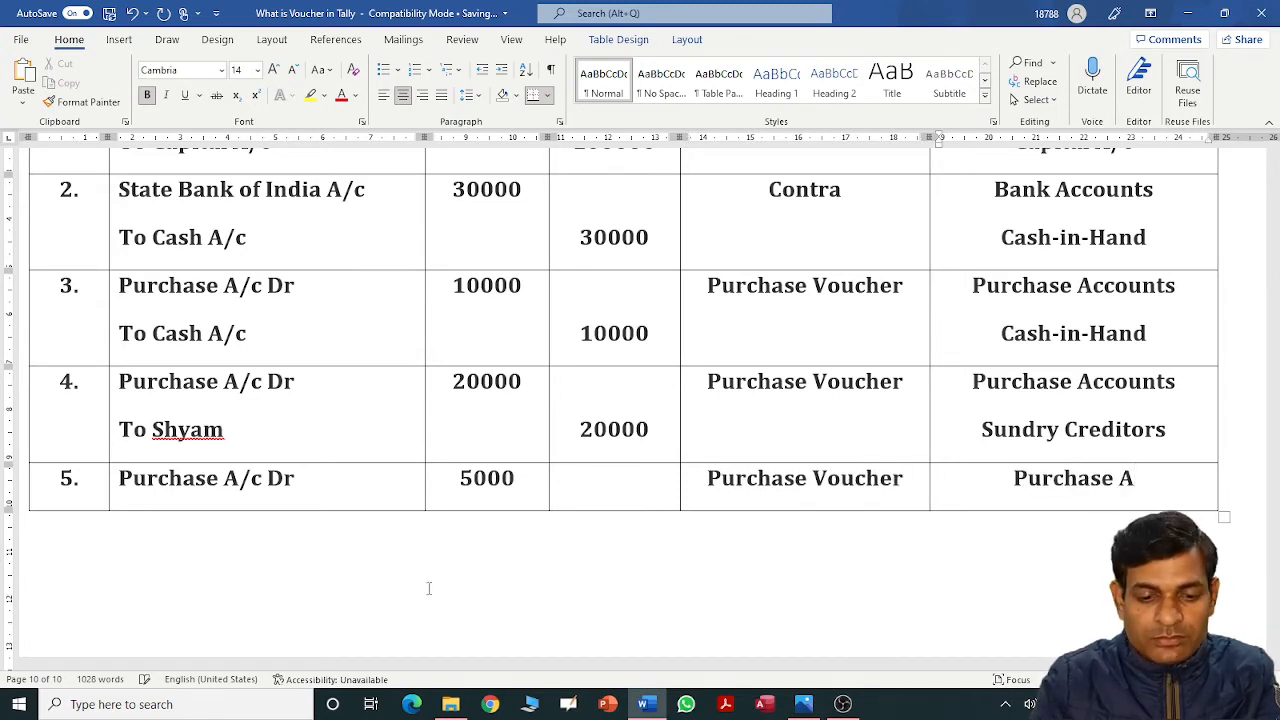
{"action": "type", "text": "/c"}
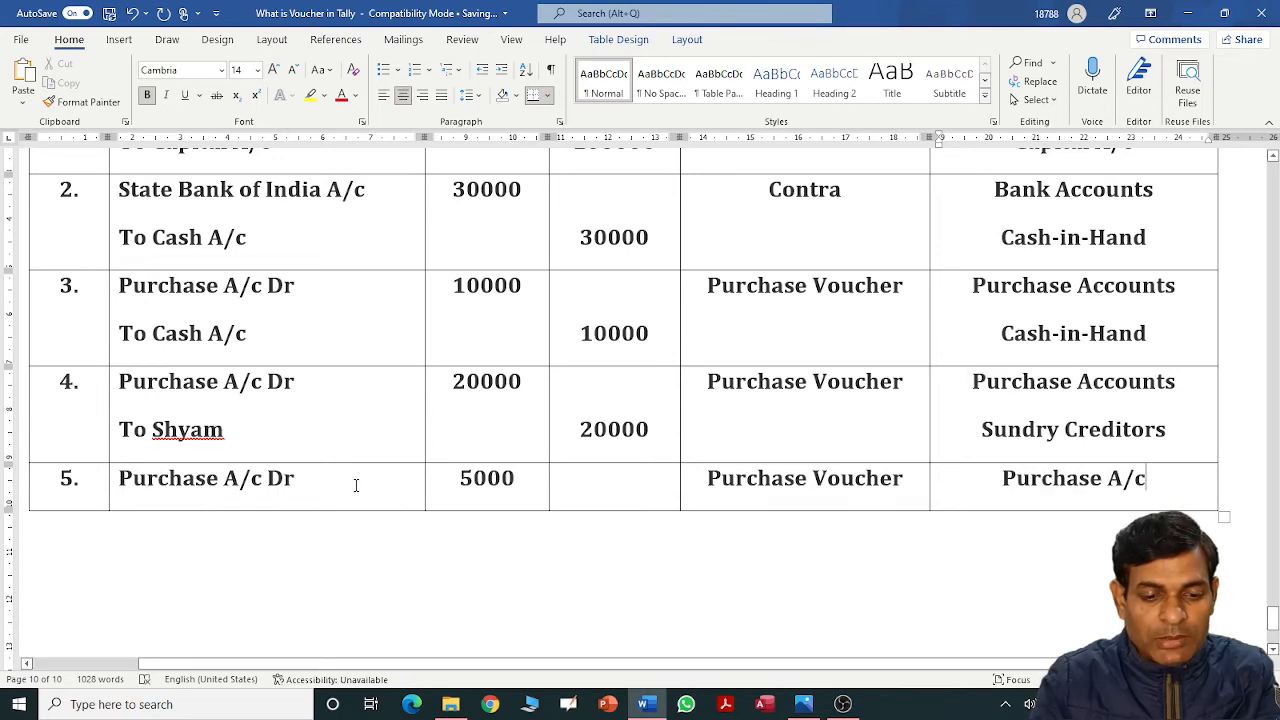
Add the credit line To Cash A/c with a 5000 credit and Cash-in-Hand group.
{"action": "left_click", "coordinate": [355, 483]}
{"action": "key", "text": "Return"}
{"action": "type", "text": "To Cah"}
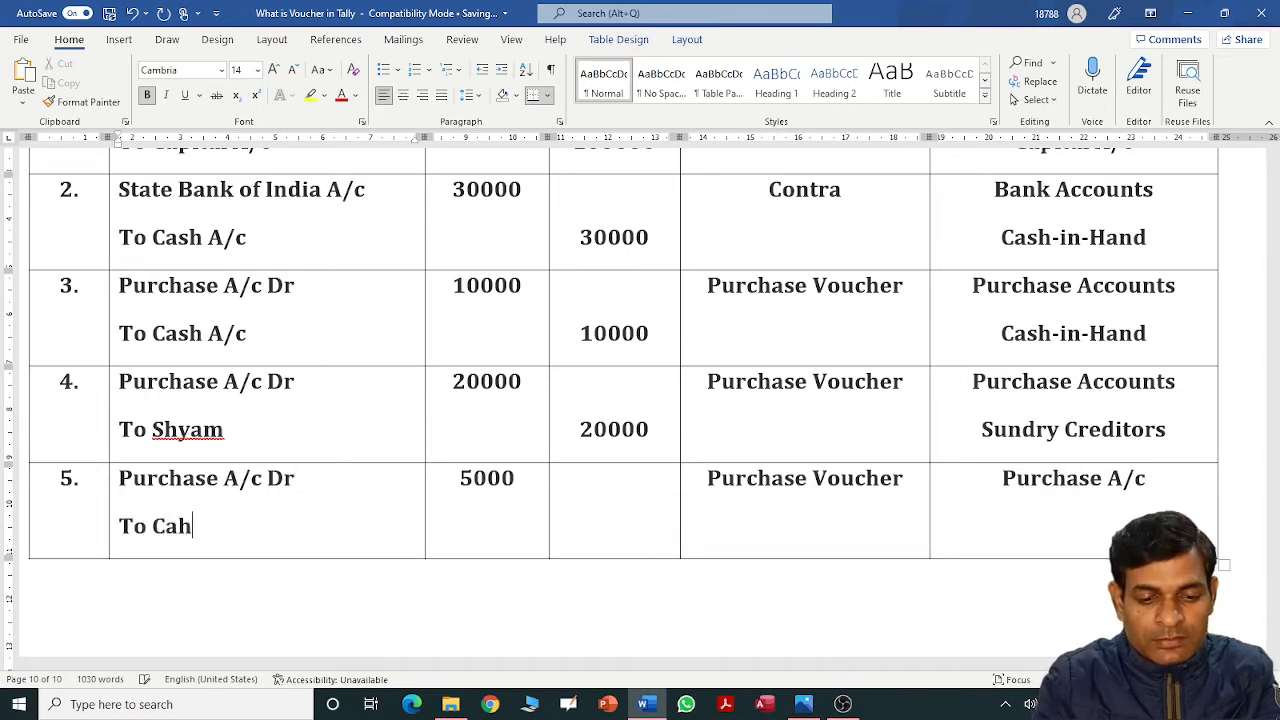
{"action": "key", "text": "BackSpace"}
{"action": "type", "text": "sh A"}
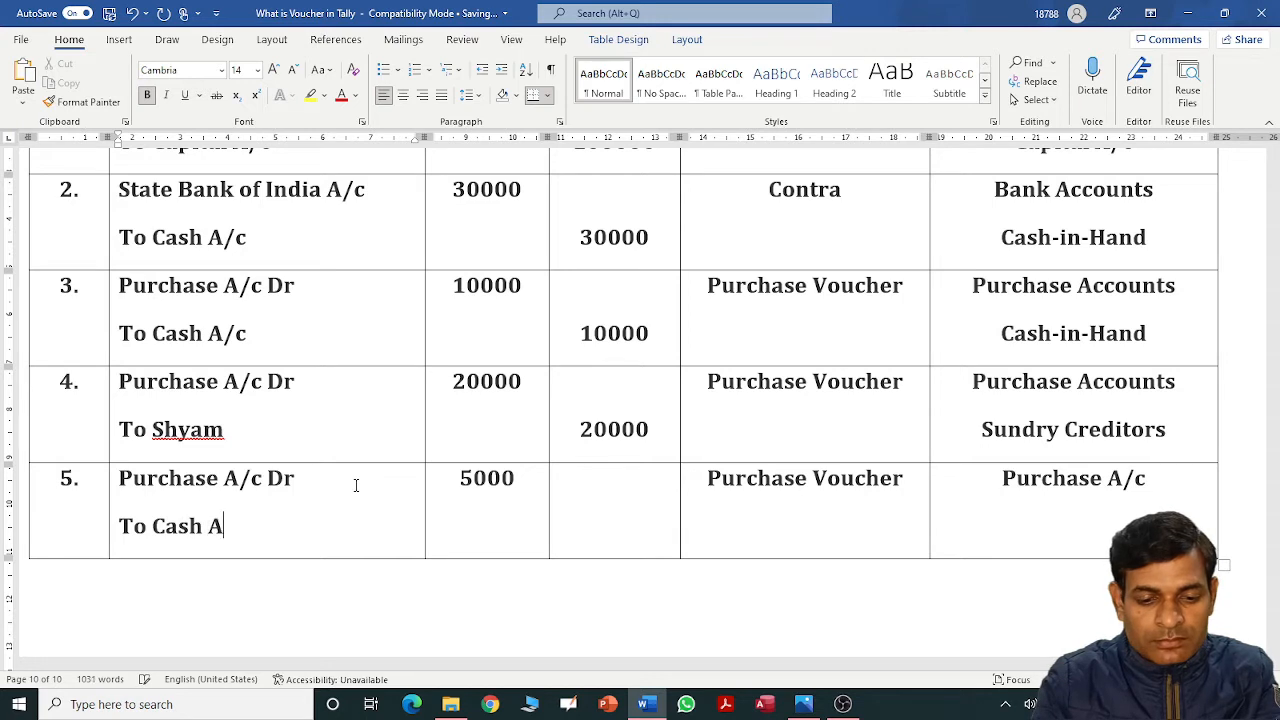
{"action": "type", "text": "/c"}
{"action": "key", "text": "Tab"}
{"action": "key", "text": "Tab"}
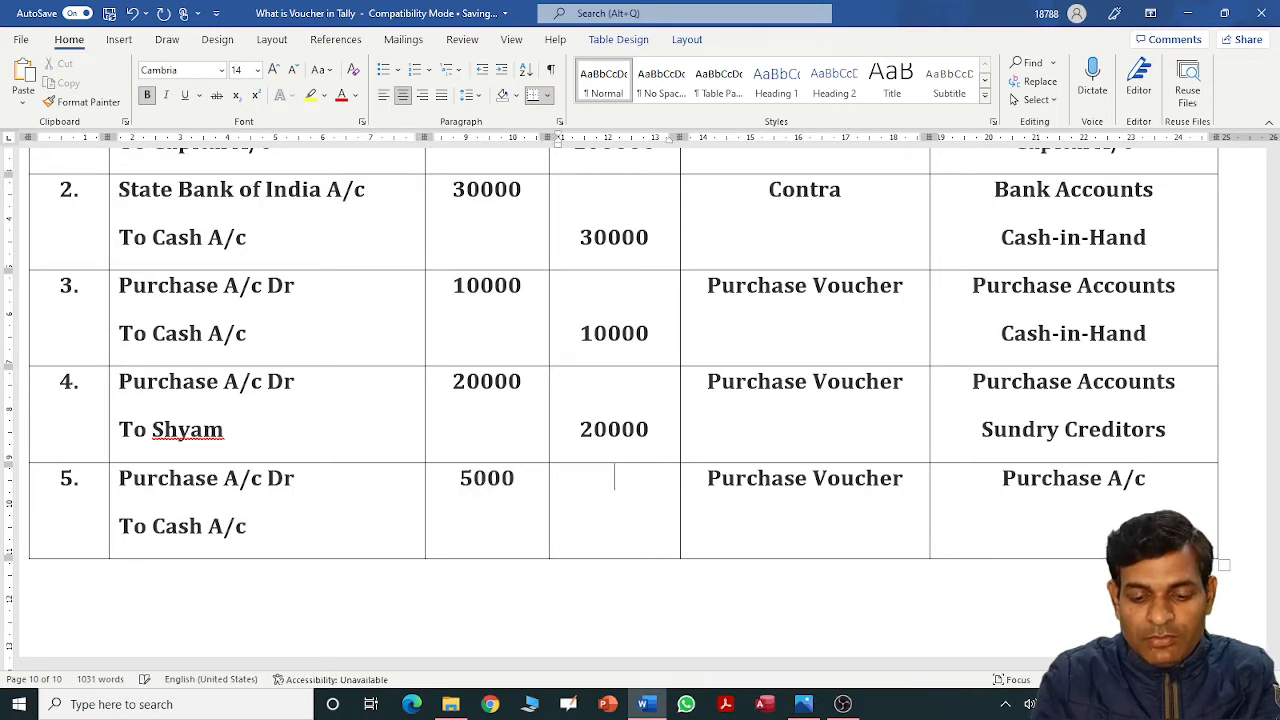
{"action": "key", "text": "Return"}
{"action": "type", "text": "5000"}
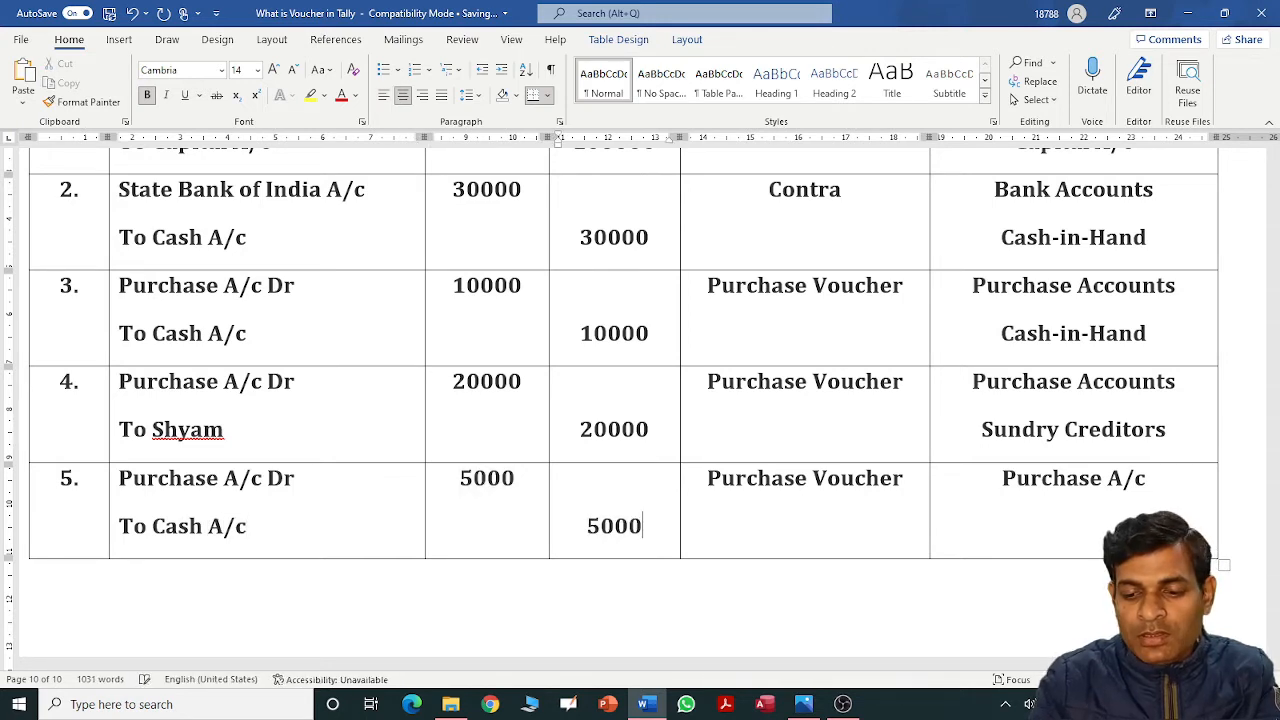
{"action": "key", "text": "Tab"}
{"action": "key", "text": "Tab"}
{"action": "key", "text": "End"}
{"action": "key", "text": "Return"}
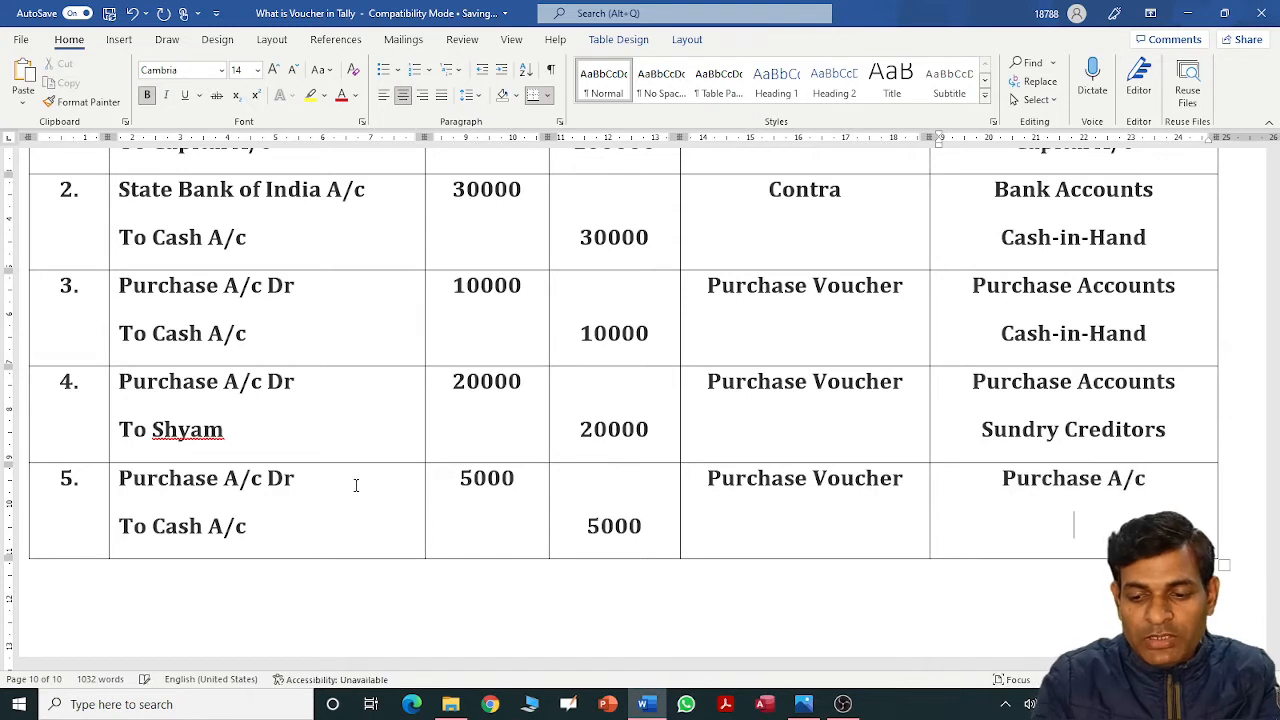
{"action": "type", "text": "Cash-"}
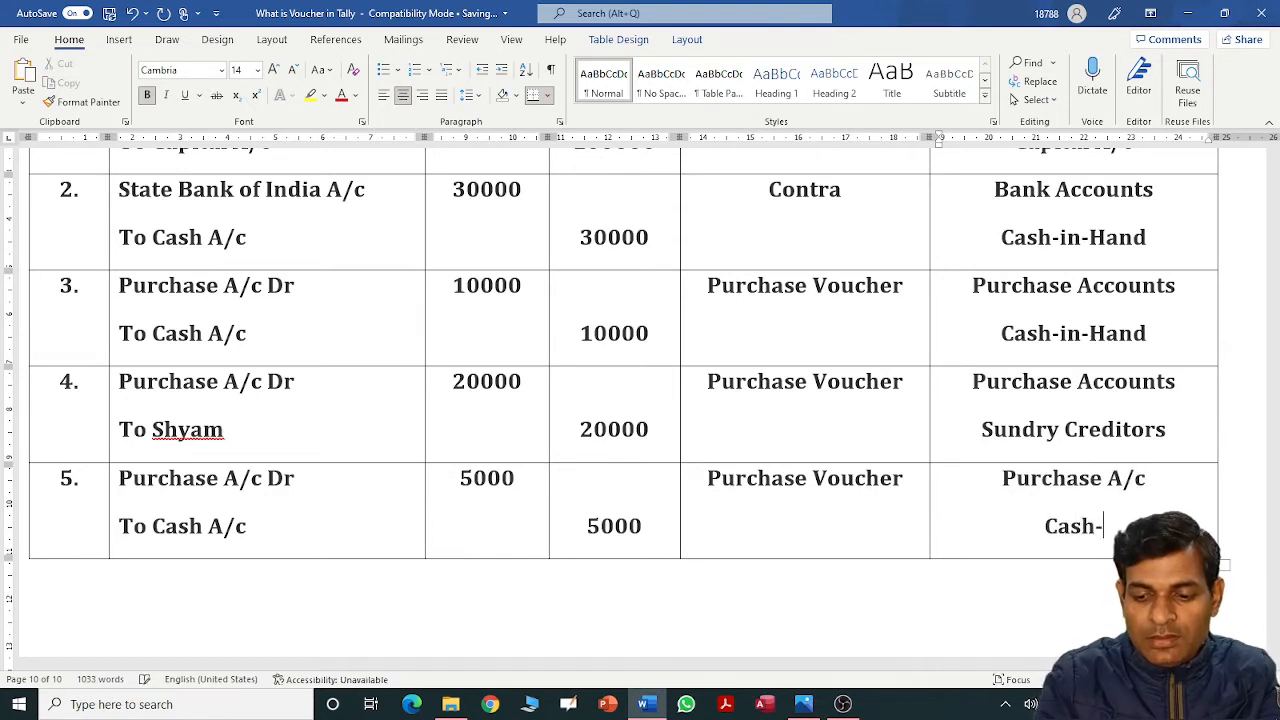
{"action": "type", "text": "in-"}
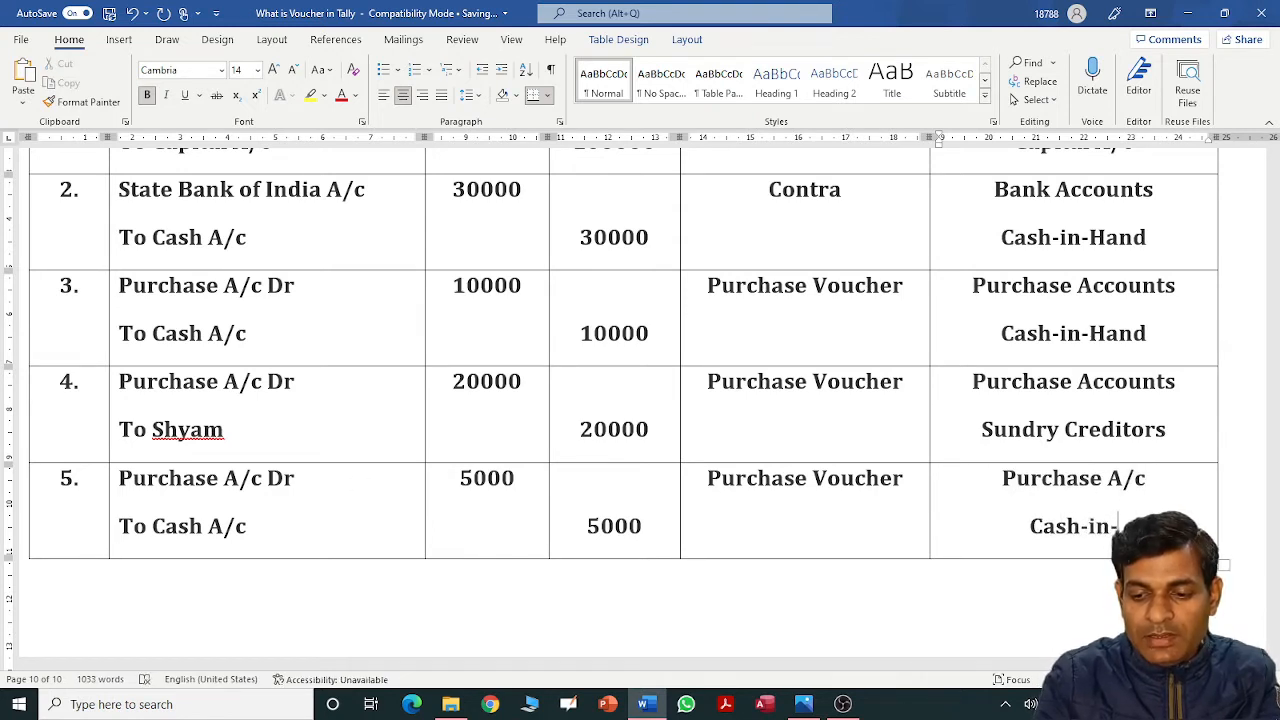
{"action": "type", "text": "Hand"}
Add a new table row numbered '6.'.
{"action": "key", "text": "Tab"}
{"action": "type", "text": "6"}
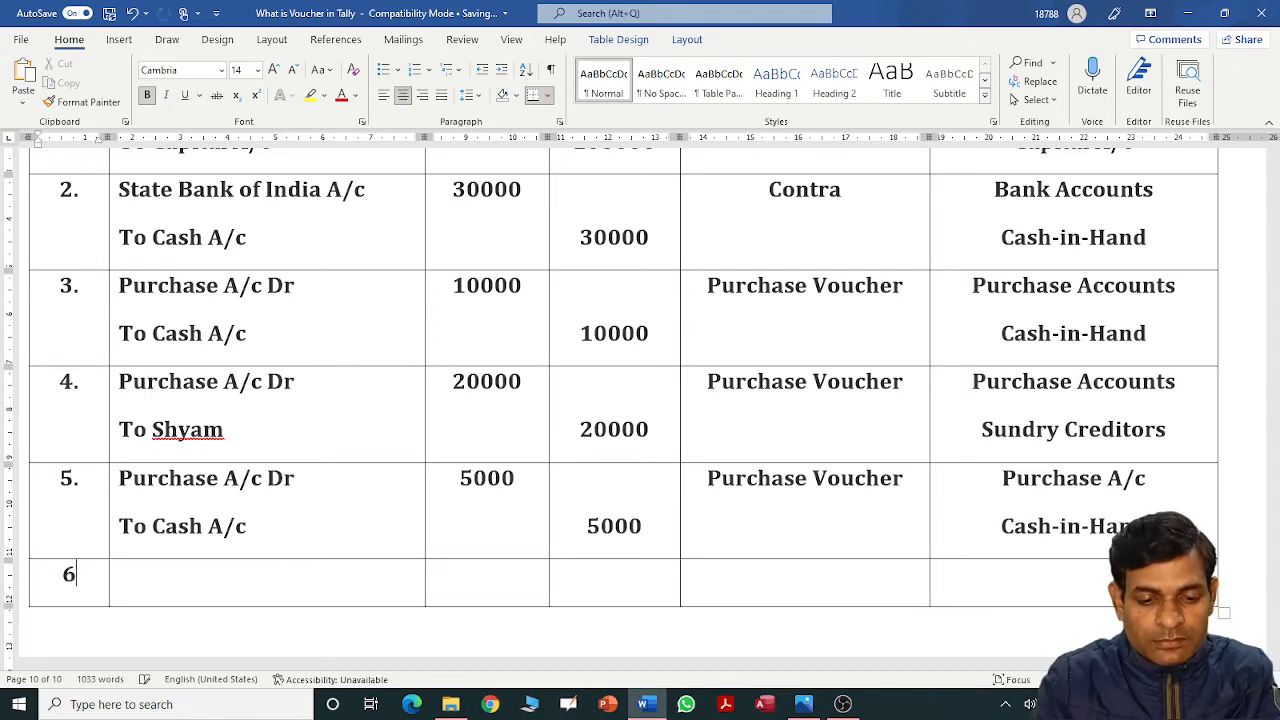
{"action": "type", "text": "."}
{"action": "key", "text": "Tab"}
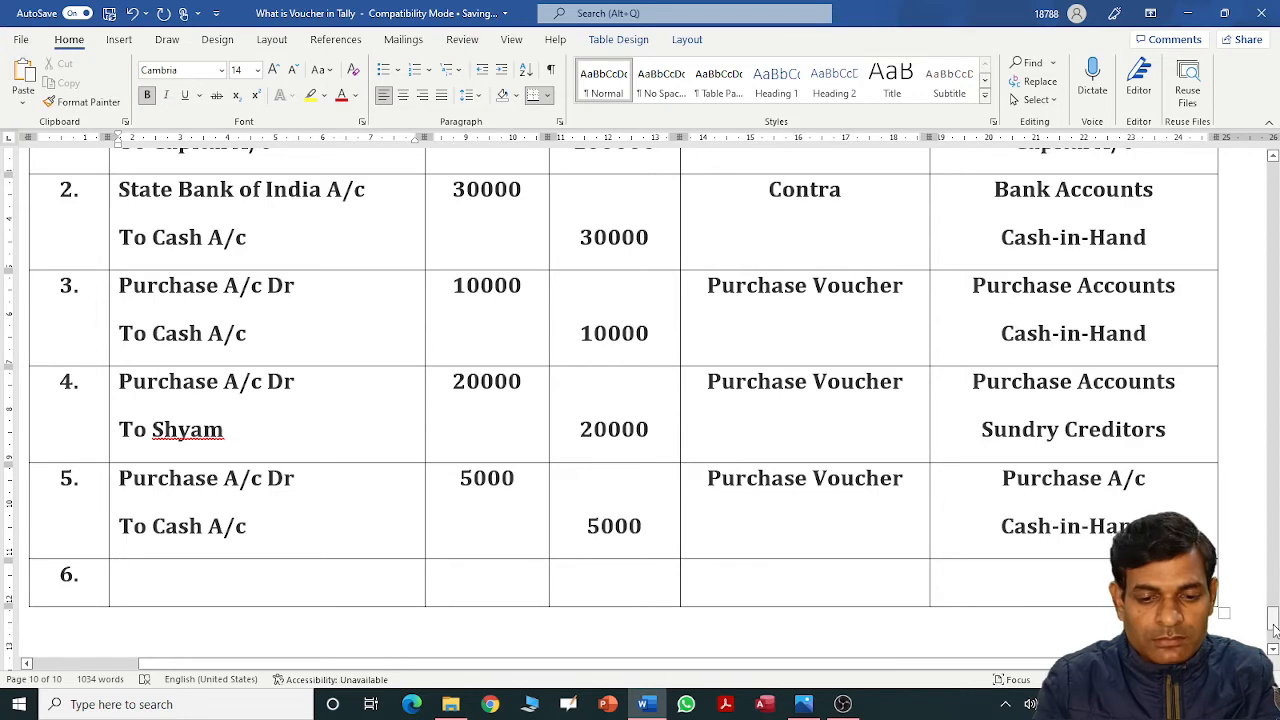
{"action": "left_click_drag", "start_coordinate": [1273, 628], "coordinate": [1273, 590]}
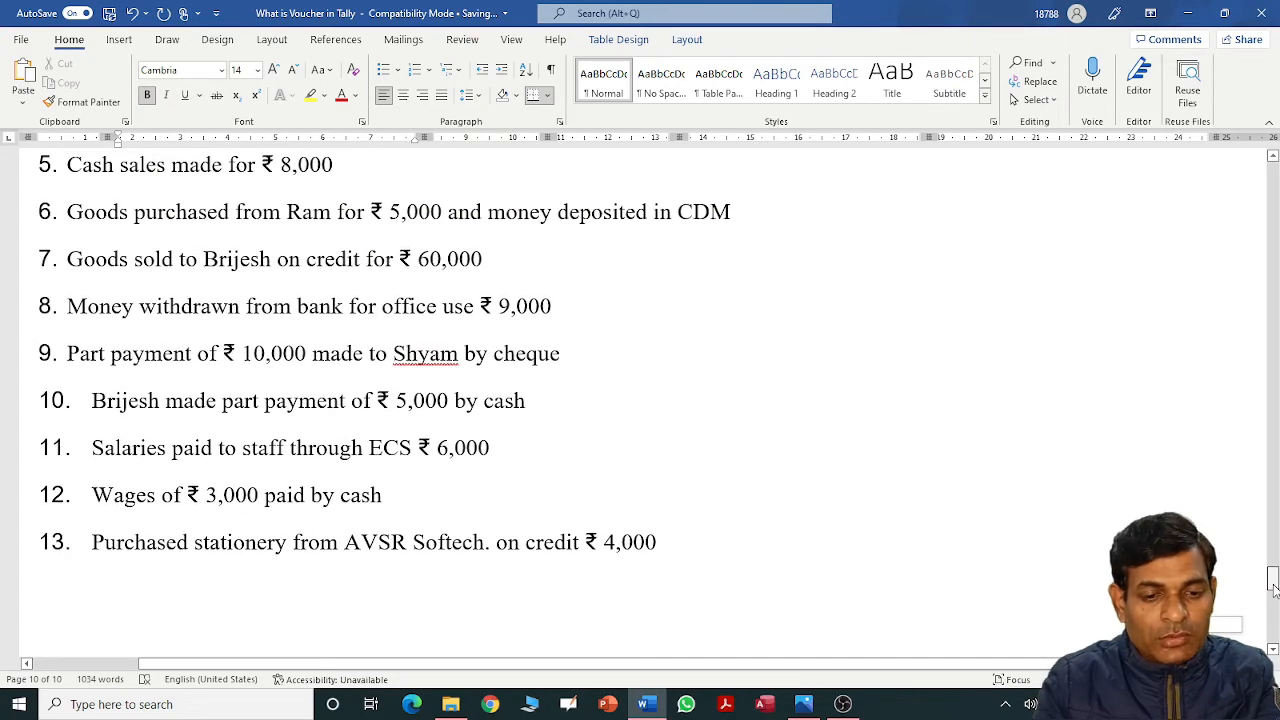
{"action": "mouse_move", "coordinate": [1273, 590]}
{"action": "left_mouse_down"}
{"action": "mouse_move", "coordinate": [1273, 632]}
{"action": "mouse_move", "coordinate": [1272, 580]}
{"action": "left_mouse_up"}
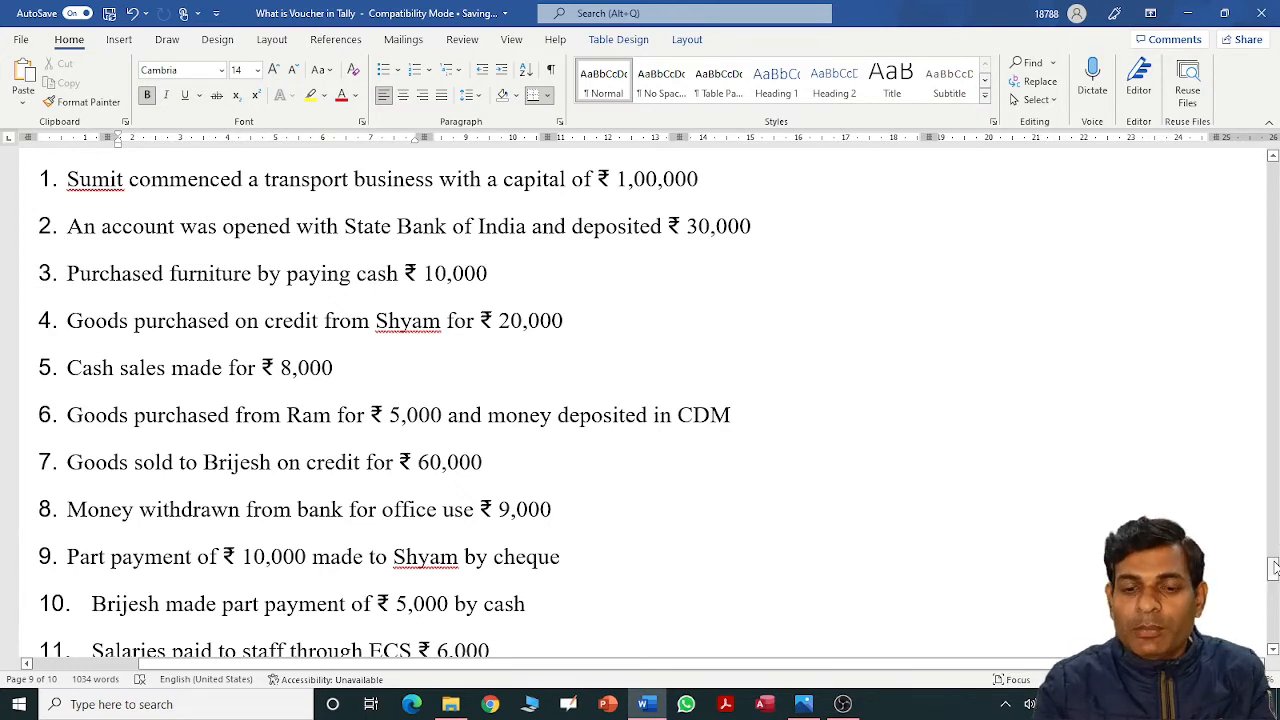
{"action": "left_click_drag", "start_coordinate": [1274, 568], "coordinate": [1274, 626]}
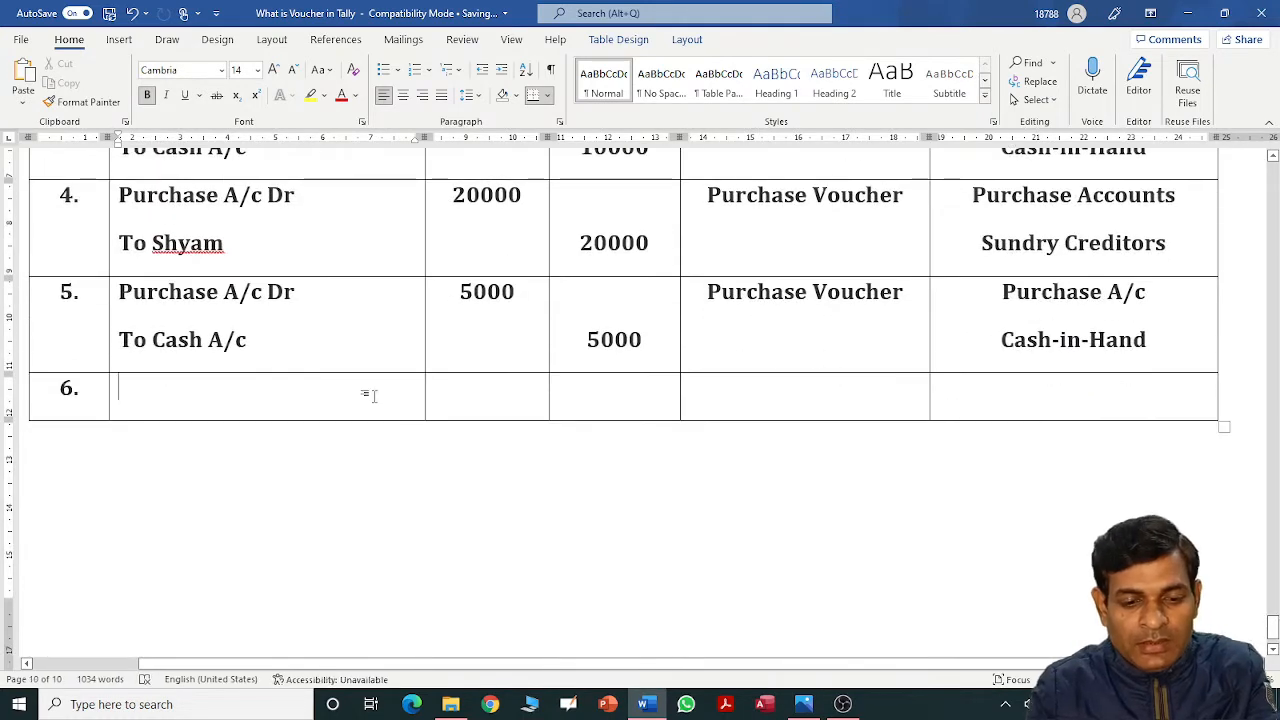
Enter Cash A/c Dr, 8000 debit, Sales Voucher and Cash-in-Hand in row 6.
{"action": "type", "text": "Cash A/c Dr"}
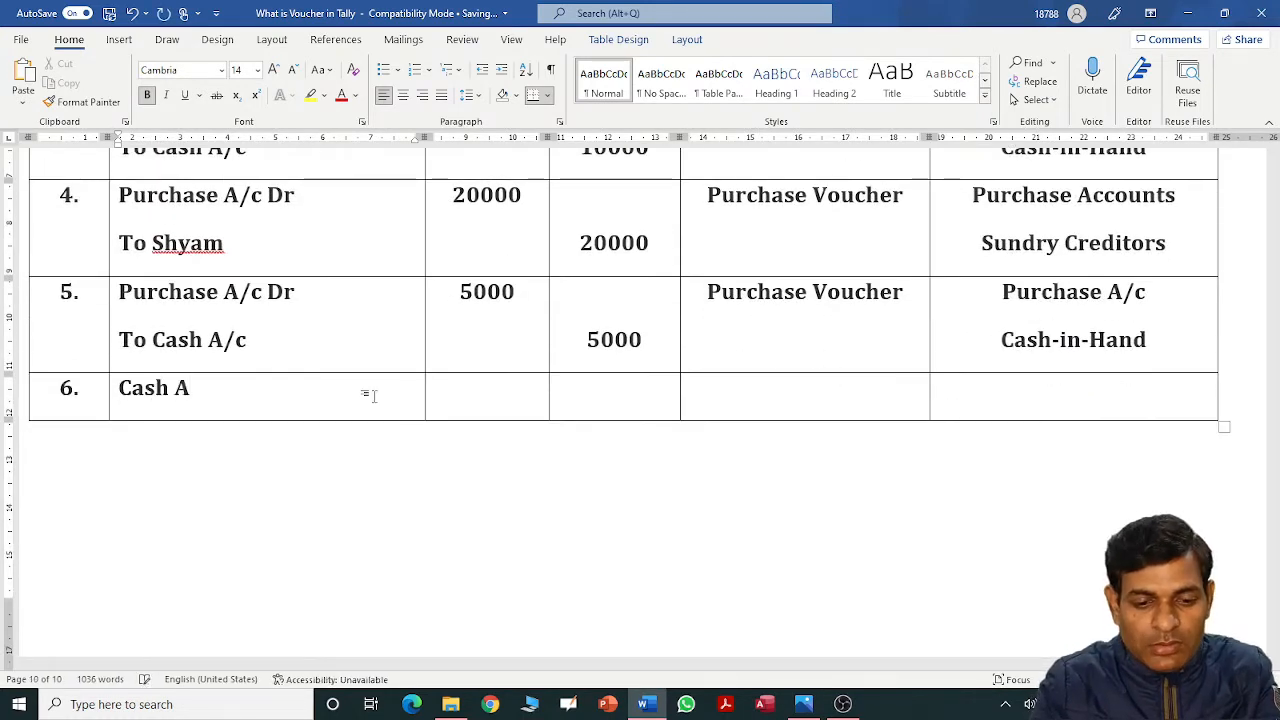
{"action": "key", "text": "Tab"}
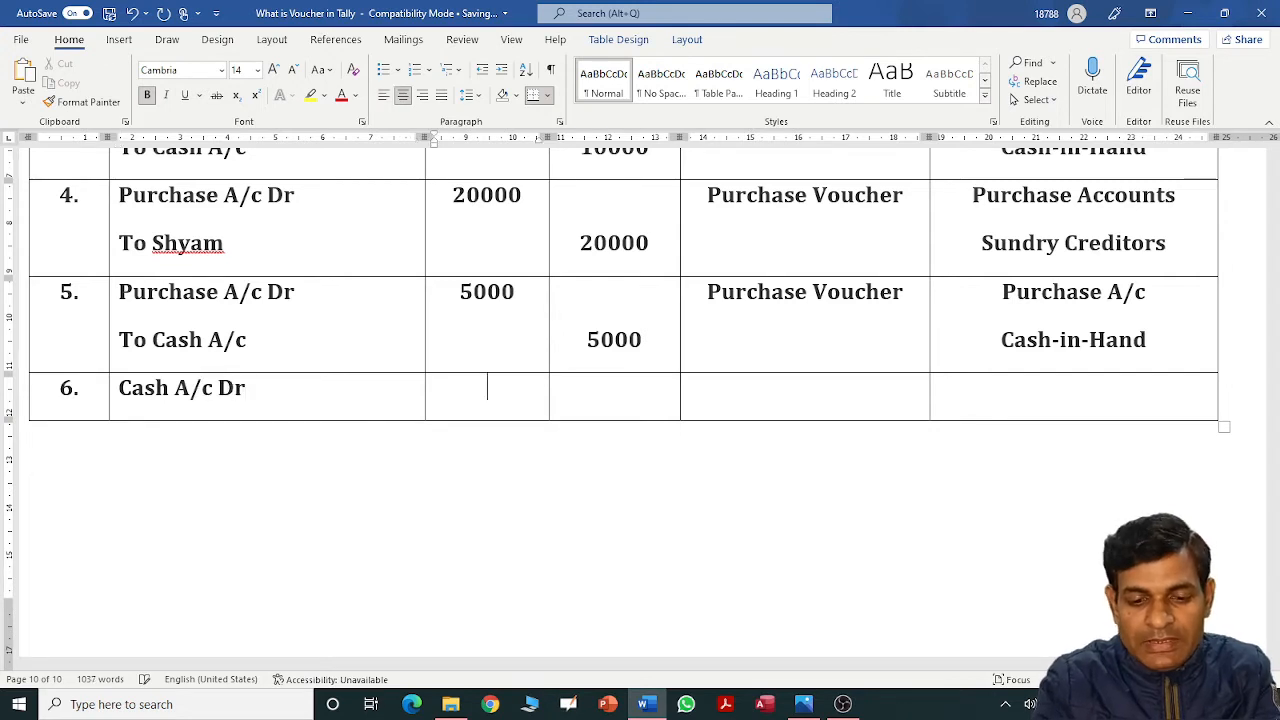
{"action": "type", "text": "8000"}
{"action": "key", "text": "Tab"}
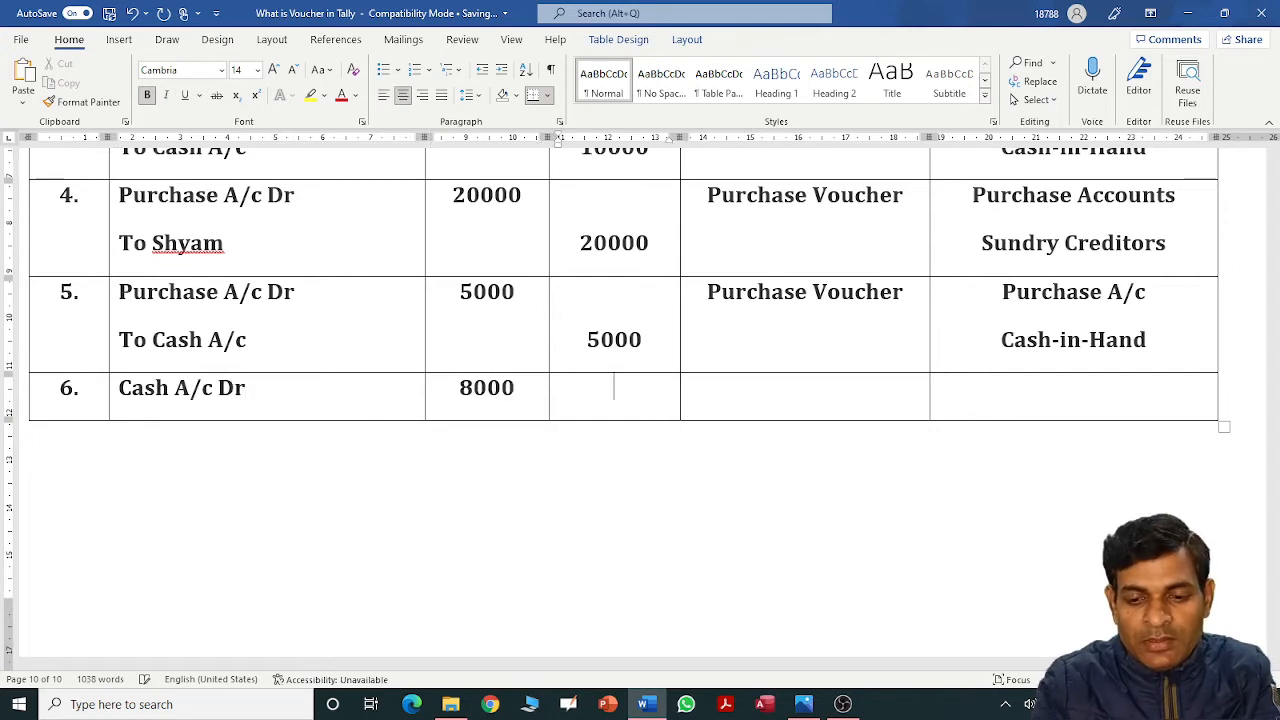
{"action": "key", "text": "Tab"}
{"action": "type", "text": "Sal"}
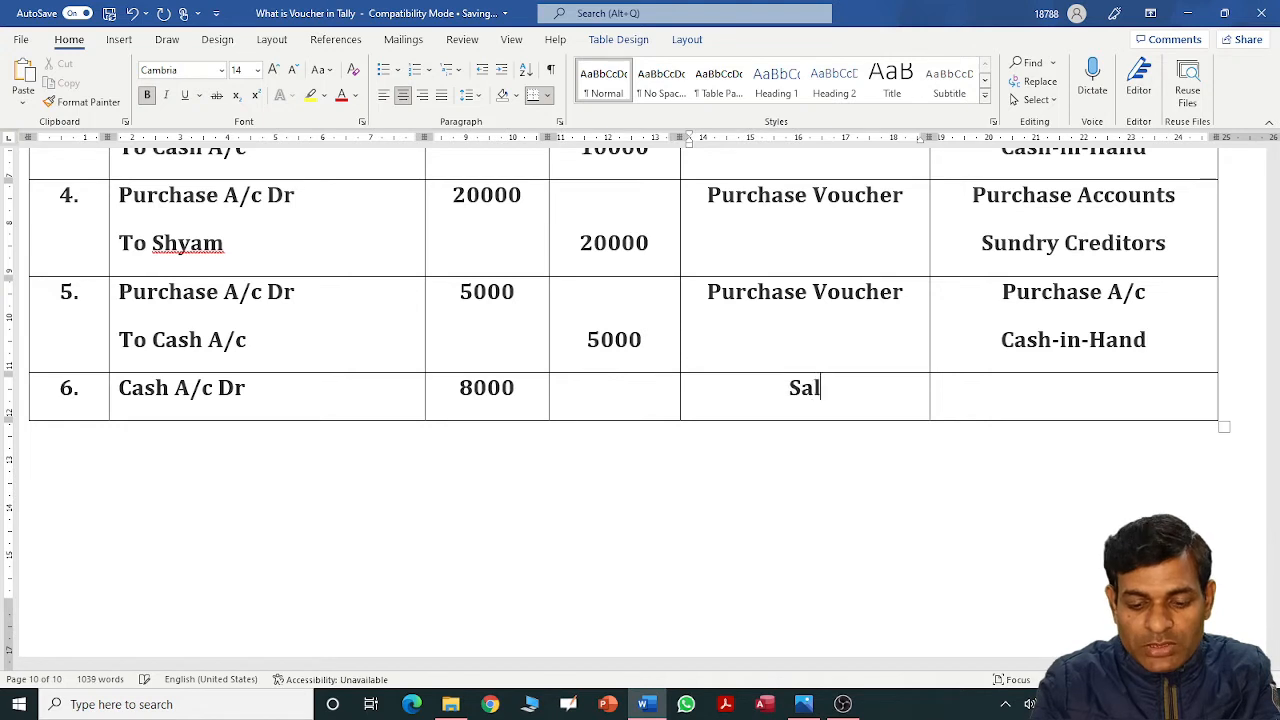
{"action": "type", "text": "es Voucher"}
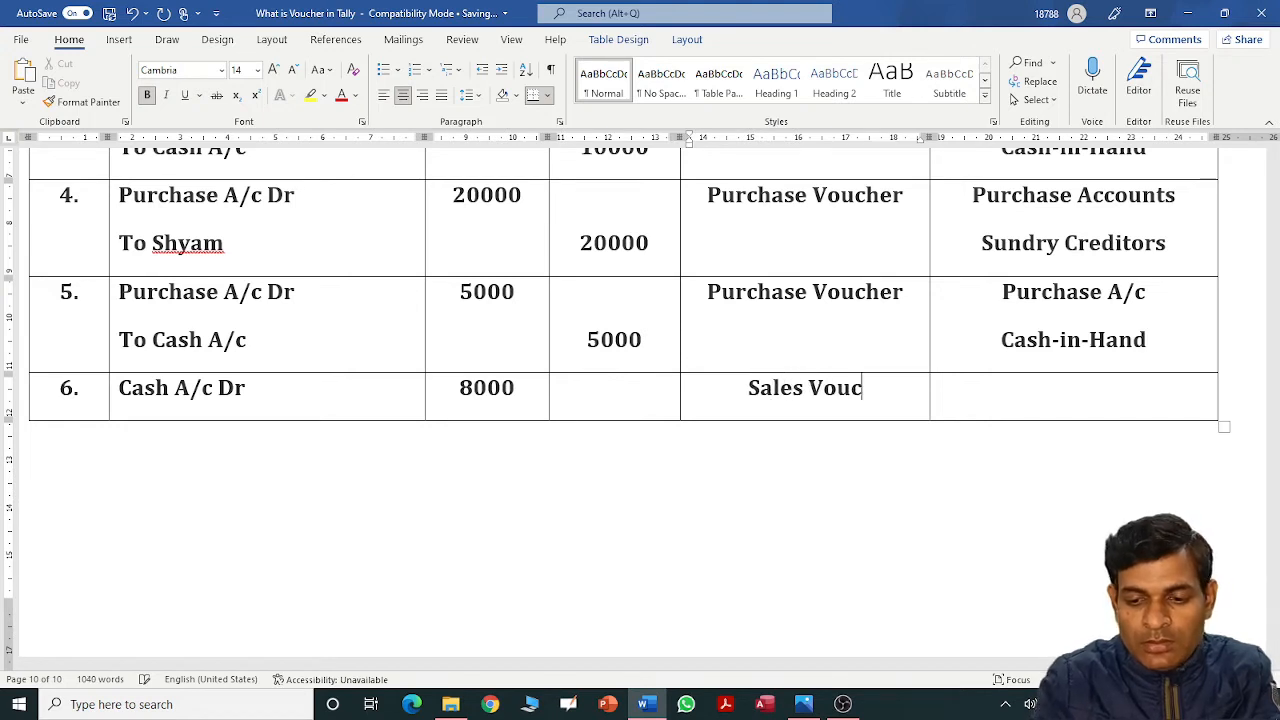
{"action": "key", "text": "Tab"}
{"action": "type", "text": "C"}
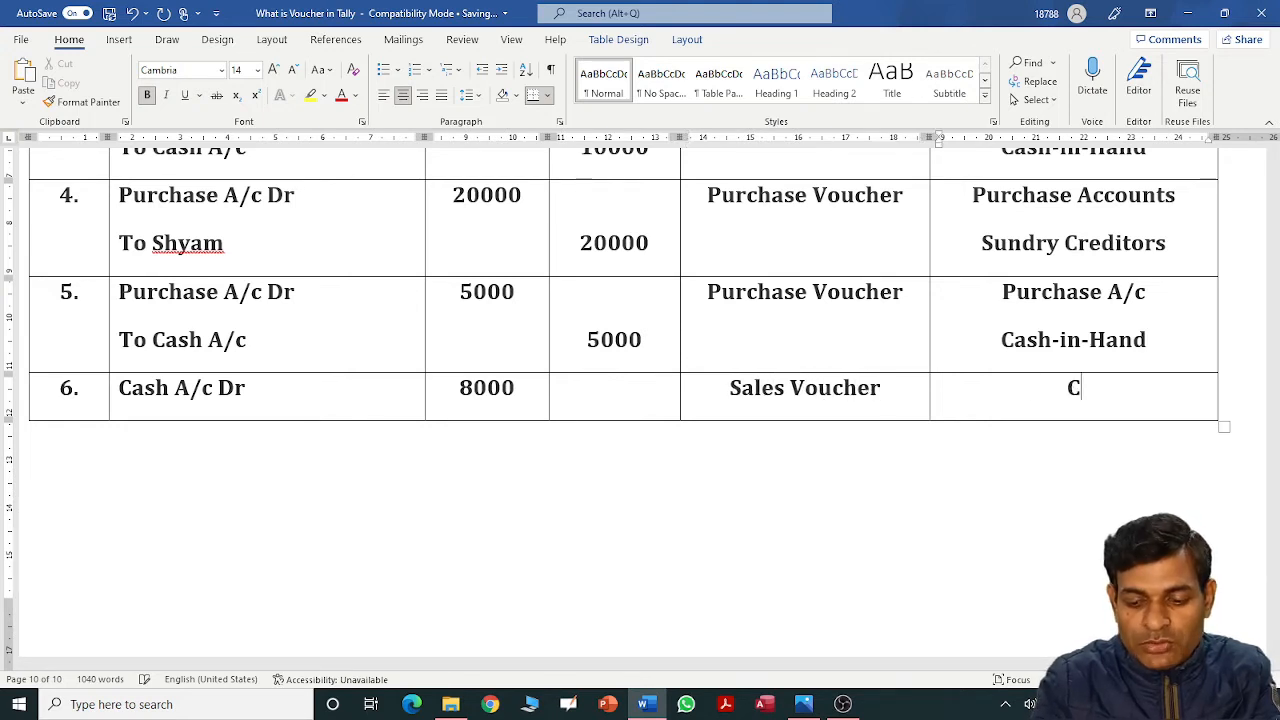
{"action": "type", "text": "ash-in-Hand"}
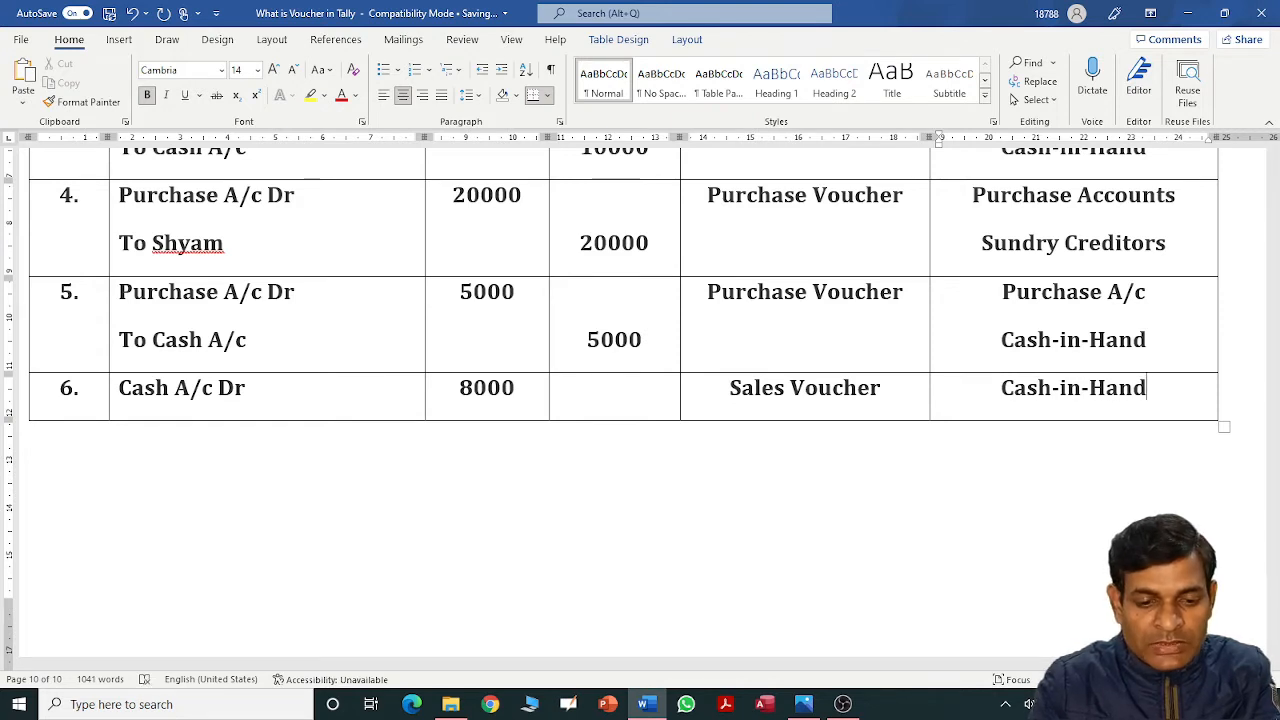
Add the To Sales A/c credit line with 8000 and Sales Account, then number row 7.
{"action": "left_click", "coordinate": [257, 400]}
{"action": "key", "text": "Return"}
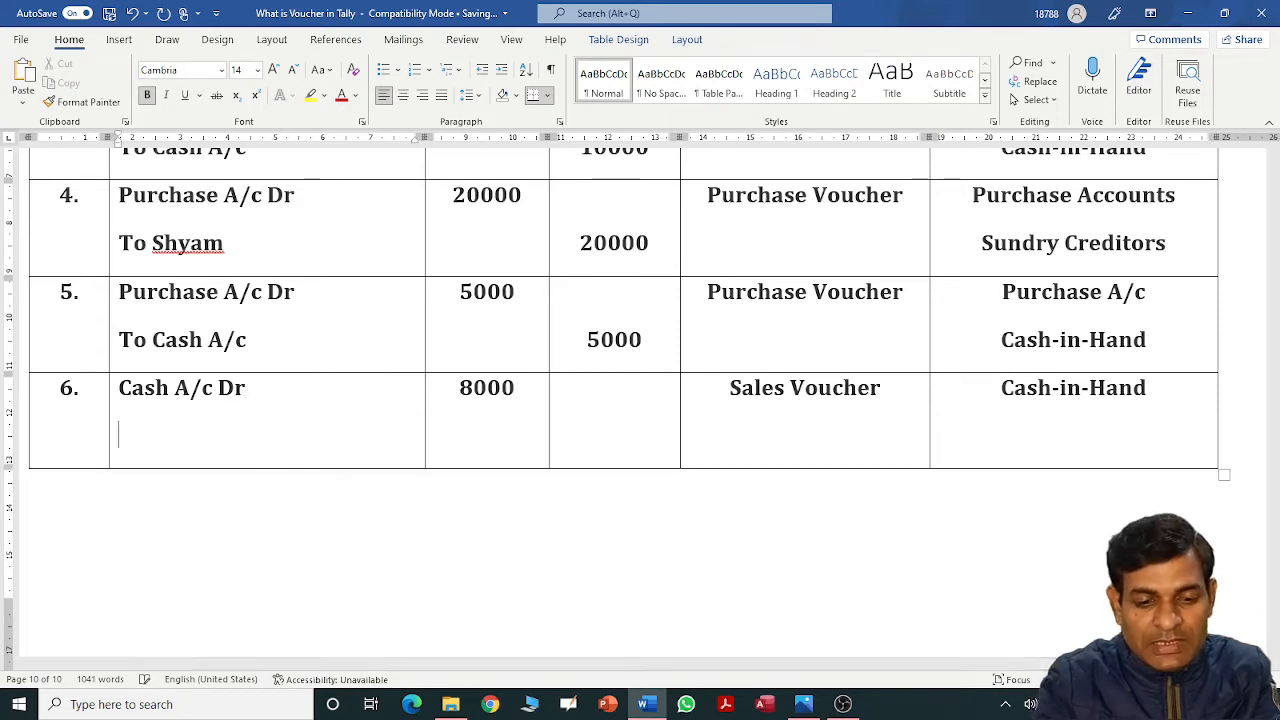
{"action": "type", "text": "To Sales"}
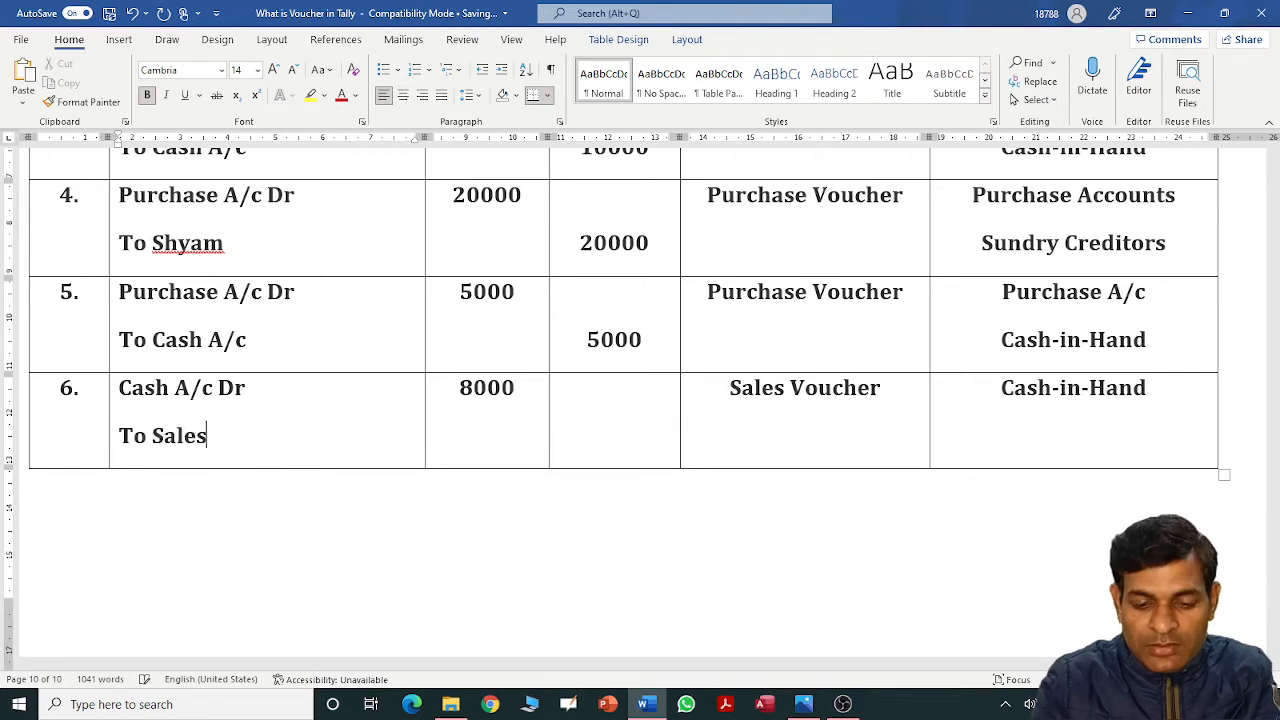
{"action": "type", "text": " A/c"}
{"action": "double_click", "coordinate": [486, 388]}
{"action": "left_click", "coordinate": [614, 390]}
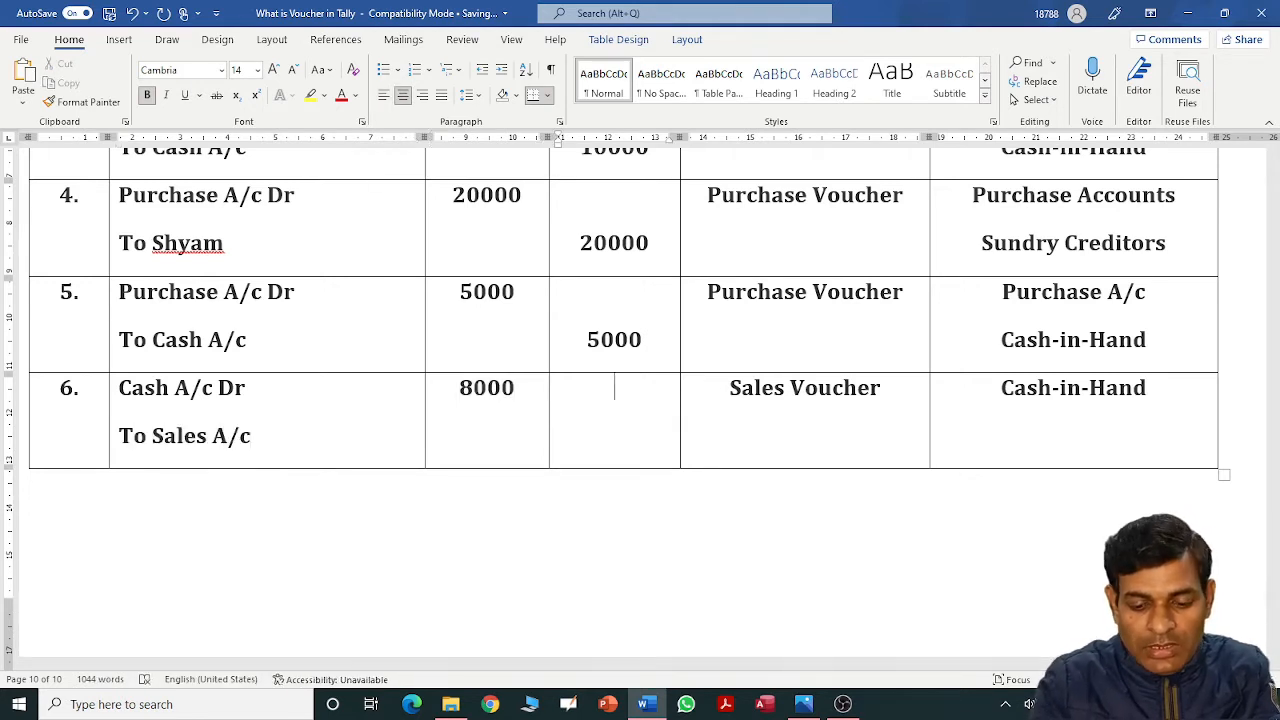
{"action": "key", "text": "Return"}
{"action": "type", "text": "8000"}
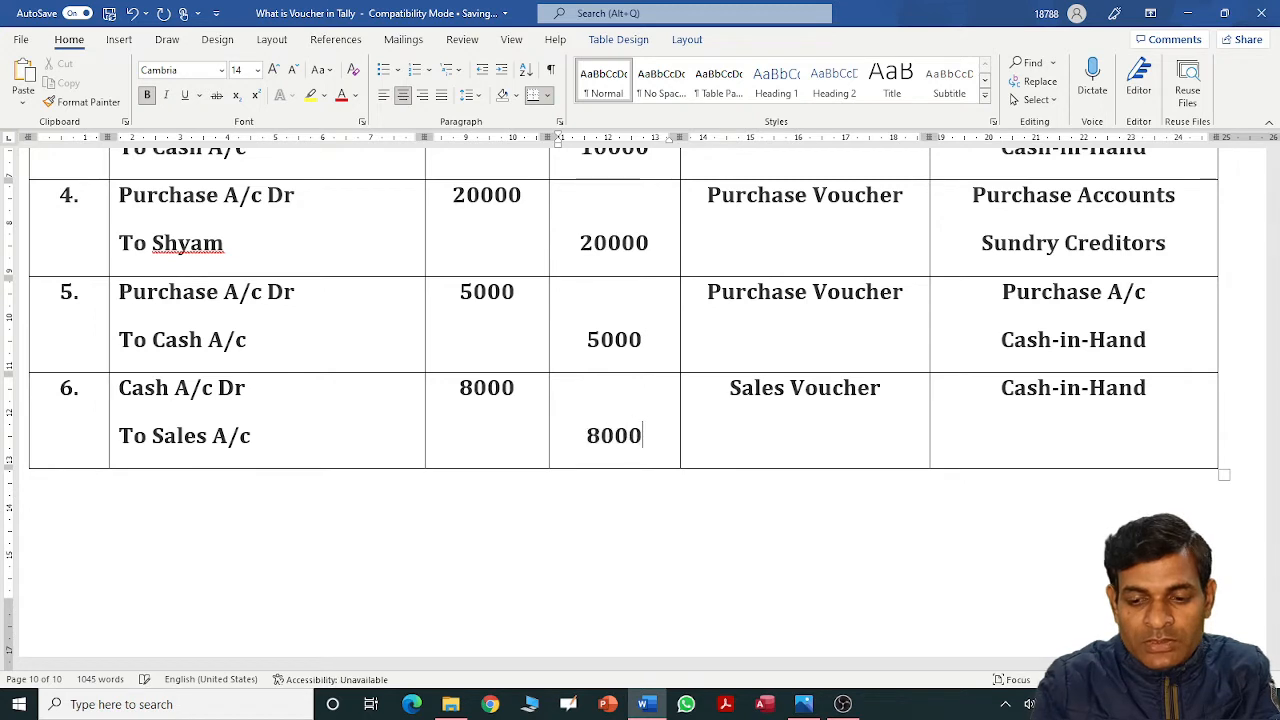
{"action": "left_click_drag", "start_coordinate": [730, 388], "coordinate": [880, 388]}
{"action": "key", "text": "Tab"}
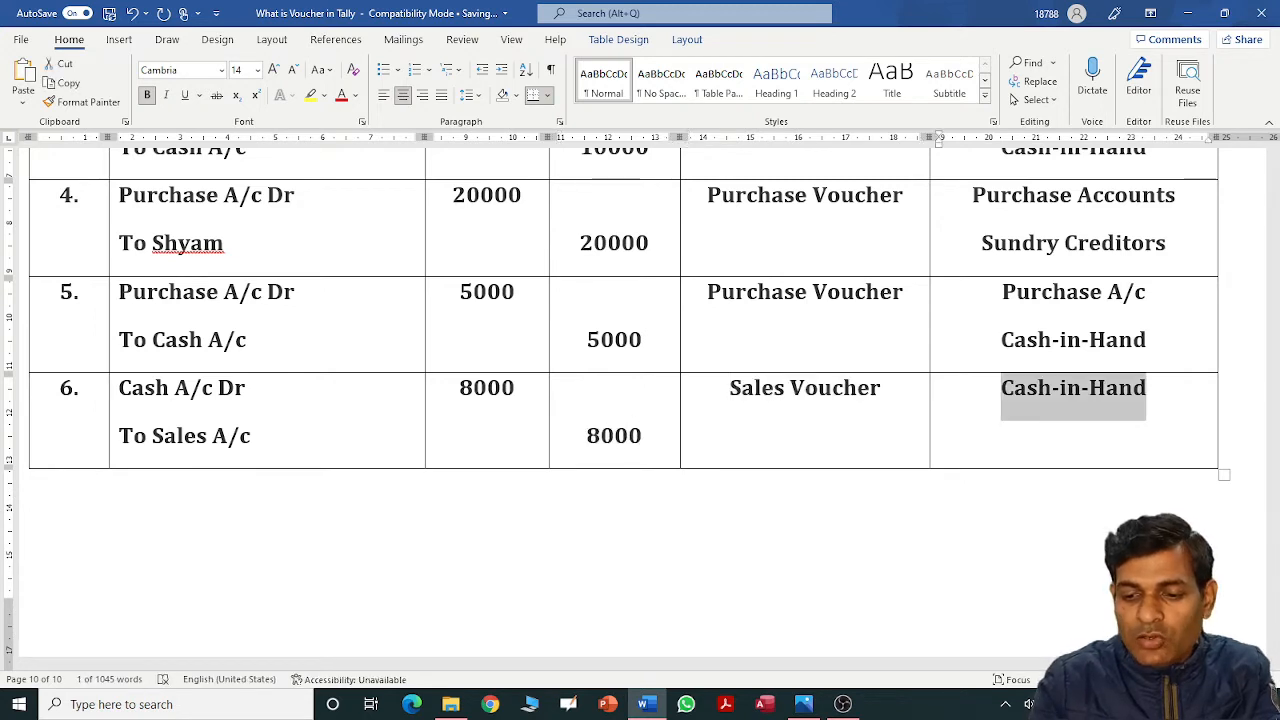
{"action": "key", "text": "End"}
{"action": "key", "text": "Return"}
{"action": "type", "text": "Sale"}
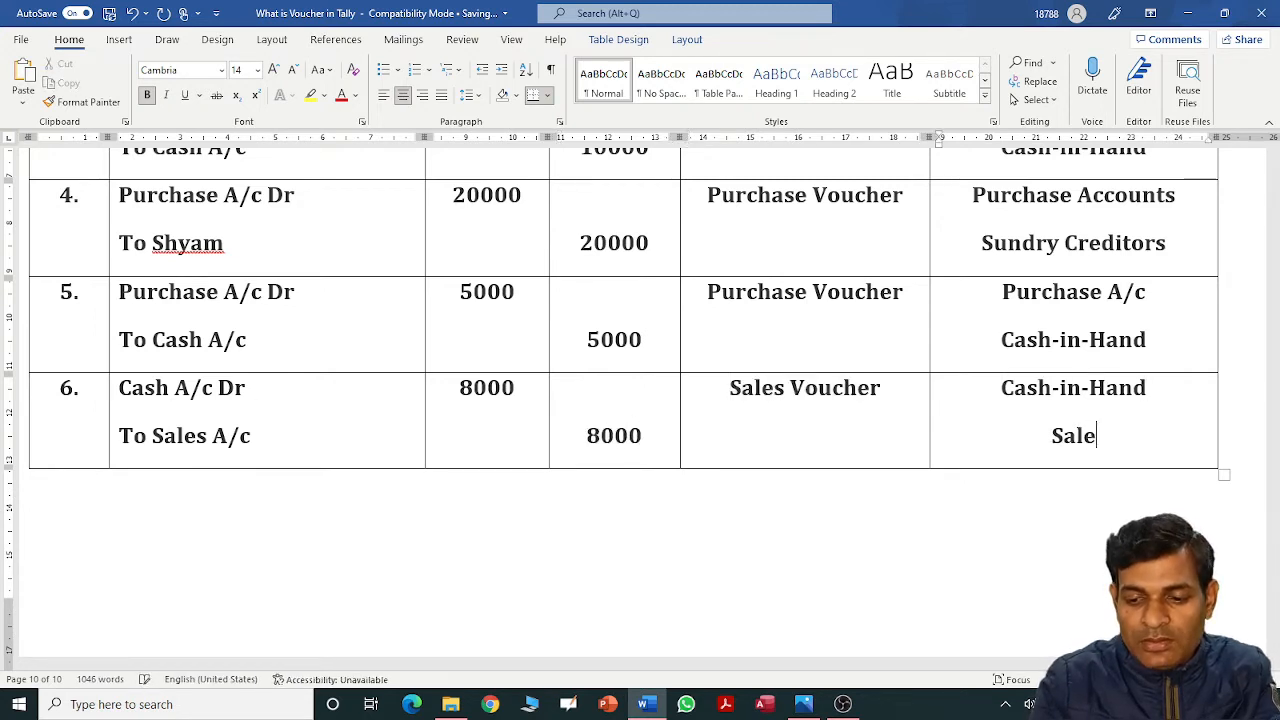
{"action": "type", "text": "s Account"}
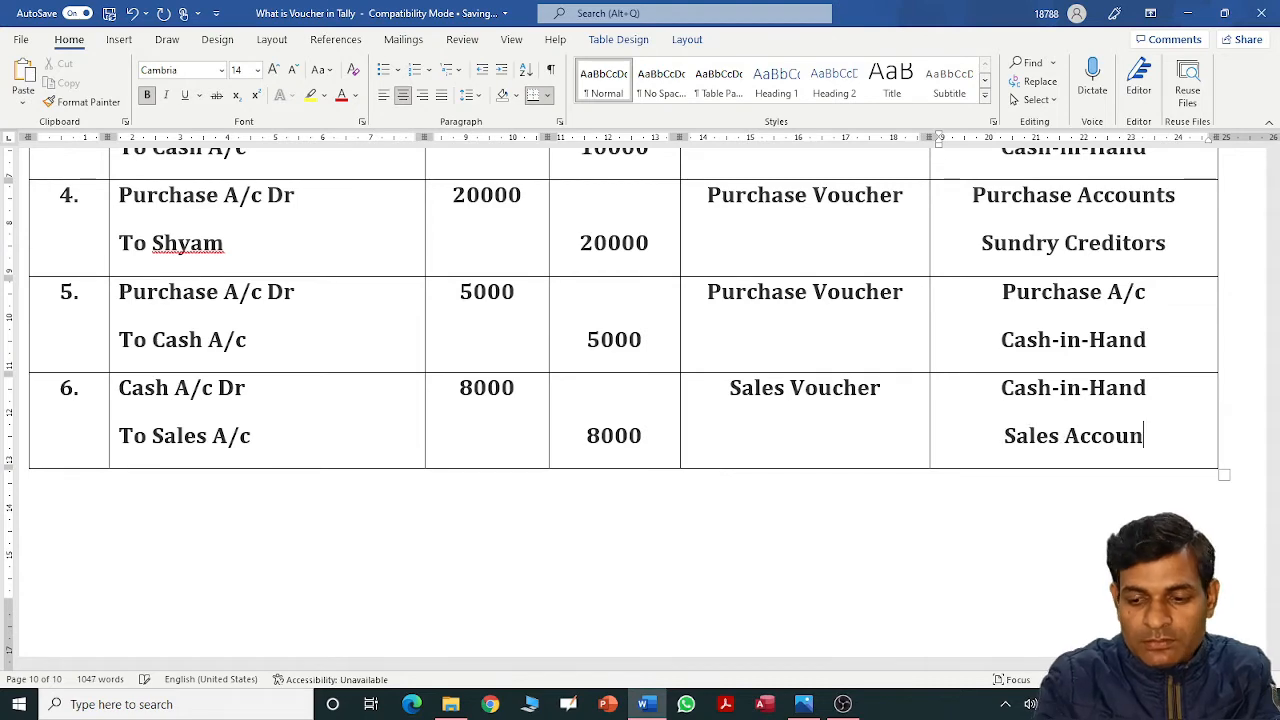
{"action": "key", "text": "Tab"}
{"action": "key", "text": "Tab"}
{"action": "type", "text": "7."}
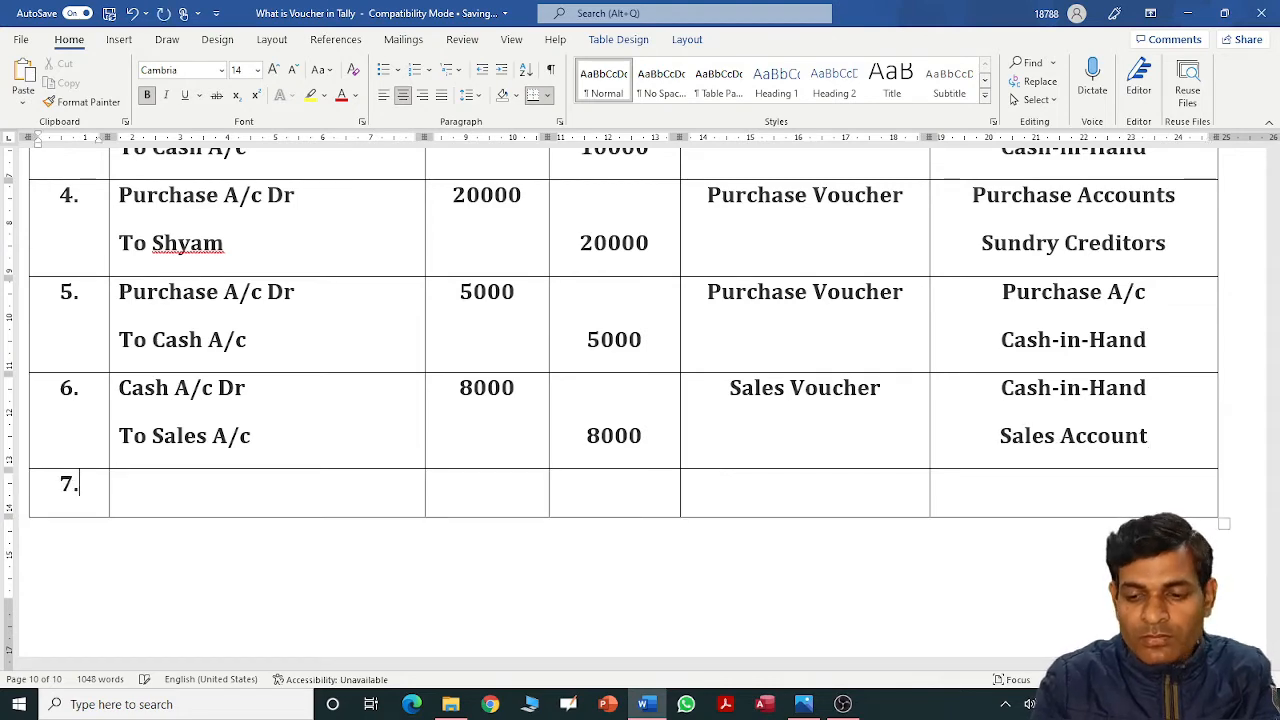
{"action": "key", "text": "Tab"}
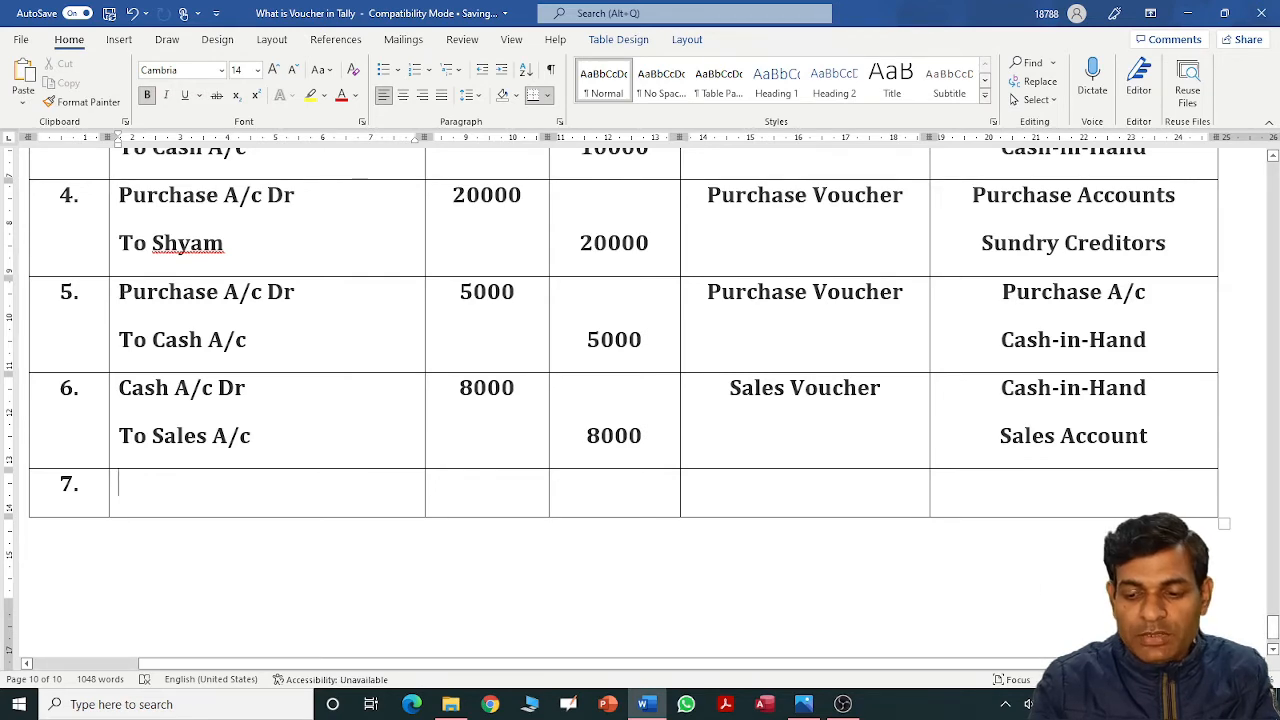
{"action": "left_click_drag", "start_coordinate": [1273, 635], "coordinate": [1273, 584]}
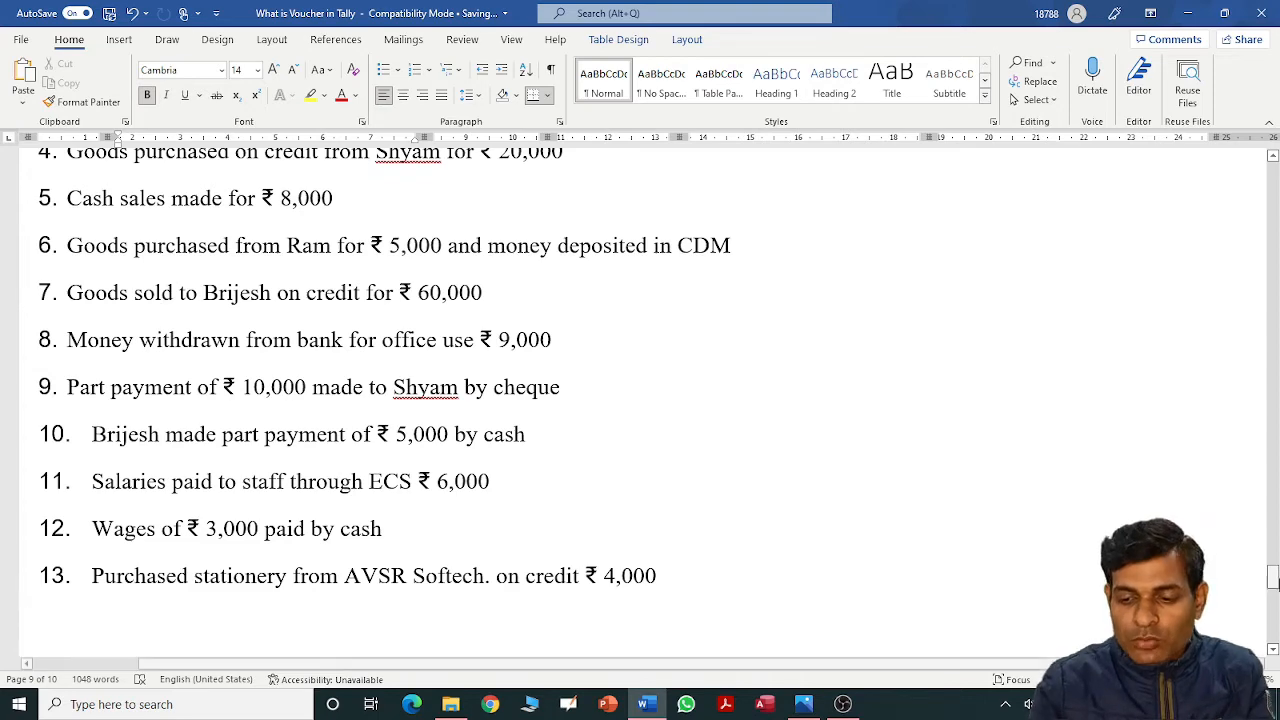
{"action": "left_click_drag", "start_coordinate": [1273, 585], "coordinate": [1273, 593]}
{"action": "scroll", "coordinate": [445, 511], "scroll_direction": "down", "scroll_amount": 10}
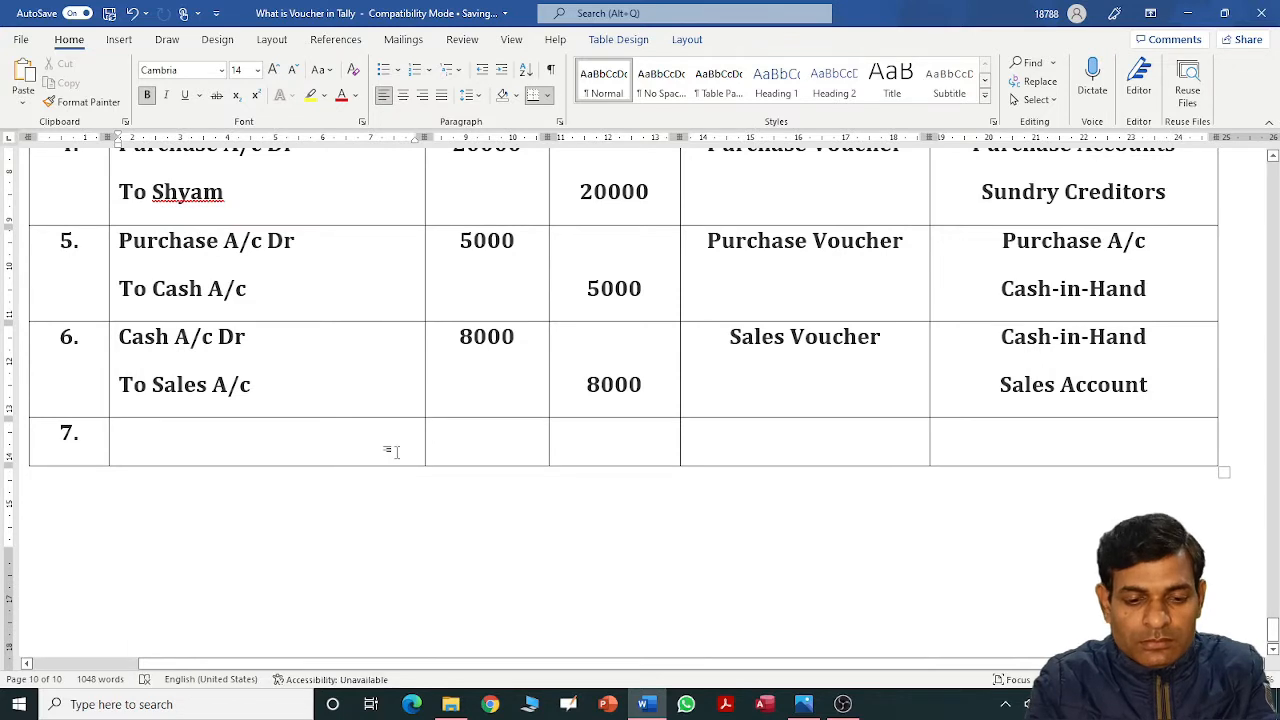
Enter the customer's account Dr with a 60000 debit in row 7.
{"action": "left_click", "coordinate": [389, 449]}
{"action": "type", "text": "Bri"}
{"action": "type", "text": "j"}
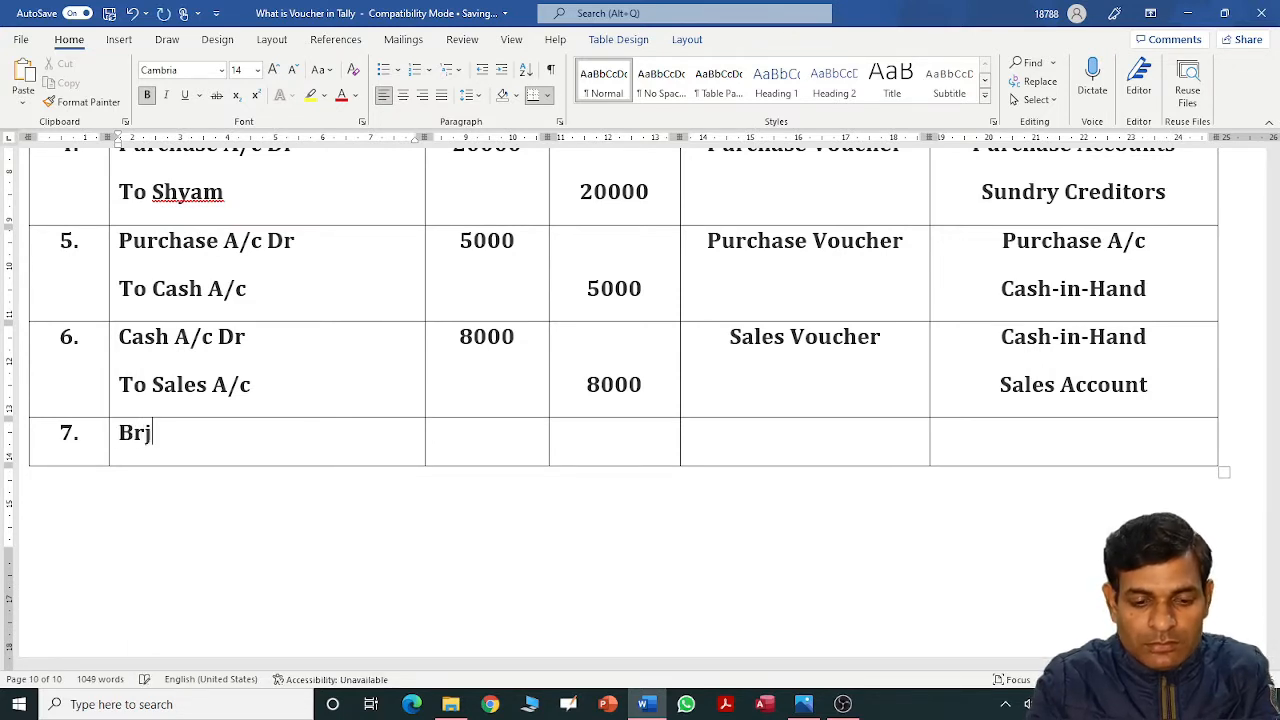
{"action": "key", "text": "BackSpace"}
{"action": "type", "text": "ijes"}
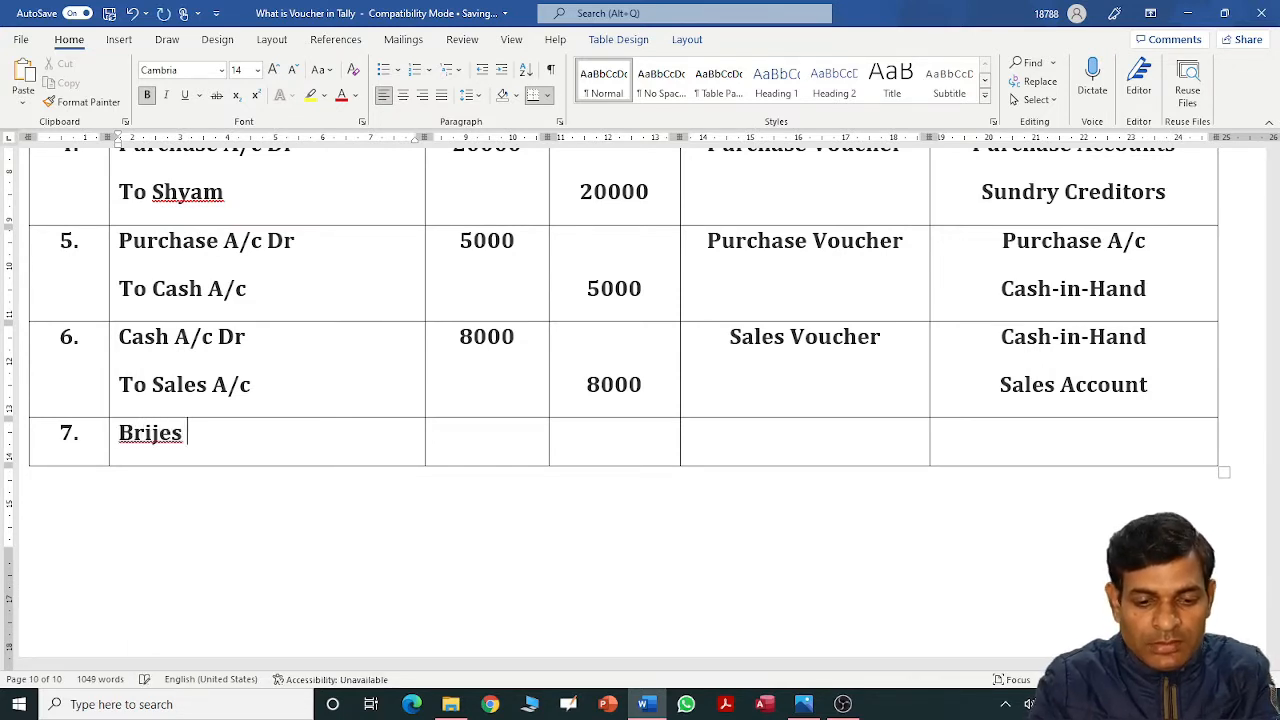
{"action": "type", "text": "h A/c"}
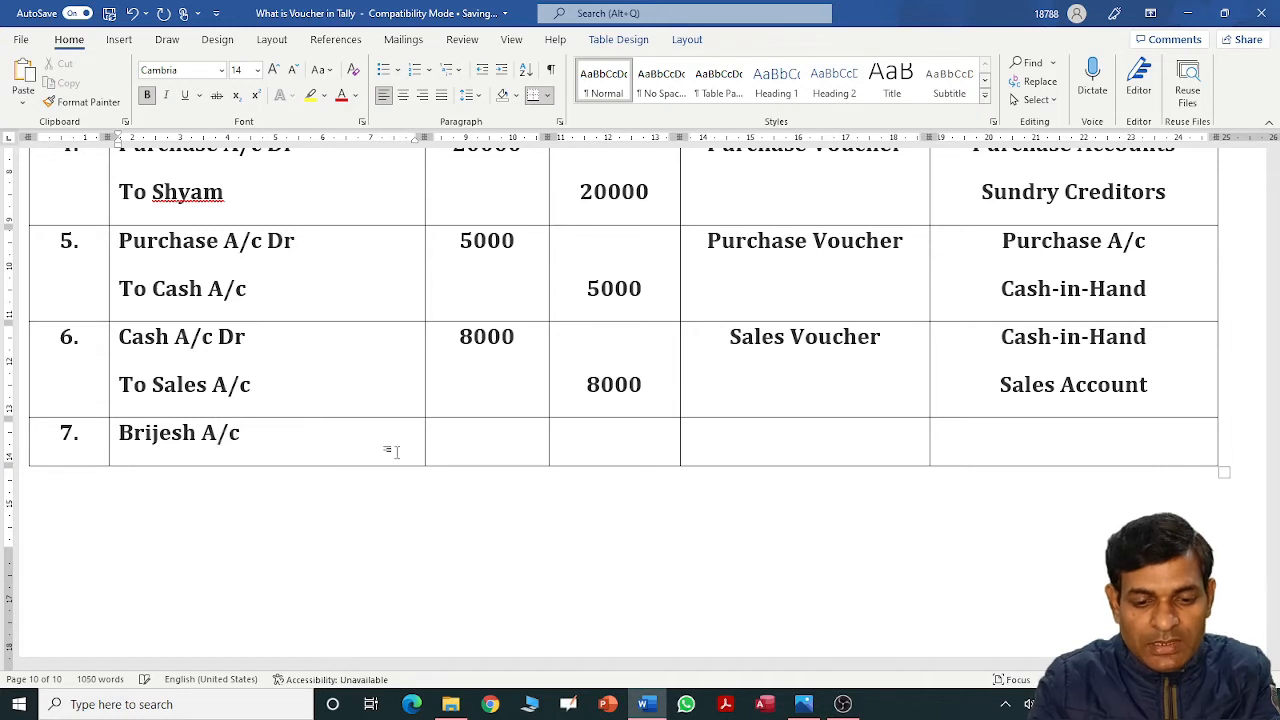
{"action": "type", "text": " Dr"}
{"action": "key", "text": "Tab"}
{"action": "type", "text": "6"}
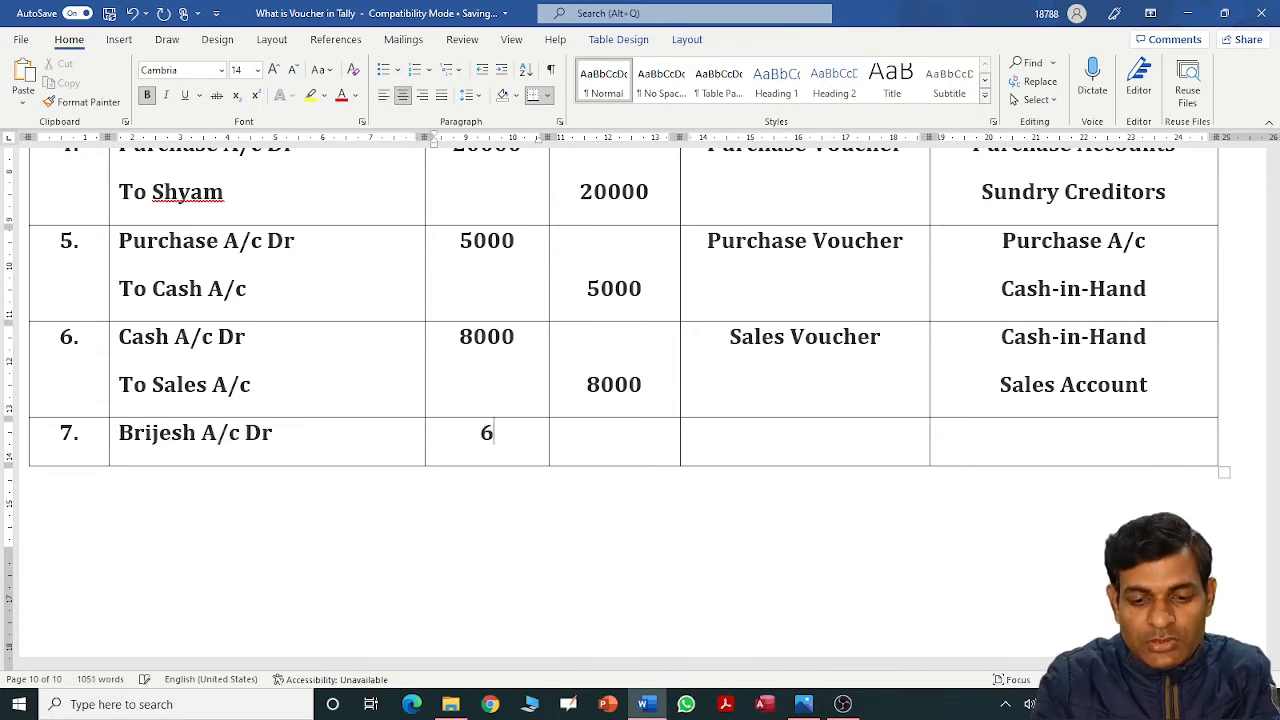
{"action": "type", "text": "0000"}
Set row 7's voucher type to Sales Voucher, correcting the typos.
{"action": "key", "text": "Tab"}
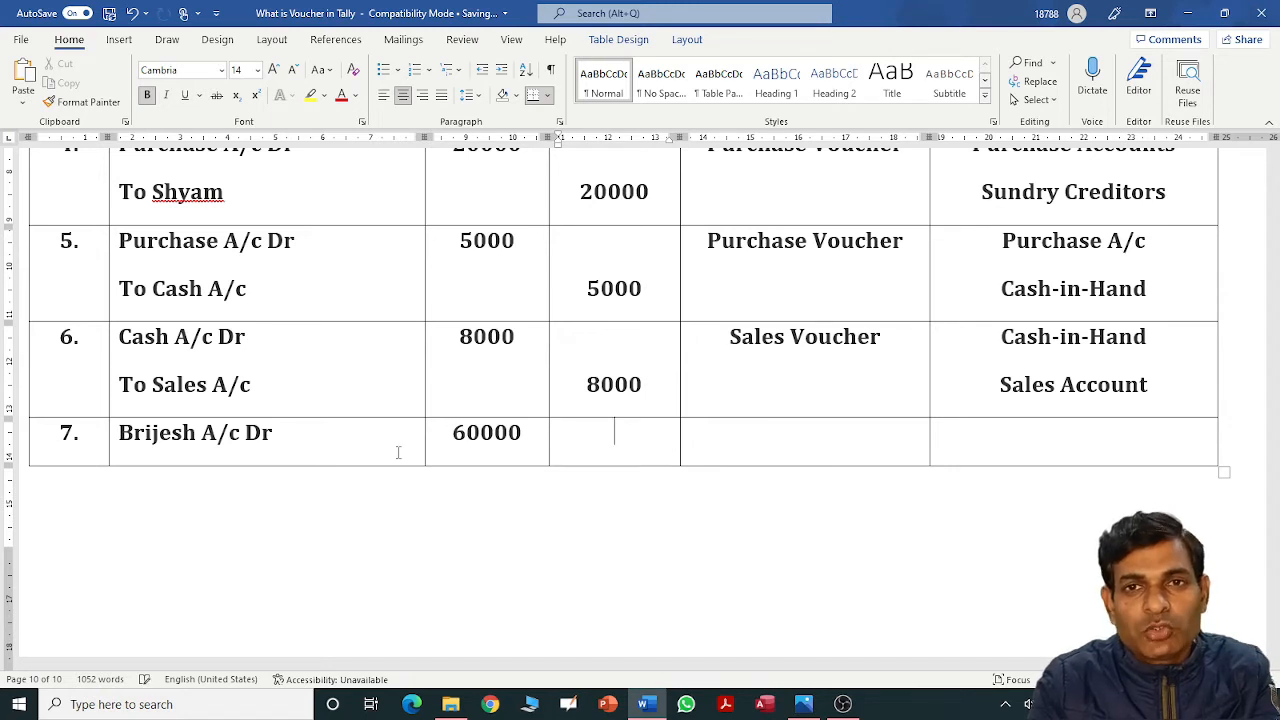
{"action": "key", "text": "Tab"}
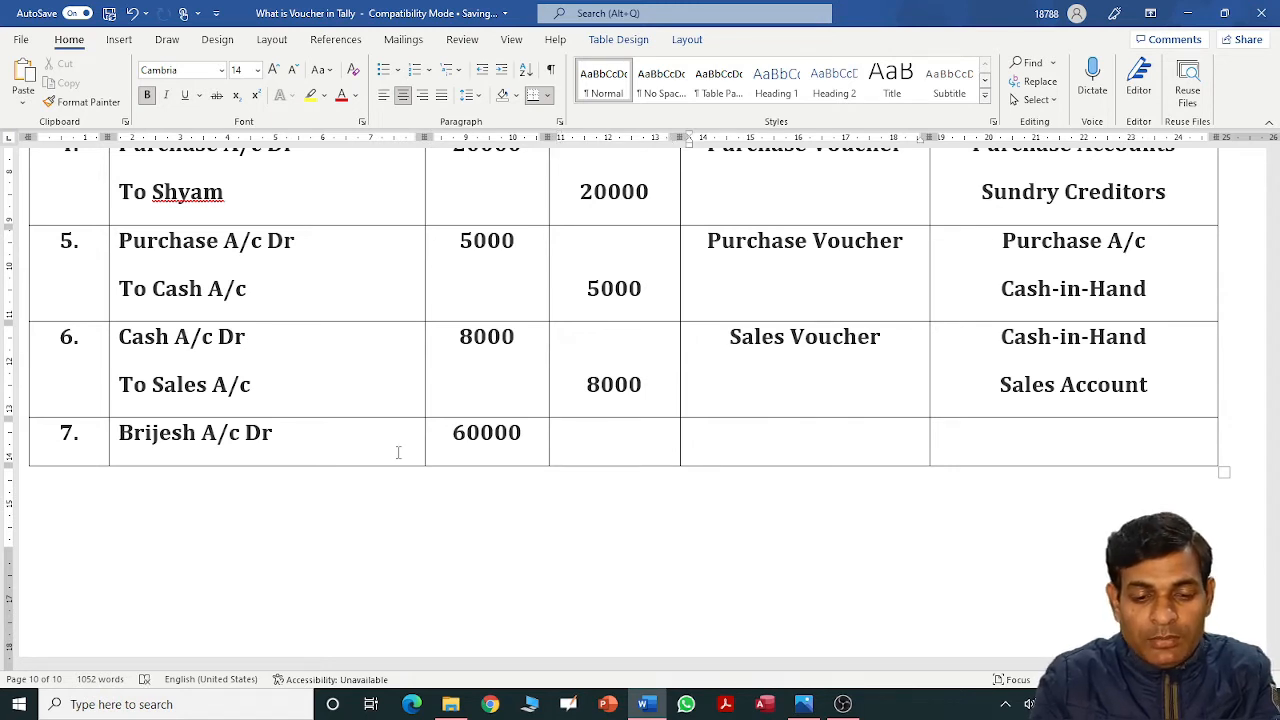
{"action": "type", "text": "Sales Vu"}
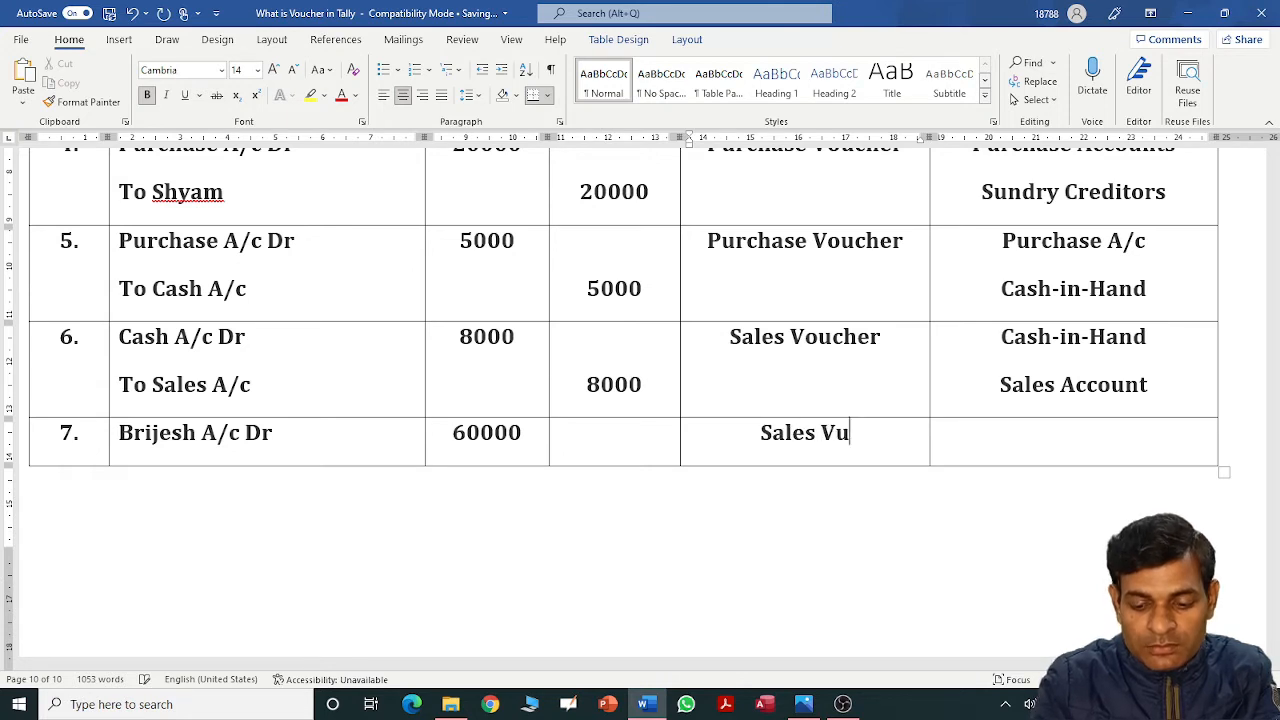
{"action": "key", "text": "BackSpace"}
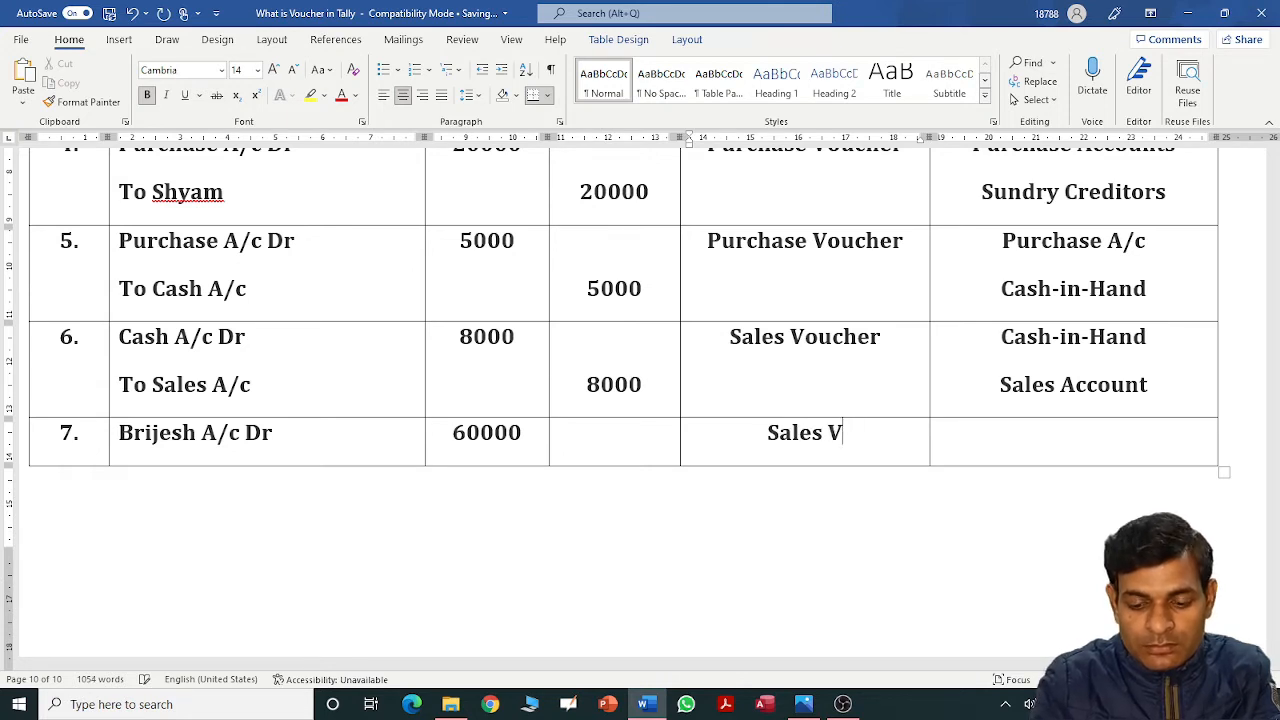
{"action": "type", "text": "u"}
{"action": "key", "text": "BackSpace"}
{"action": "type", "text": "oucer"}
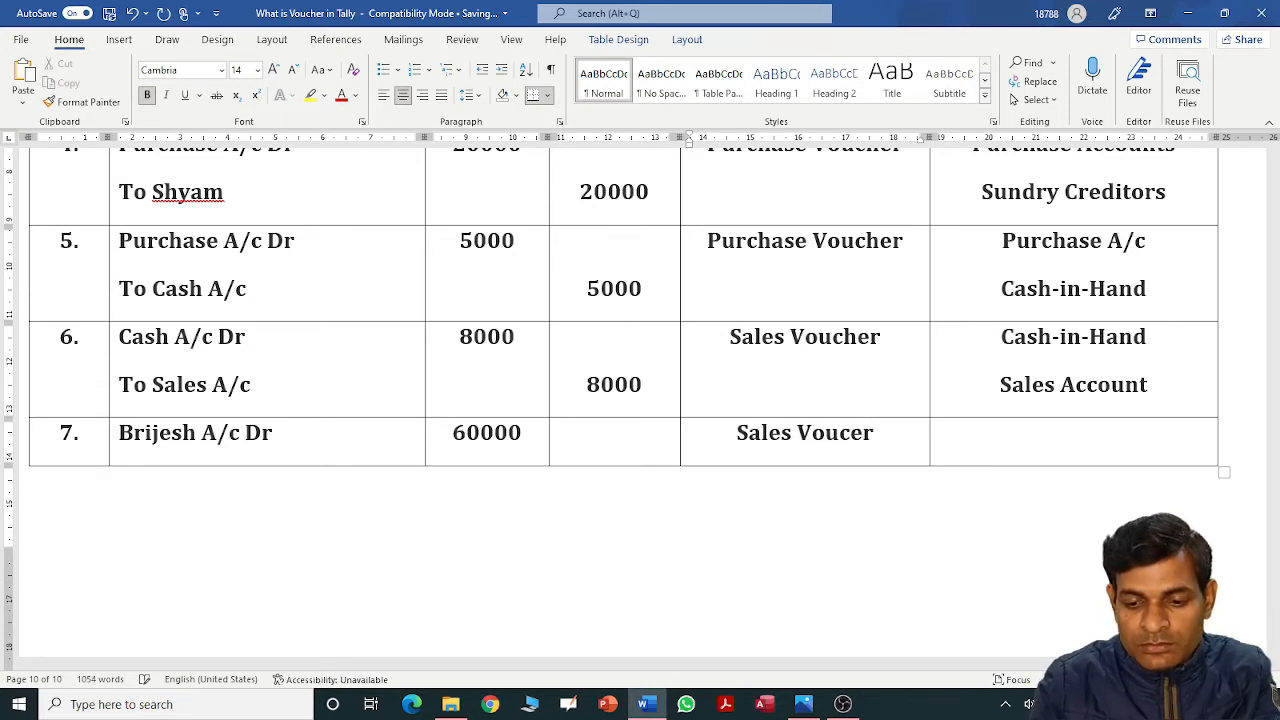
{"action": "key", "text": "shift+Home"}
{"action": "key", "text": "Right"}
{"action": "key", "text": "Left"}
{"action": "key", "text": "Left"}
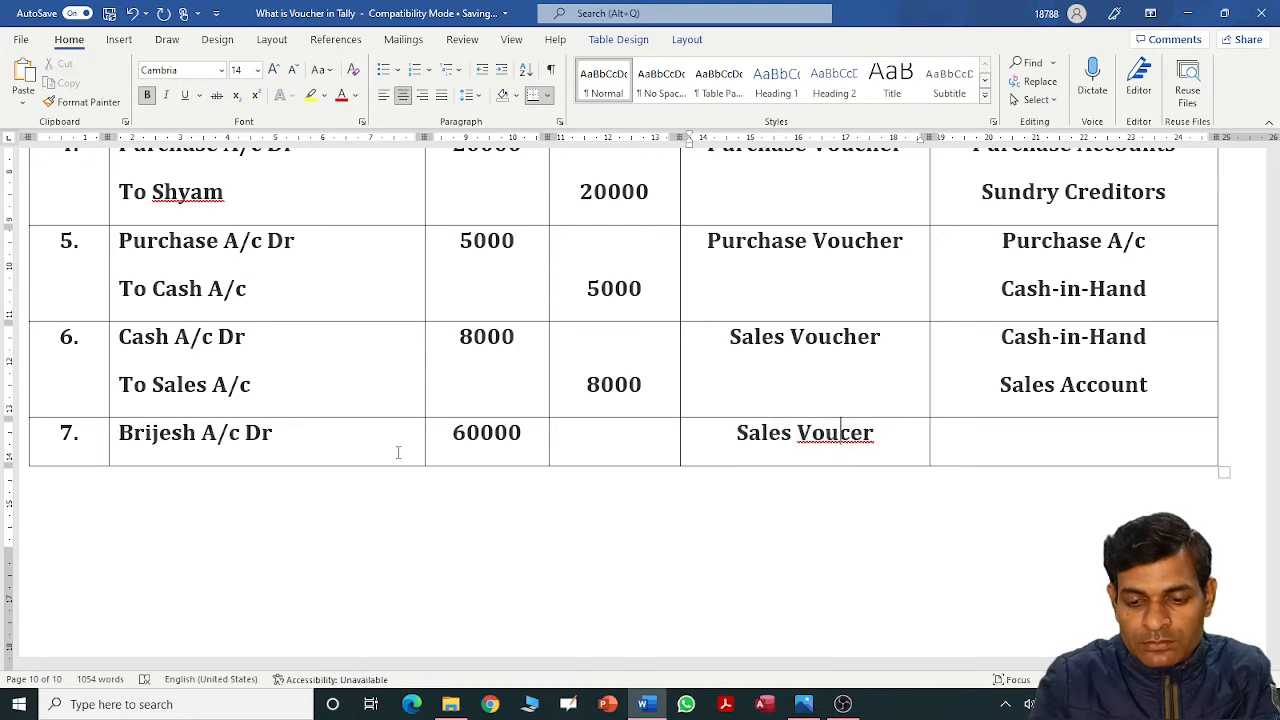
{"action": "type", "text": "h"}
Enter Sundry Debtors as row 7's ledger group, fixing the extra 'n'.
{"action": "key", "text": "Tab"}
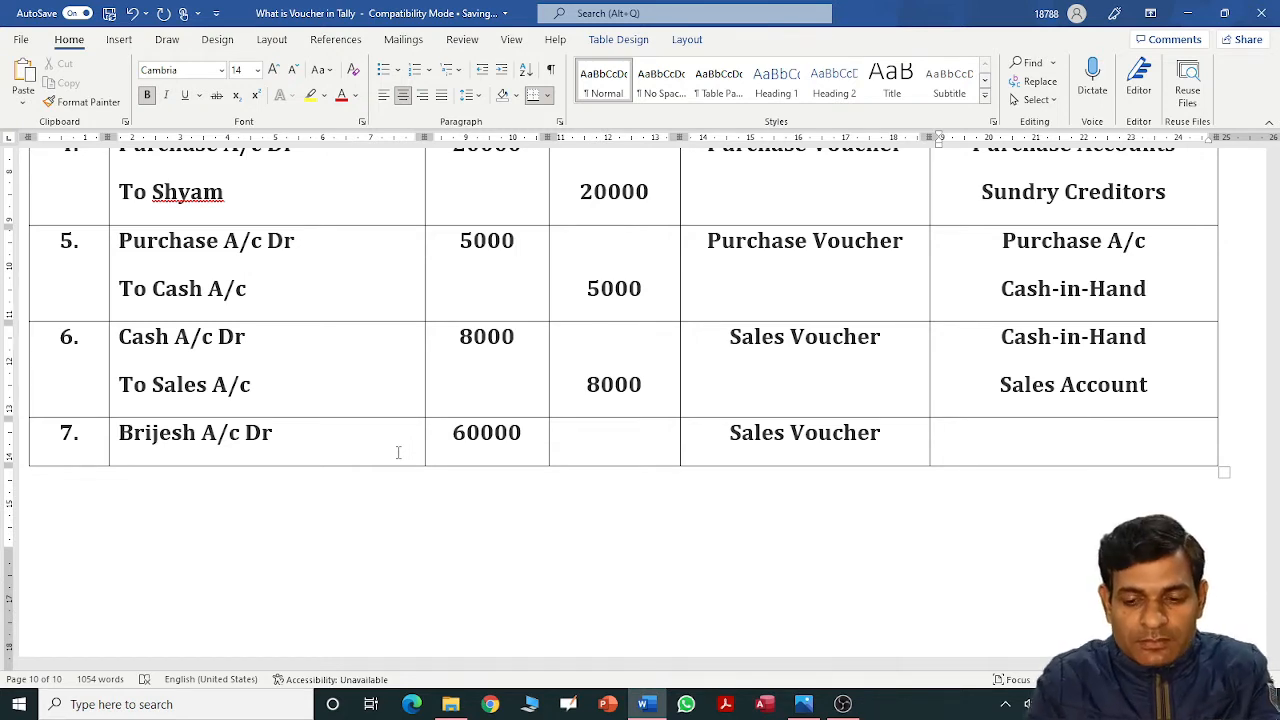
{"action": "type", "text": "Sun"}
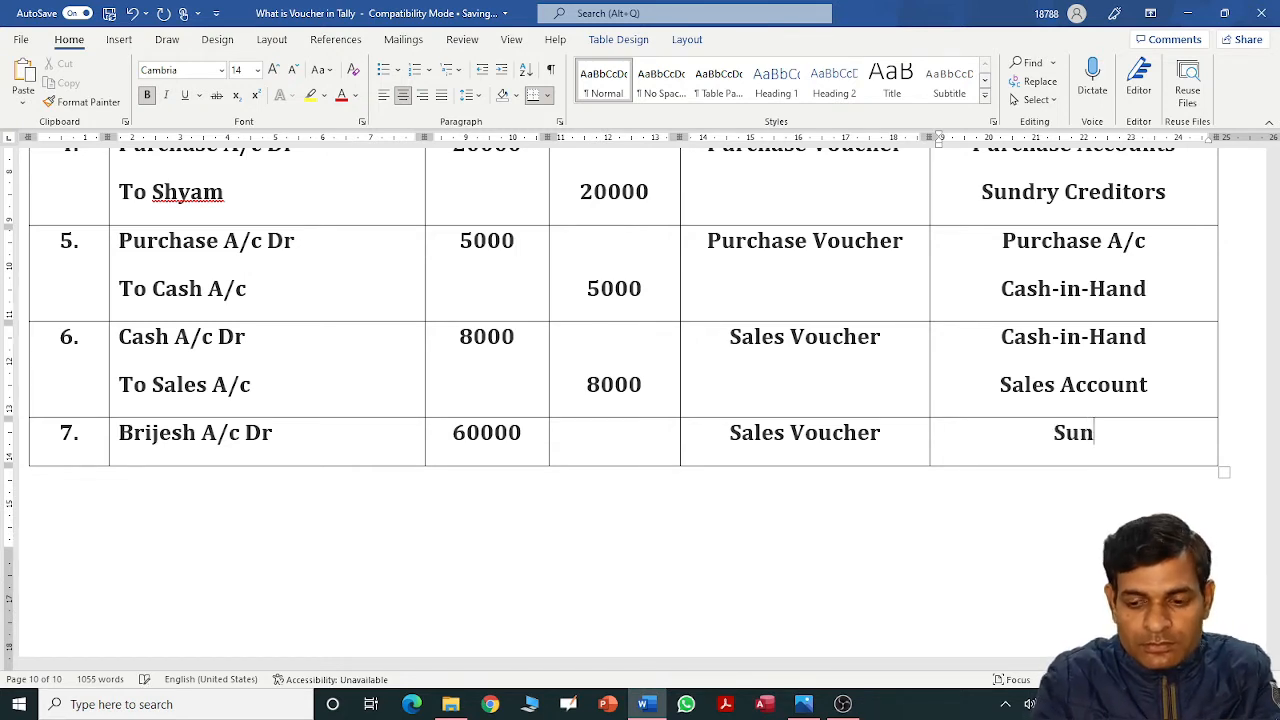
{"action": "type", "text": "ndry De"}
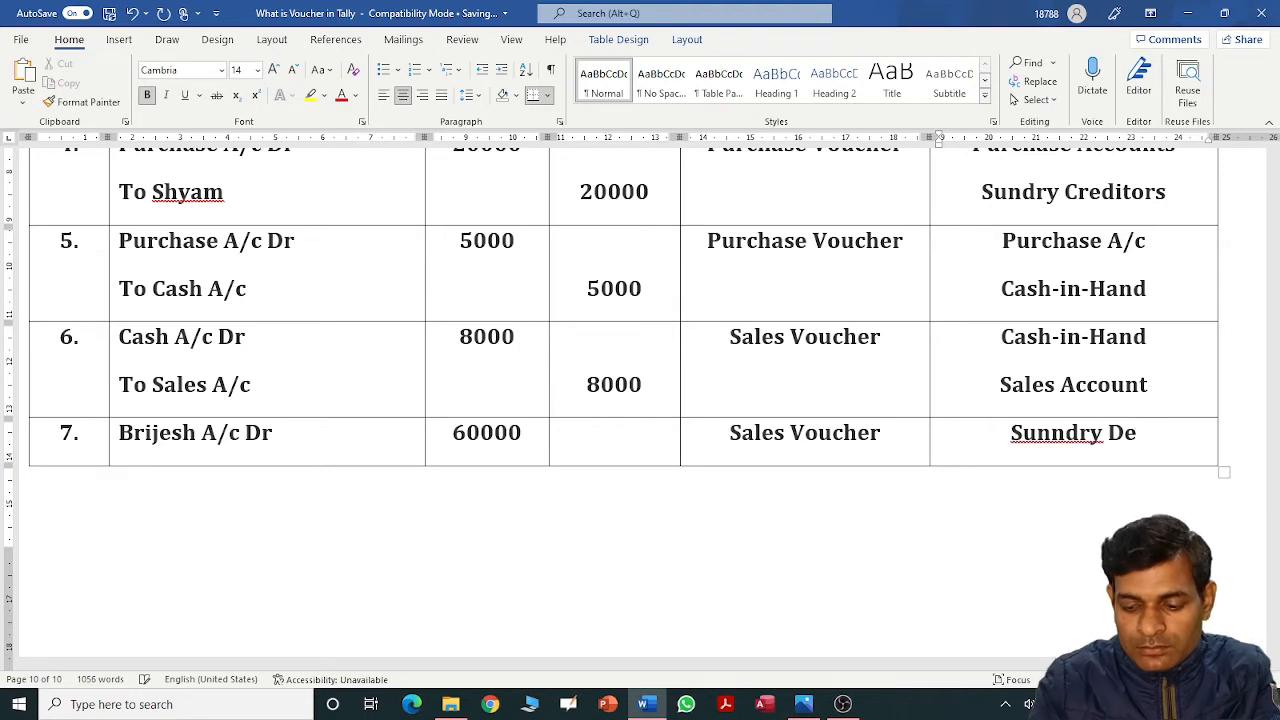
{"action": "key", "text": "Left"}
{"action": "key", "text": "Left"}
{"action": "key", "text": "Left"}
{"action": "key", "text": "Left"}
{"action": "key", "text": "Left"}
{"action": "key", "text": "Left"}
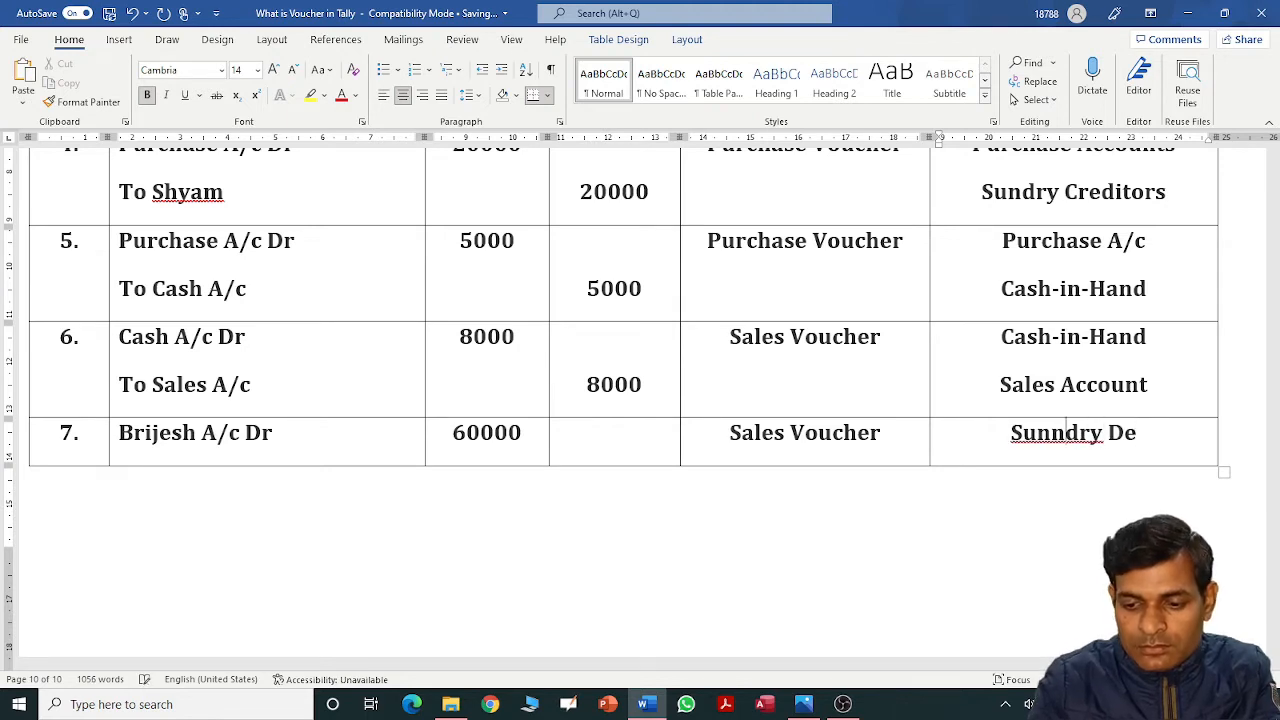
{"action": "key", "text": "BackSpace"}
{"action": "key", "text": "Right"}
{"action": "key", "text": "Right"}
{"action": "key", "text": "Right"}
{"action": "key", "text": "Right"}
{"action": "key", "text": "Right"}
{"action": "key", "text": "Right"}
{"action": "type", "text": "btors"}
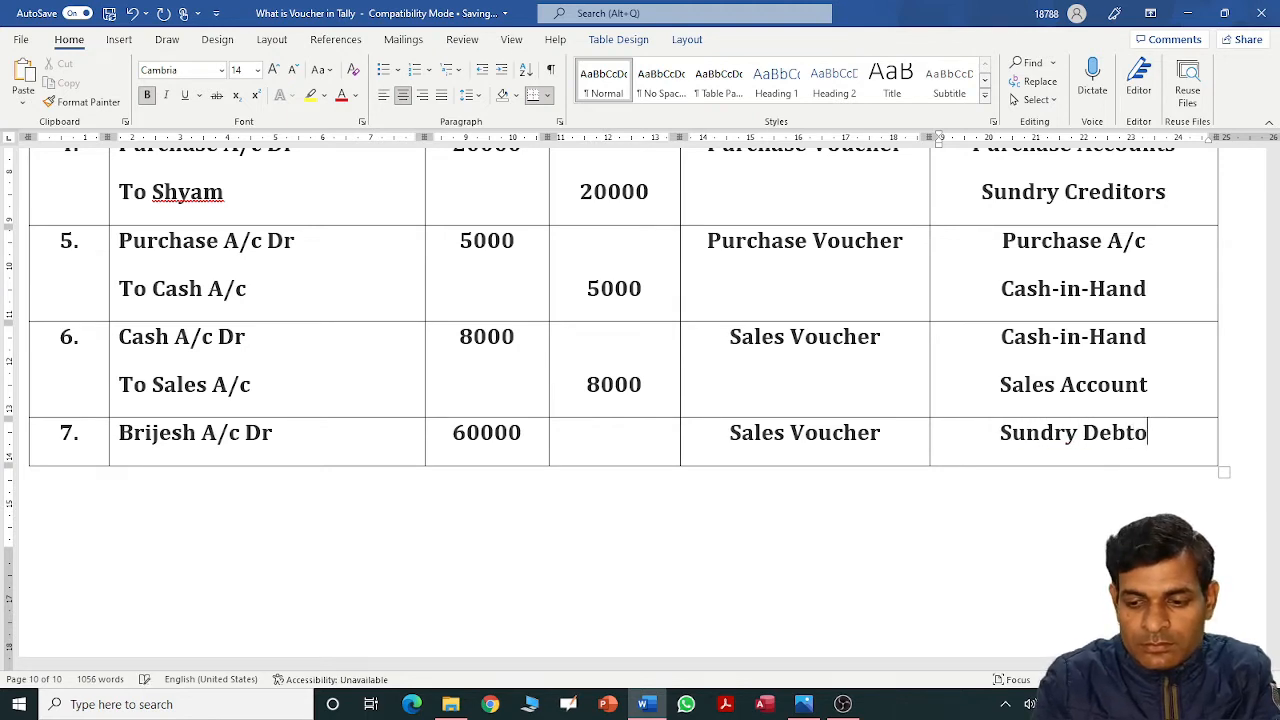
Add the credit line To Sales A/c with a 60000 credit and Sales Account.
{"action": "left_click", "coordinate": [307, 432]}
{"action": "key", "text": "Return"}
{"action": "type", "text": "To"}
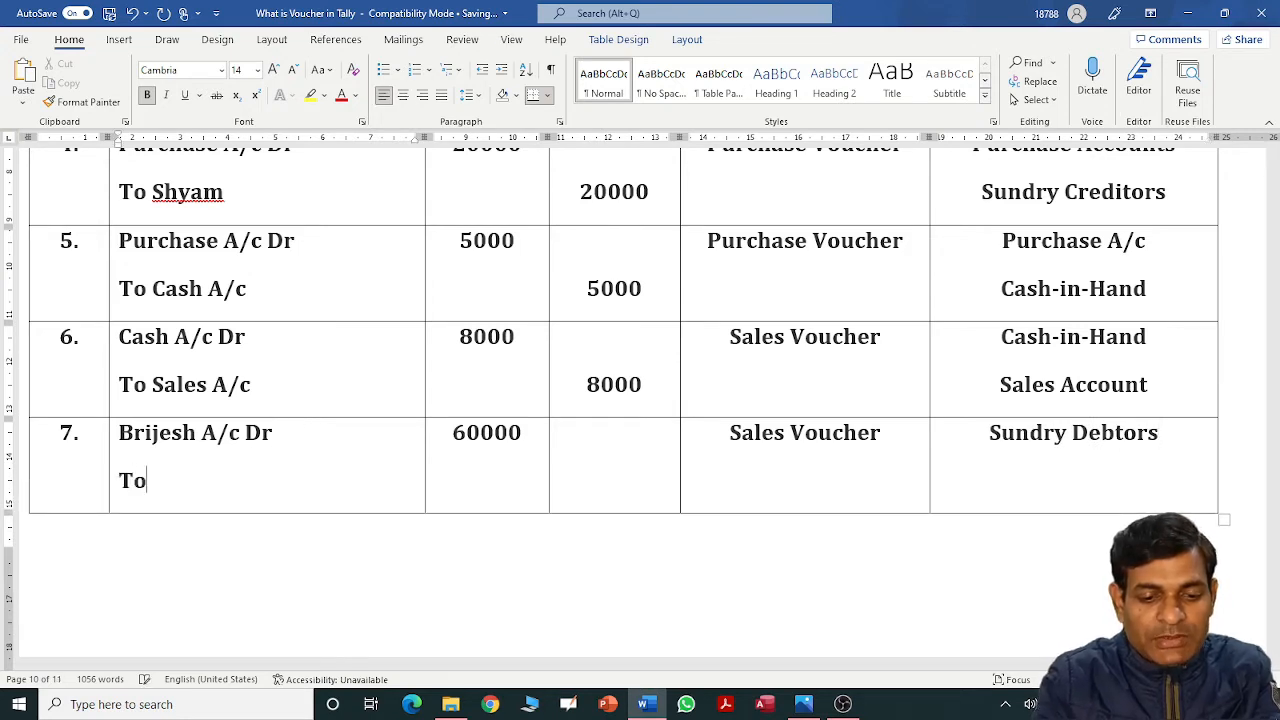
{"action": "type", "text": " Sales A/c"}
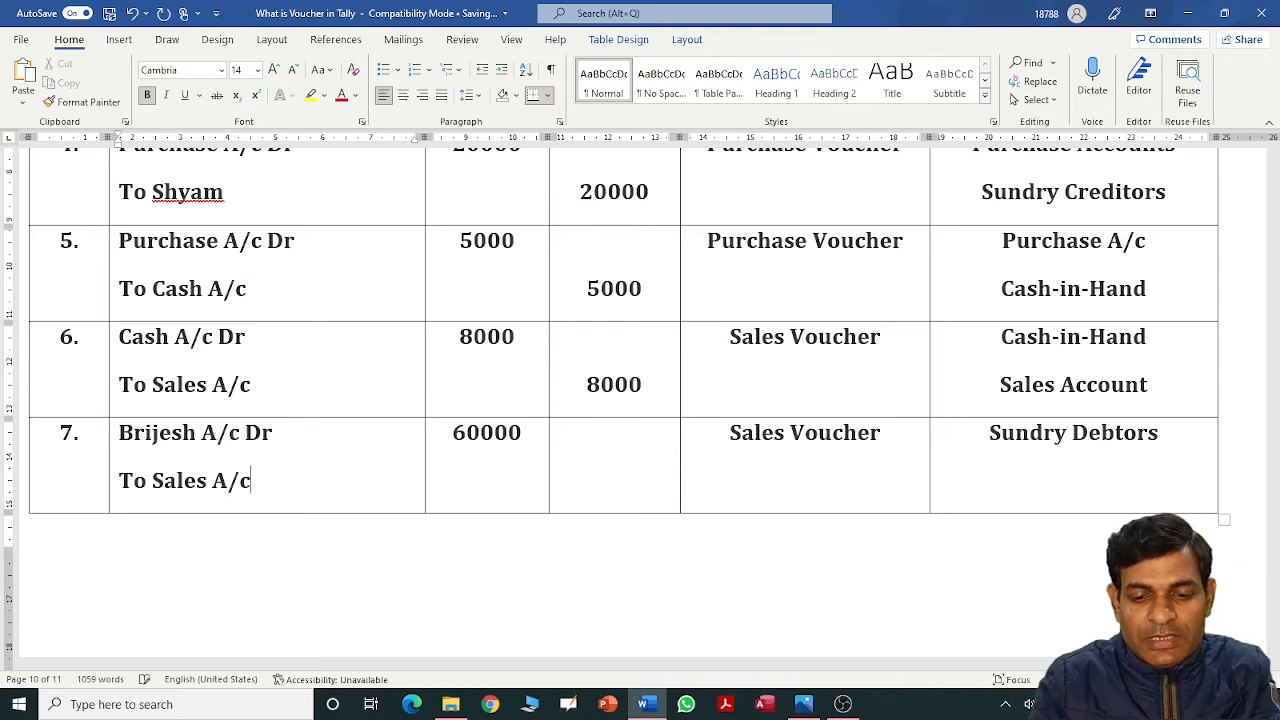
{"action": "key", "text": "Tab"}
{"action": "key", "text": "Tab"}
{"action": "key", "text": "Return"}
{"action": "type", "text": "60000"}
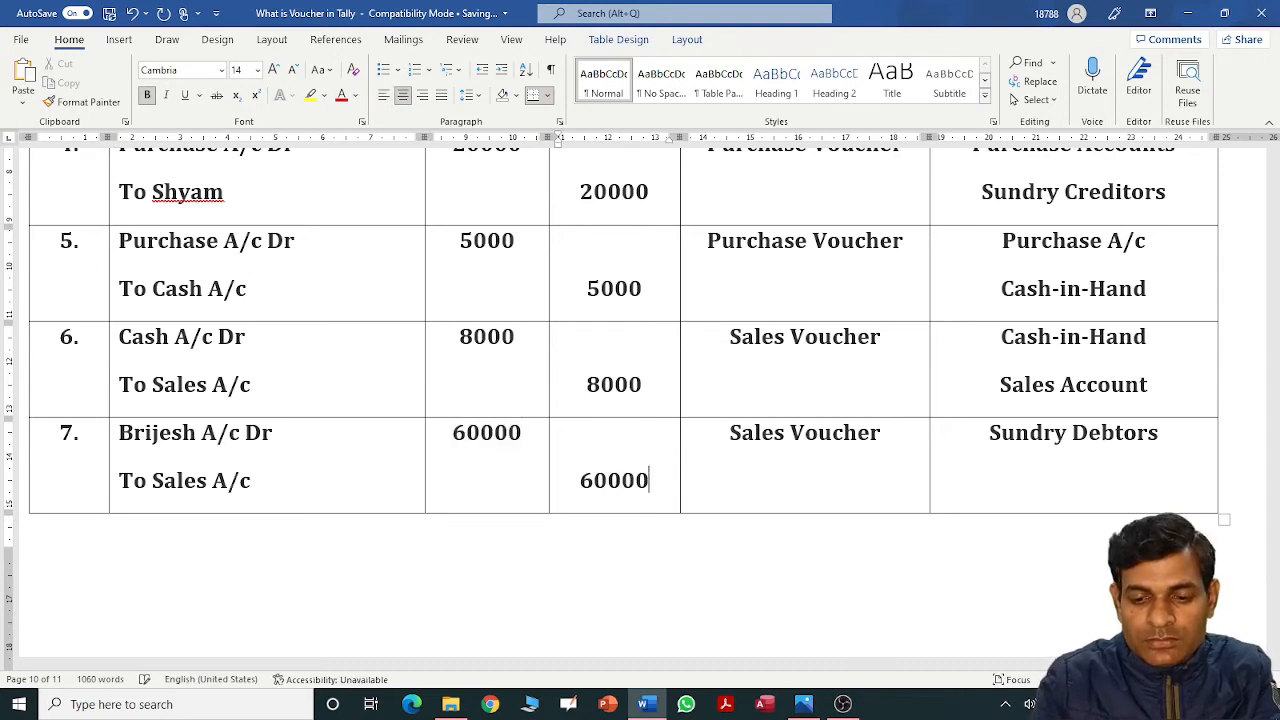
{"action": "key", "text": "Tab"}
{"action": "key", "text": "Tab"}
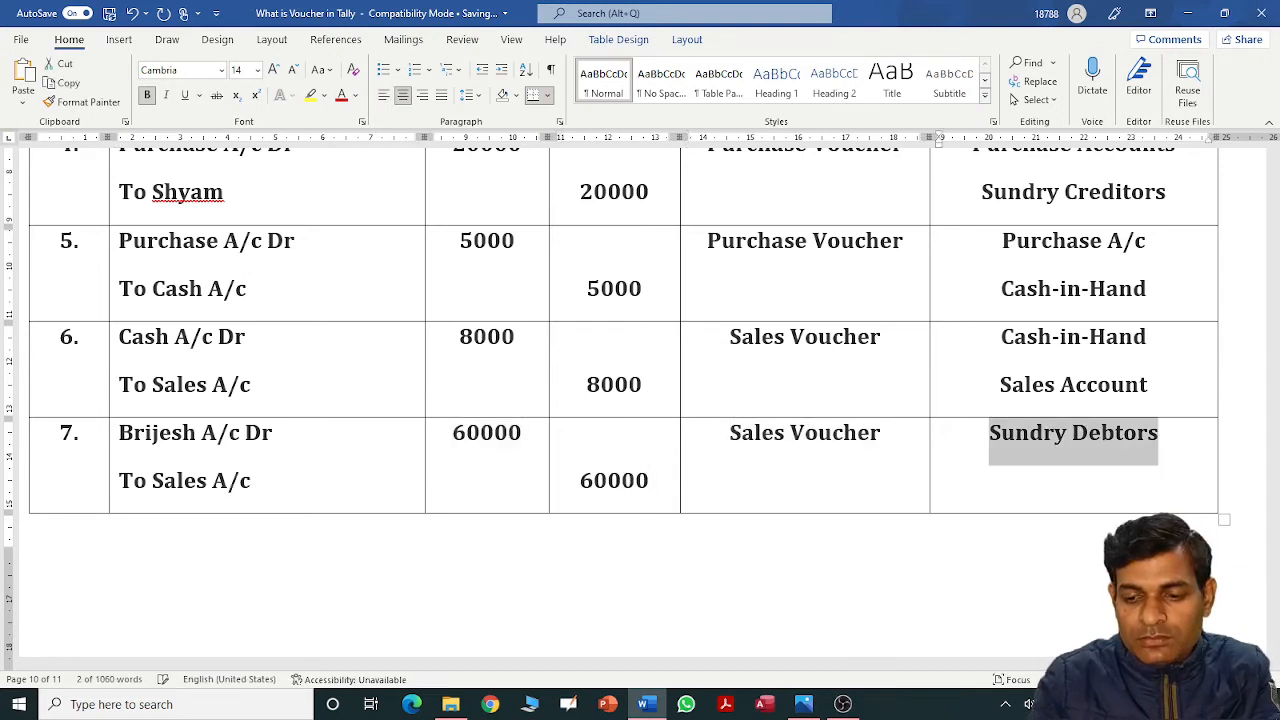
{"action": "key", "text": "End"}
{"action": "key", "text": "Return"}
{"action": "type", "text": "Sale"}
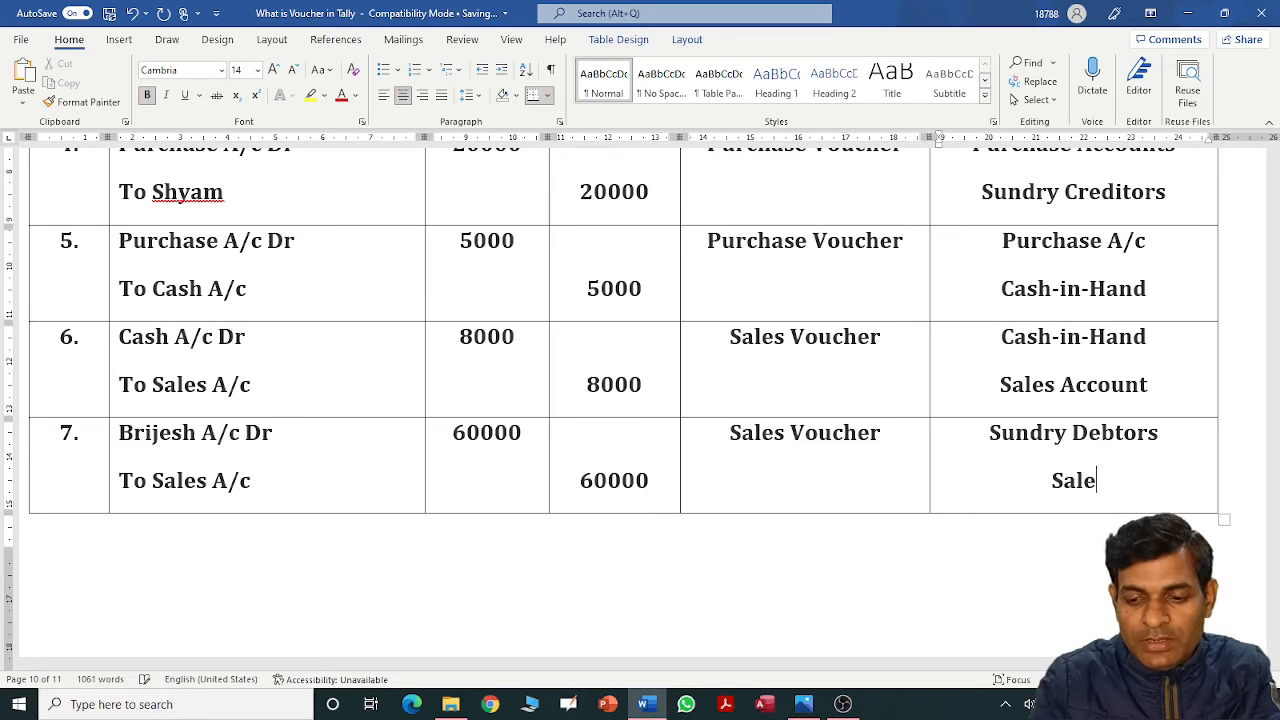
{"action": "type", "text": "s Account"}
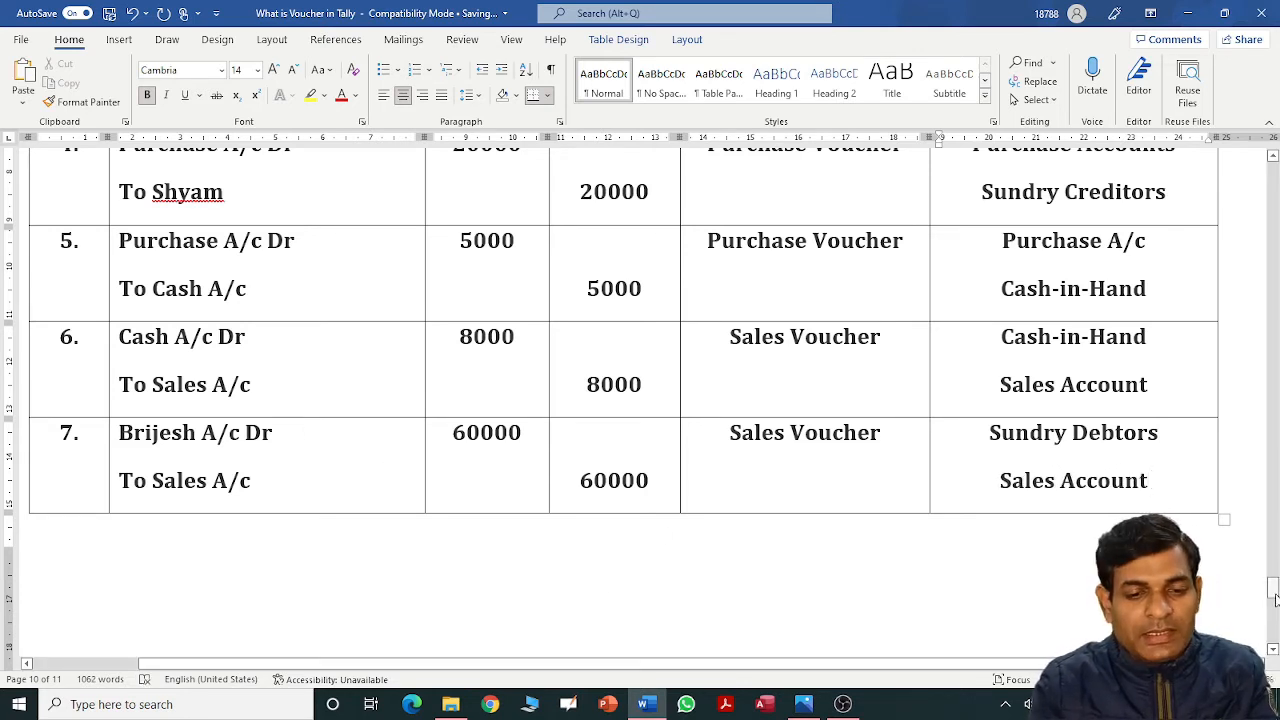
{"action": "left_click_drag", "start_coordinate": [1273, 590], "coordinate": [1273, 543]}
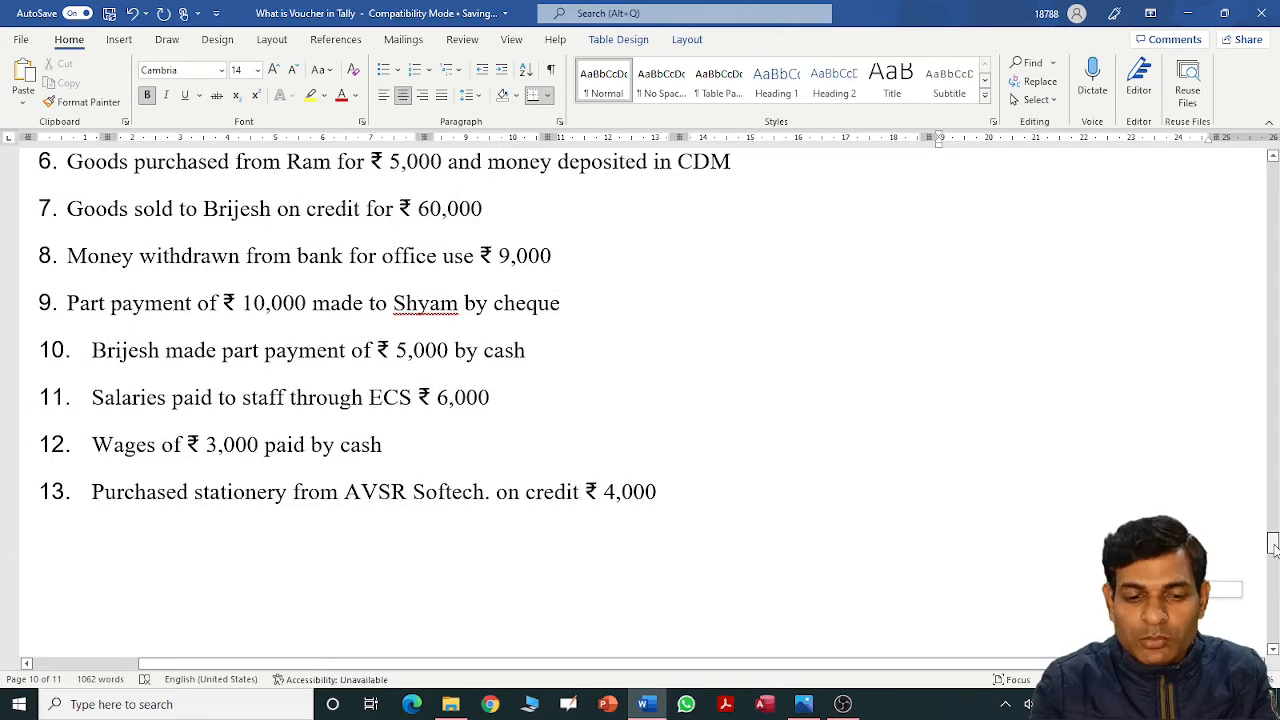
{"action": "left_click_drag", "start_coordinate": [1273, 545], "coordinate": [1274, 598]}
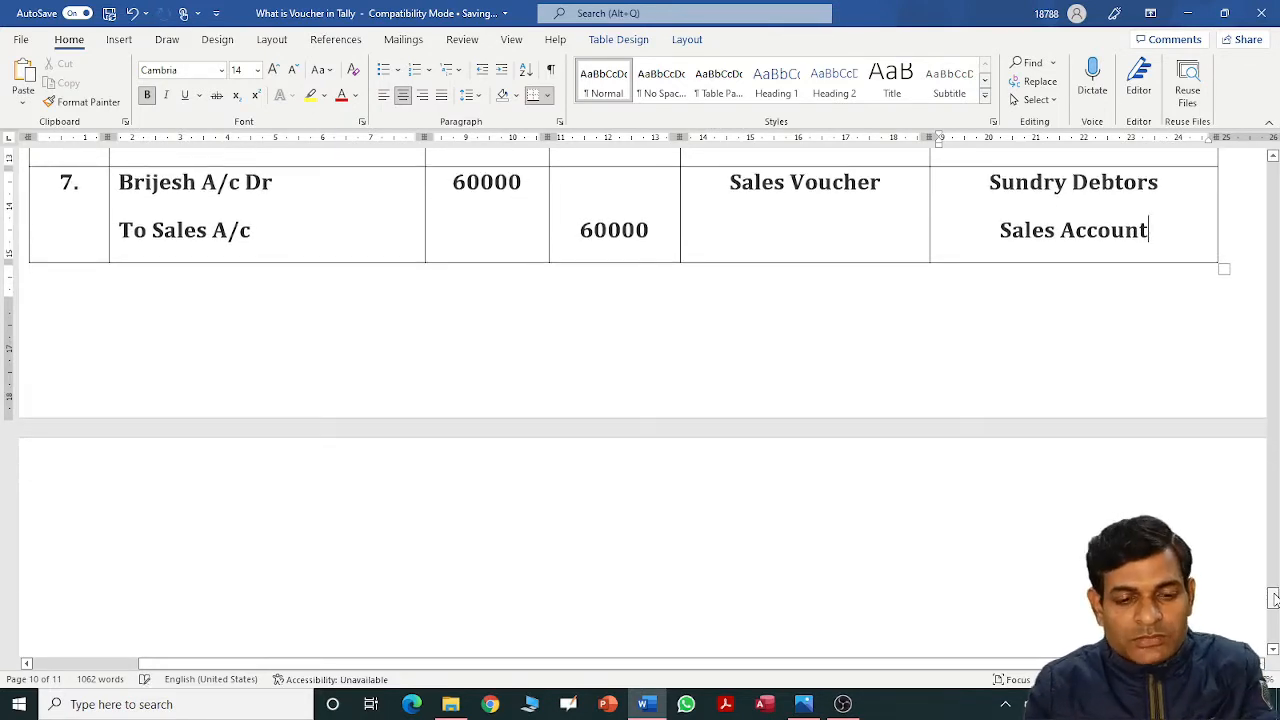
Add row 8 with Cash A/c Dr, 9000 debit, Contra voucher and Cash-in-Hand.
{"action": "key", "text": "Tab"}
{"action": "type", "text": "8"}
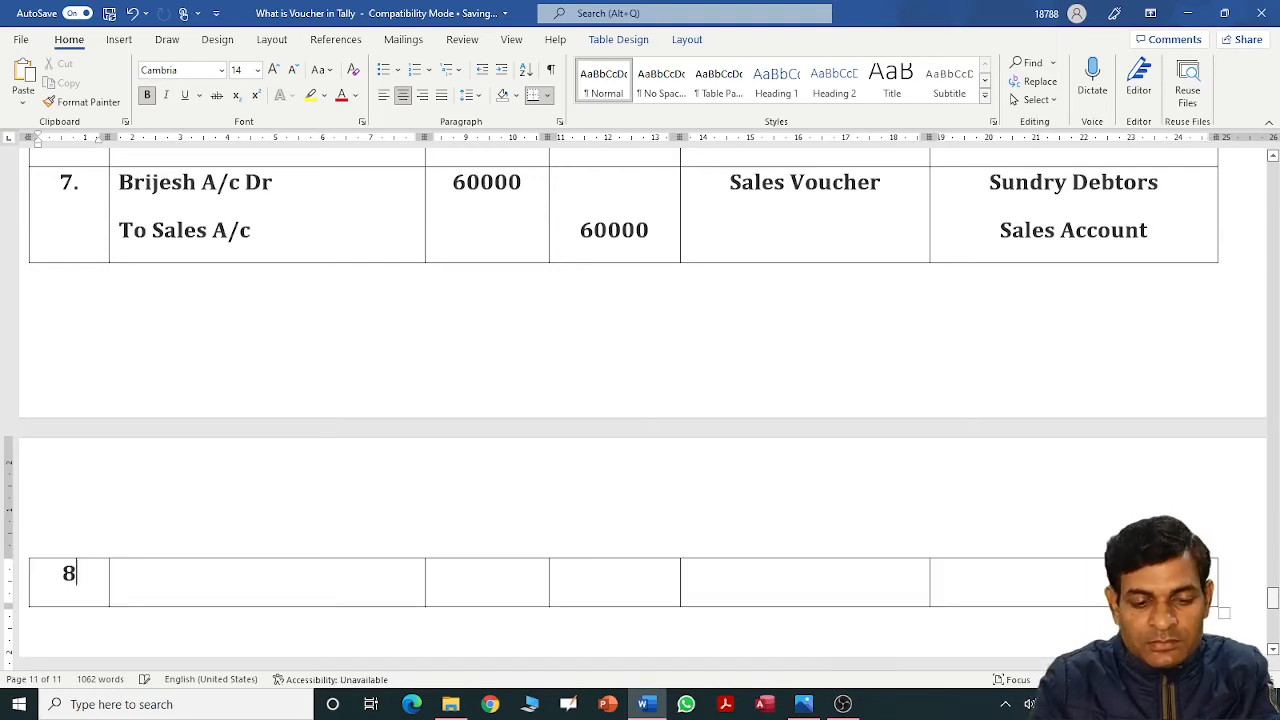
{"action": "type", "text": "."}
{"action": "key", "text": "Tab"}
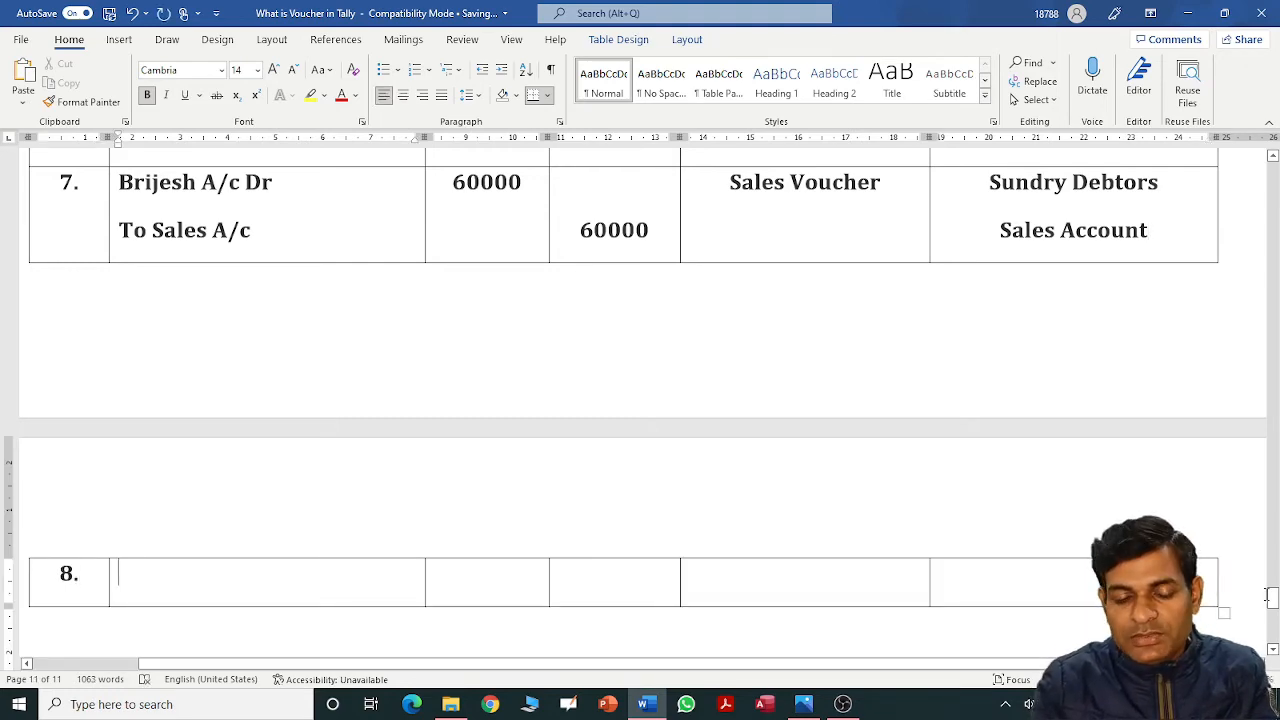
{"action": "mouse_move", "coordinate": [1272, 597]}
{"action": "left_mouse_down"}
{"action": "mouse_move", "coordinate": [1274, 541]}
{"action": "mouse_move", "coordinate": [1273, 610]}
{"action": "mouse_move", "coordinate": [1273, 598]}
{"action": "left_mouse_up"}
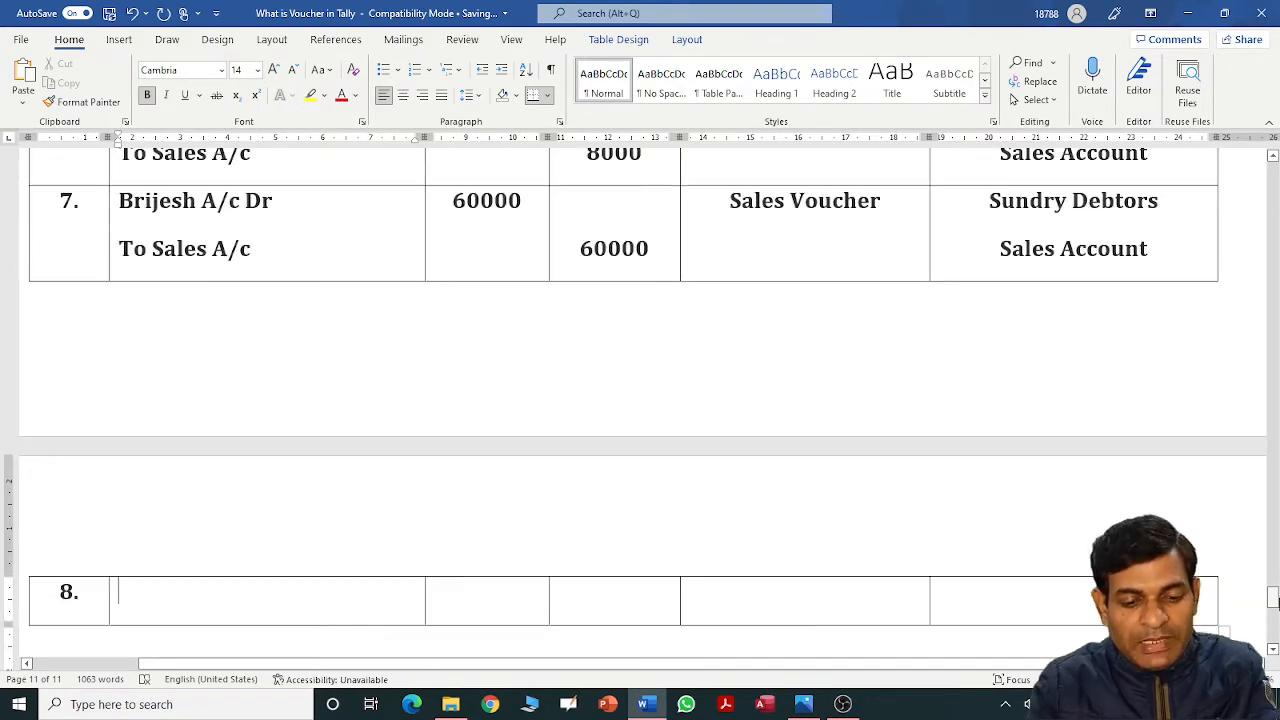
{"action": "type", "text": "Cash"}
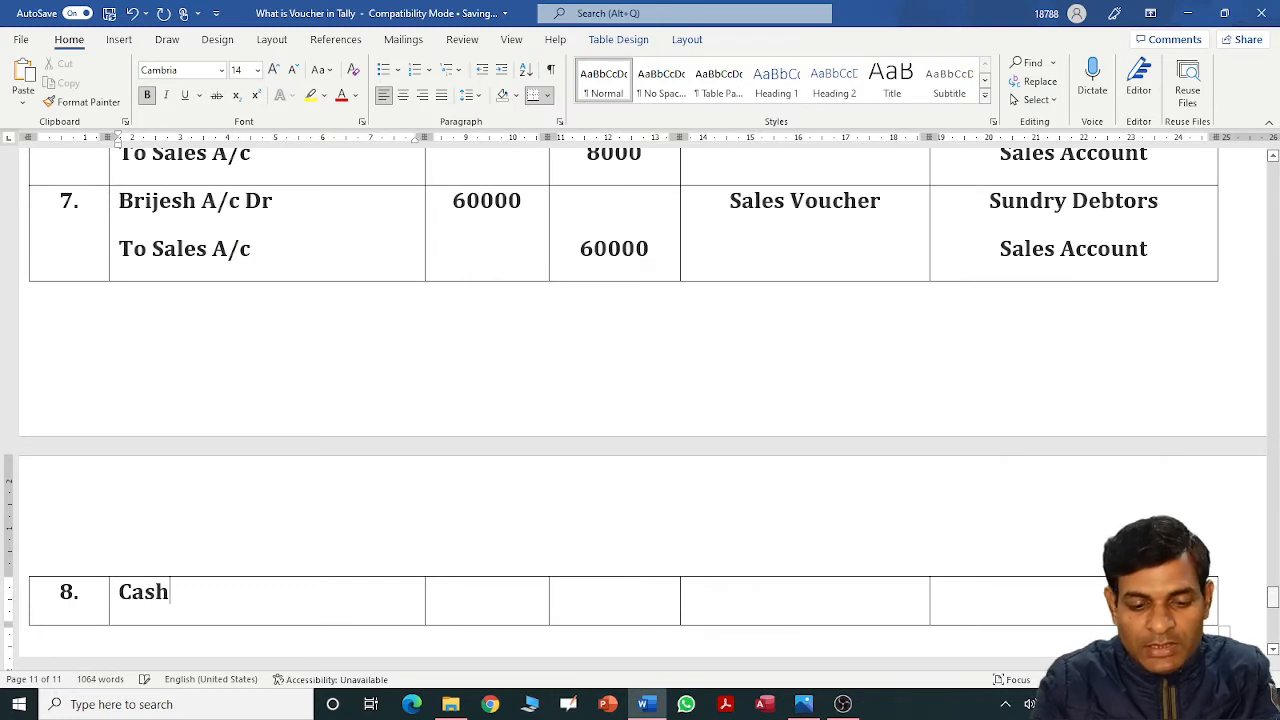
{"action": "type", "text": " A/c A"}
{"action": "key", "text": "BackSpace"}
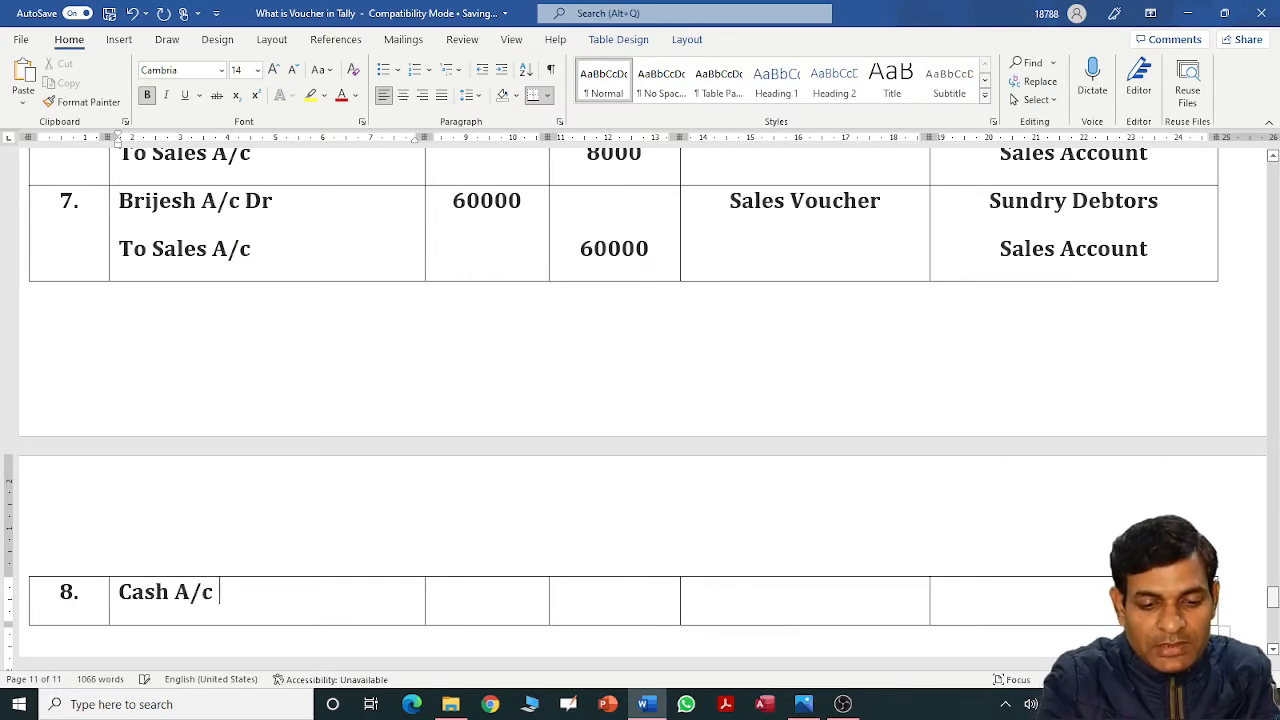
{"action": "type", "text": "Dr"}
{"action": "key", "text": "Tab"}
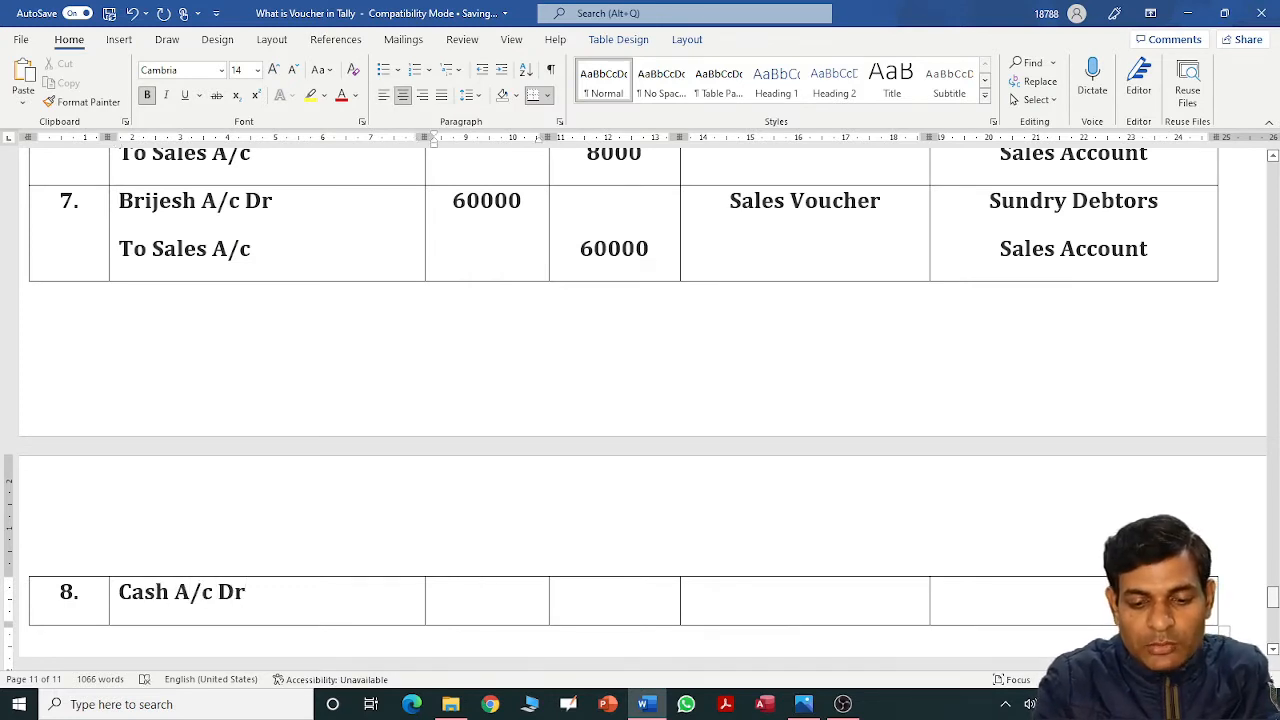
{"action": "type", "text": "9000"}
{"action": "key", "text": "Tab"}
{"action": "key", "text": "Tab"}
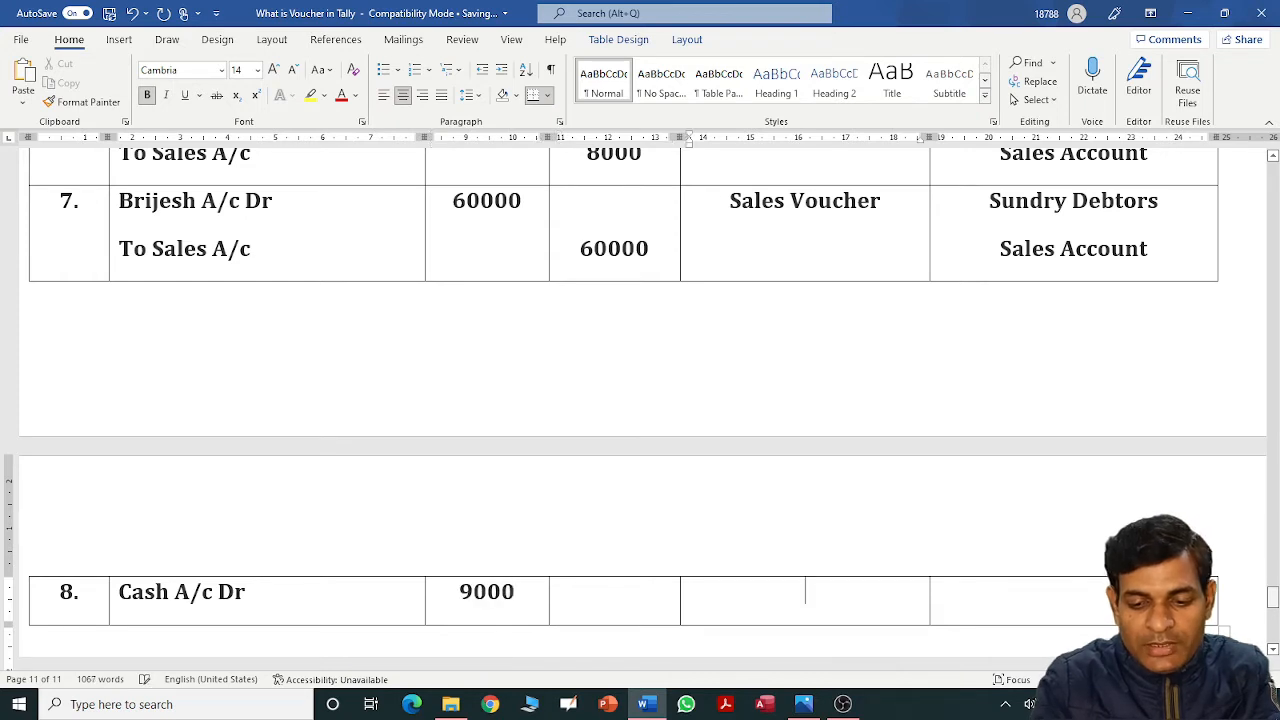
{"action": "type", "text": "Contr"}
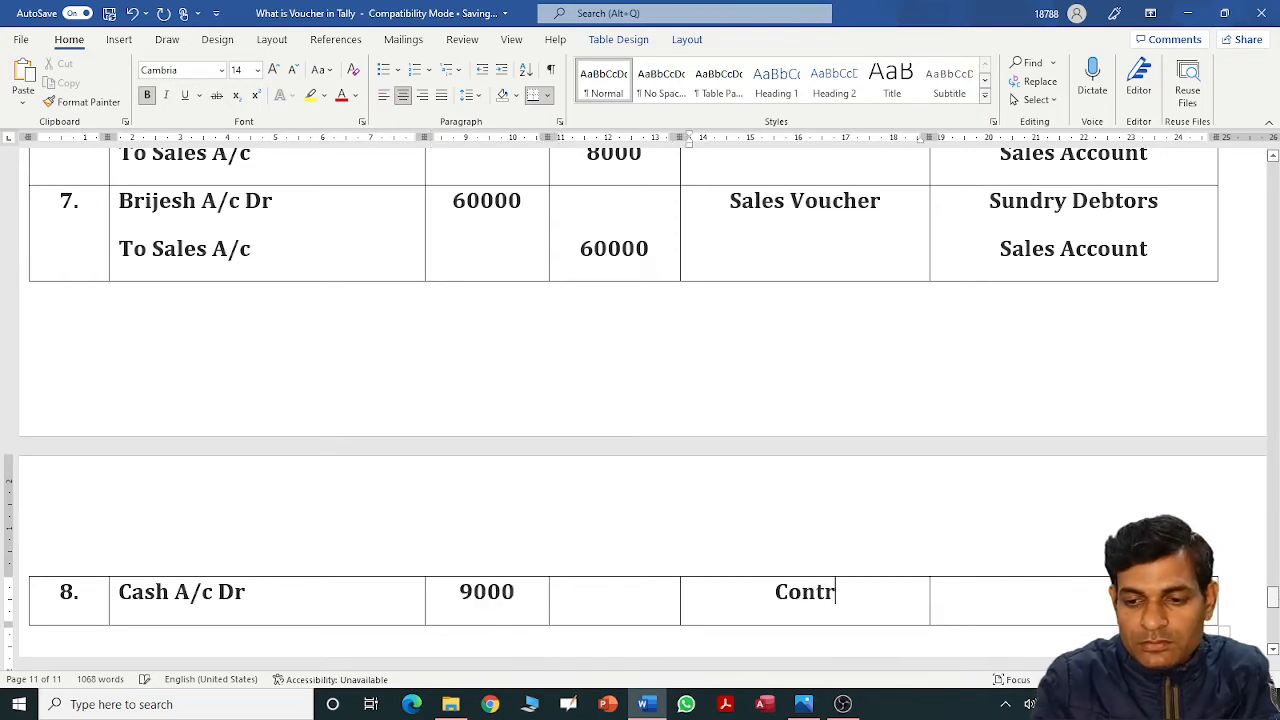
{"action": "type", "text": "a"}
{"action": "key", "text": "Tab"}
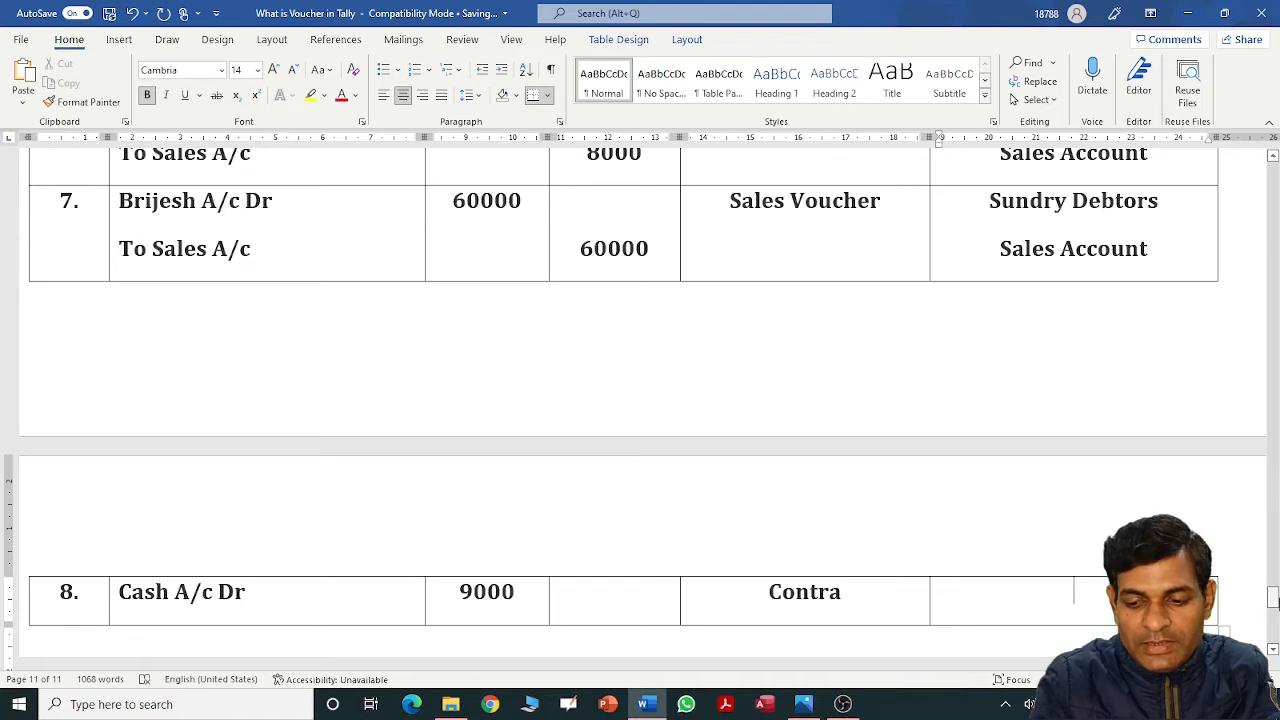
{"action": "type", "text": "Cash-in"}
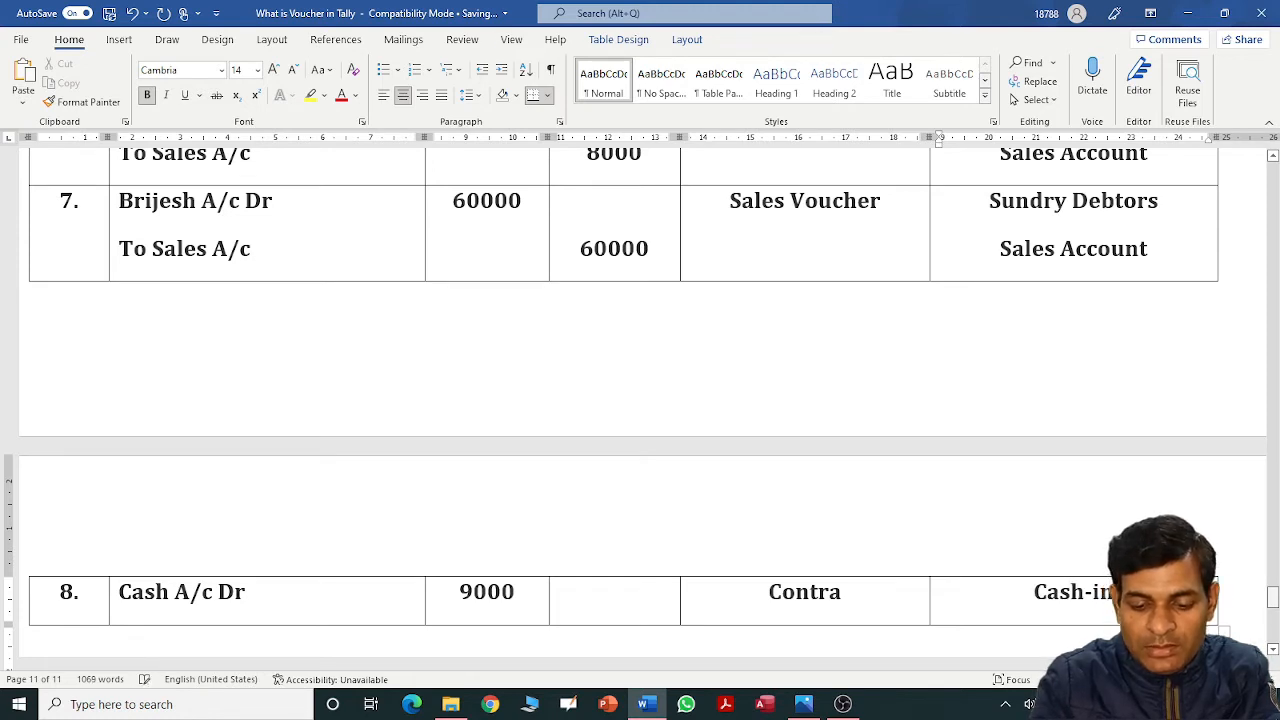
{"action": "type", "text": "-Hand"}
Add the credit line To Bank A/c with a 9000 credit and Bank Accounts group.
{"action": "key", "text": "shift+Tab"}
{"action": "key", "text": "shift+Tab"}
{"action": "key", "text": "shift+Tab"}
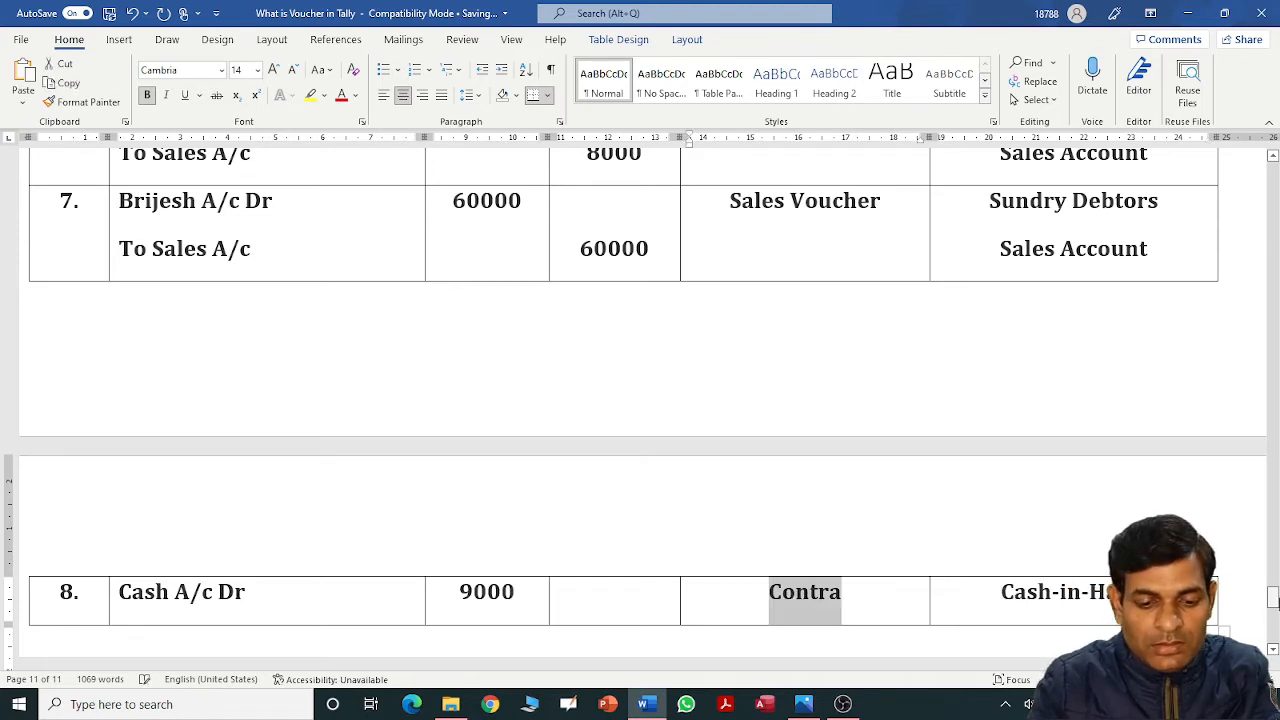
{"action": "key", "text": "shift+Tab"}
{"action": "key", "text": "End"}
{"action": "key", "text": "Return"}
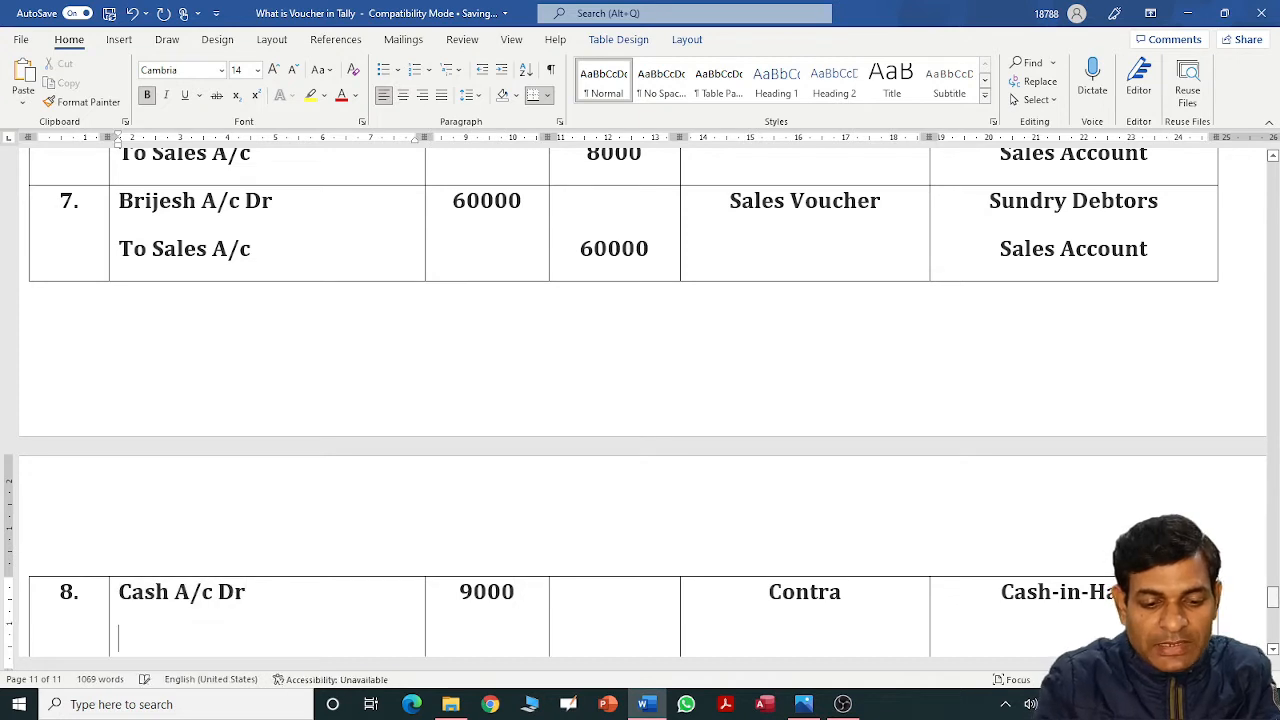
{"action": "type", "text": "To V"}
{"action": "key", "text": "BackSpace"}
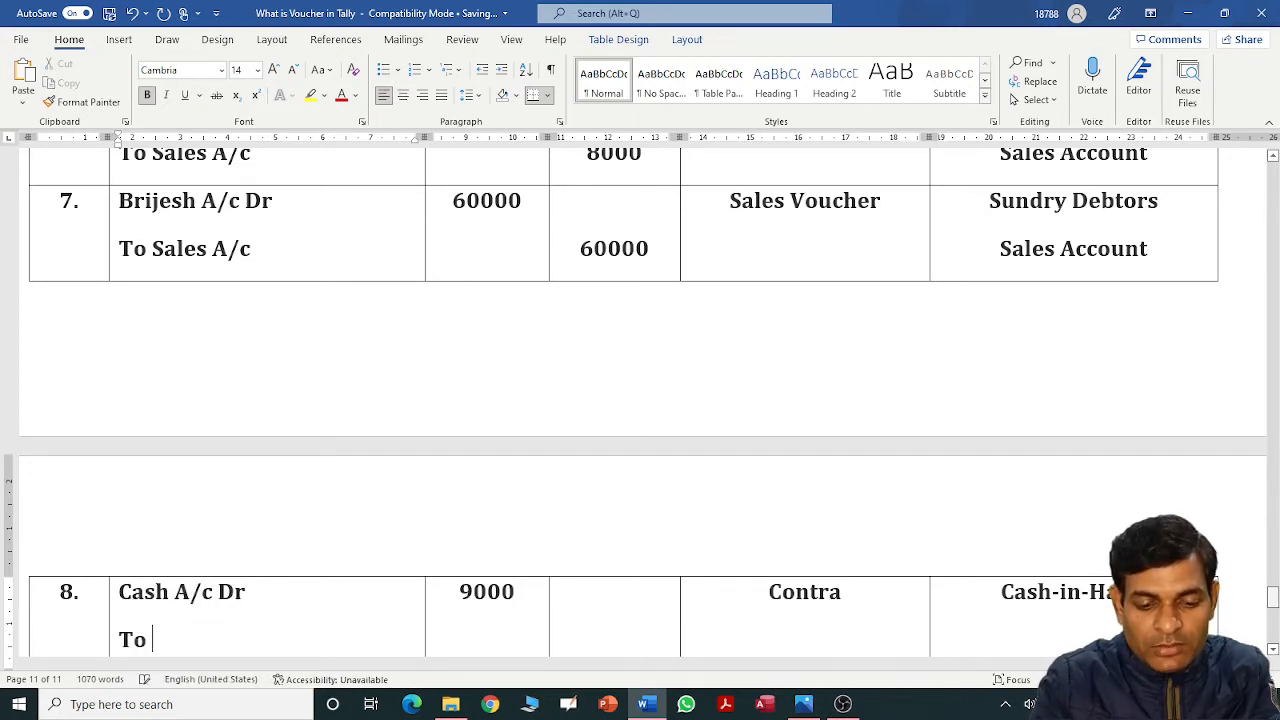
{"action": "type", "text": "Bank A/c"}
{"action": "key", "text": "Tab"}
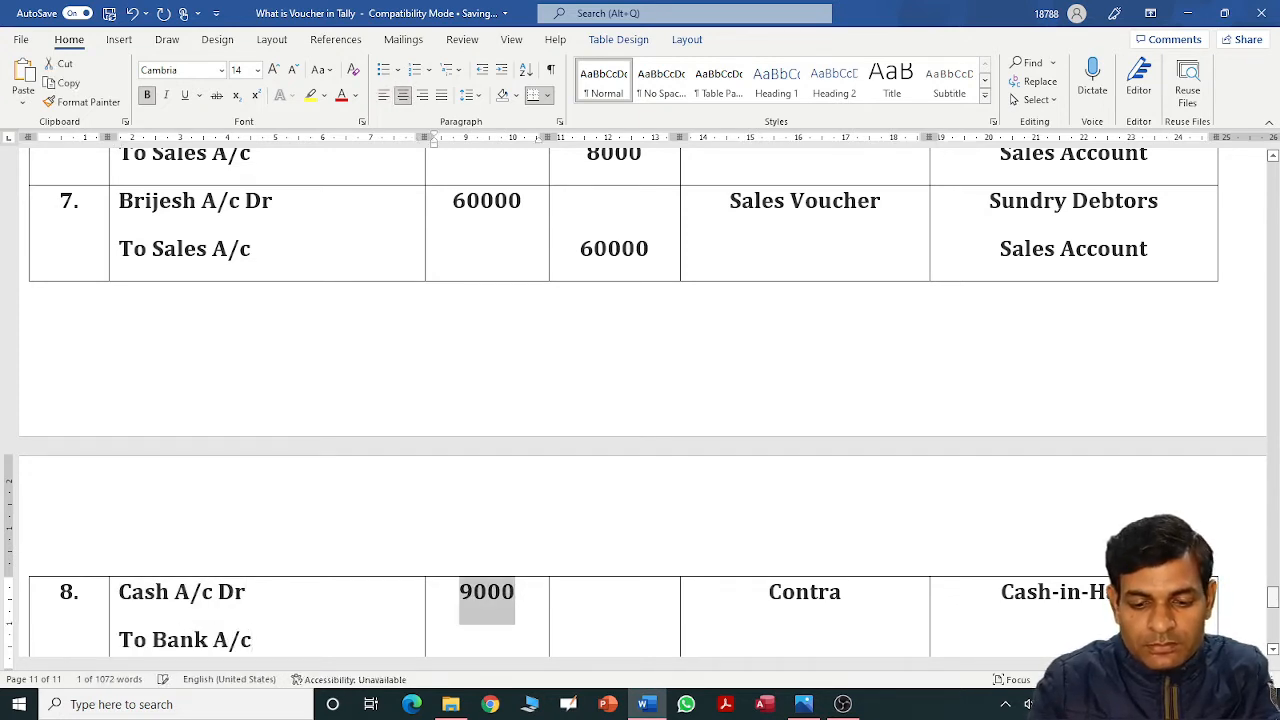
{"action": "key", "text": "Tab"}
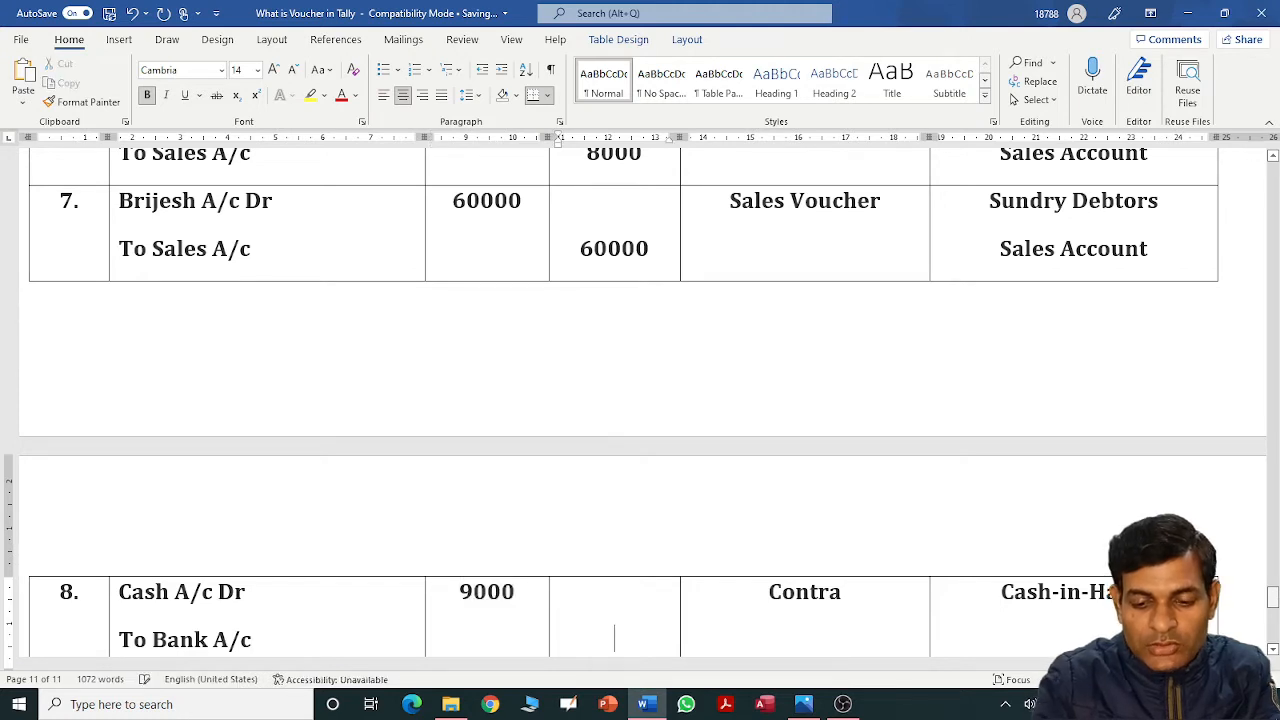
{"action": "type", "text": "9000"}
{"action": "key", "text": "Tab"}
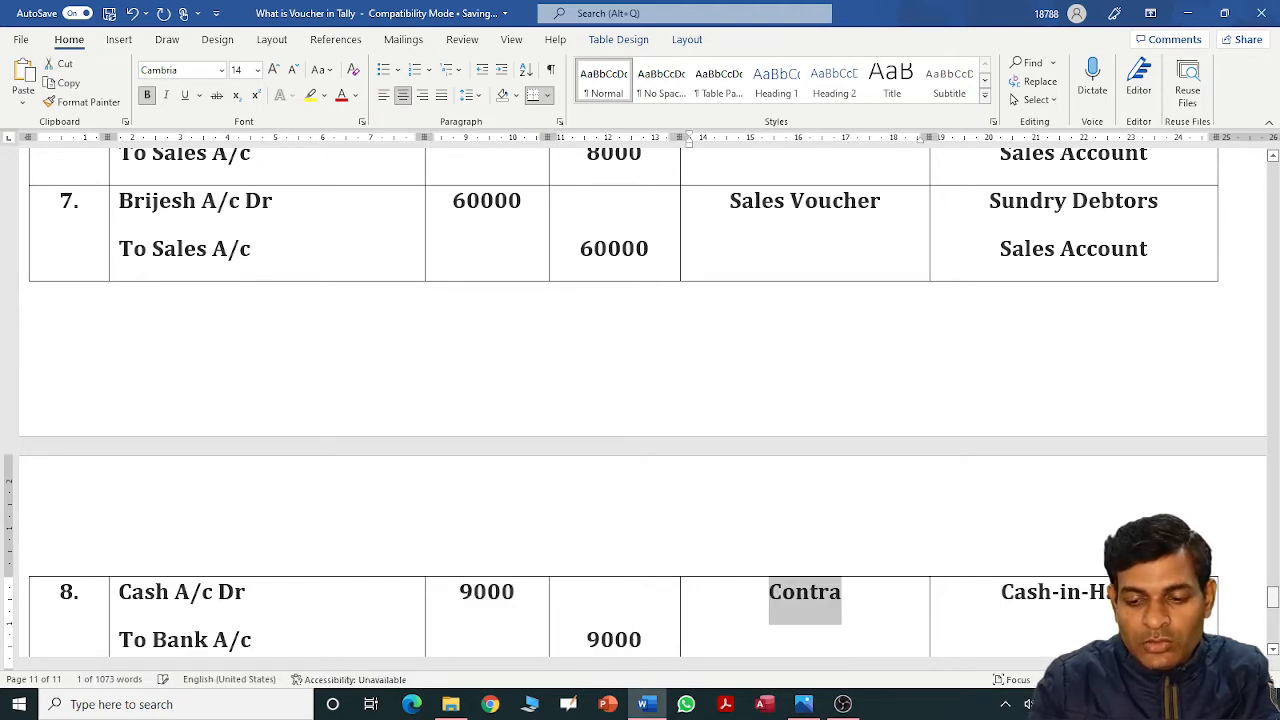
{"action": "key", "text": "Tab"}
{"action": "key", "text": "Right"}
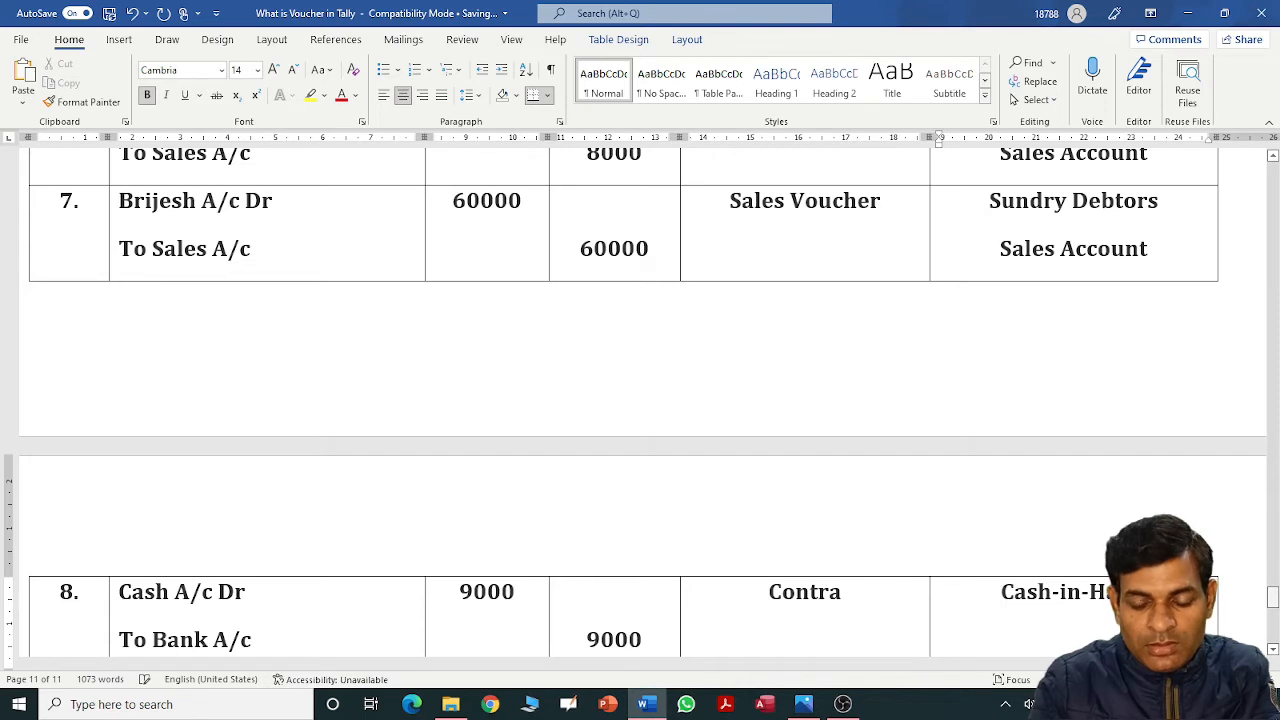
{"action": "type", "text": "Ba"}
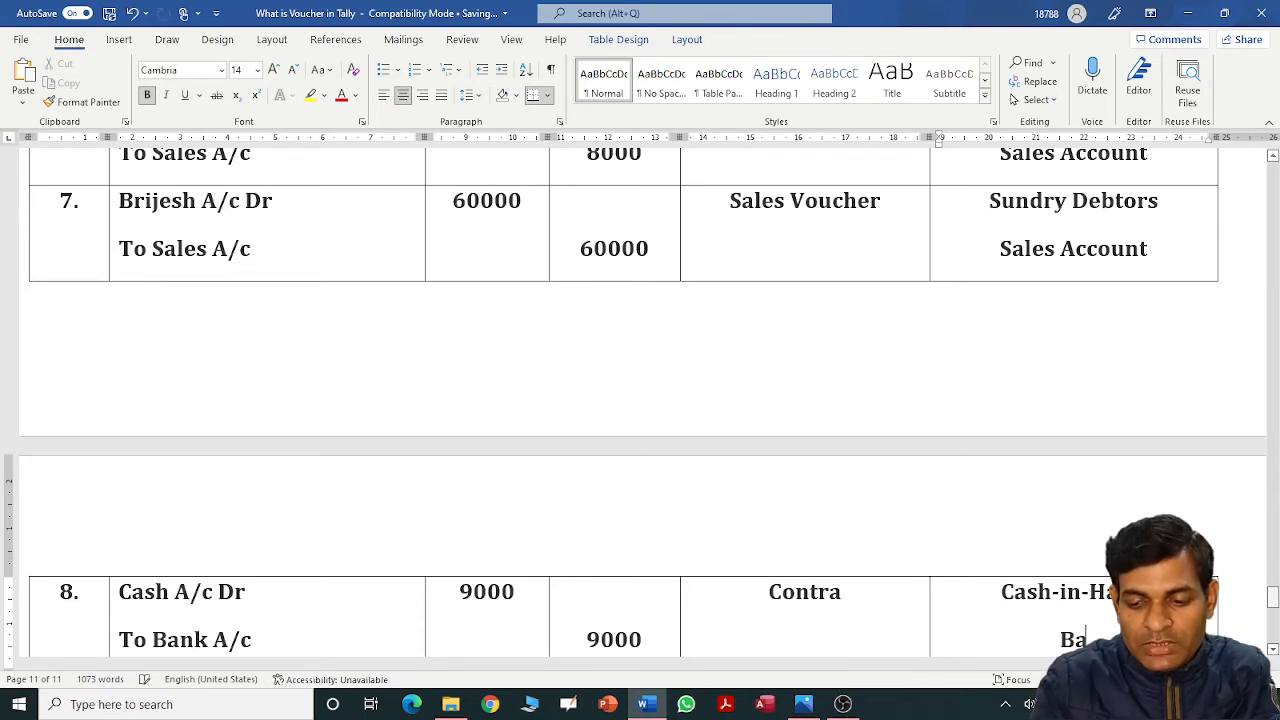
{"action": "type", "text": "nk Acco"}
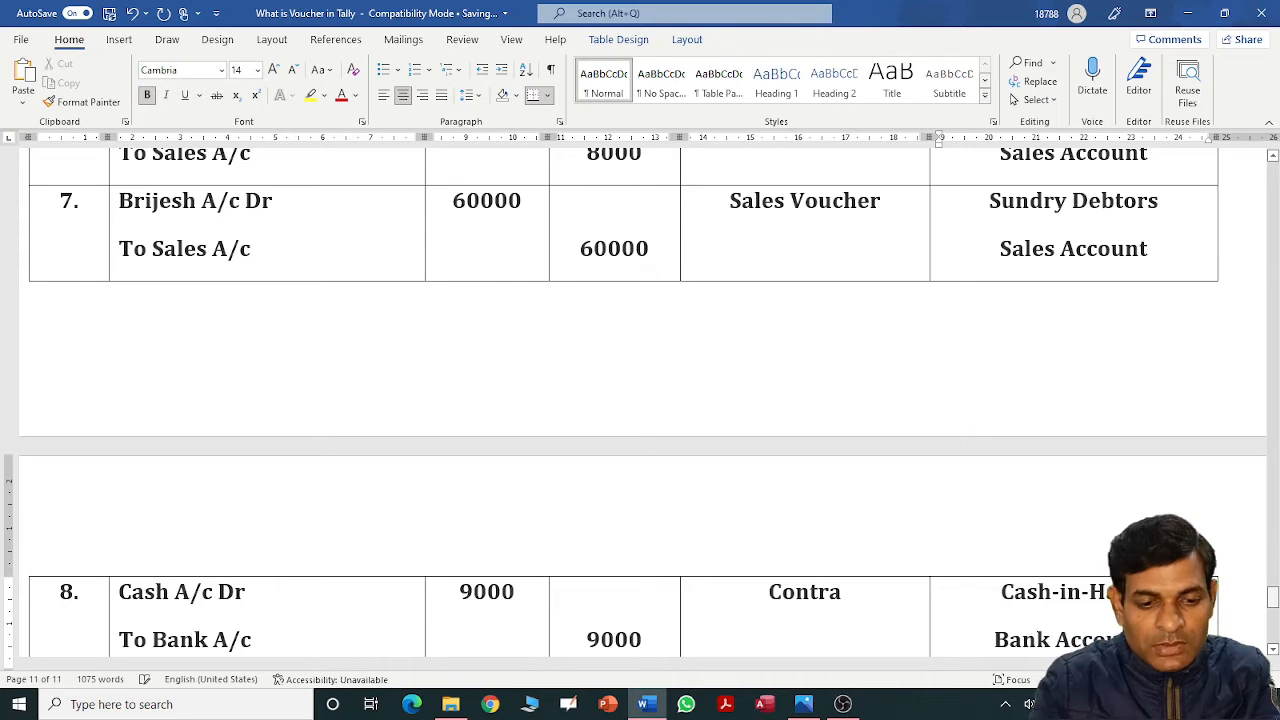
Add a new table row numbered '9.'.
{"action": "key", "text": "Tab"}
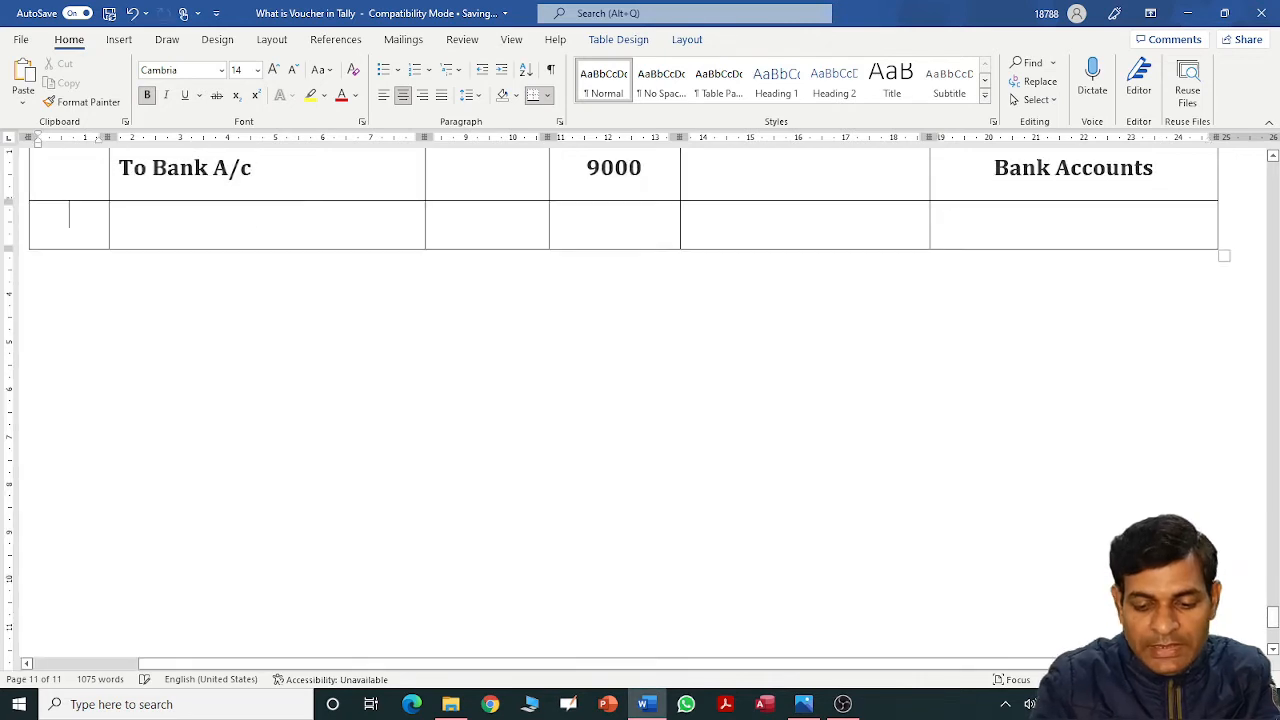
{"action": "type", "text": "9."}
{"action": "key", "text": "Tab"}
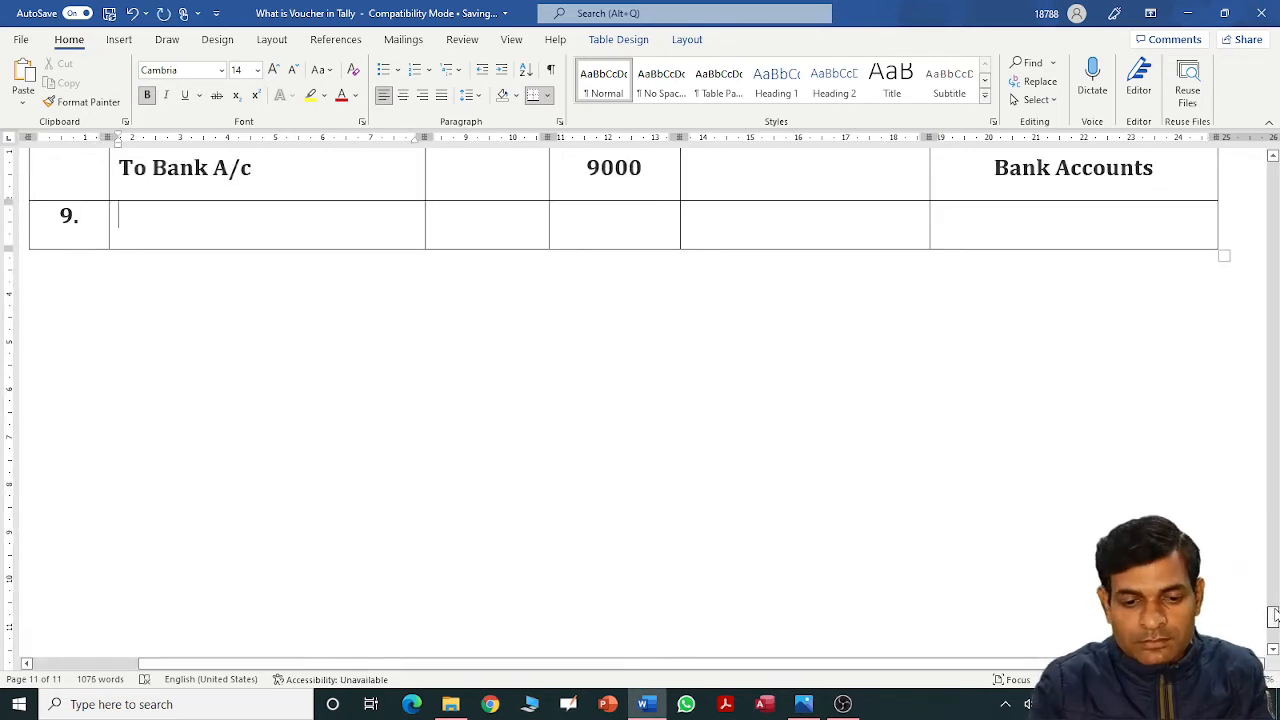
{"action": "scroll", "coordinate": [1272, 616], "scroll_direction": "up", "scroll_amount": 10}
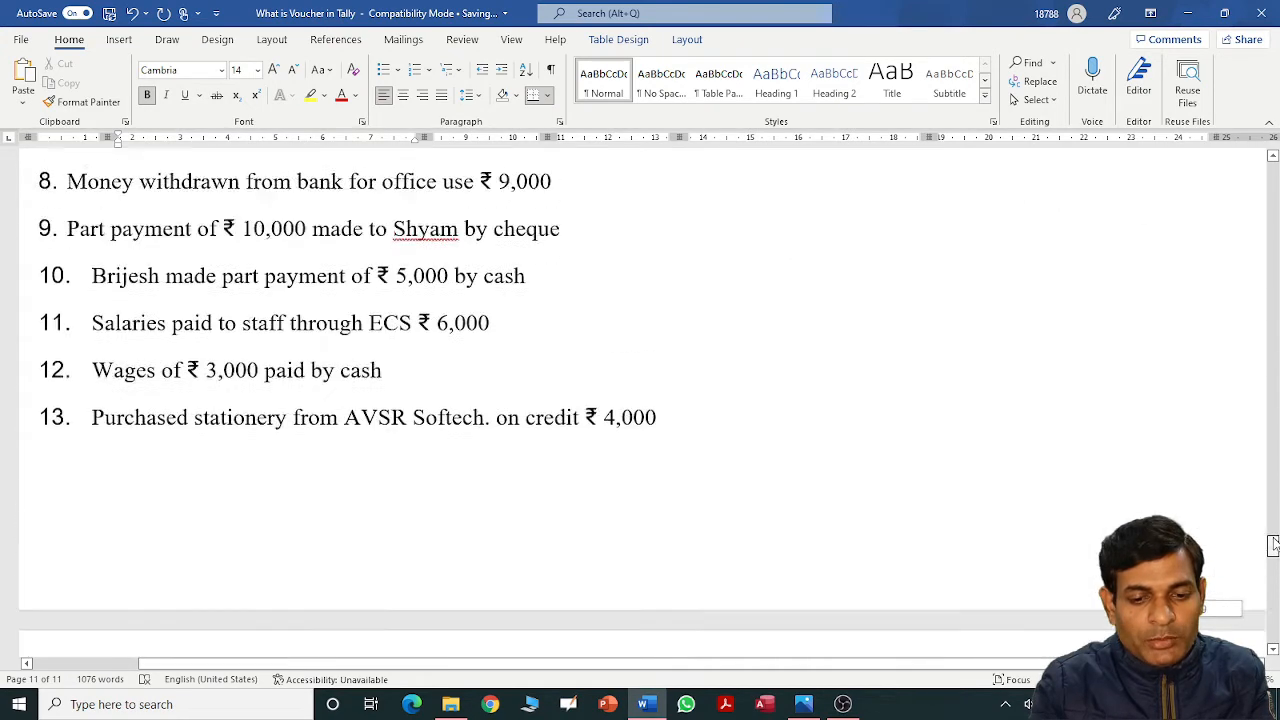
{"action": "scroll", "coordinate": [1272, 545], "scroll_direction": "up", "scroll_amount": 1}
{"action": "scroll", "coordinate": [1272, 545], "scroll_direction": "up", "scroll_amount": 2}
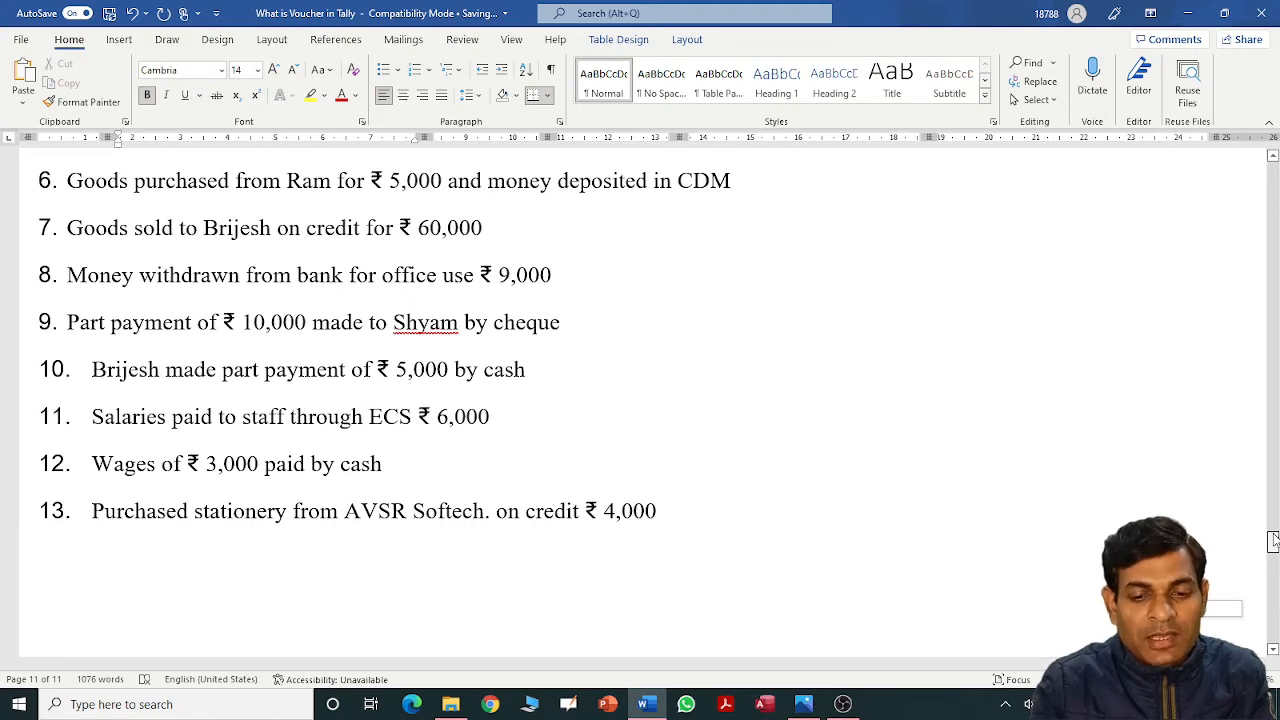
{"action": "left_click_drag", "start_coordinate": [1273, 541], "coordinate": [1273, 533]}
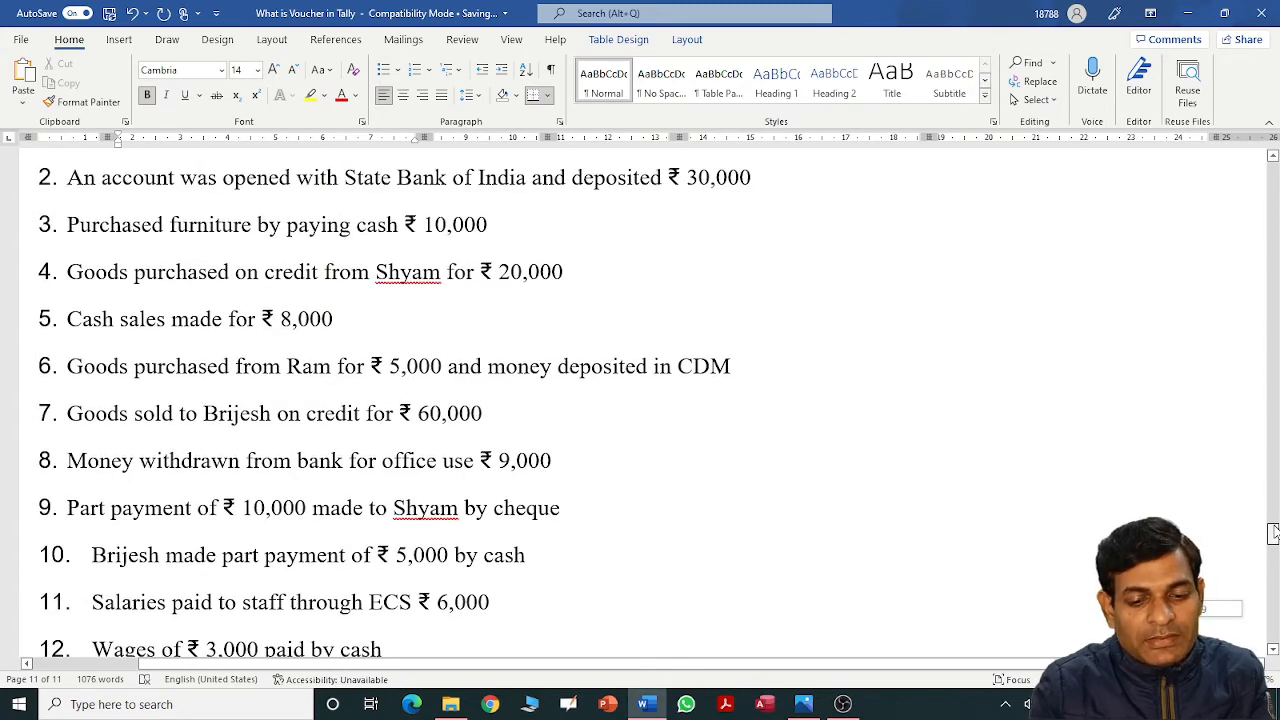
{"action": "left_click_drag", "start_coordinate": [1273, 533], "coordinate": [1273, 612]}
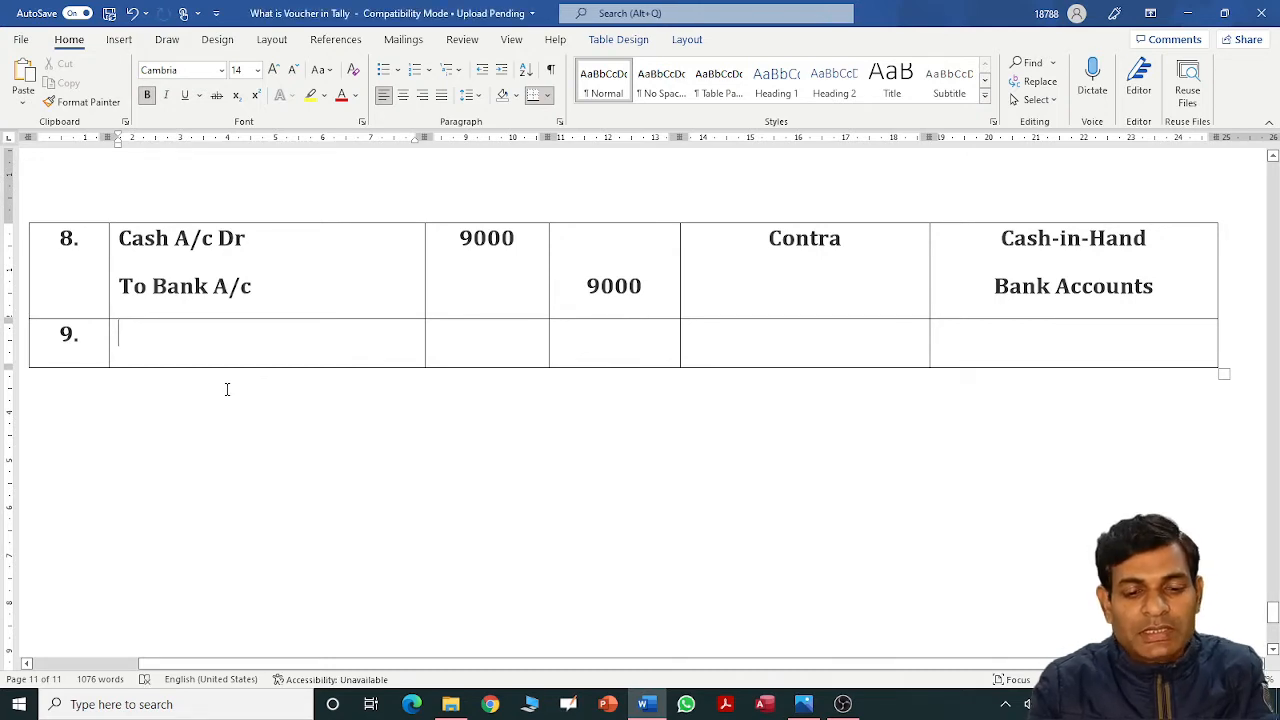
Enter the supplier's account Dr, 10000 debit, Payment and Sundry Creditors in row 9.
{"action": "type", "text": "Shya"}
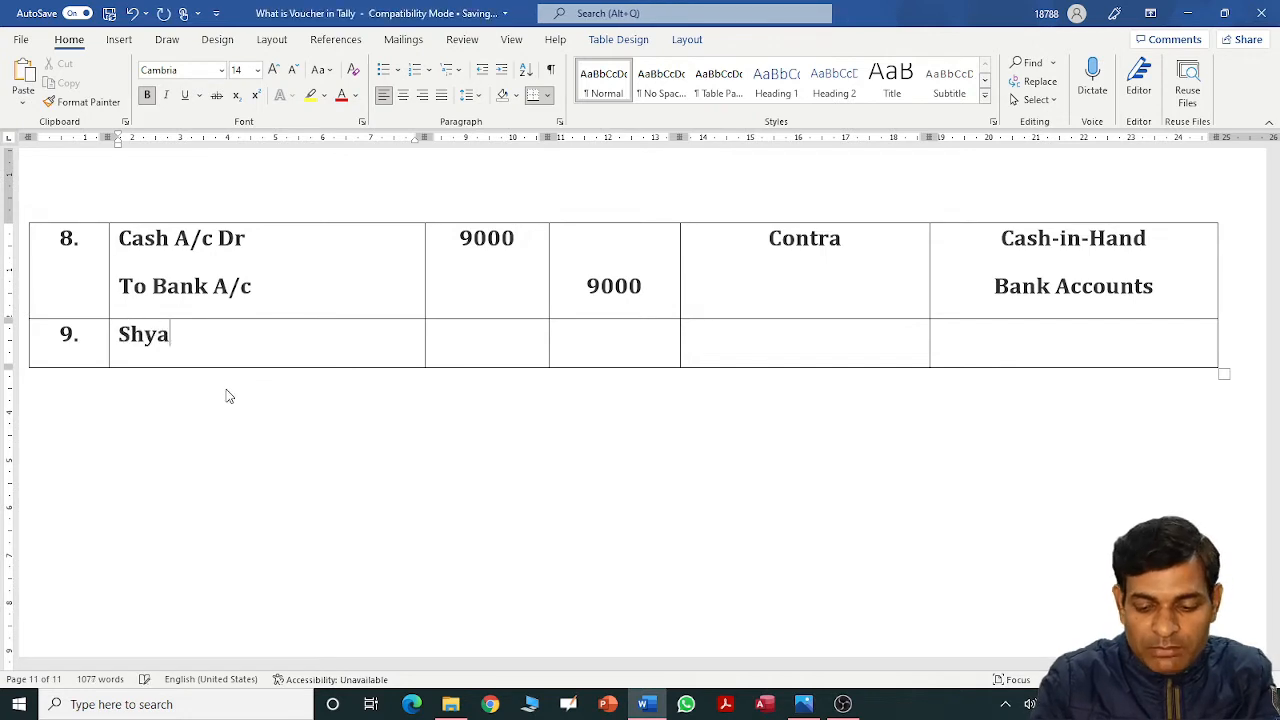
{"action": "type", "text": "m A/c Dr"}
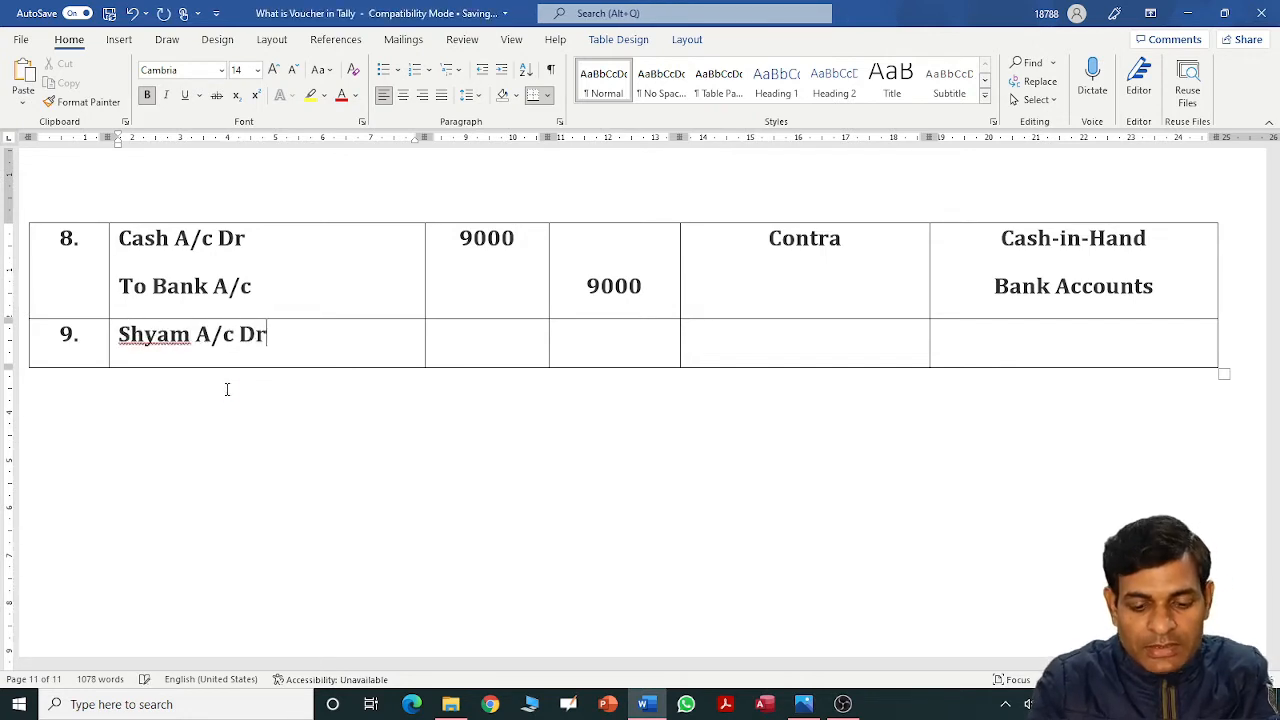
{"action": "key", "text": "Tab"}
{"action": "type", "text": "10000"}
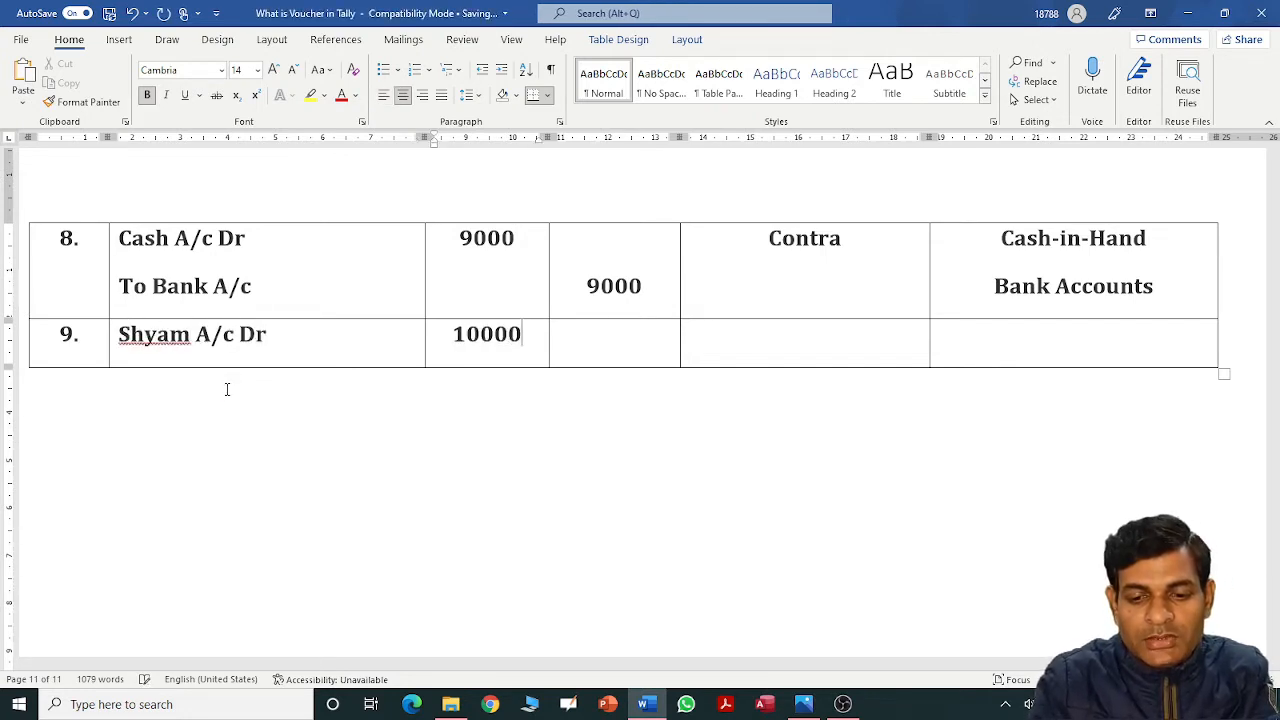
{"action": "key", "text": "Tab"}
{"action": "key", "text": "Tab"}
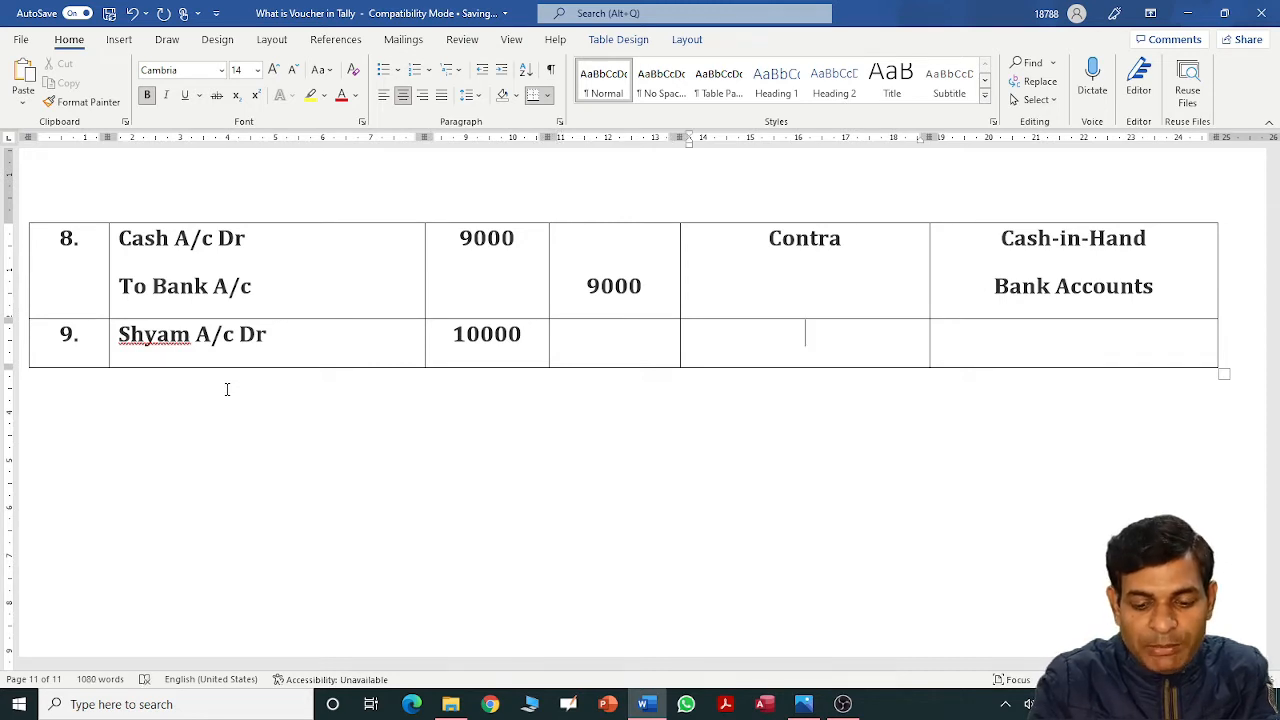
{"action": "type", "text": "Payment"}
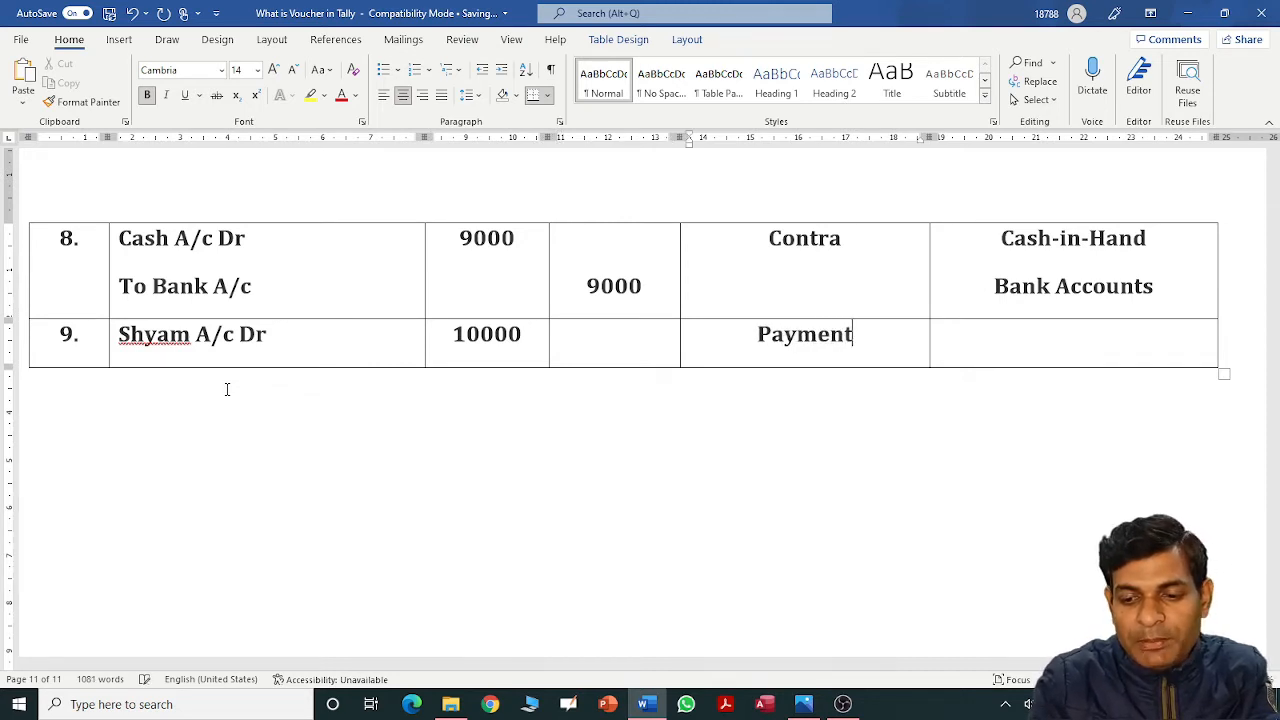
{"action": "key", "text": "Tab"}
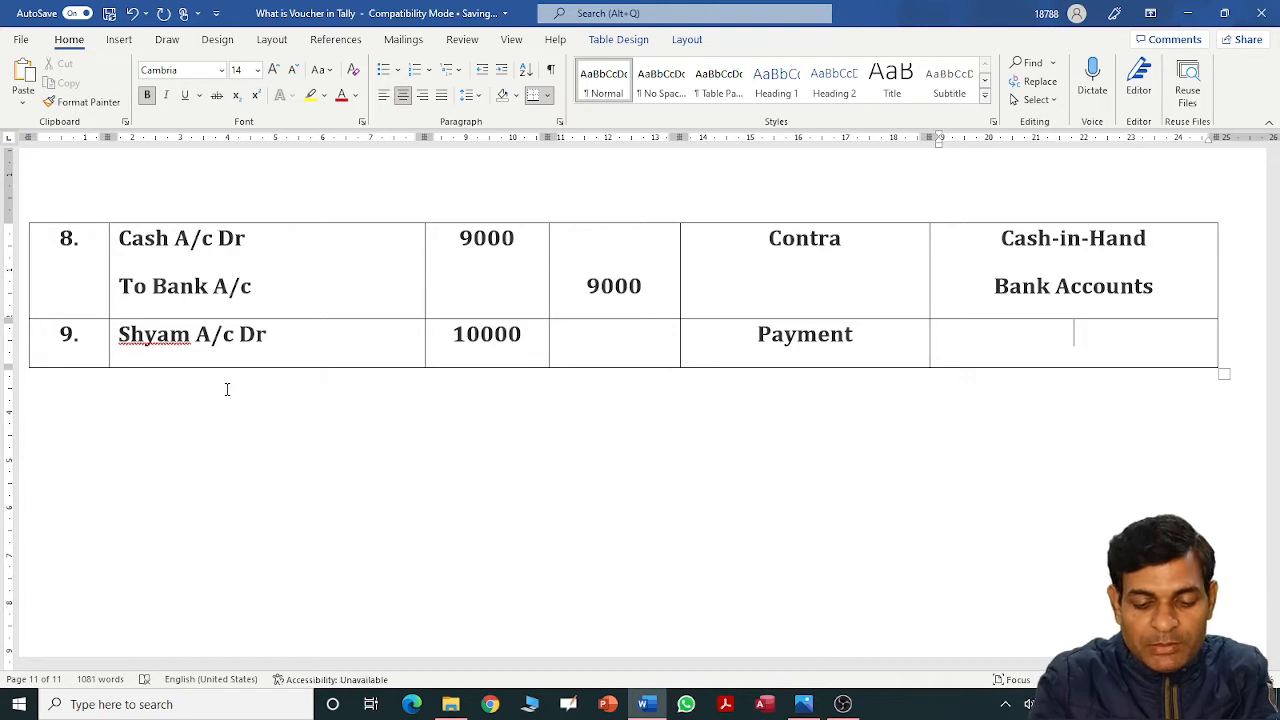
{"action": "type", "text": "Sundey"}
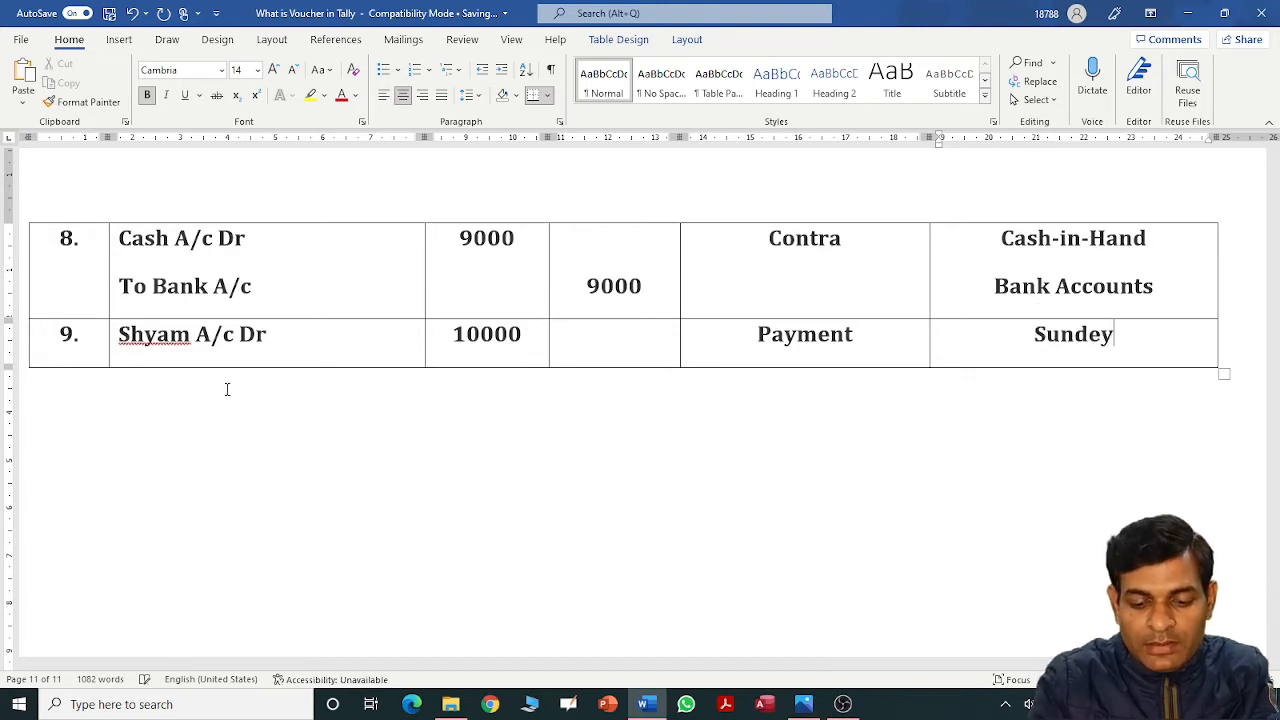
{"action": "key", "text": "BackSpace"}
{"action": "key", "text": "BackSpace"}
{"action": "type", "text": "ry Cr"}
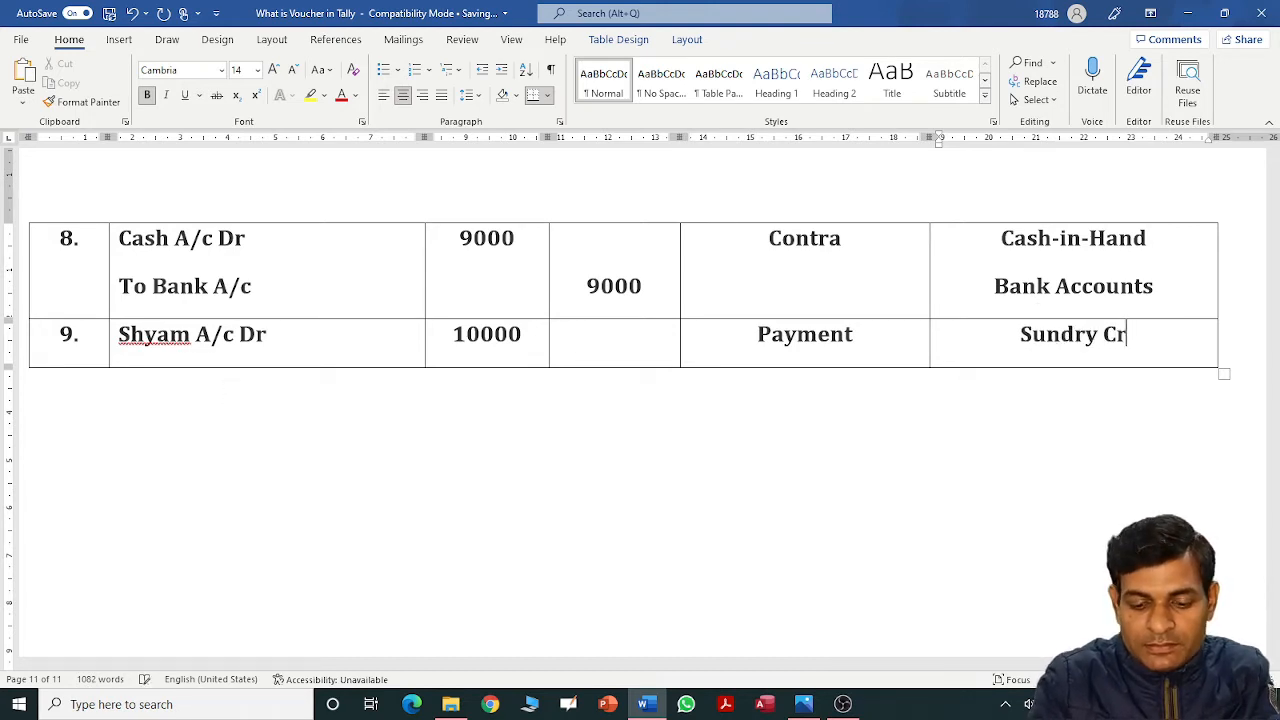
{"action": "type", "text": "editors"}
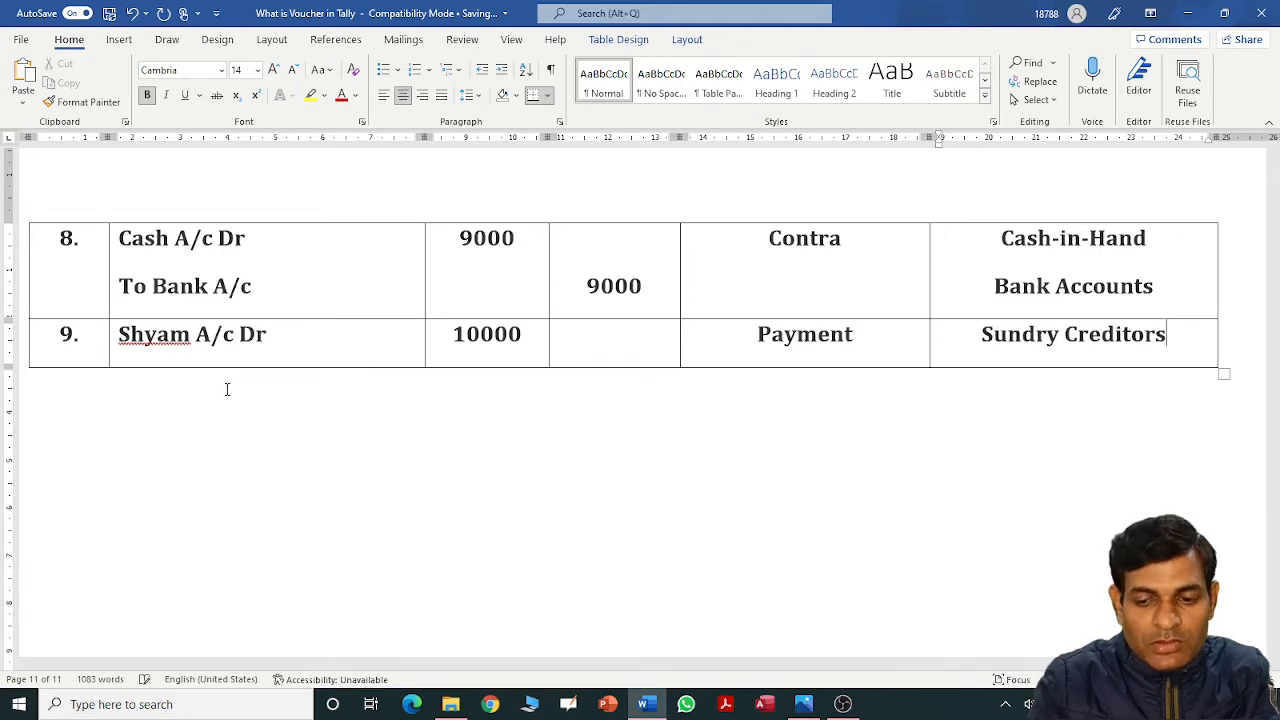
Add the credit line To Bank A/c with a 10000 credit and Bank Accounts group.
{"action": "left_click", "coordinate": [289, 334]}
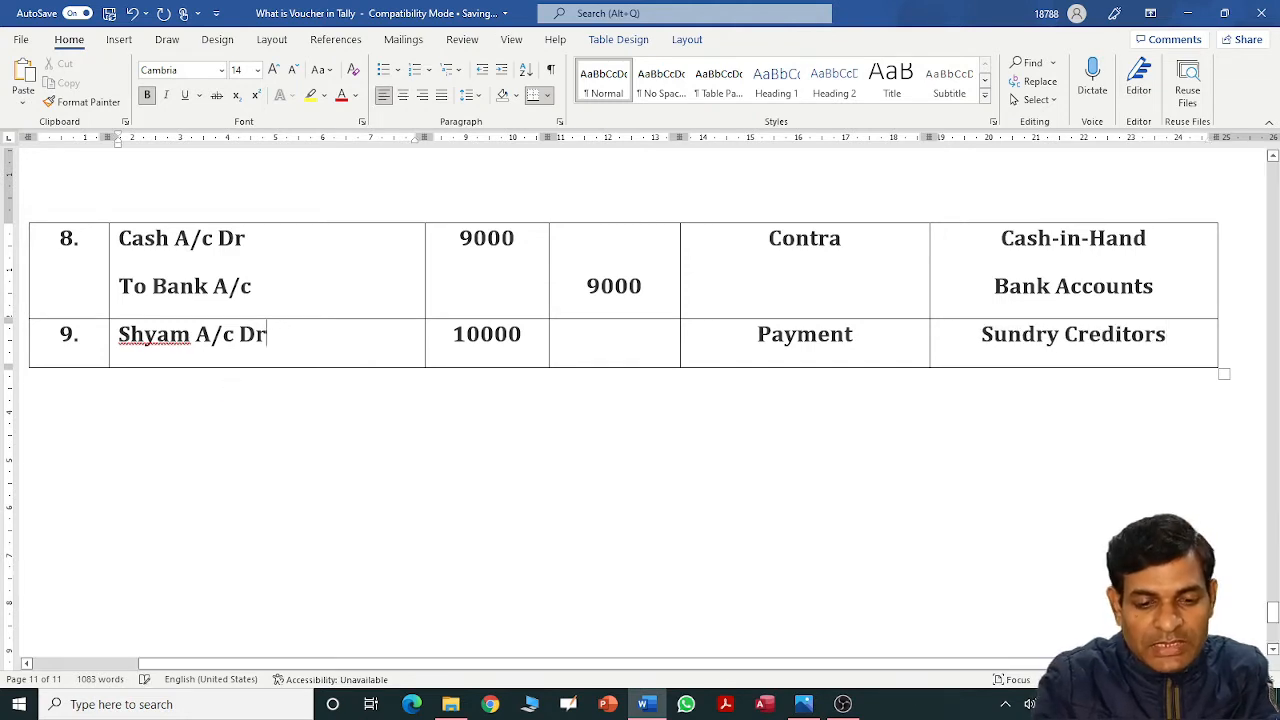
{"action": "key", "text": "Return"}
{"action": "type", "text": "To Bank A/c"}
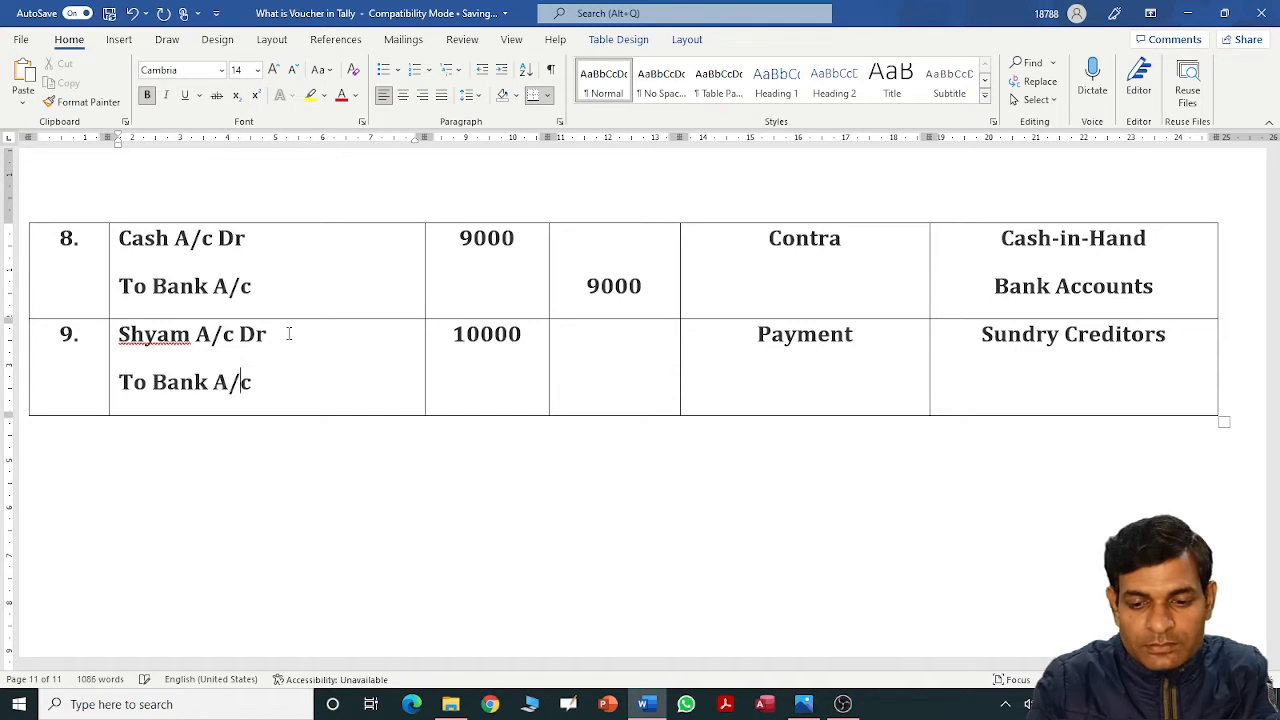
{"action": "key", "text": "Tab"}
{"action": "key", "text": "Tab"}
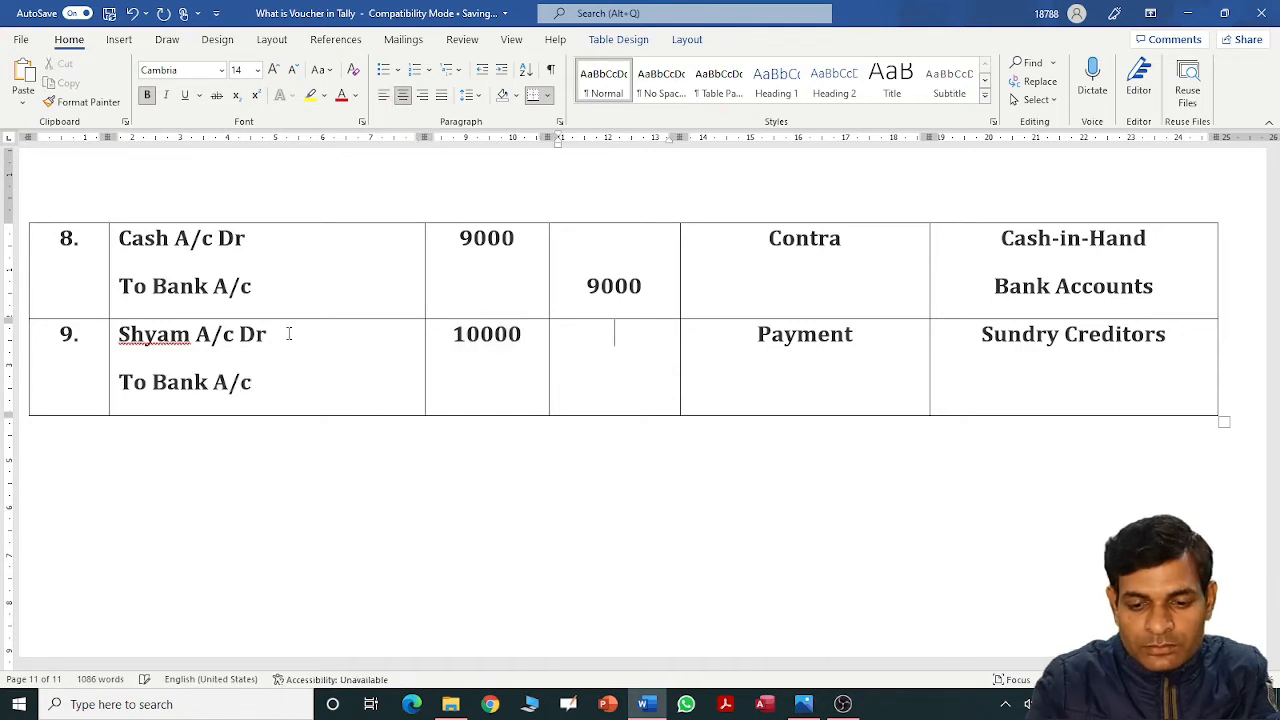
{"action": "key", "text": "Return"}
{"action": "type", "text": "10000"}
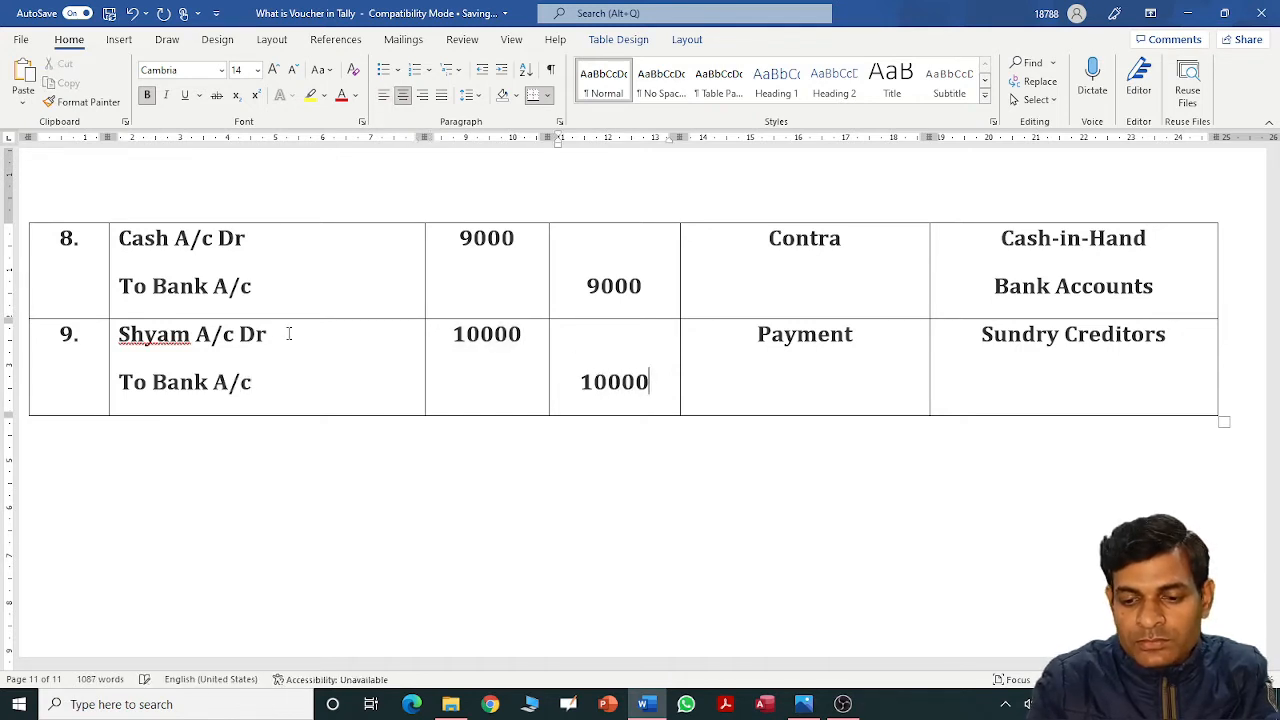
{"action": "key", "text": "Tab"}
{"action": "key", "text": "Tab"}
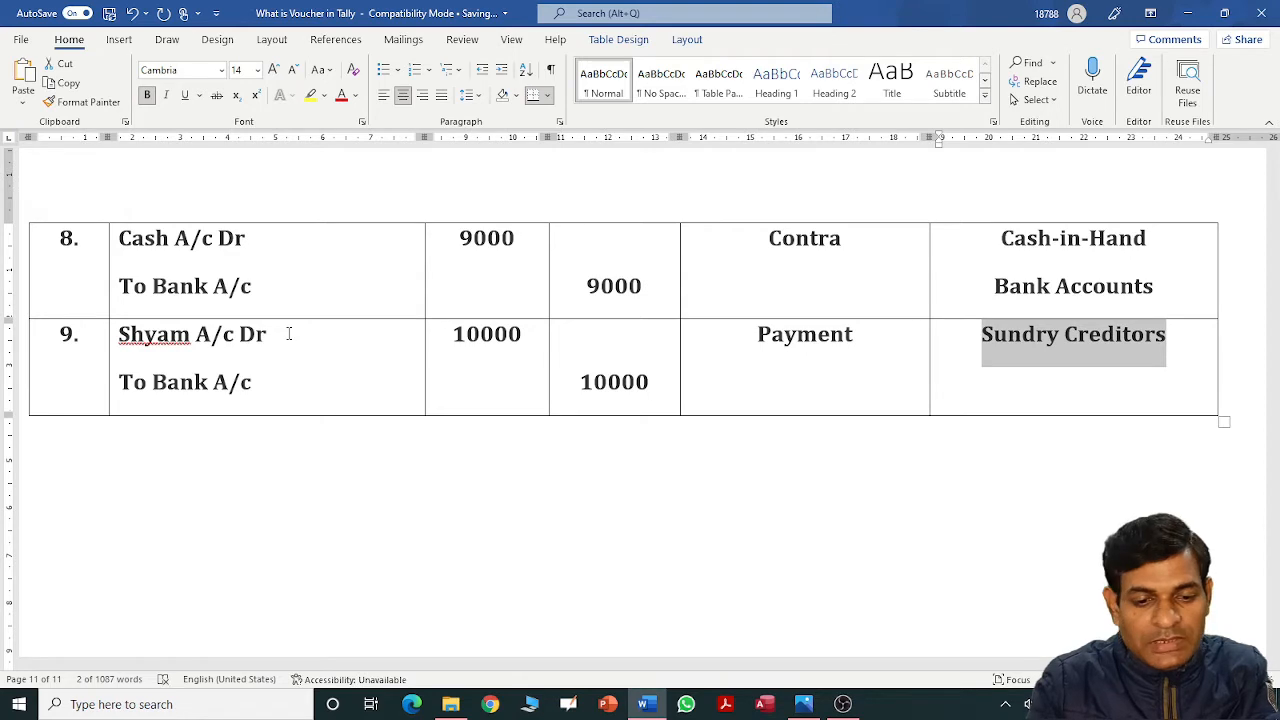
{"action": "key", "text": "End"}
{"action": "key", "text": "Return"}
{"action": "type", "text": "BA"}
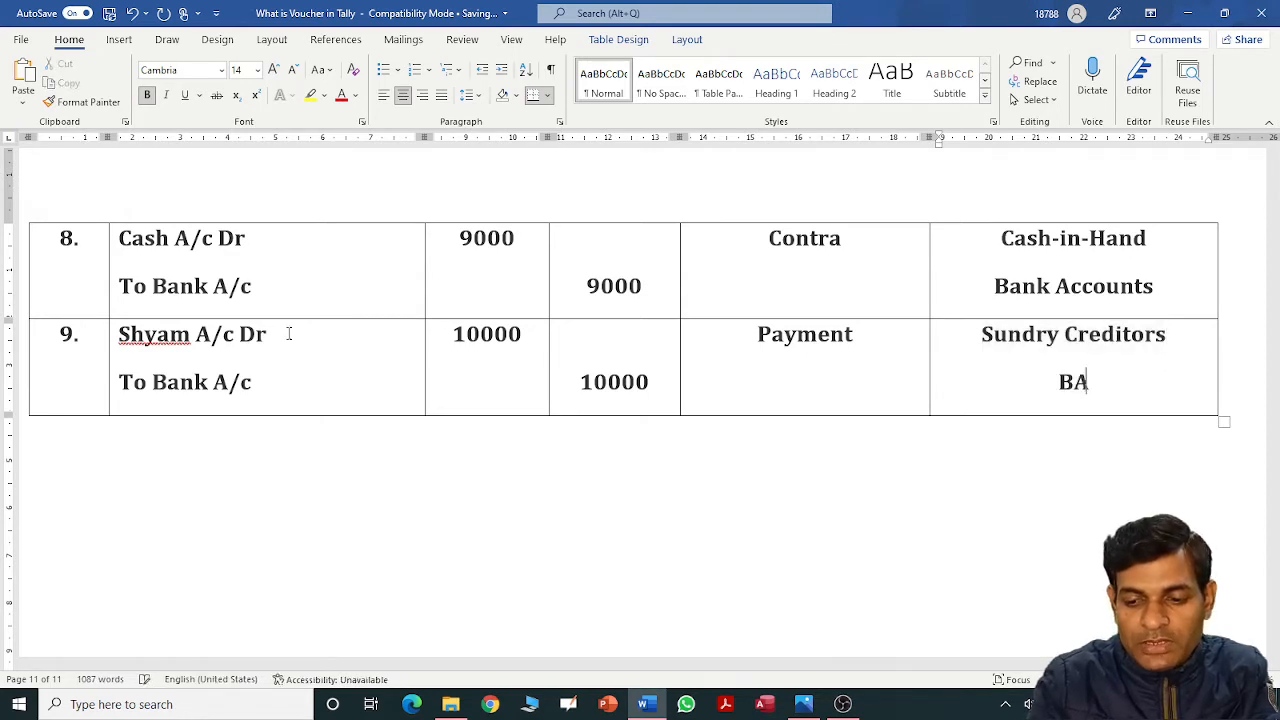
{"action": "type", "text": "nk Accounts"}
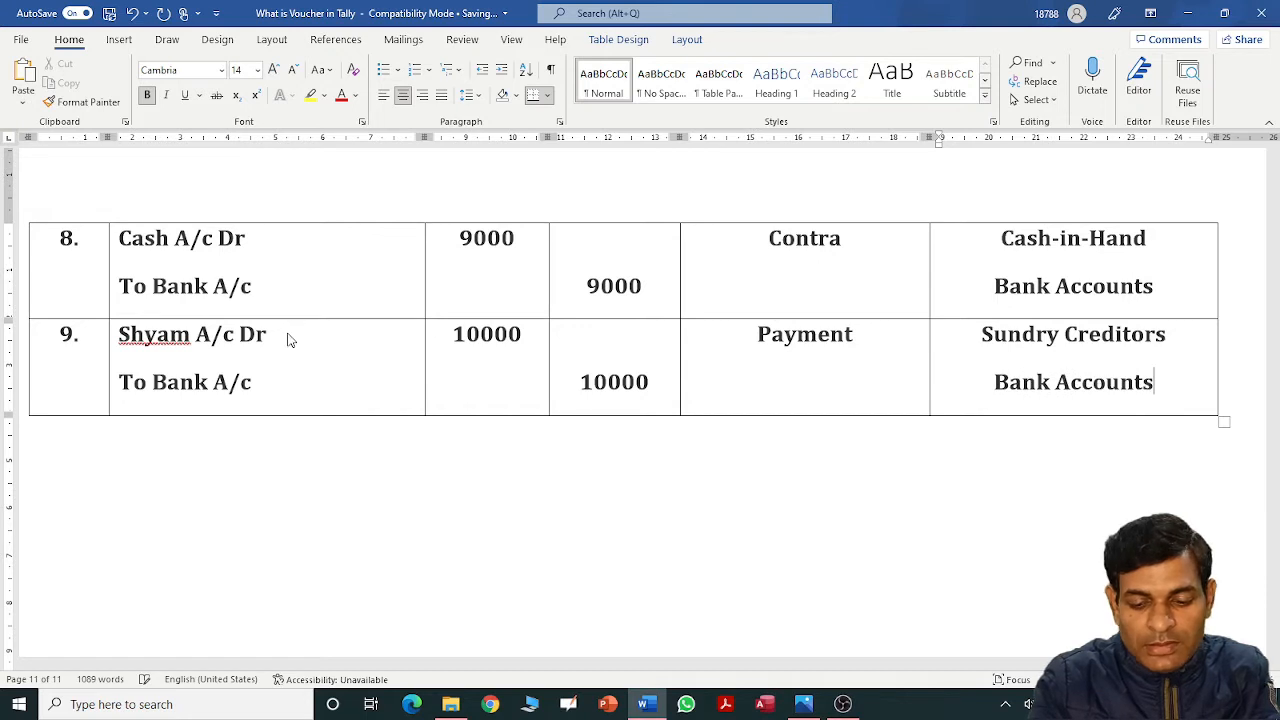
Add a new table row numbered '10.'.
{"action": "key", "text": "Tab"}
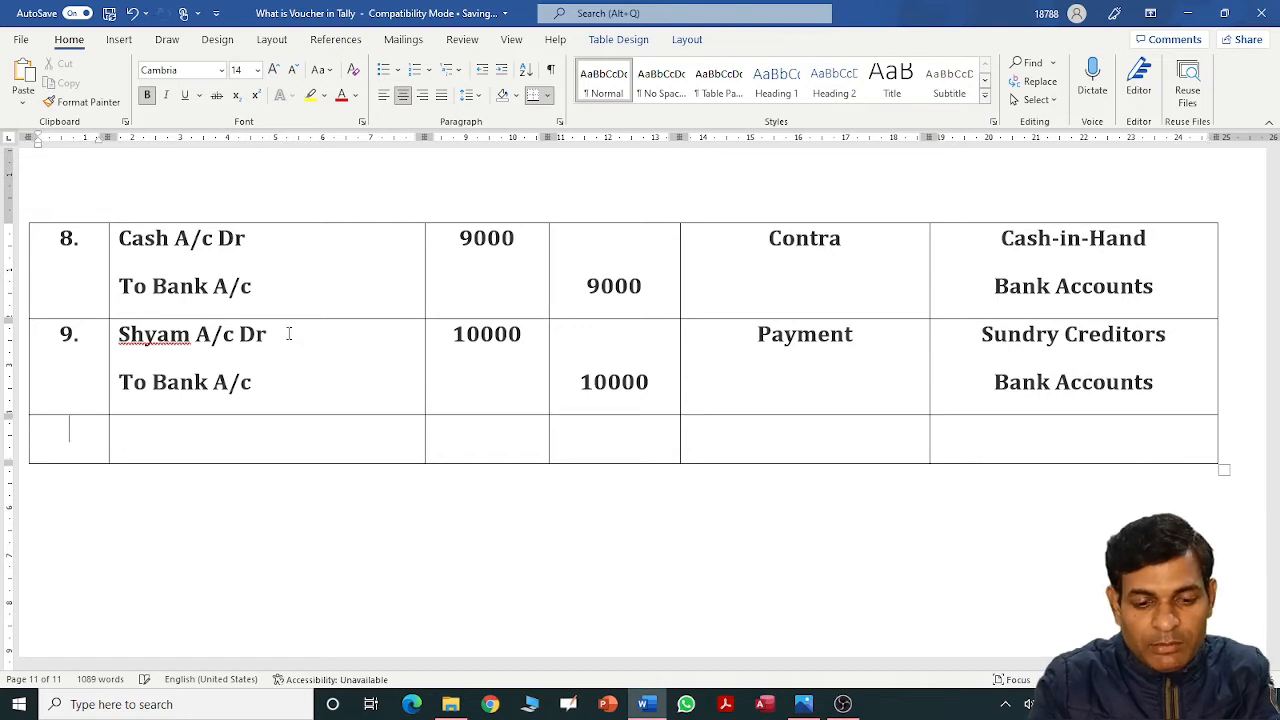
{"action": "type", "text": "10."}
{"action": "key", "text": "Tab"}
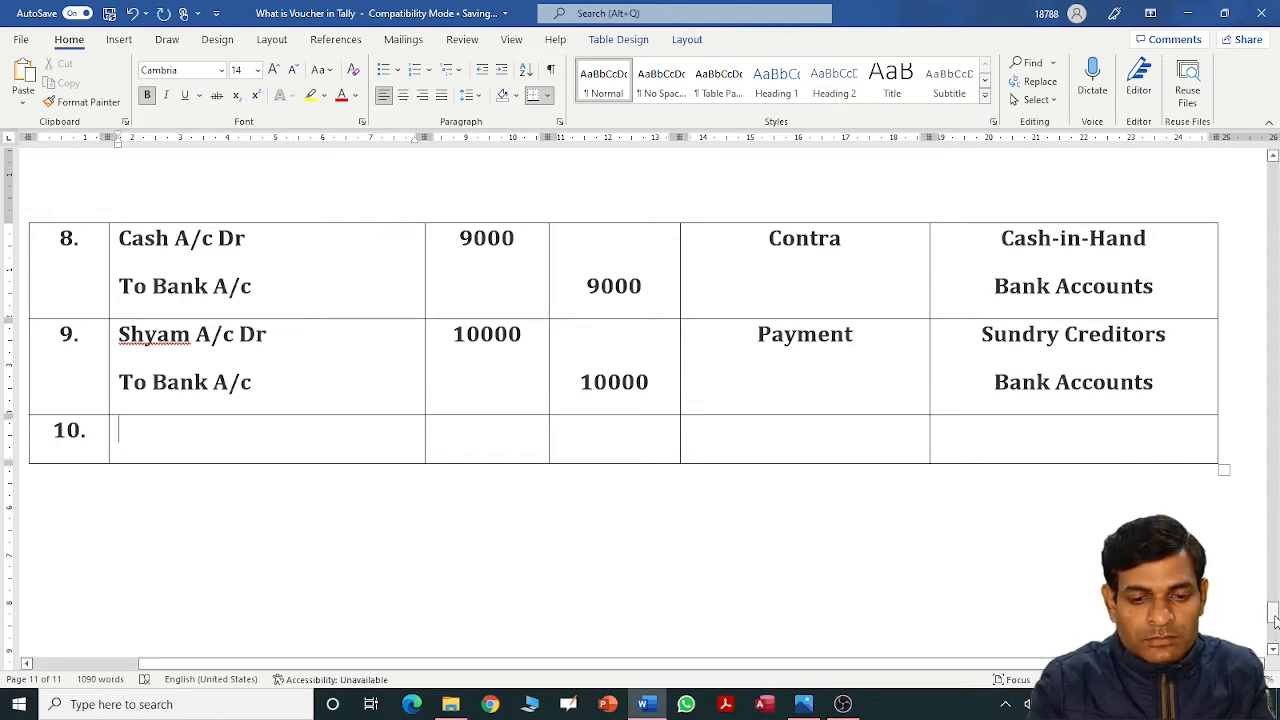
{"action": "left_click_drag", "start_coordinate": [1273, 620], "coordinate": [1273, 555]}
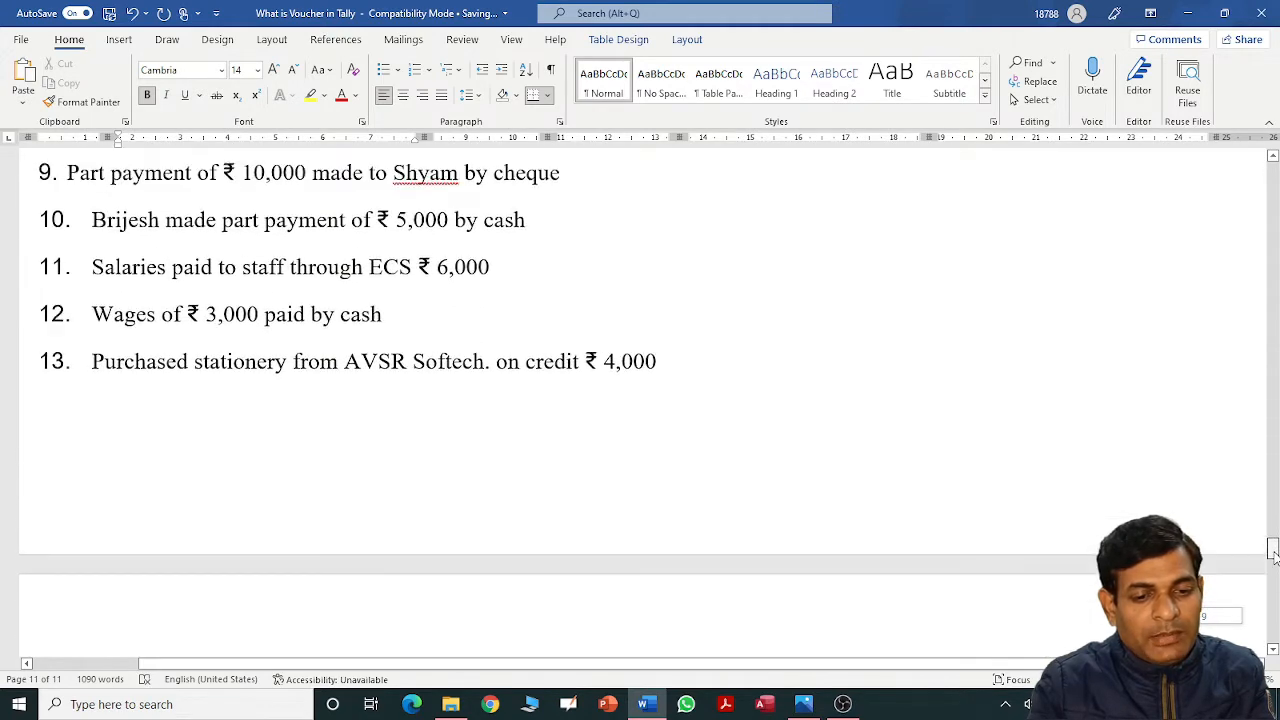
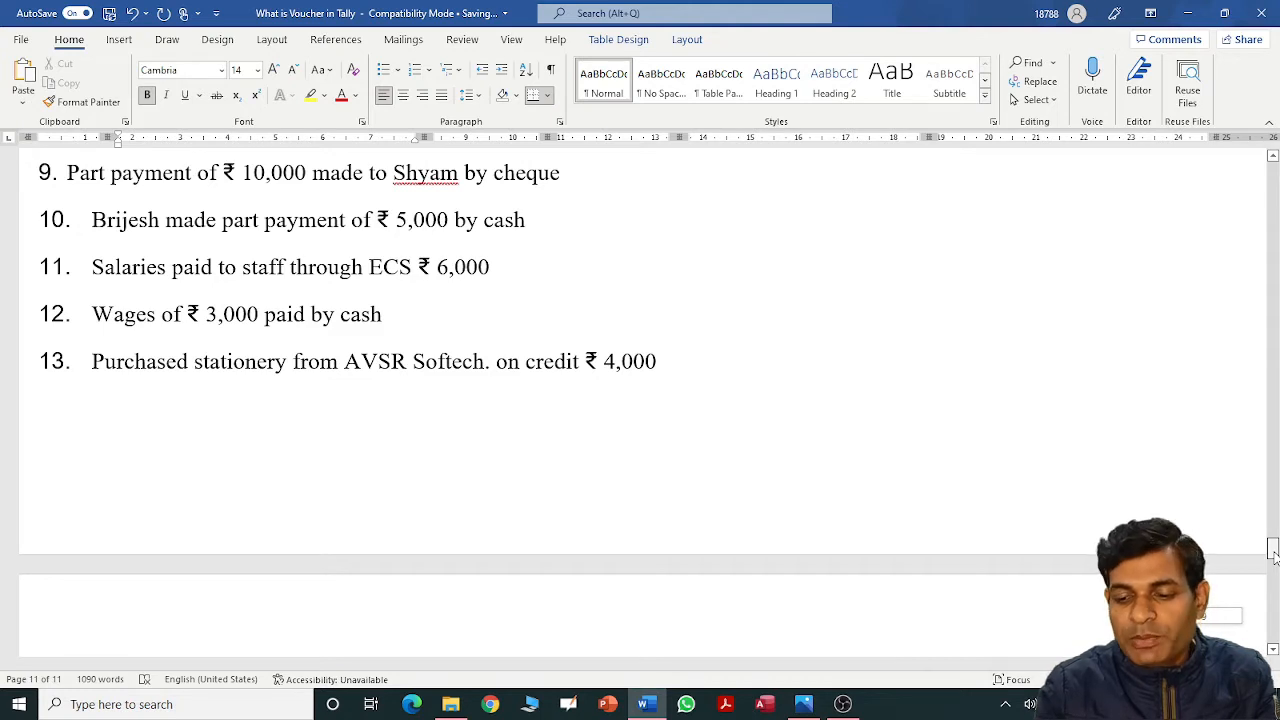
Scroll the document back down to the voucher table's empty row 10.
{"action": "left_click_drag", "start_coordinate": [1274, 557], "coordinate": [1274, 557]}
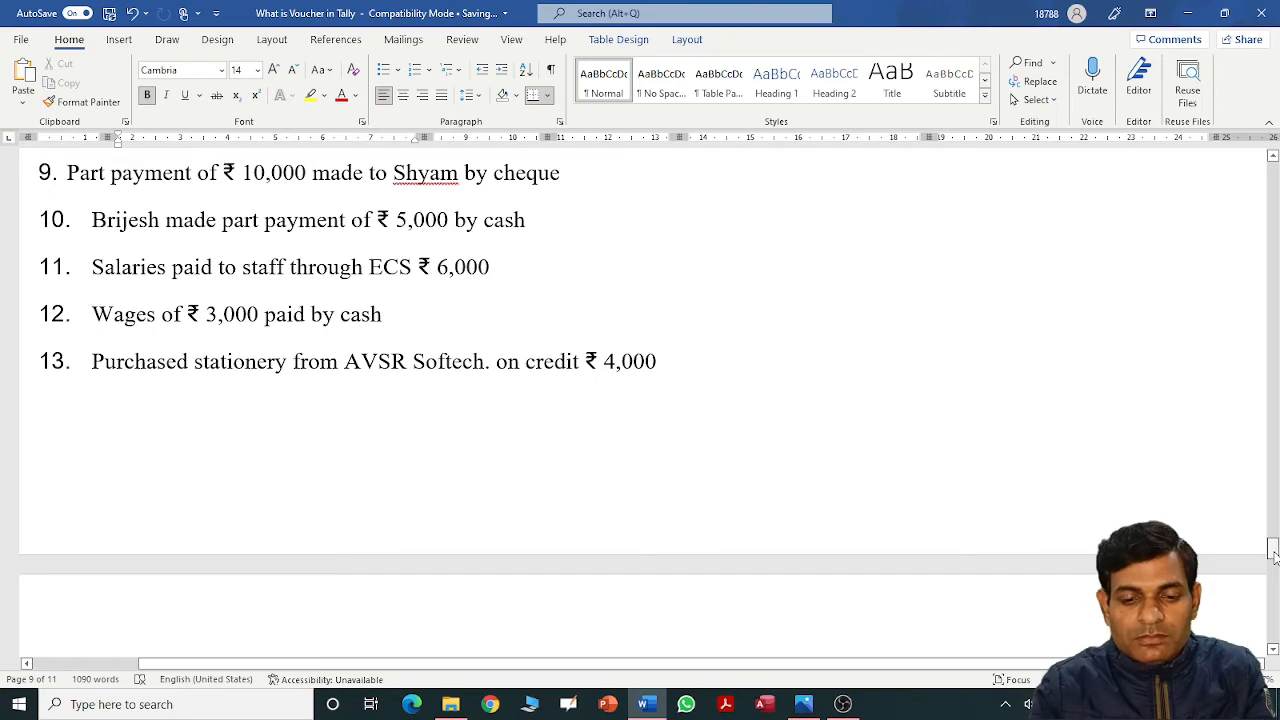
{"action": "left_click_drag", "start_coordinate": [1274, 557], "coordinate": [1274, 620]}
Enter Cash A/c Dr, 5000 debit, Receipt and Cash-in-Hand in row 10.
{"action": "type", "text": "Cas"}
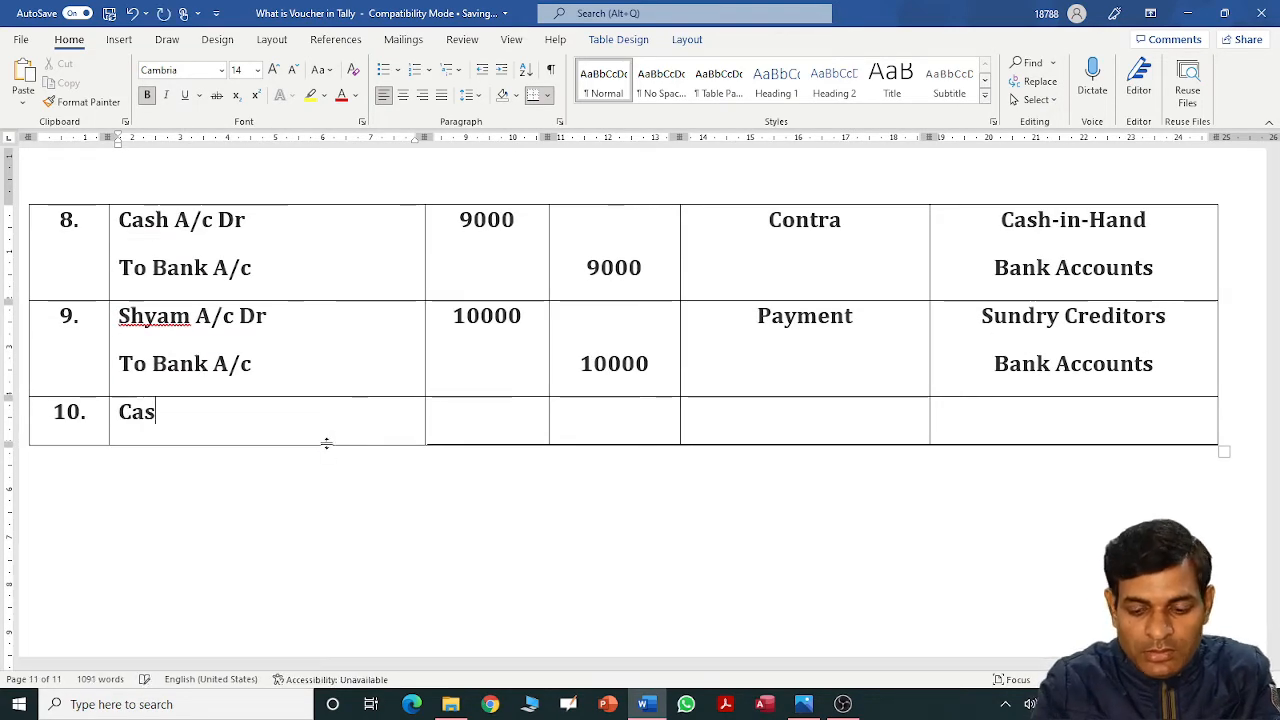
{"action": "type", "text": "h A/c Dr"}
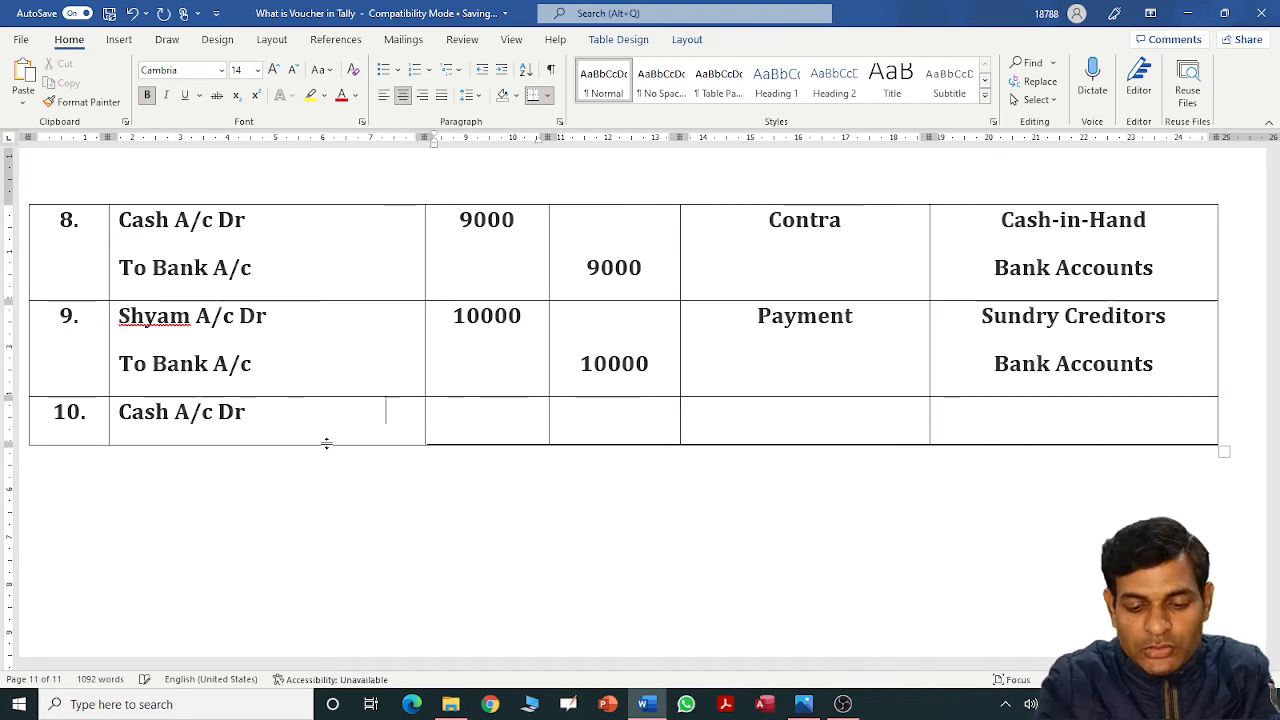
{"action": "key", "text": "Tab"}
{"action": "type", "text": "5000"}
{"action": "key", "text": "Tab"}
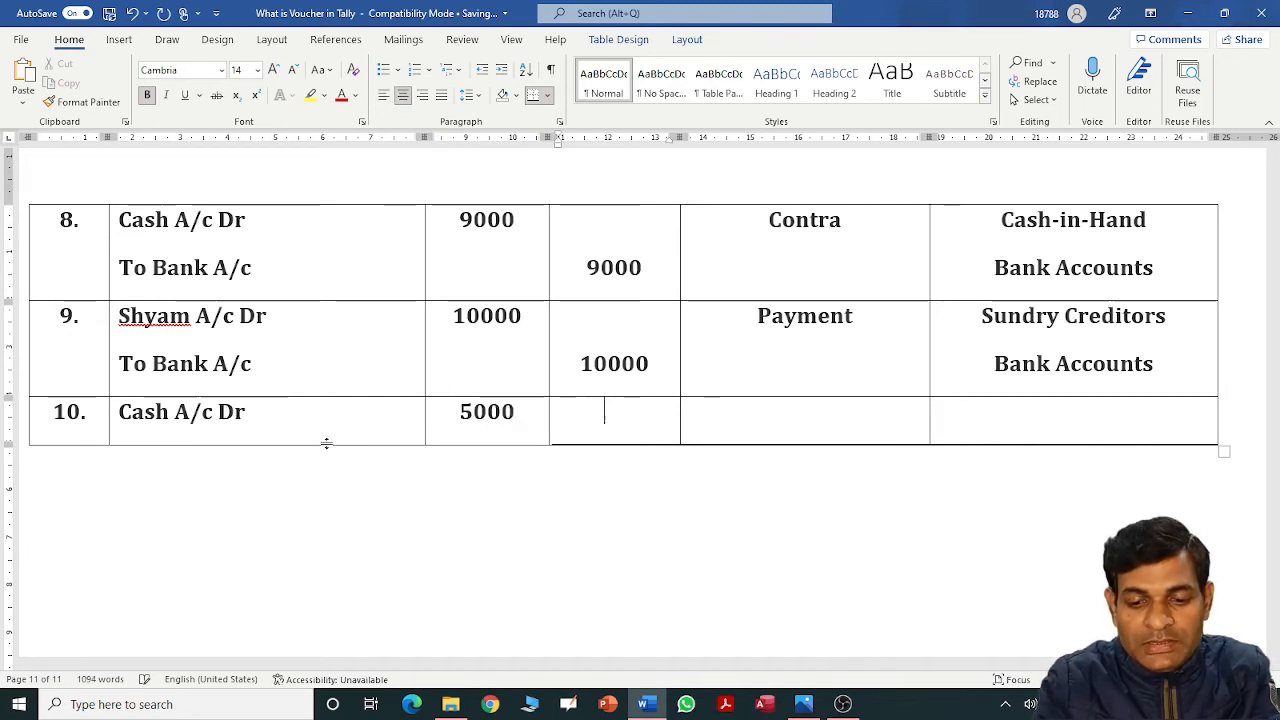
{"action": "key", "text": "Tab"}
{"action": "type", "text": "Rece"}
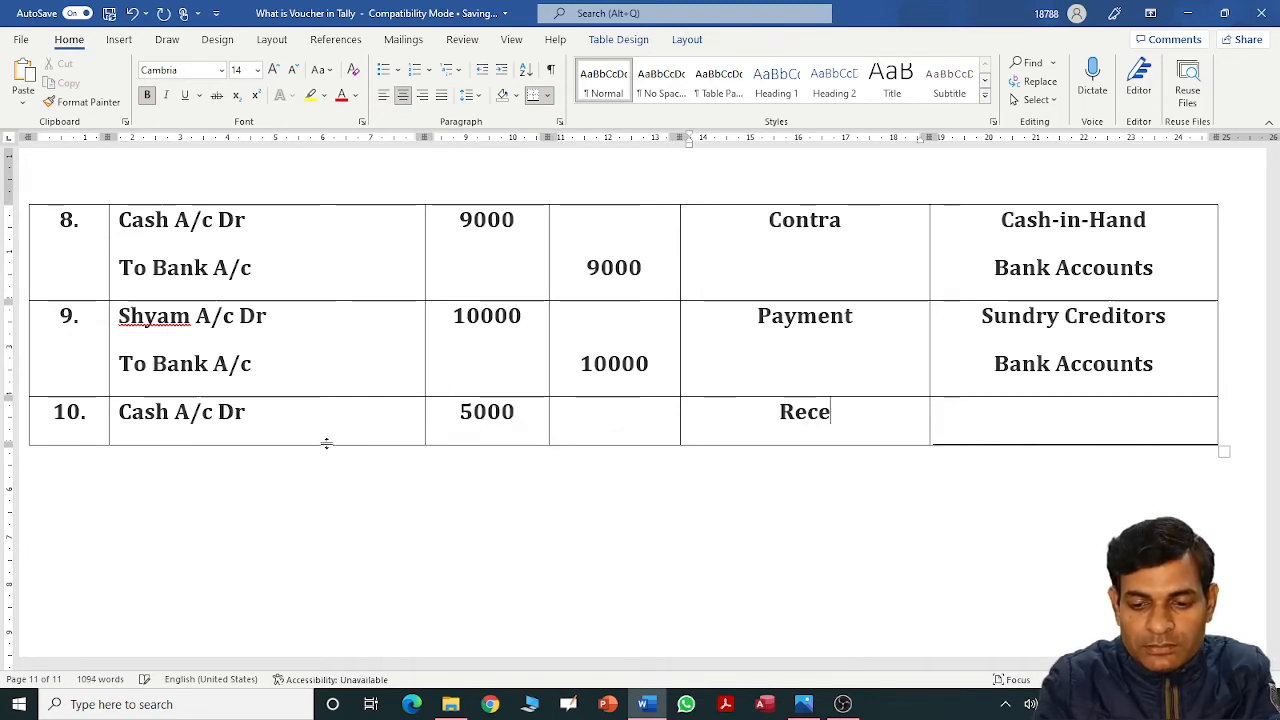
{"action": "type", "text": "ipt"}
{"action": "key", "text": "Tab"}
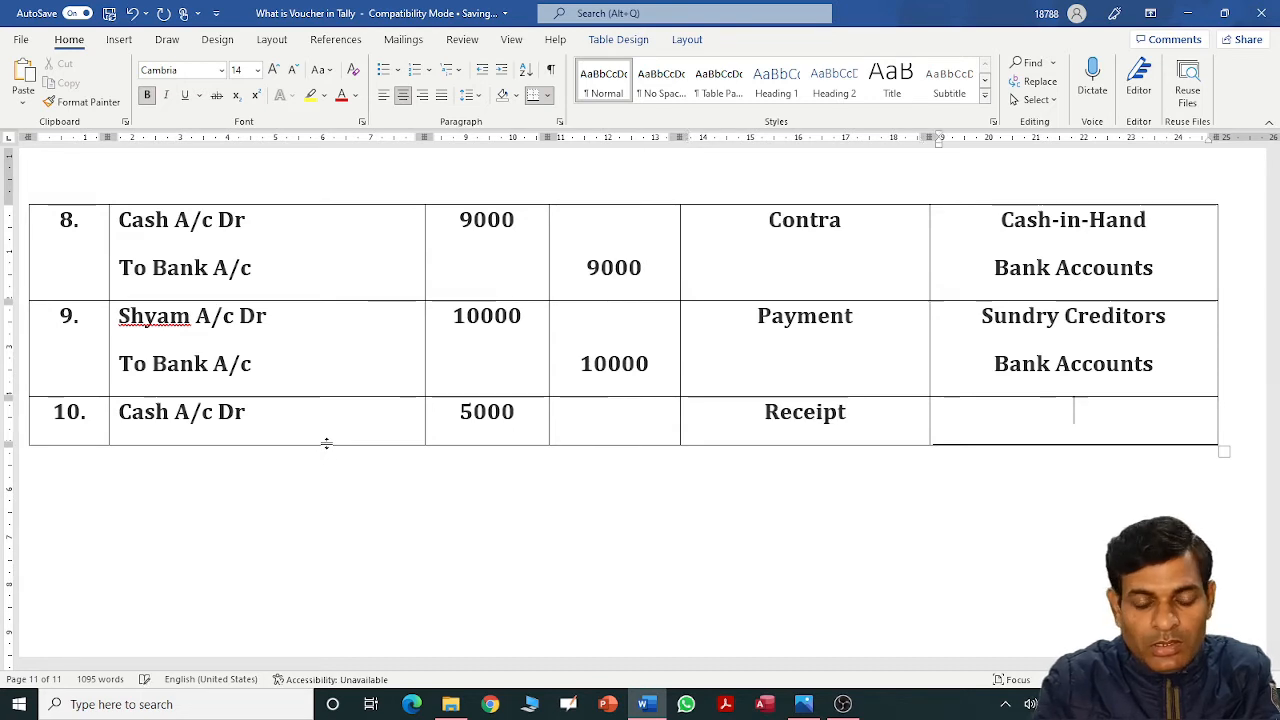
{"action": "type", "text": "Cas"}
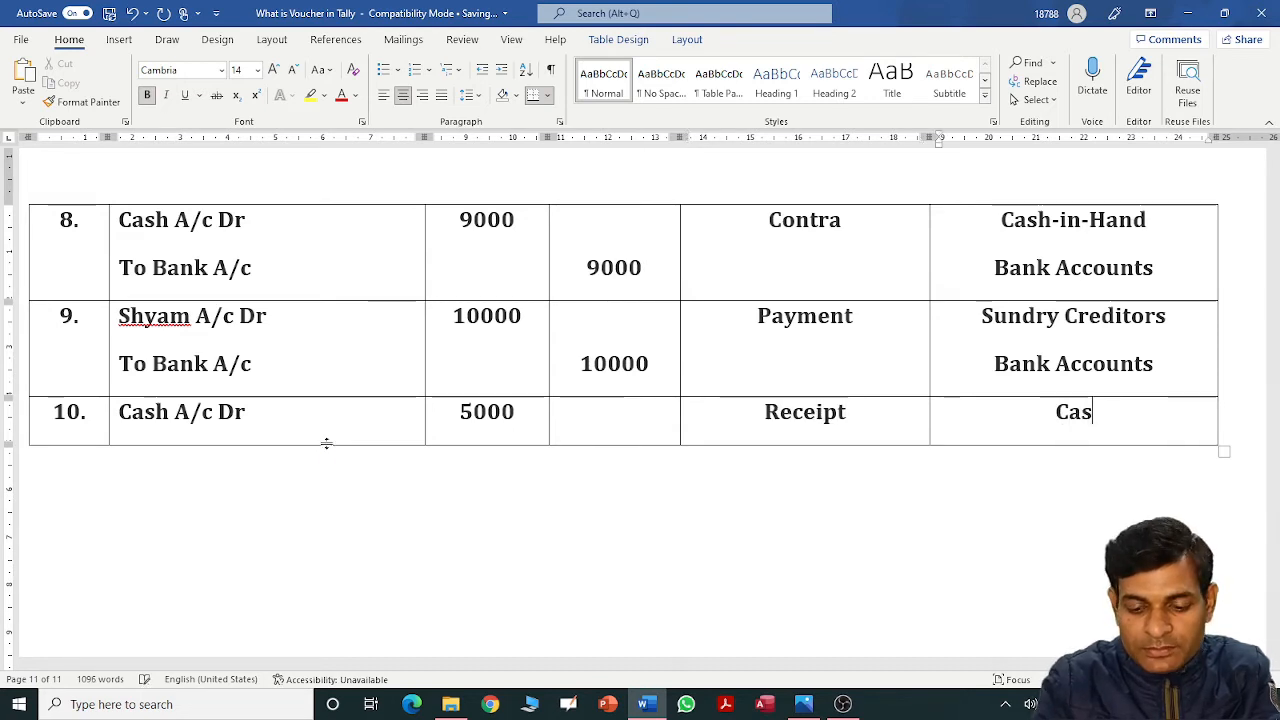
{"action": "type", "text": "h-in"}
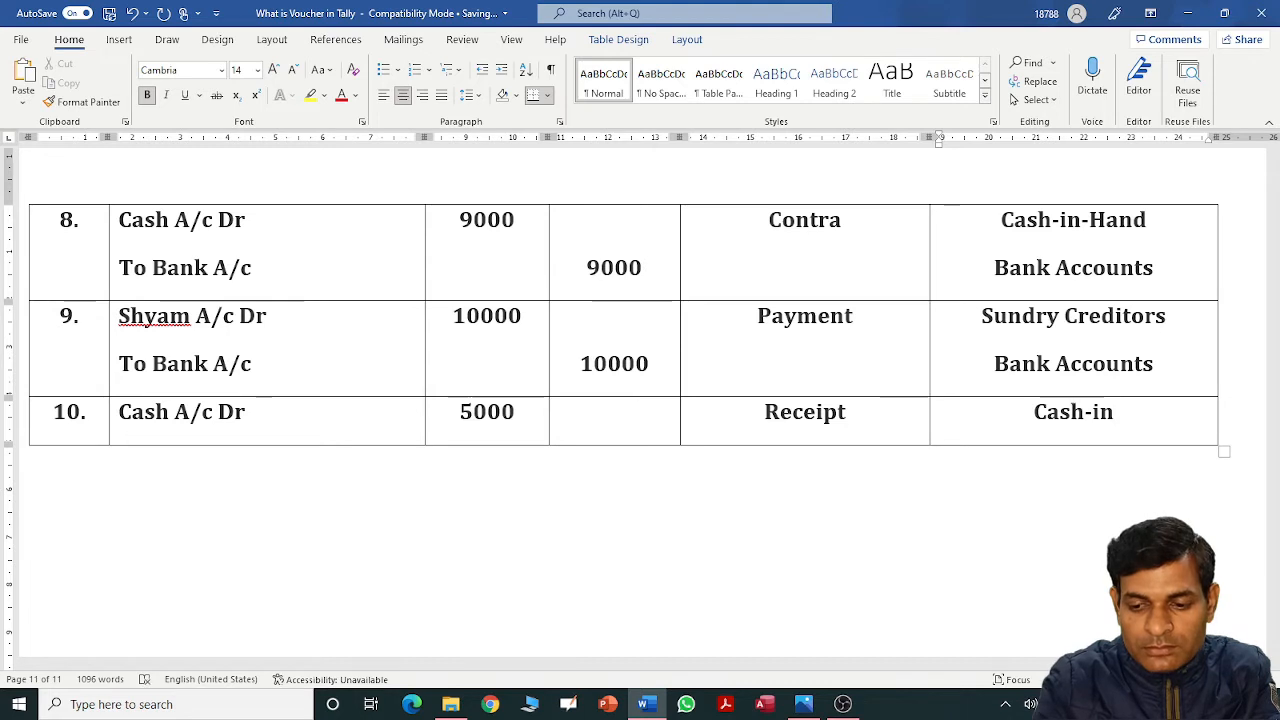
{"action": "type", "text": "-Hand"}
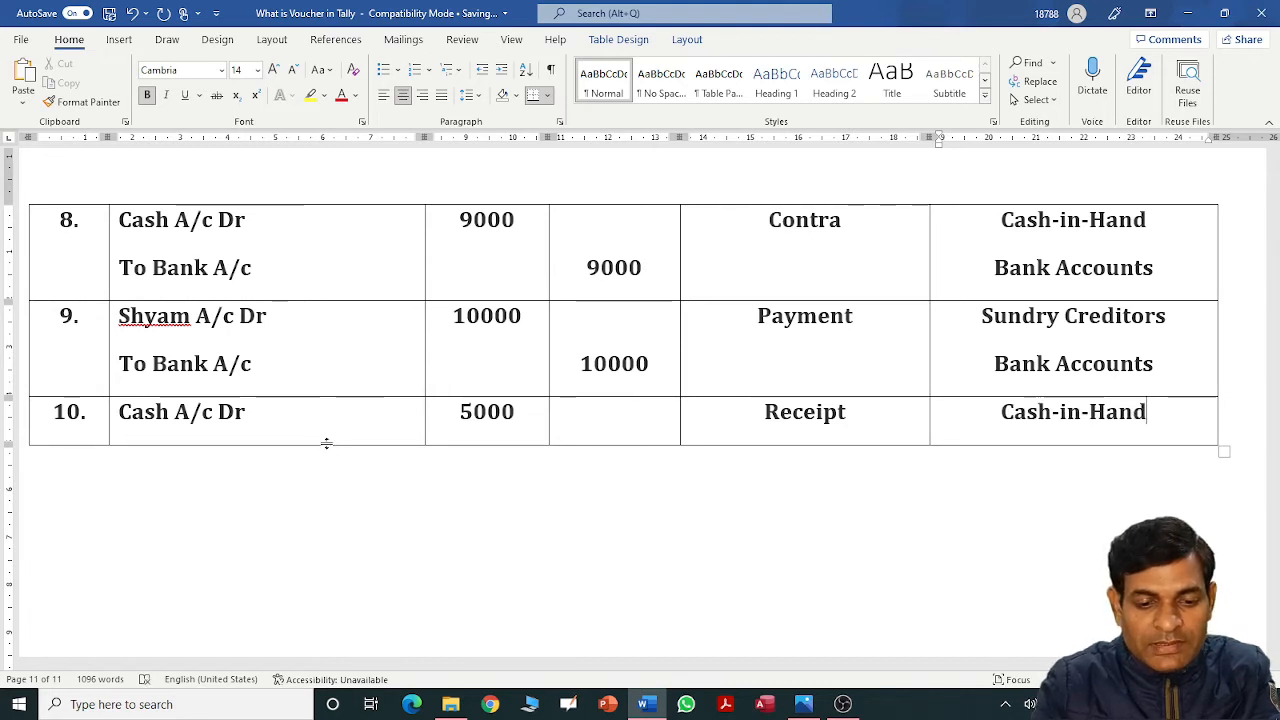
Add the credit line To the debtor's account with a 5000 credit and Sundry Debtors group.
{"action": "left_click", "coordinate": [328, 421]}
{"action": "key", "text": "Return"}
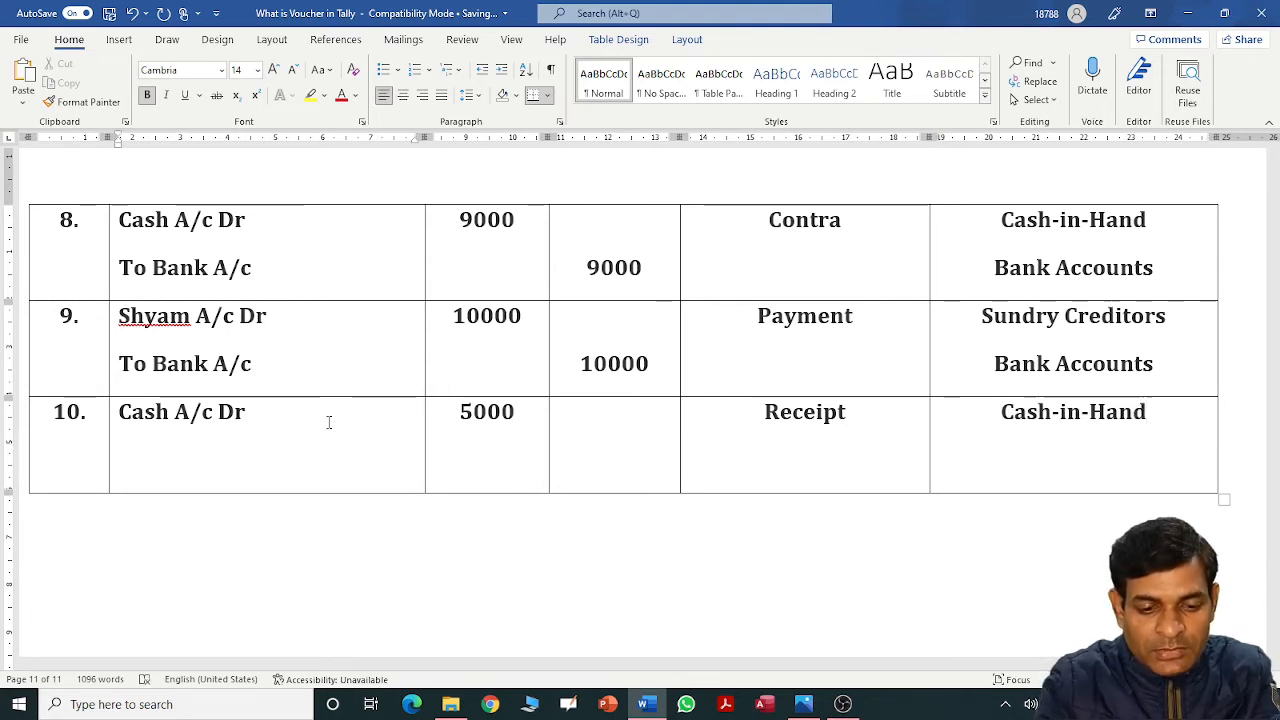
{"action": "type", "text": "To Bri"}
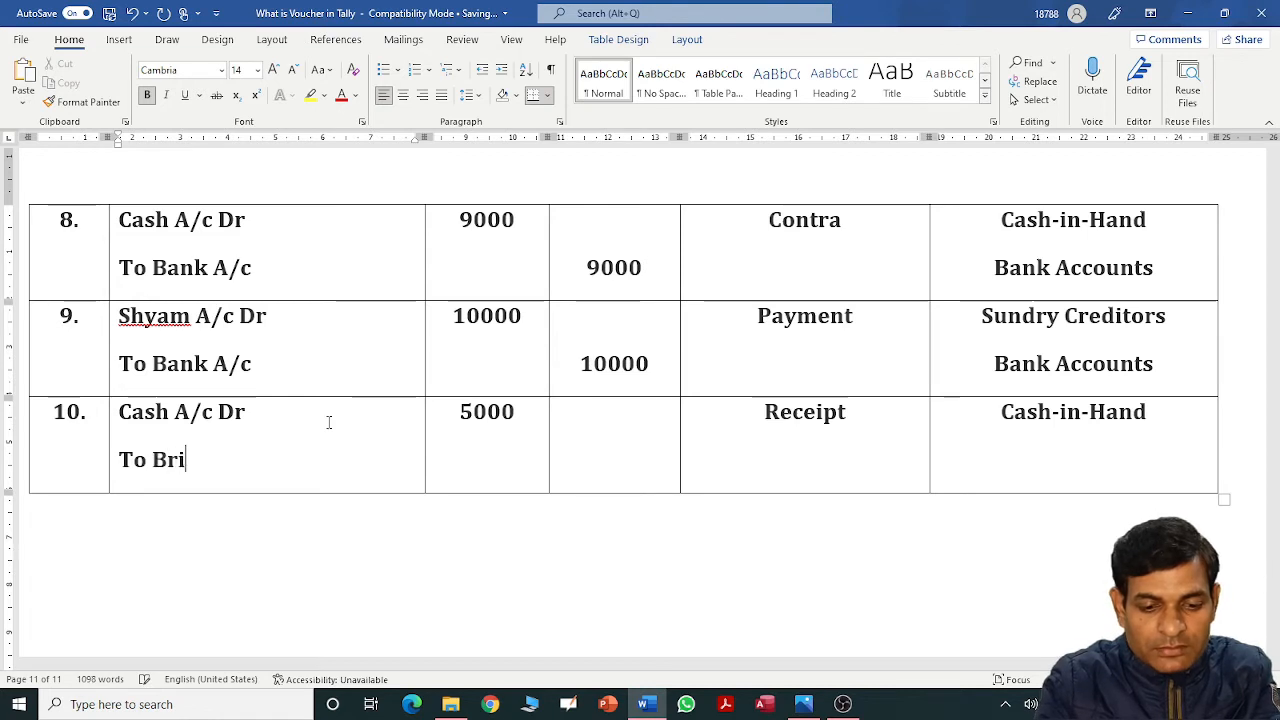
{"action": "type", "text": "je"}
{"action": "key", "text": "BackSpace"}
{"action": "type", "text": "jes"}
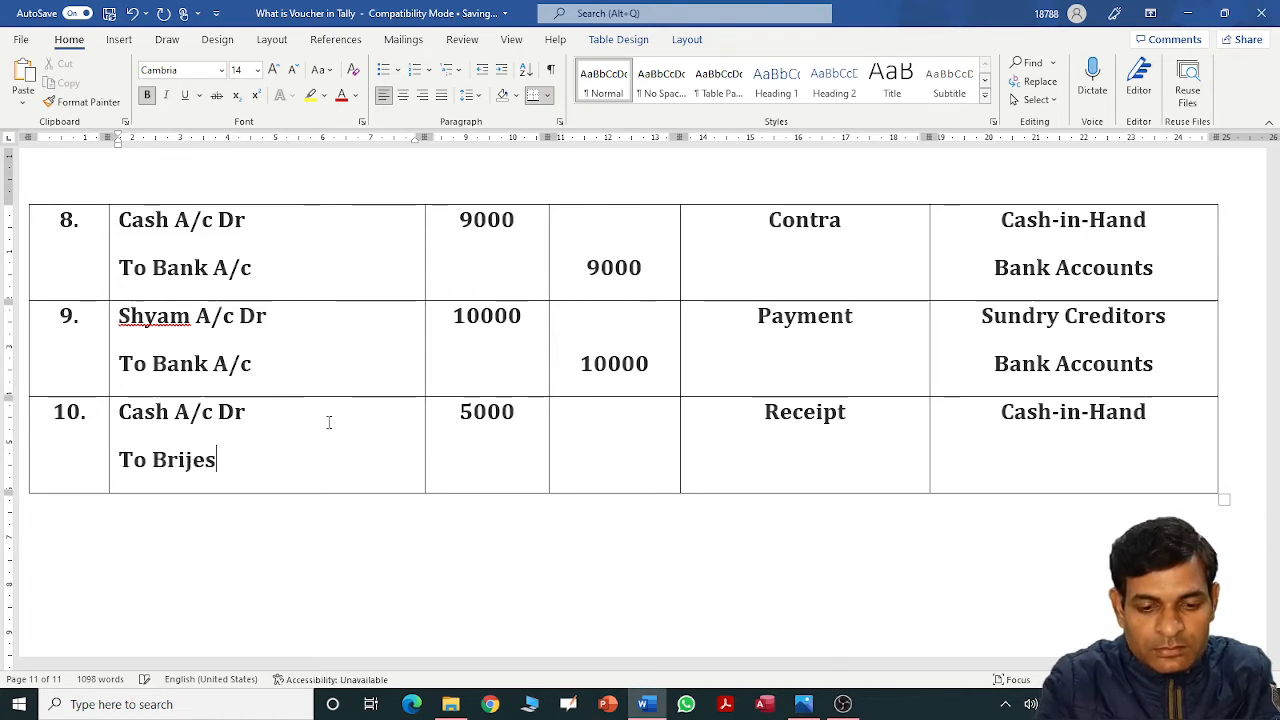
{"action": "type", "text": "h"}
{"action": "key", "text": "Tab"}
{"action": "key", "text": "Tab"}
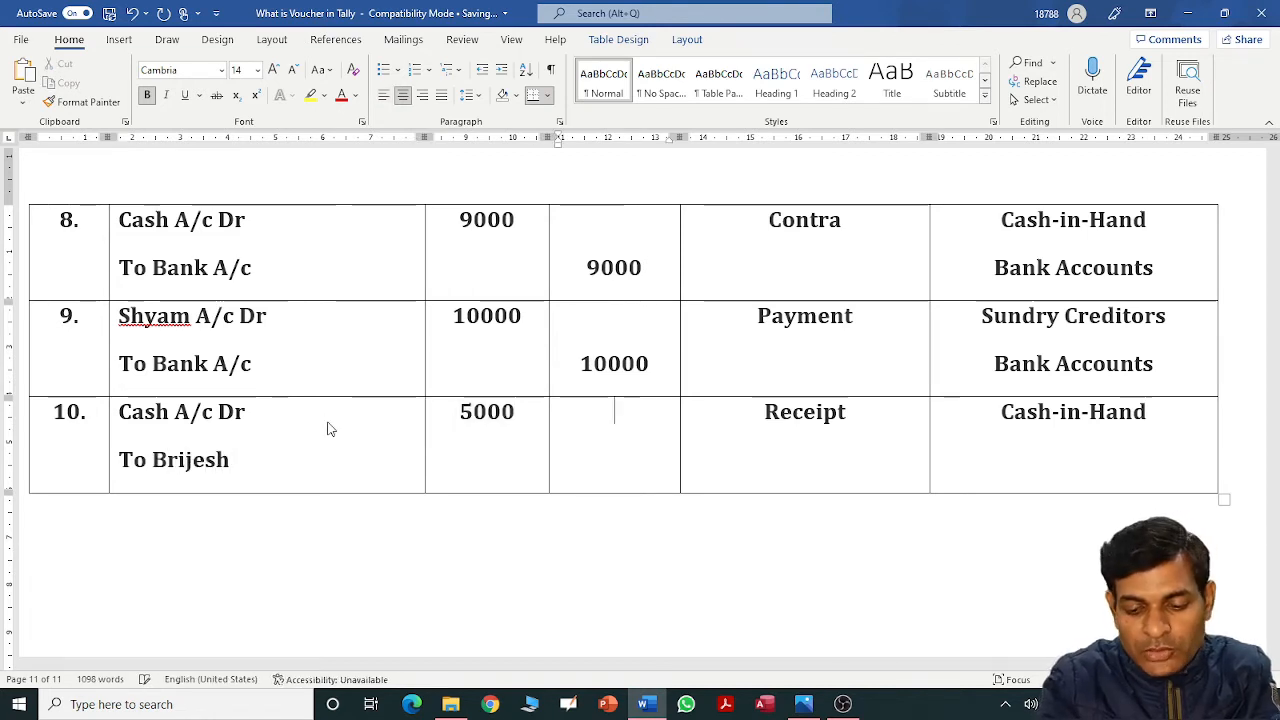
{"action": "key", "text": "Return"}
{"action": "type", "text": "5000"}
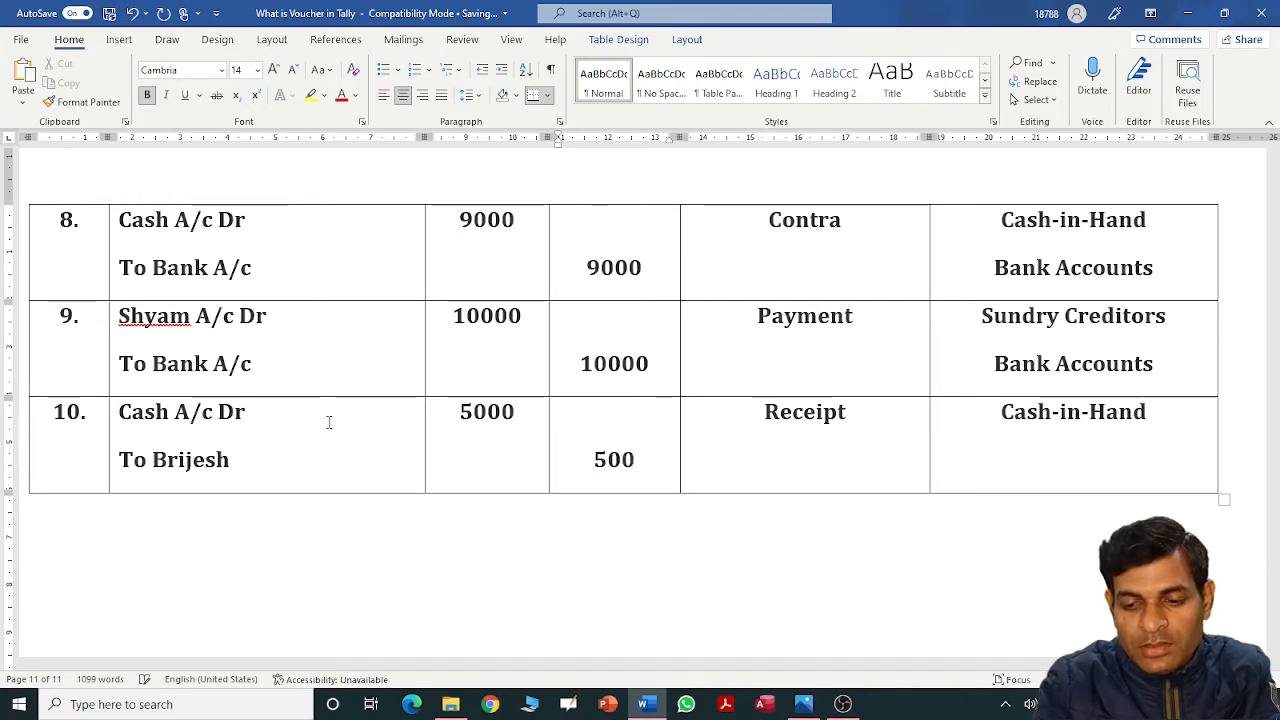
{"action": "key", "text": "Tab"}
{"action": "key", "text": "Tab"}
{"action": "key", "text": "Right"}
{"action": "key", "text": "Return"}
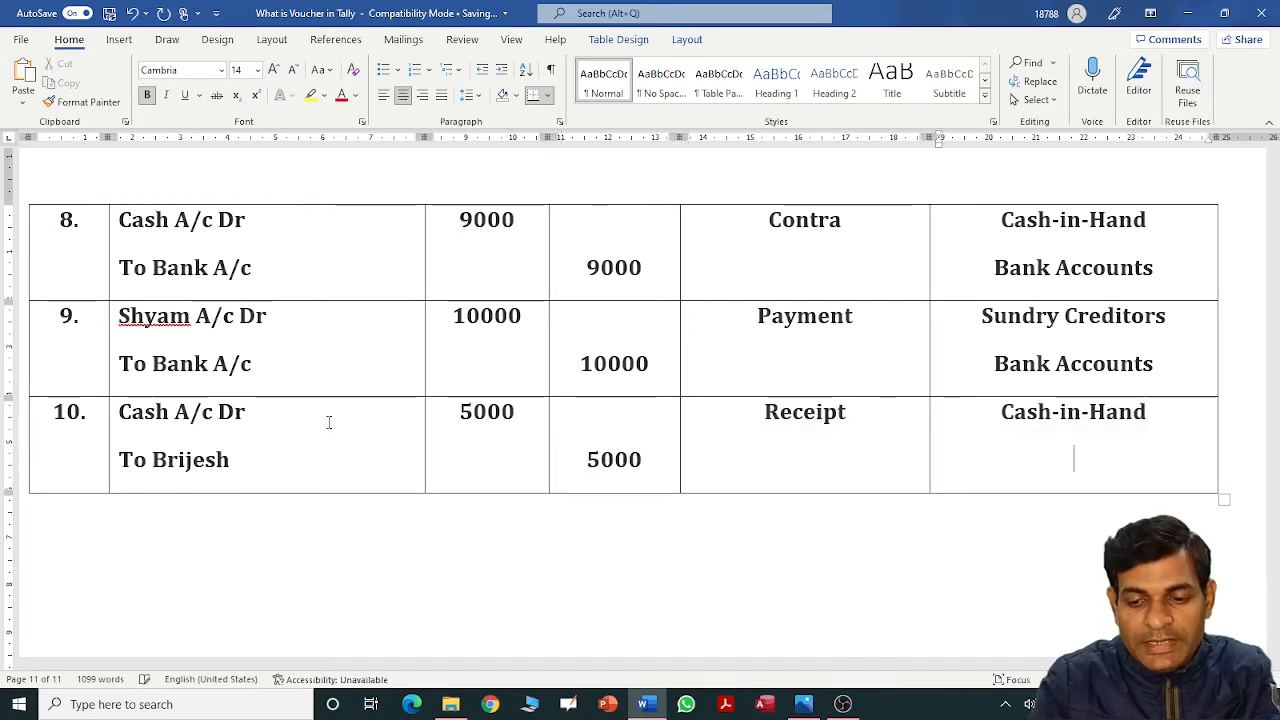
{"action": "type", "text": "Su"}
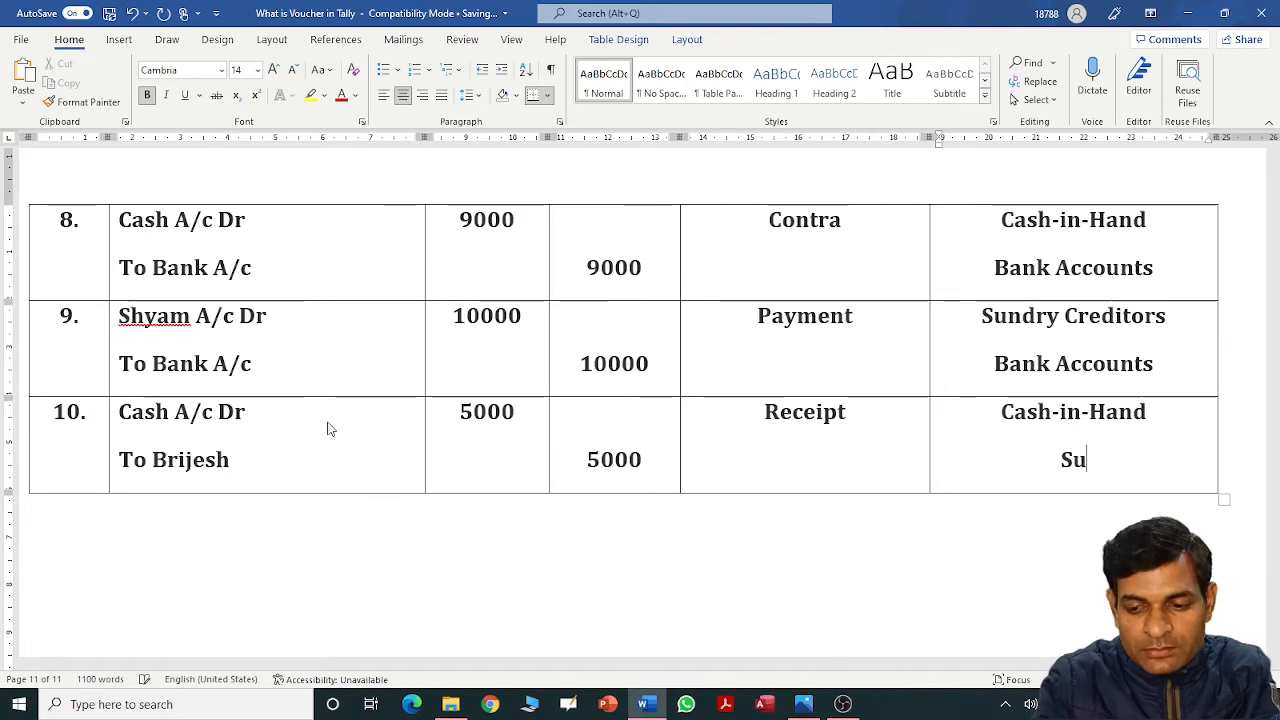
{"action": "type", "text": "ndry D"}
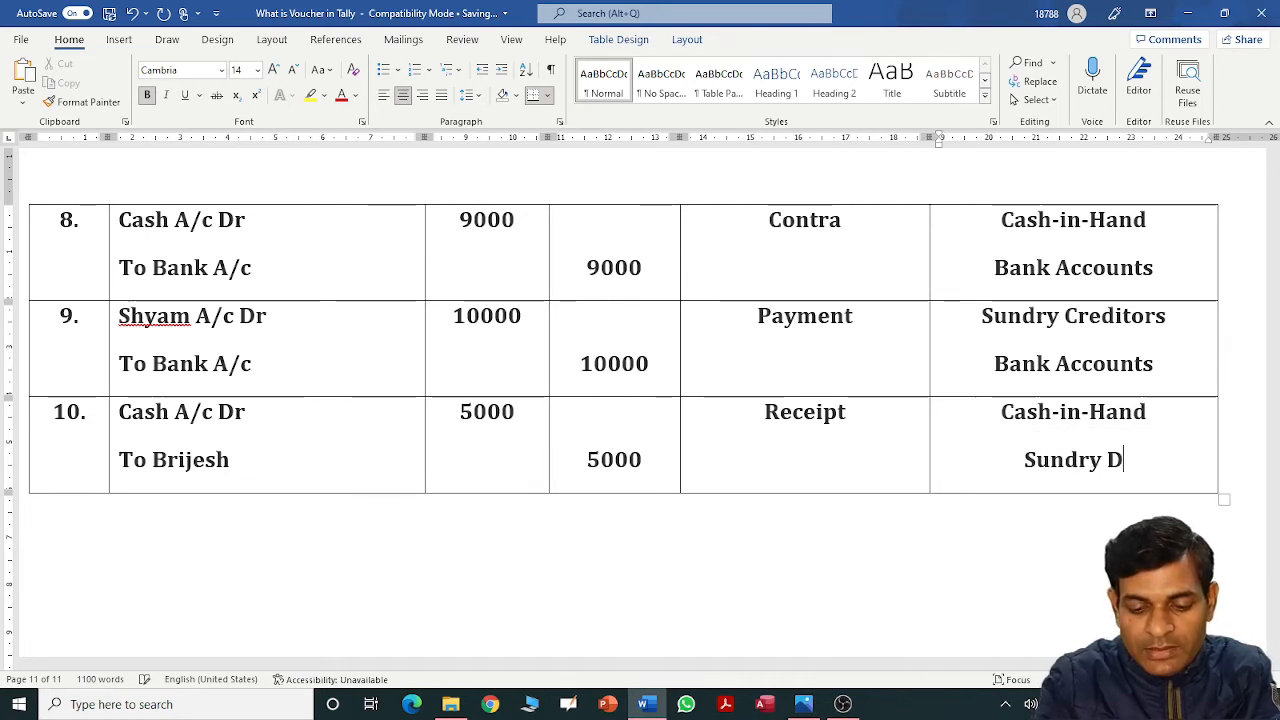
{"action": "type", "text": "etors"}
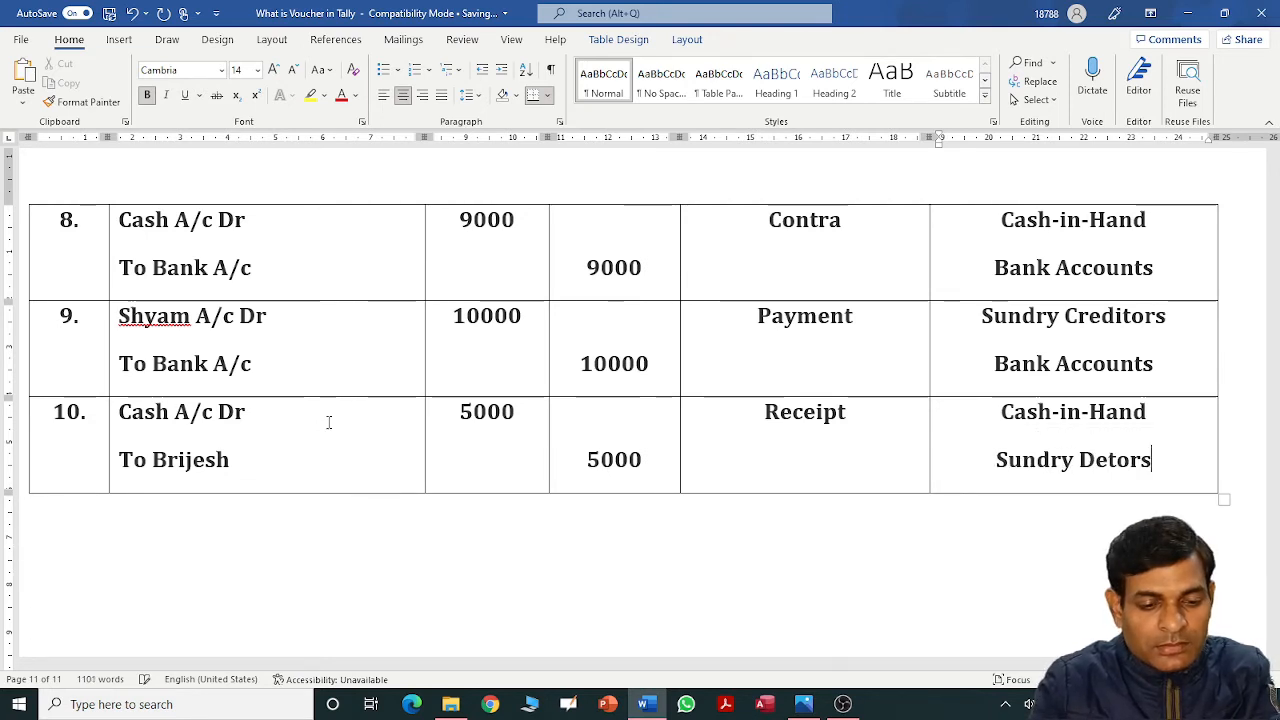
Add a row numbered '11.' and correct the spelling of Sundry Debtors.
{"action": "key", "text": "Tab"}
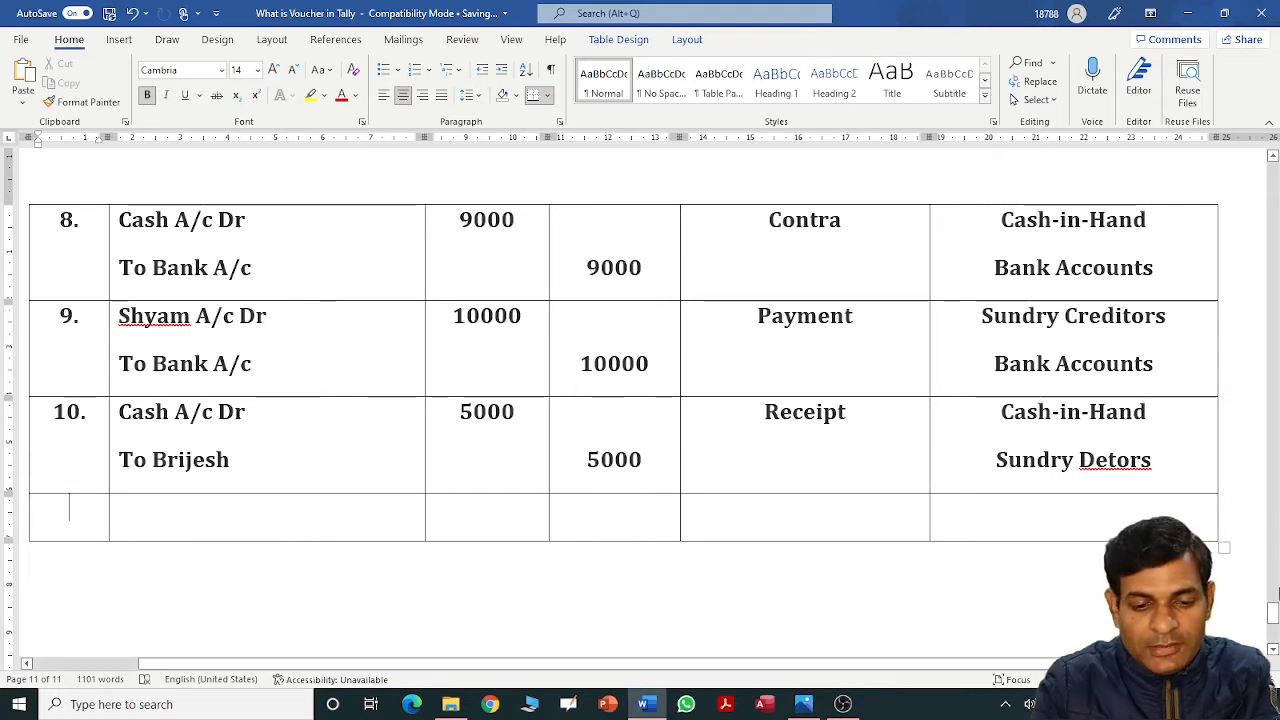
{"action": "type", "text": "11"}
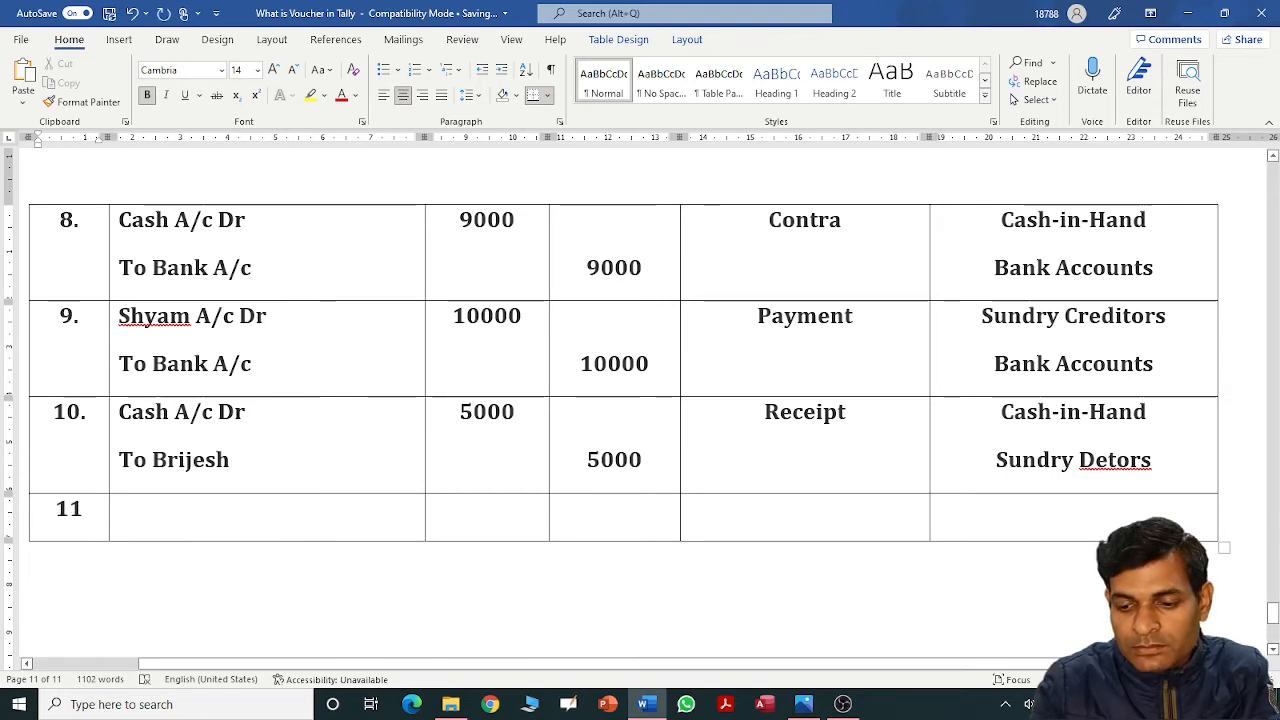
{"action": "left_click", "coordinate": [1110, 460]}
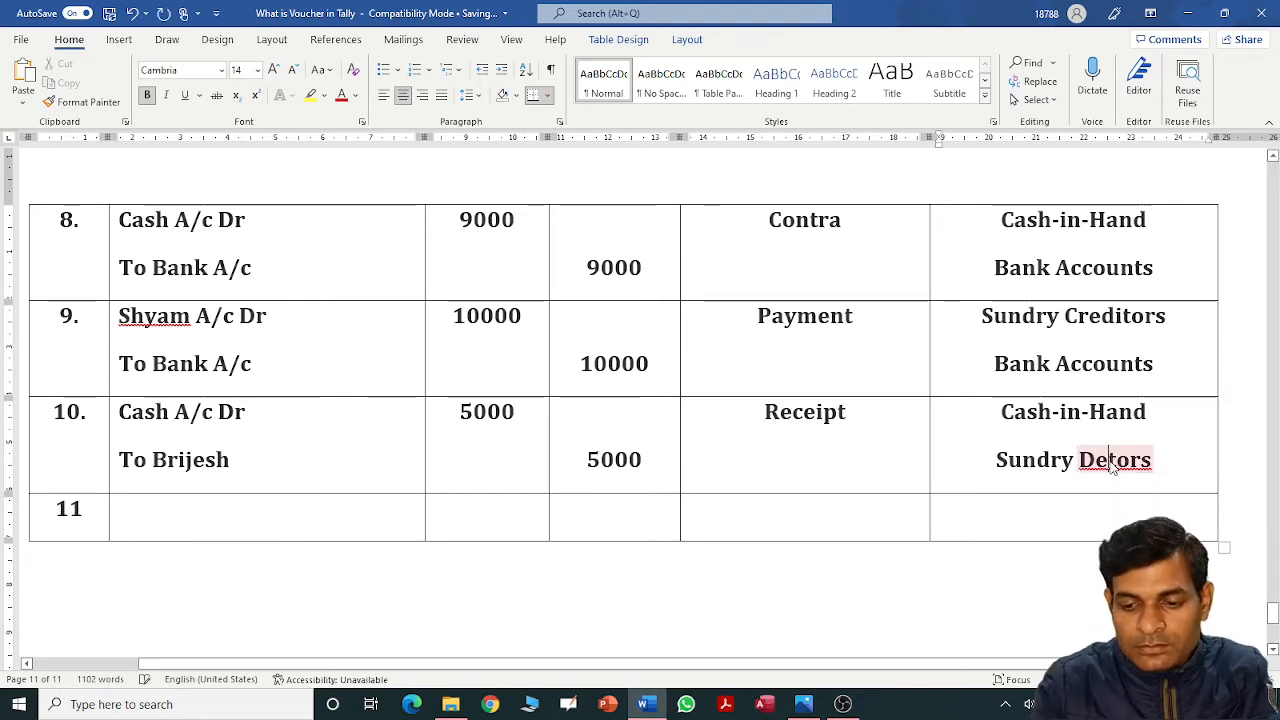
{"action": "type", "text": "b"}
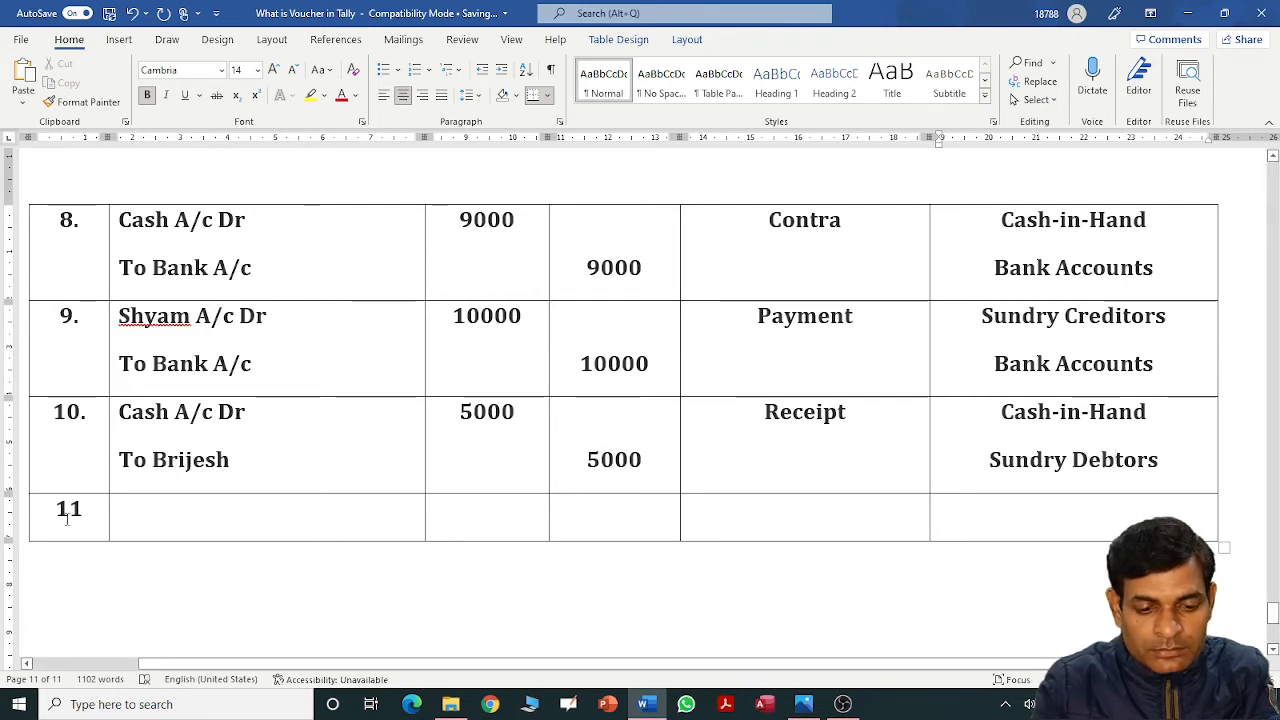
{"action": "left_click", "coordinate": [87, 515]}
{"action": "type", "text": "."}
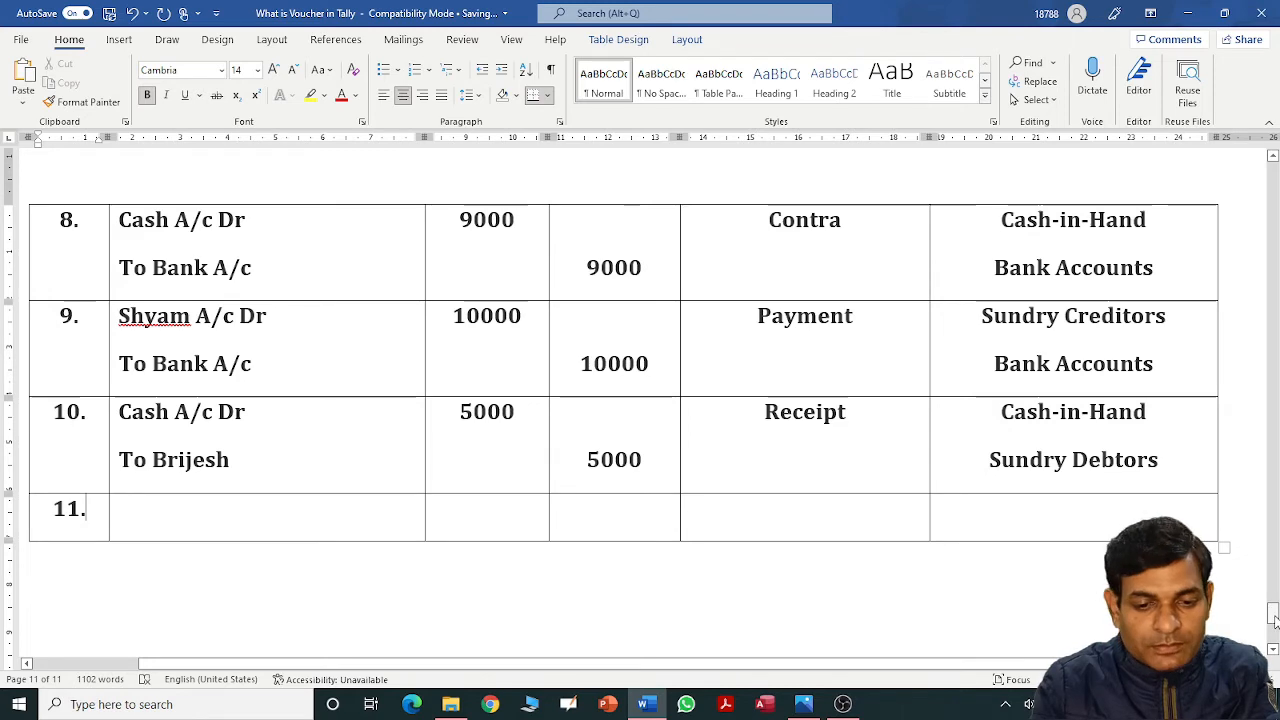
{"action": "left_click_drag", "start_coordinate": [1273, 618], "coordinate": [1273, 553]}
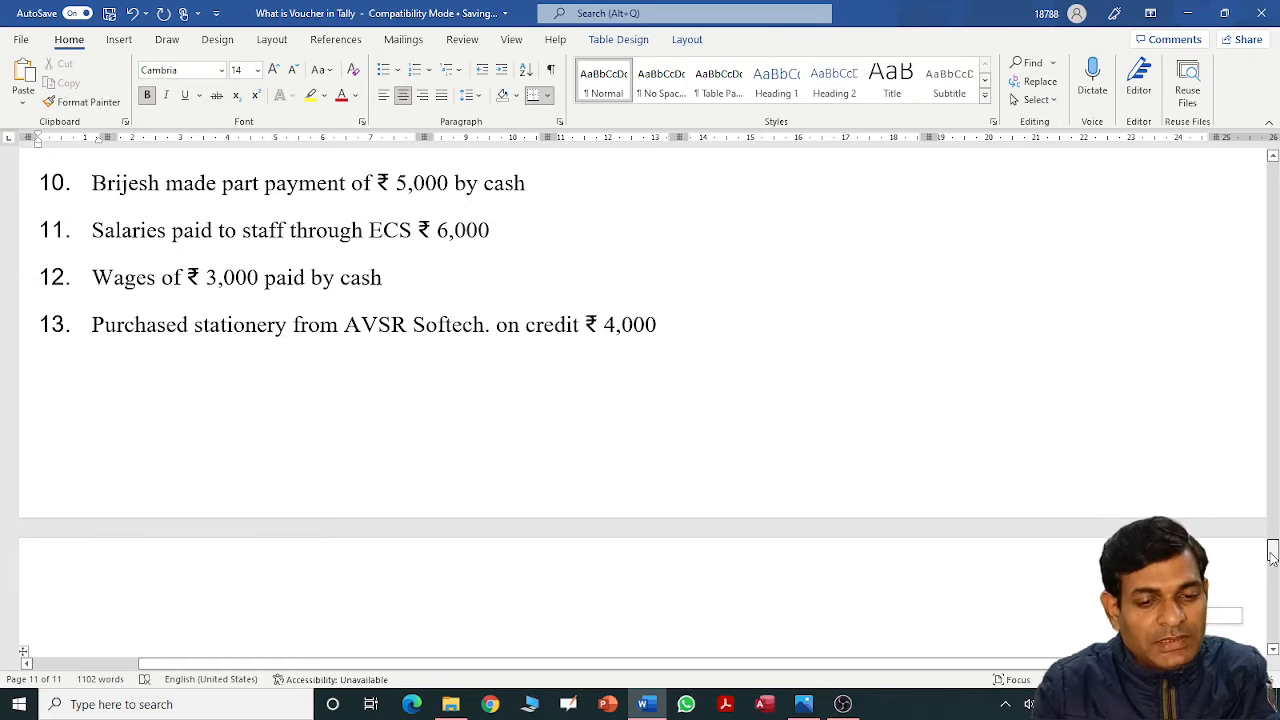
{"action": "left_click_drag", "start_coordinate": [1273, 553], "coordinate": [1273, 618]}
Enter Salary A/c Dr, 6000 debit, Payment and Indirect Expenses in row 11.
{"action": "left_click", "coordinate": [357, 411], "text": "shift"}
{"action": "type", "text": "Sa"}
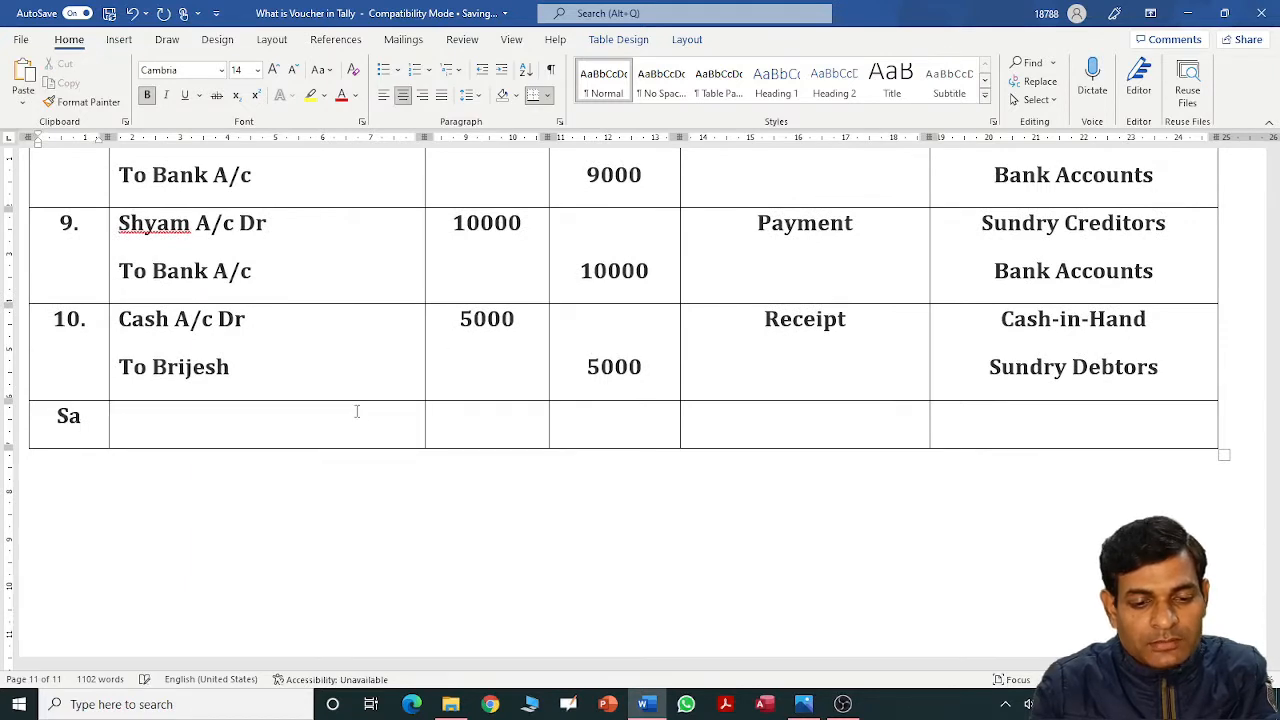
{"action": "key", "text": "ctrl+z"}
{"action": "key", "text": "Tab"}
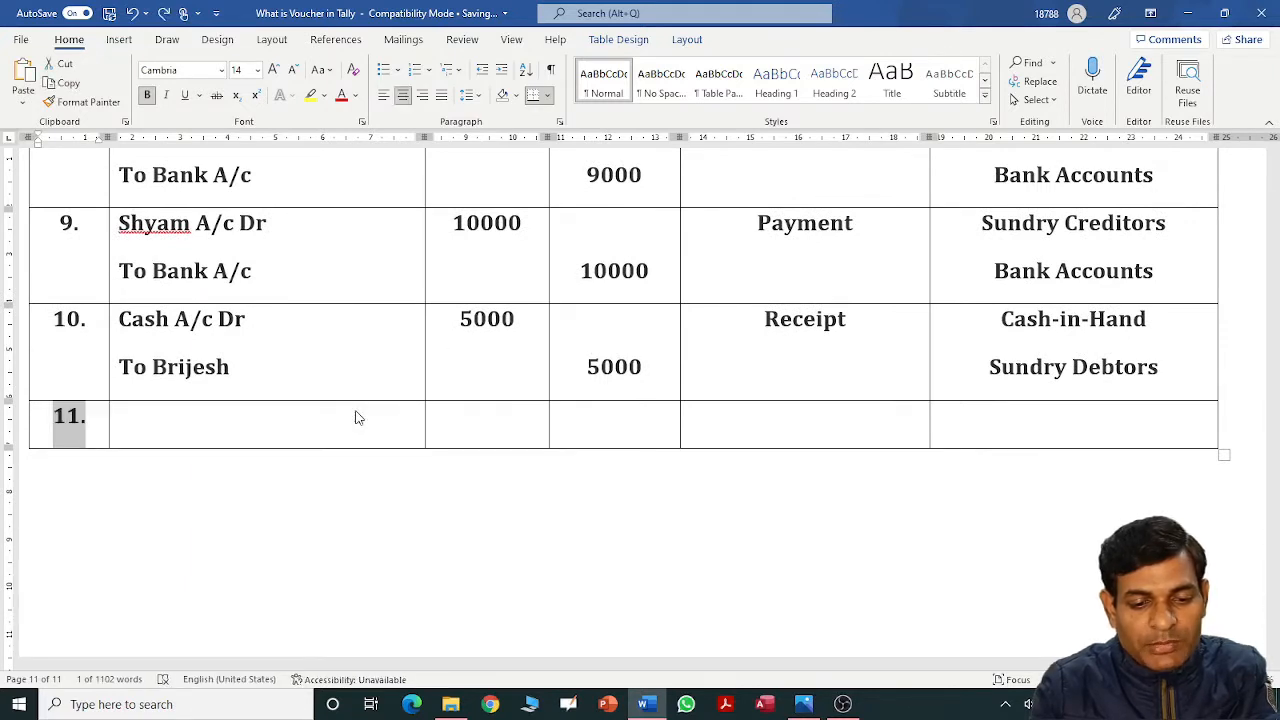
{"action": "left_click", "coordinate": [340, 434]}
{"action": "type", "text": "Sa"}
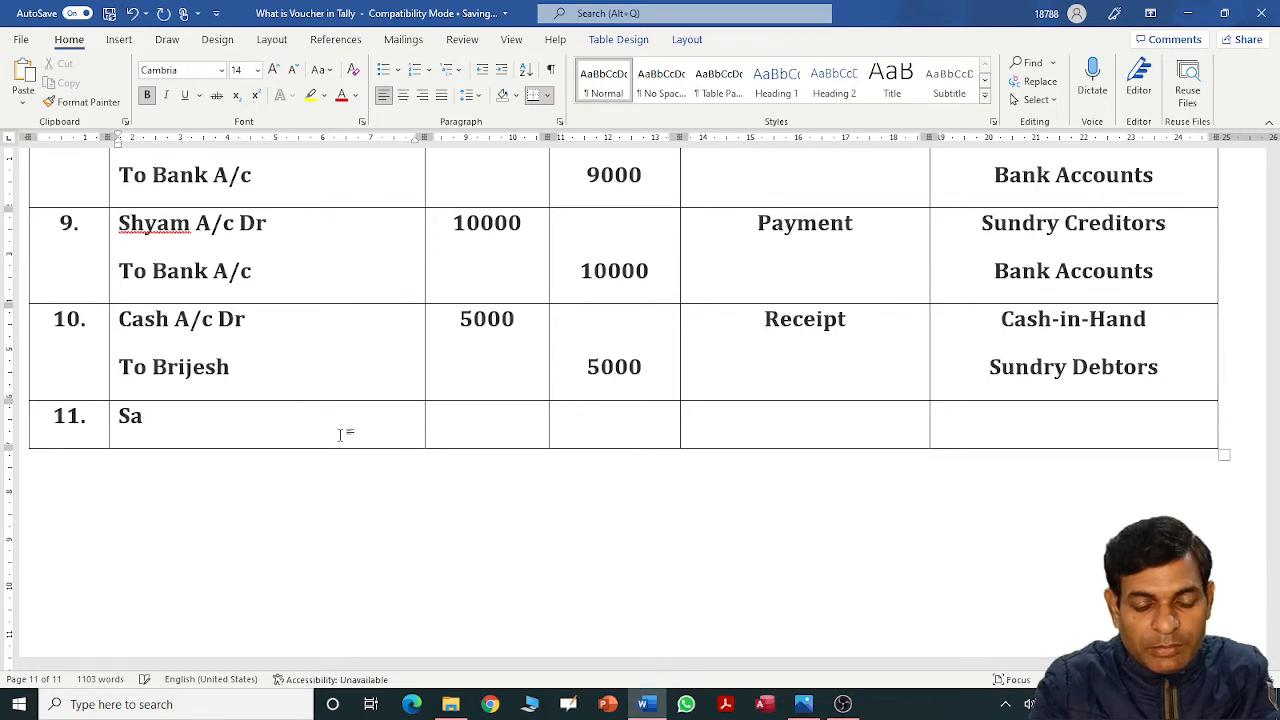
{"action": "type", "text": "lary"}
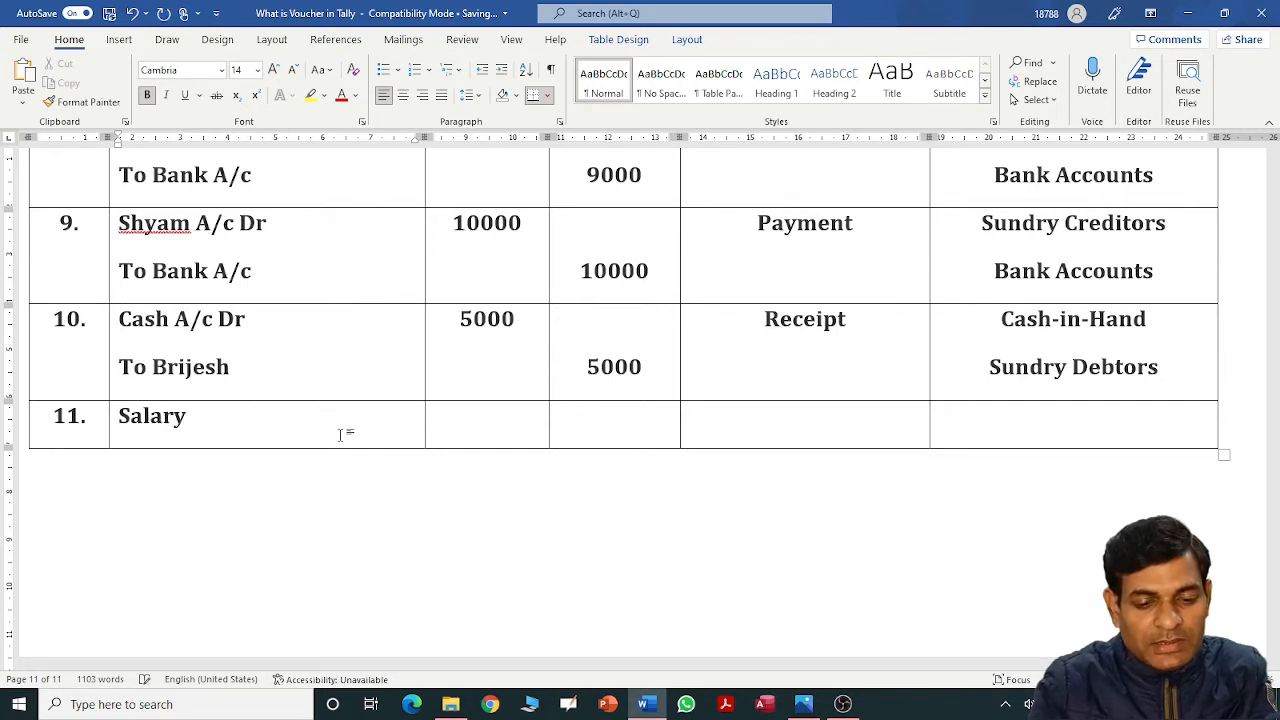
{"action": "type", "text": " A/c Dr"}
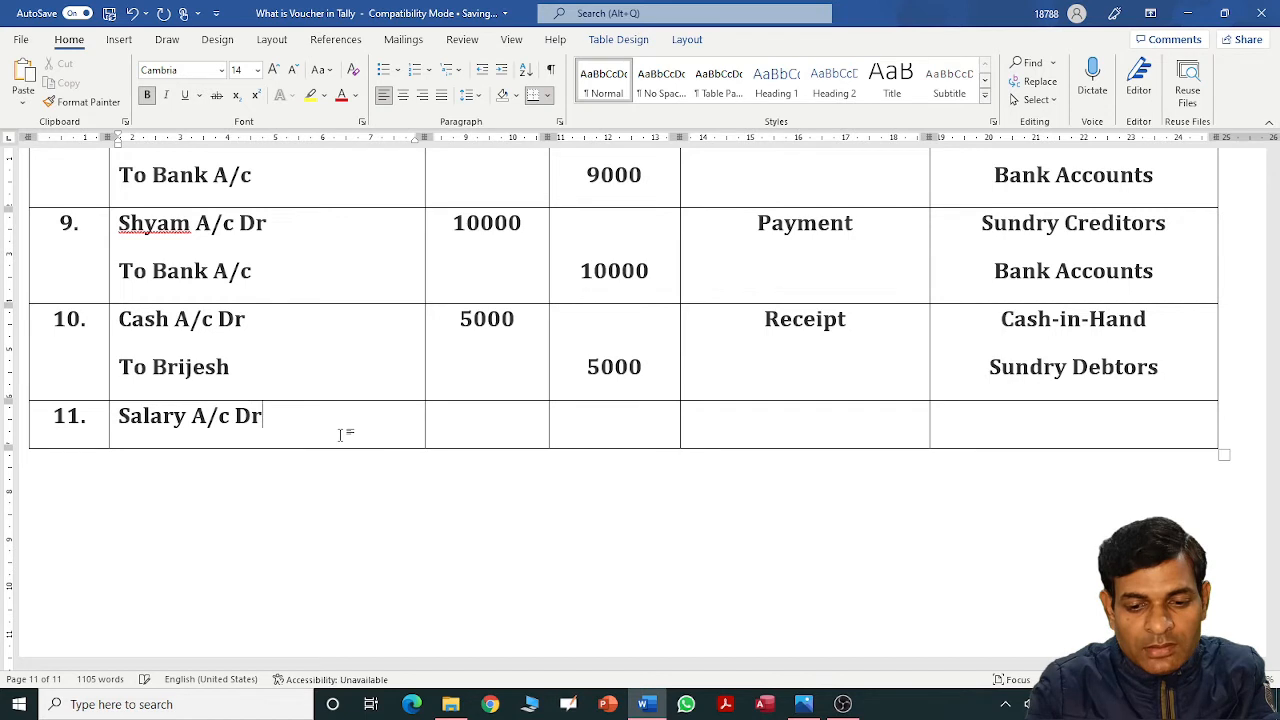
{"action": "key", "text": "Tab"}
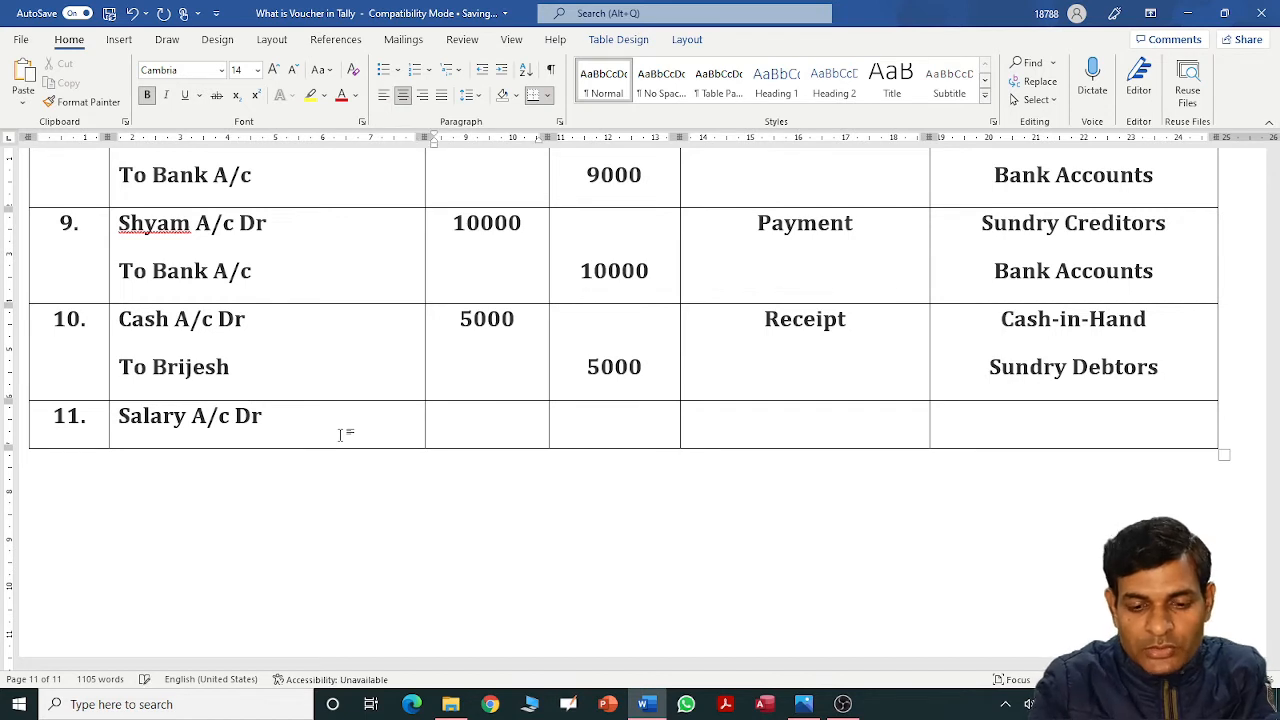
{"action": "type", "text": "6000"}
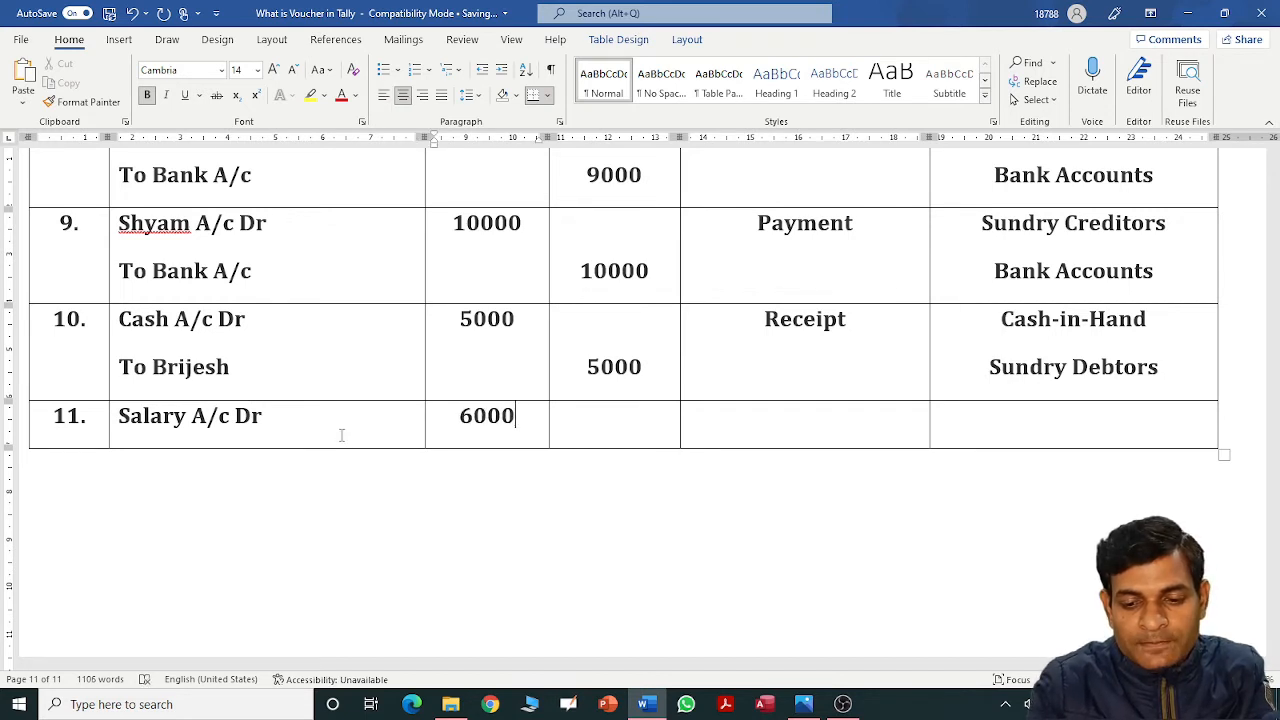
{"action": "key", "text": "Tab"}
{"action": "key", "text": "Tab"}
{"action": "type", "text": "Payment"}
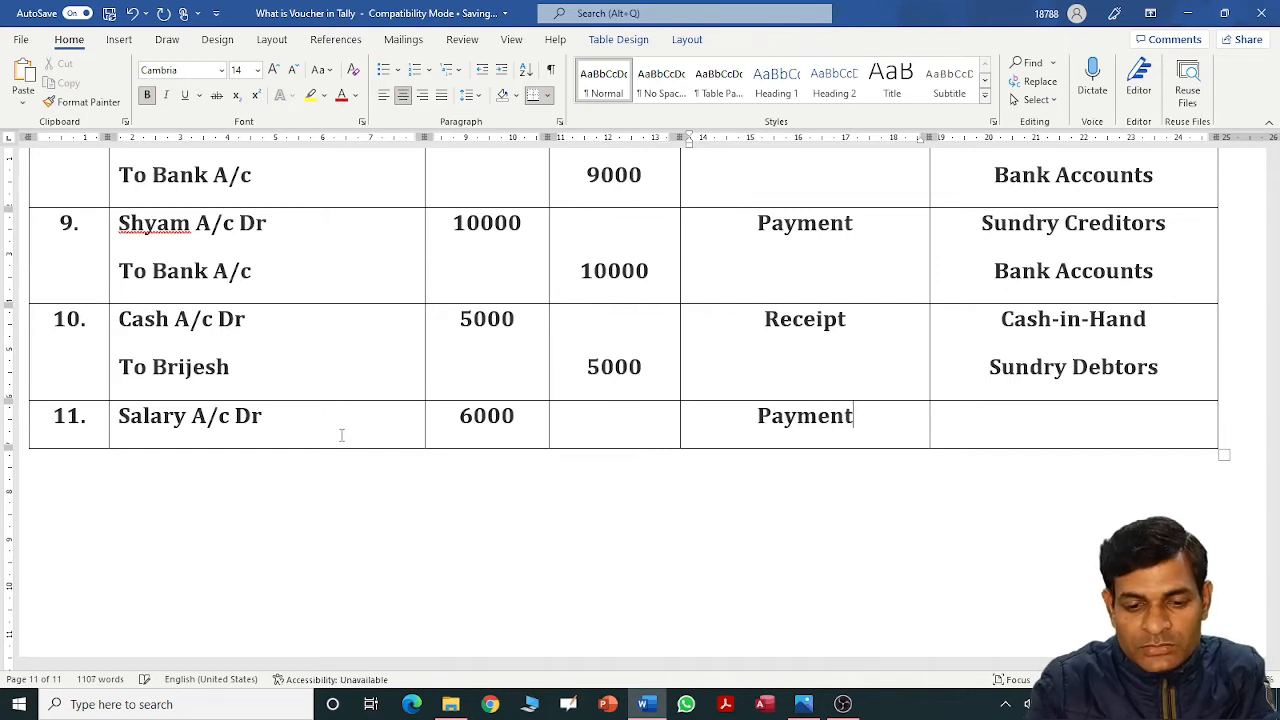
{"action": "key", "text": "Tab"}
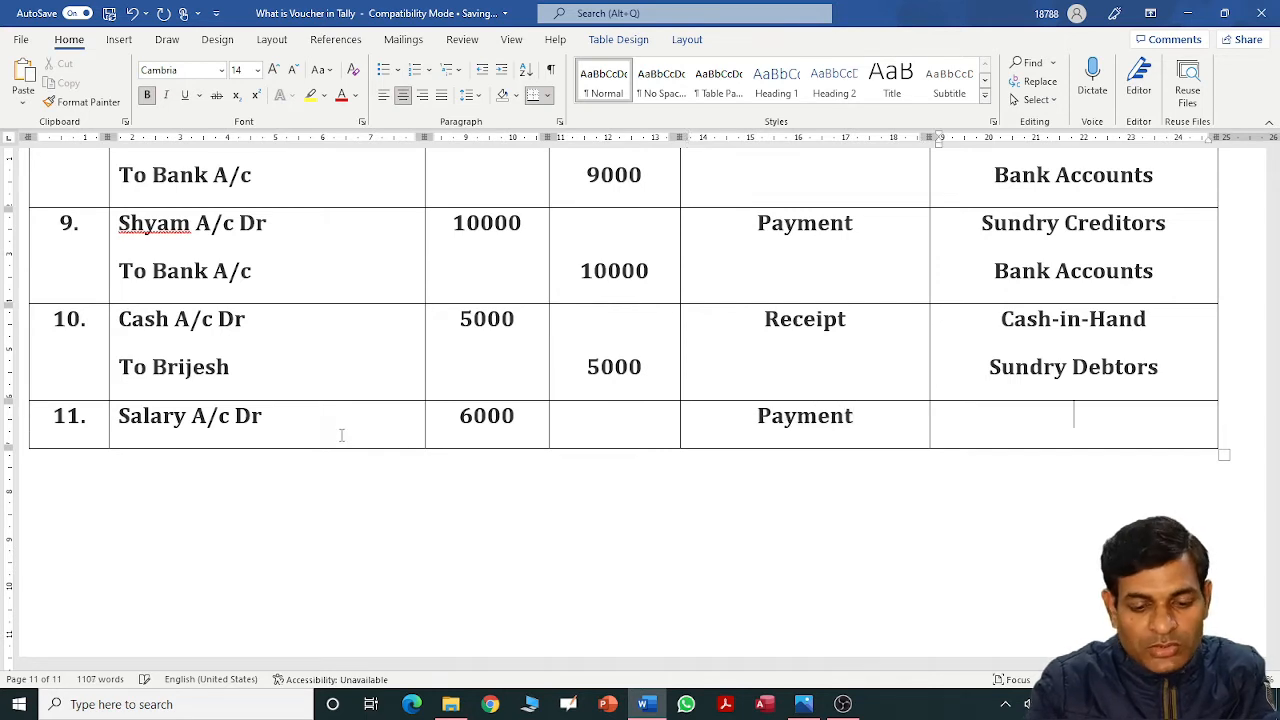
{"action": "type", "text": "Indi"}
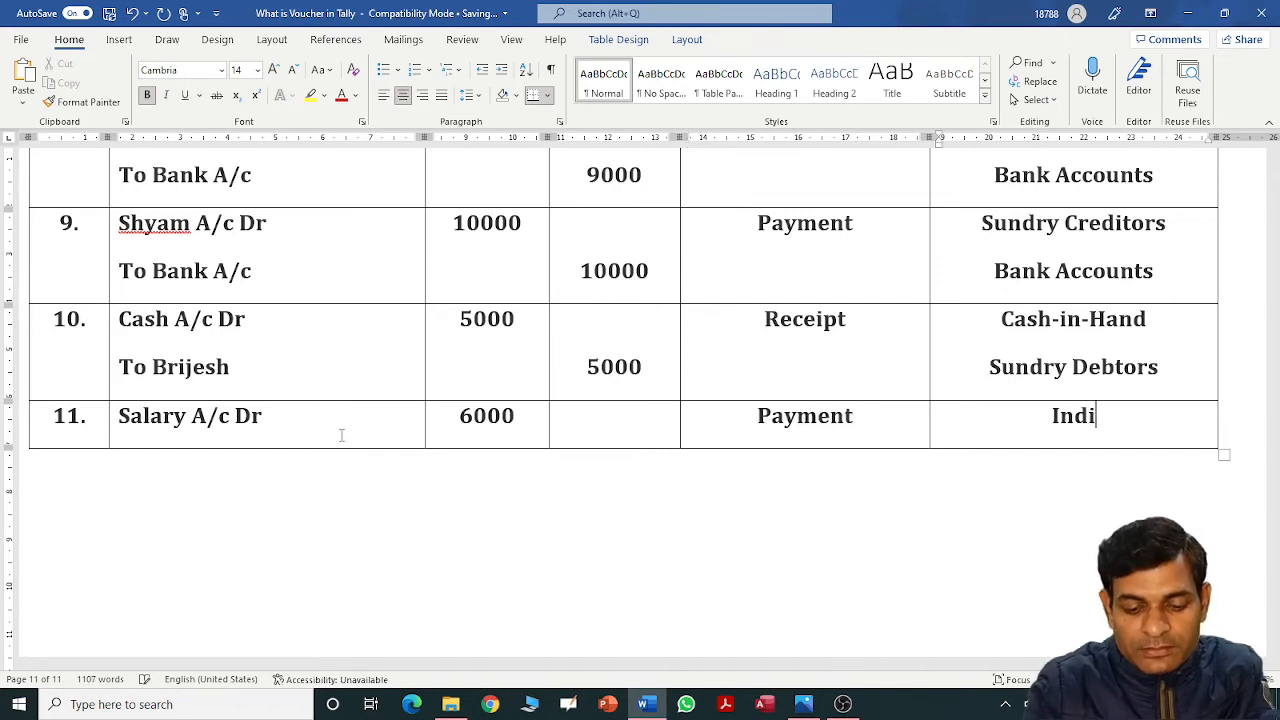
{"action": "type", "text": "recy"}
{"action": "key", "text": "BackSpace"}
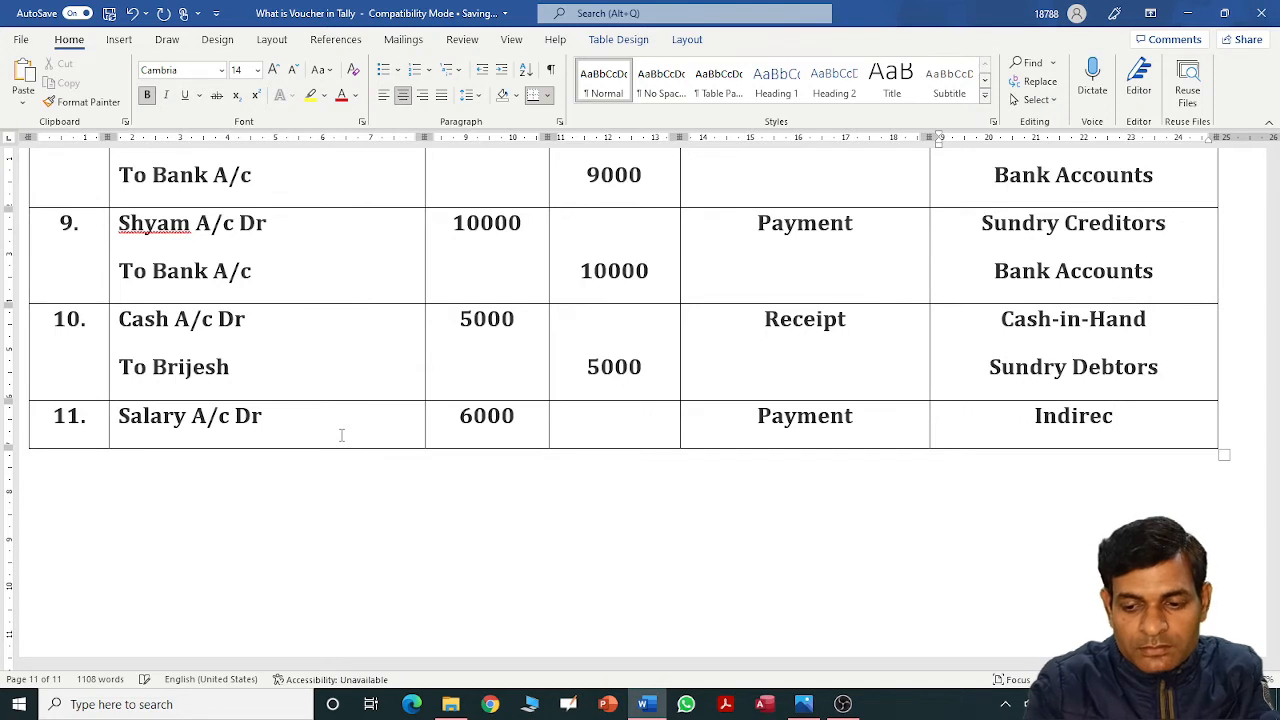
{"action": "type", "text": "t Expenses"}
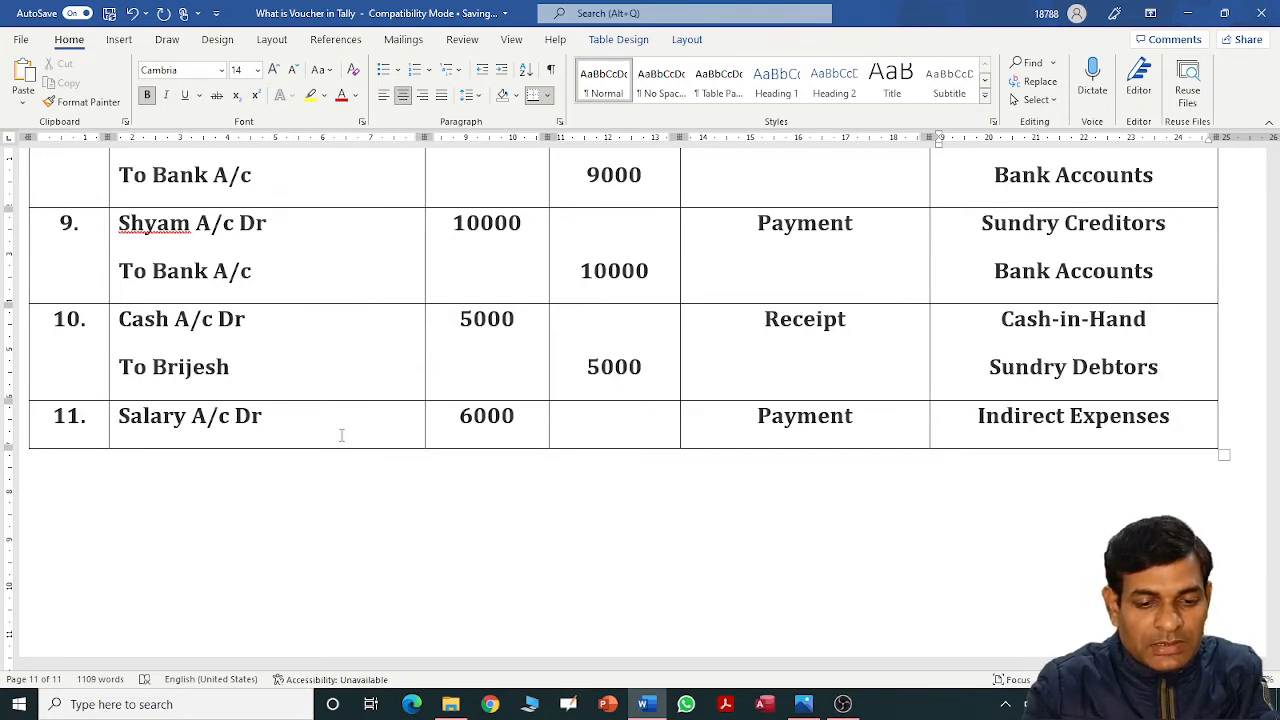
Add the credit line Bank A/c with a 6000 credit and Bank Accounts group.
{"action": "left_click", "coordinate": [341, 415]}
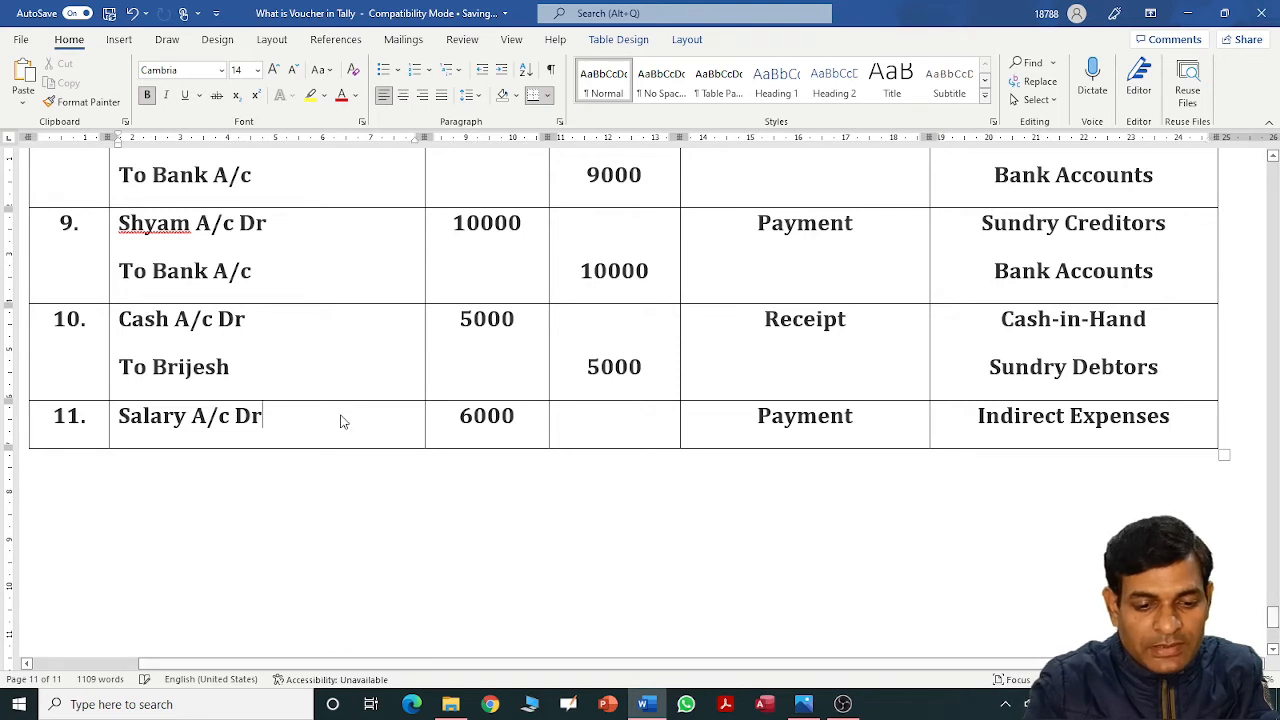
{"action": "key", "text": "Return"}
{"action": "type", "text": "Bank A/c"}
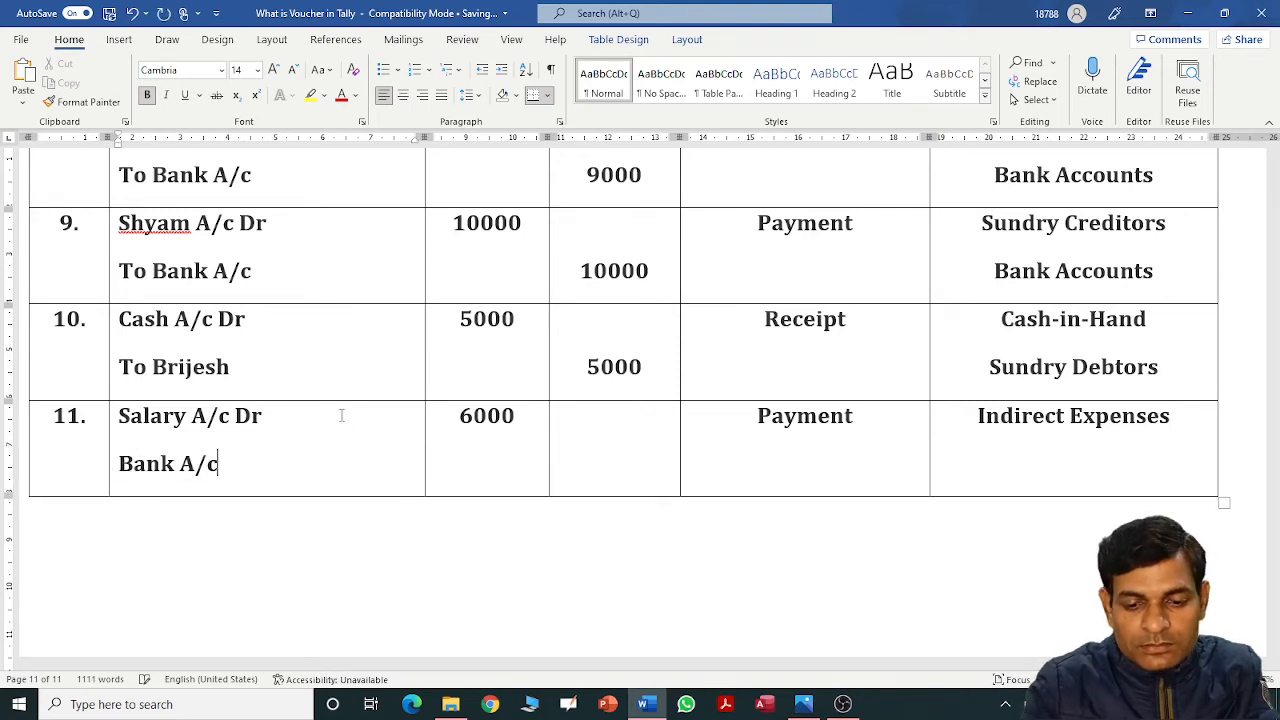
{"action": "key", "text": "Tab"}
{"action": "key", "text": "Tab"}
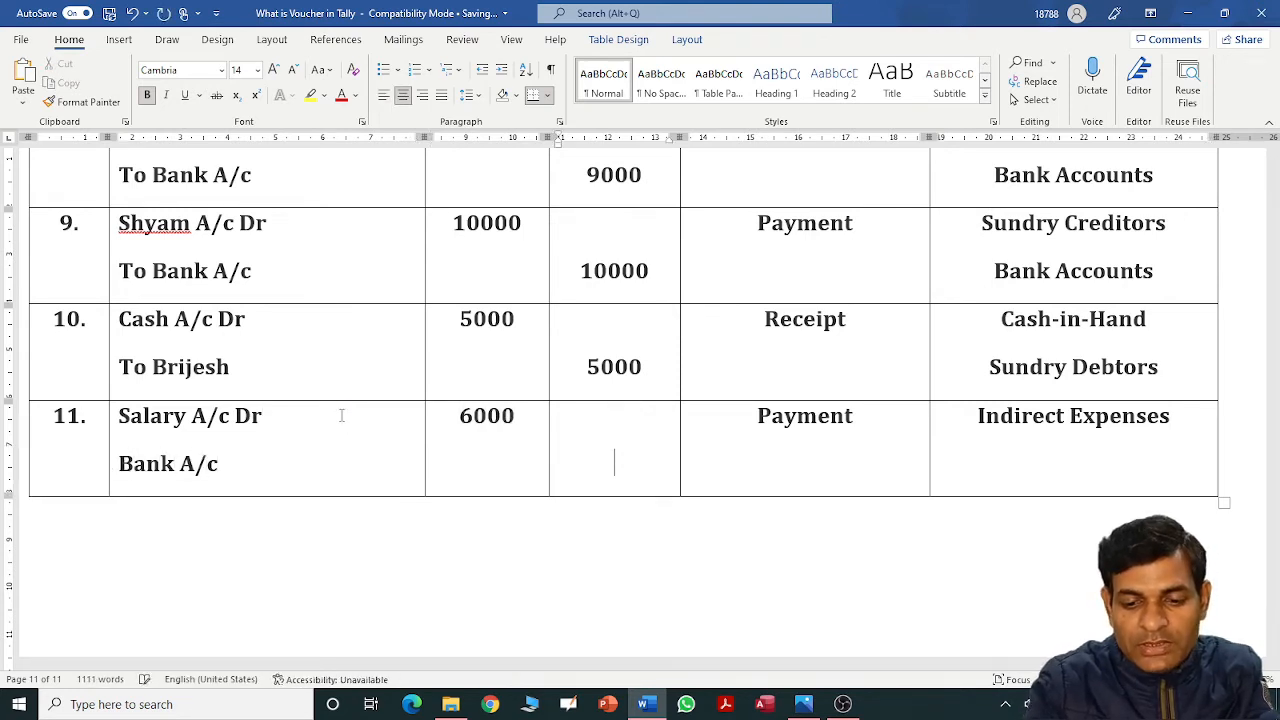
{"action": "type", "text": "6000"}
{"action": "key", "text": "Tab"}
{"action": "key", "text": "Tab"}
{"action": "key", "text": "Right"}
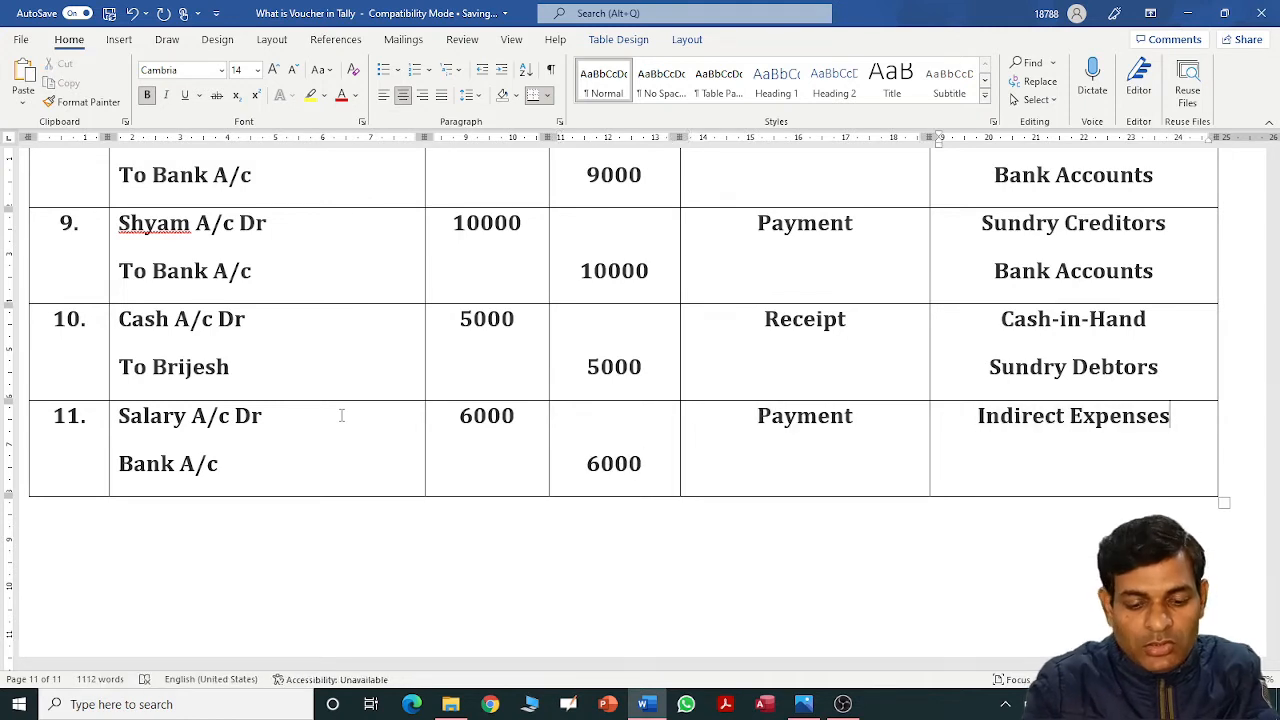
{"action": "key", "text": "Return"}
{"action": "type", "text": "BAk"}
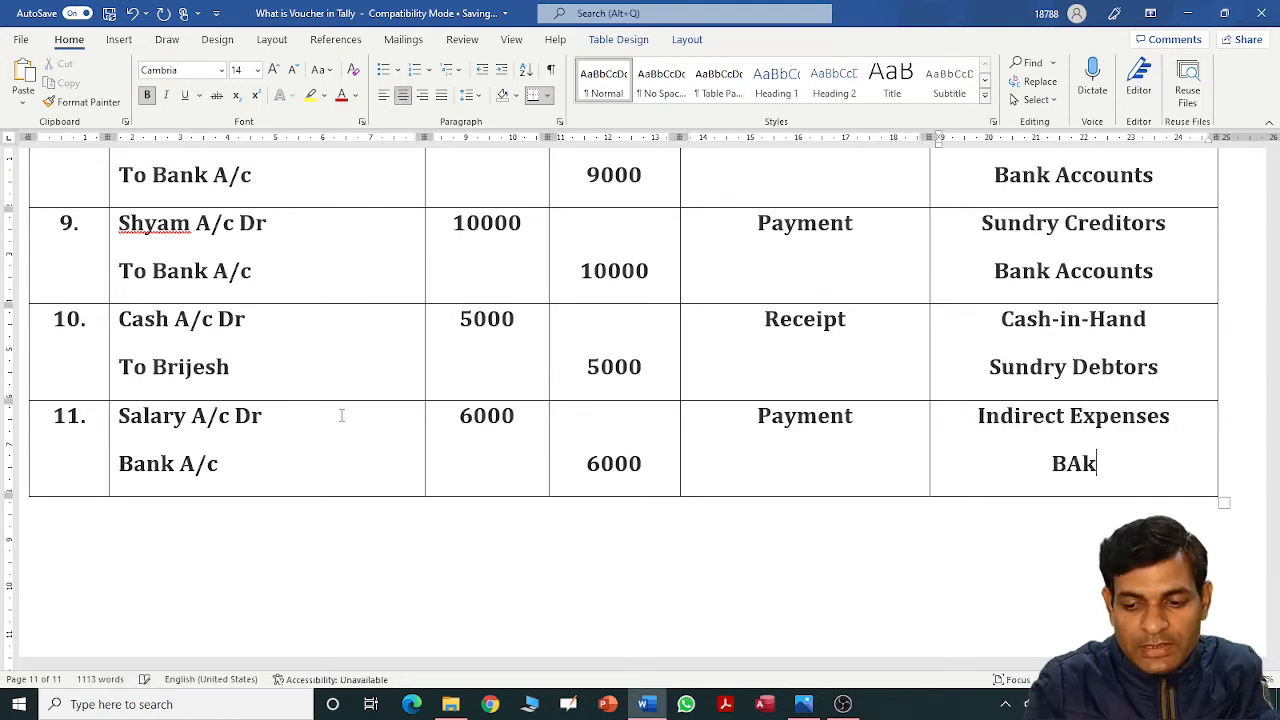
{"action": "key", "text": "BackSpace"}
{"action": "key", "text": "BackSpace"}
{"action": "type", "text": "ank Acc"}
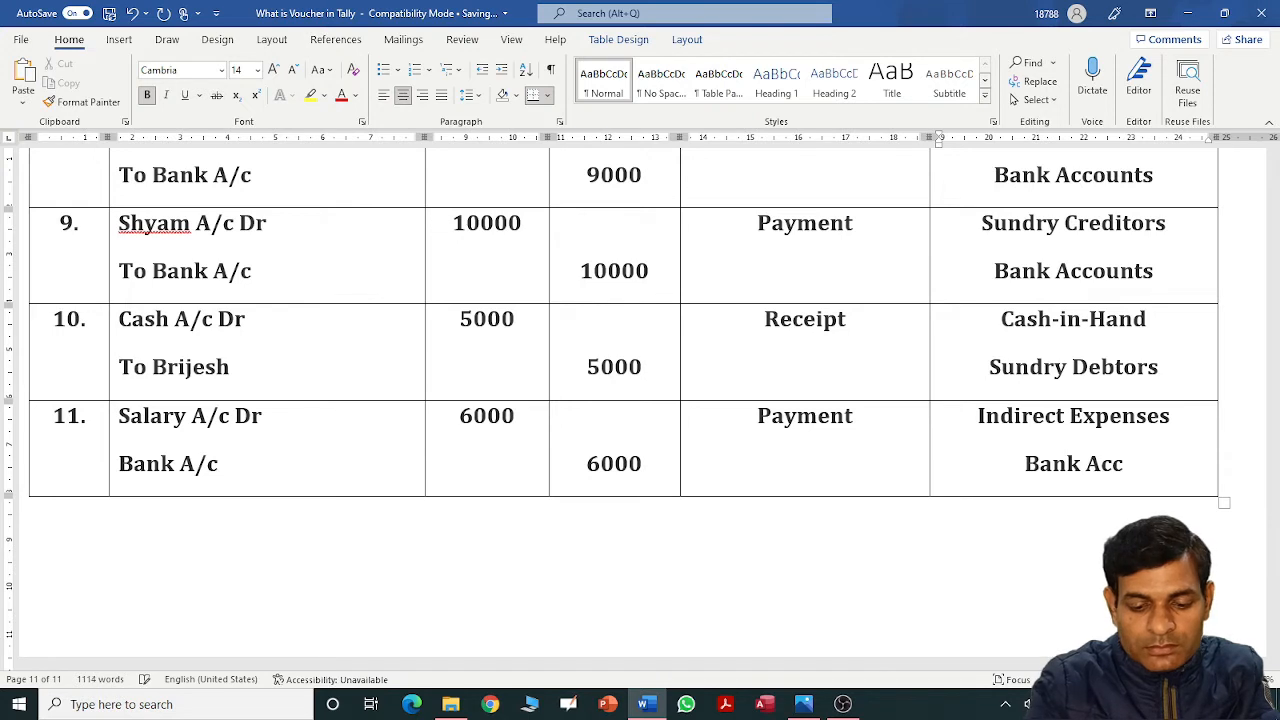
{"action": "type", "text": "ounts"}
Add a new table row numbered '12.'.
{"action": "key", "text": "Tab"}
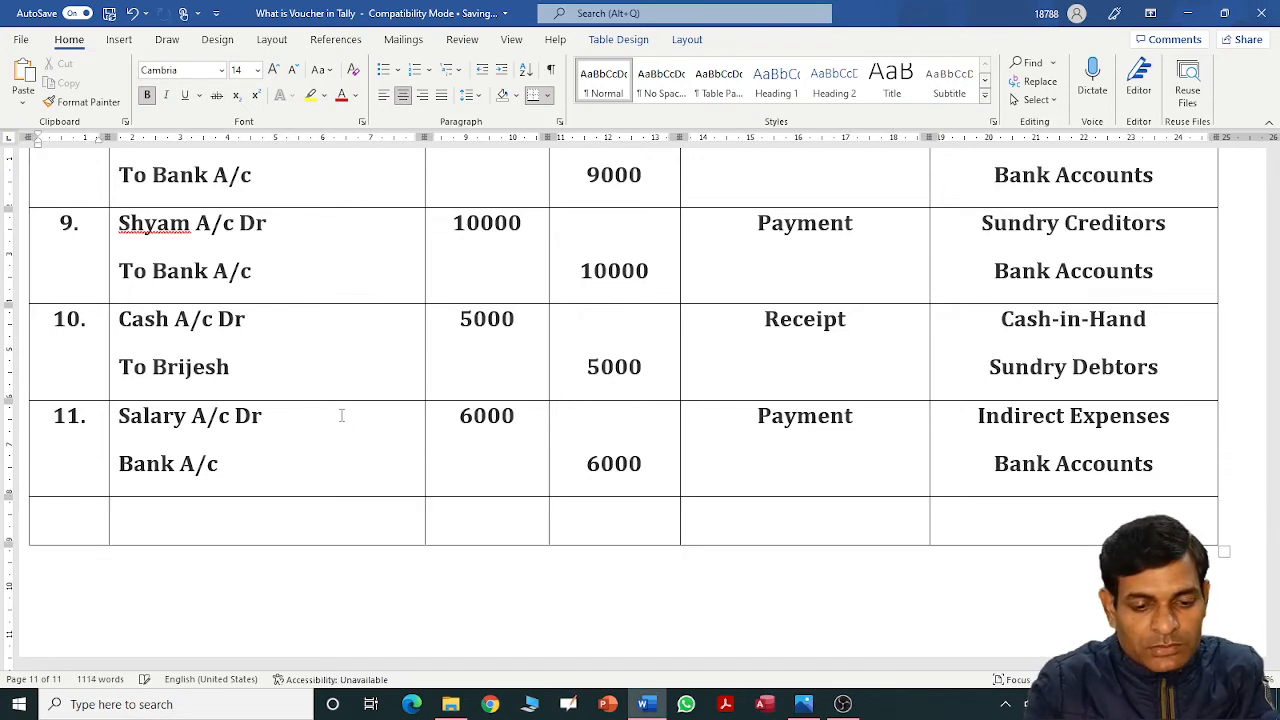
{"action": "type", "text": "12."}
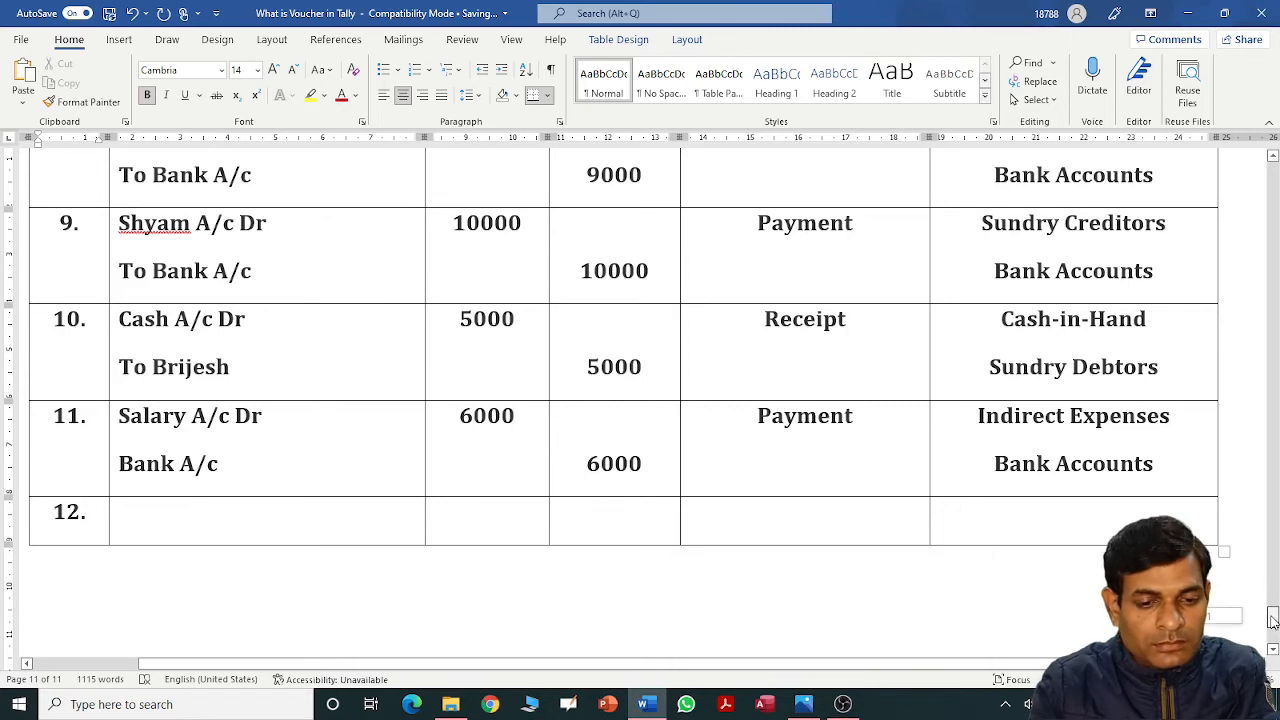
{"action": "left_click_drag", "start_coordinate": [1272, 620], "coordinate": [1272, 550]}
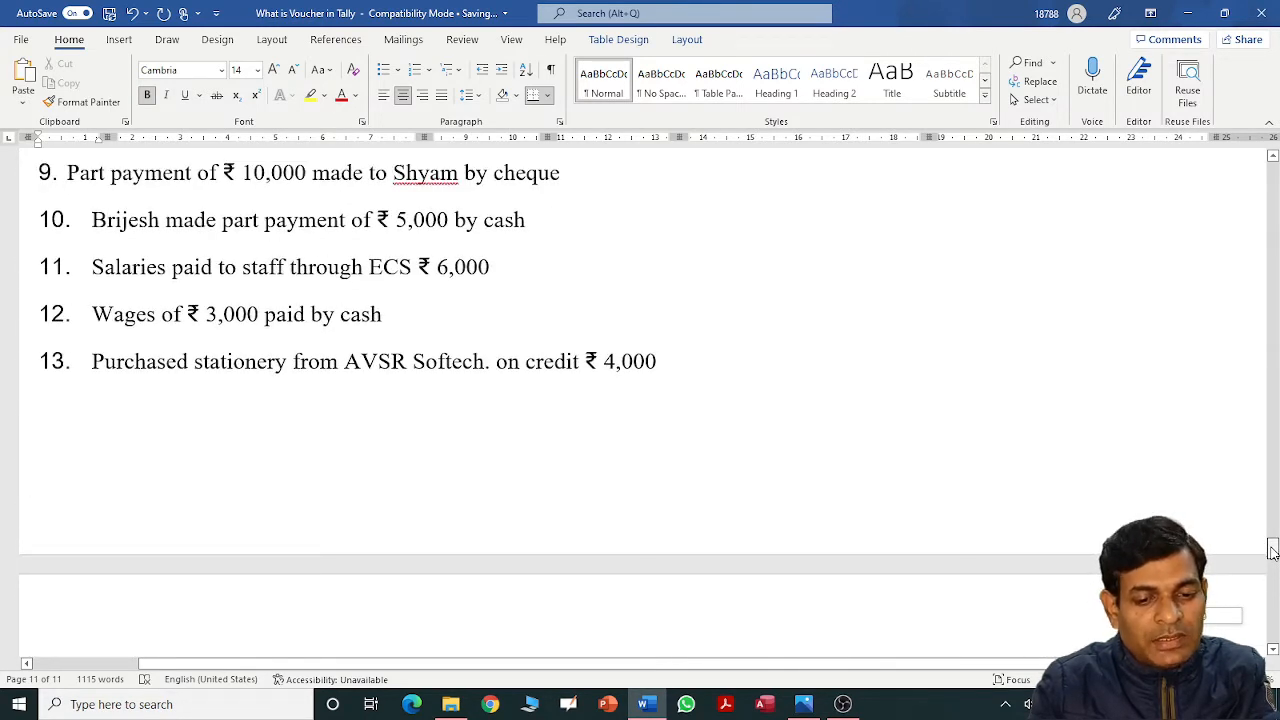
{"action": "left_click_drag", "start_coordinate": [1272, 550], "coordinate": [1274, 626]}
Enter Wages A/c Dr, 3000 debit, Payment and Direct Expenses in row 12.
{"action": "left_click", "coordinate": [322, 362]}
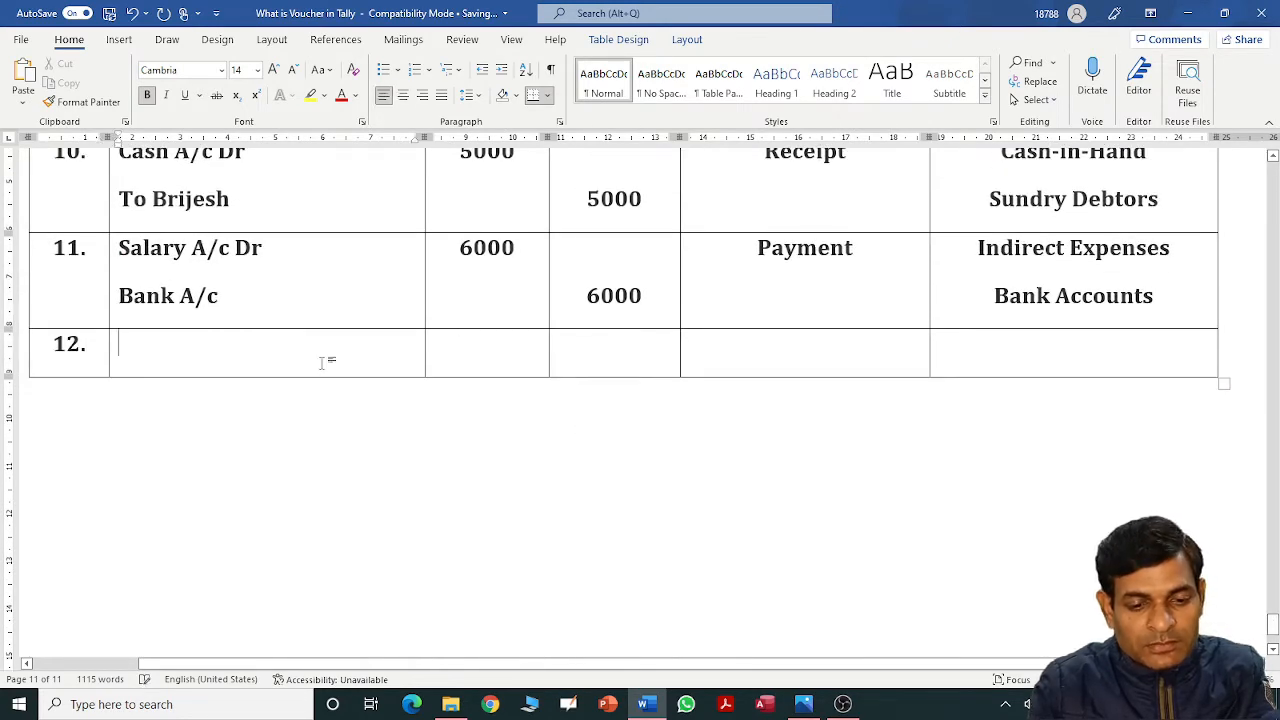
{"action": "type", "text": "Wages"}
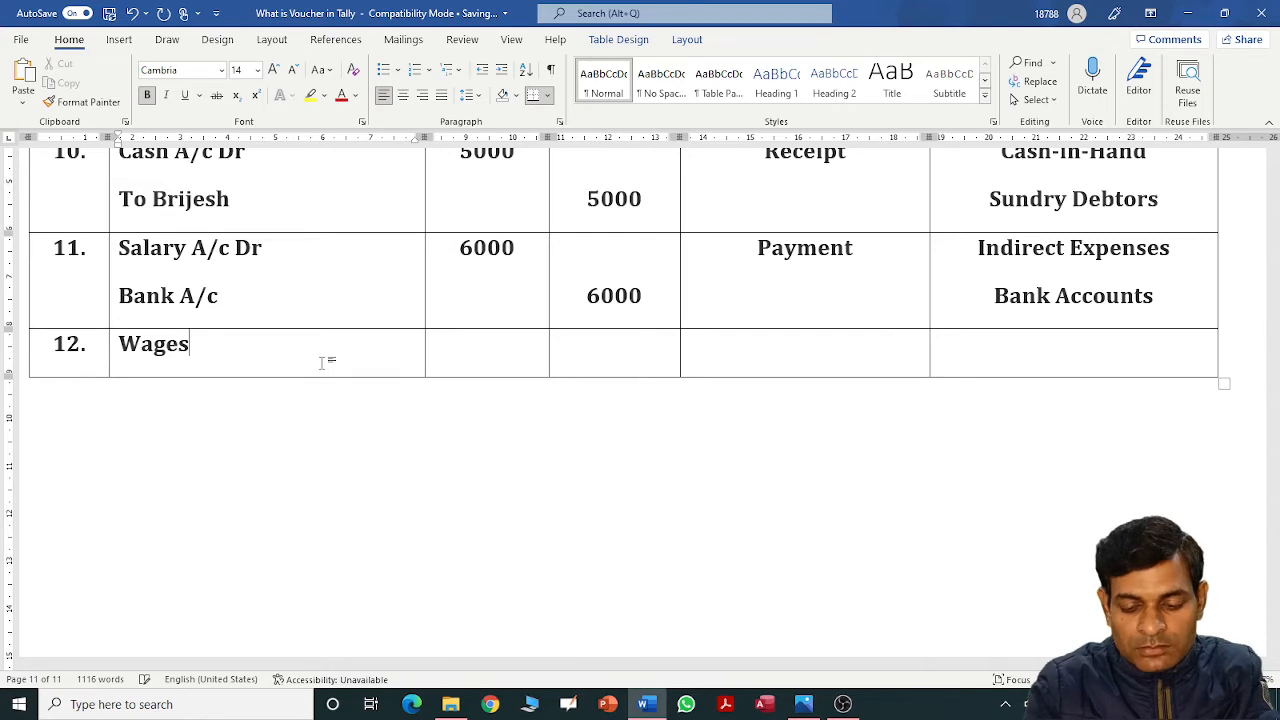
{"action": "type", "text": " A/c "}
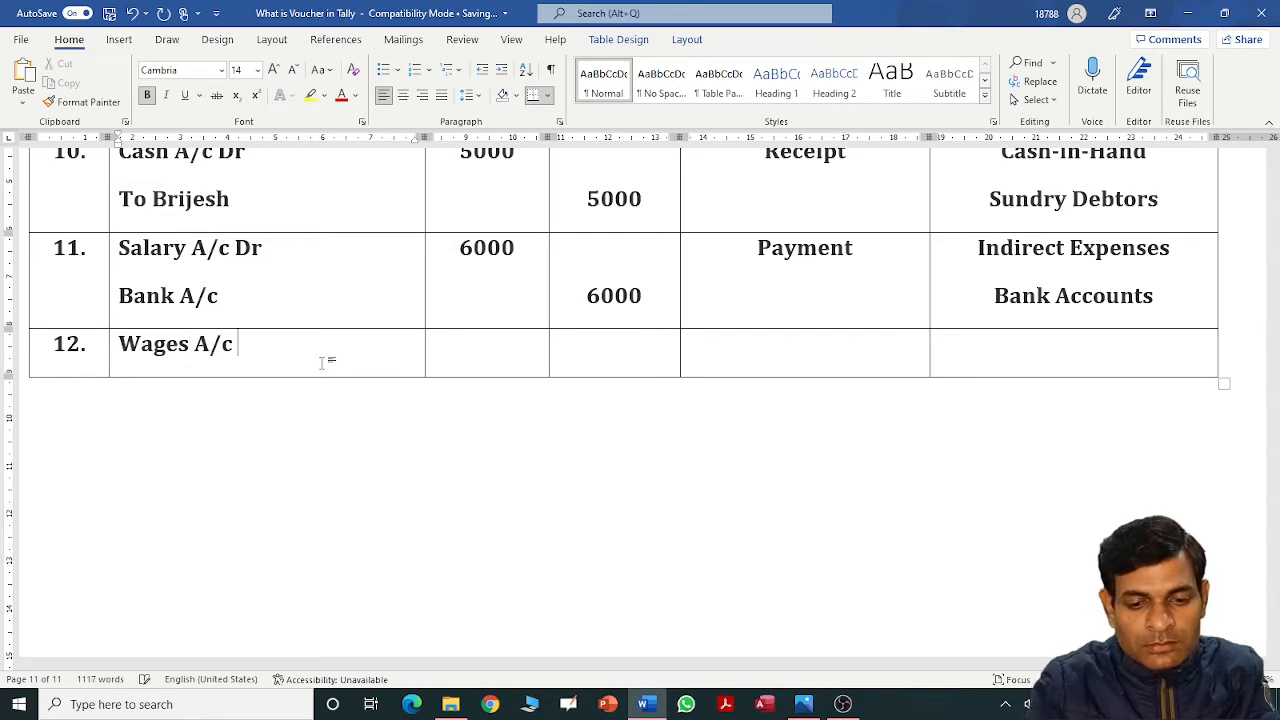
{"action": "type", "text": "Dr"}
{"action": "key", "text": "Tab"}
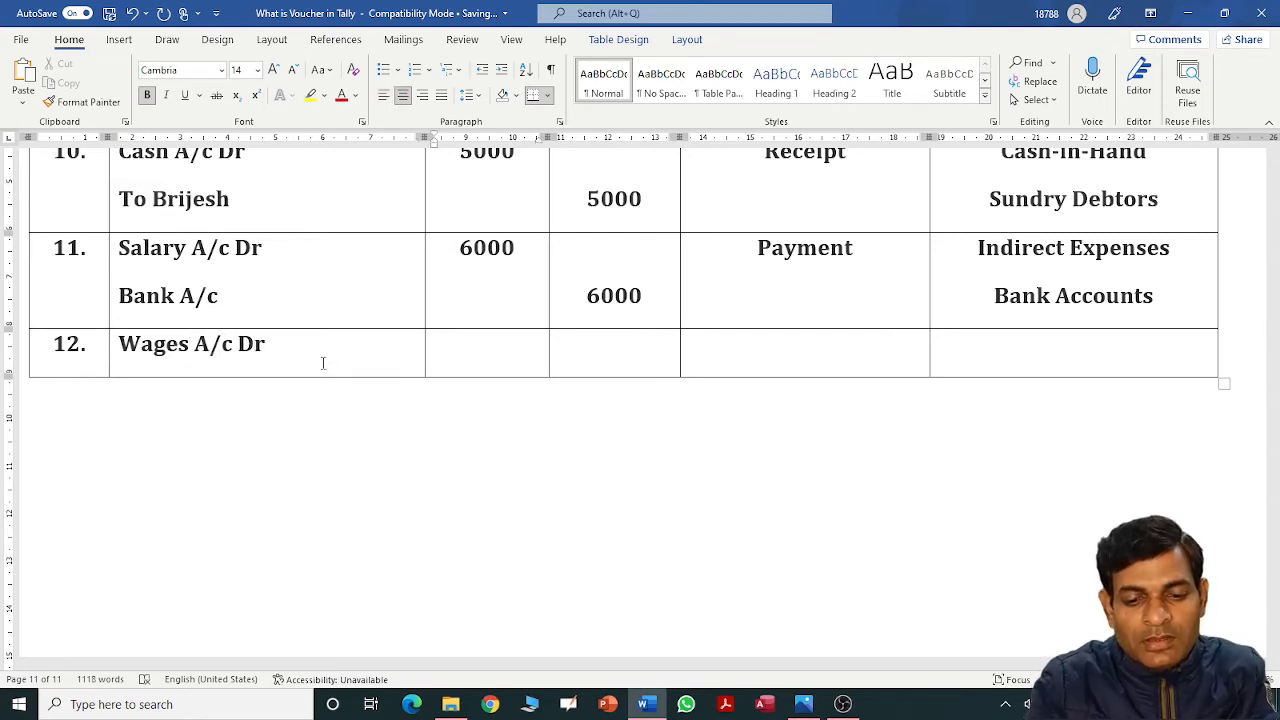
{"action": "type", "text": "3000"}
{"action": "key", "text": "Tab"}
{"action": "key", "text": "Tab"}
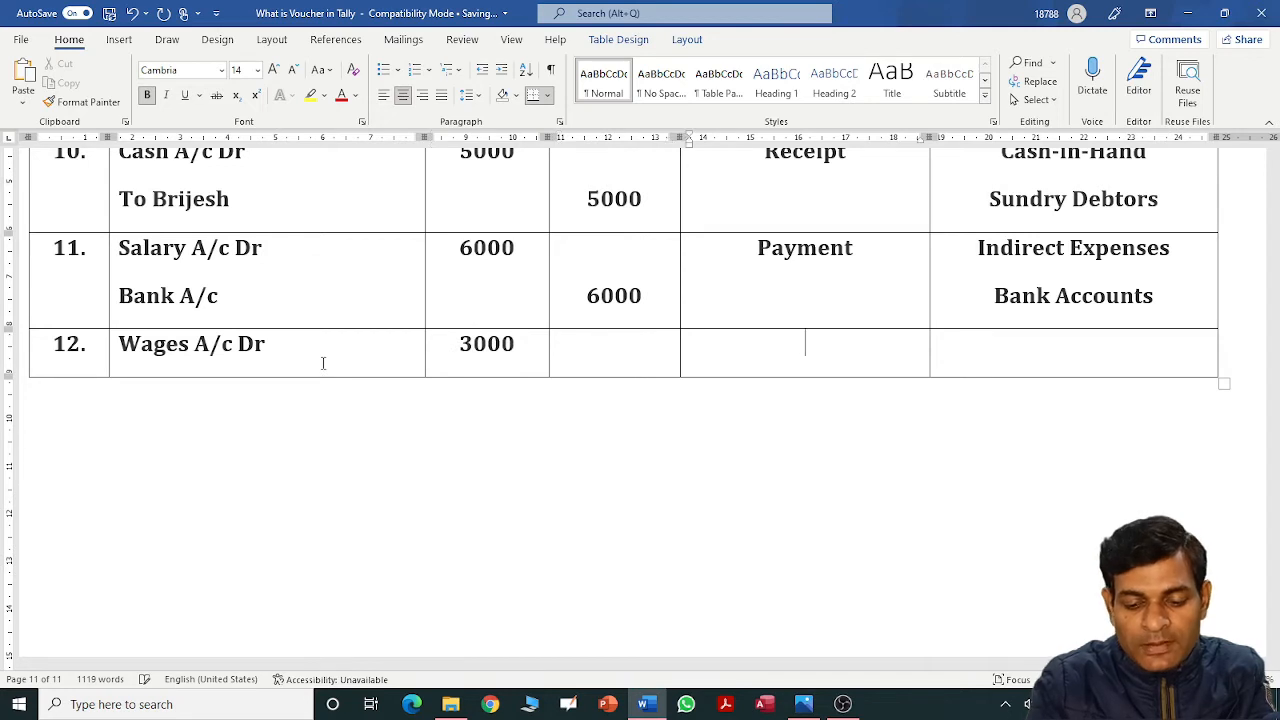
{"action": "type", "text": "Paym"}
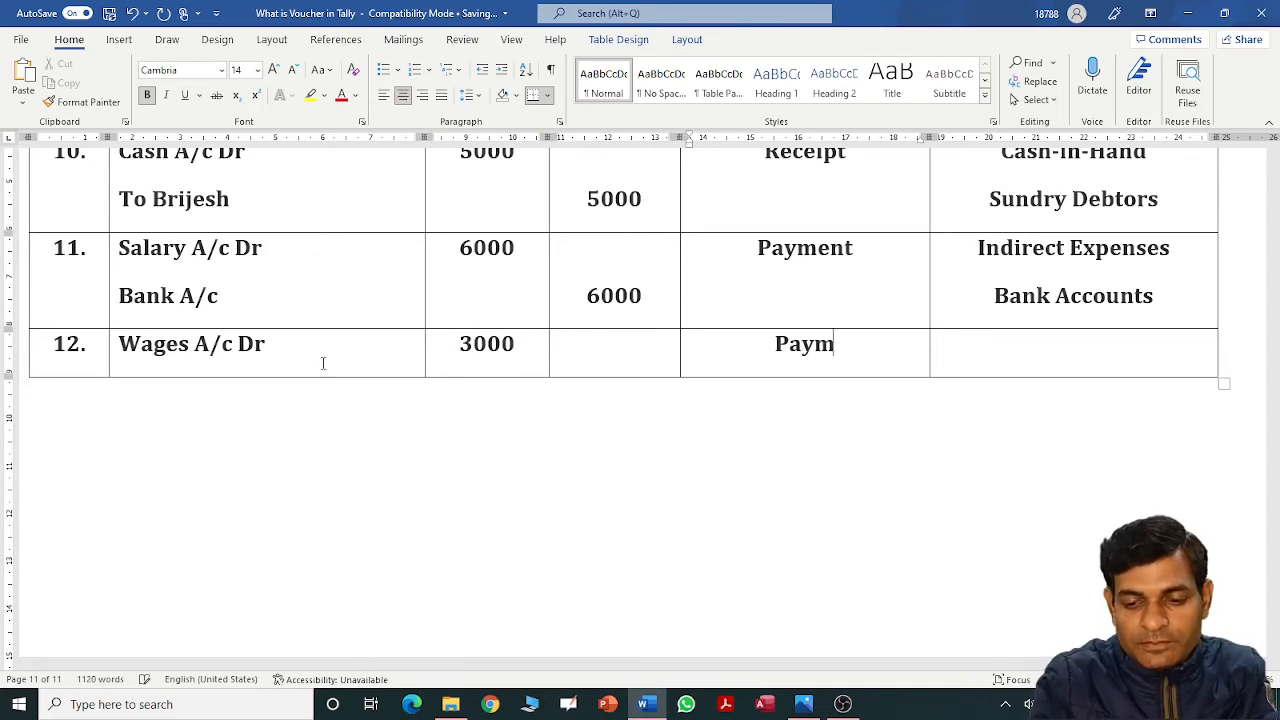
{"action": "type", "text": "ent"}
{"action": "key", "text": "Tab"}
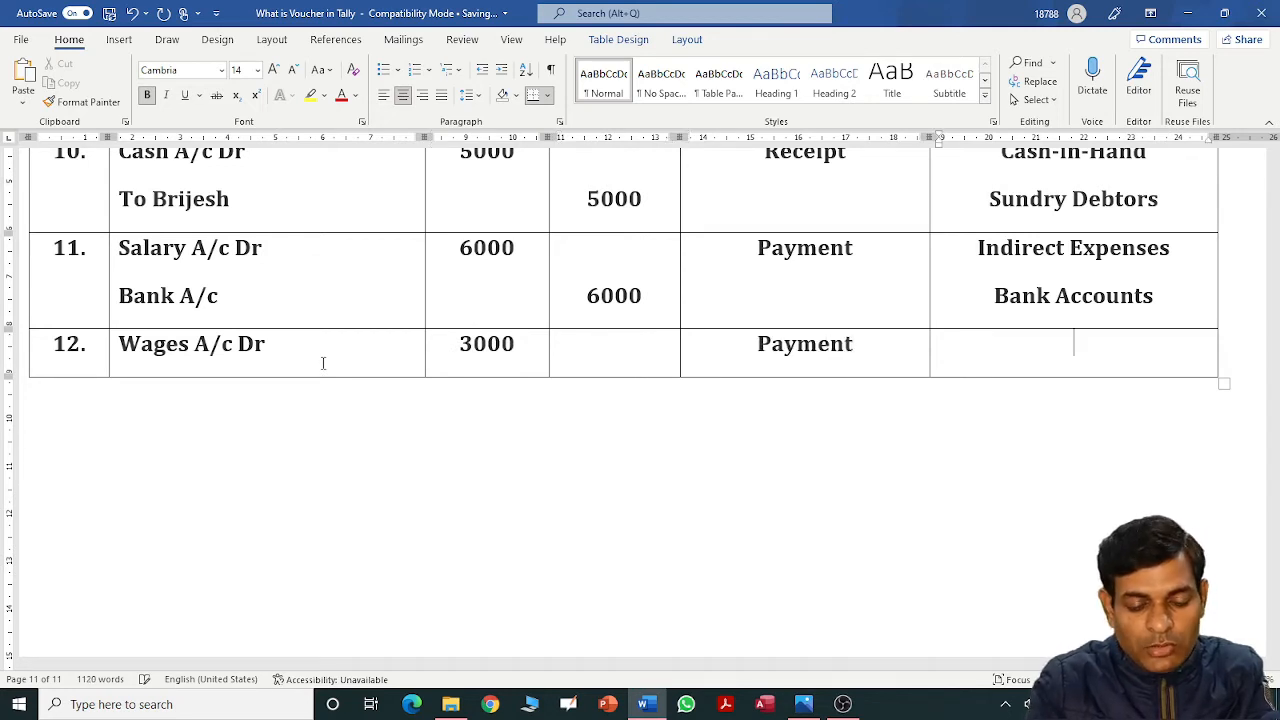
{"action": "type", "text": "Dire"}
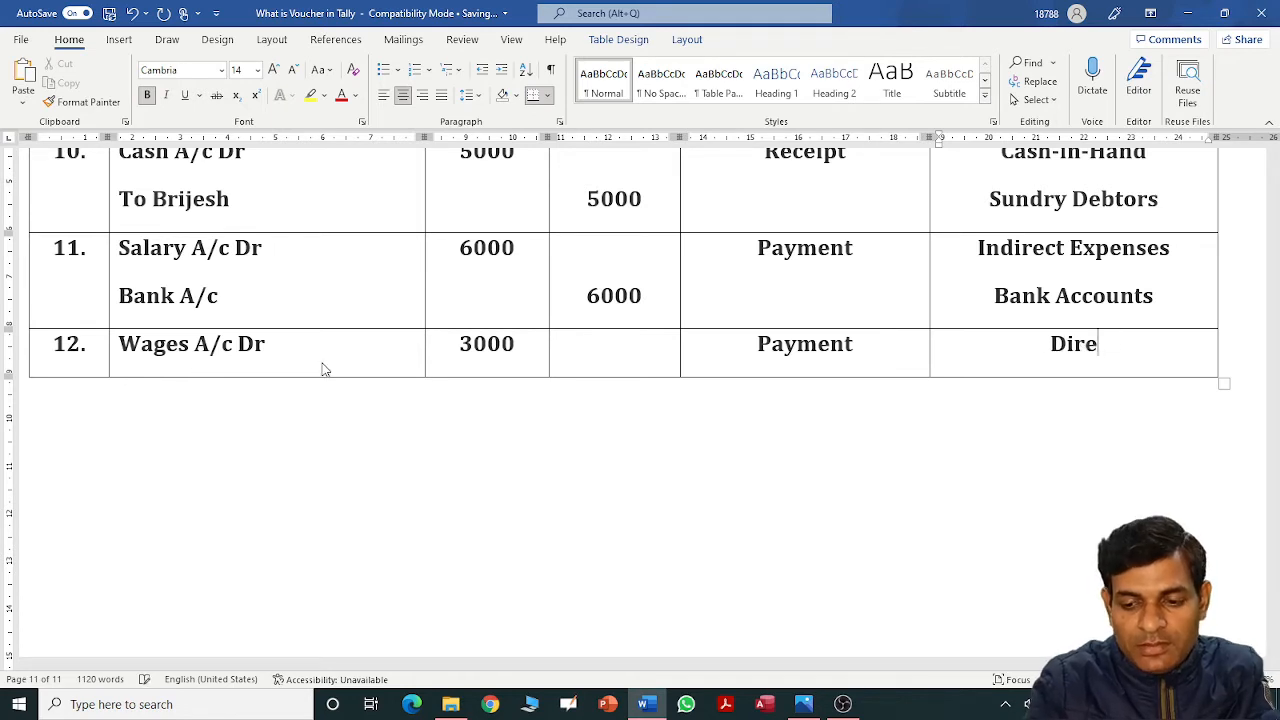
{"action": "type", "text": "ct Expenses"}
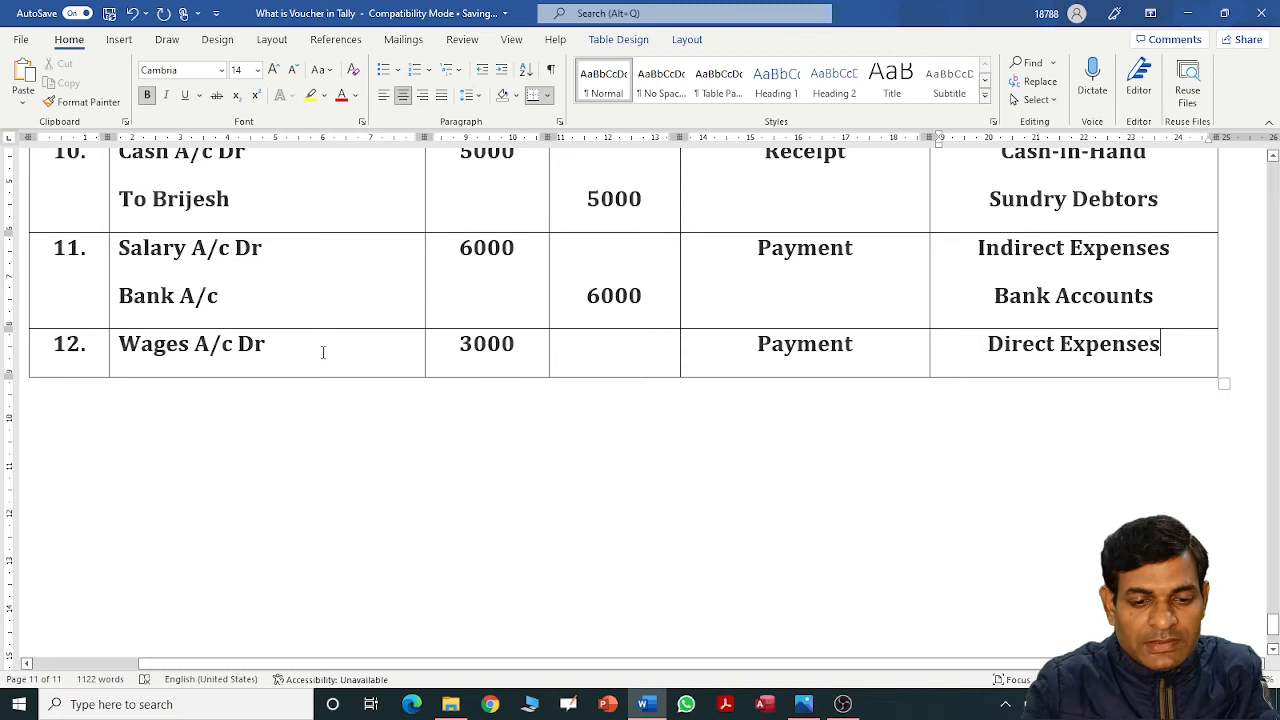
Add the credit line To Cash A/c and prefix row 11's Bank A/c with 'To'.
{"action": "left_click", "coordinate": [323, 363]}
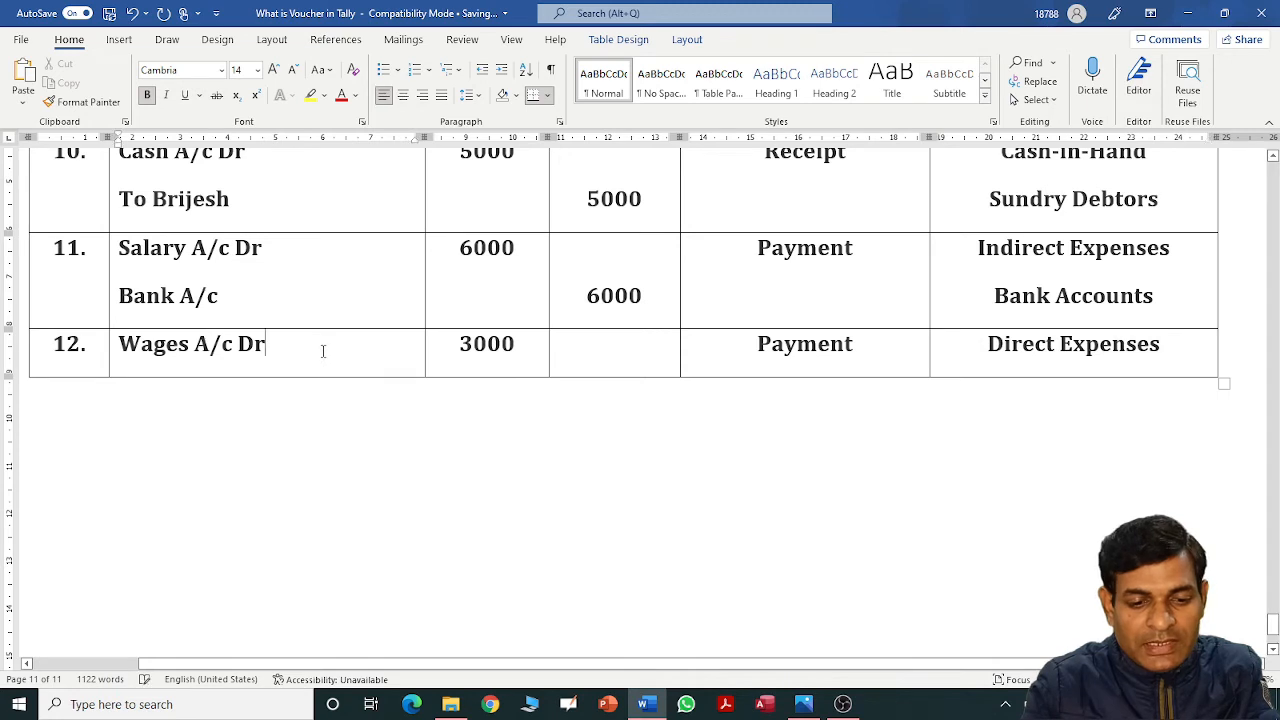
{"action": "key", "text": "Return"}
{"action": "type", "text": "Cash A/c"}
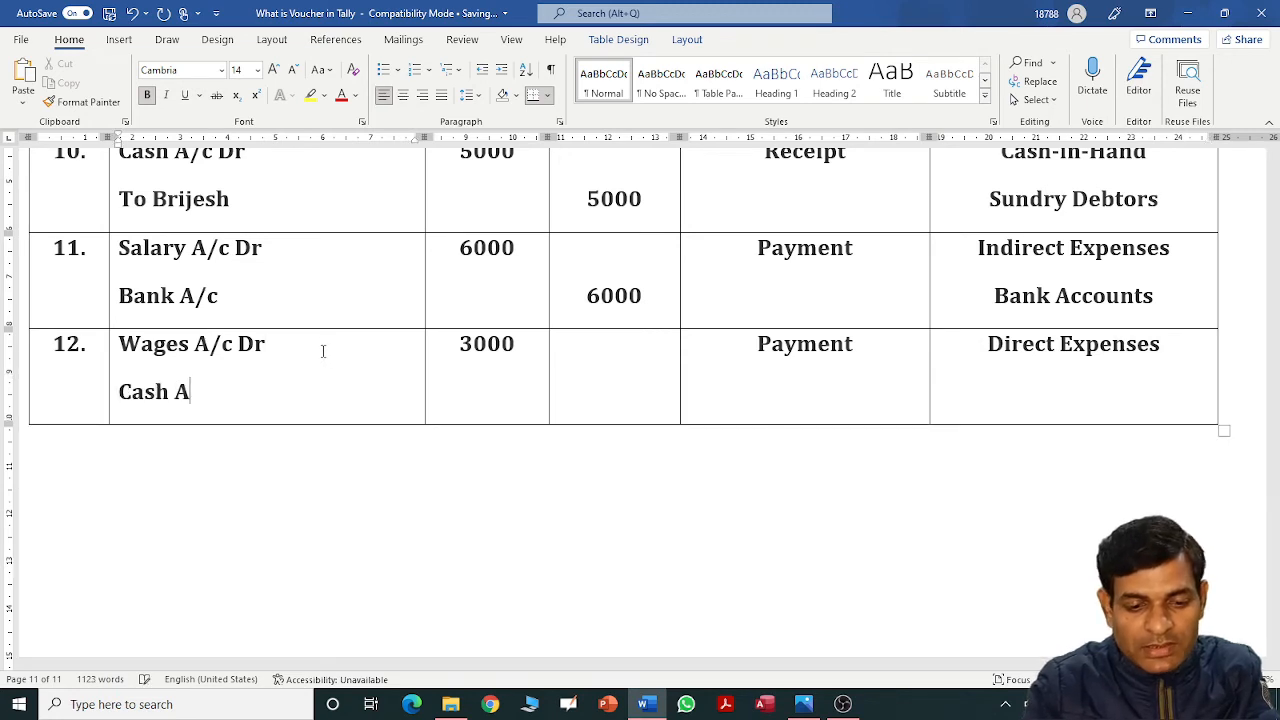
{"action": "key", "text": "Tab"}
{"action": "key", "text": "Tab"}
{"action": "key", "text": "Return"}
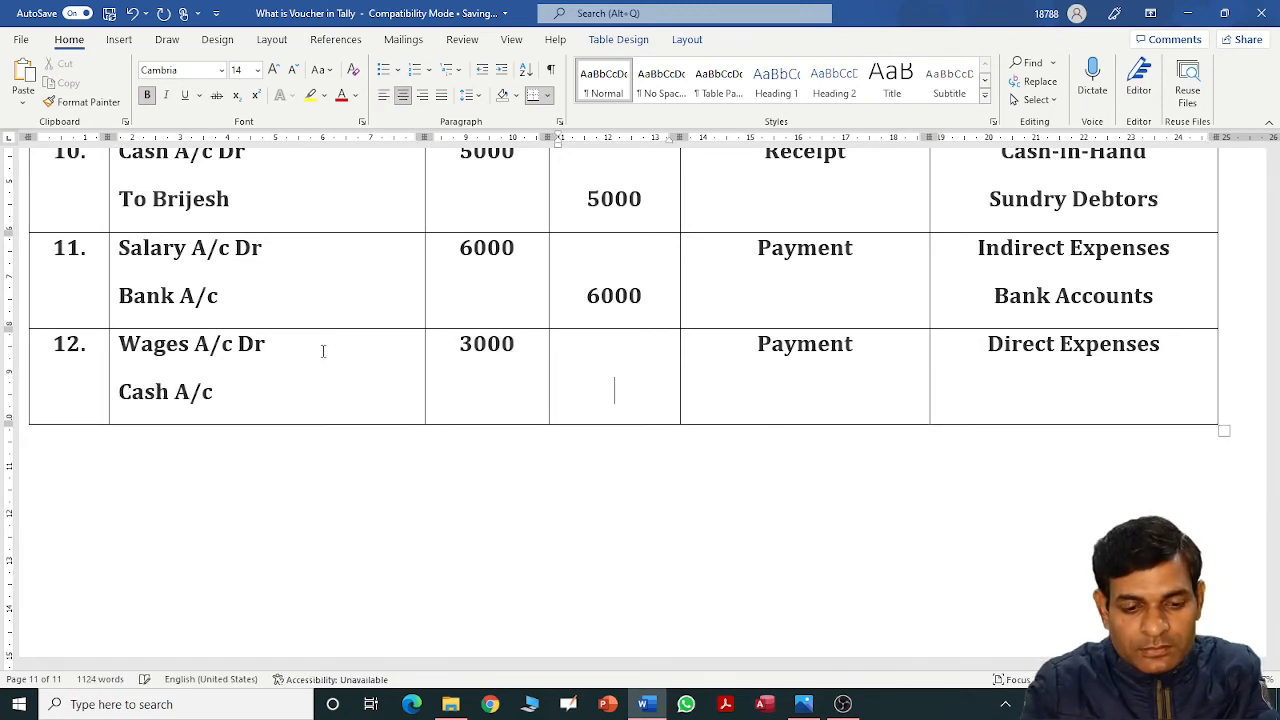
{"action": "key", "text": "shift+Tab"}
{"action": "key", "text": "shift+Tab"}
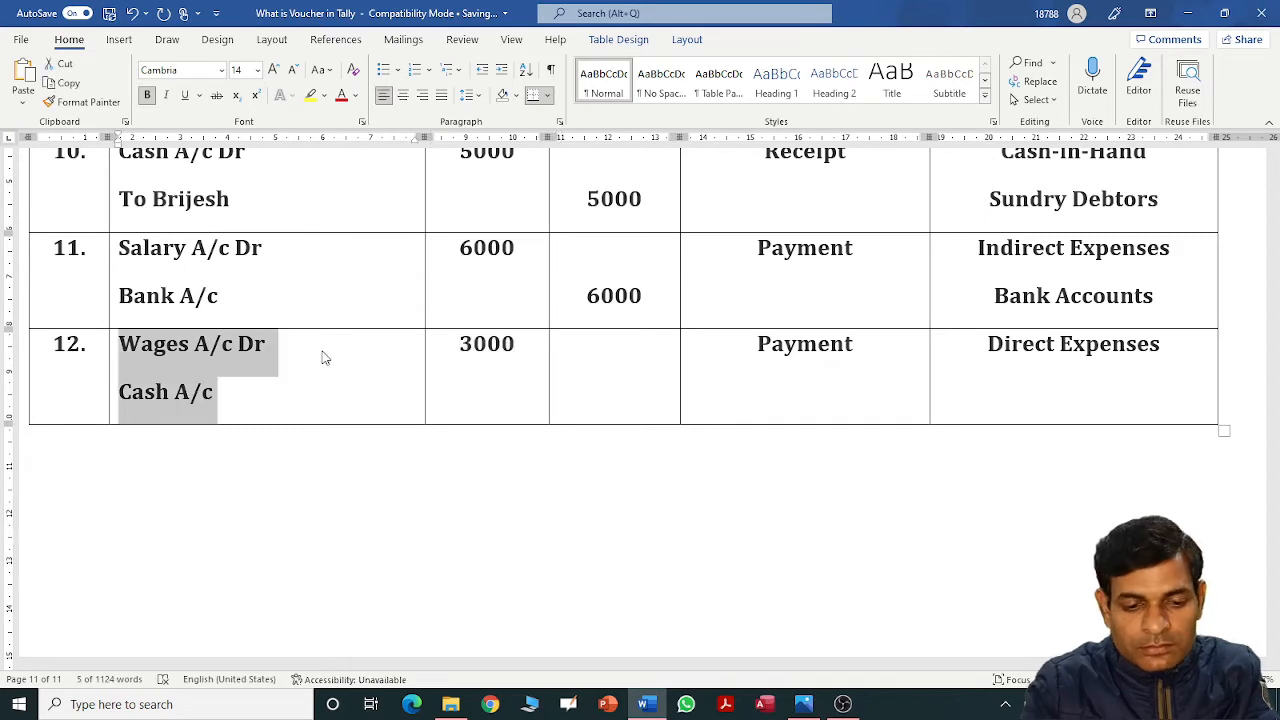
{"action": "key", "text": "Left"}
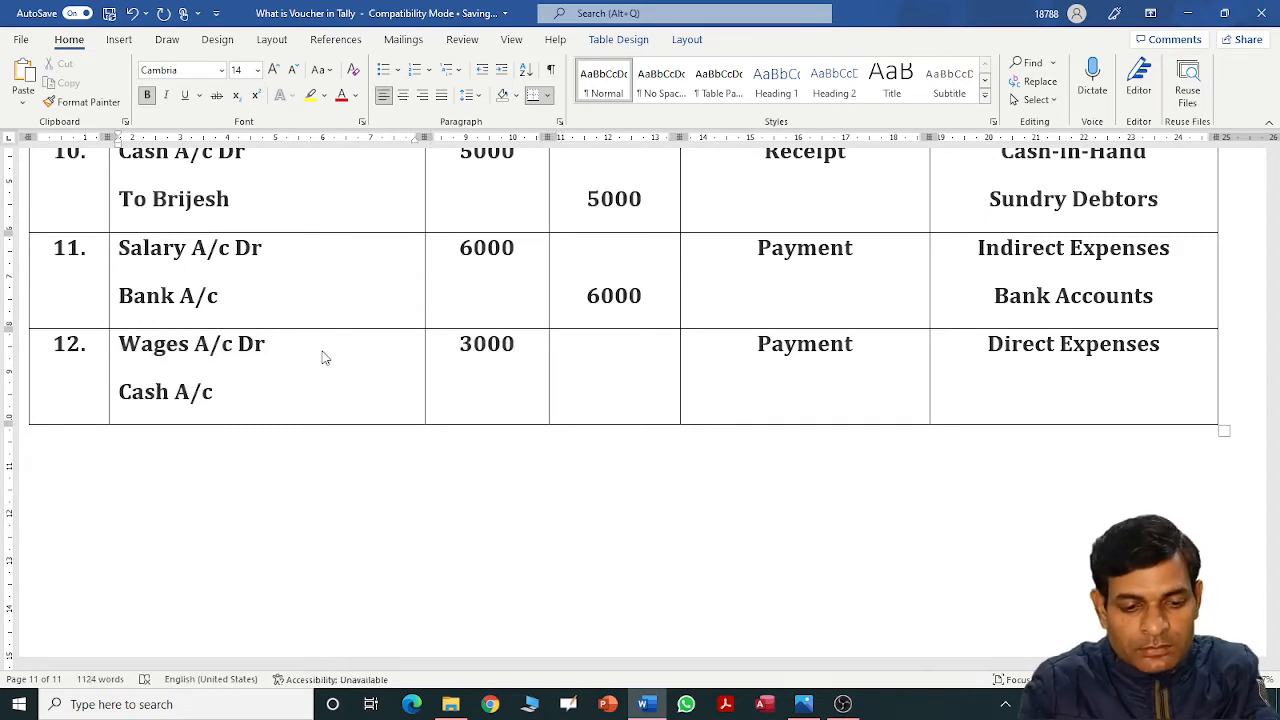
{"action": "type", "text": "to"}
{"action": "key", "text": "BackSpace"}
{"action": "key", "text": "BackSpace"}
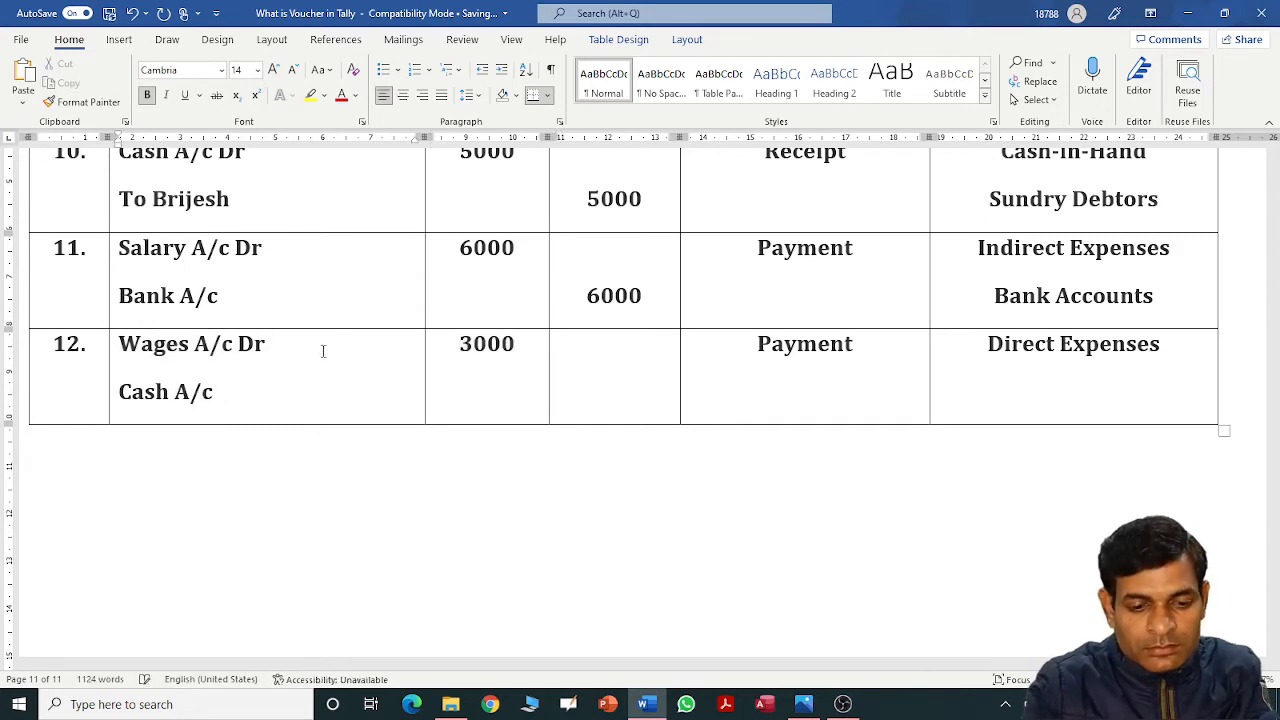
{"action": "type", "text": "To"}
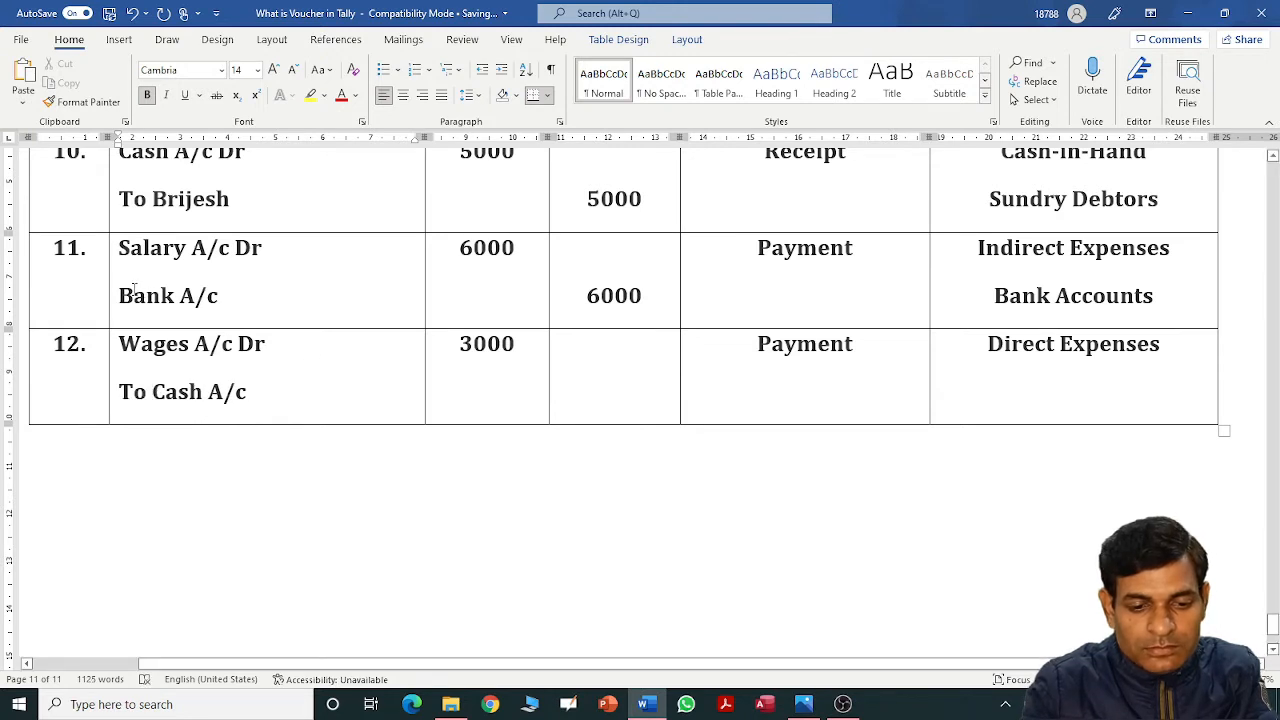
{"action": "left_click", "coordinate": [120, 293]}
{"action": "type", "text": "To"}
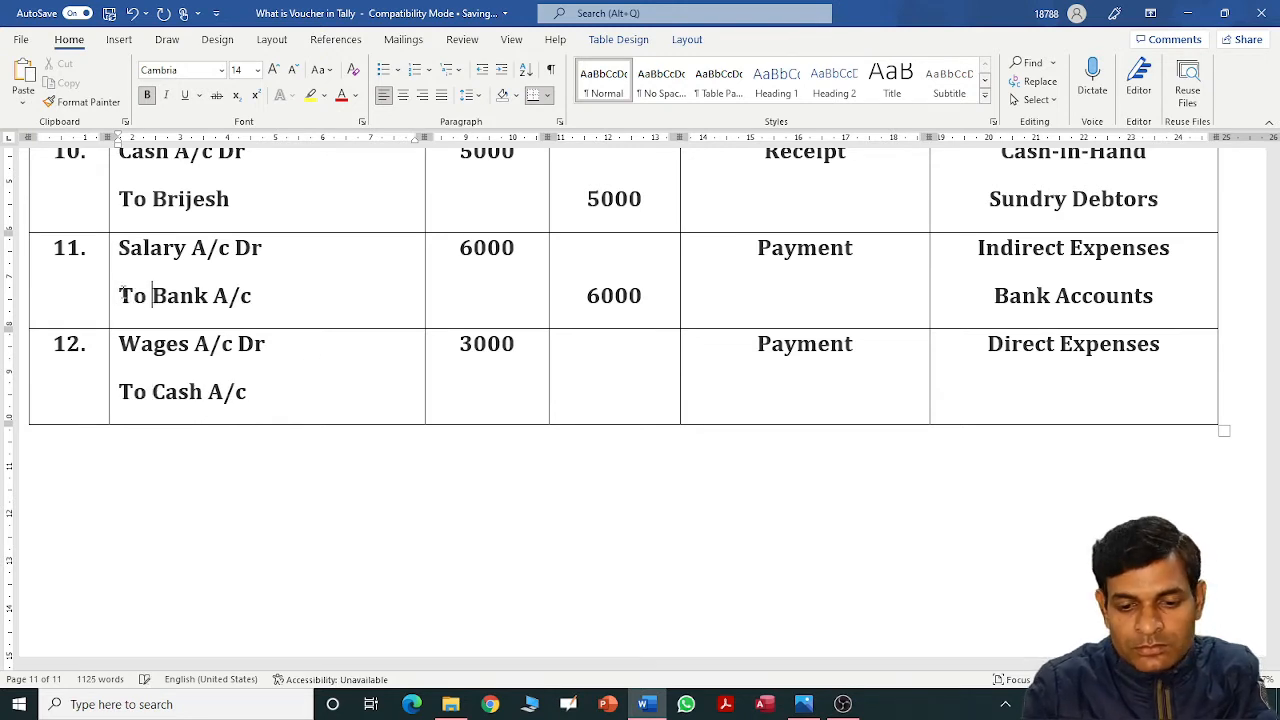
Give To Cash A/c a 3000 credit and the Cash-in-Hand group.
{"action": "left_click", "coordinate": [561, 343]}
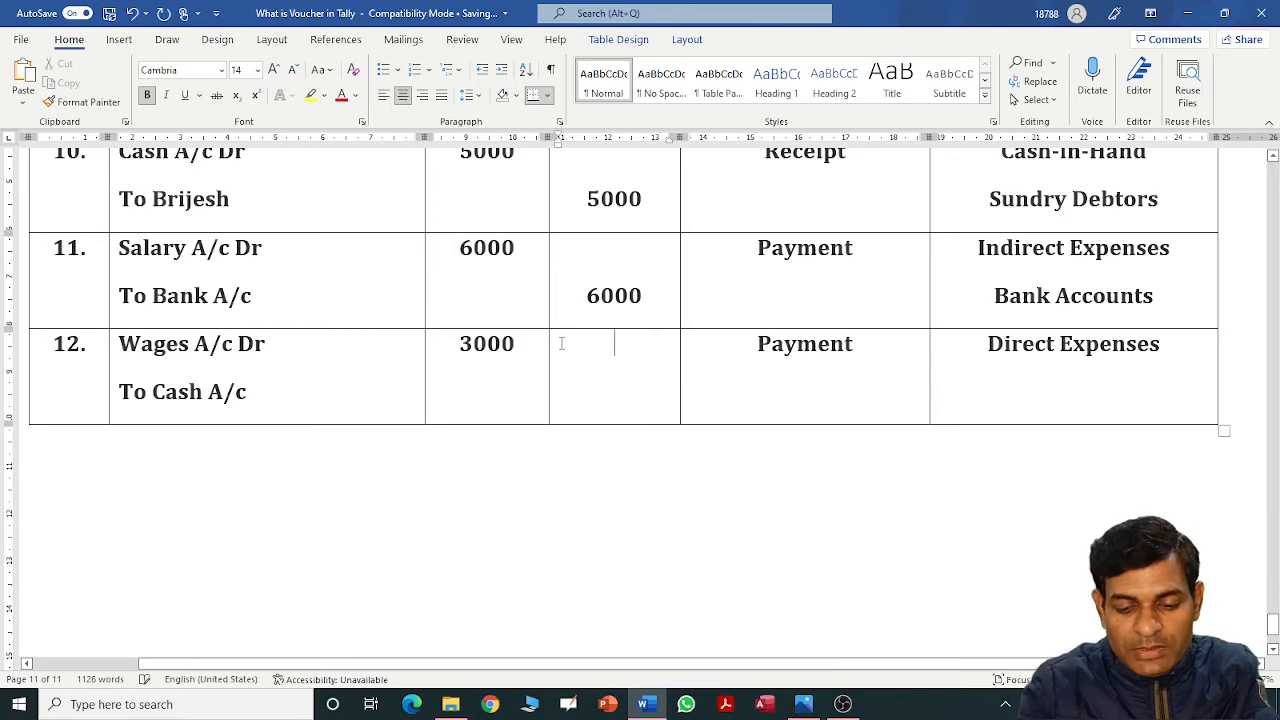
{"action": "key", "text": "Return"}
{"action": "type", "text": "3000"}
{"action": "key", "text": "Tab"}
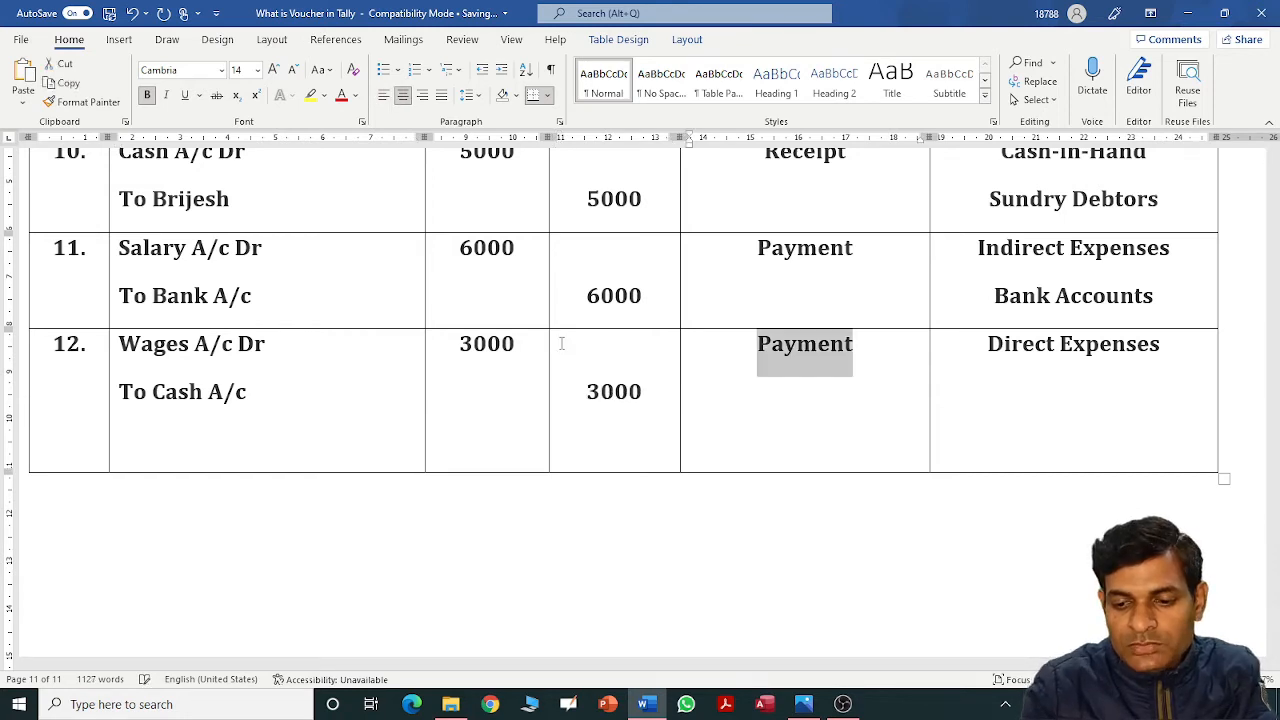
{"action": "key", "text": "Tab"}
{"action": "key", "text": "Right"}
{"action": "key", "text": "Return"}
{"action": "type", "text": "a"}
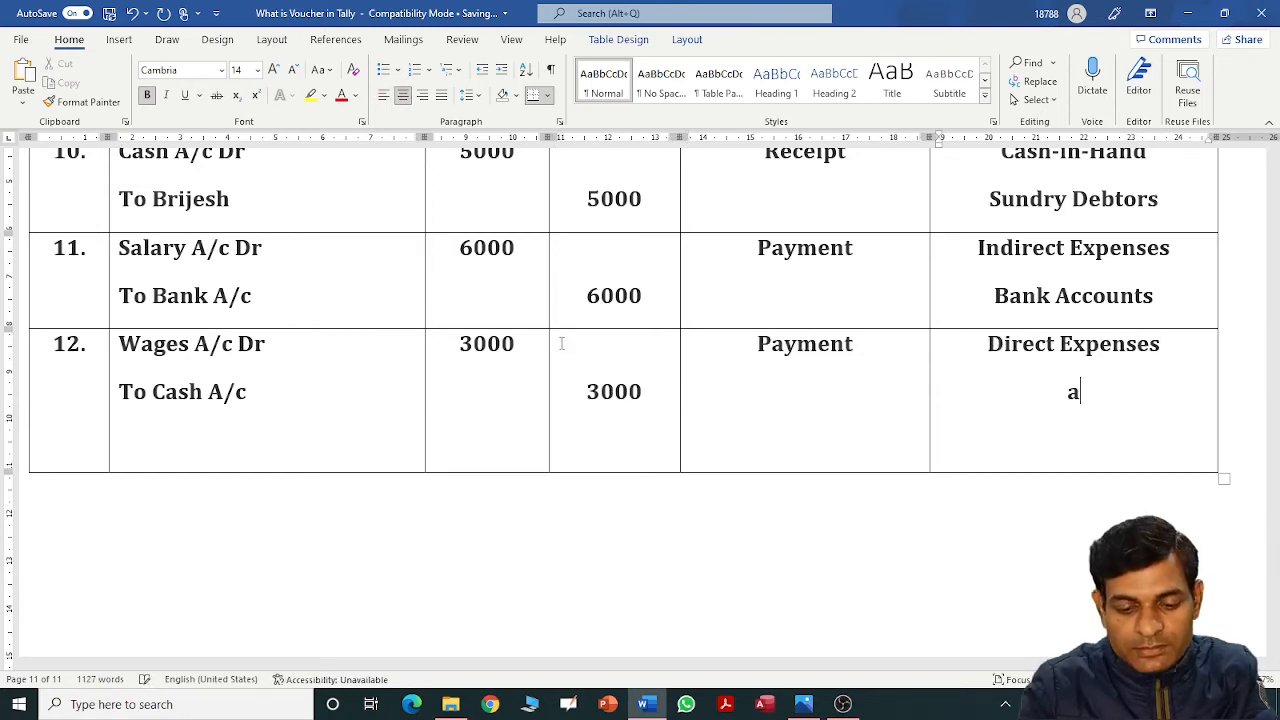
{"action": "key", "text": "BackSpace"}
{"action": "type", "text": "Cash"}
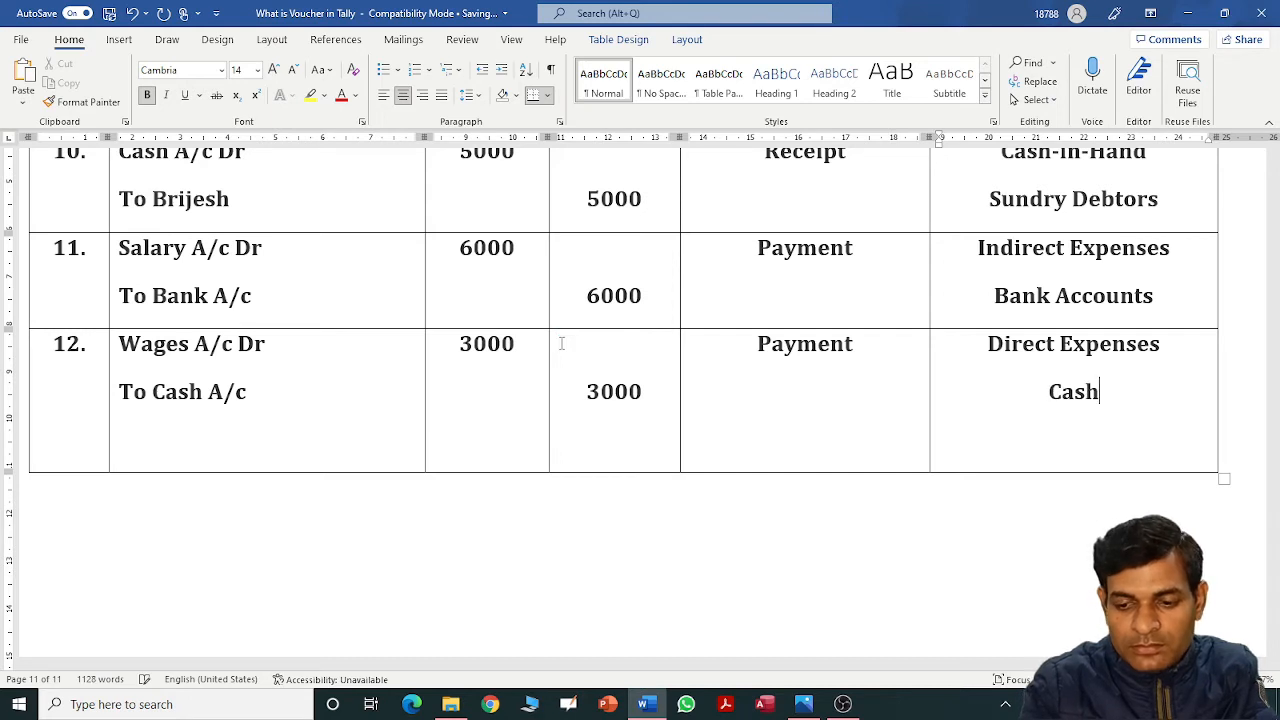
{"action": "type", "text": "-in-Hand"}
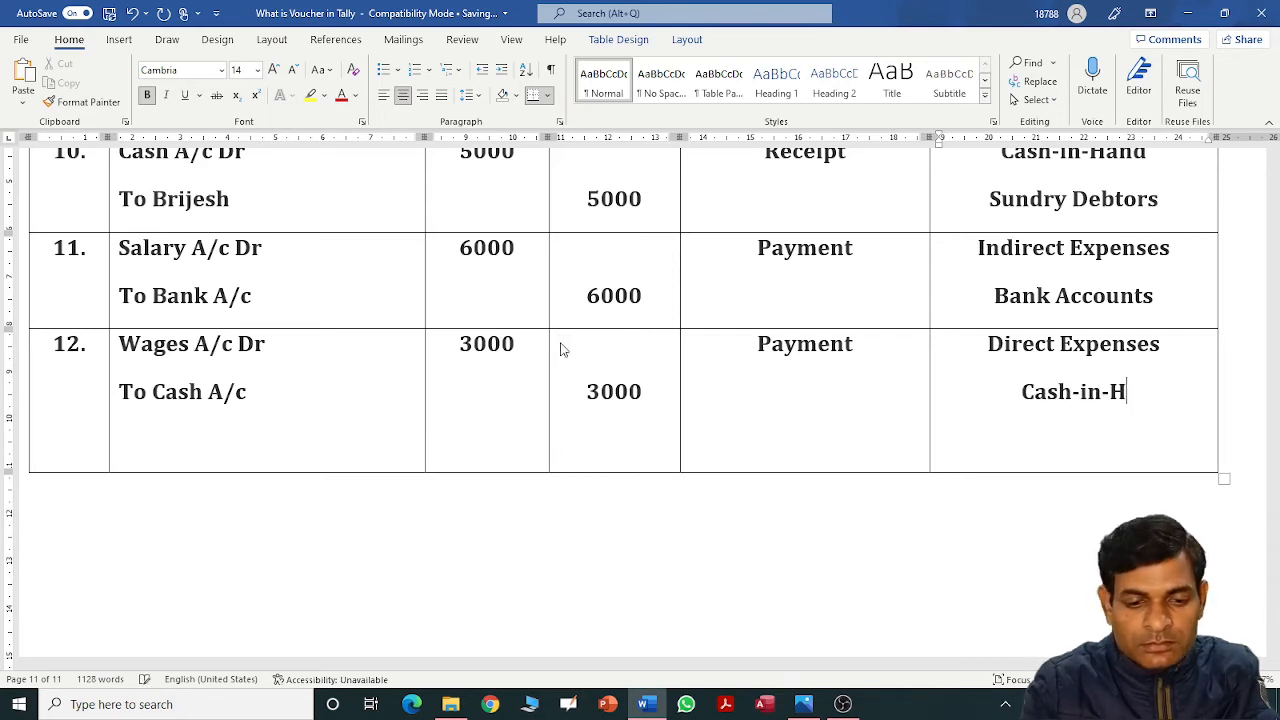
{"action": "left_click", "coordinate": [383, 459]}
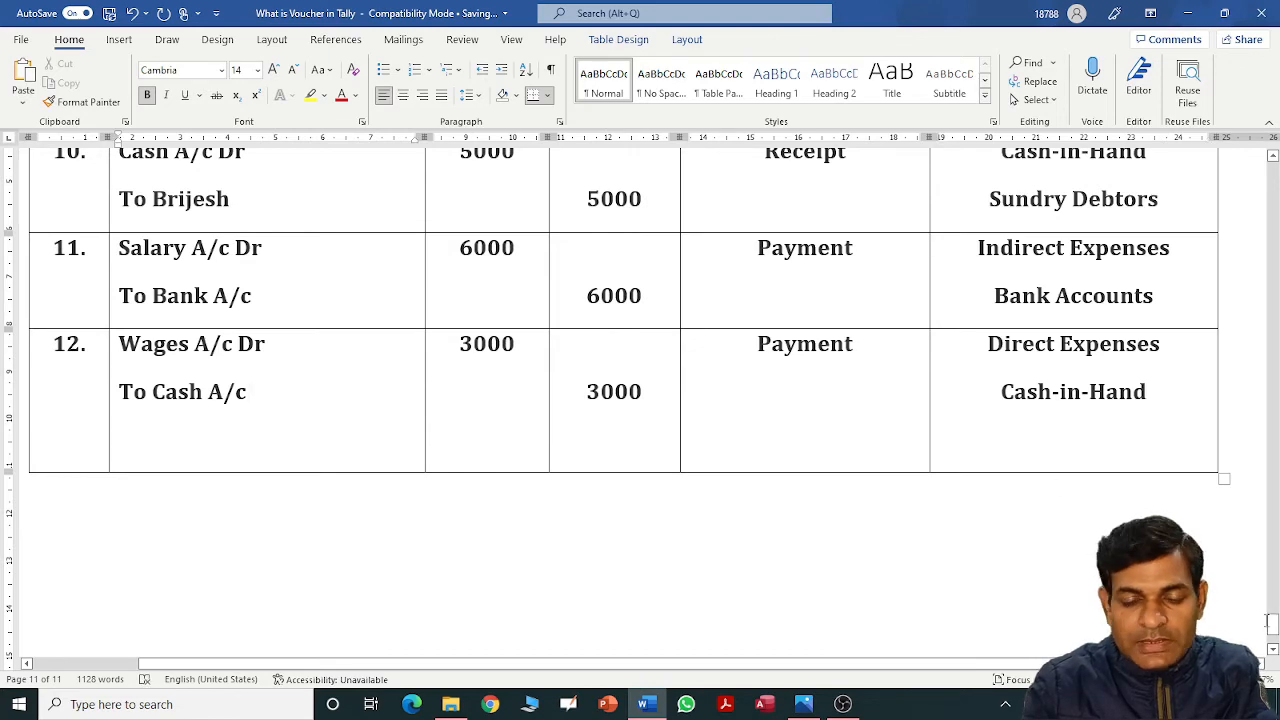
Remove the empty line under row 12's 3000 and add a row numbered '13.'.
{"action": "left_click_drag", "start_coordinate": [1273, 627], "coordinate": [1273, 545]}
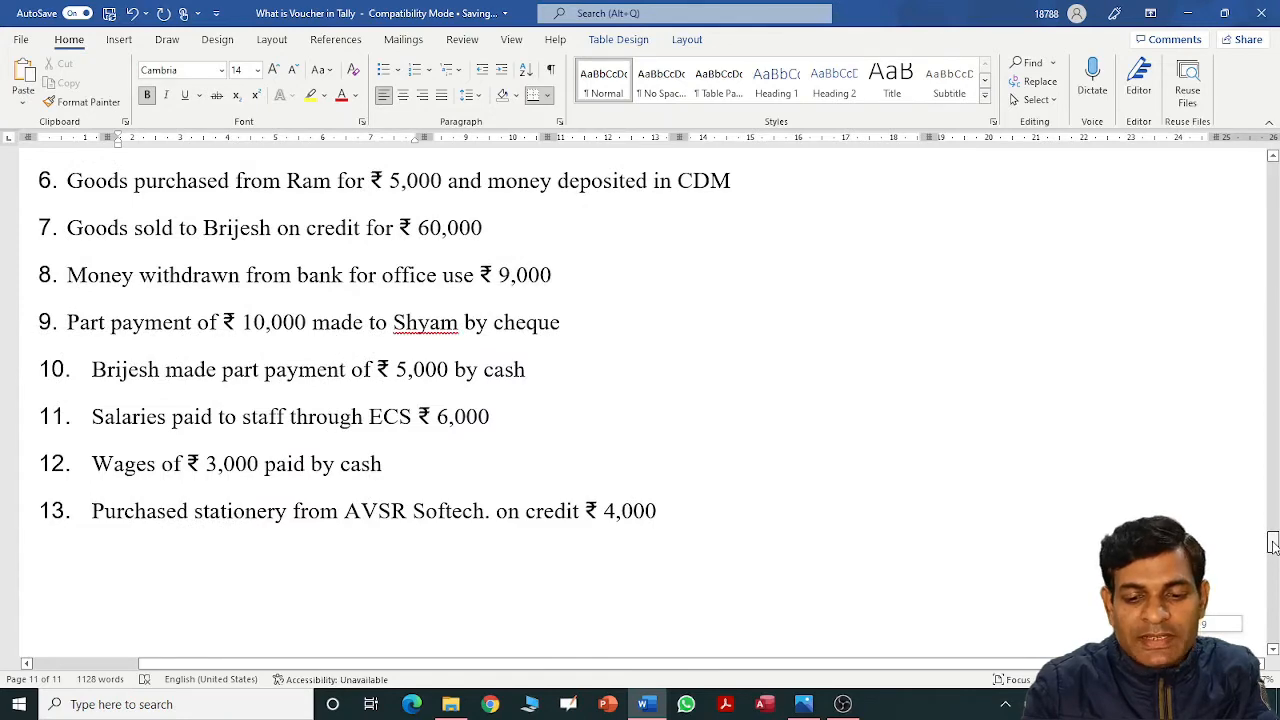
{"action": "left_click_drag", "start_coordinate": [1273, 543], "coordinate": [1273, 630]}
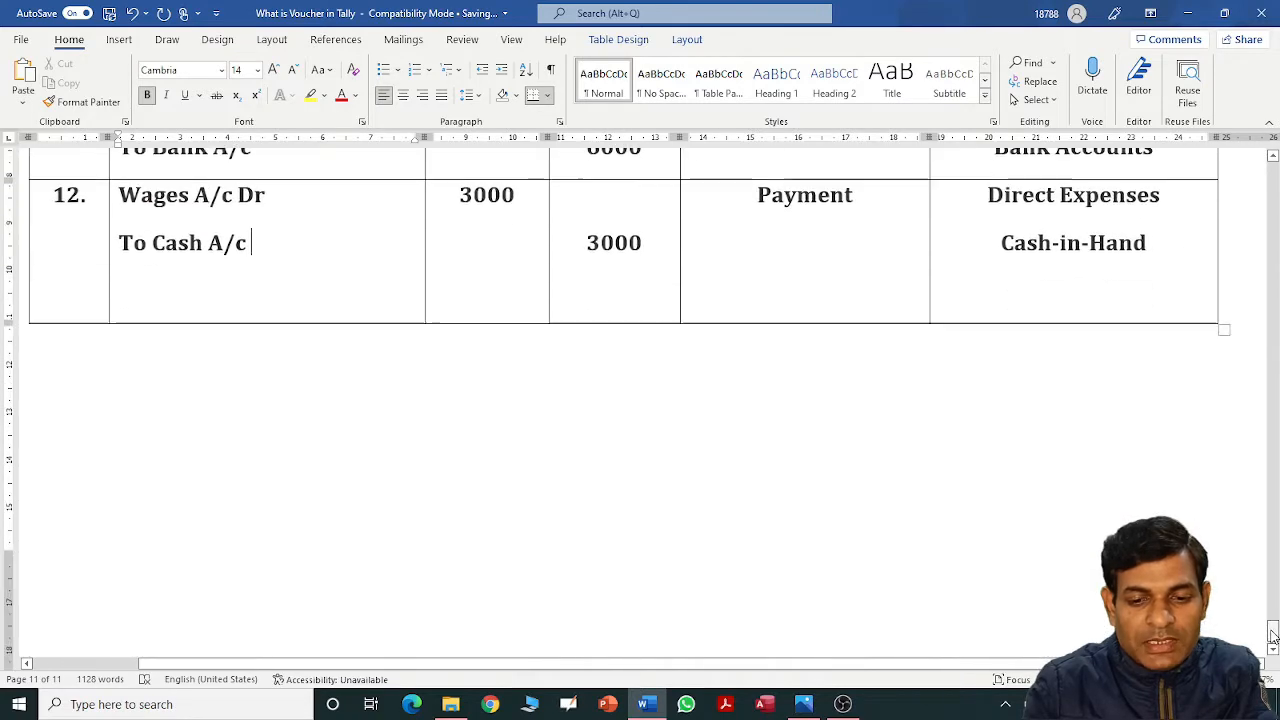
{"action": "left_click", "coordinate": [612, 293]}
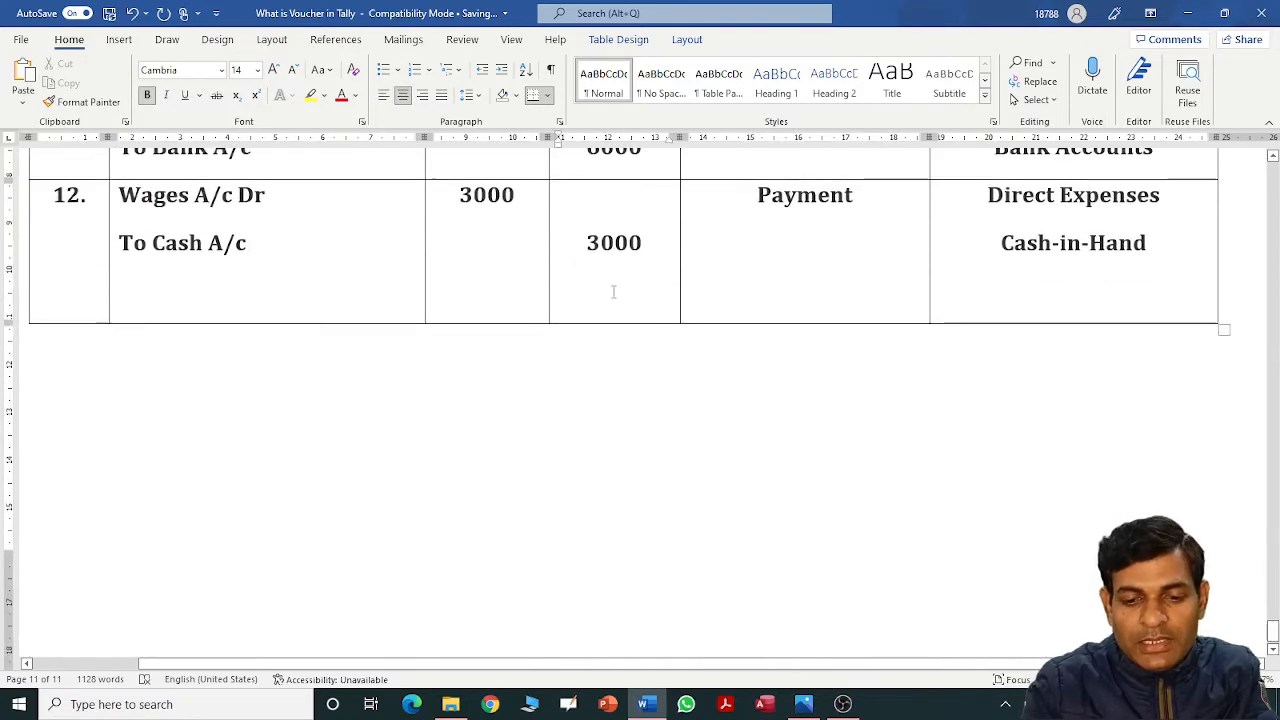
{"action": "key", "text": "ctrl+l"}
{"action": "key", "text": "BackSpace"}
{"action": "key", "text": "Tab"}
{"action": "key", "text": "Tab"}
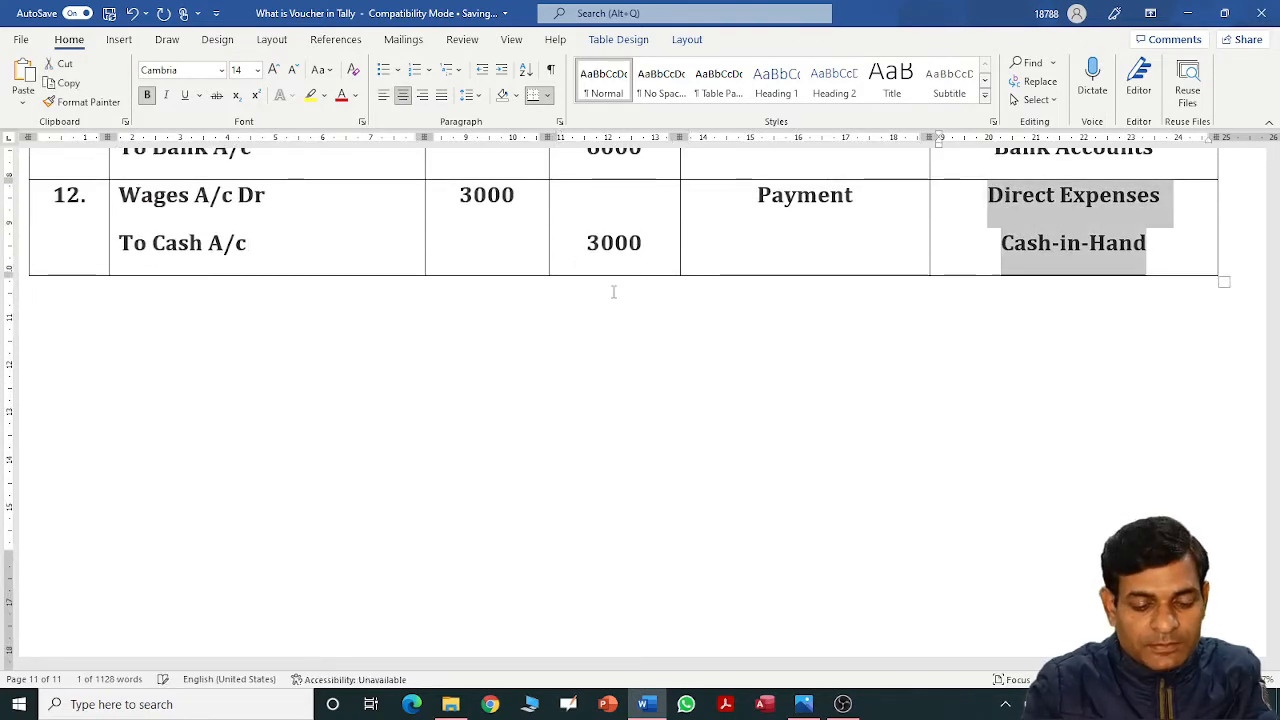
{"action": "key", "text": "Tab"}
{"action": "type", "text": "13."}
{"action": "key", "text": "Tab"}
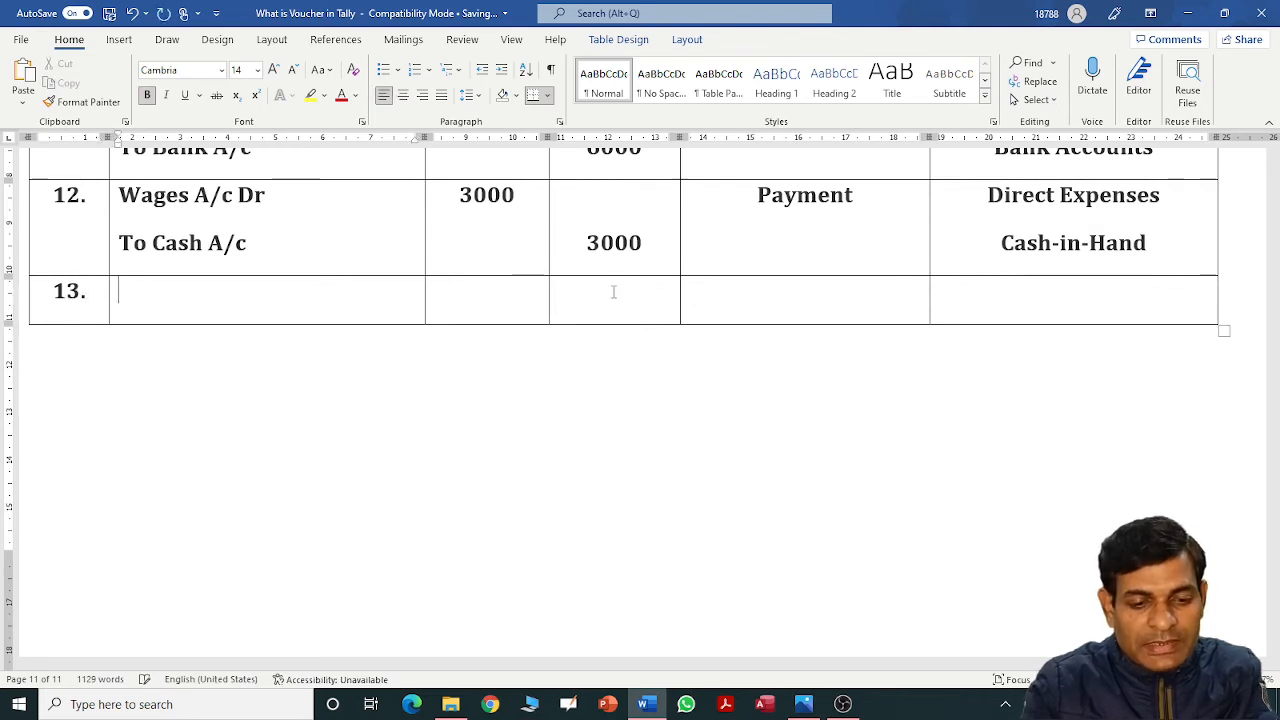
Enter Stationary A/c Dr, 6000 debit, Journal and Indirect Expenses in row 13.
{"action": "type", "text": "Sa"}
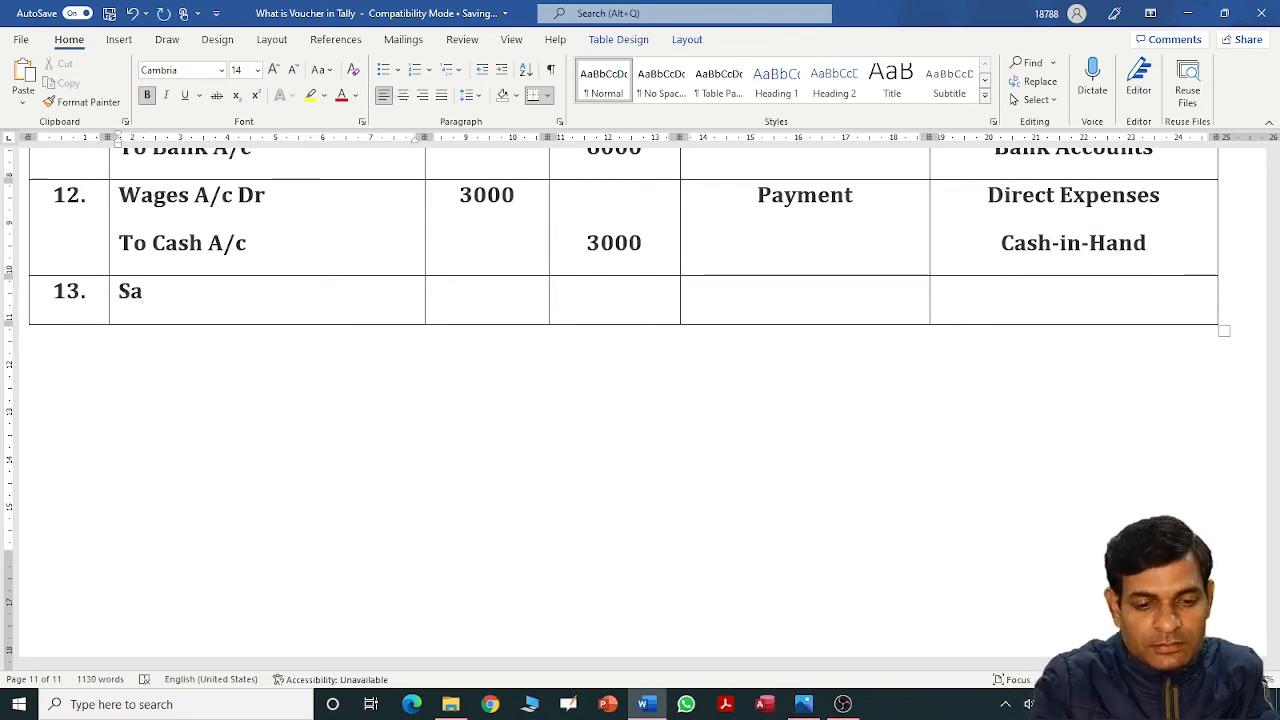
{"action": "key", "text": "BackSpace"}
{"action": "type", "text": "tation"}
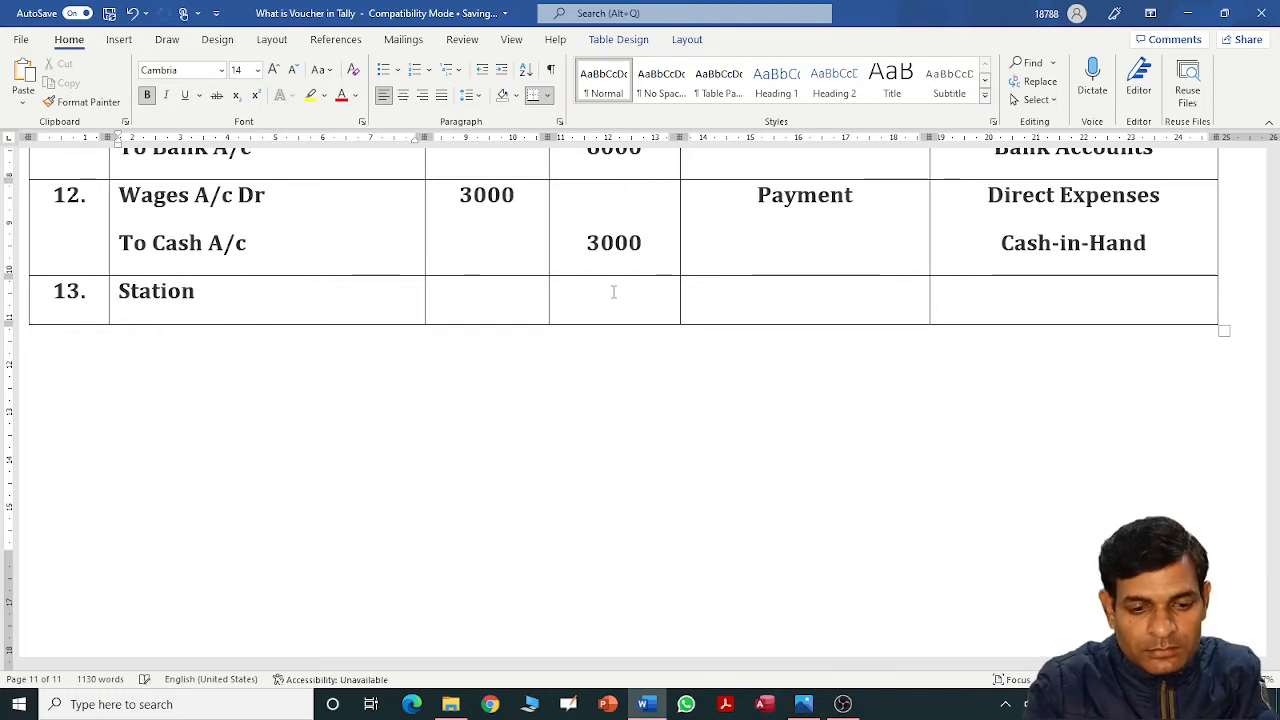
{"action": "type", "text": "ary Ac"}
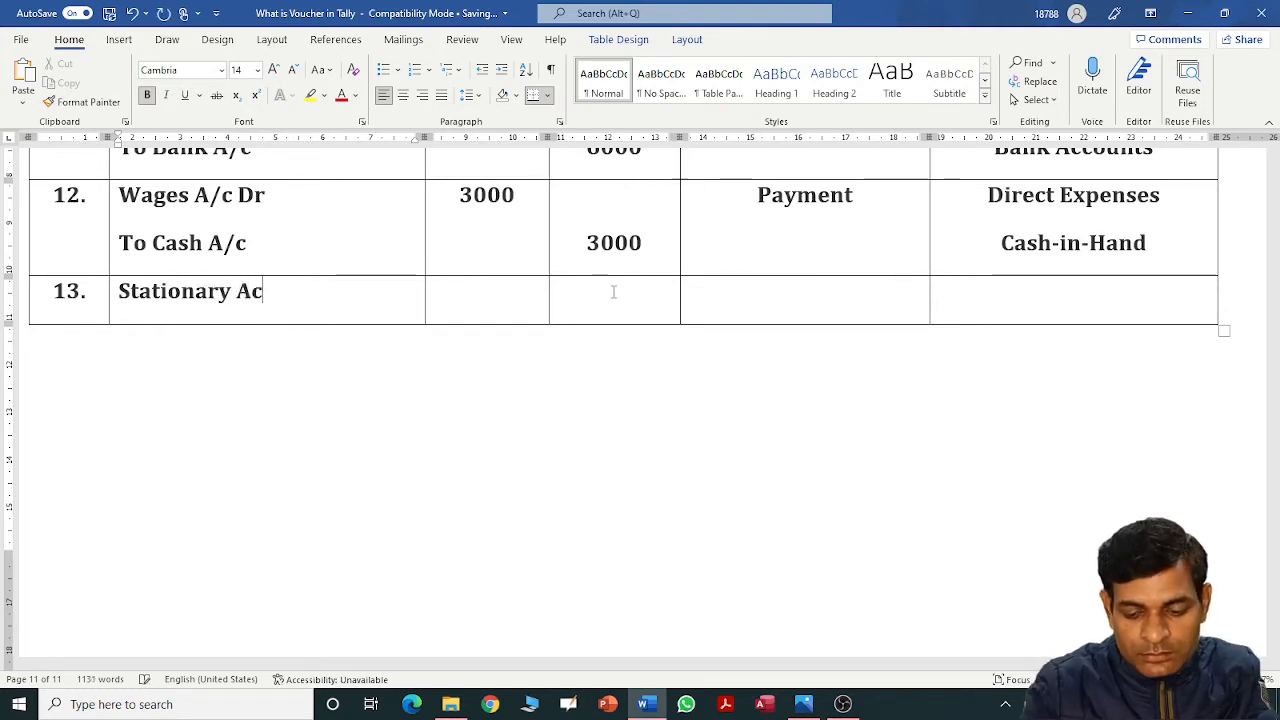
{"action": "key", "text": "BackSpace"}
{"action": "type", "text": "/c"}
{"action": "key", "text": "Tab"}
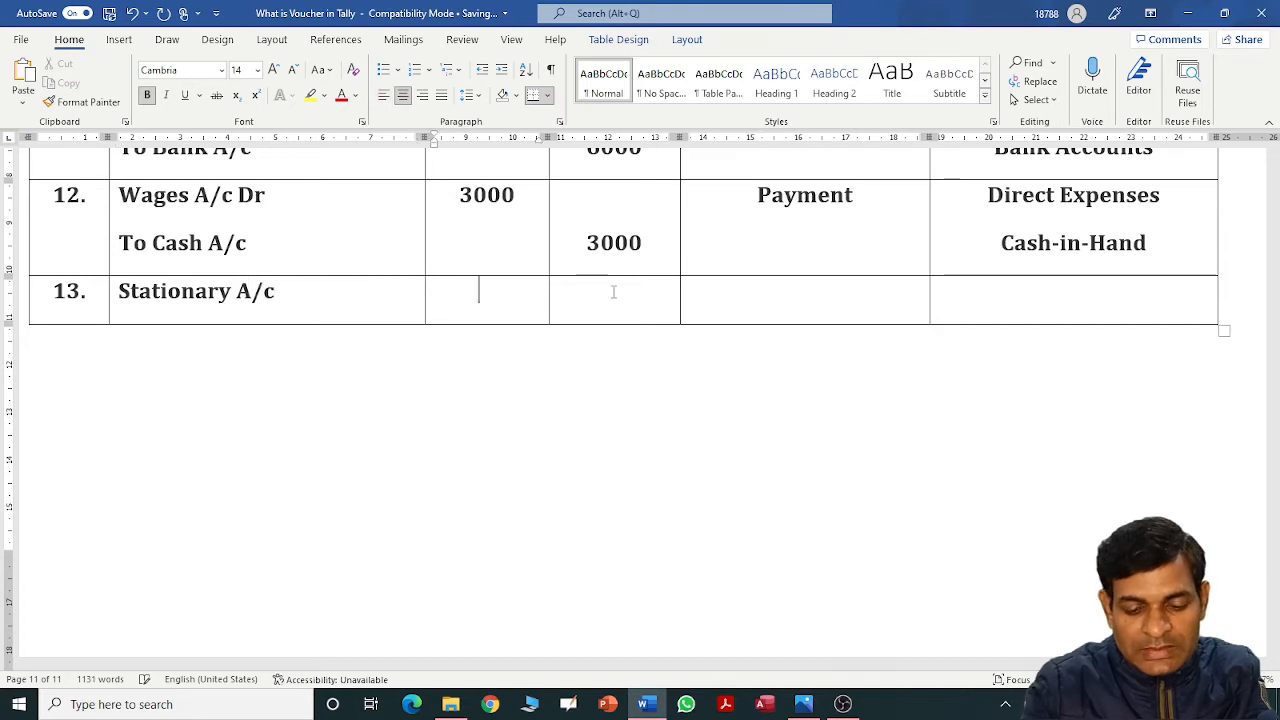
{"action": "type", "text": "6000"}
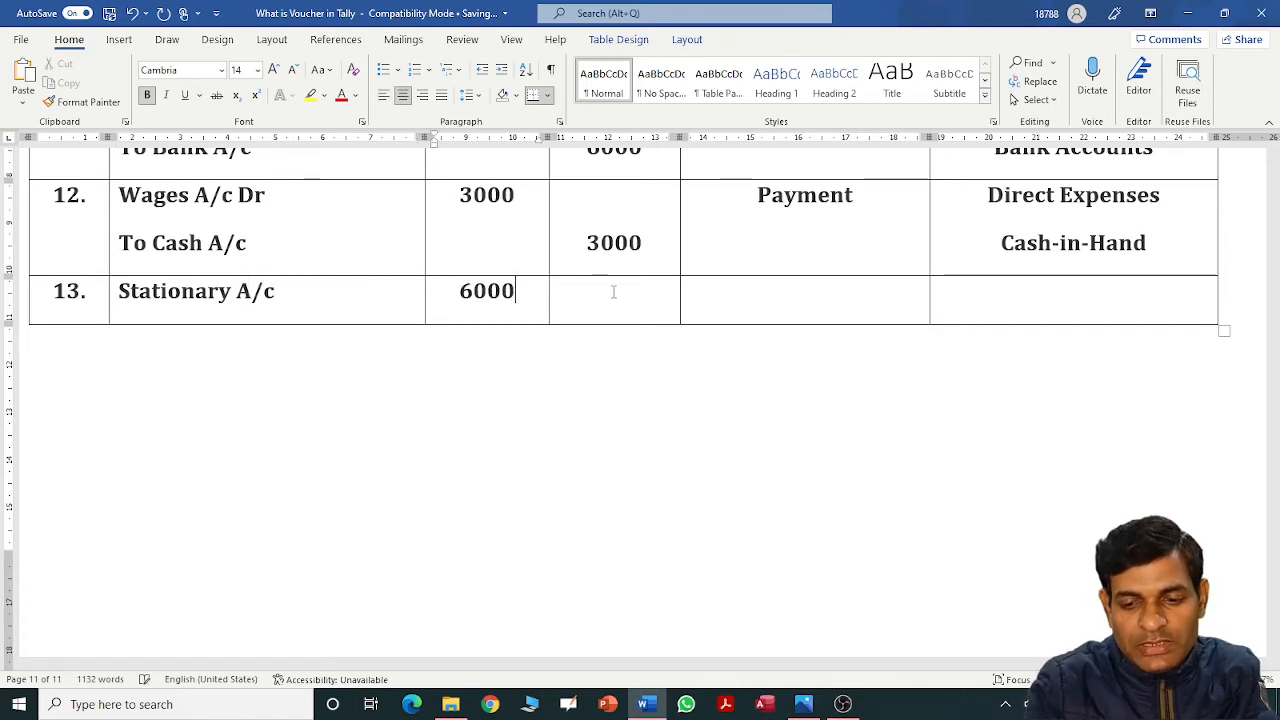
{"action": "key", "text": "Tab"}
{"action": "key", "text": "Tab"}
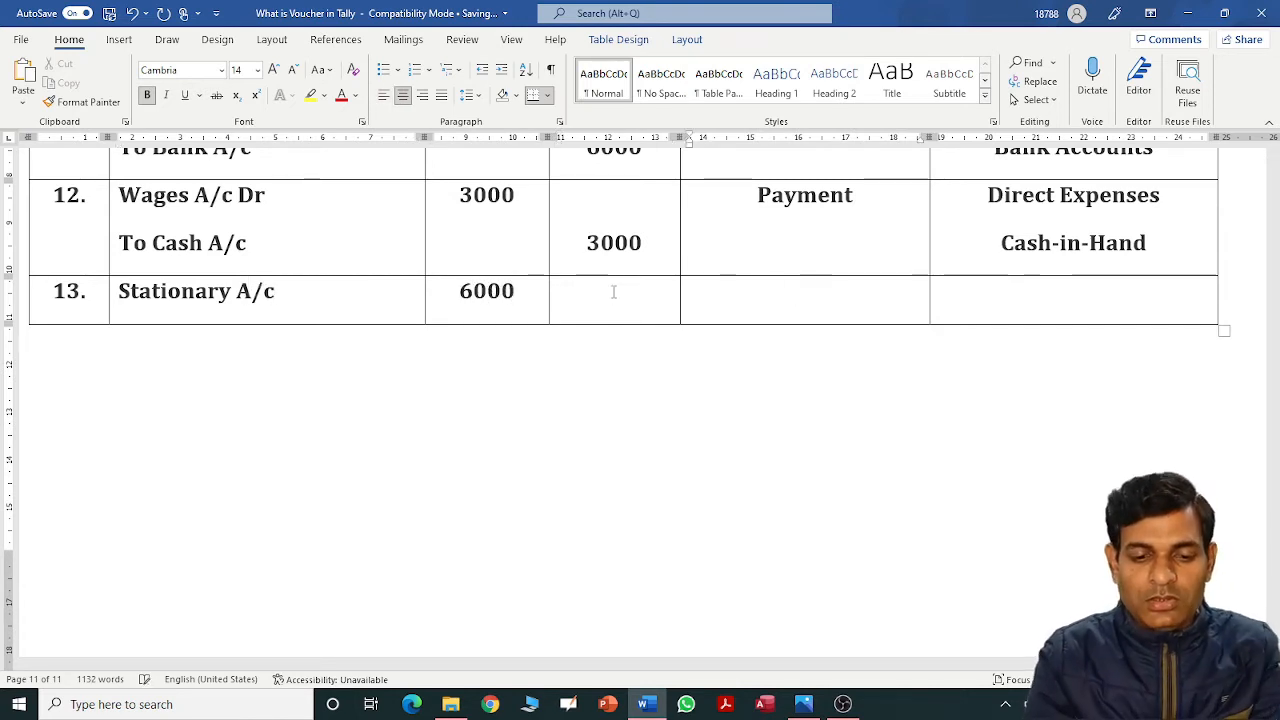
{"action": "type", "text": "J"}
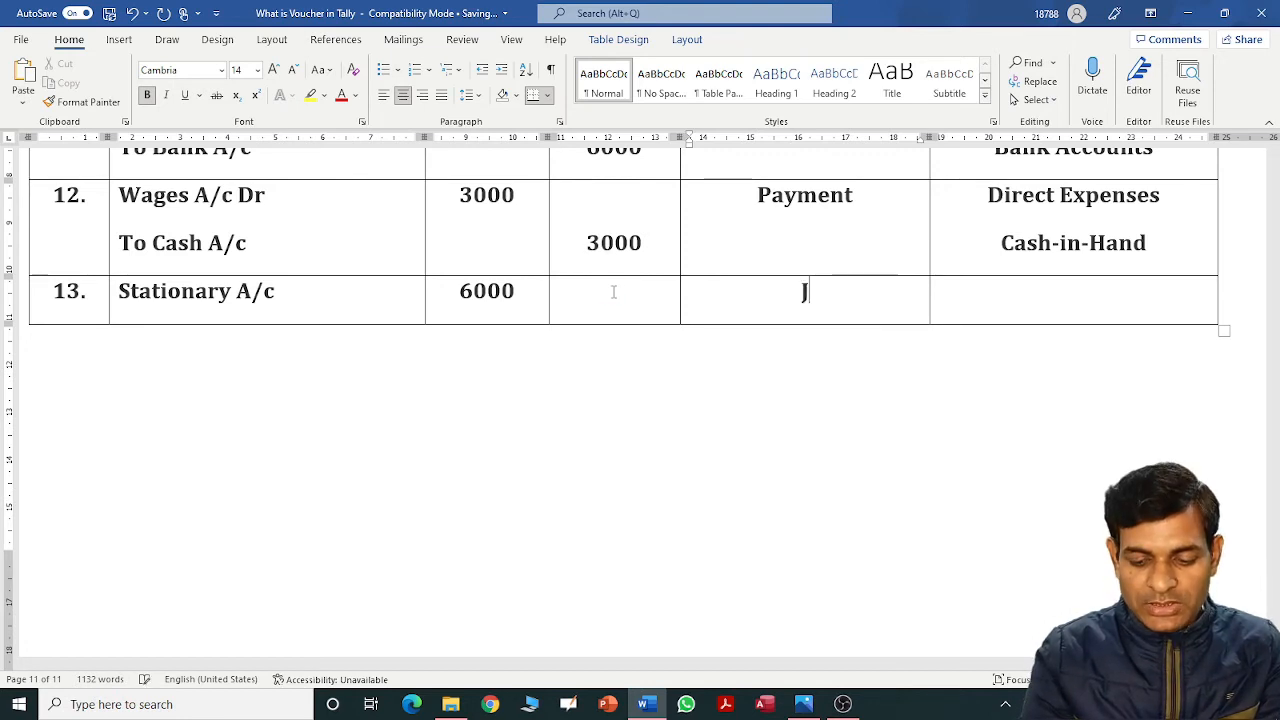
{"action": "type", "text": "ournal"}
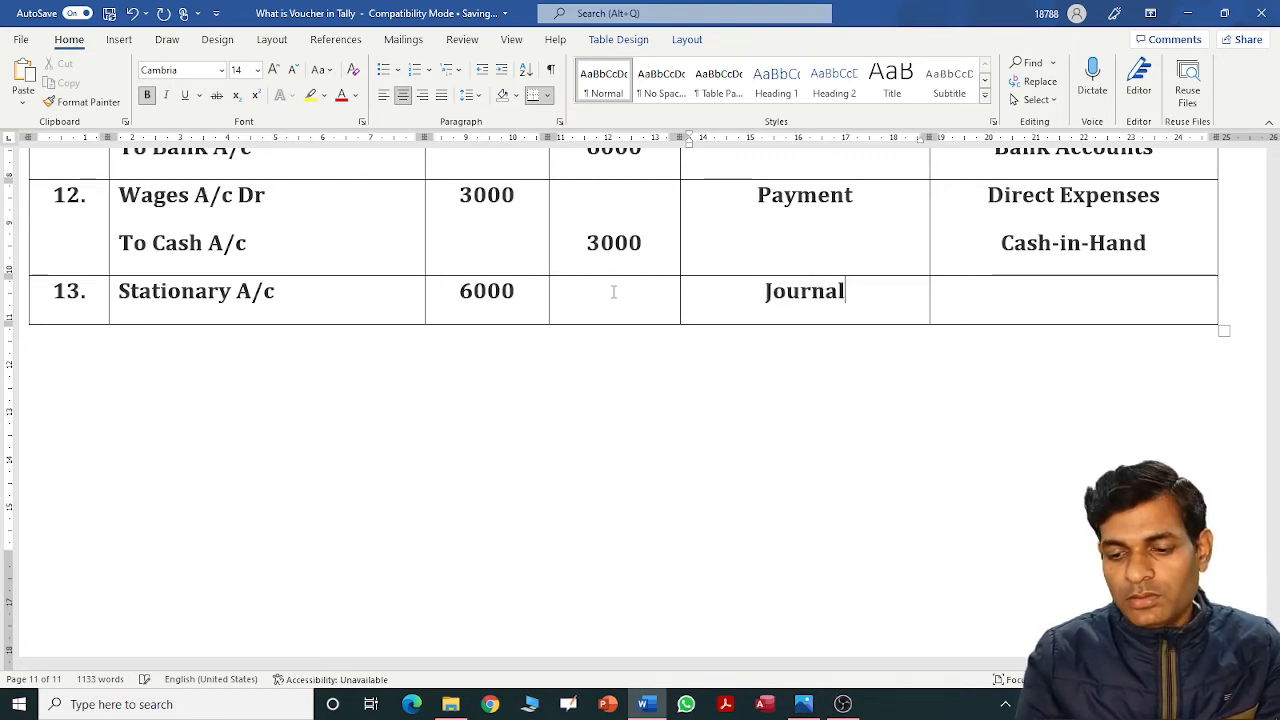
{"action": "key", "text": "Tab"}
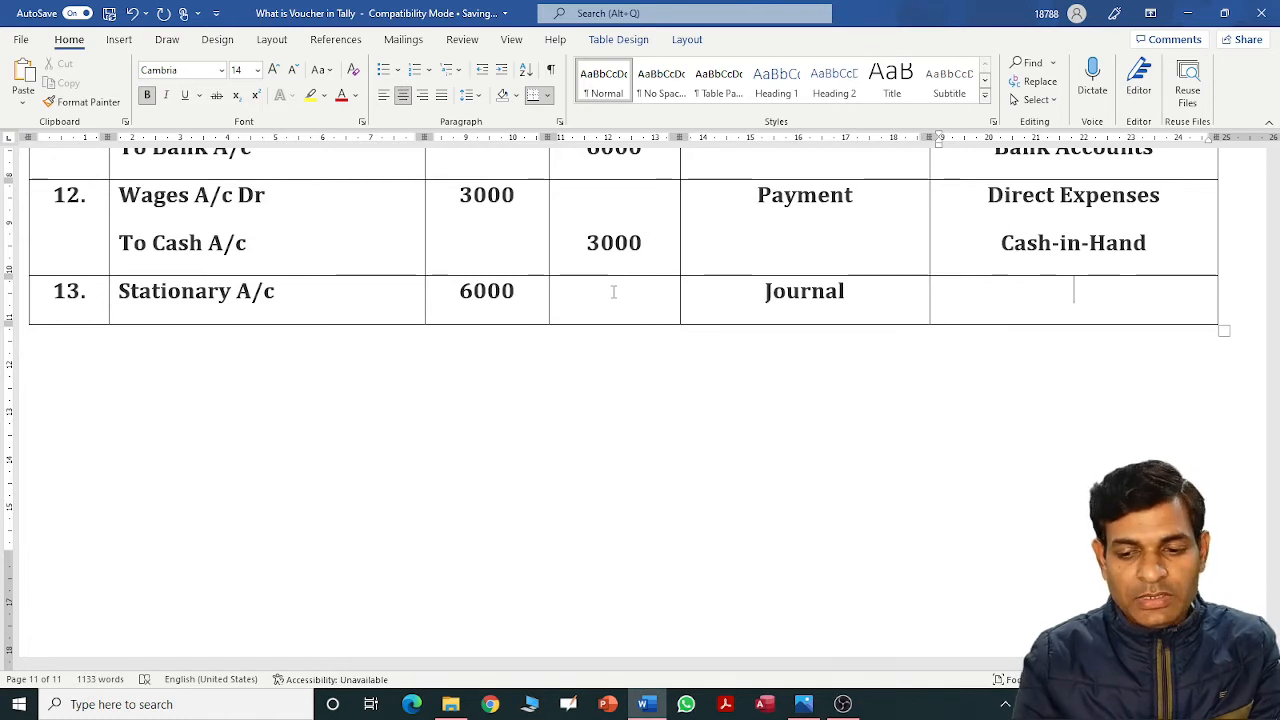
{"action": "type", "text": "I"}
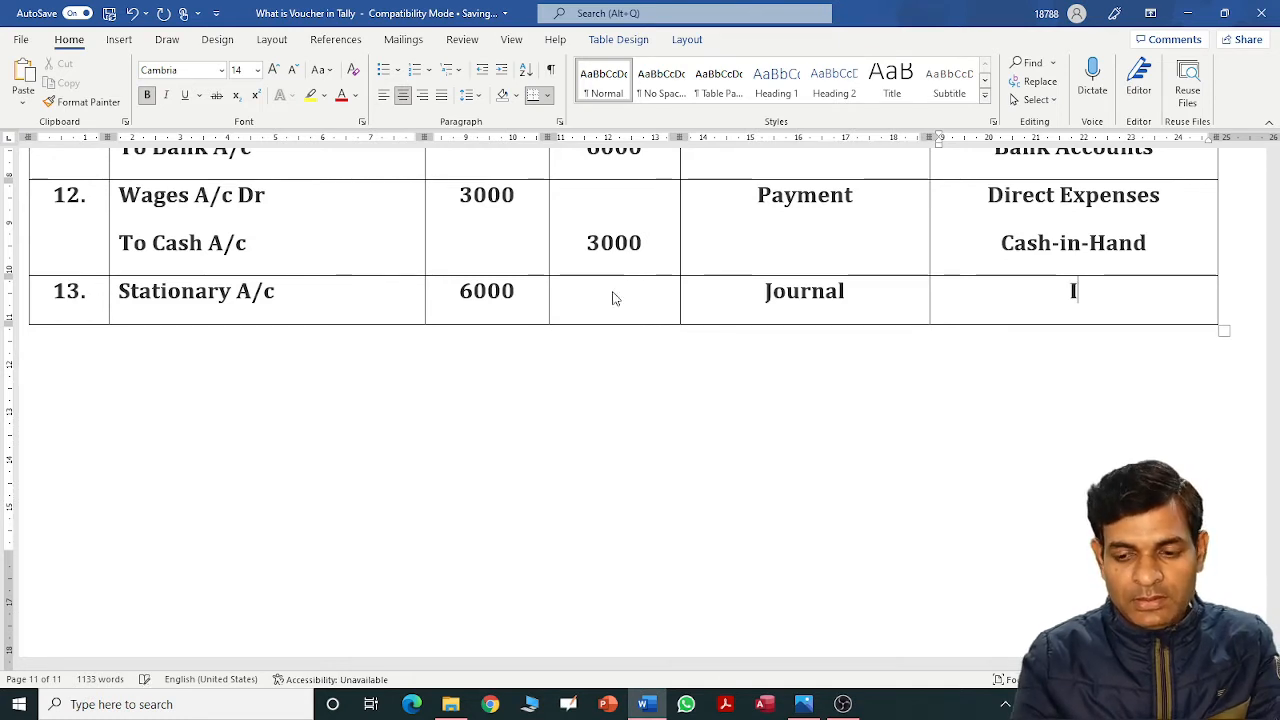
{"action": "type", "text": "ndore"}
{"action": "key", "text": "BackSpace"}
{"action": "key", "text": "BackSpace"}
{"action": "key", "text": "BackSpace"}
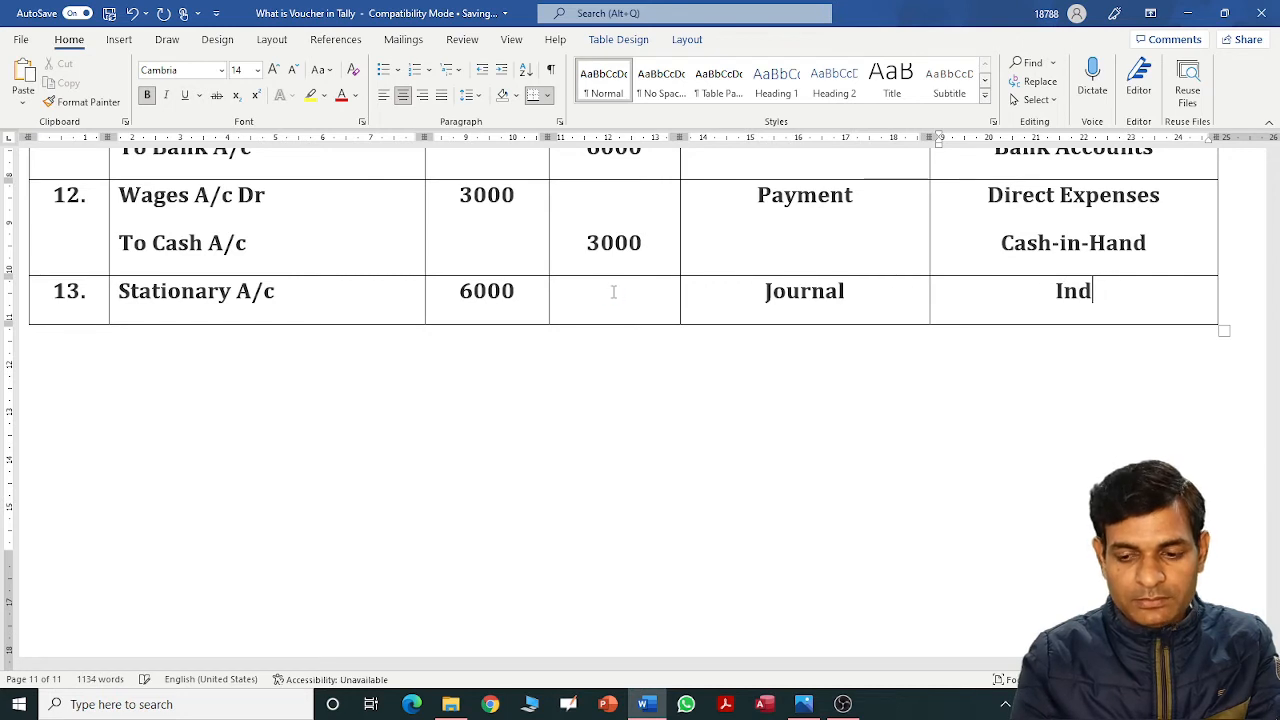
{"action": "type", "text": "irec"}
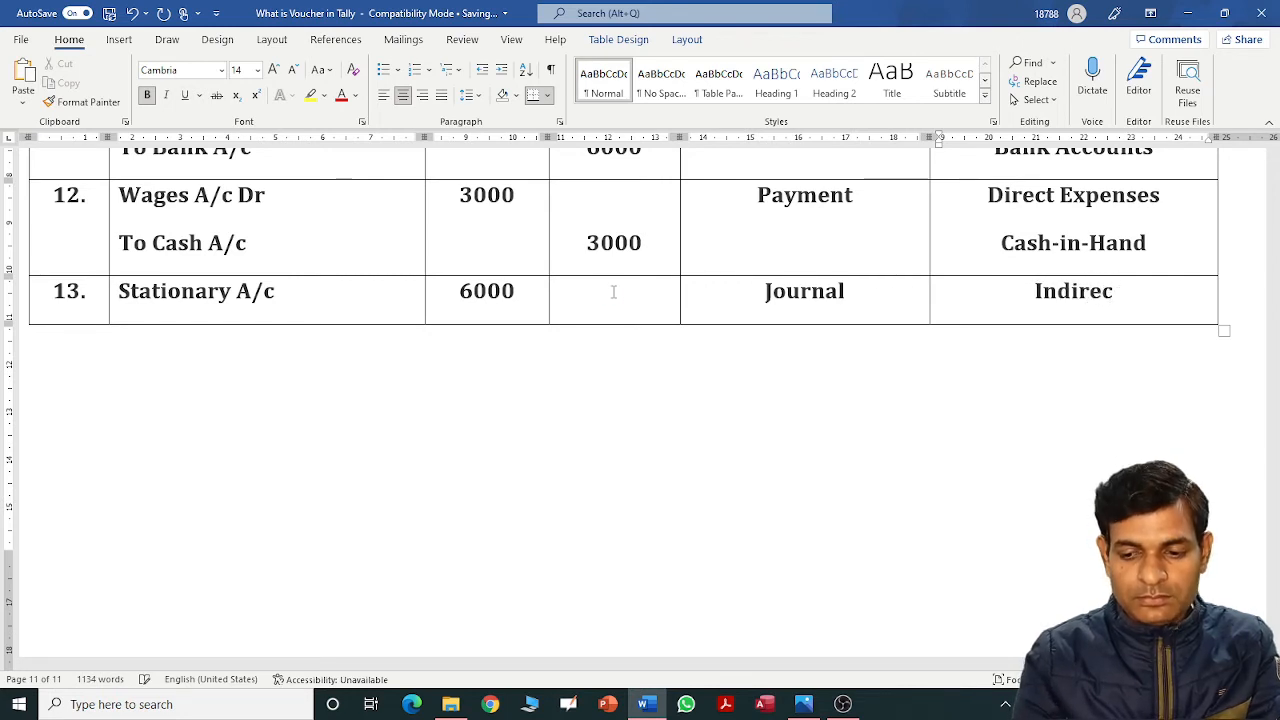
{"action": "type", "text": "t Expenses"}
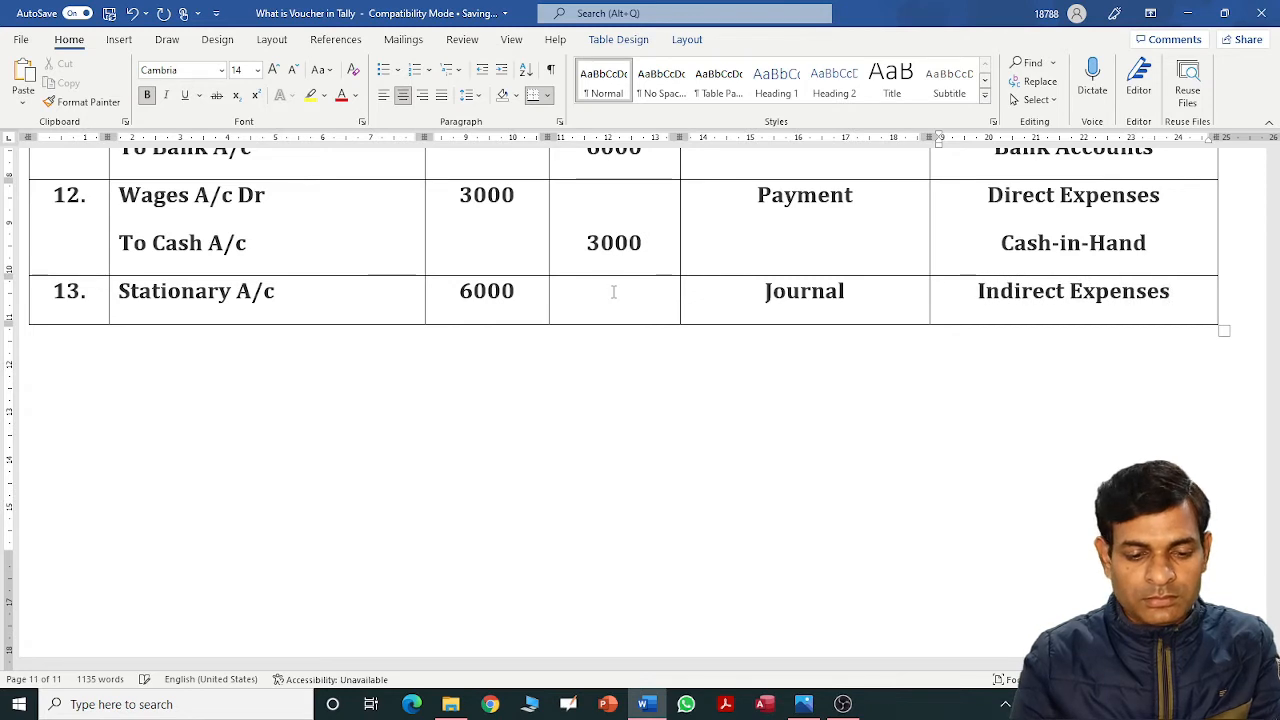
{"action": "key", "text": "Tab"}
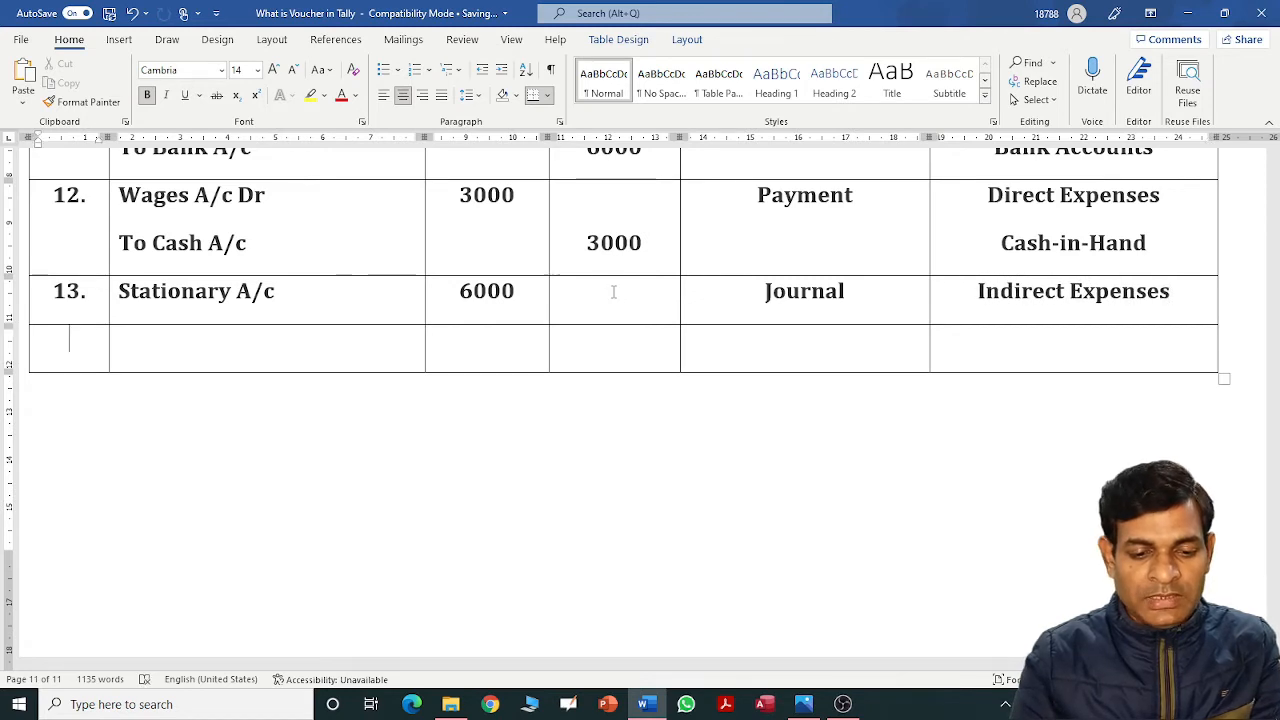
{"action": "key", "text": "ctrl+z"}
Add the credit line AVSR Softech with a 6000 credit and Sundry Creditors group.
{"action": "left_click", "coordinate": [382, 299]}
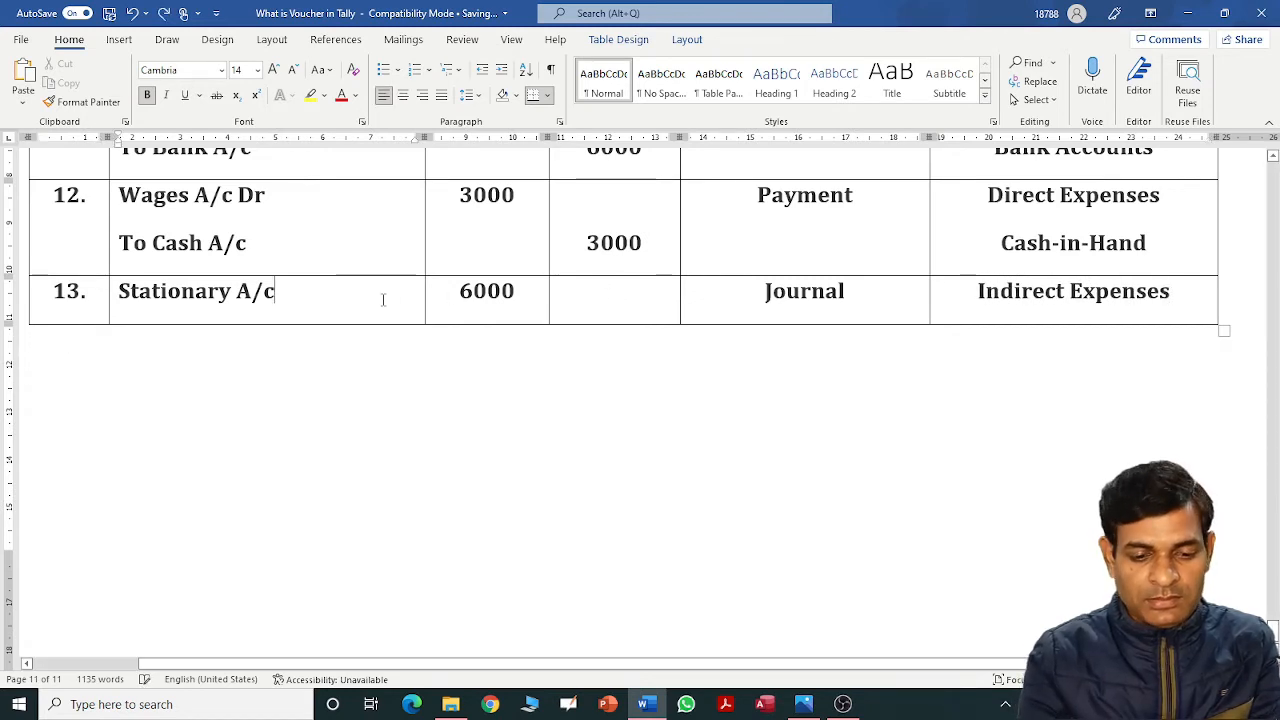
{"action": "key", "text": "Return"}
{"action": "type", "text": "To Cas"}
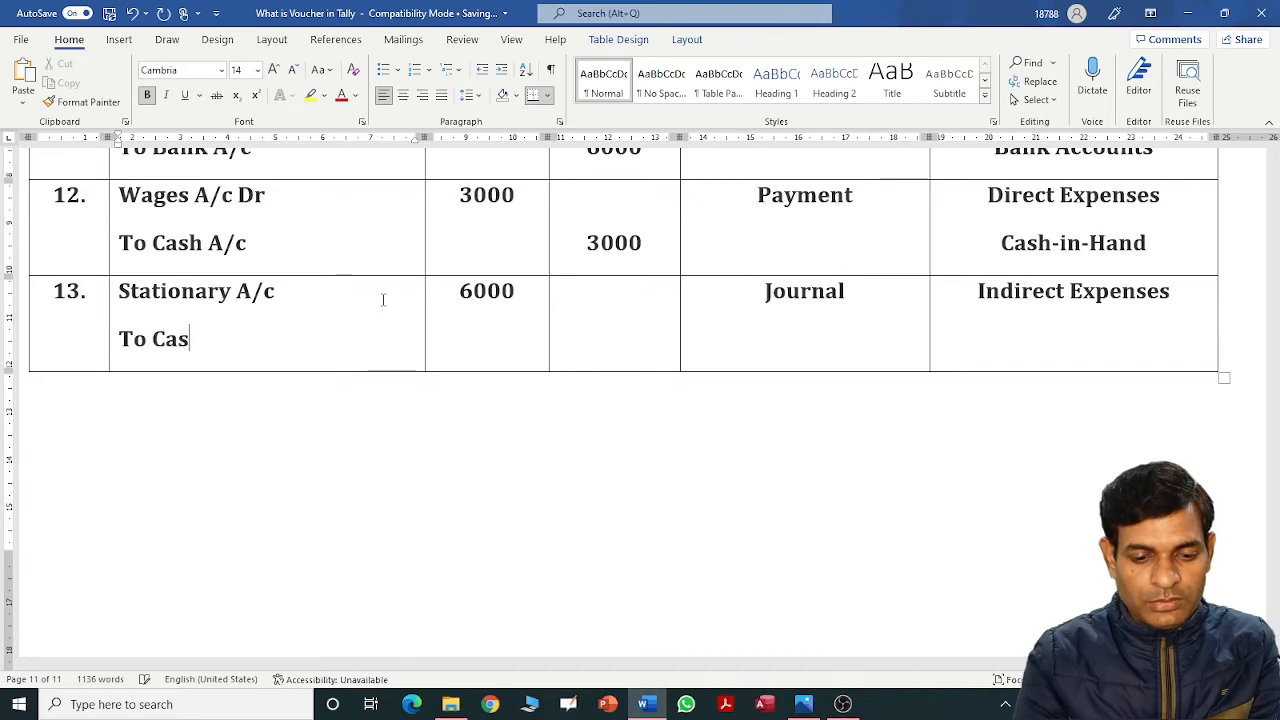
{"action": "type", "text": "h"}
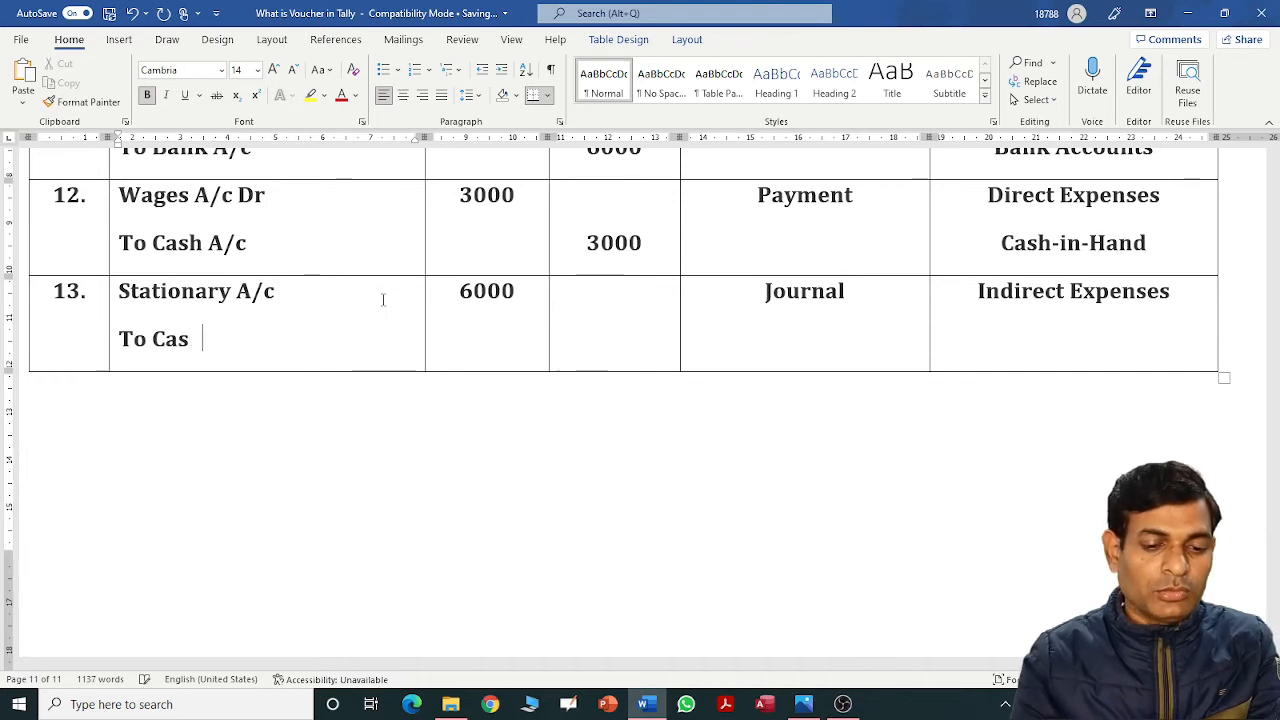
{"action": "key", "text": "BackSpace"}
{"action": "key", "text": "BackSpace"}
{"action": "key", "text": "BackSpace"}
{"action": "type", "text": "A"}
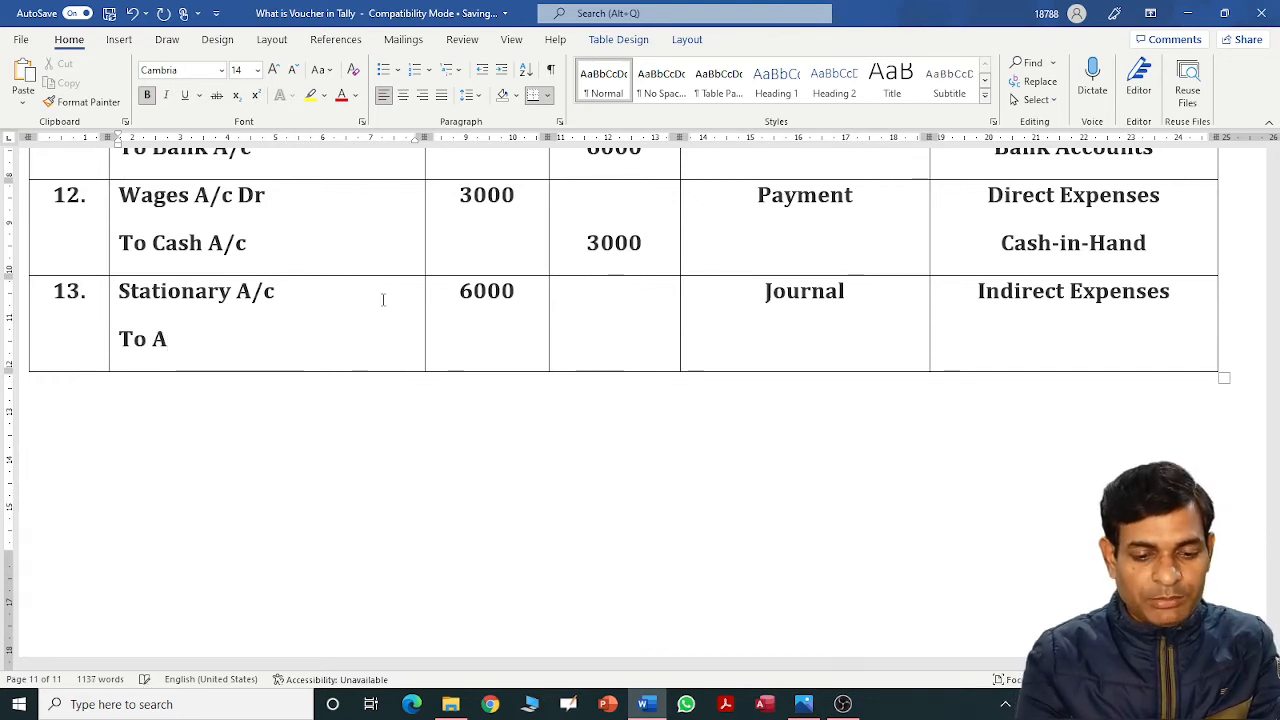
{"action": "type", "text": "VSR Softech"}
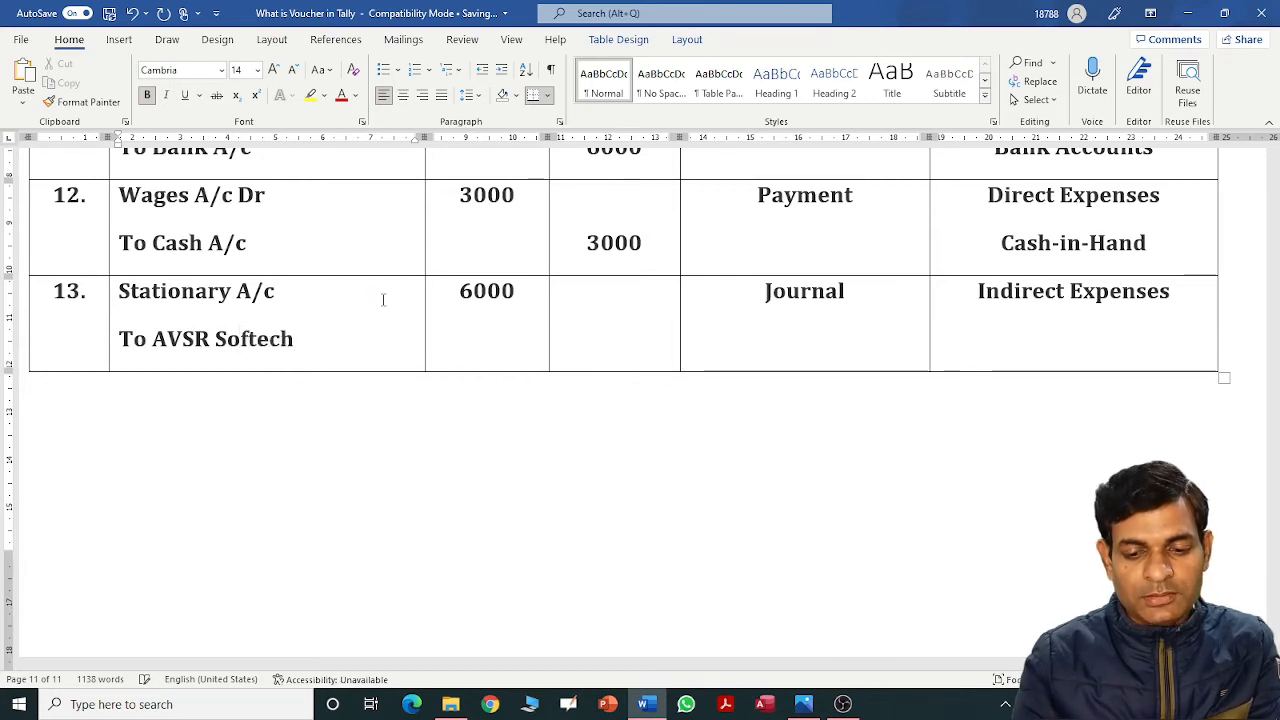
{"action": "key", "text": "Tab"}
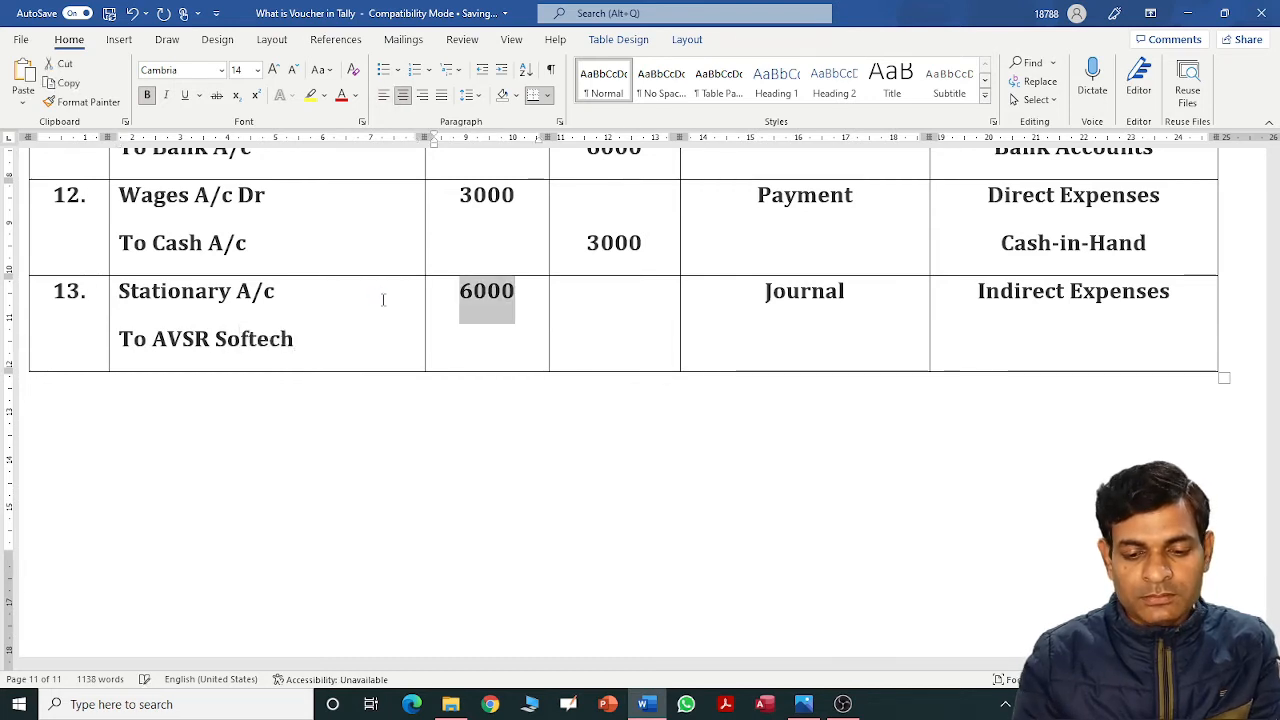
{"action": "key", "text": "Tab"}
{"action": "key", "text": "Return"}
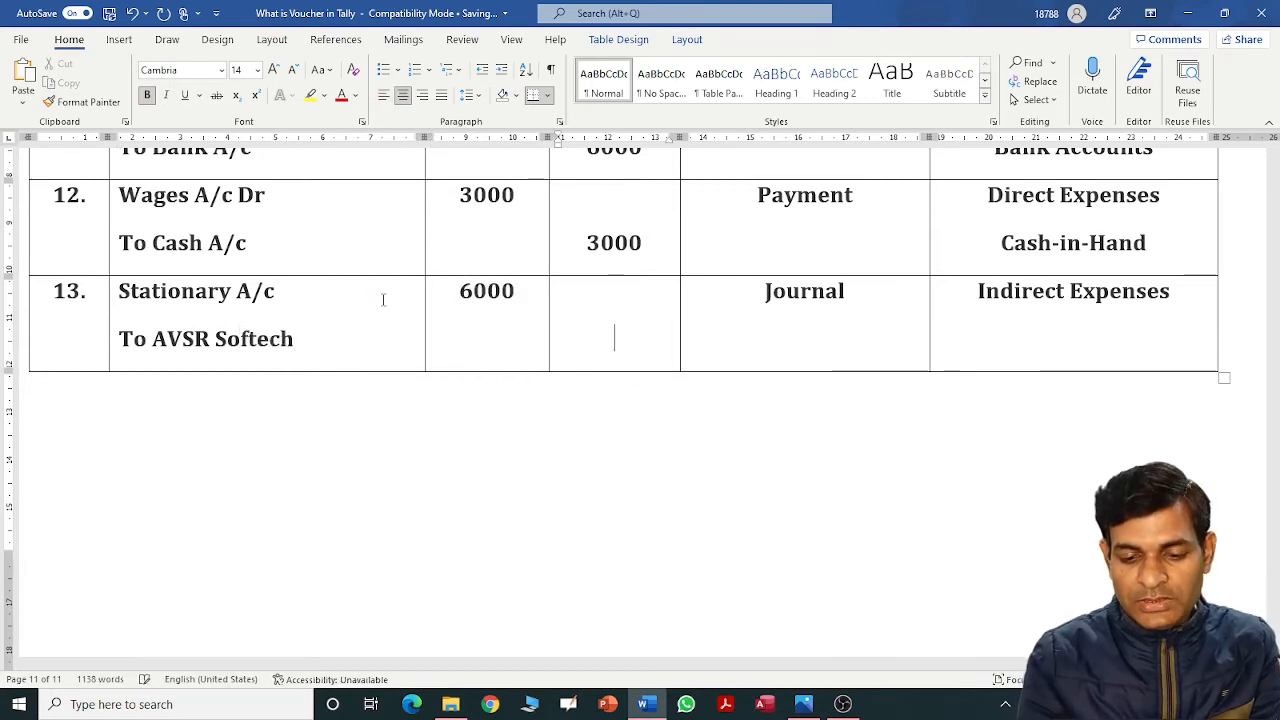
{"action": "type", "text": "6000"}
{"action": "key", "text": "Tab"}
{"action": "key", "text": "Tab"}
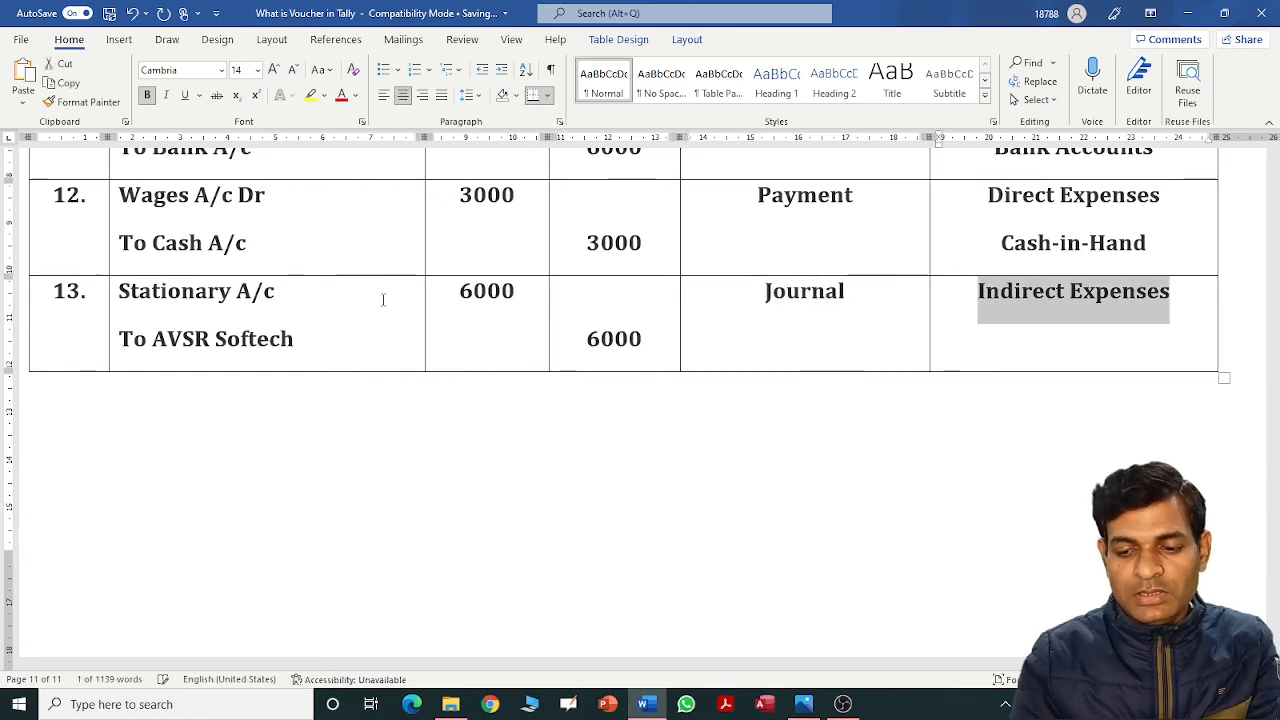
{"action": "key", "text": "Down"}
{"action": "type", "text": "S"}
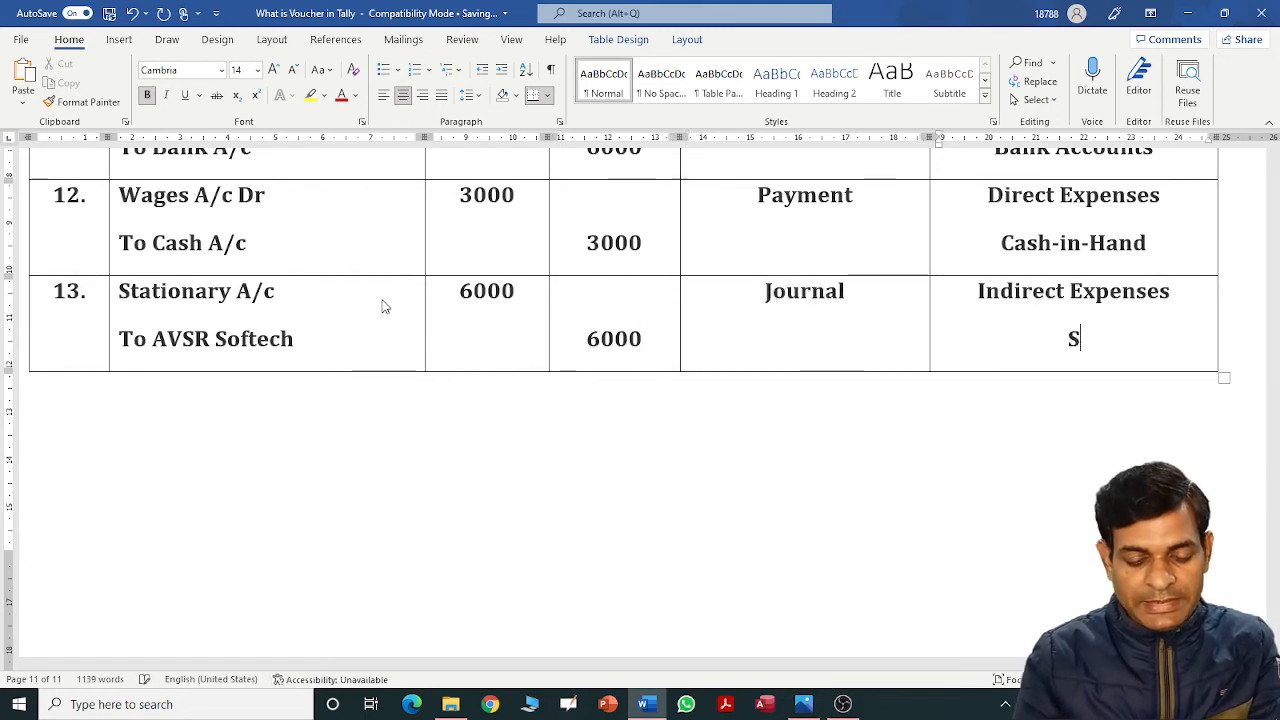
{"action": "type", "text": "undry"}
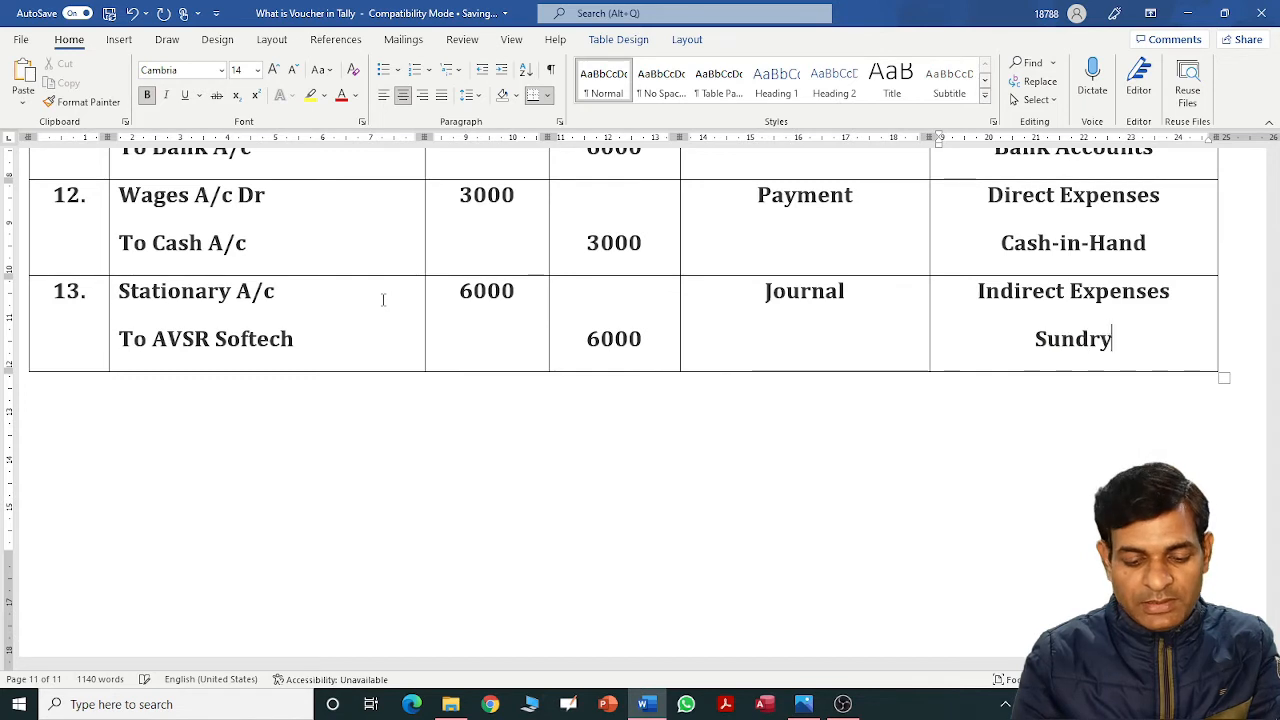
{"action": "type", "text": " Creditors"}
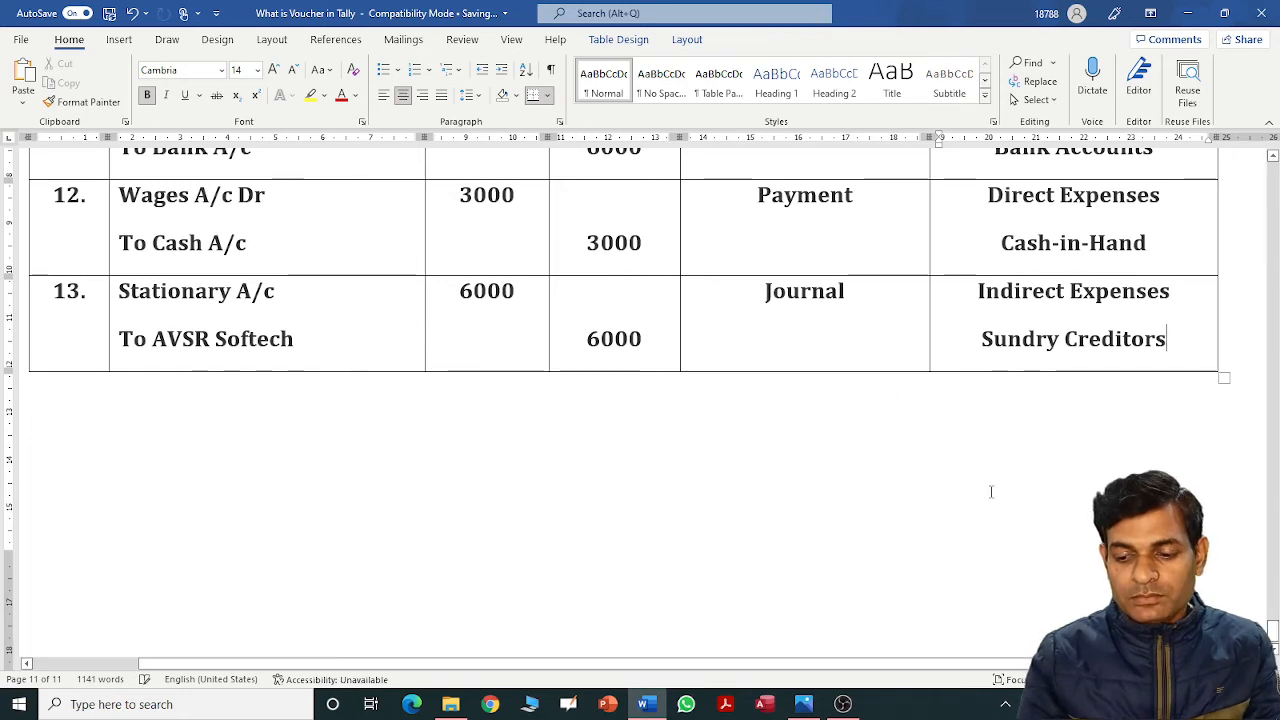
Scroll back to the first transaction row, then minimise Word to show the desktop.
{"action": "scroll", "coordinate": [1274, 630], "scroll_direction": "up", "scroll_amount": 2}
{"action": "left_click_drag", "start_coordinate": [1274, 630], "coordinate": [1274, 570]}
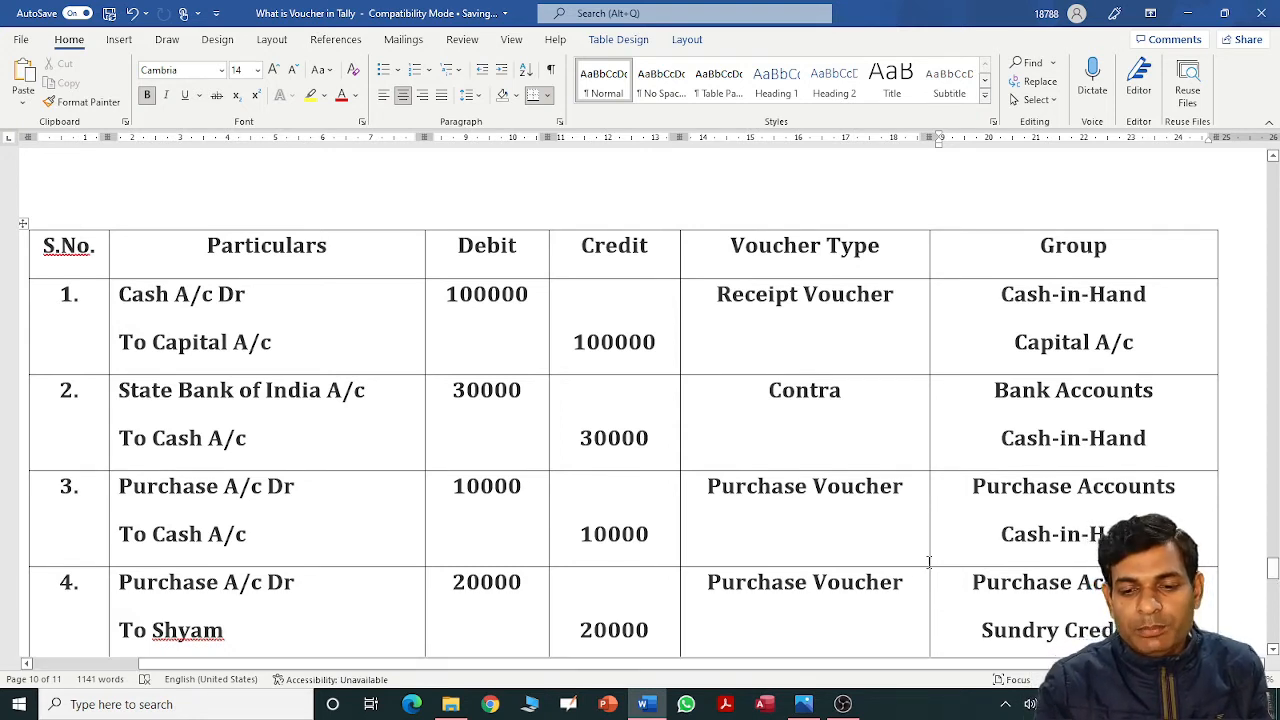
{"action": "left_click", "coordinate": [707, 299]}
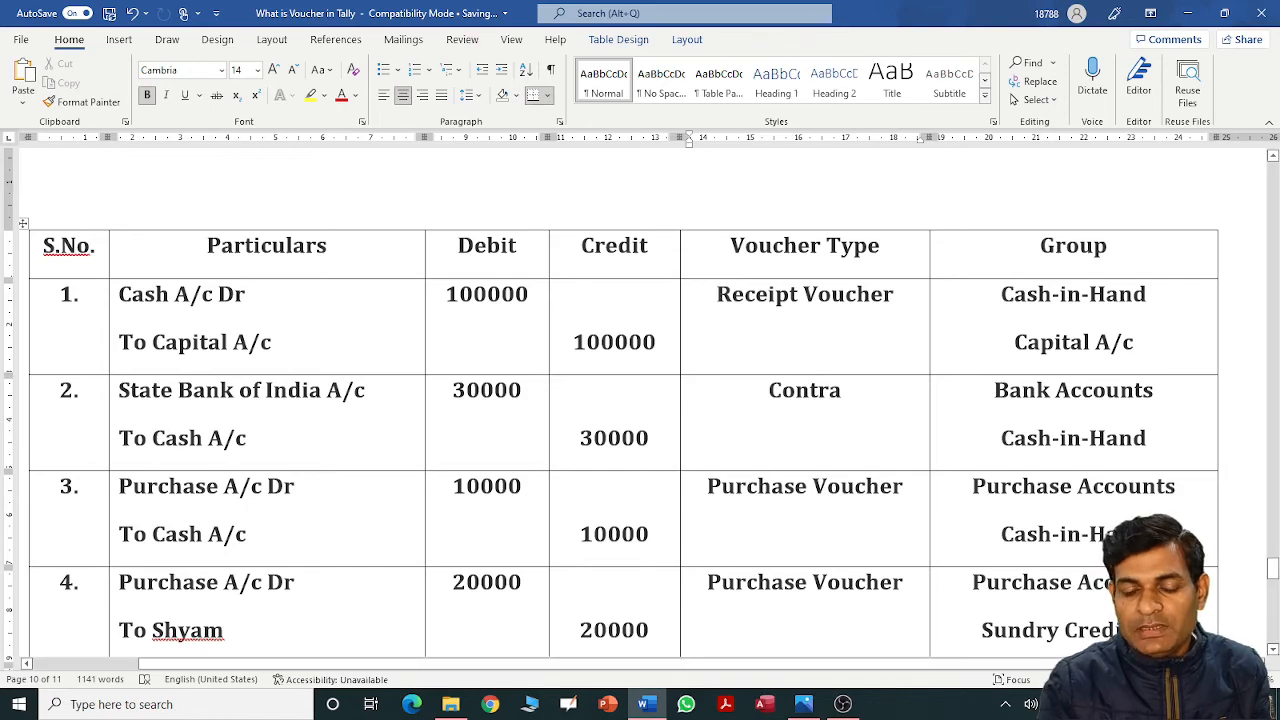
{"action": "left_click", "coordinate": [1277, 706]}
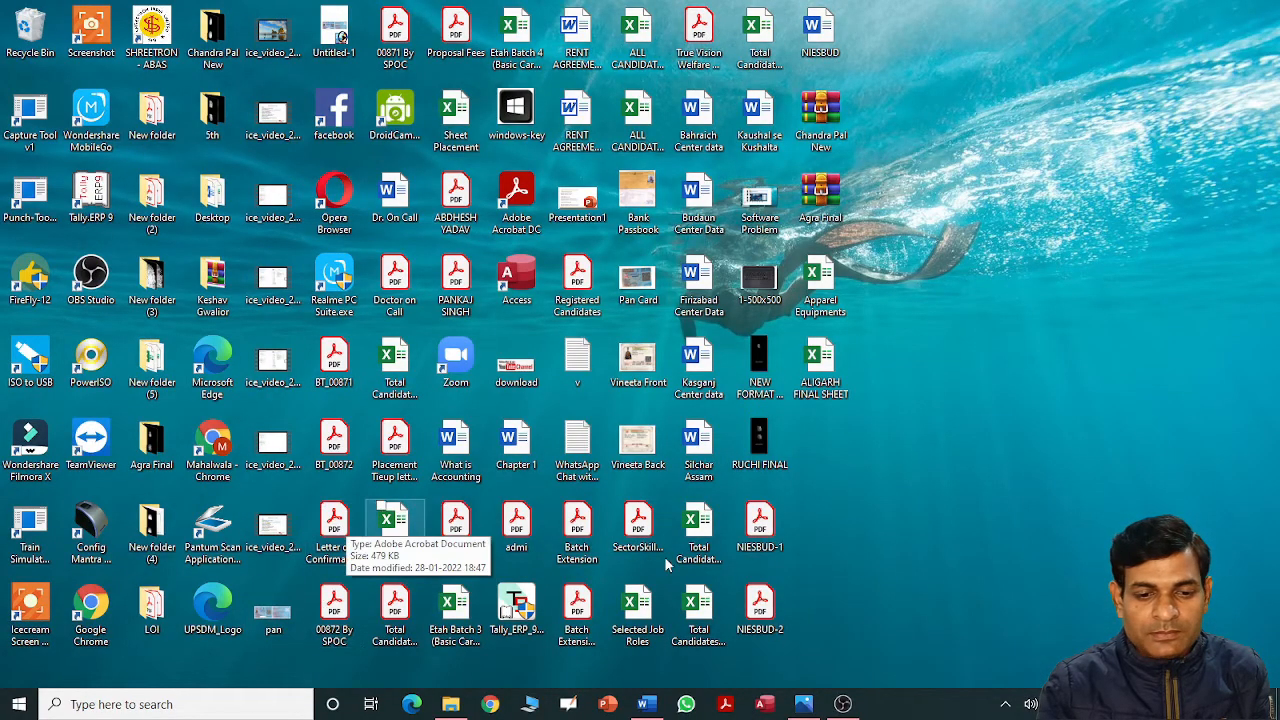
Search Windows for 'tall' and launch Tally.ERP 9 from the results.
{"action": "left_click", "coordinate": [225, 700]}
{"action": "type", "text": "tall"}
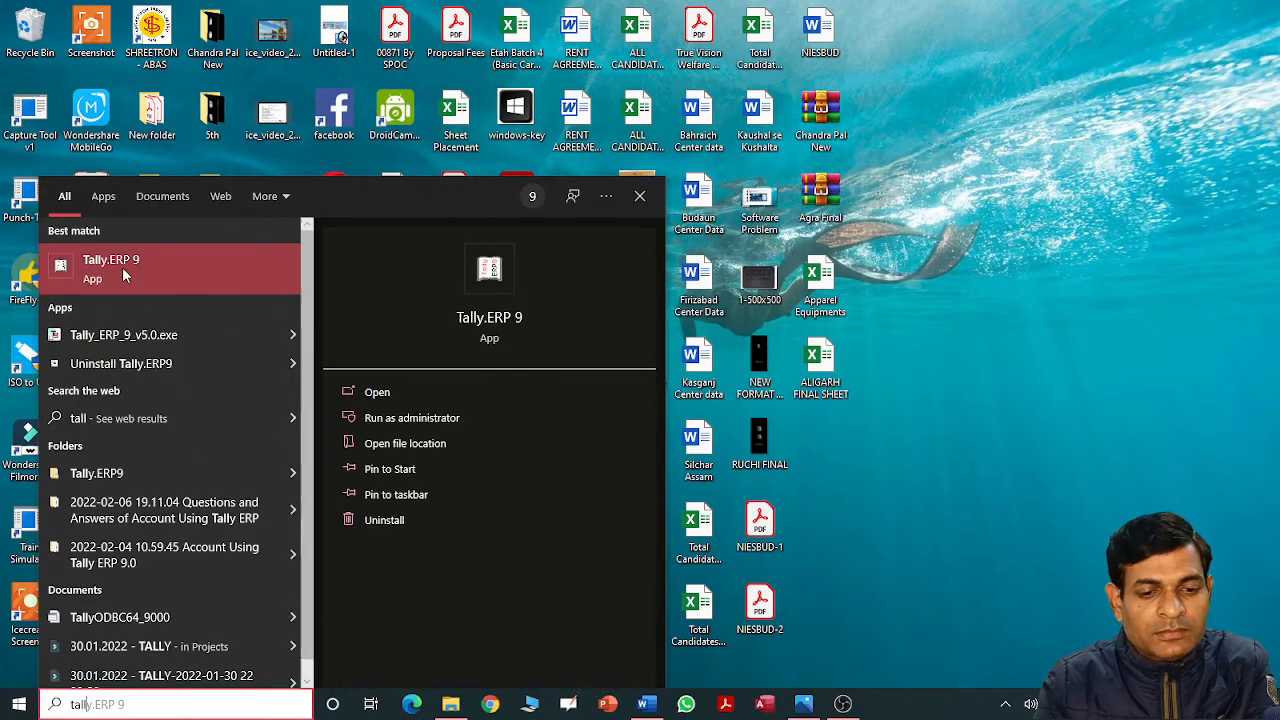
{"action": "left_click", "coordinate": [124, 274]}
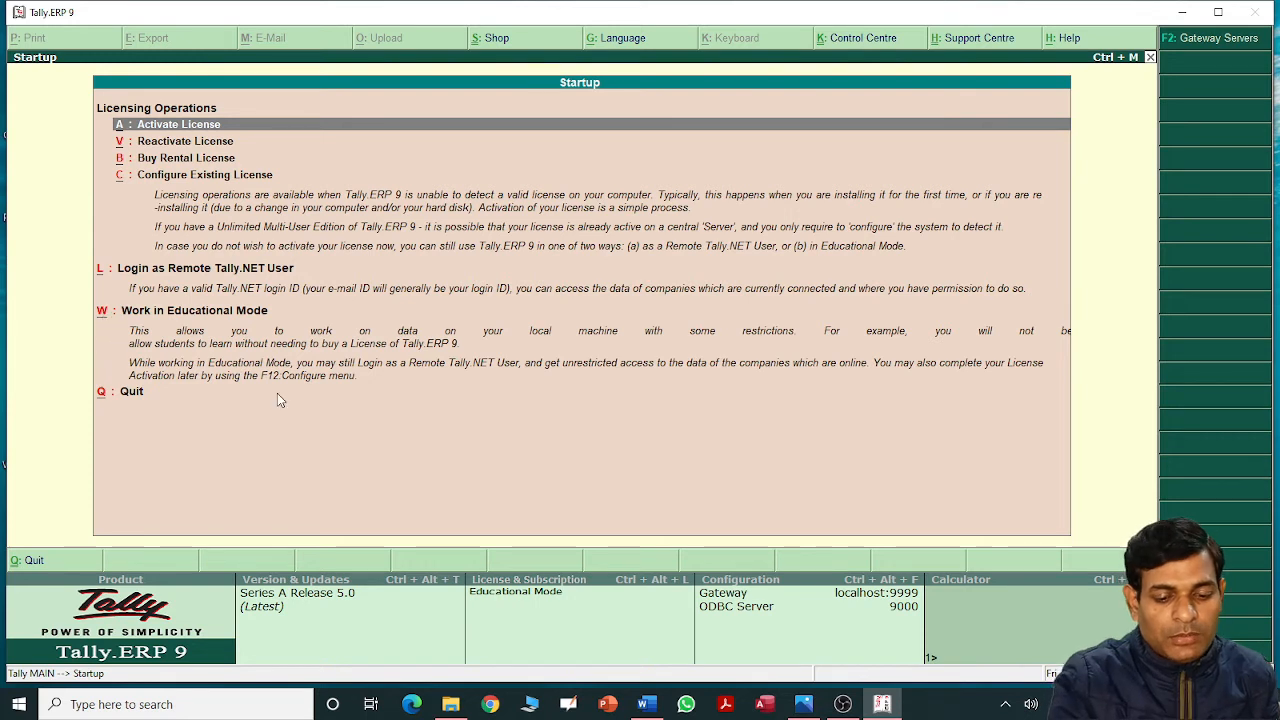
Continue in Educational Mode to Gateway of Tally and start Create Company via Alt+F3.
{"action": "key", "text": "w"}
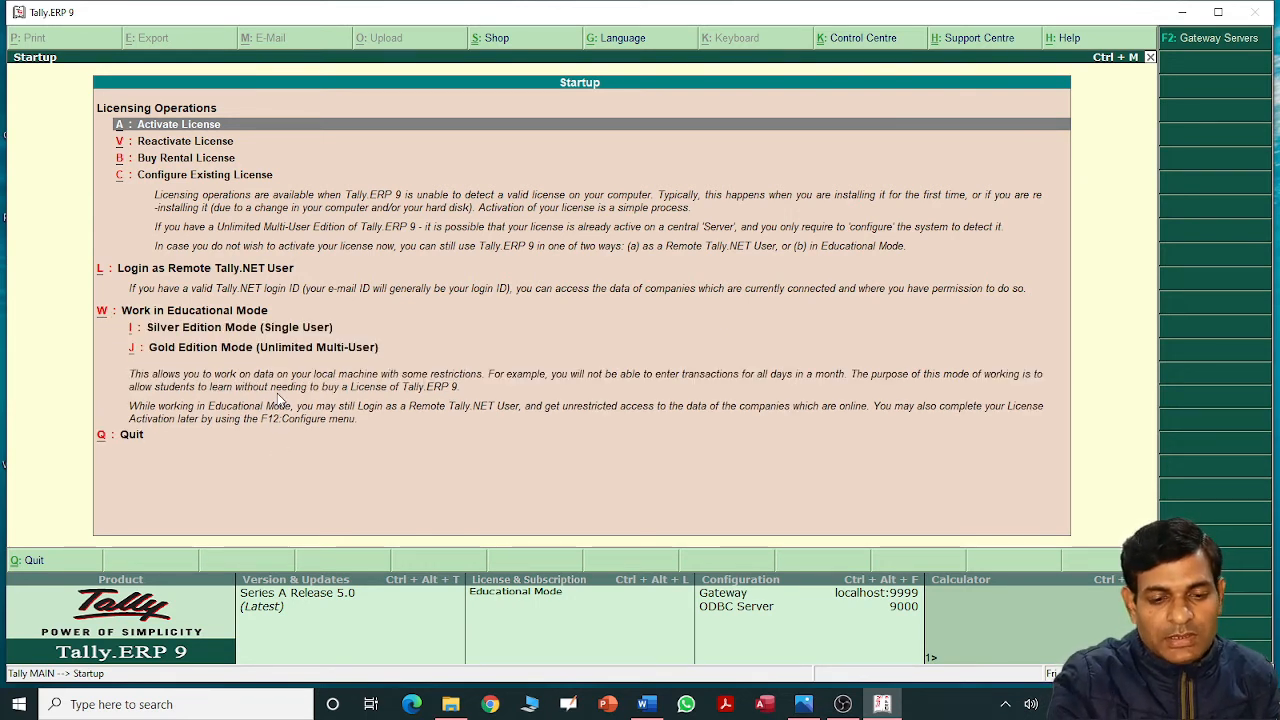
{"action": "key", "text": "i"}
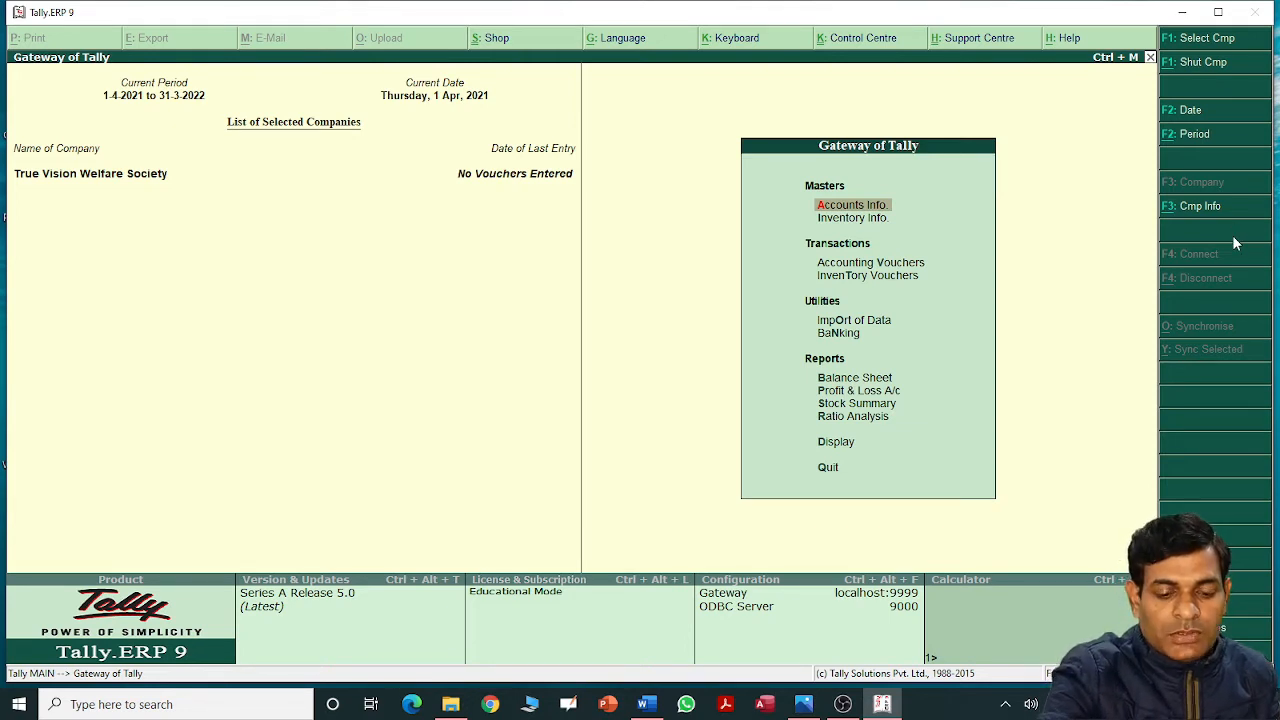
{"action": "key", "text": "alt+F3"}
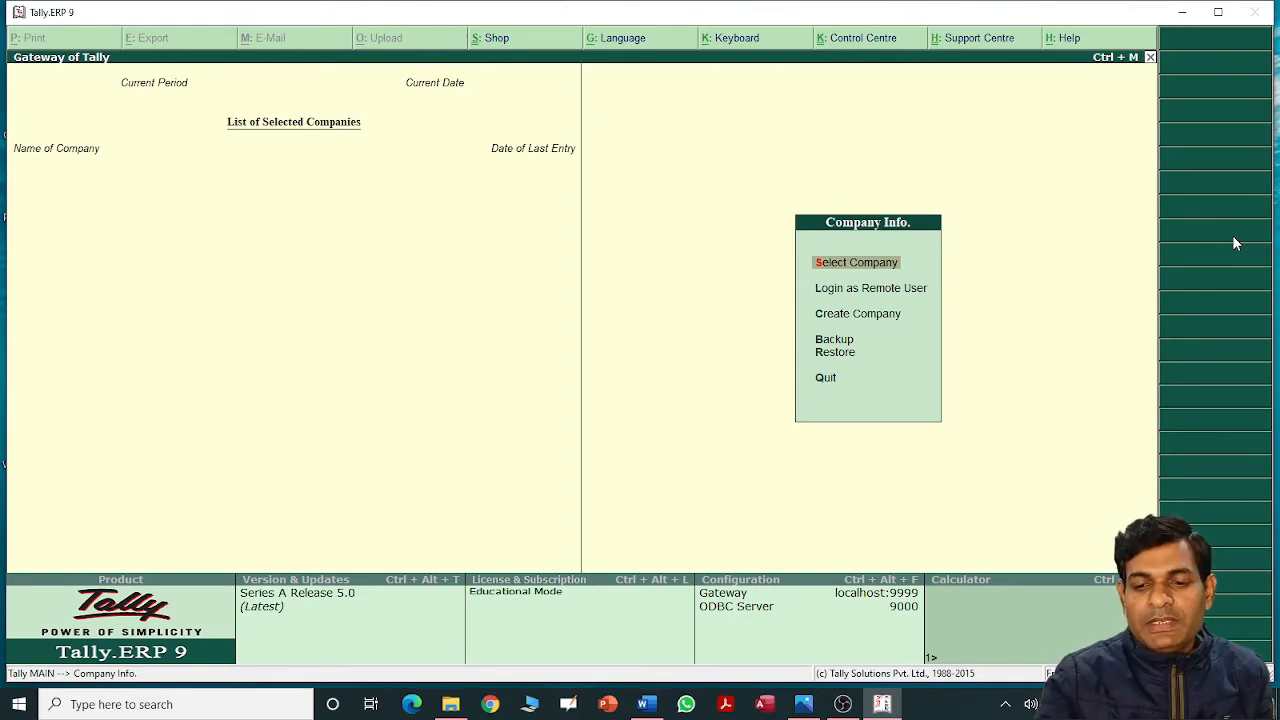
{"action": "key", "text": "Down"}
{"action": "key", "text": "Down"}
{"action": "key", "text": "Down"}
{"action": "key", "text": "Up"}
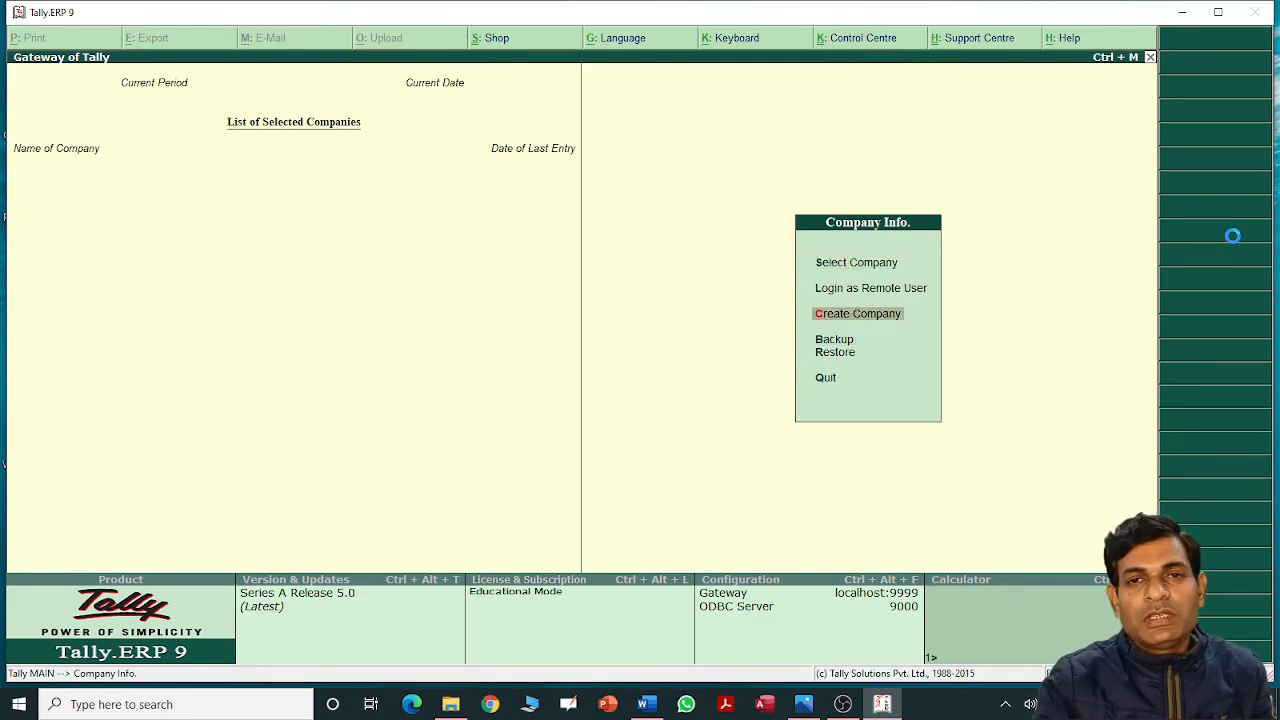
{"action": "key", "text": "Return"}
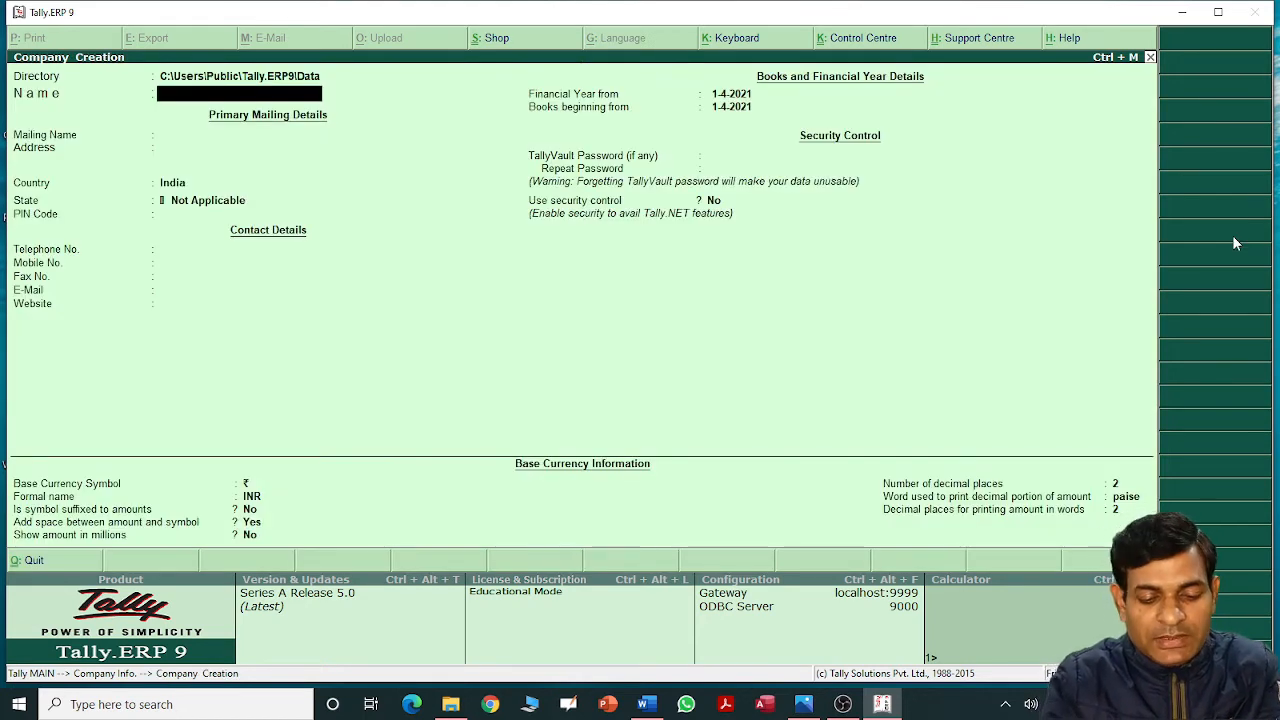
Name the company Travel Agency and enter its address, state Uttar Pradesh, and PIN code.
{"action": "type", "text": "Trave"}
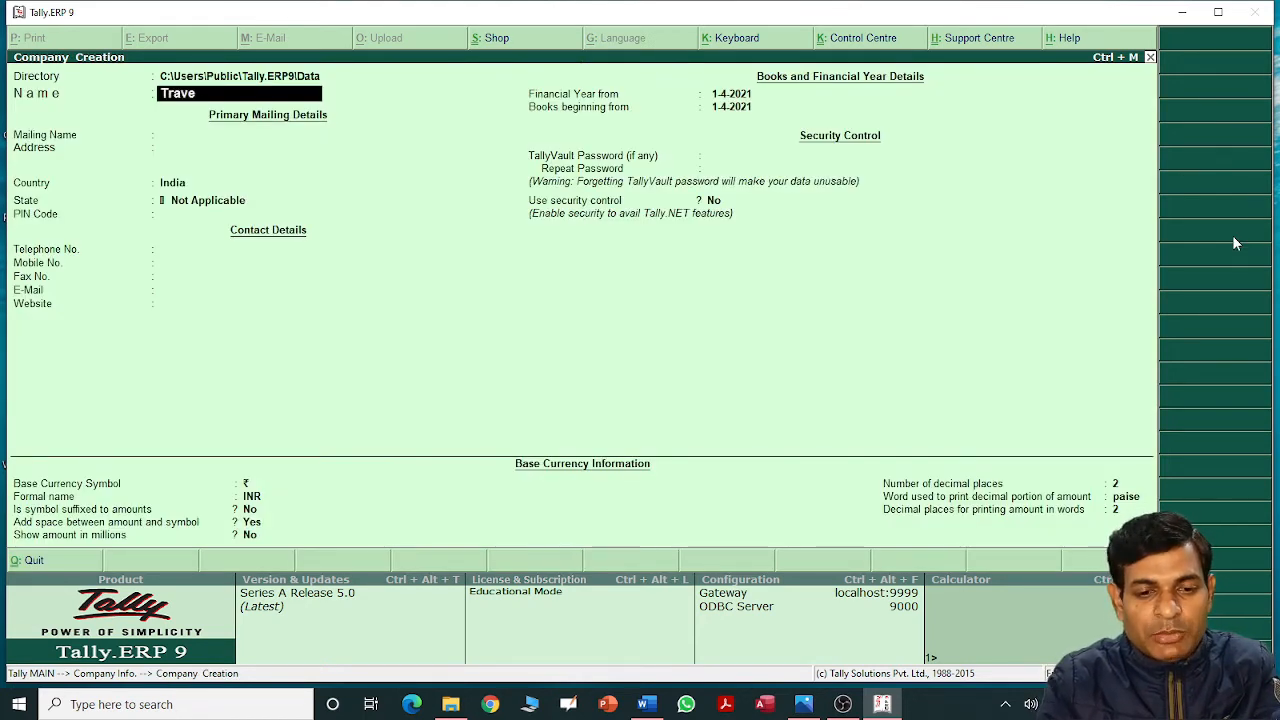
{"action": "type", "text": "l Agency"}
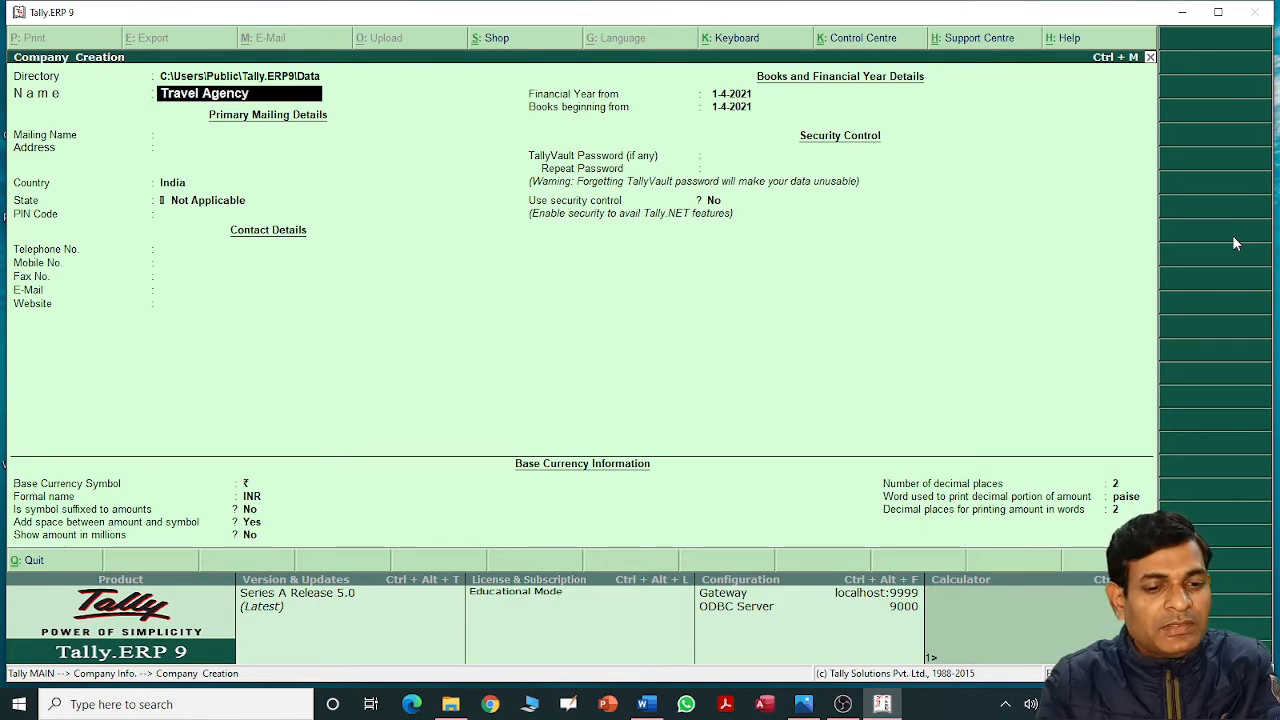
{"action": "key", "text": "Return"}
{"action": "key", "text": "Return"}
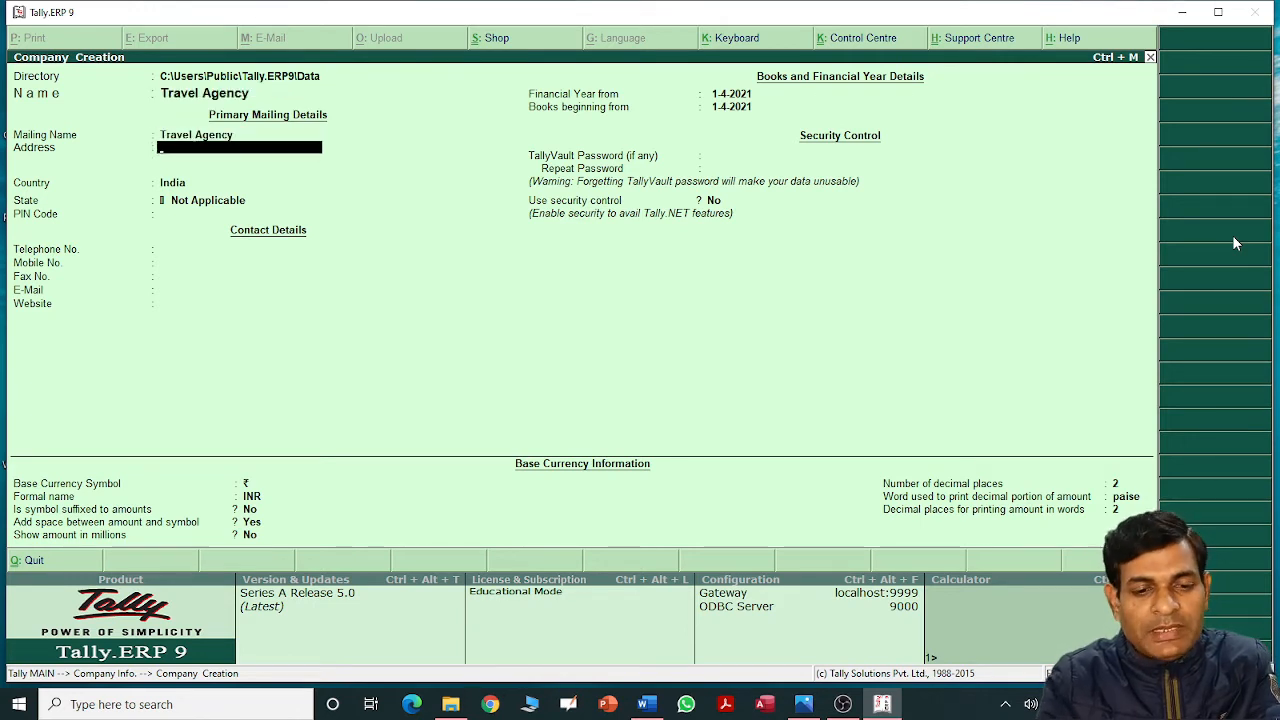
{"action": "type", "text": "Budaun"}
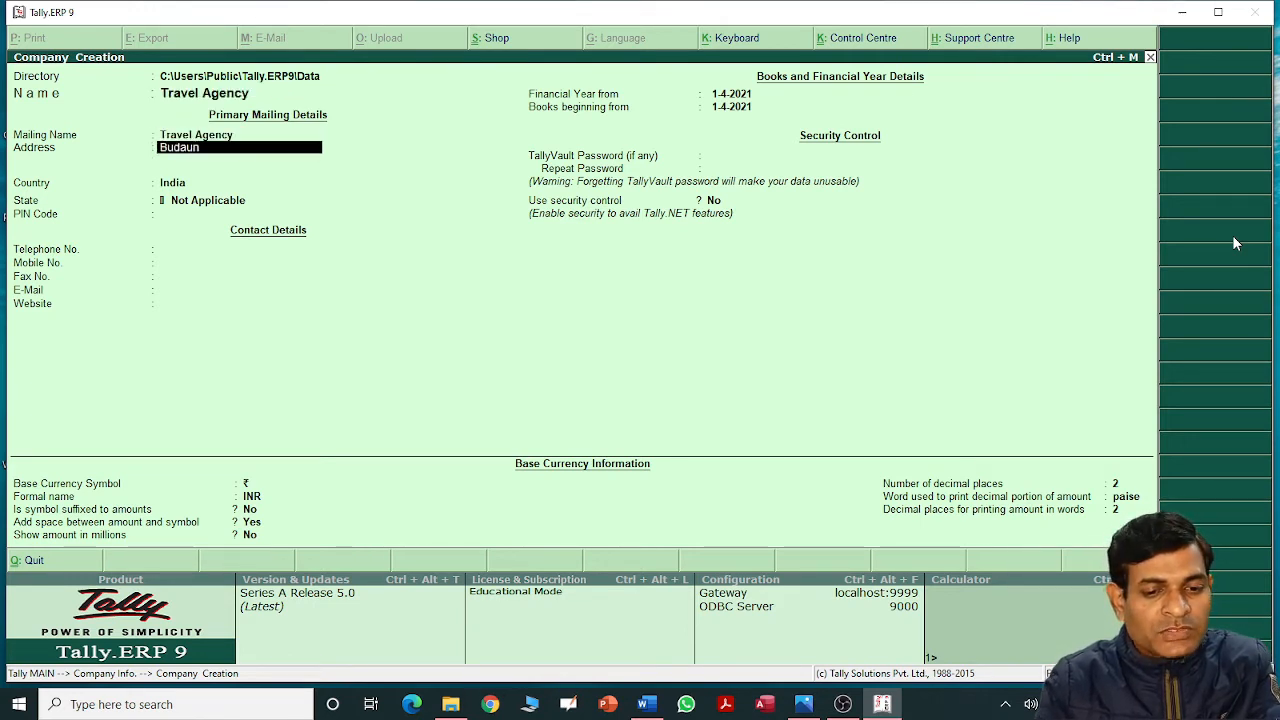
{"action": "key", "text": "Return"}
{"action": "key", "text": "Return"}
{"action": "key", "text": "Return"}
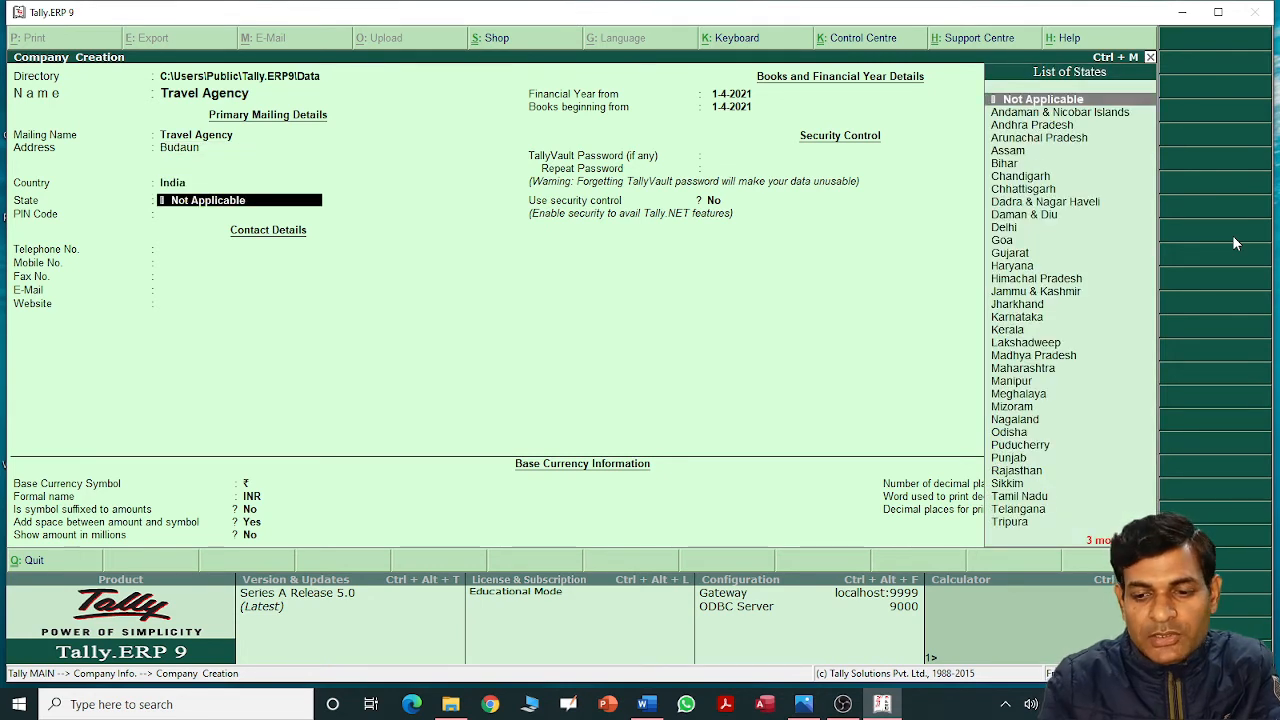
{"action": "type", "text": "U"}
{"action": "key", "text": "Down"}
{"action": "key", "text": "Return"}
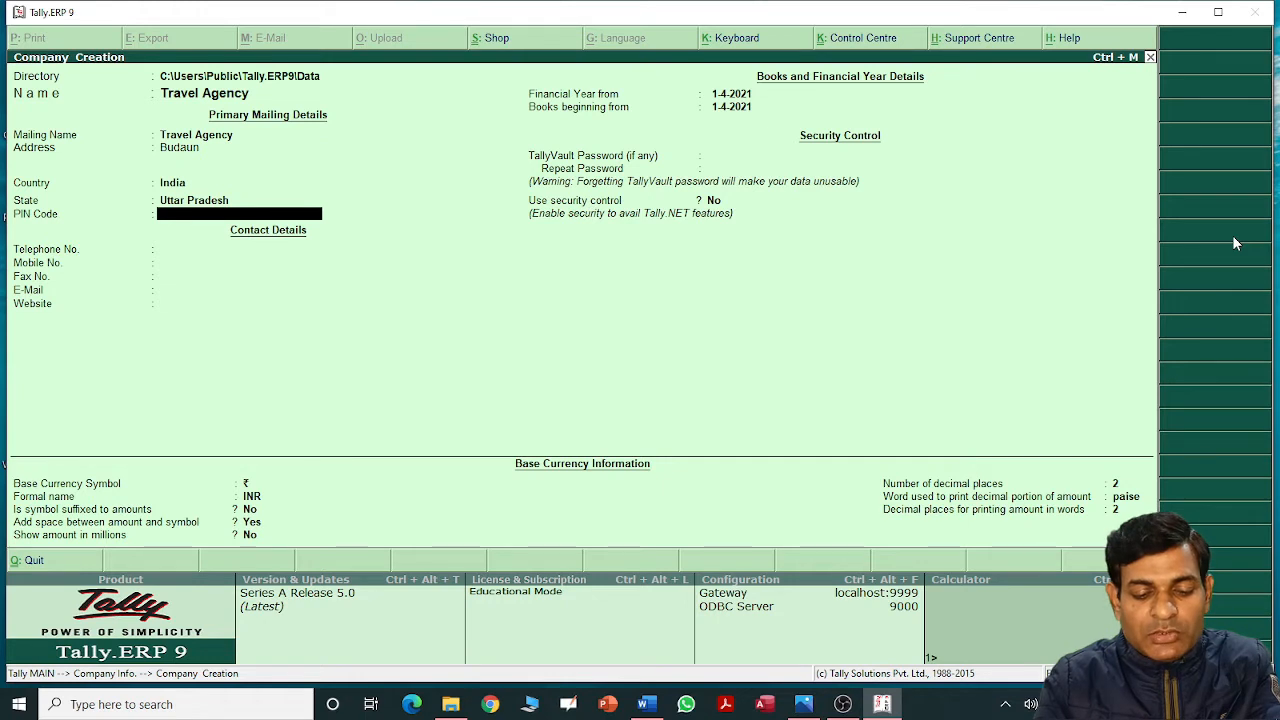
{"action": "type", "text": "243601"}
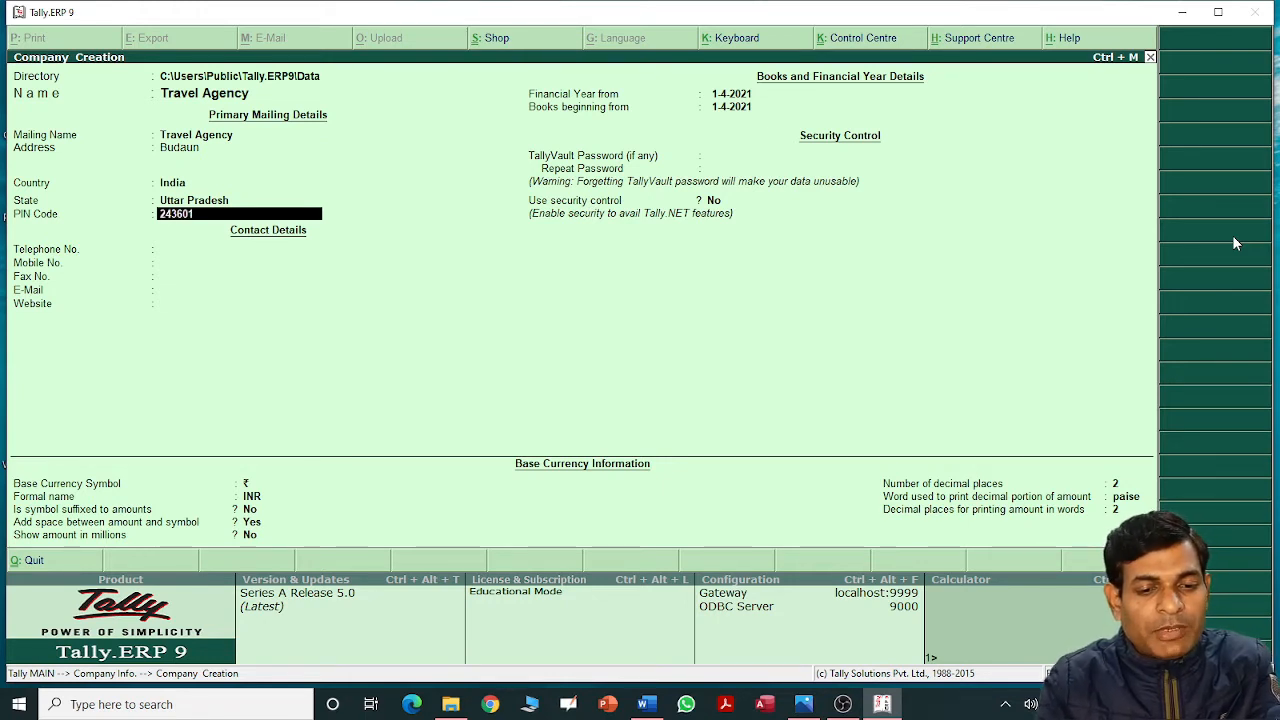
{"action": "key", "text": "Return"}
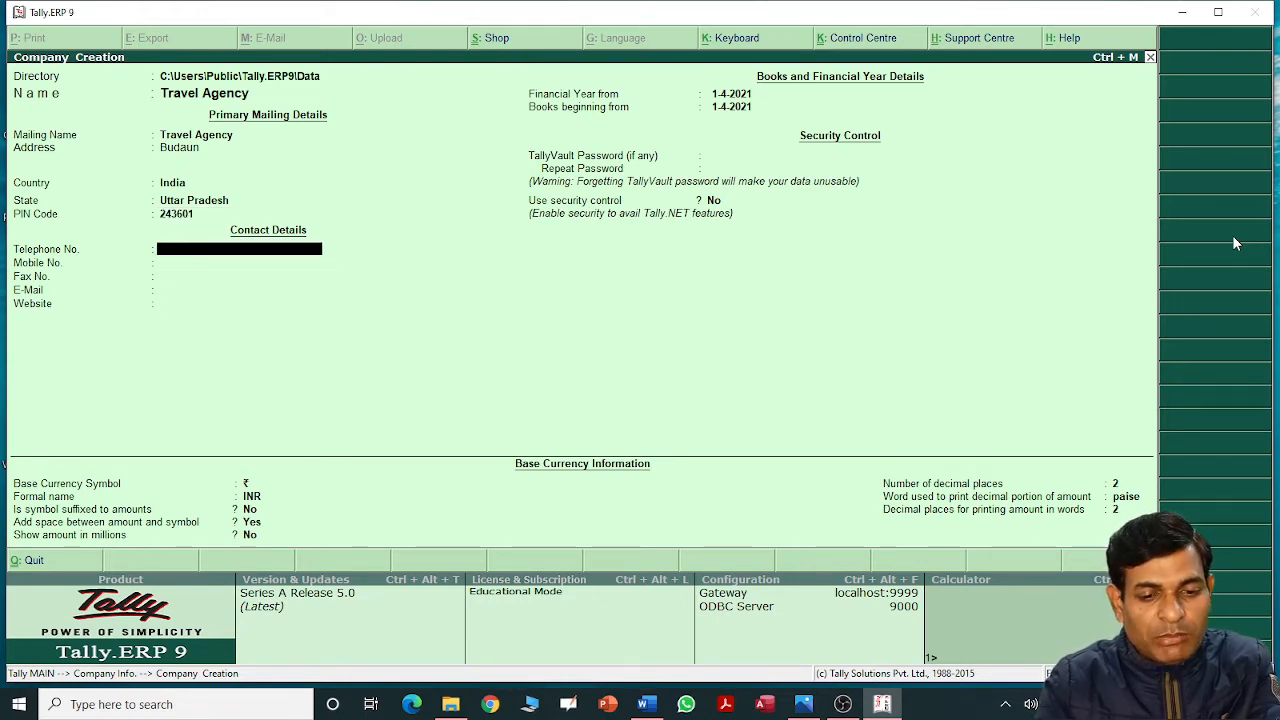
{"action": "key", "text": "Return"}
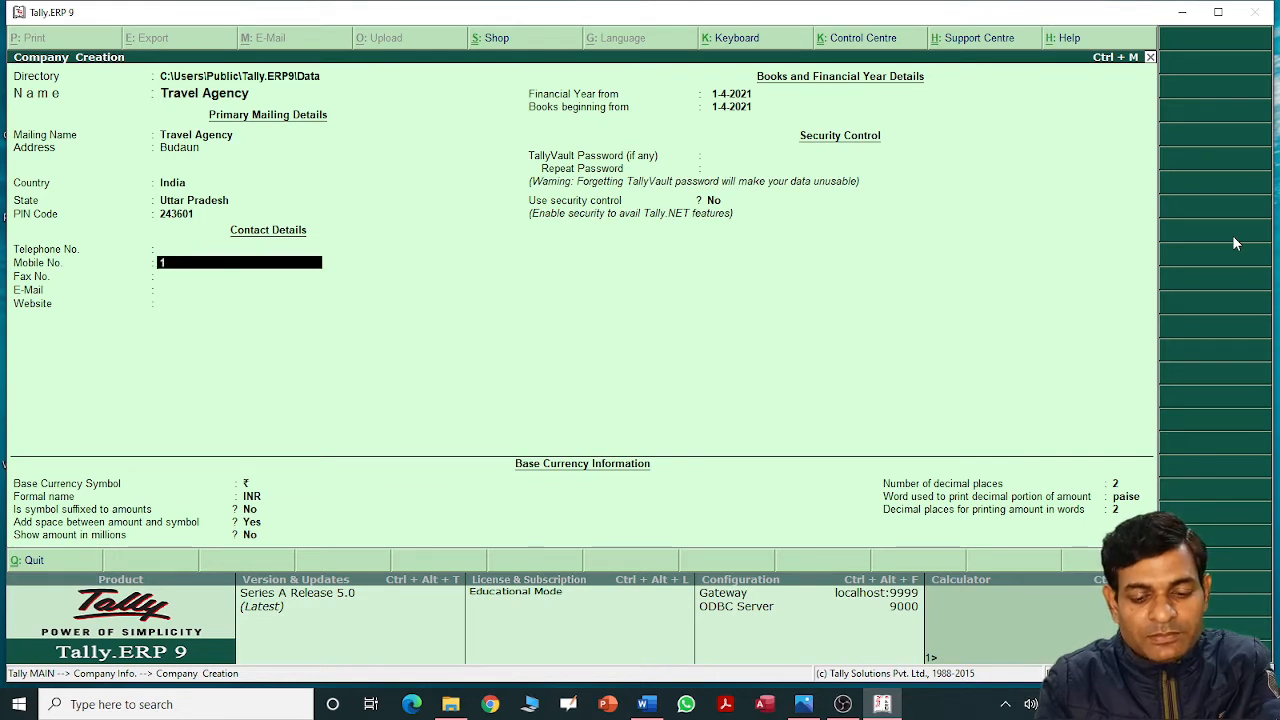
Enter the company's mobile number and e-mail address, leaving telephone and fax blank.
{"action": "type", "text": "123456789"}
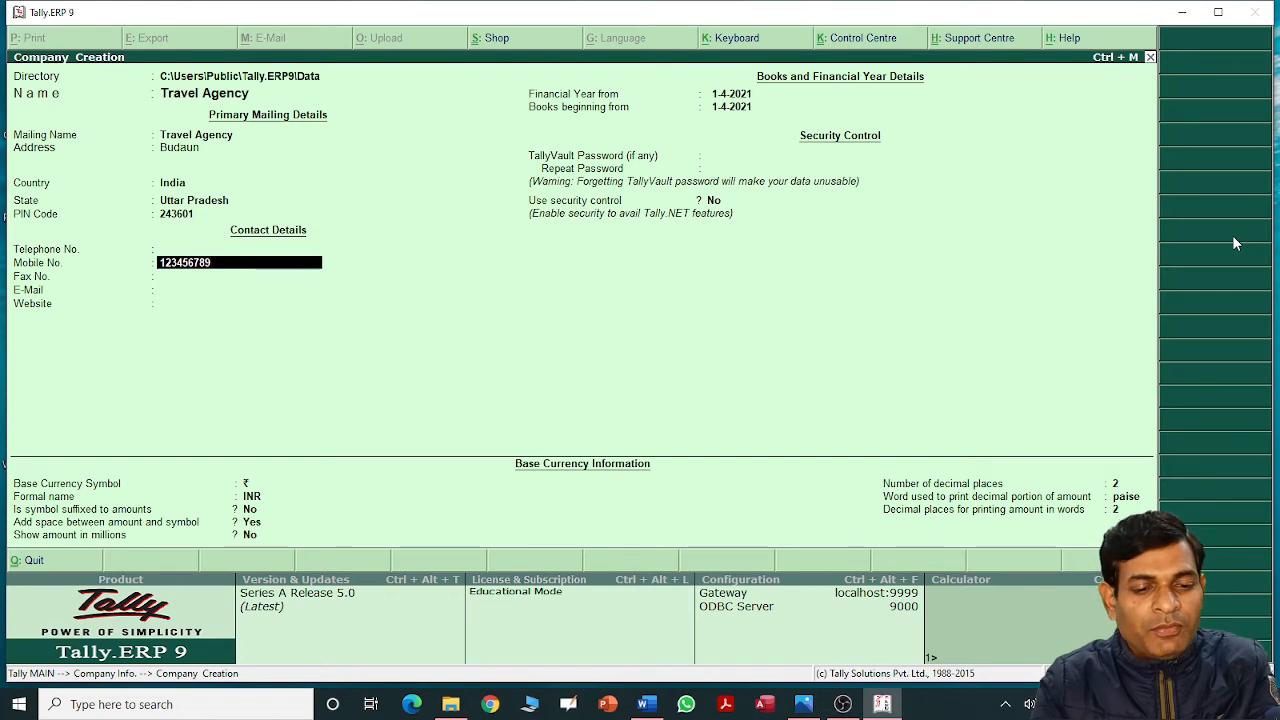
{"action": "key", "text": "Return"}
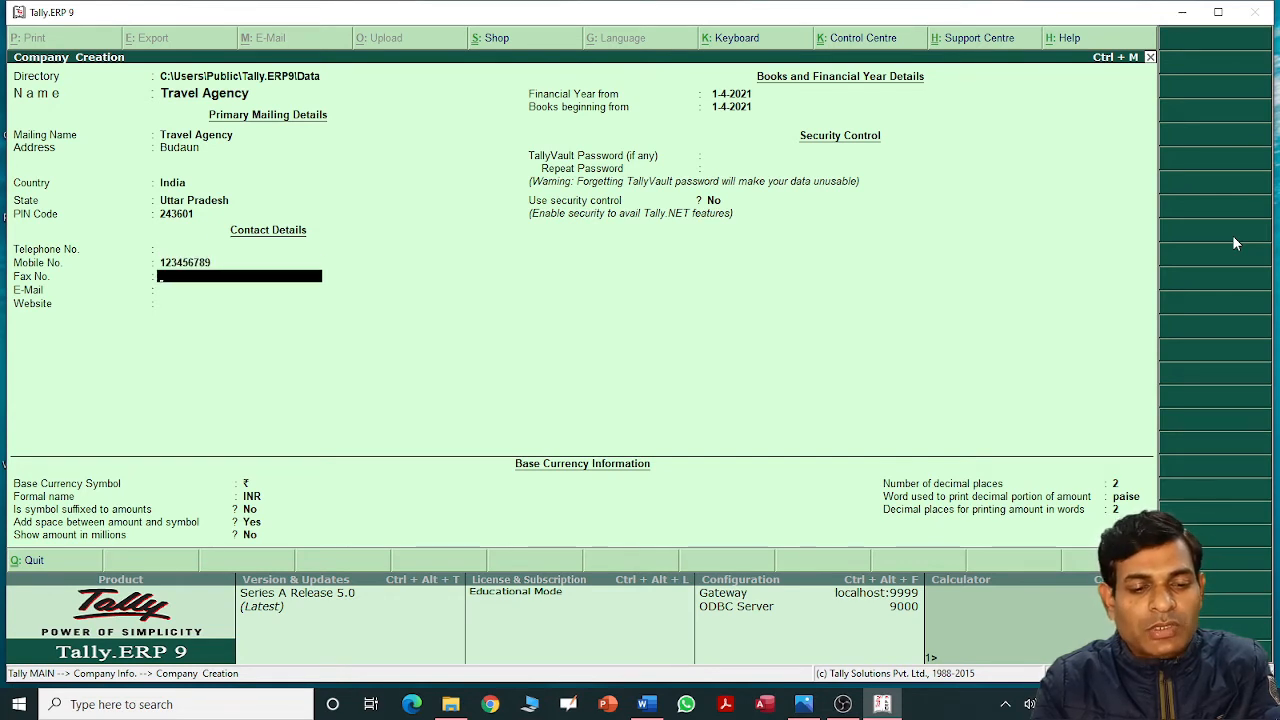
{"action": "key", "text": "Return"}
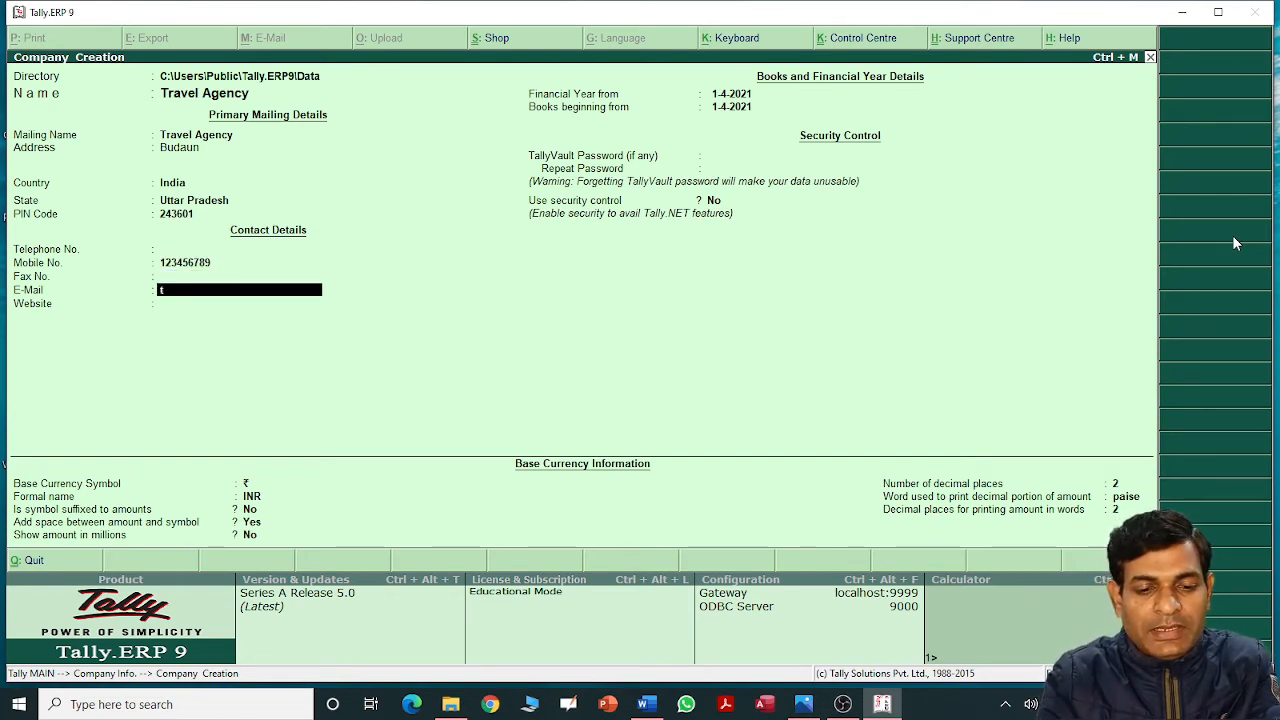
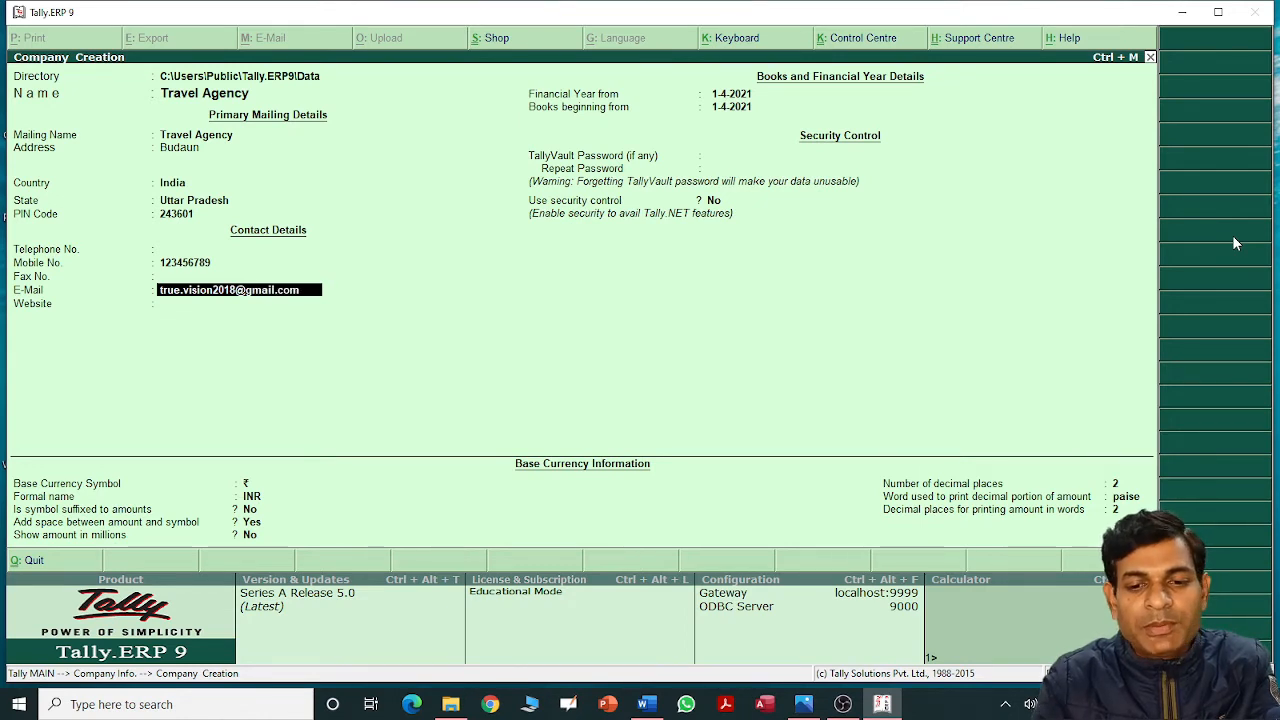
{"action": "key", "text": "Return"}
{"action": "key", "text": "Return"}
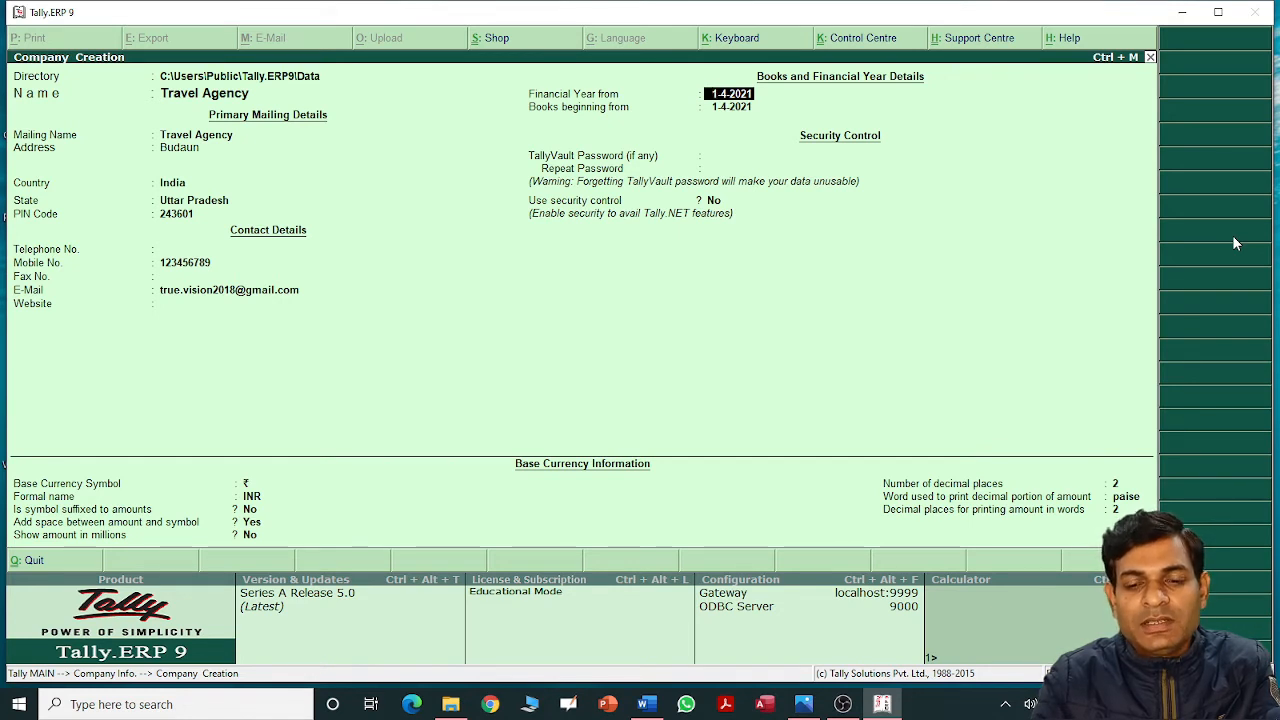
Keep books beginning 1-4-2021, with no TallyVault password or security control, and save the company.
{"action": "key", "text": "Return"}
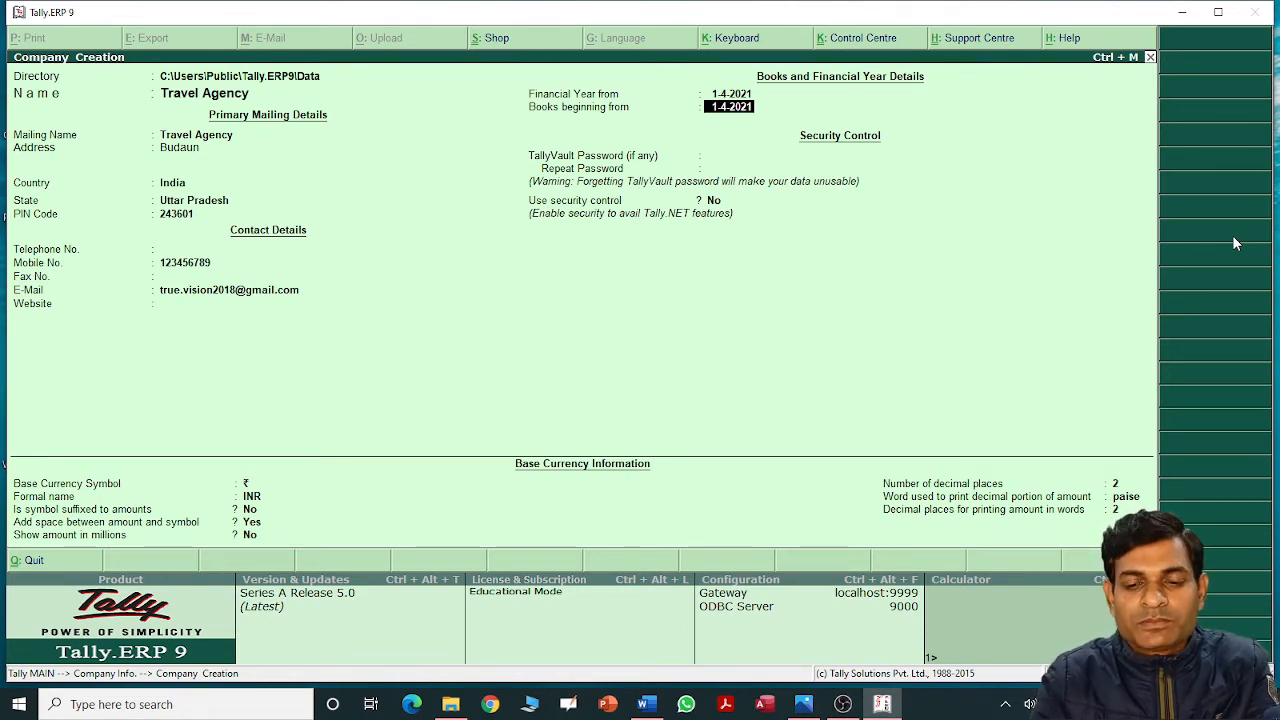
{"action": "key", "text": "Return"}
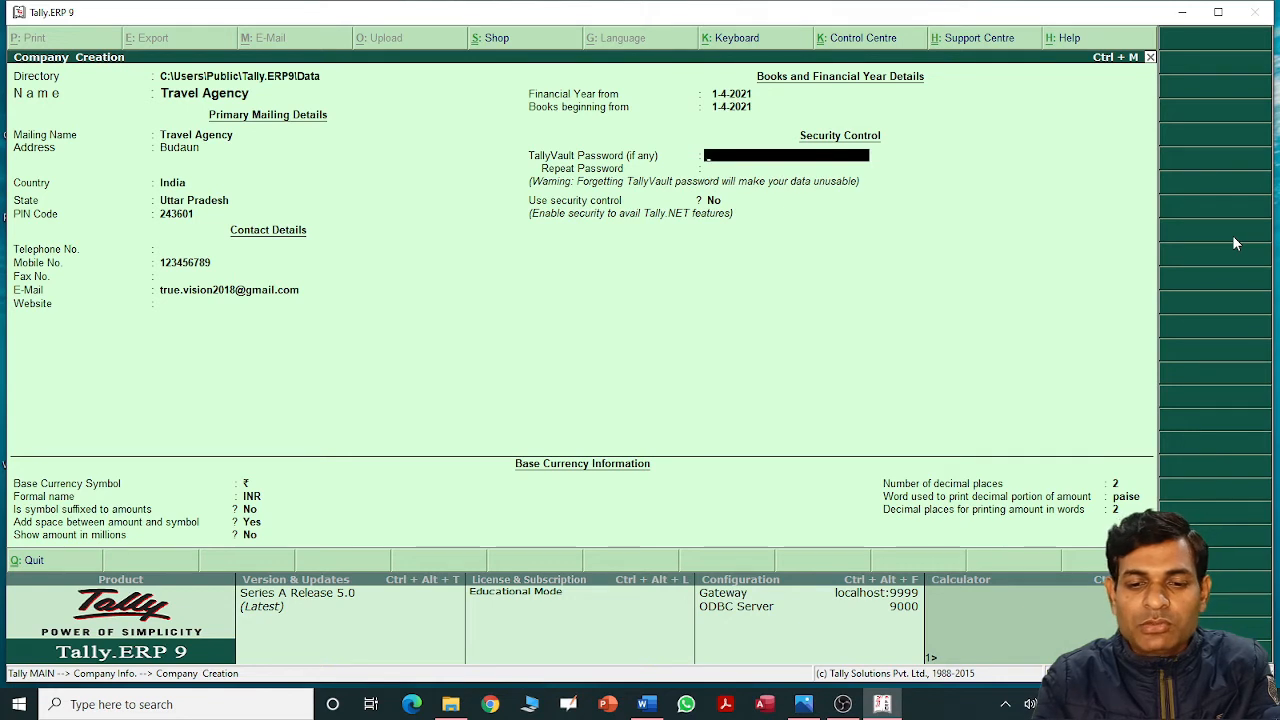
{"action": "key", "text": "Return"}
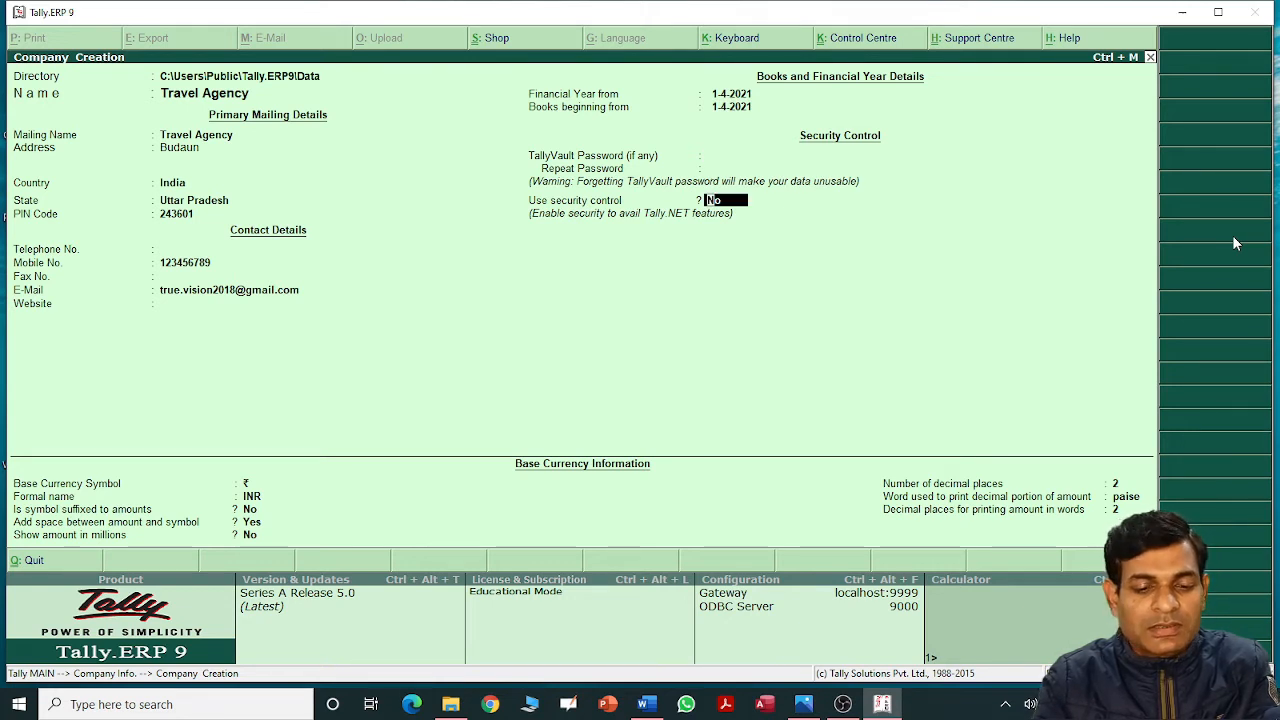
{"action": "key", "text": "Return"}
{"action": "key", "text": "Return"}
{"action": "key", "text": "Return"}
{"action": "key", "text": "Return"}
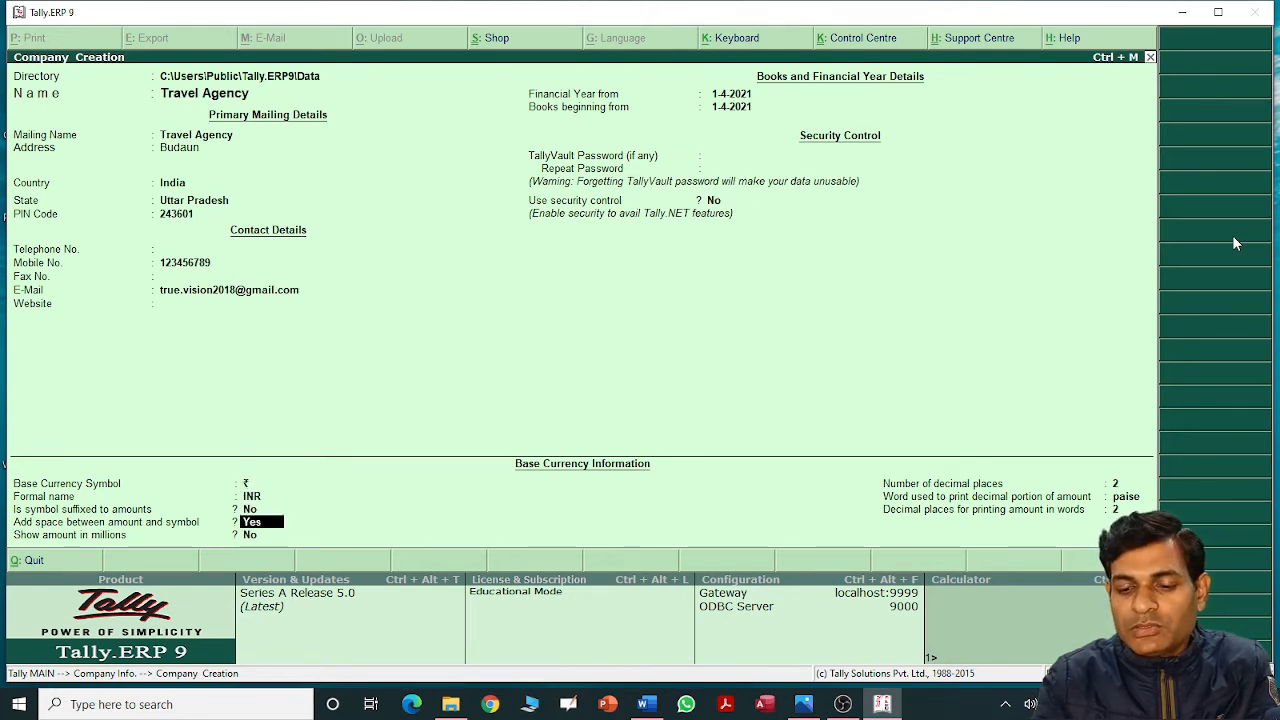
{"action": "key", "text": "Return"}
{"action": "key", "text": "Return"}
{"action": "key", "text": "Return"}
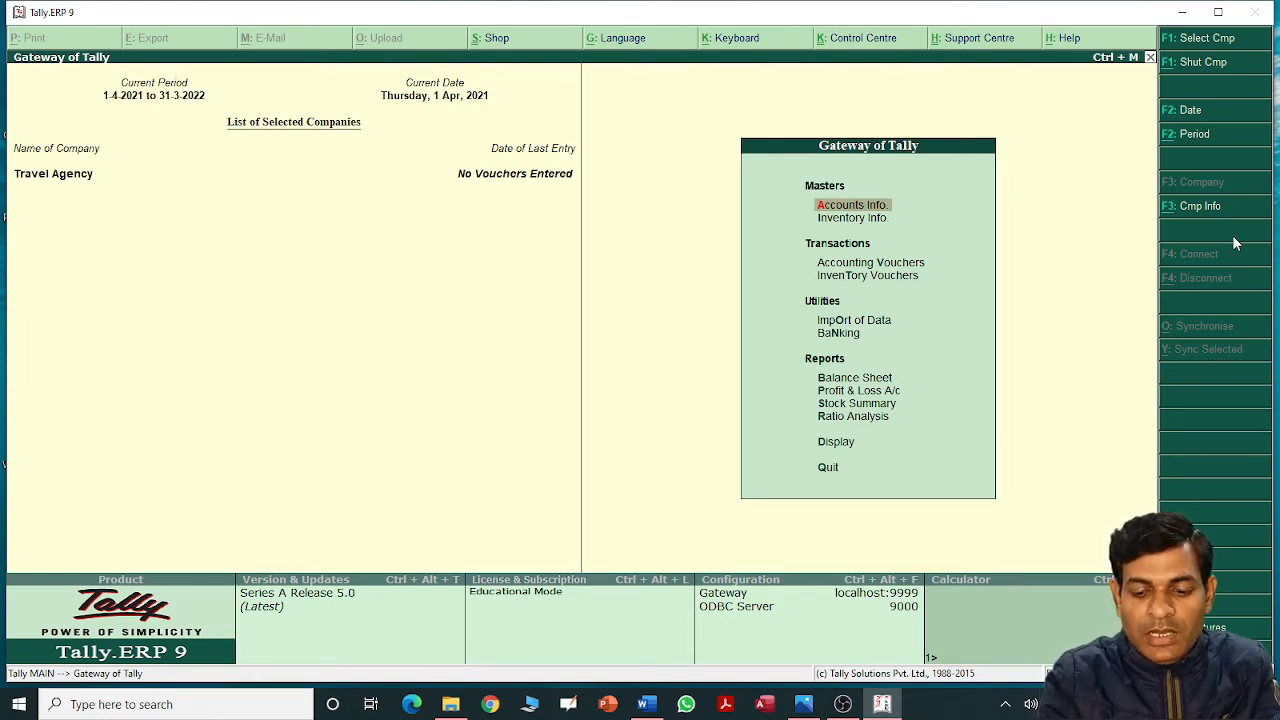
Bring up Company Features with F11 and choose Accounting Features for Travel Agency.
{"action": "key", "text": "F11"}
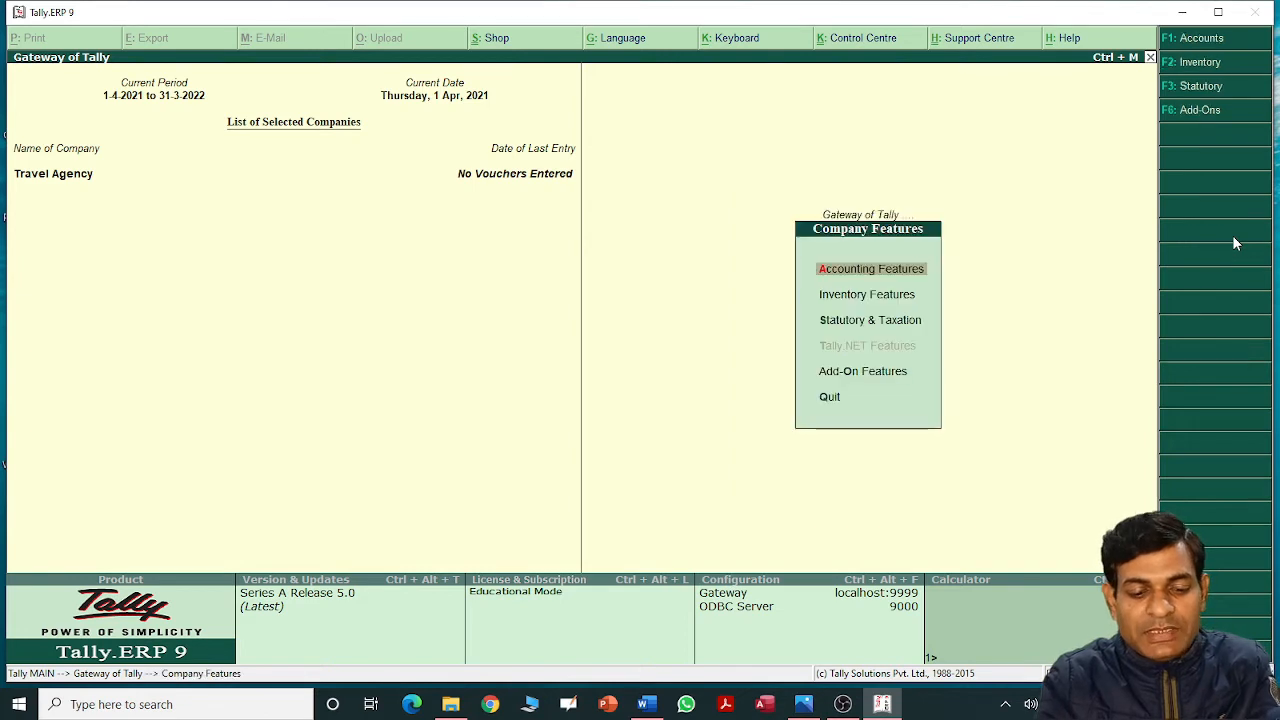
{"action": "key", "text": "Escape"}
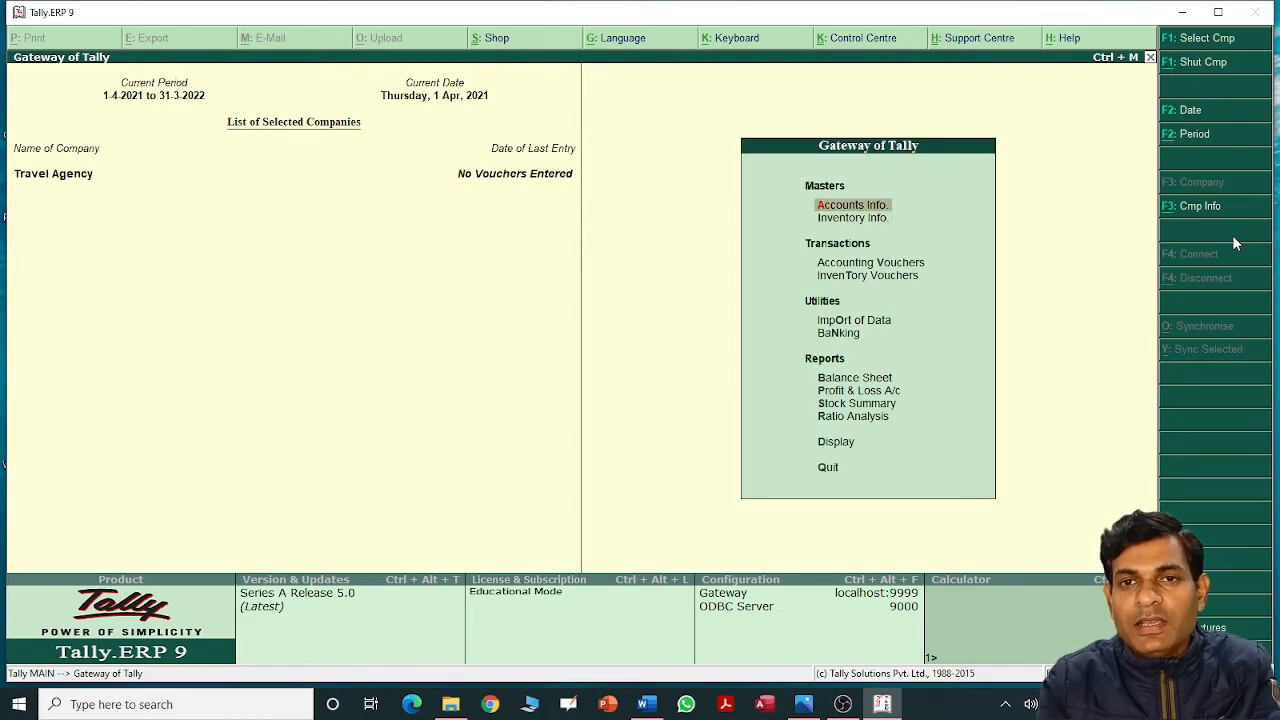
{"action": "key", "text": "Down"}
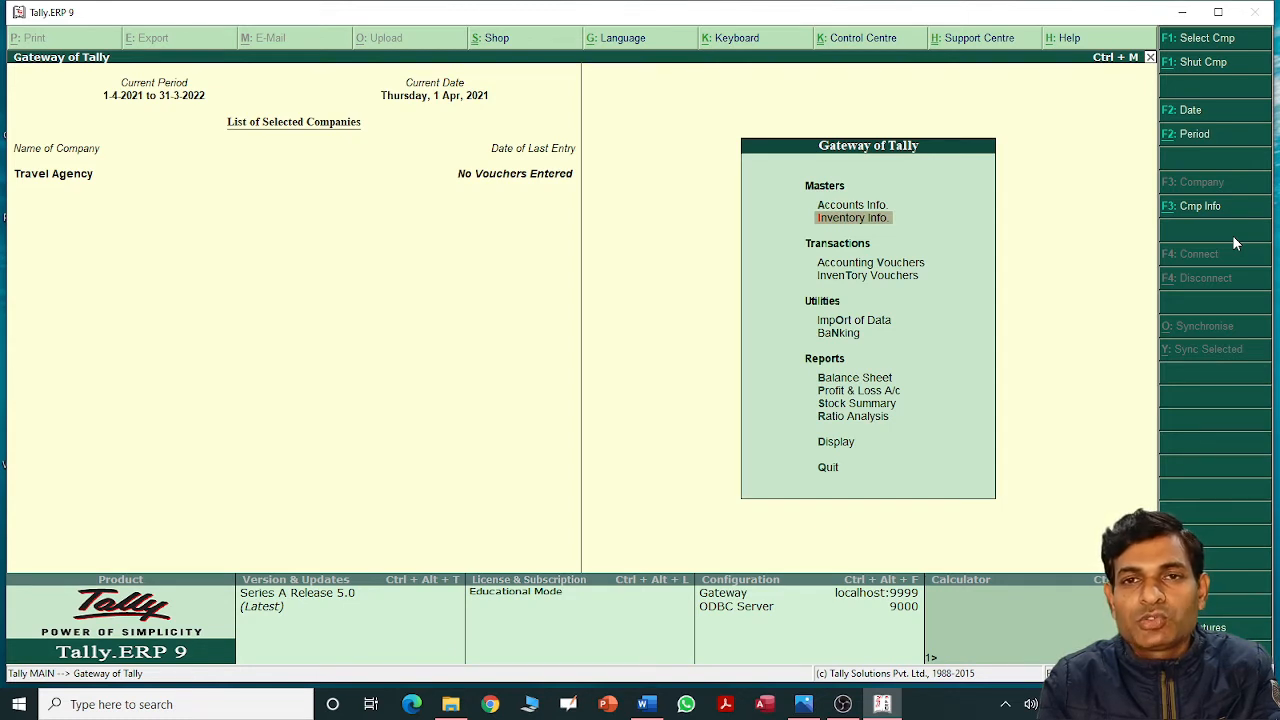
{"action": "key", "text": "Down"}
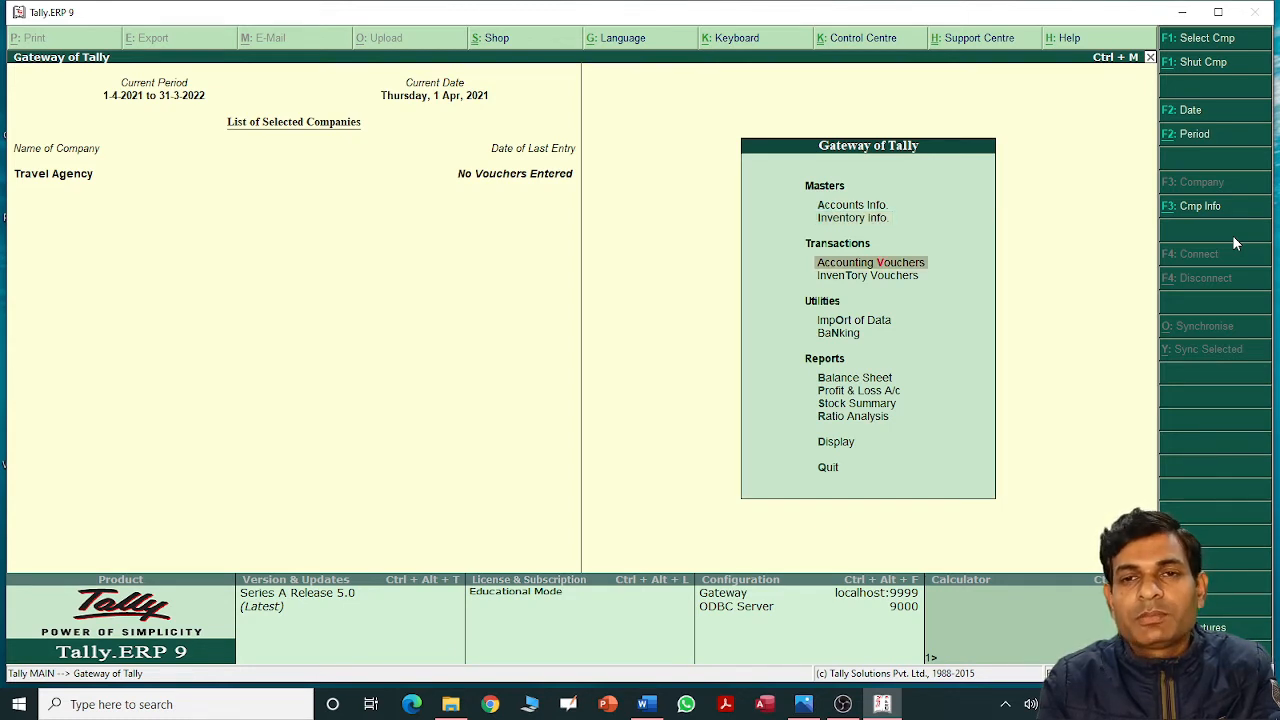
{"action": "key", "text": "Up"}
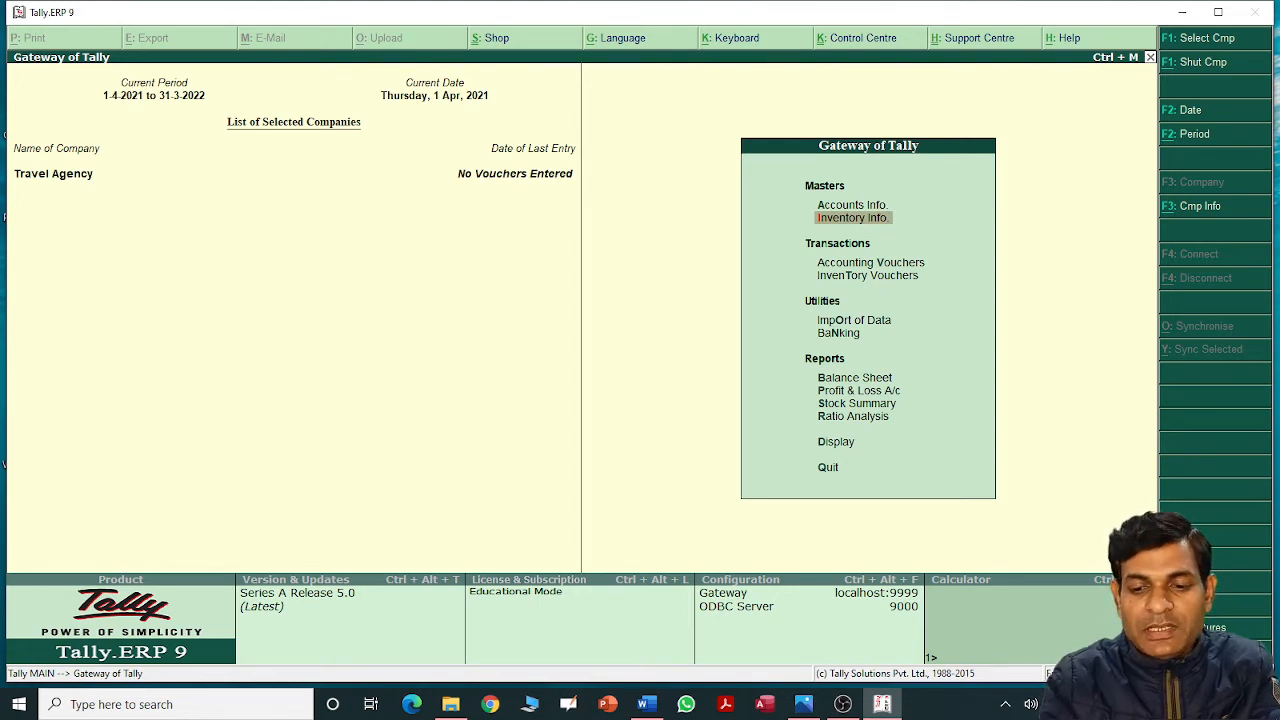
{"action": "key", "text": "F11"}
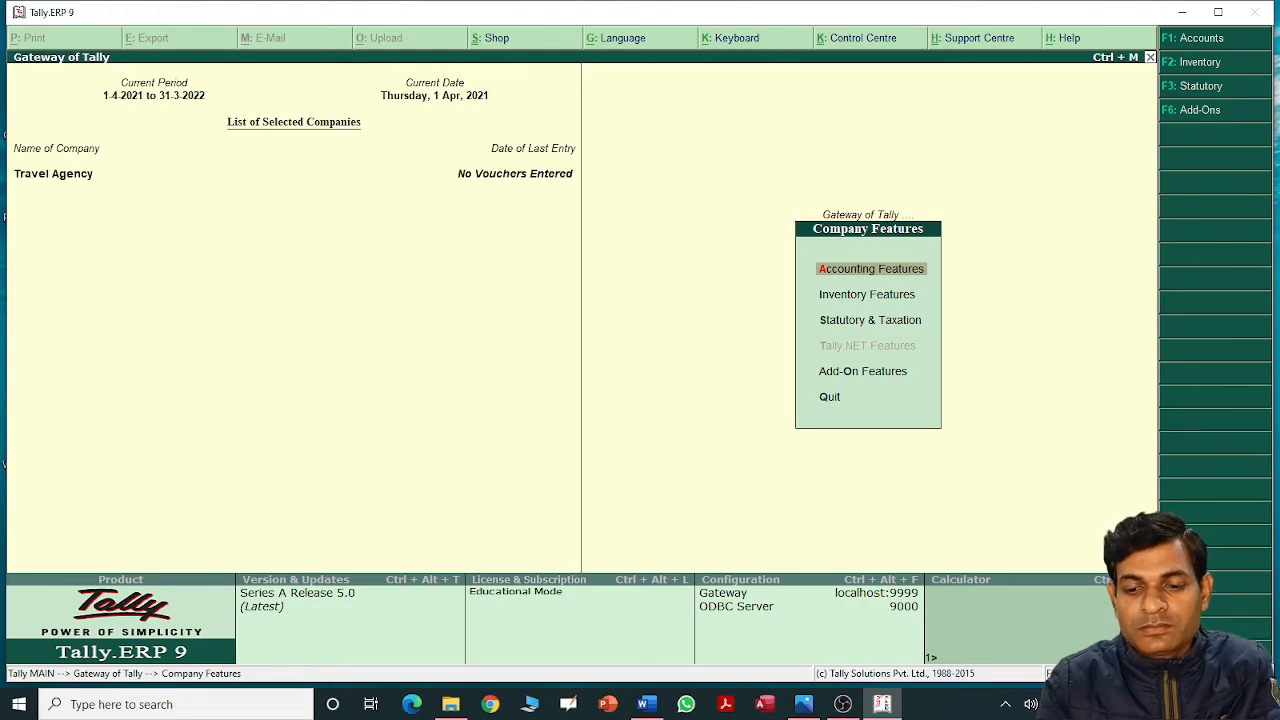
{"action": "key", "text": "Return"}
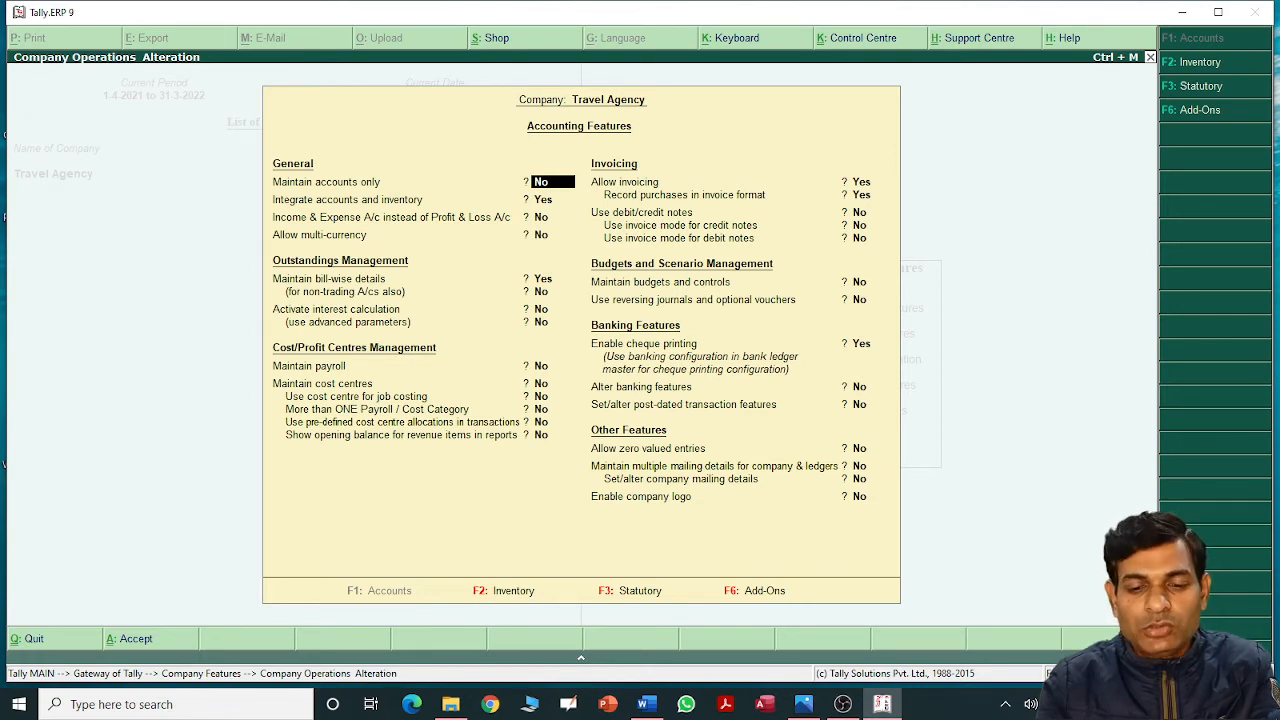
Set Maintain accounts only to Yes, accept it, and return to Gateway before viewing the Word table.
{"action": "type", "text": "y"}
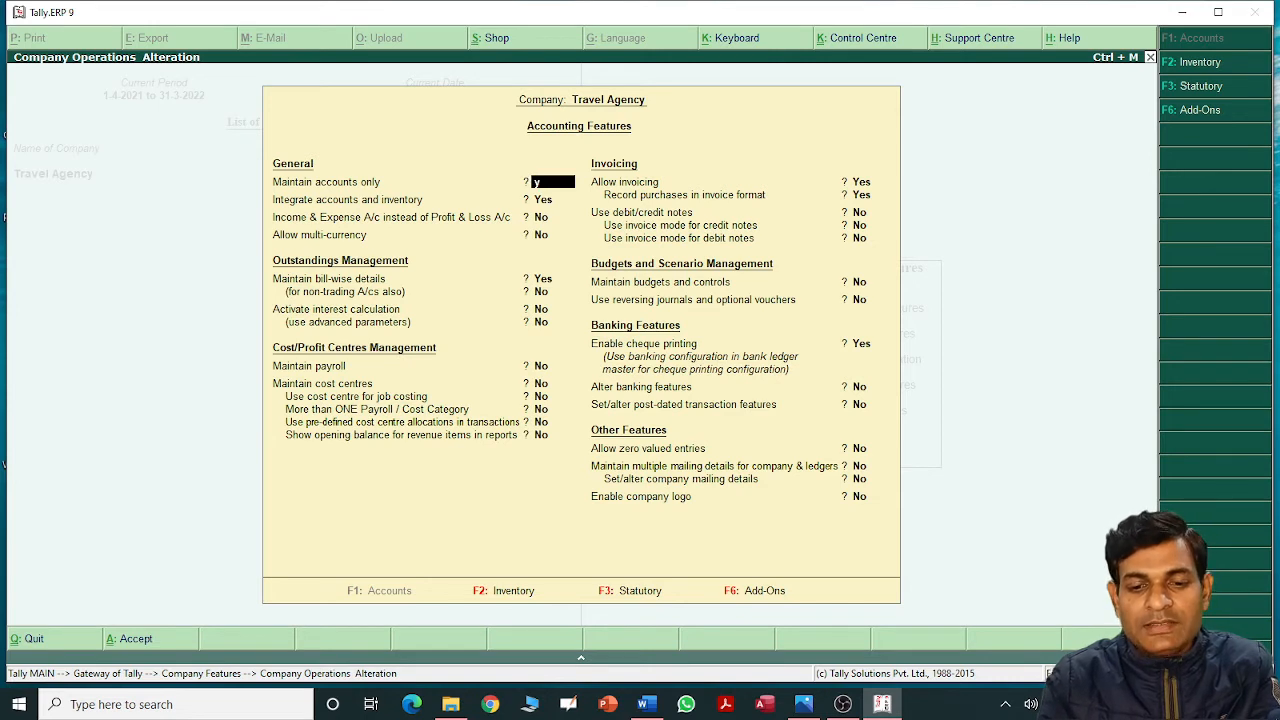
{"action": "key", "text": "Return"}
{"action": "key", "text": "Return"}
{"action": "key", "text": "Return"}
{"action": "key", "text": "Return"}
{"action": "key", "text": "Return"}
{"action": "key", "text": "Return"}
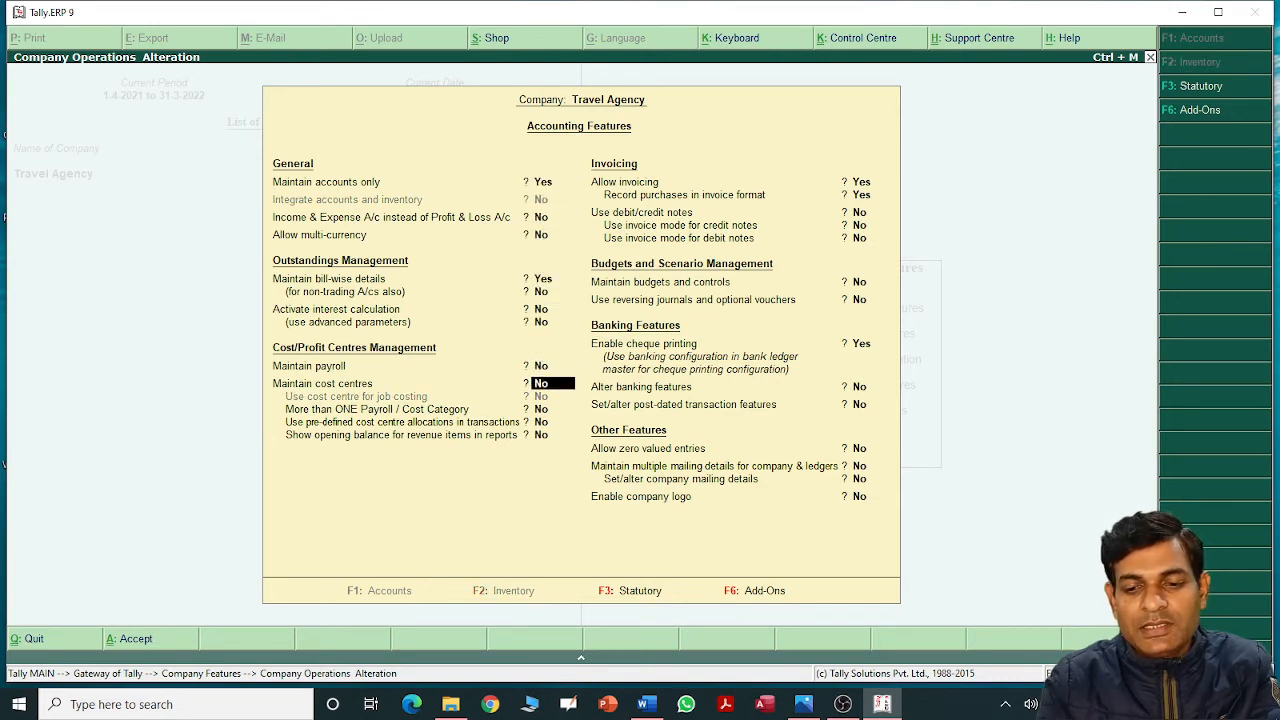
{"action": "key", "text": "Return"}
{"action": "key", "text": "Return"}
{"action": "key", "text": "Return"}
{"action": "key", "text": "Return"}
{"action": "key", "text": "Return"}
{"action": "key", "text": "Return"}
{"action": "key", "text": "Return"}
{"action": "key", "text": "Return"}
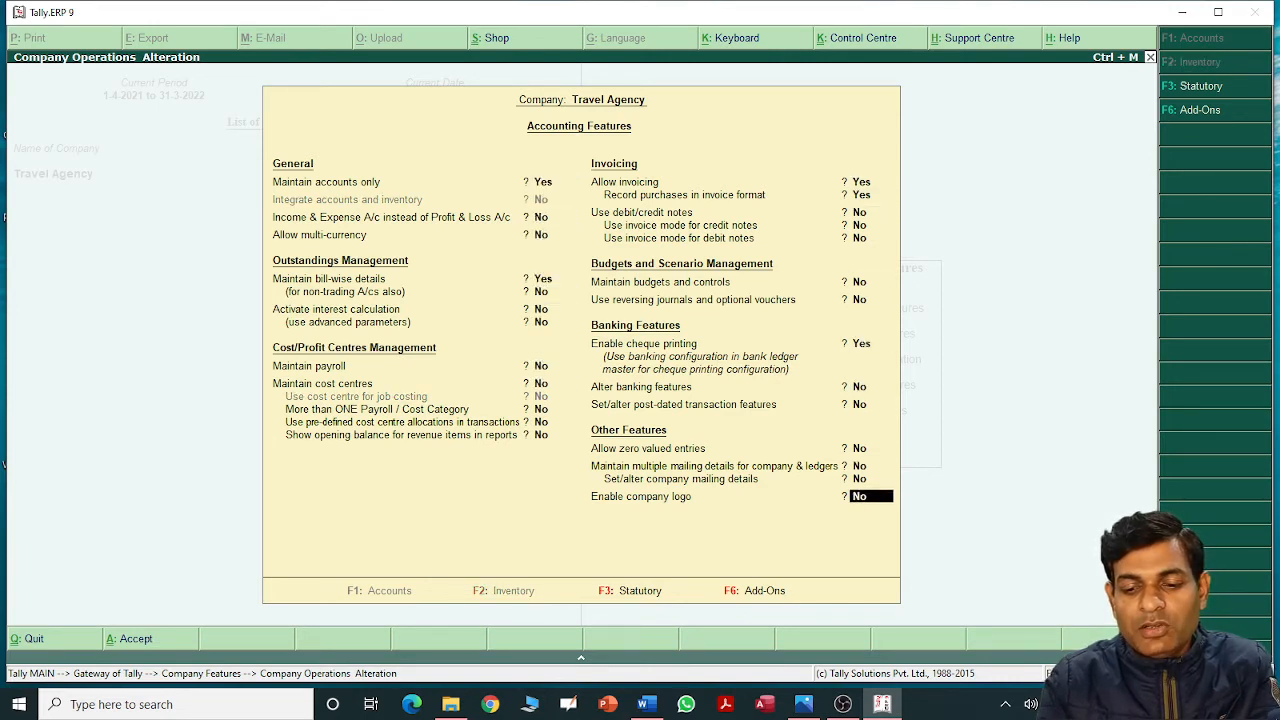
{"action": "key", "text": "Return"}
{"action": "key", "text": "Return"}
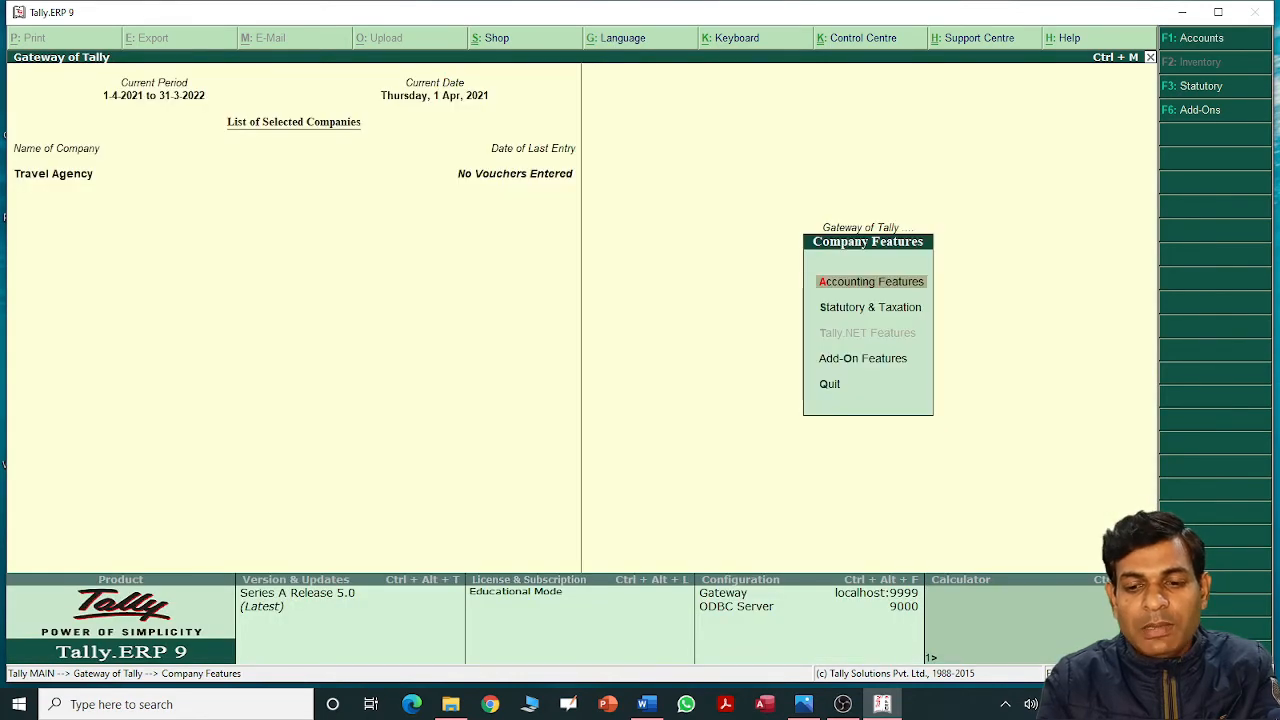
{"action": "key", "text": "Escape"}
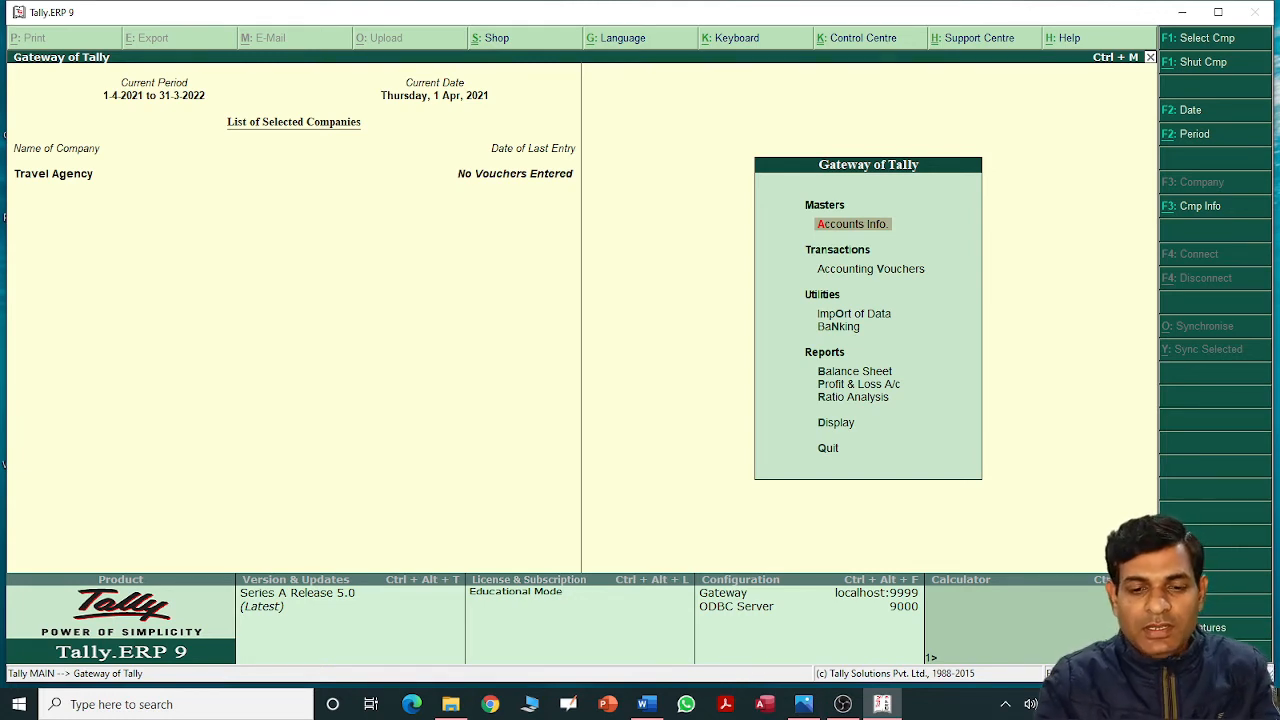
{"action": "key", "text": "alt+Tab"}
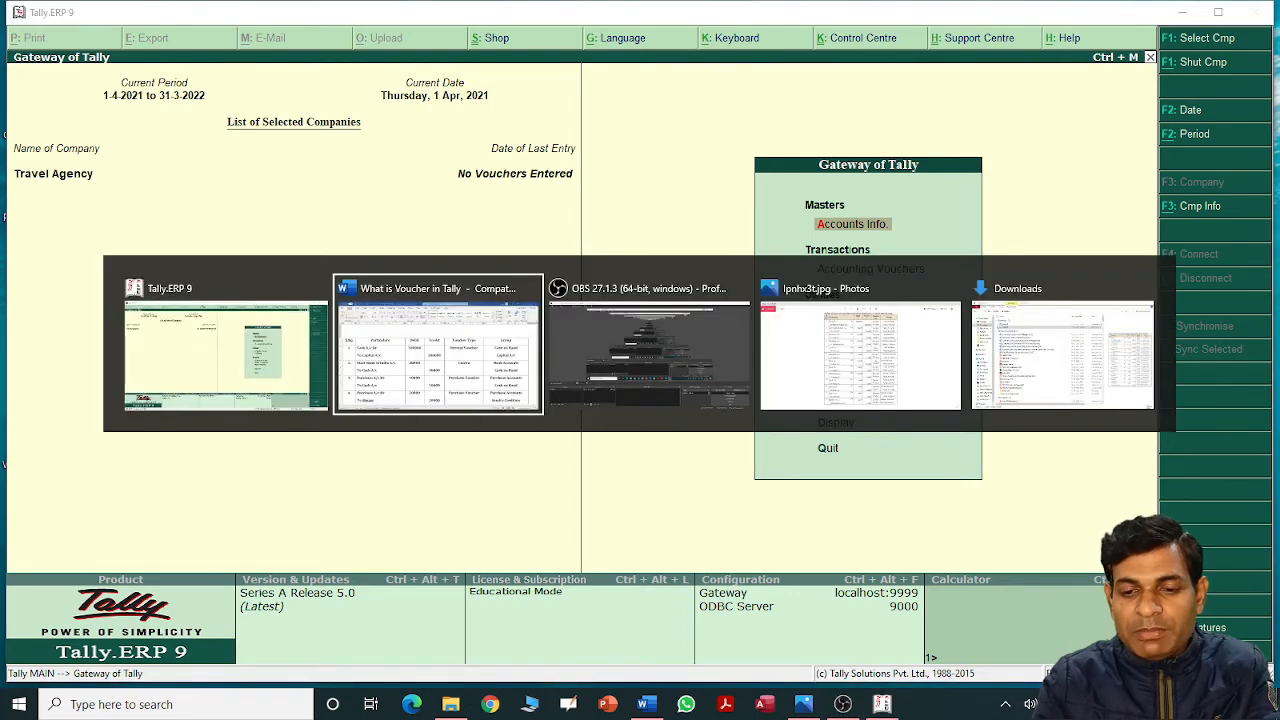
{"action": "key", "text": "Right"}
{"action": "key", "text": "Right"}
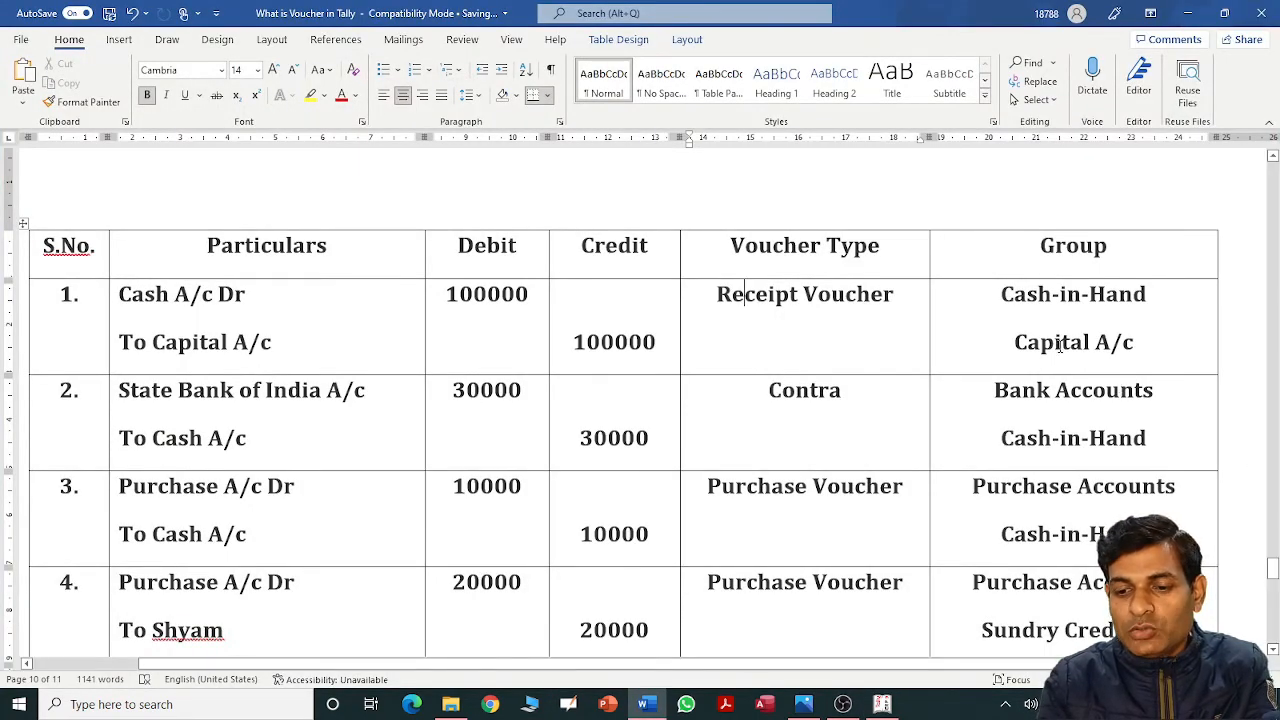
Check the Word table's Group column, e.g. Cash-in-Hand in row 1, then return to Tally.
{"action": "left_click", "coordinate": [1042, 263]}
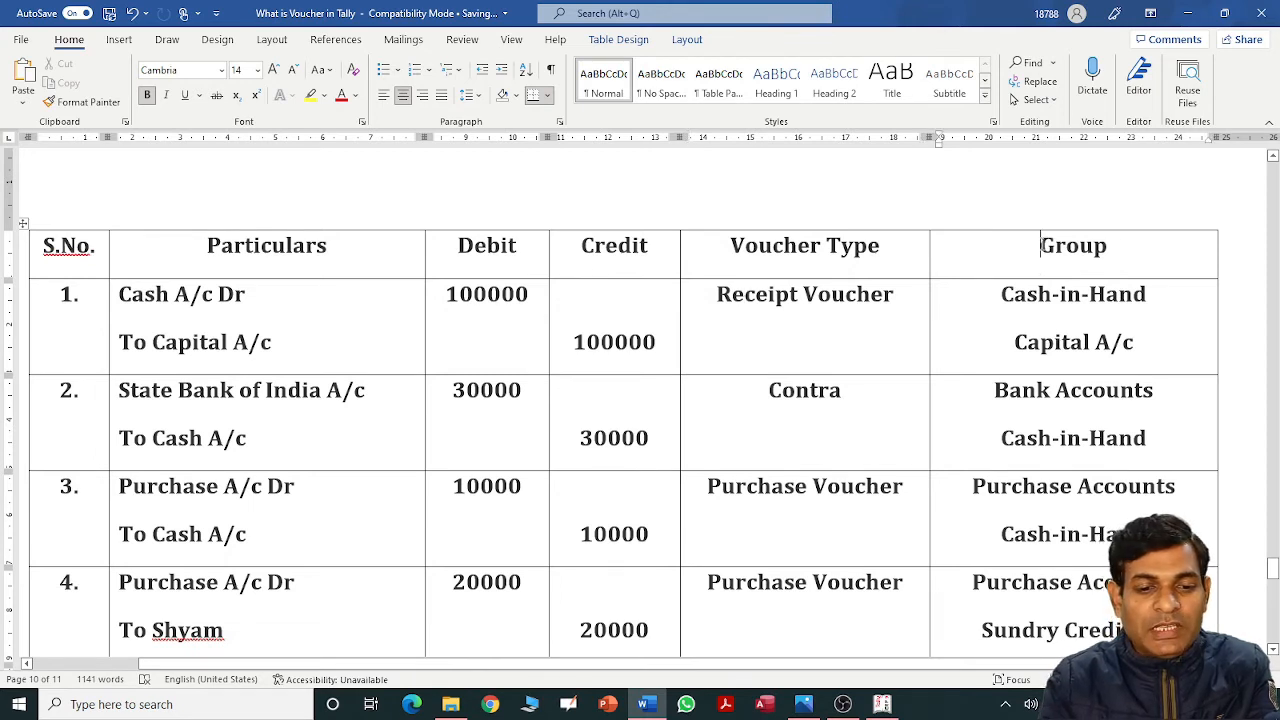
{"action": "left_click", "coordinate": [125, 301]}
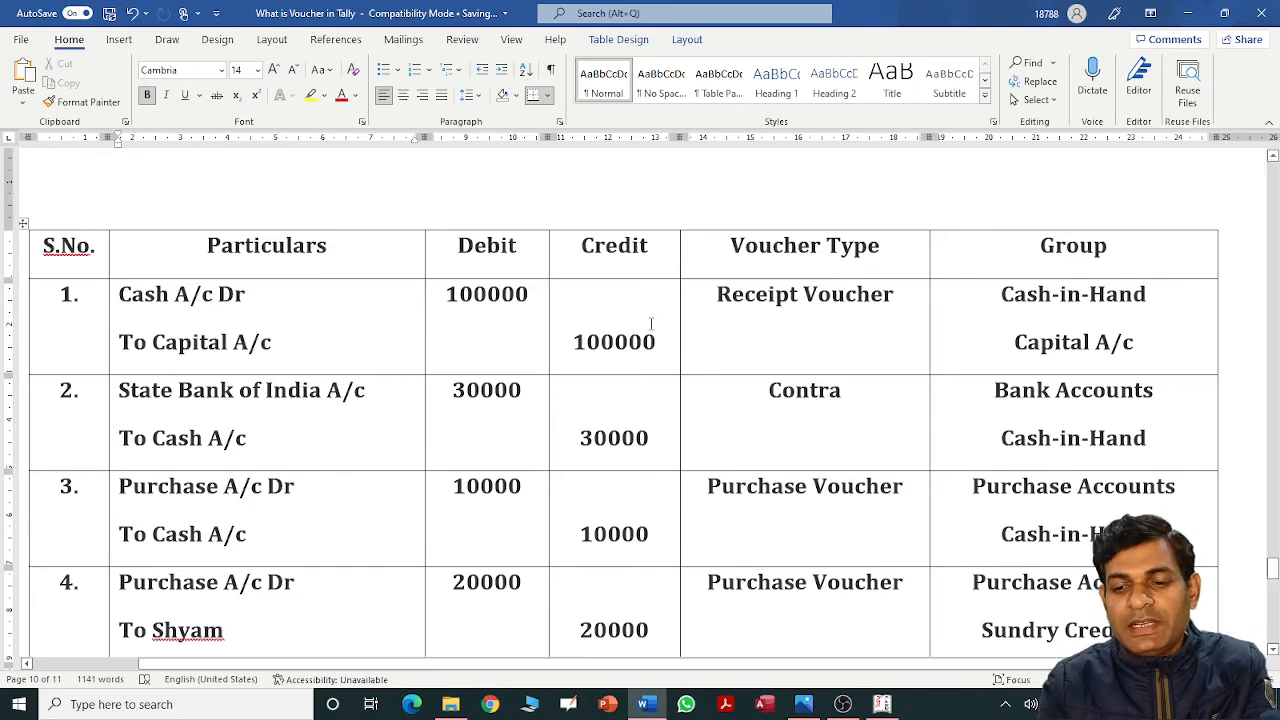
{"action": "key", "text": "alt+Tab"}
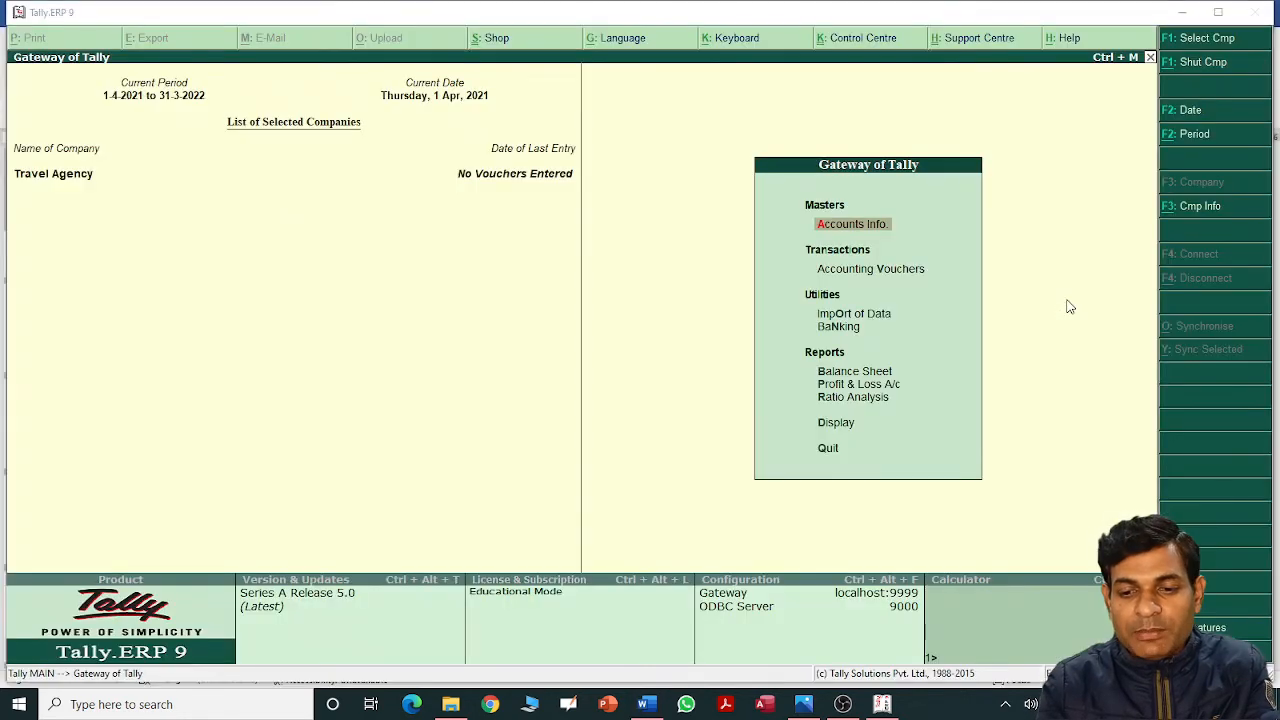
Display the existing ledger list under Accounts Info, then return to Gateway of Tally.
{"action": "key", "text": "Return"}
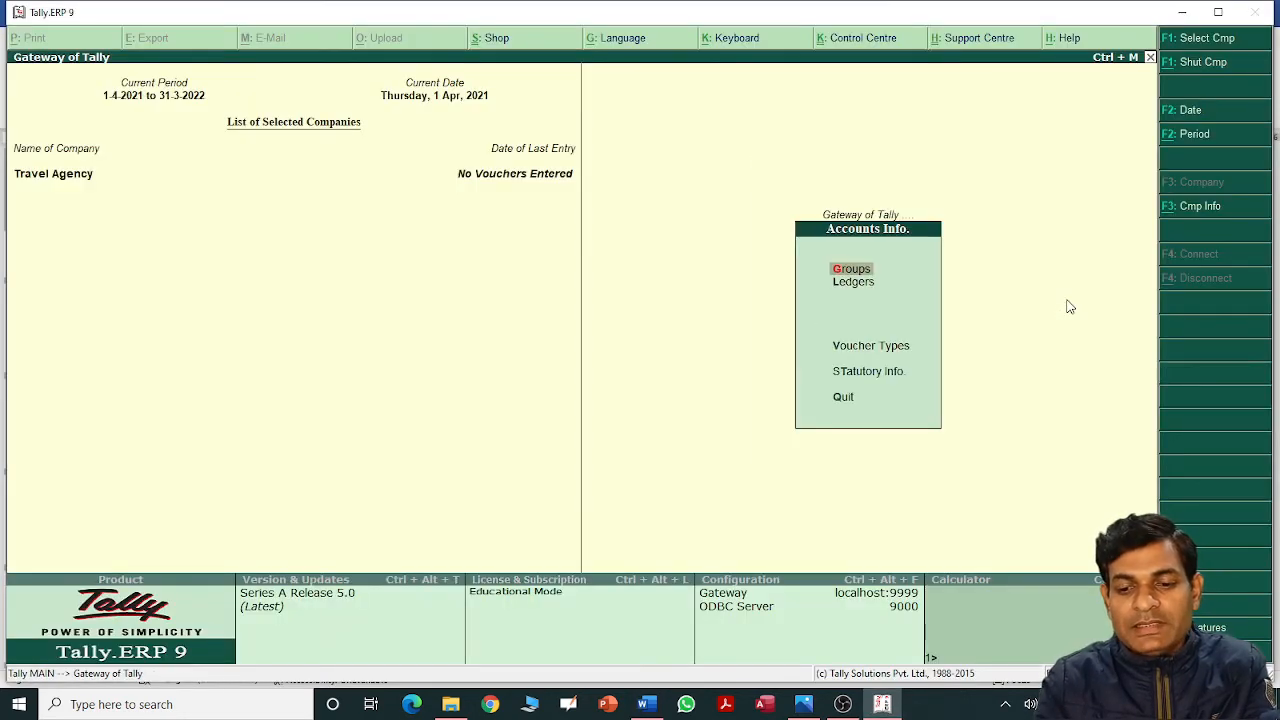
{"action": "key", "text": "Down"}
{"action": "key", "text": "Return"}
{"action": "key", "text": "Down"}
{"action": "key", "text": "Return"}
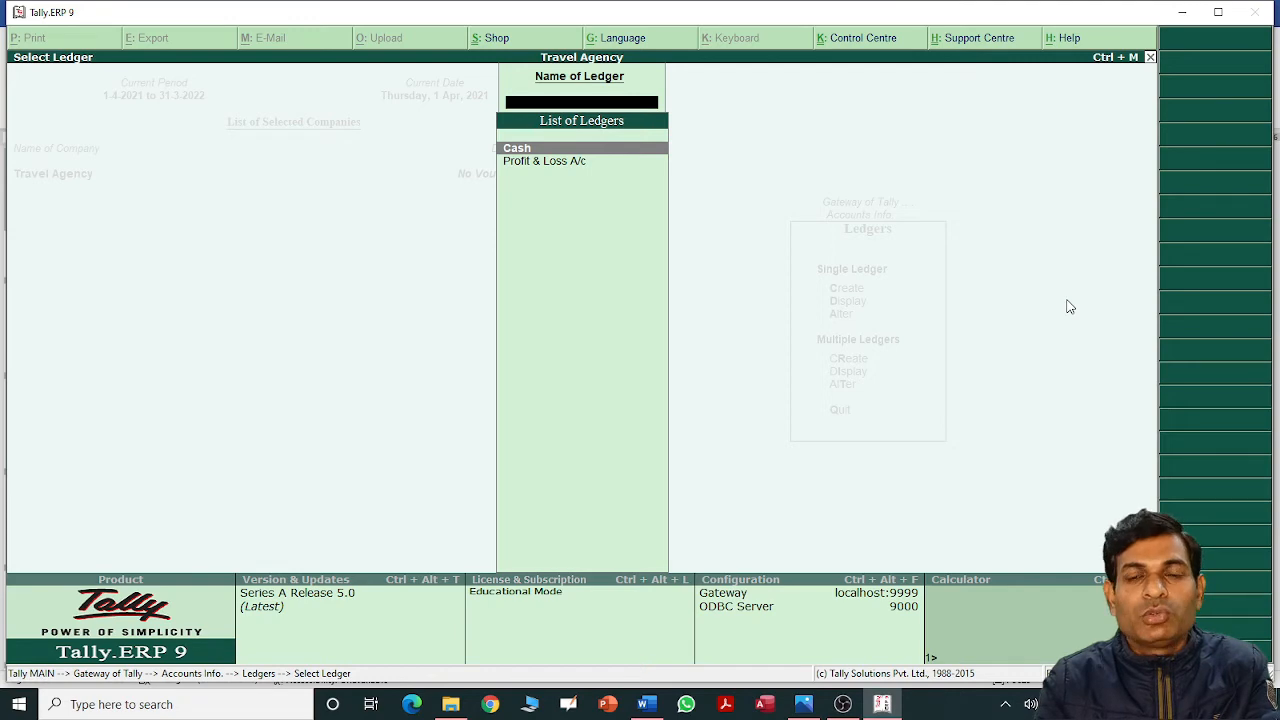
{"action": "key", "text": "Escape"}
{"action": "key", "text": "Escape"}
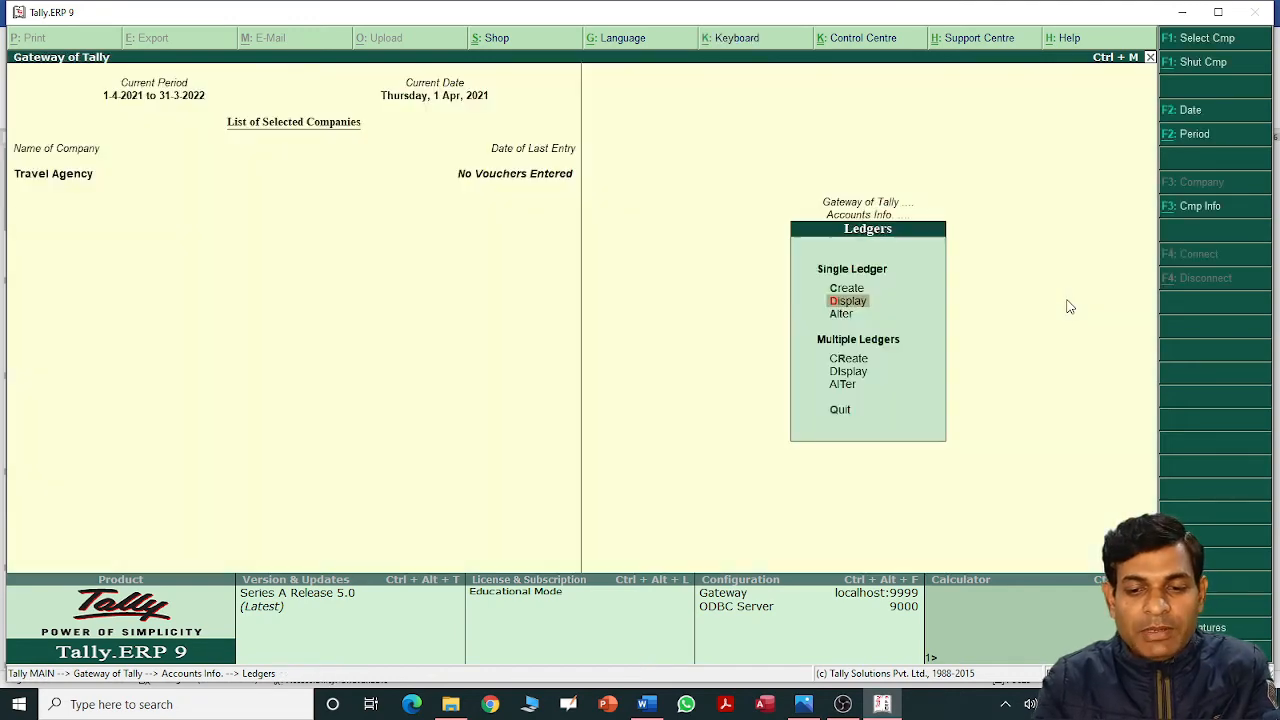
{"action": "key", "text": "Escape"}
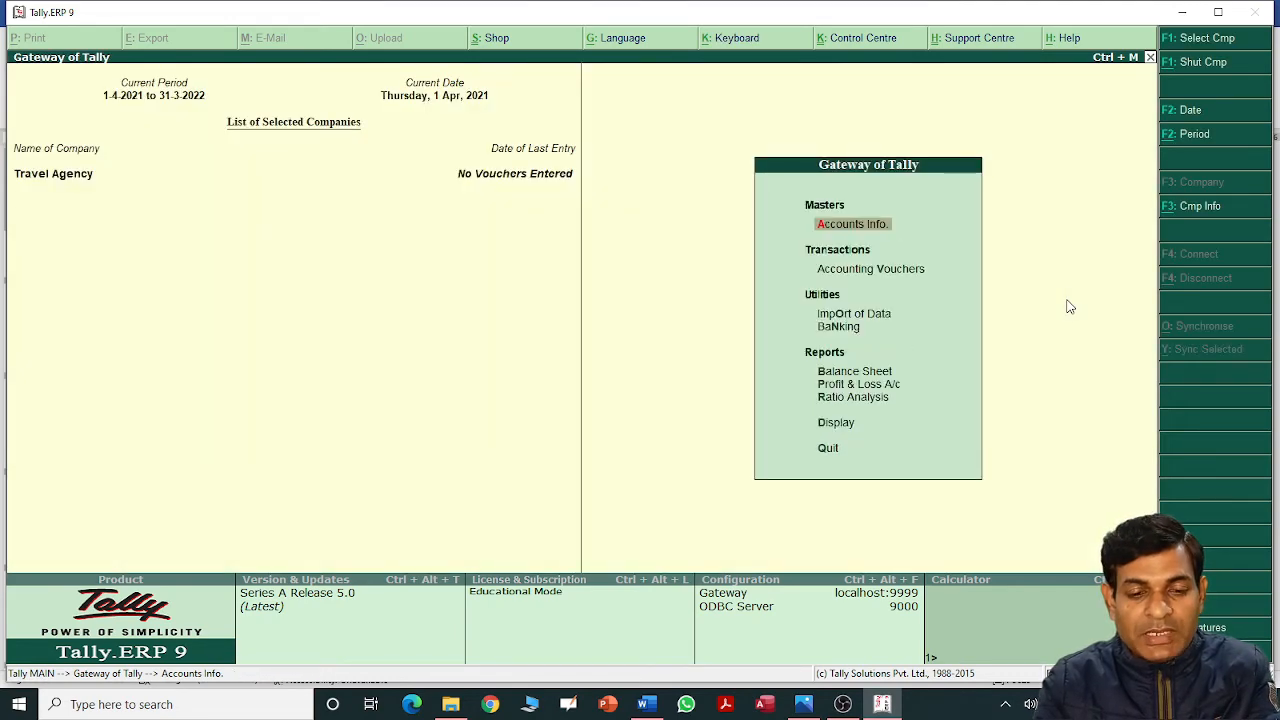
{"action": "key", "text": "alt+Tab"}
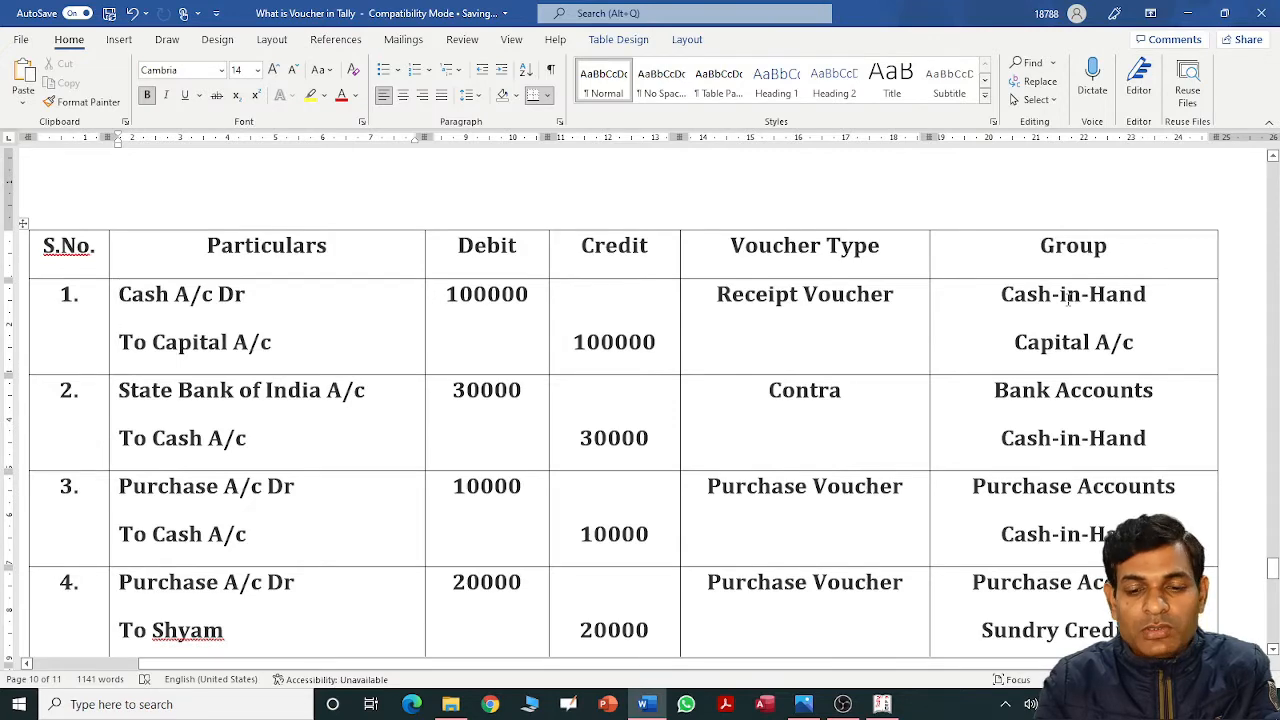
{"action": "key", "text": "alt+Tab"}
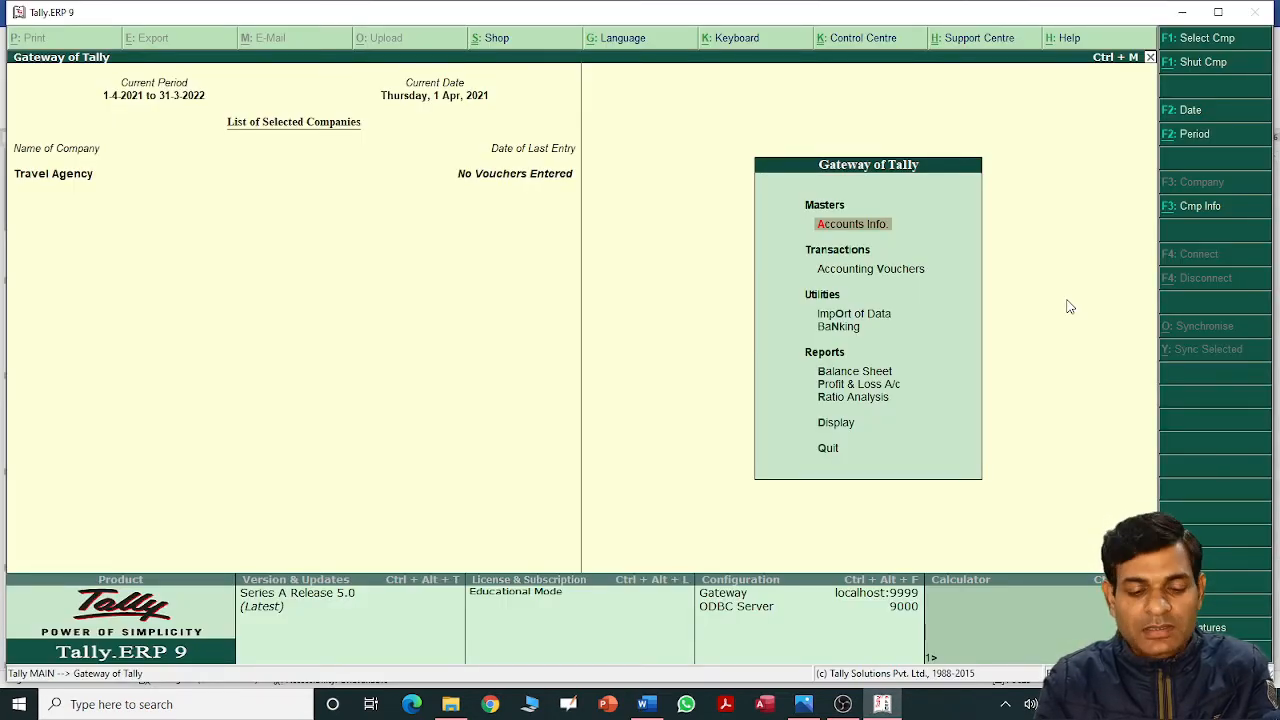
Start a new ledger named Capital A/c from Accounts Info > Ledgers > Create.
{"action": "key", "text": "Return"}
{"action": "key", "text": "l"}
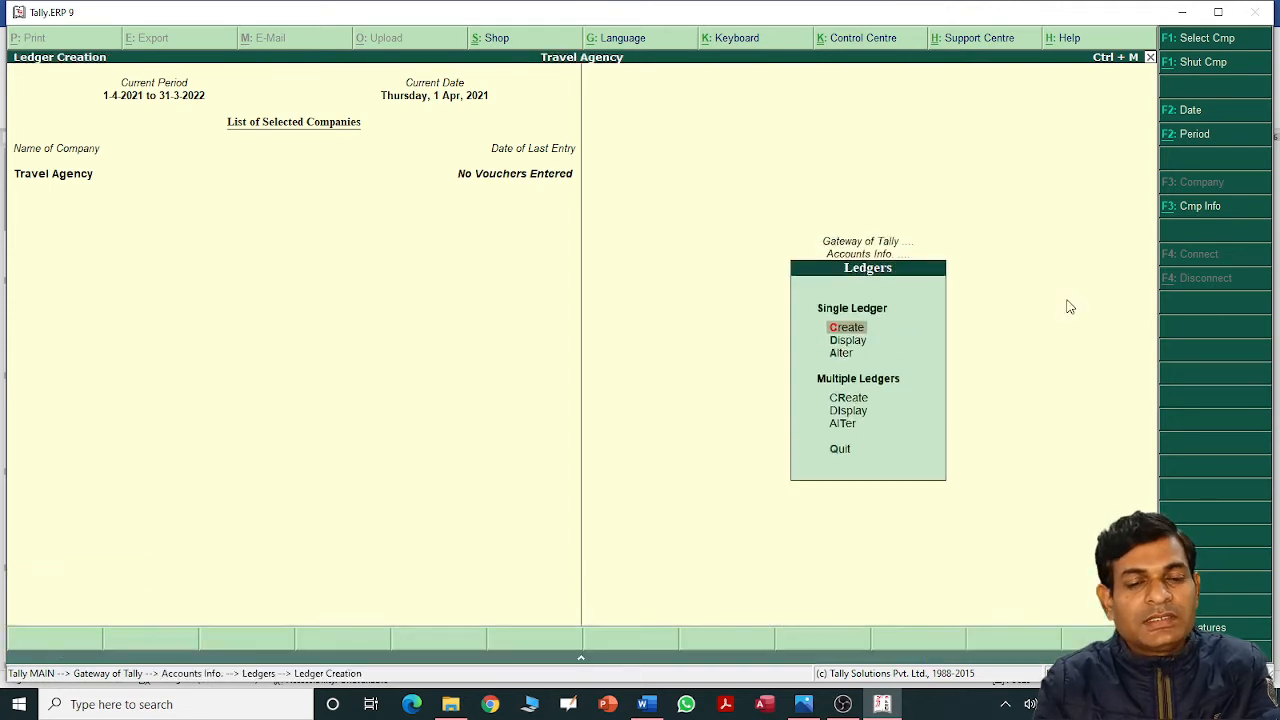
{"action": "key", "text": "Return"}
{"action": "type", "text": "Ca"}
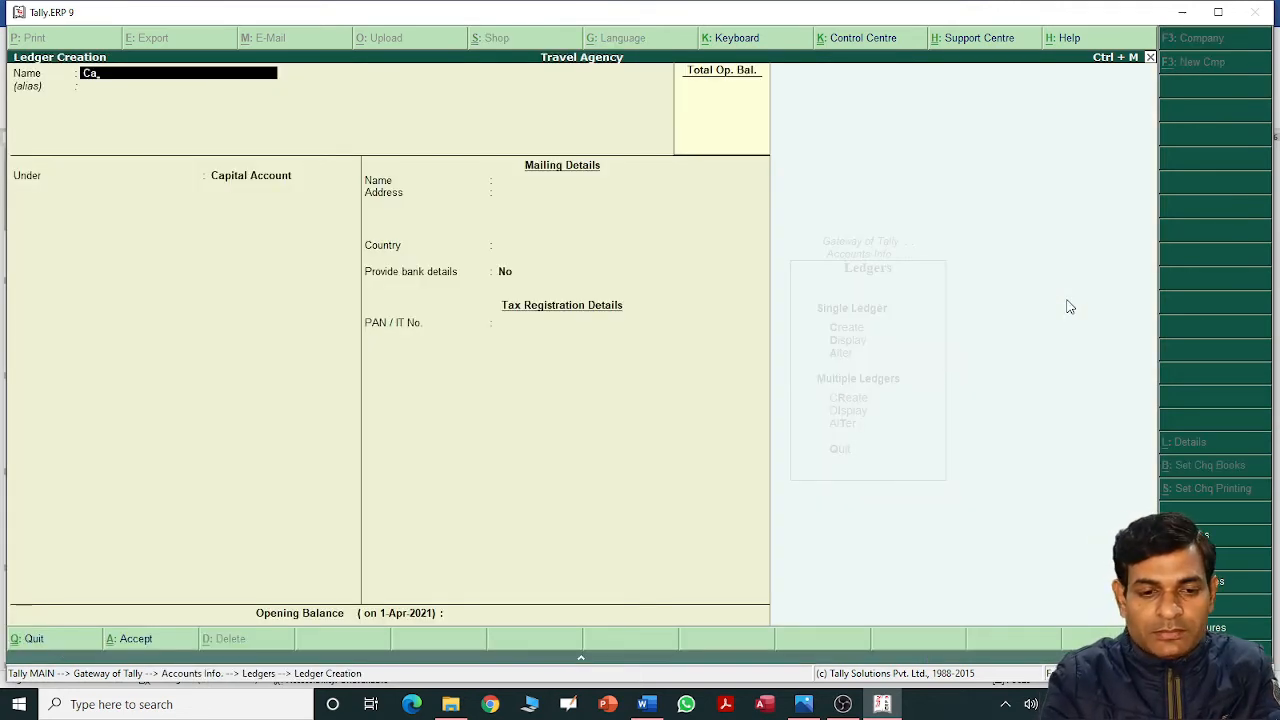
{"action": "type", "text": "pt"}
{"action": "key", "text": "BackSpace"}
{"action": "key", "text": "BackSpace"}
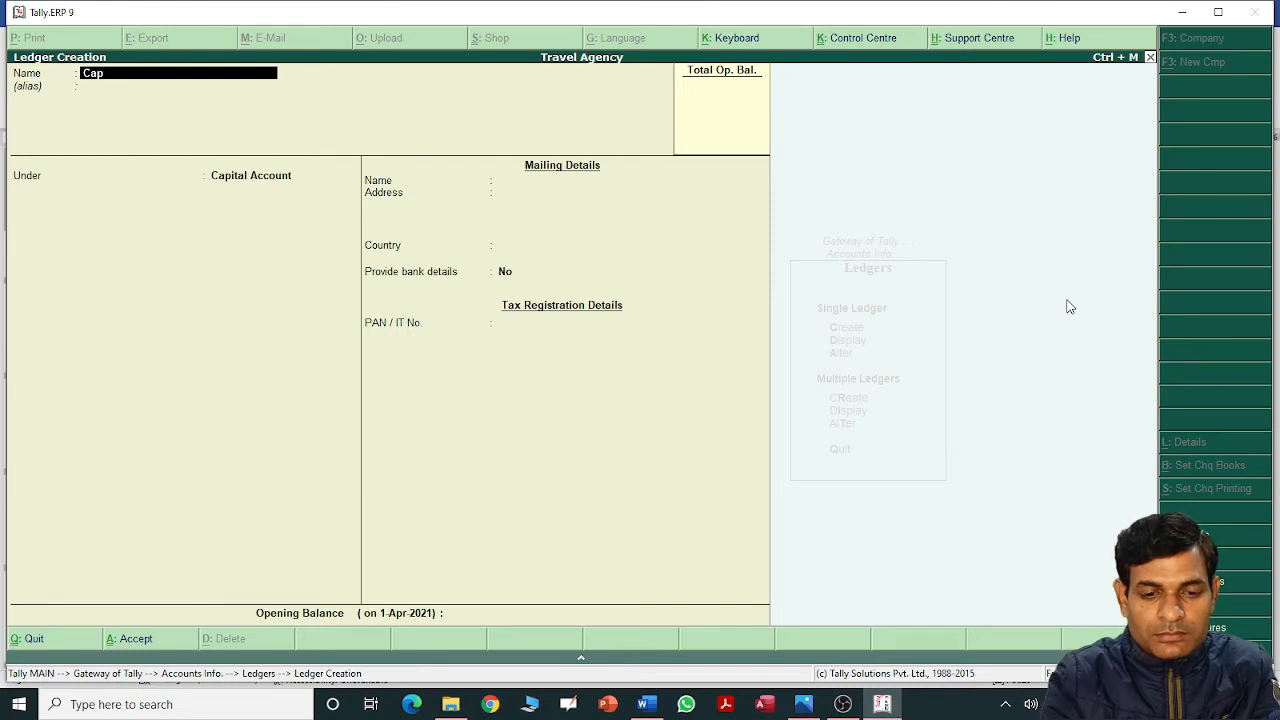
{"action": "type", "text": "ital Ac"}
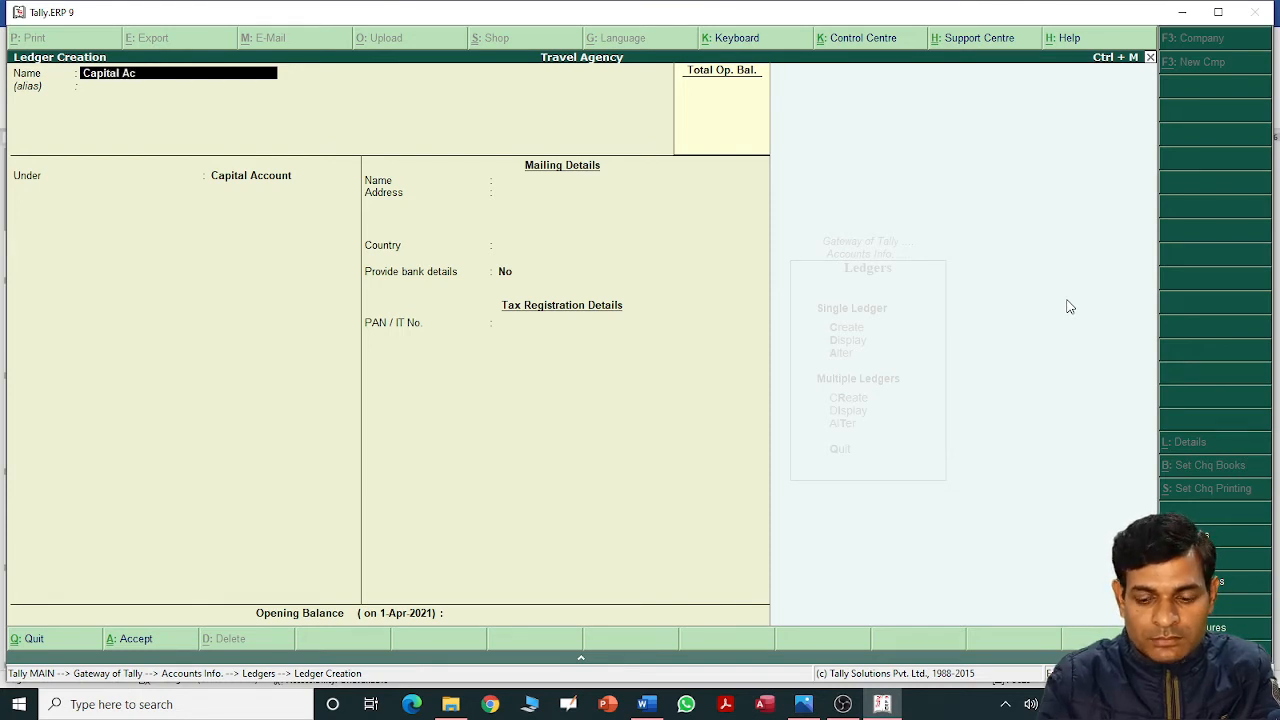
{"action": "key", "text": "BackSpace"}
{"action": "type", "text": "/c"}
{"action": "key", "text": "Return"}
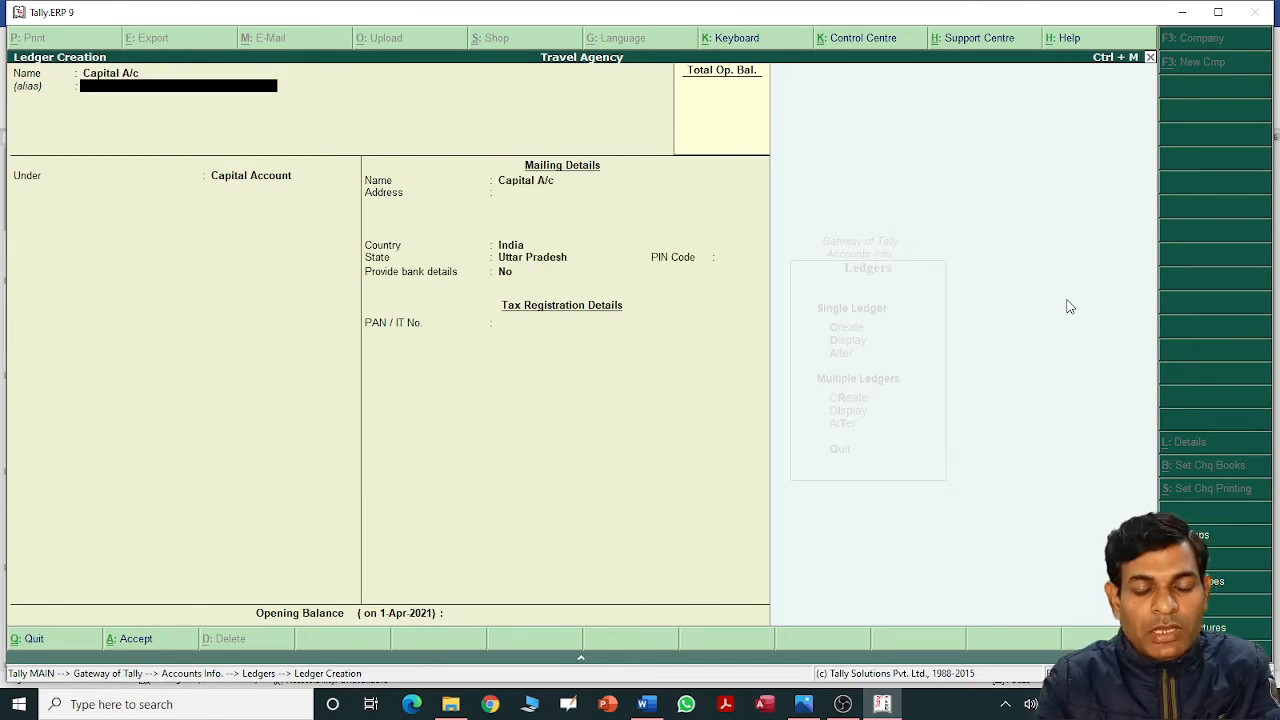
{"action": "key", "text": "Return"}
Confirm Capital Account as its group against the Word table and save the ledger.
{"action": "key", "text": "alt+Tab"}
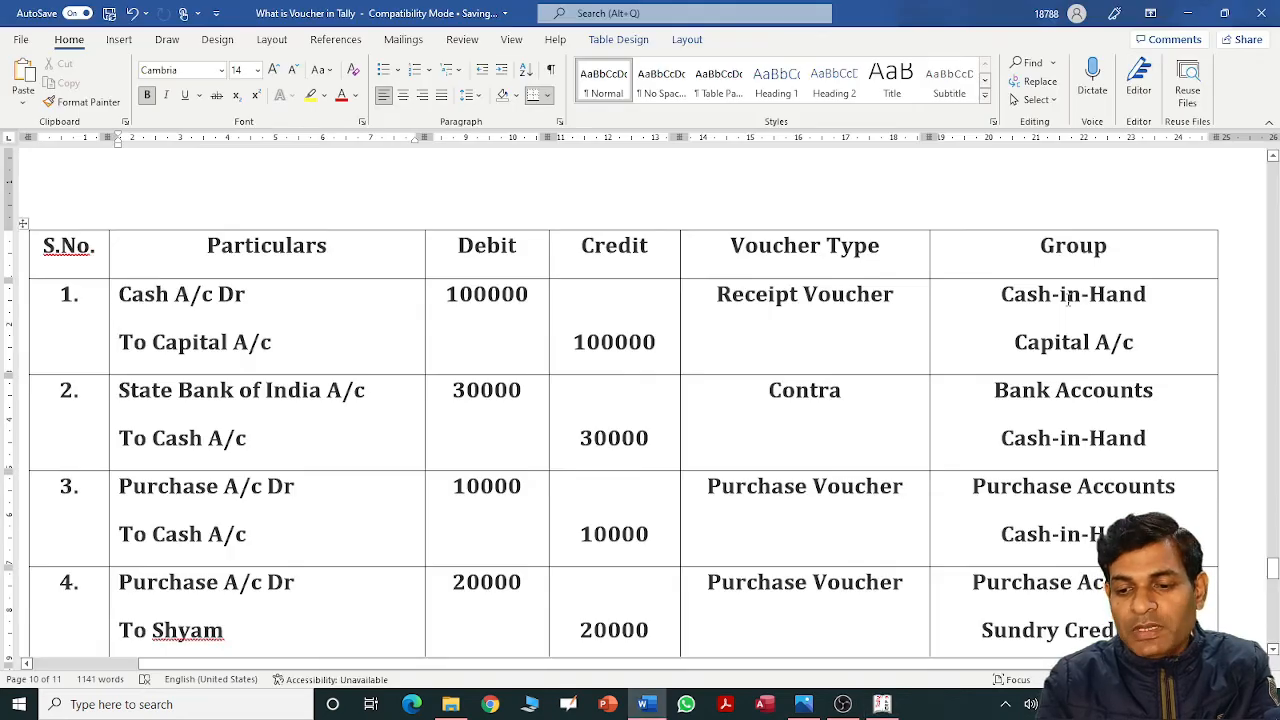
{"action": "left_click_drag", "start_coordinate": [1013, 340], "coordinate": [1138, 334]}
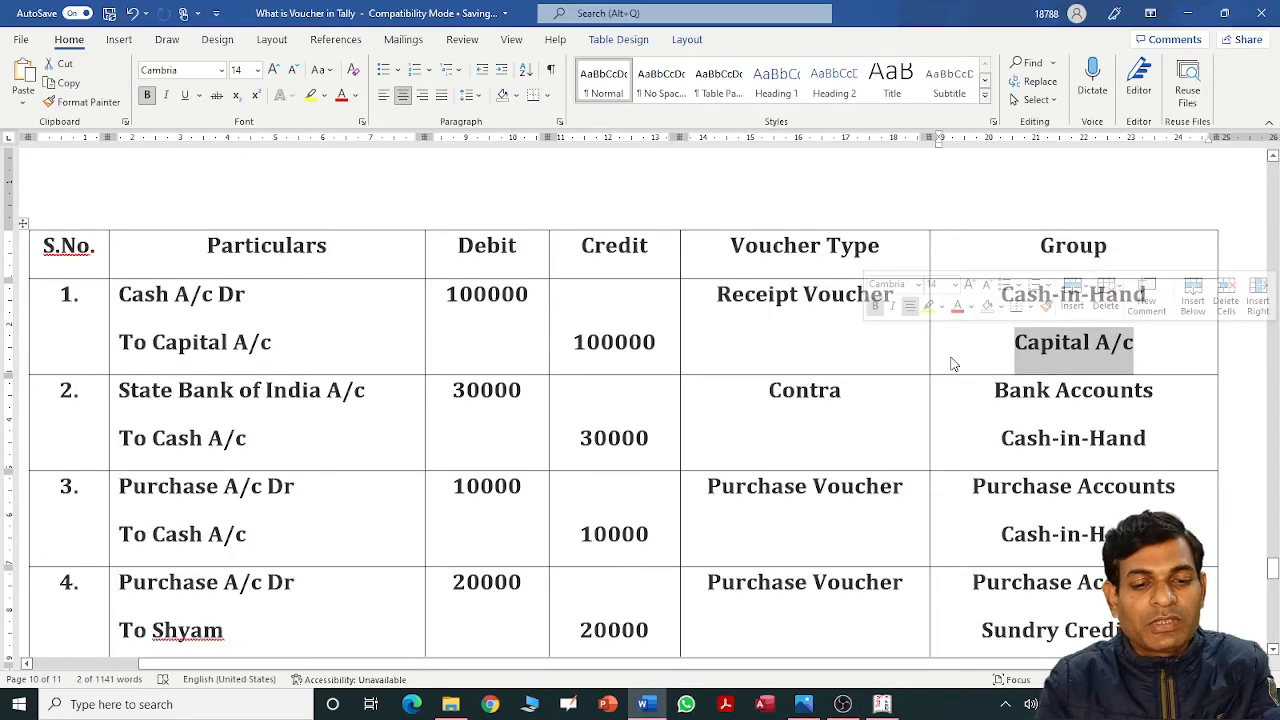
{"action": "key", "text": "alt+Tab"}
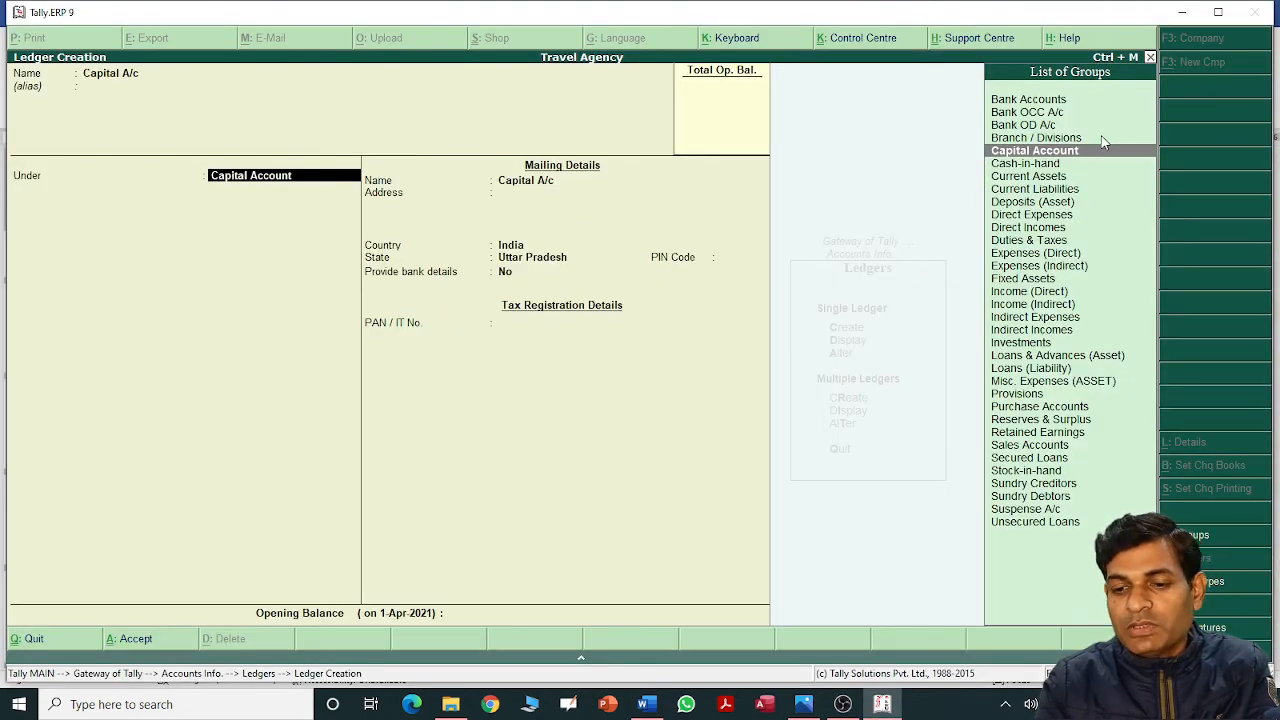
{"action": "key", "text": "Return"}
{"action": "key", "text": "Return"}
{"action": "key", "text": "Return"}
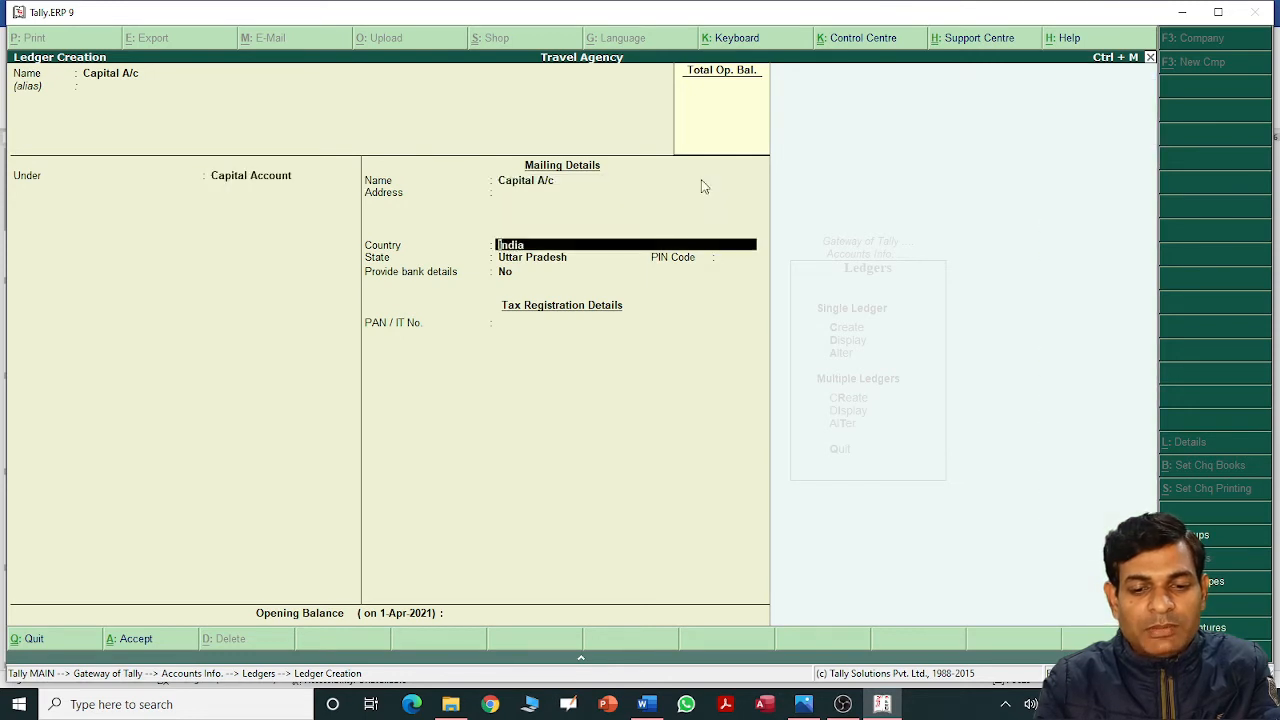
{"action": "key", "text": "Return"}
{"action": "key", "text": "Return"}
{"action": "key", "text": "Return"}
{"action": "key", "text": "Return"}
{"action": "key", "text": "Return"}
{"action": "key", "text": "Return"}
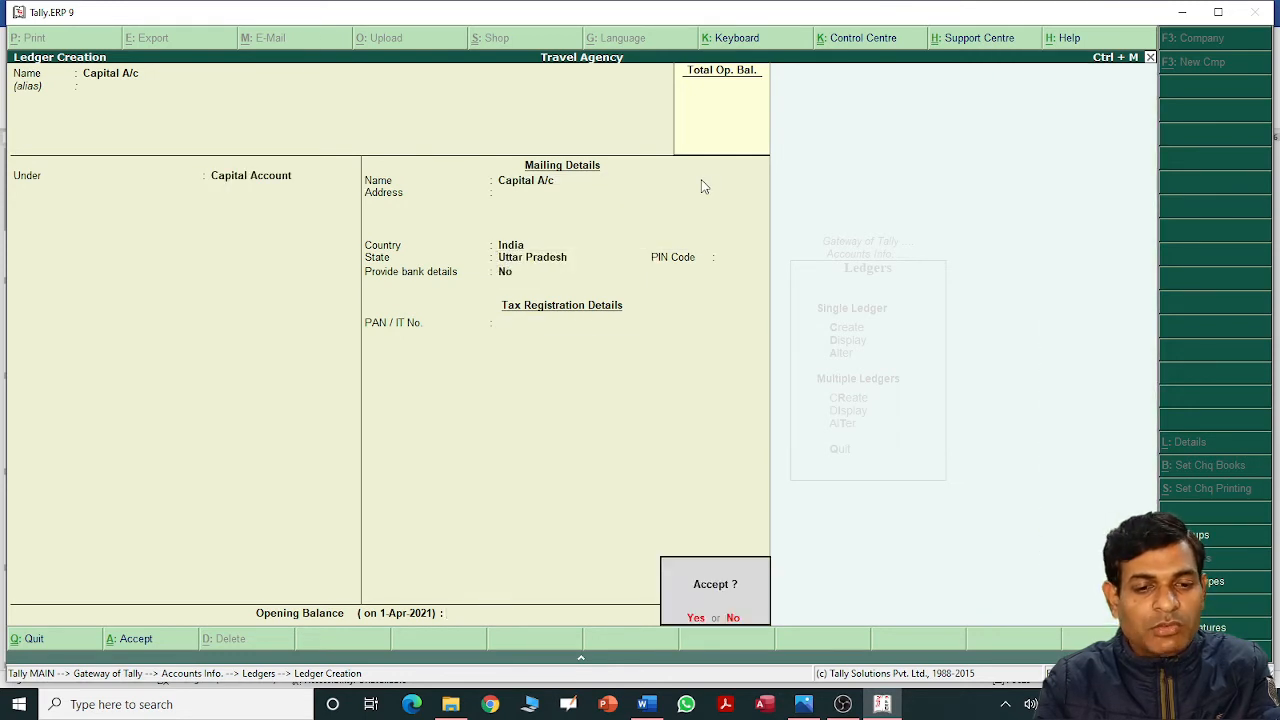
{"action": "key", "text": "Return"}
{"action": "key", "text": "alt+Tab"}
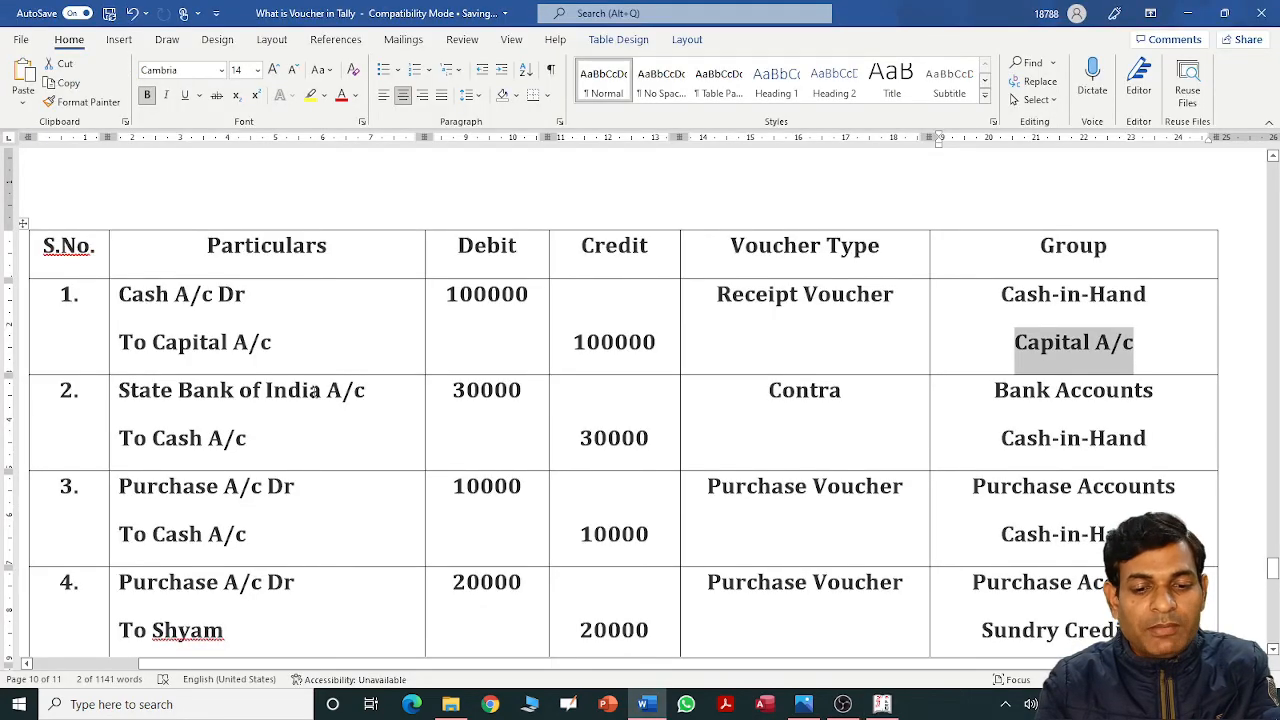
Create ledger State Bank of India A/c under Bank Accounts, as listed in the Word table.
{"action": "left_click", "coordinate": [390, 400]}
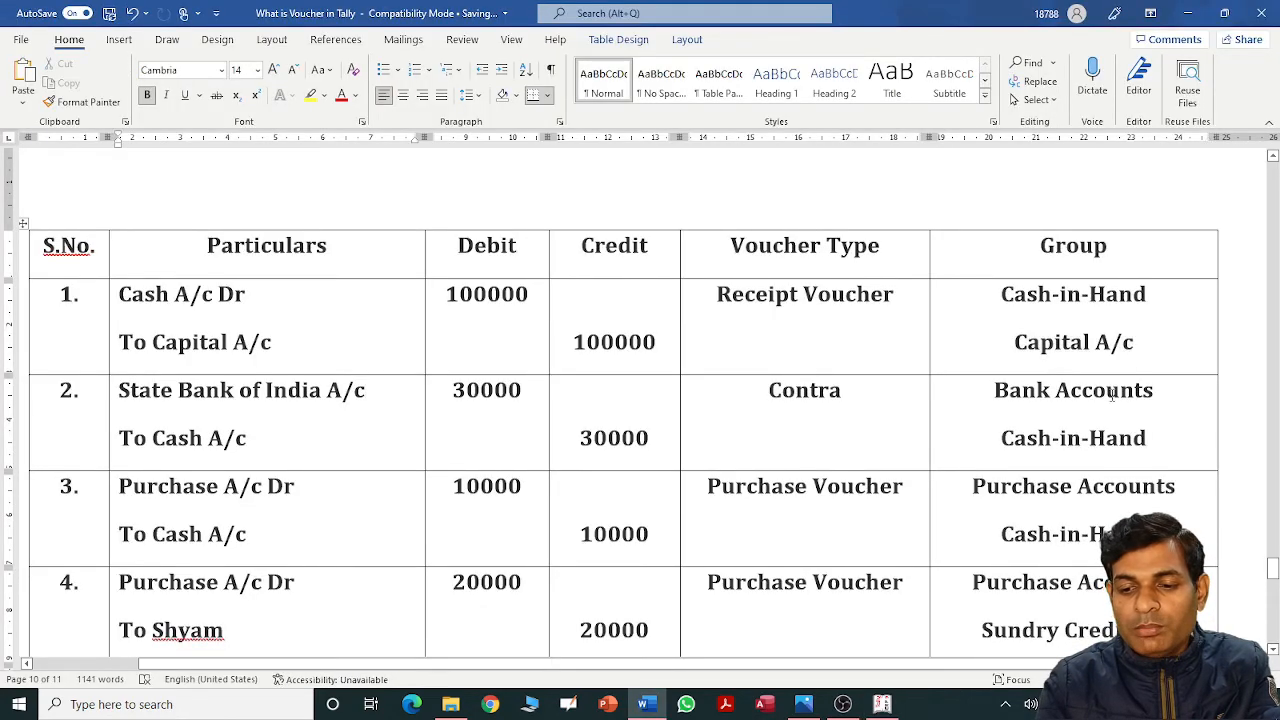
{"action": "left_click", "coordinate": [1167, 390]}
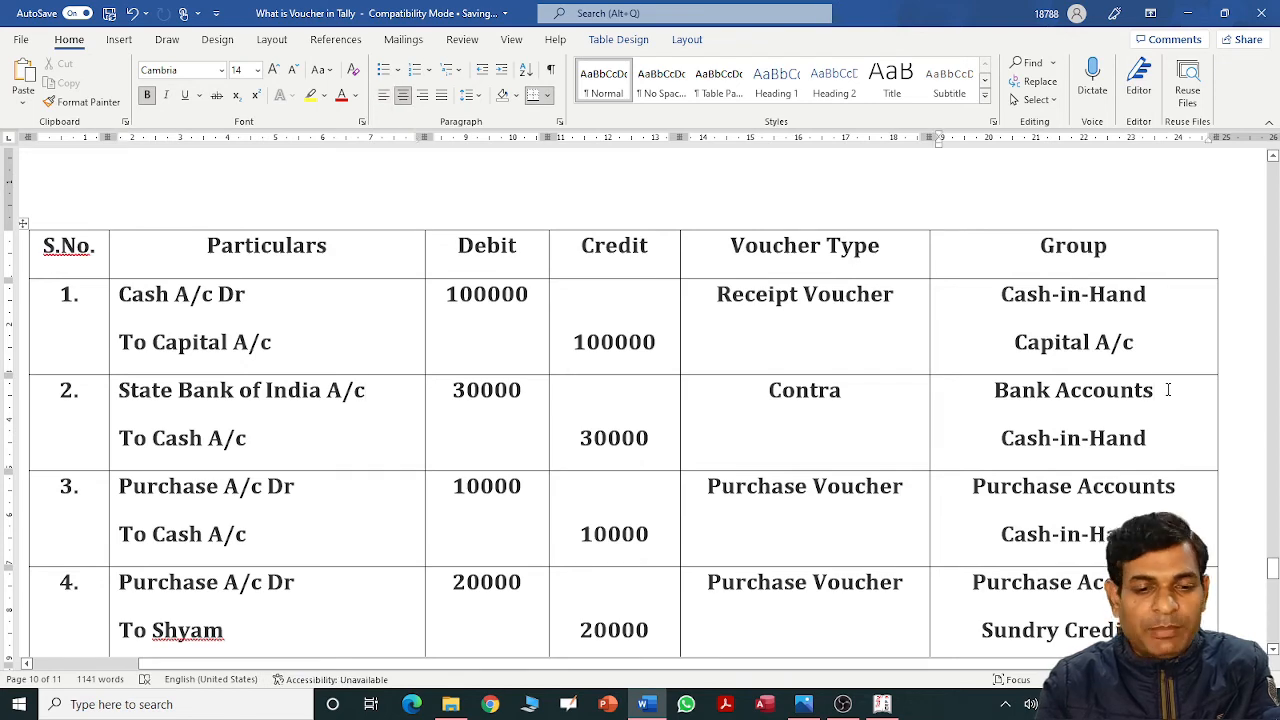
{"action": "key", "text": "alt+Tab"}
{"action": "type", "text": "S"}
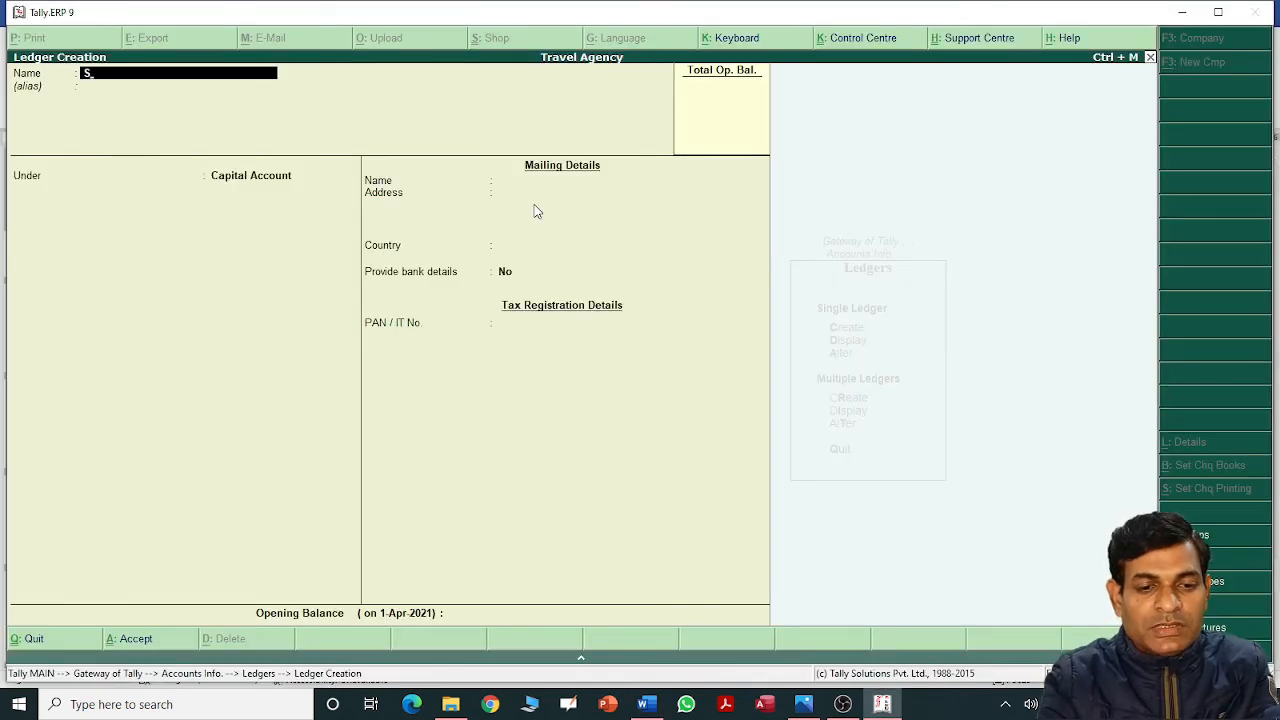
{"action": "type", "text": "tate Bank"}
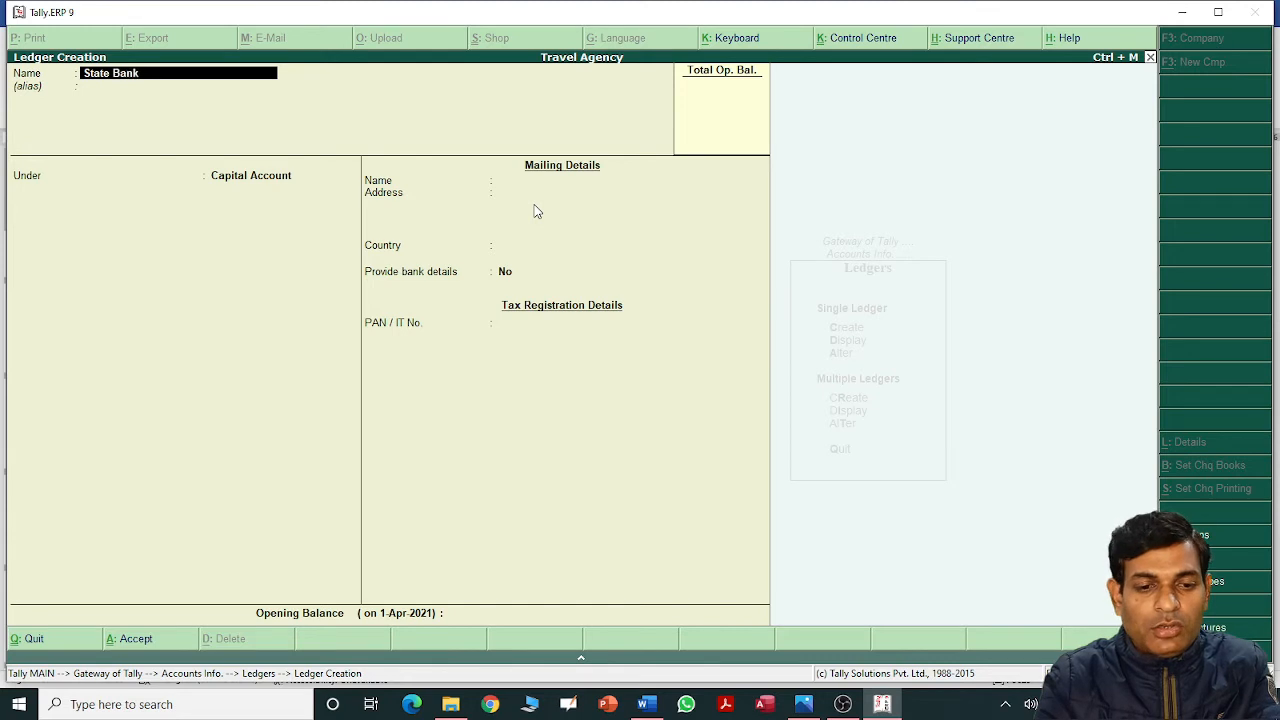
{"action": "type", "text": " of India A/c"}
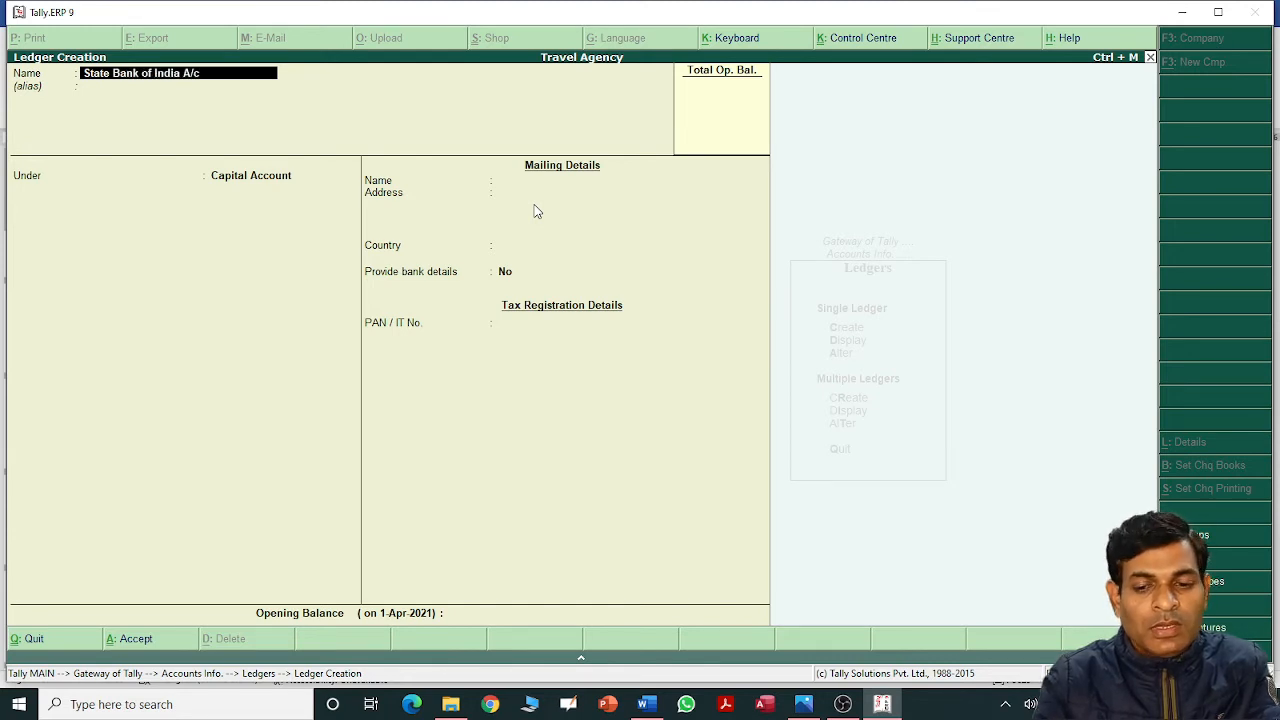
{"action": "key", "text": "Return"}
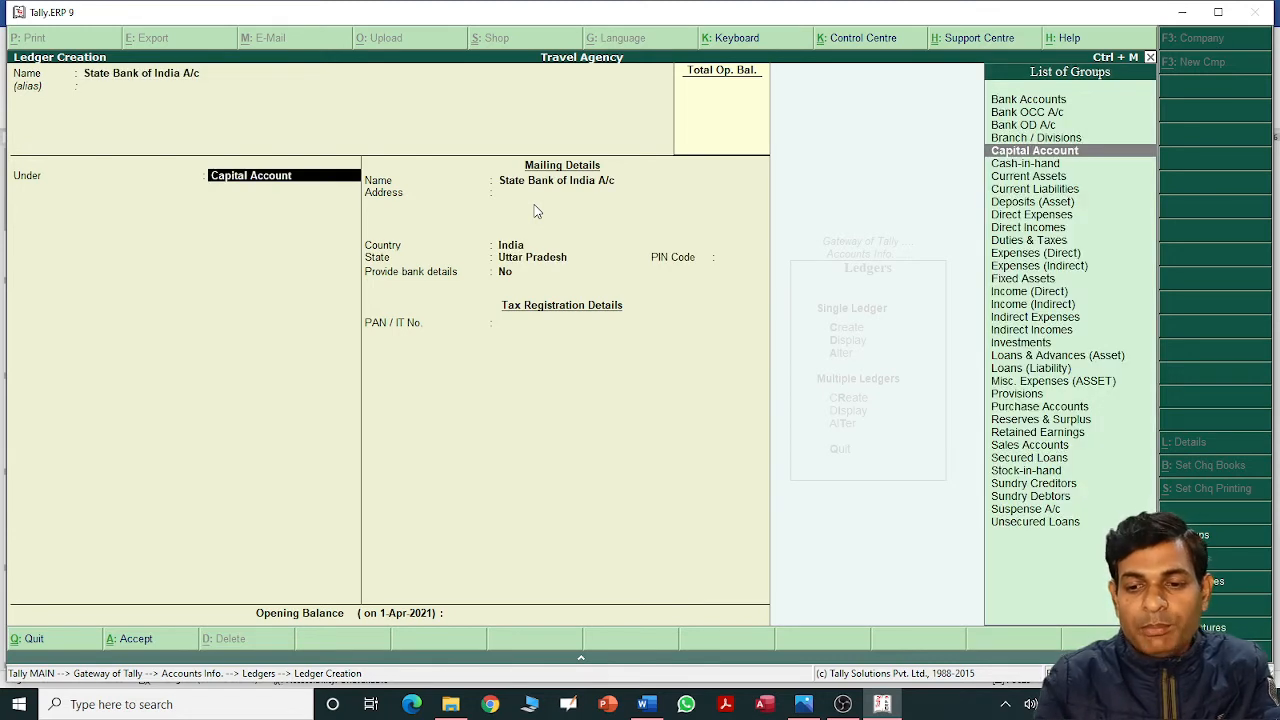
{"action": "type", "text": "B"}
{"action": "key", "text": "Return"}
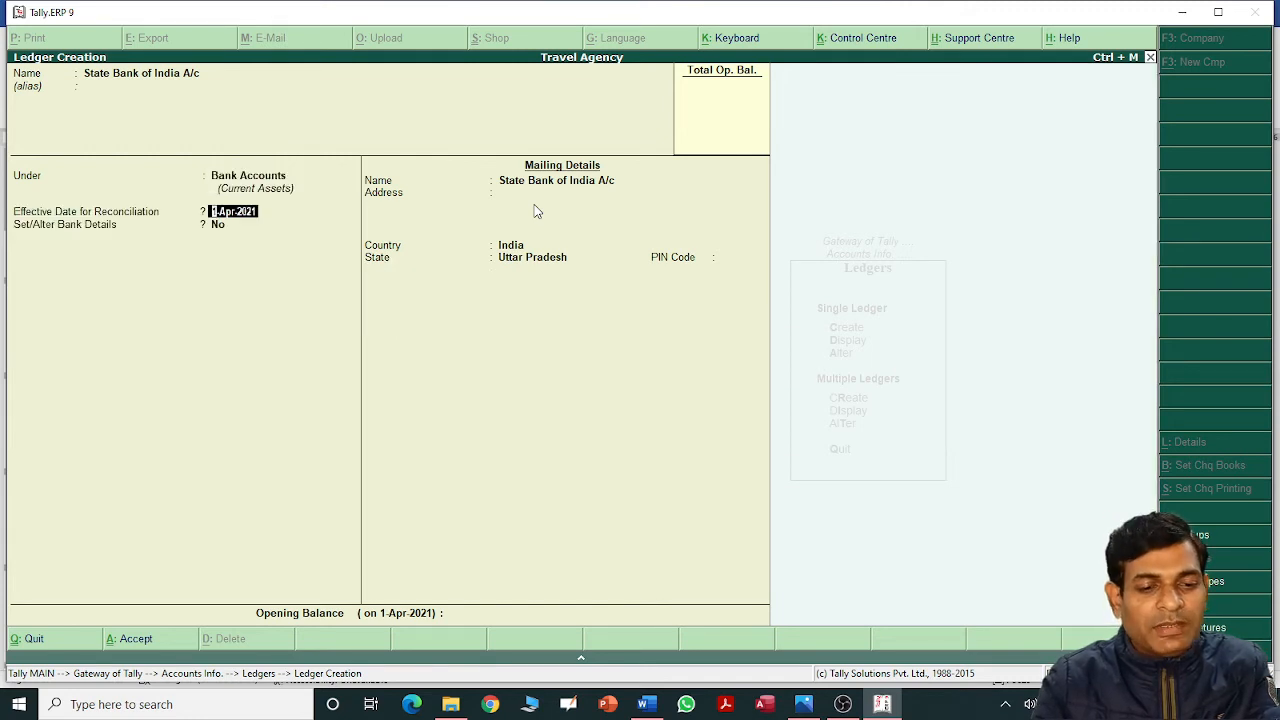
Keep reconciliation date 1-Apr-2021, set bank details to No, state Uttar Pradesh, and save.
{"action": "key", "text": "Return"}
{"action": "type", "text": "y"}
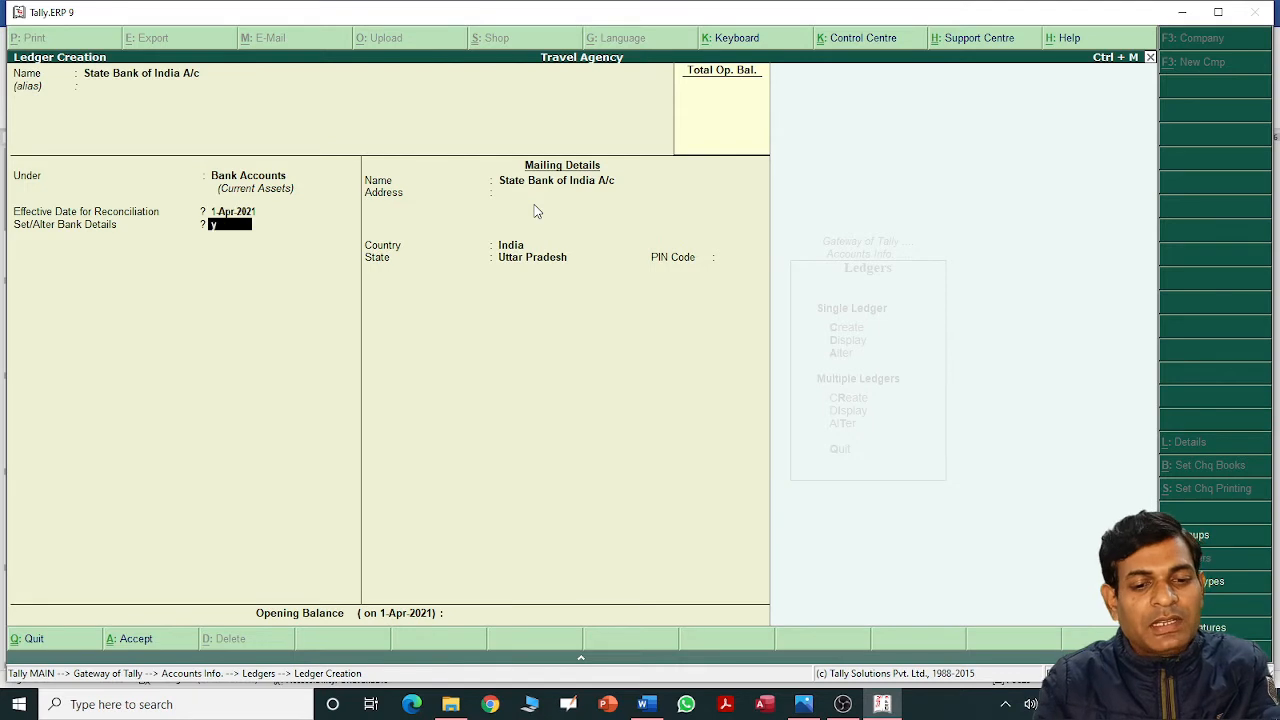
{"action": "key", "text": "Return"}
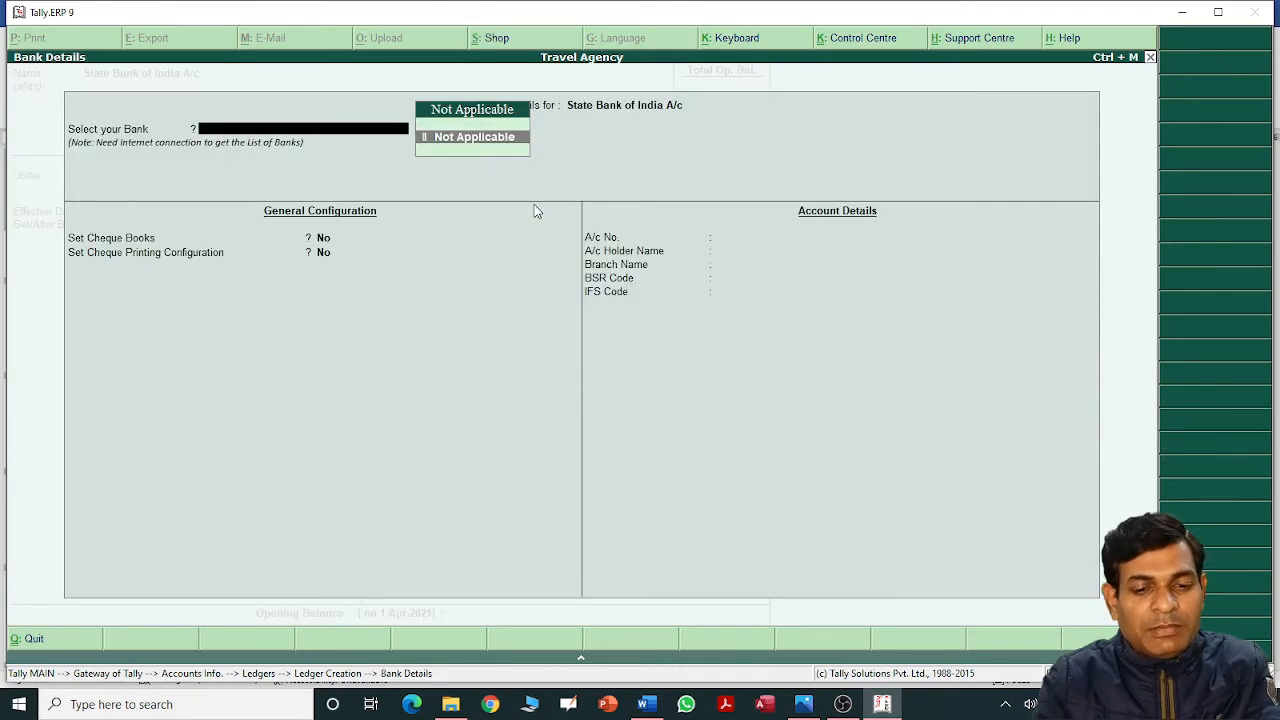
{"action": "key", "text": "Escape"}
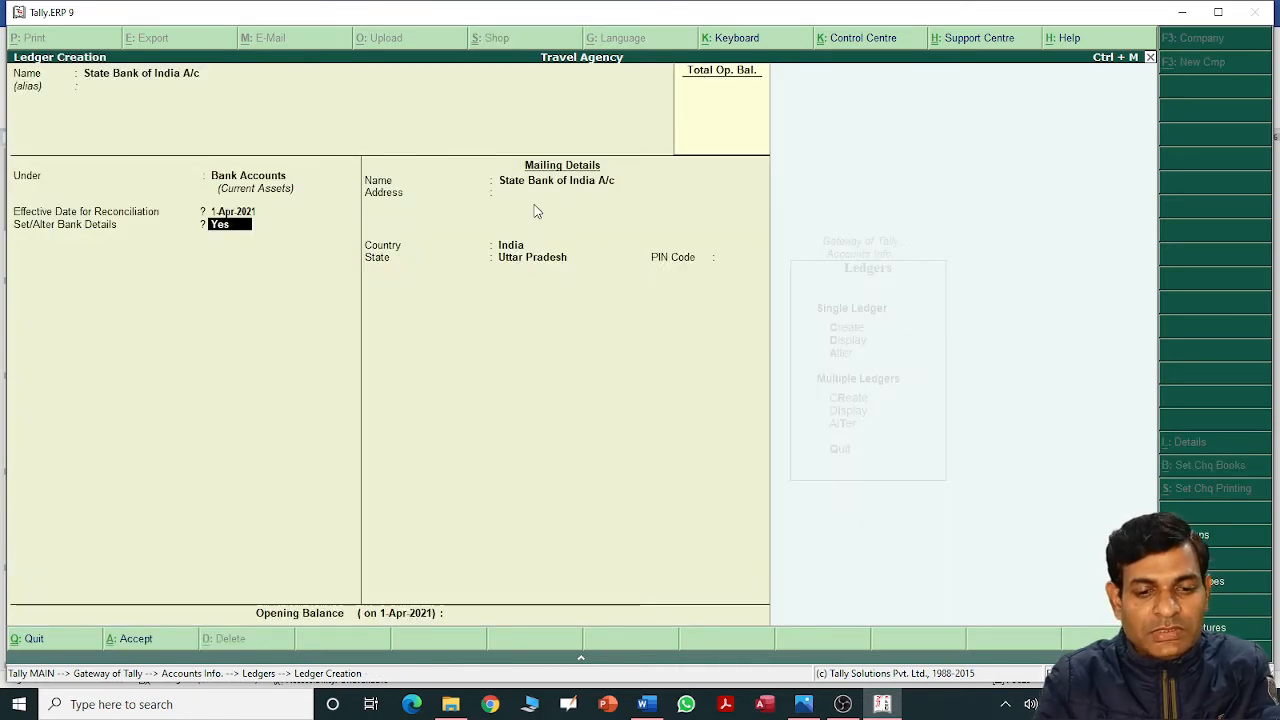
{"action": "type", "text": "n"}
{"action": "key", "text": "Return"}
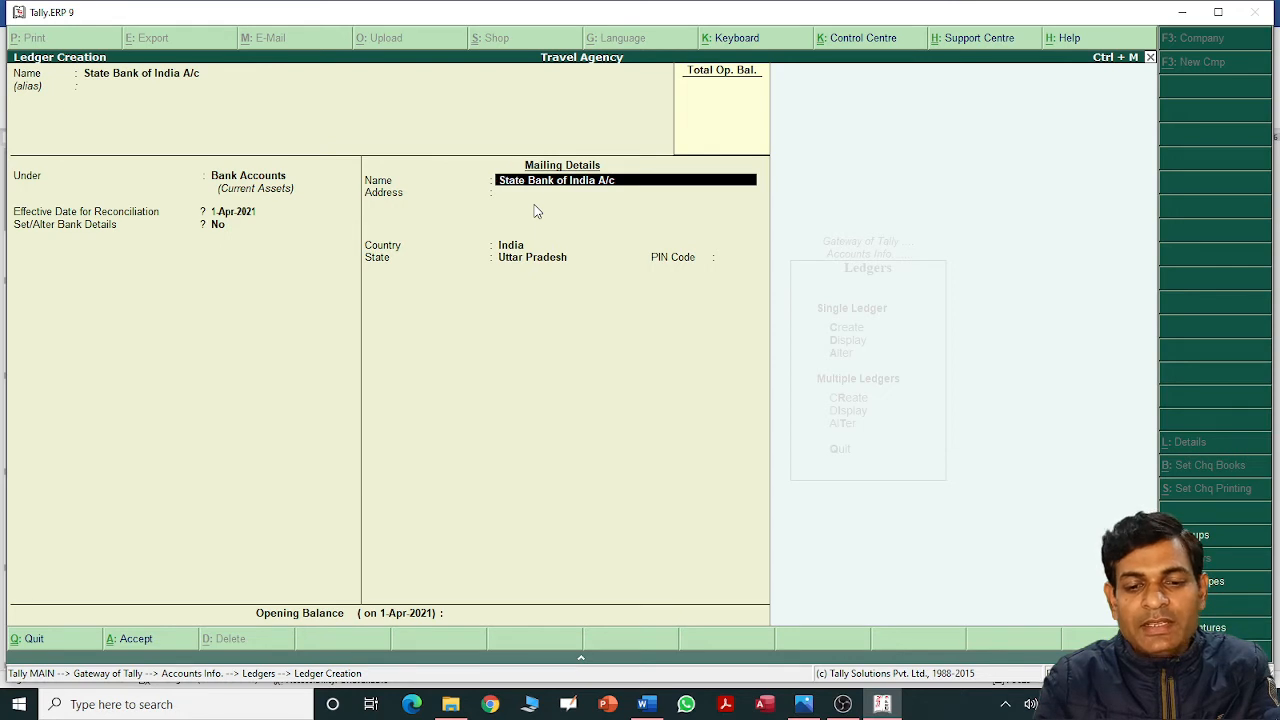
{"action": "key", "text": "Return"}
{"action": "key", "text": "Return"}
{"action": "key", "text": "Return"}
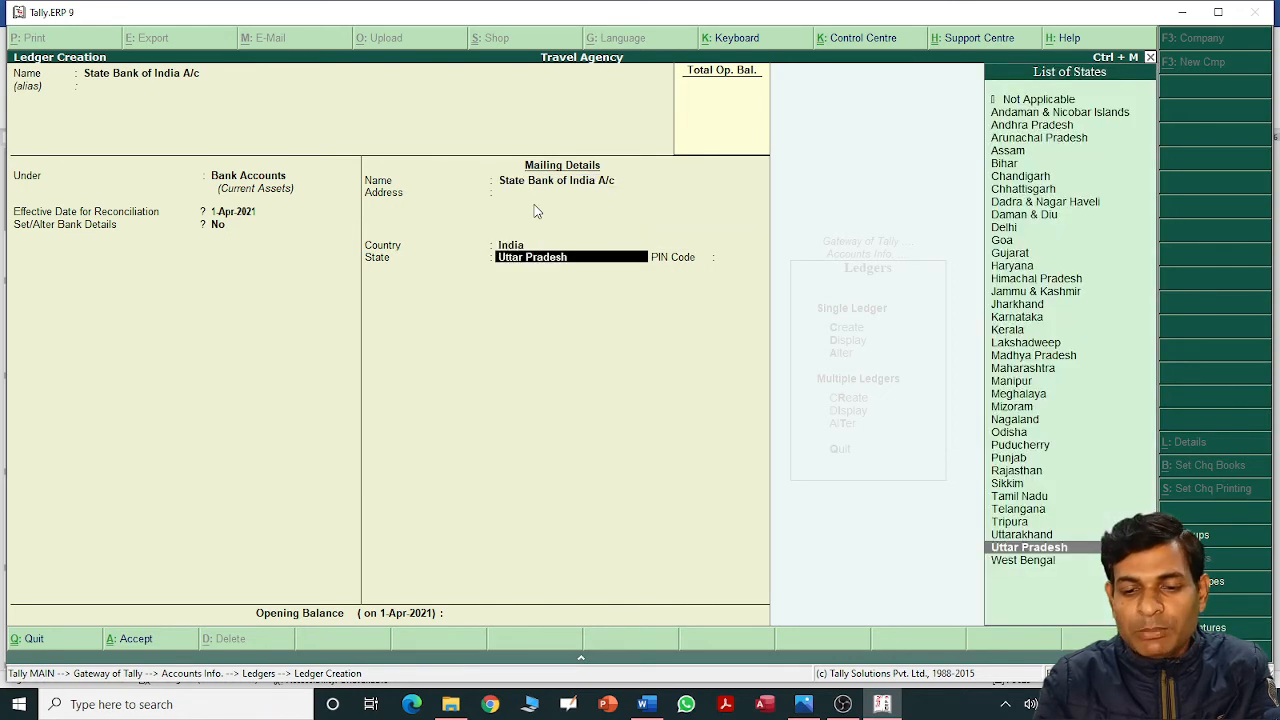
{"action": "key", "text": "Return"}
{"action": "key", "text": "Return"}
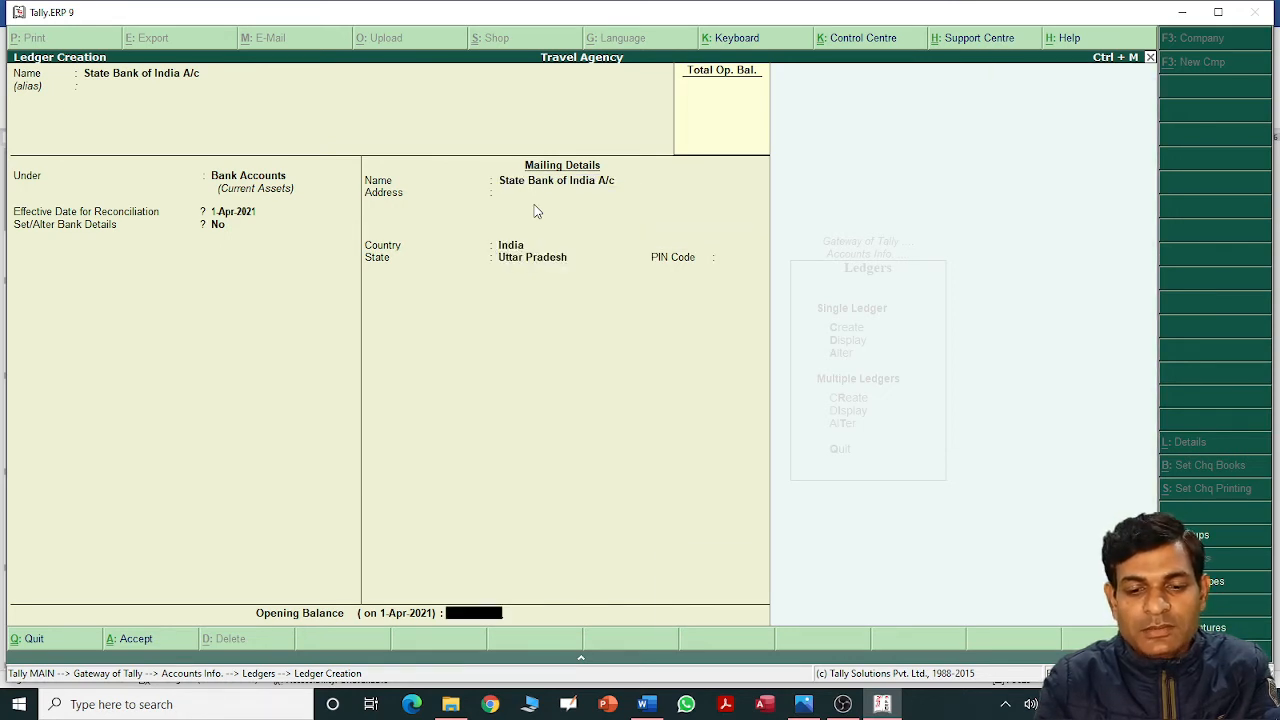
{"action": "key", "text": "Return"}
{"action": "key", "text": "Return"}
{"action": "key", "text": "alt+Tab"}
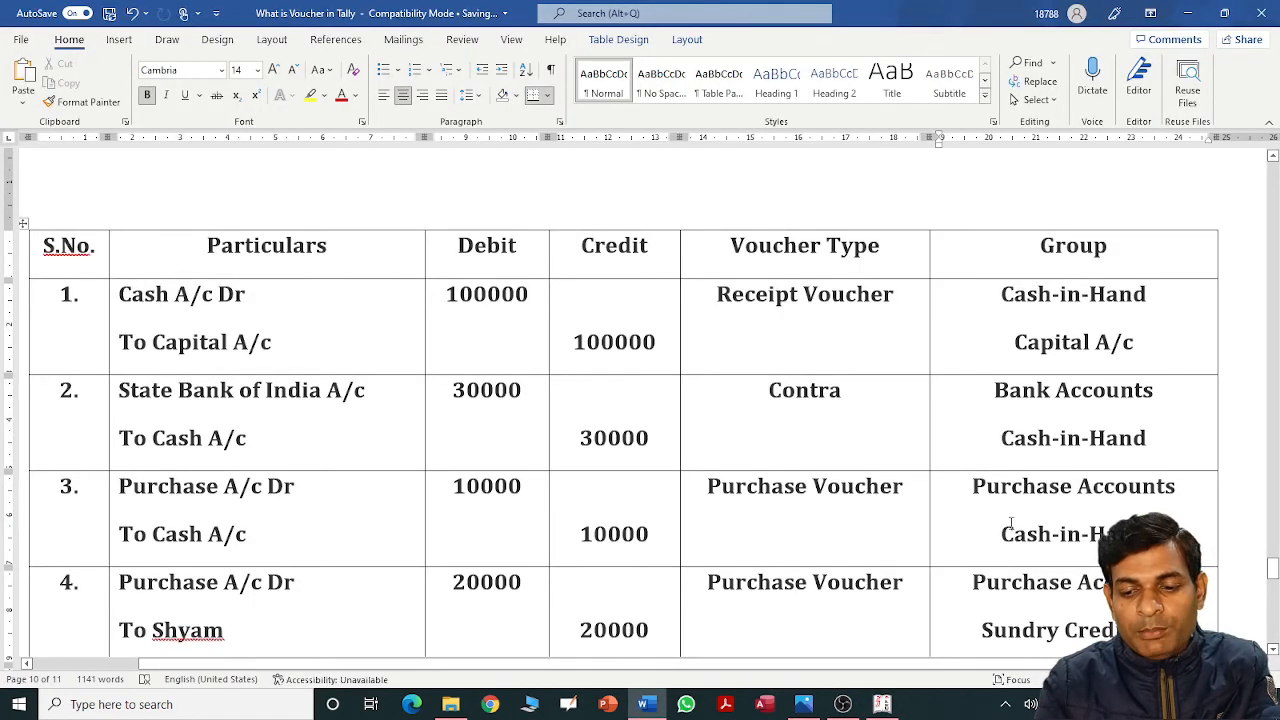
Create the Purchase A/c ledger under Purchase Accounts with no opening balance.
{"action": "left_click_drag", "start_coordinate": [973, 486], "coordinate": [1176, 488]}
{"action": "key", "text": "alt+Tab"}
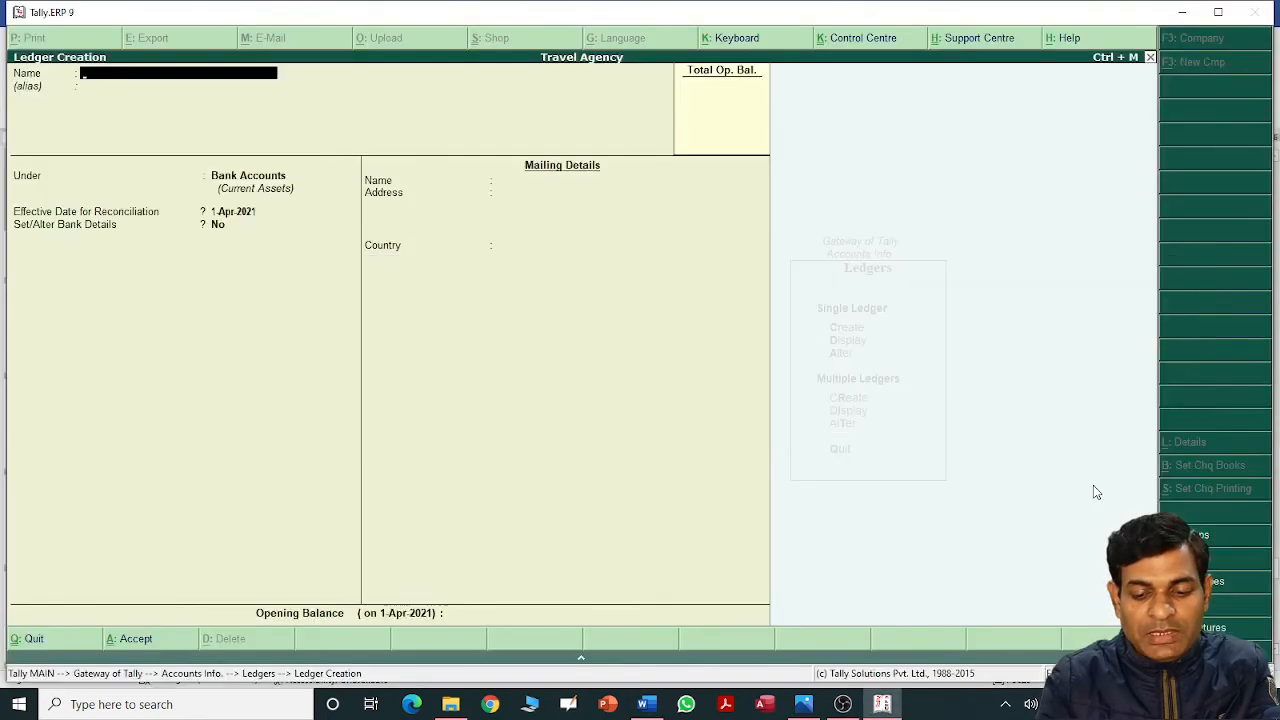
{"action": "type", "text": "Purcha"}
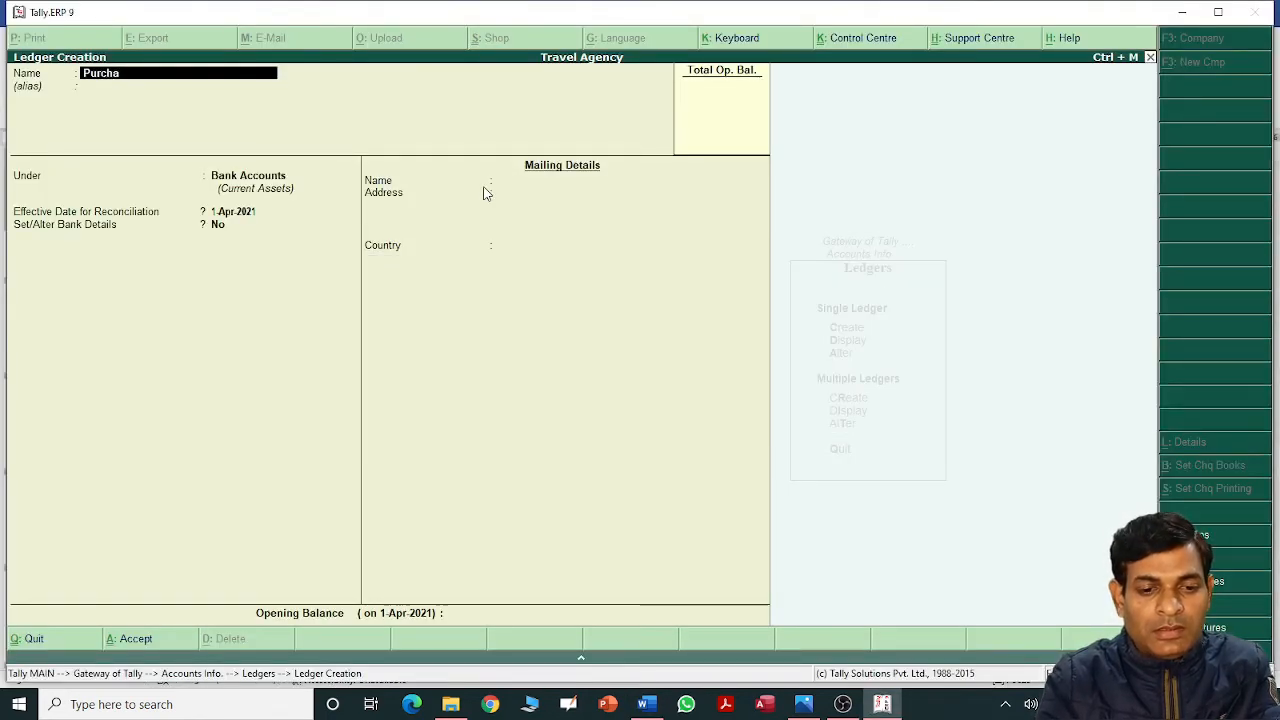
{"action": "type", "text": "se A/c"}
{"action": "key", "text": "Return"}
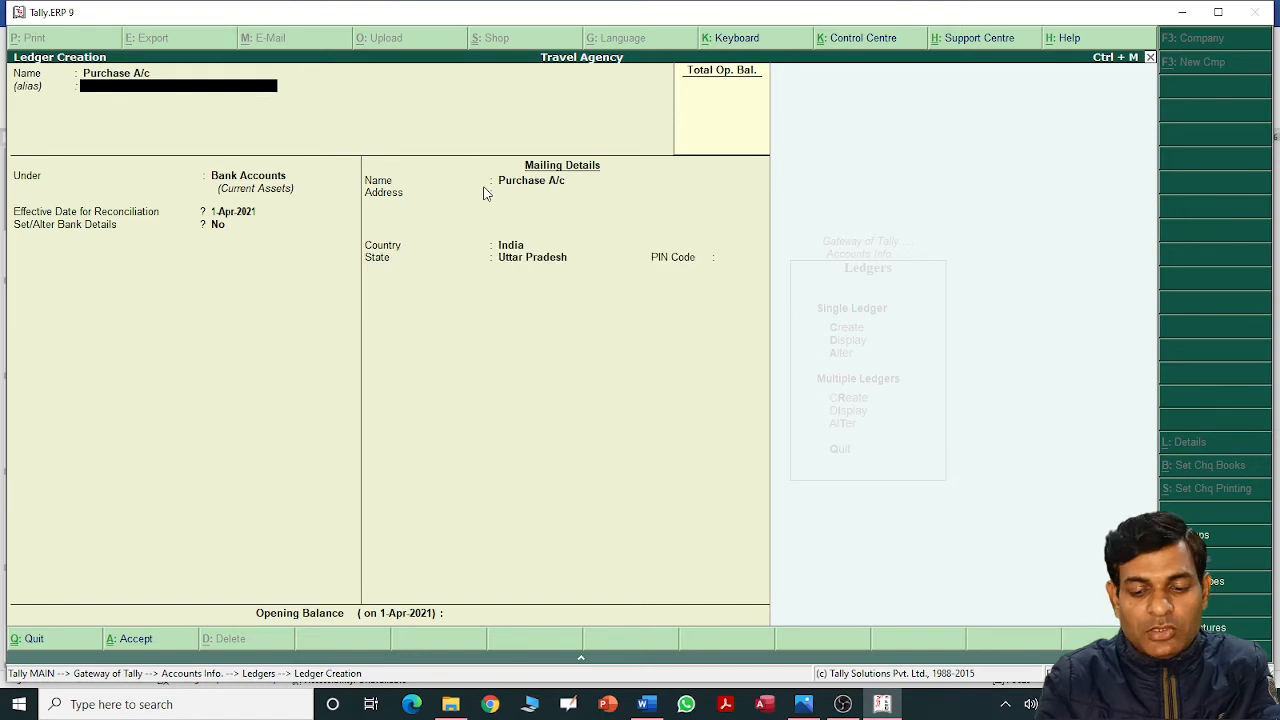
{"action": "key", "text": "Return"}
{"action": "type", "text": "Pu"}
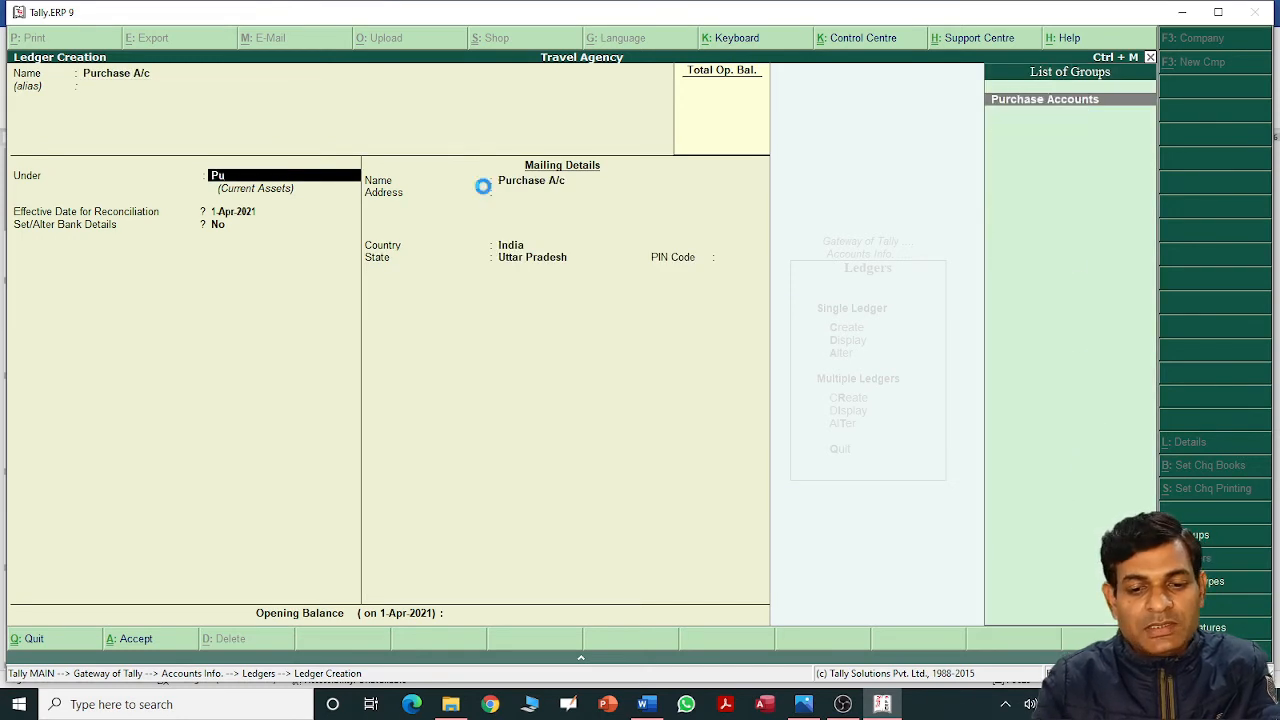
{"action": "key", "text": "Return"}
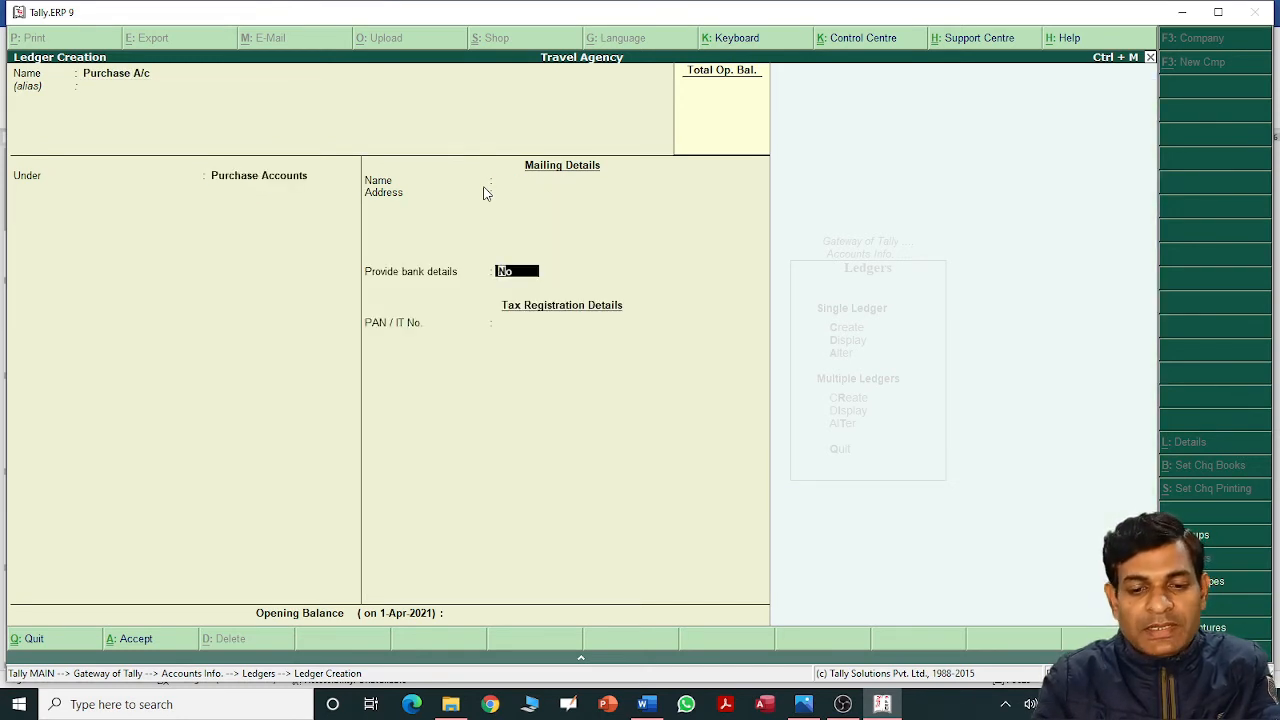
{"action": "key", "text": "Return"}
{"action": "key", "text": "Return"}
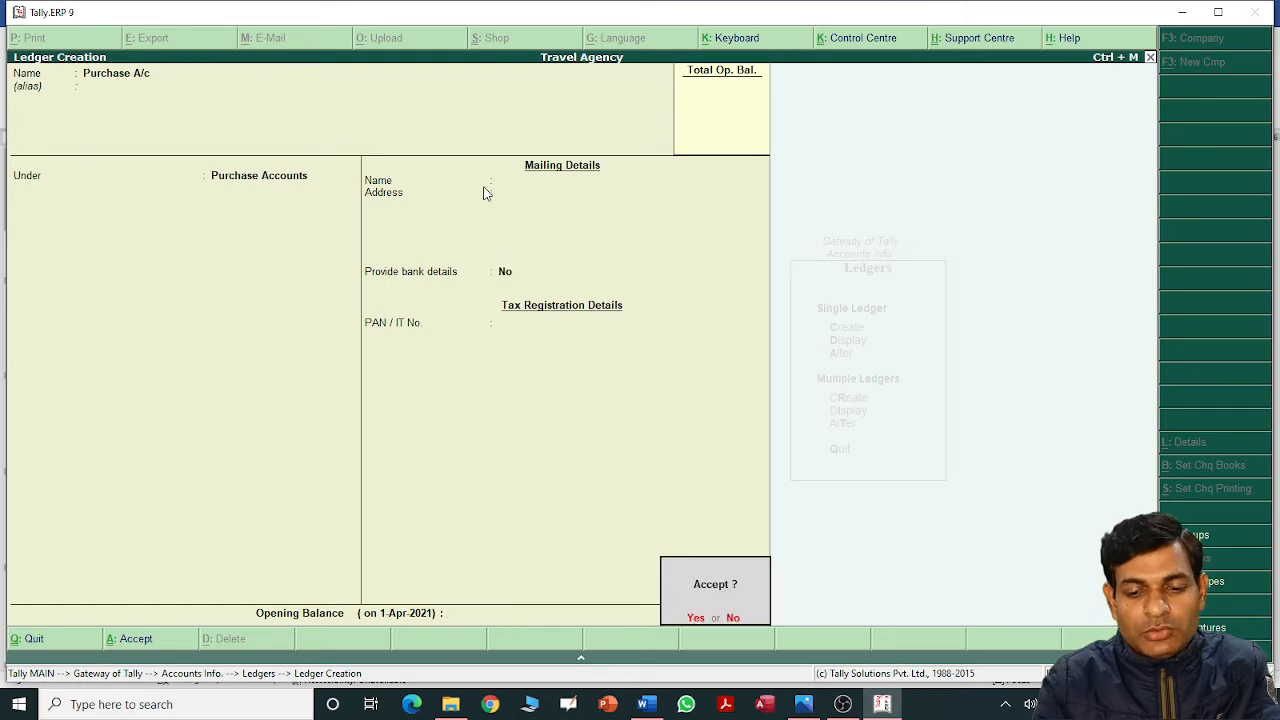
{"action": "key", "text": "Return"}
{"action": "key", "text": "alt+Tab"}
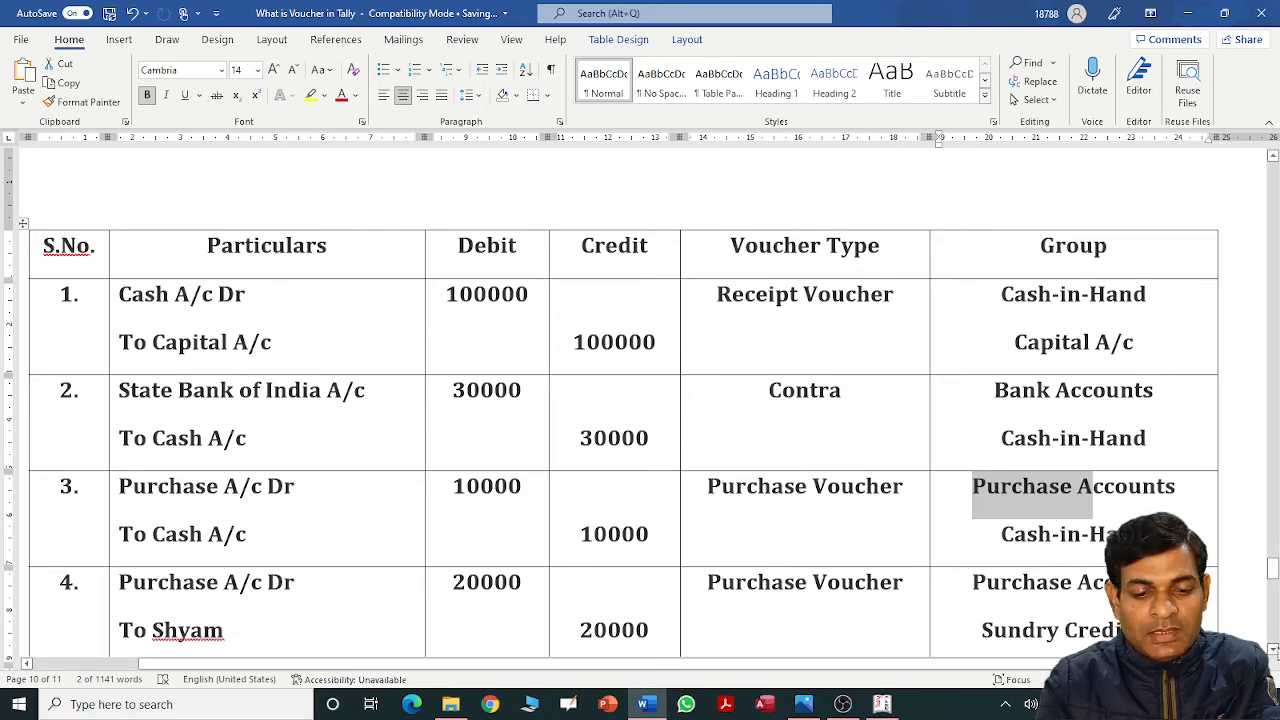
Create the supplier's personal ledger under Sundry Creditors, bill-by-bill off, no opening balance.
{"action": "scroll", "coordinate": [1273, 652], "scroll_direction": "down", "scroll_amount": 5}
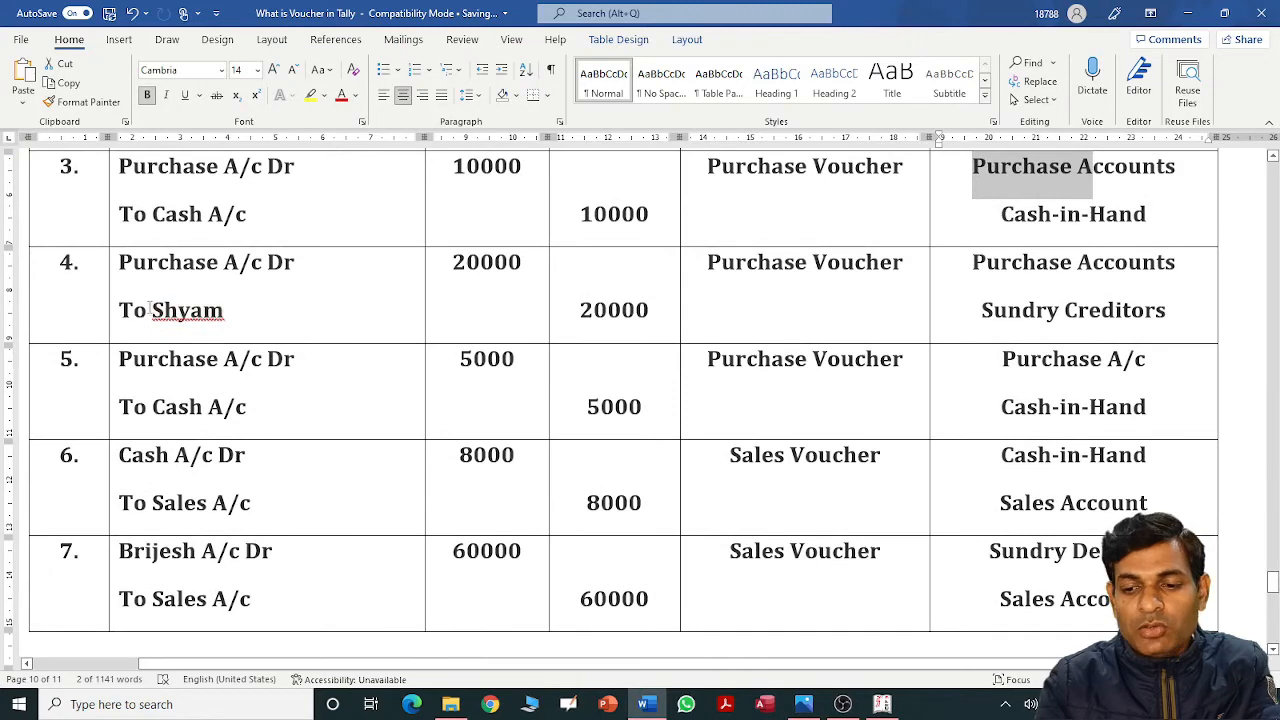
{"action": "left_click", "coordinate": [154, 310]}
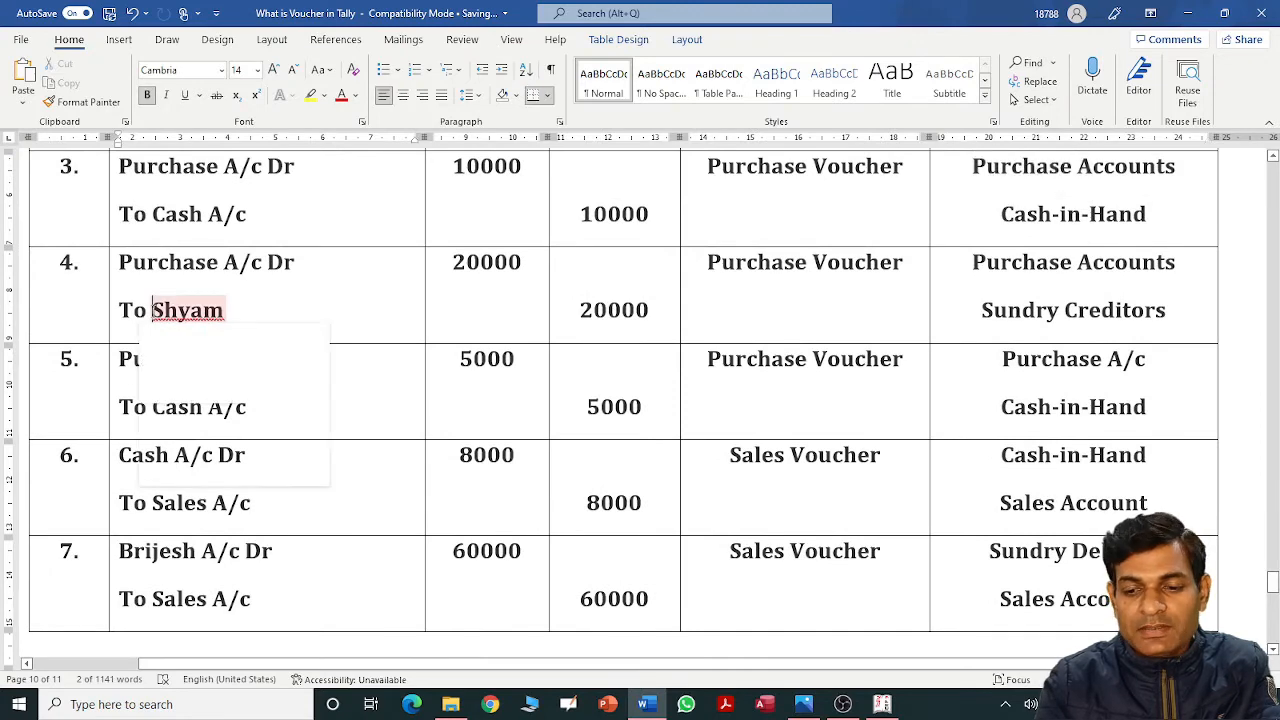
{"action": "double_click", "coordinate": [983, 313]}
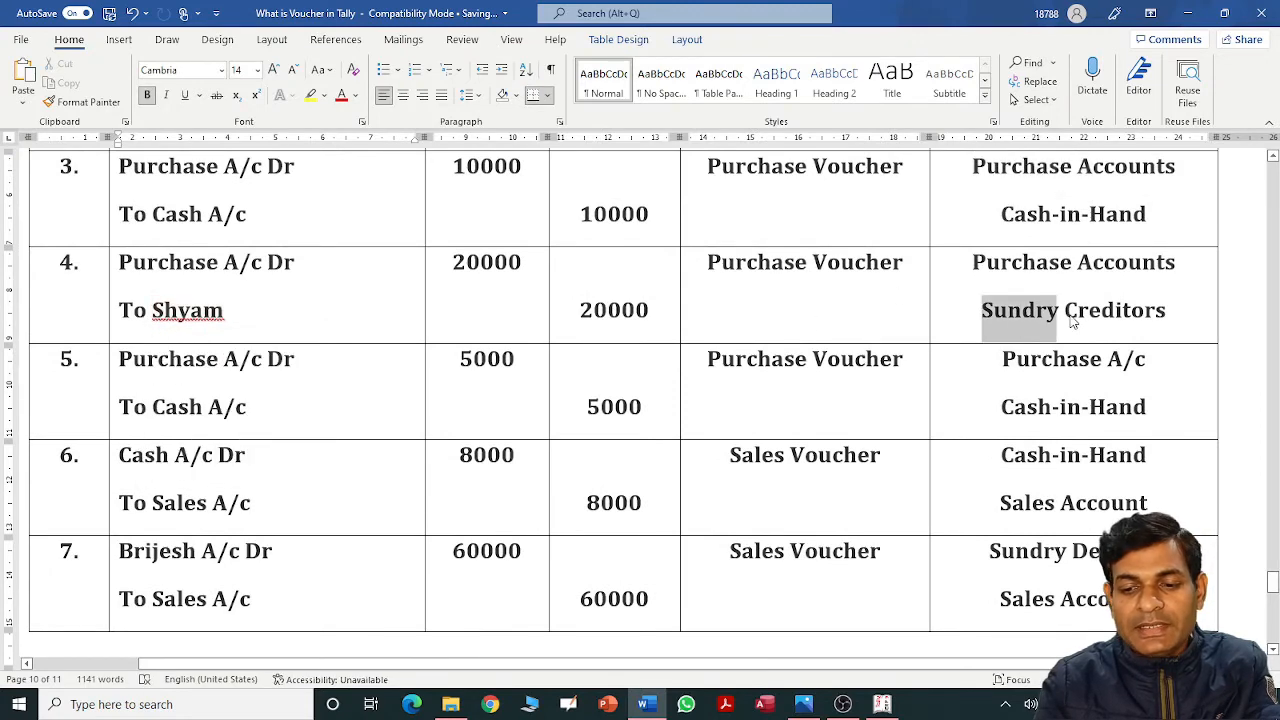
{"action": "left_click", "coordinate": [750, 323]}
{"action": "key", "text": "alt+Tab"}
{"action": "type", "text": "Shya"}
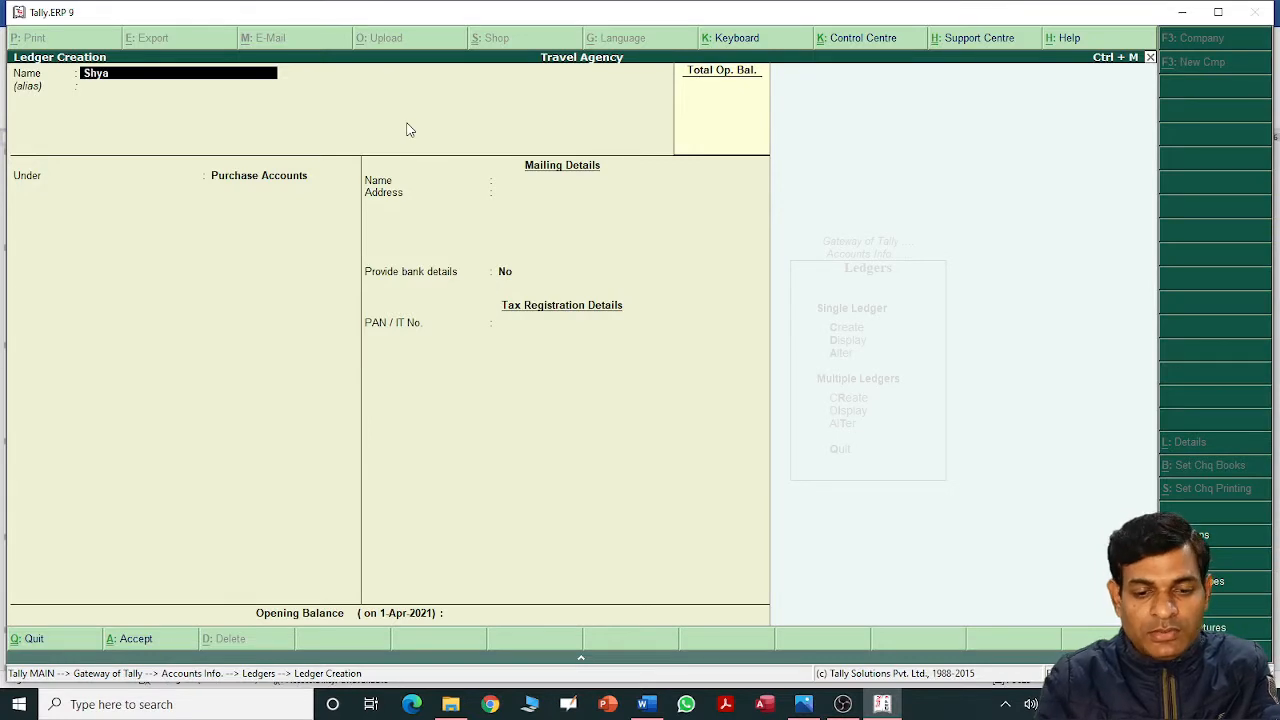
{"action": "type", "text": "m A/c"}
{"action": "key", "text": "Return"}
{"action": "key", "text": "Return"}
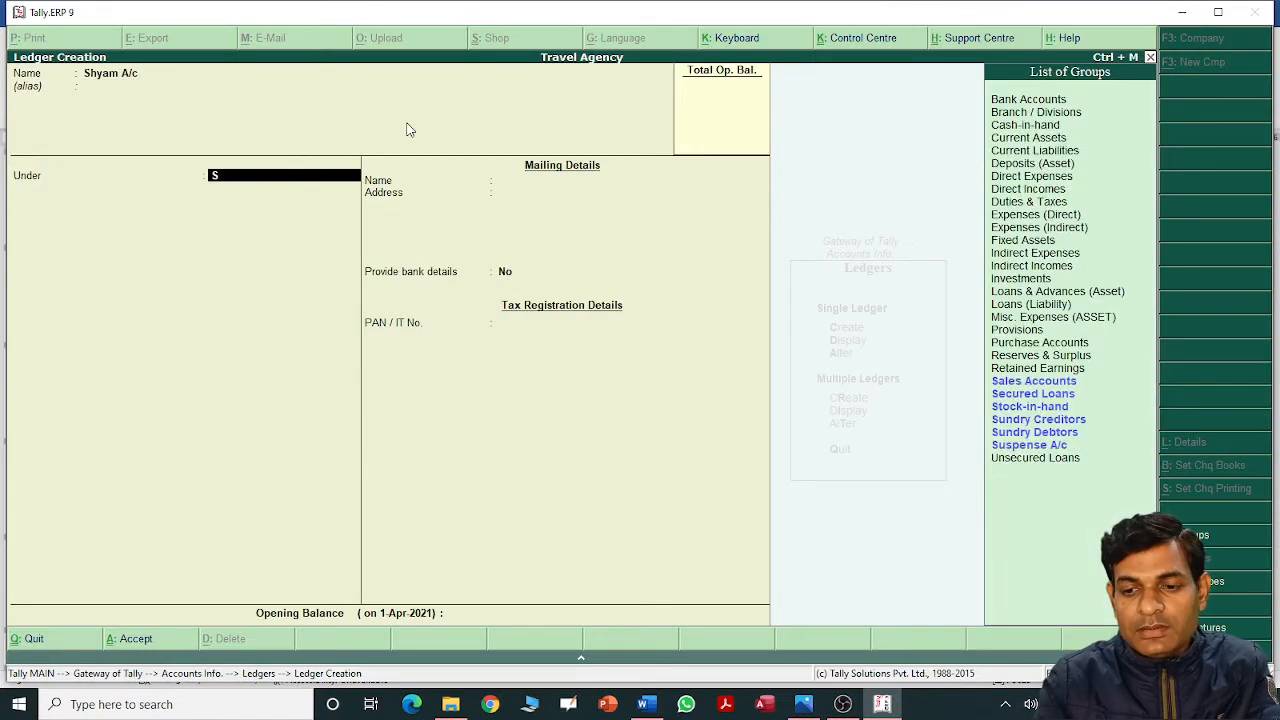
{"action": "type", "text": "Sun"}
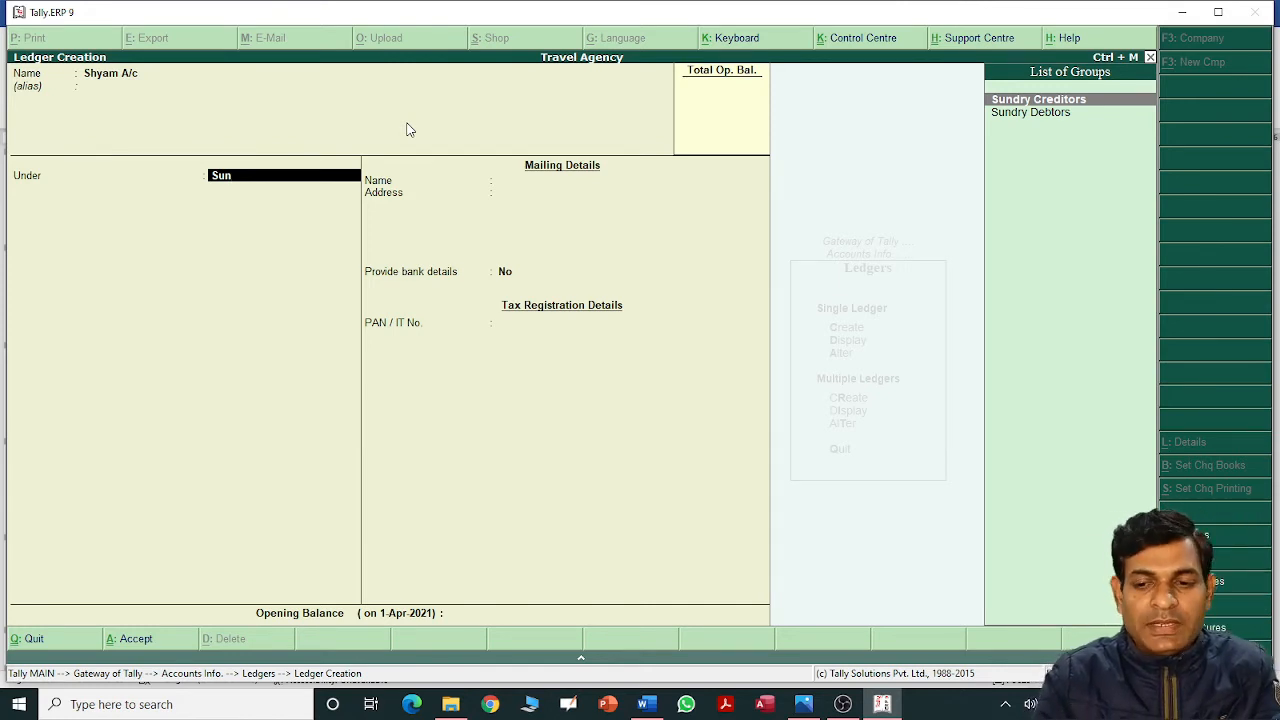
{"action": "key", "text": "Return"}
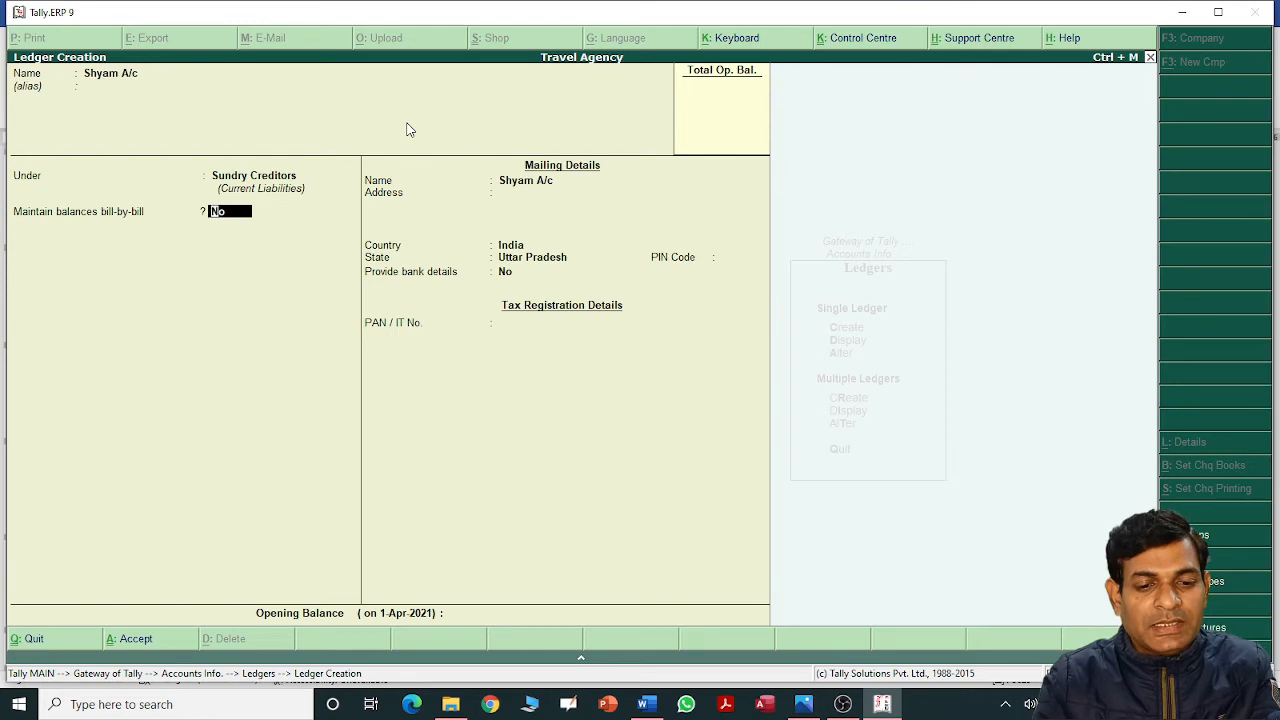
{"action": "key", "text": "Return"}
{"action": "key", "text": "Return"}
{"action": "key", "text": "Return"}
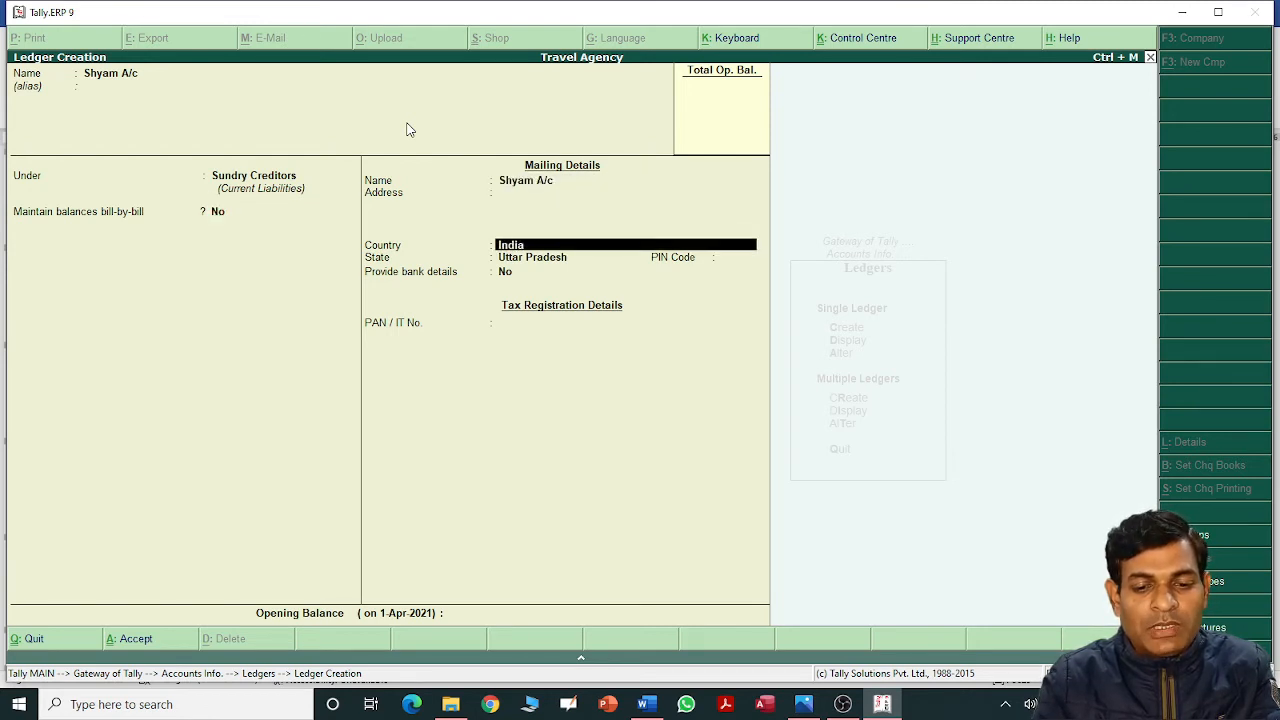
{"action": "key", "text": "Return"}
{"action": "key", "text": "Return"}
{"action": "key", "text": "Return"}
{"action": "key", "text": "Return"}
{"action": "key", "text": "Return"}
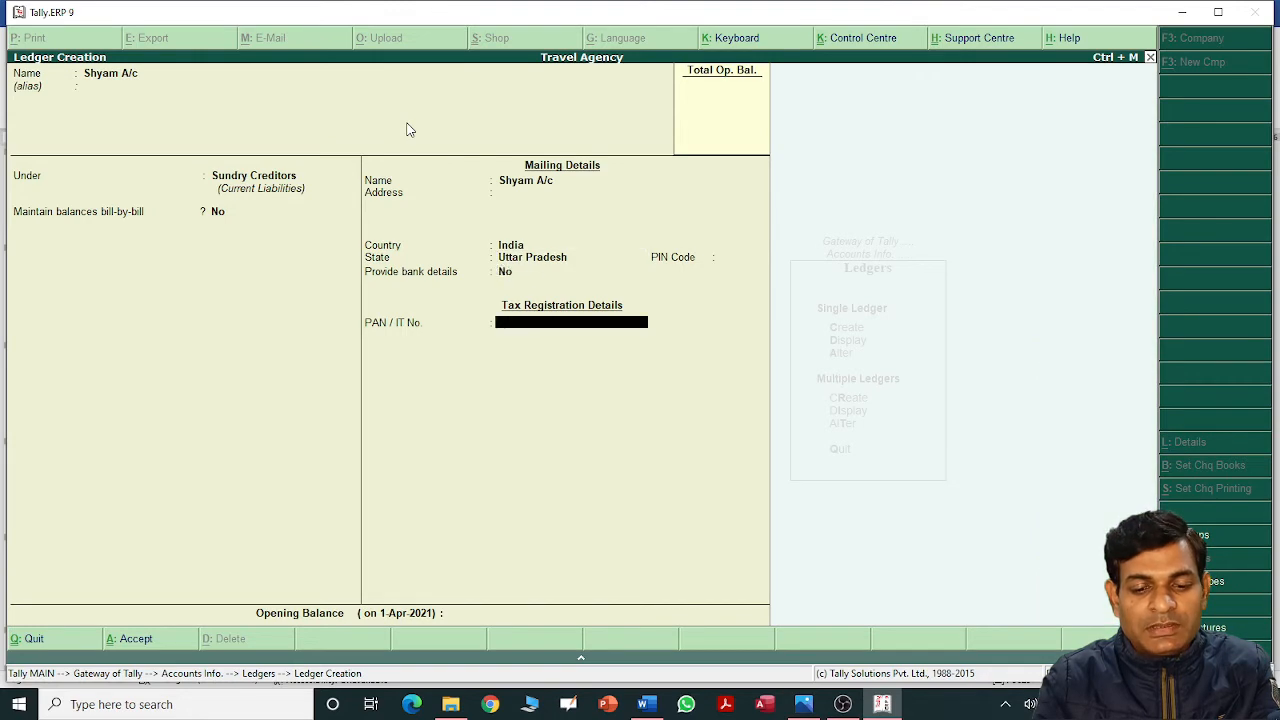
{"action": "key", "text": "Return"}
{"action": "key", "text": "Return"}
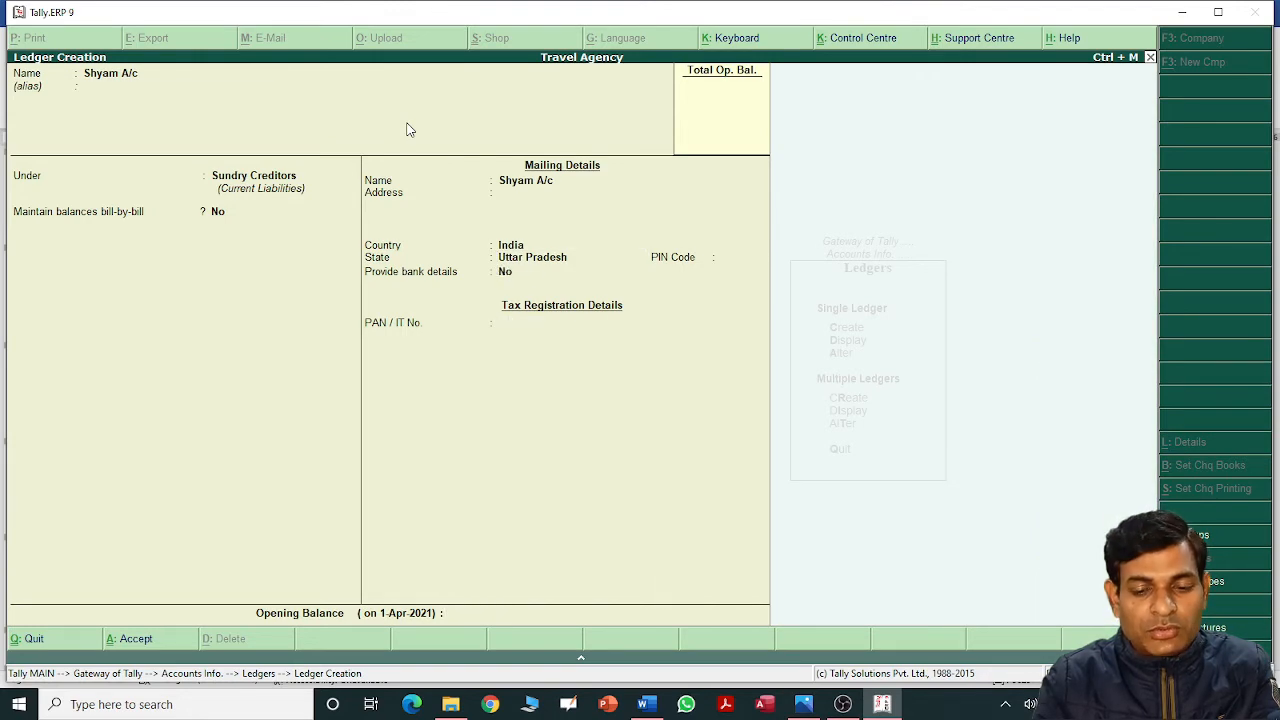
{"action": "key", "text": "alt+Tab"}
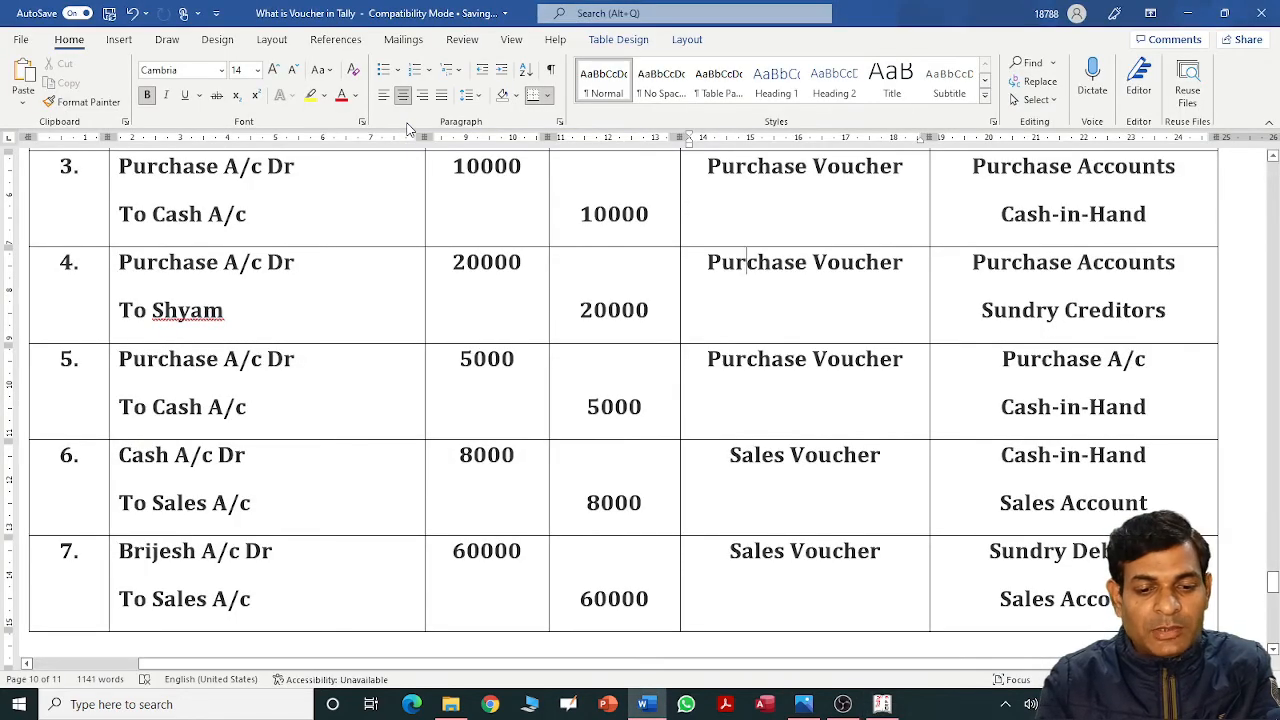
Create the Sales A/c ledger under Sales Accounts with no opening balance, per the Word table.
{"action": "left_click", "coordinate": [323, 369]}
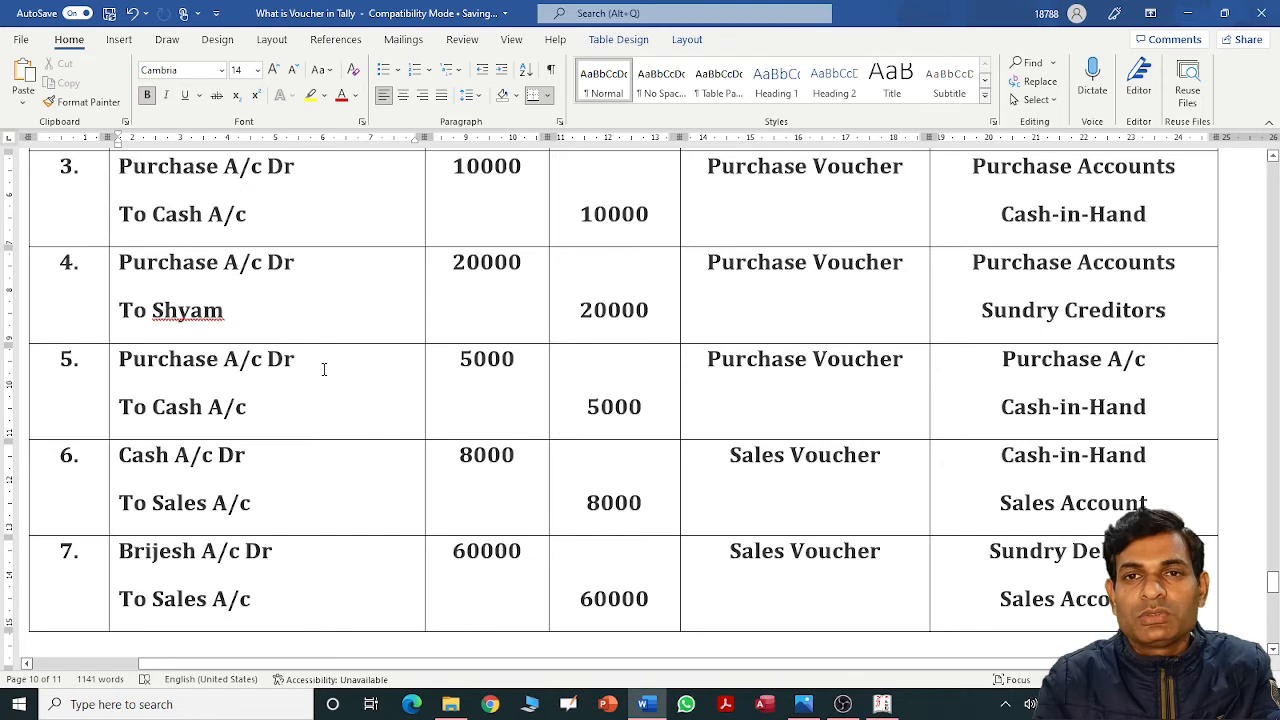
{"action": "key", "text": "Down"}
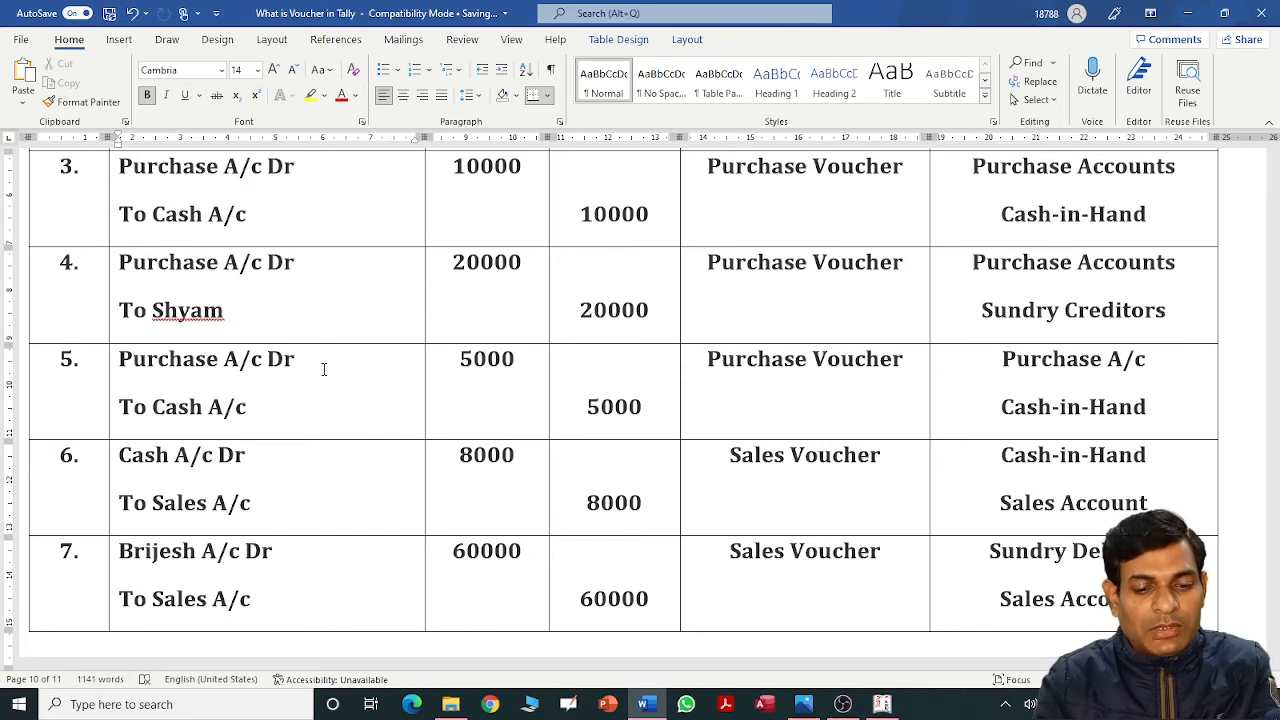
{"action": "key", "text": "Down"}
{"action": "key", "text": "Down"}
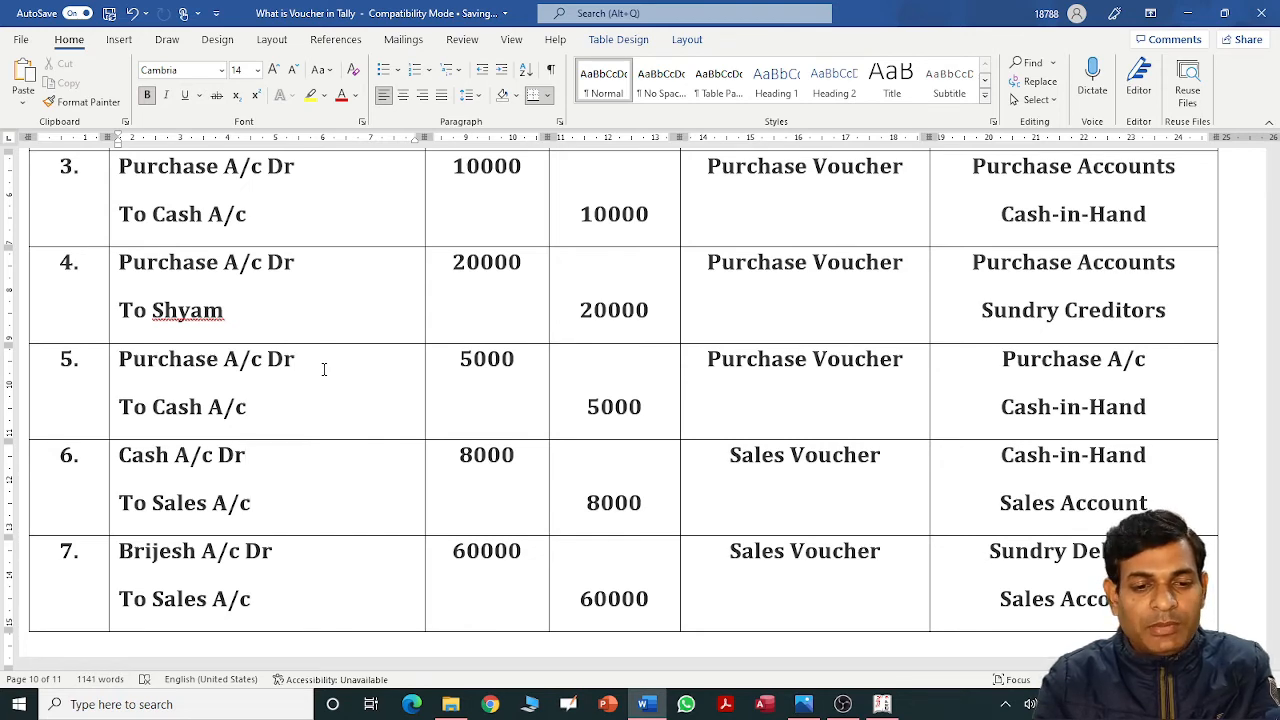
{"action": "key", "text": "alt+Tab"}
{"action": "type", "text": "Sales A"}
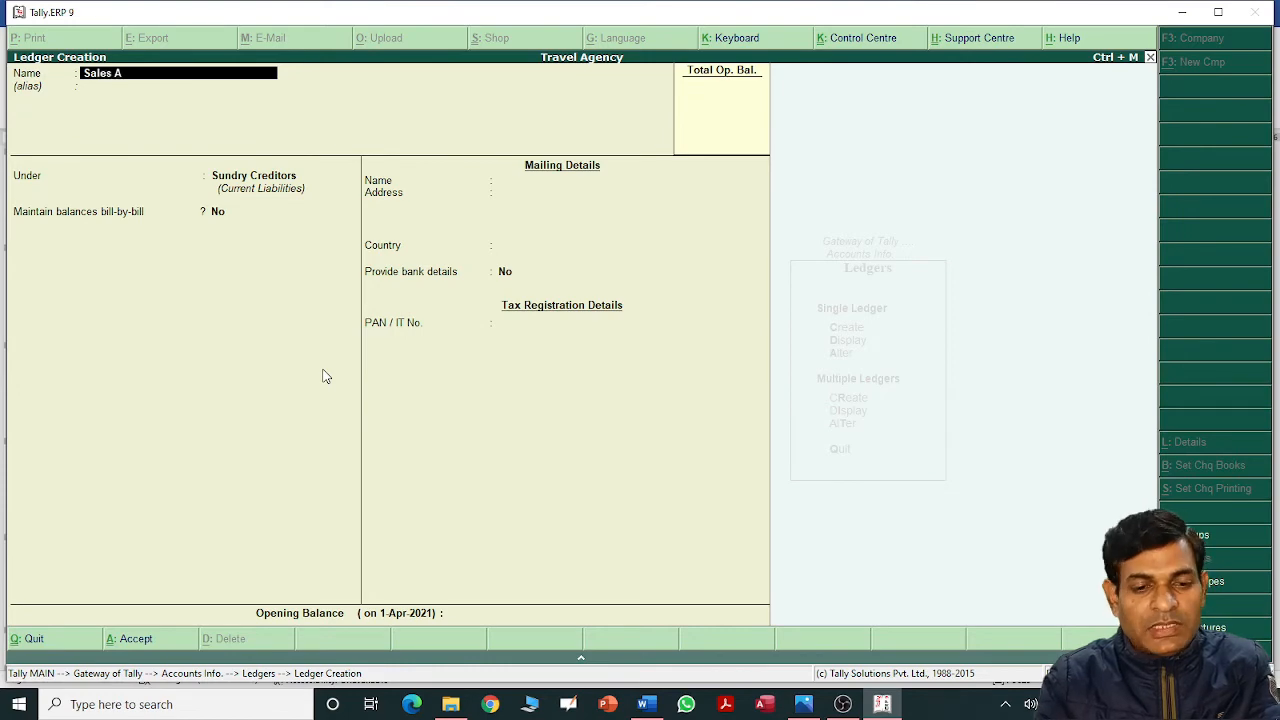
{"action": "type", "text": "/c"}
{"action": "key", "text": "Return"}
{"action": "key", "text": "Return"}
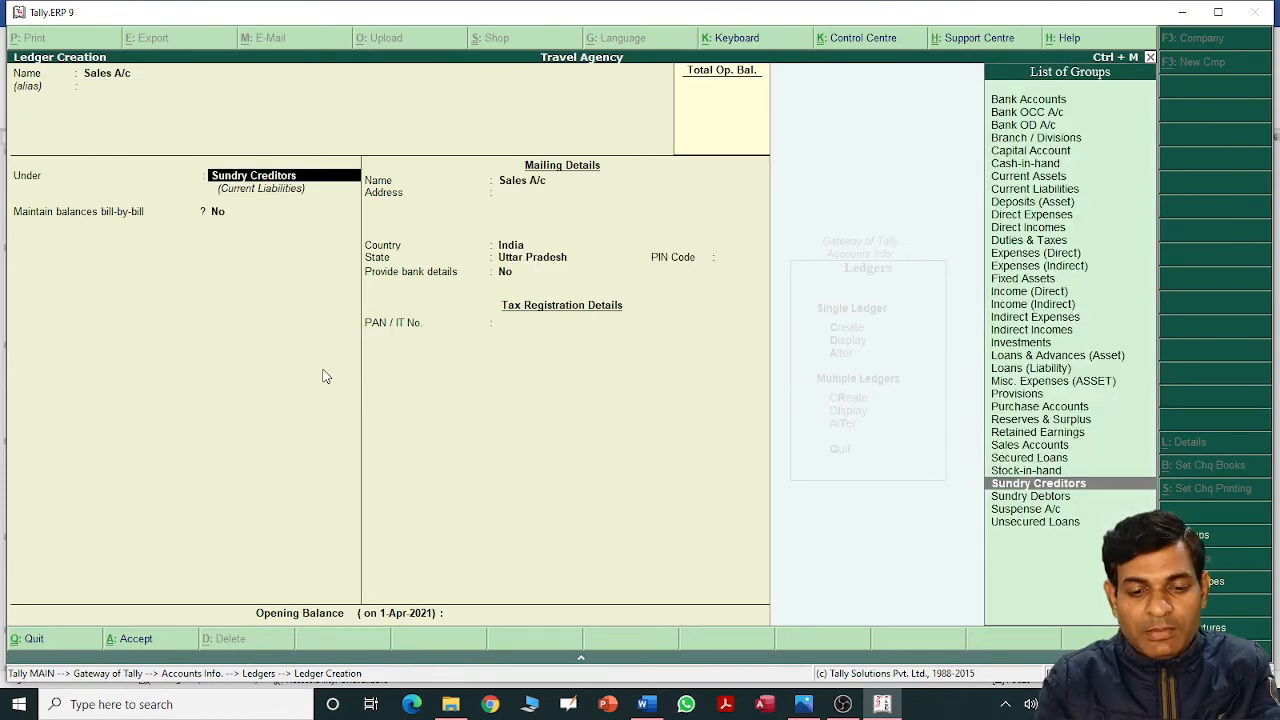
{"action": "key", "text": "alt+Tab"}
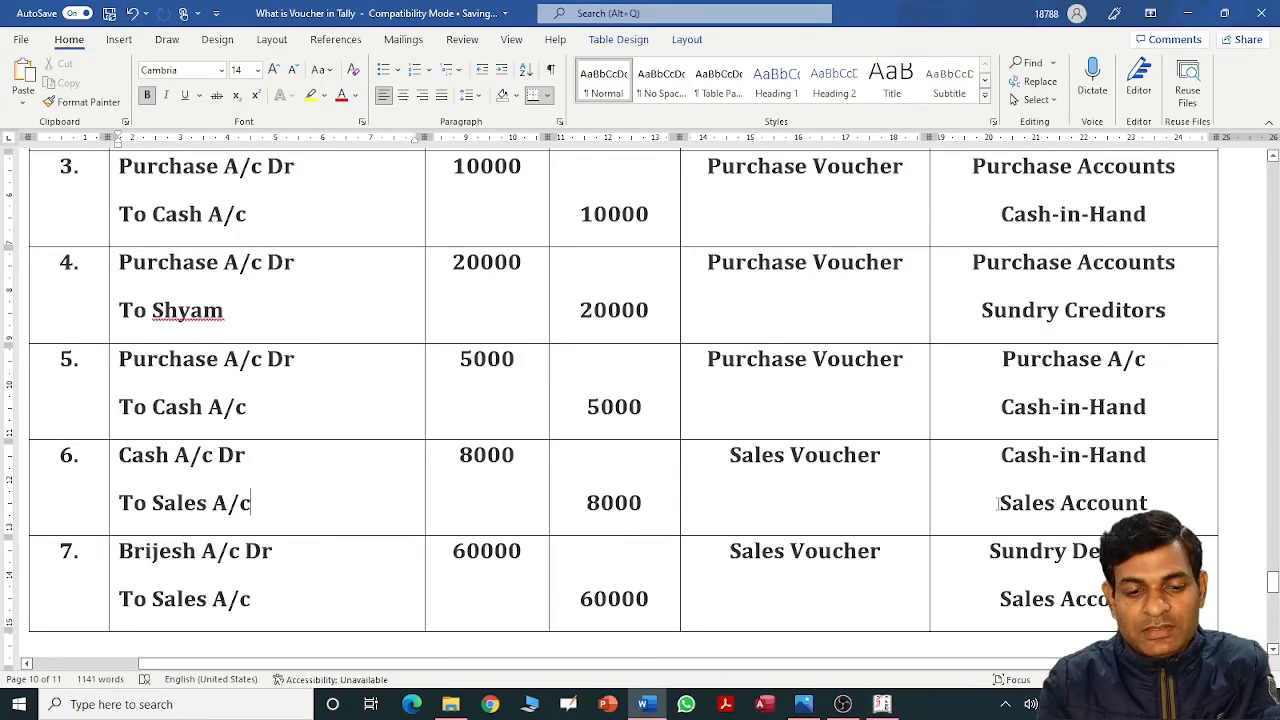
{"action": "key", "text": "alt+Tab"}
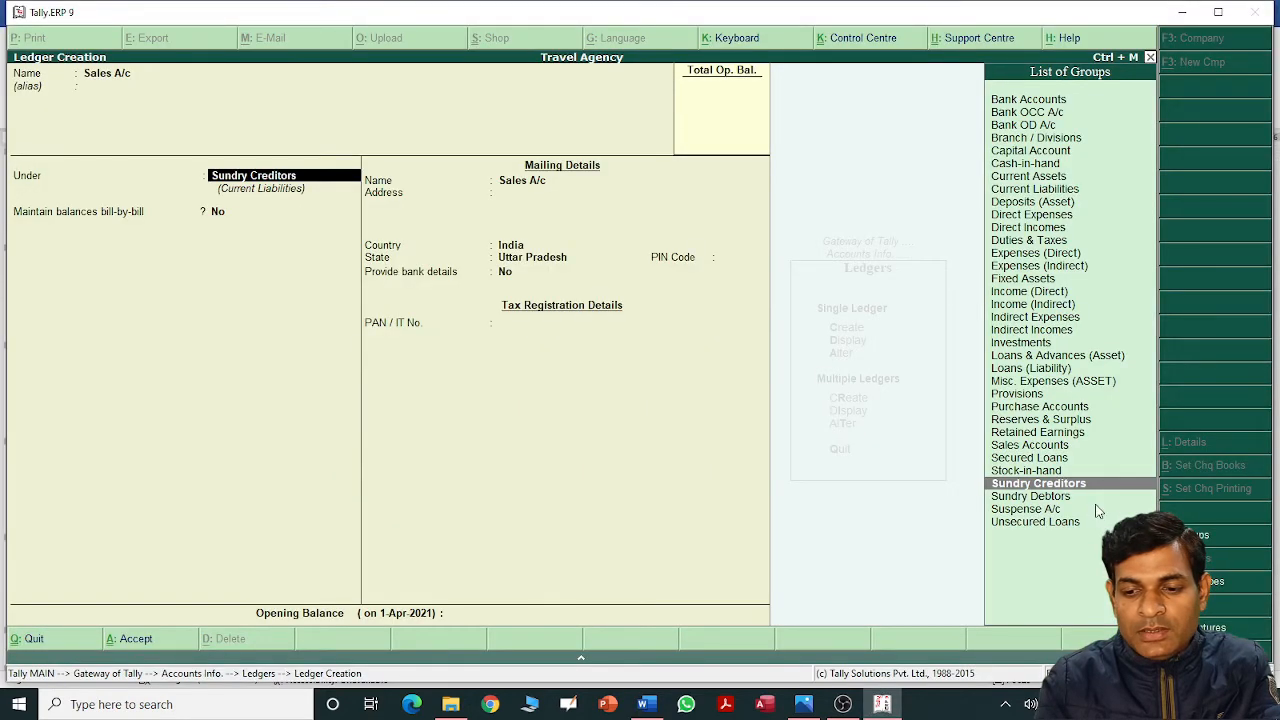
{"action": "type", "text": "sa"}
{"action": "key", "text": "Return"}
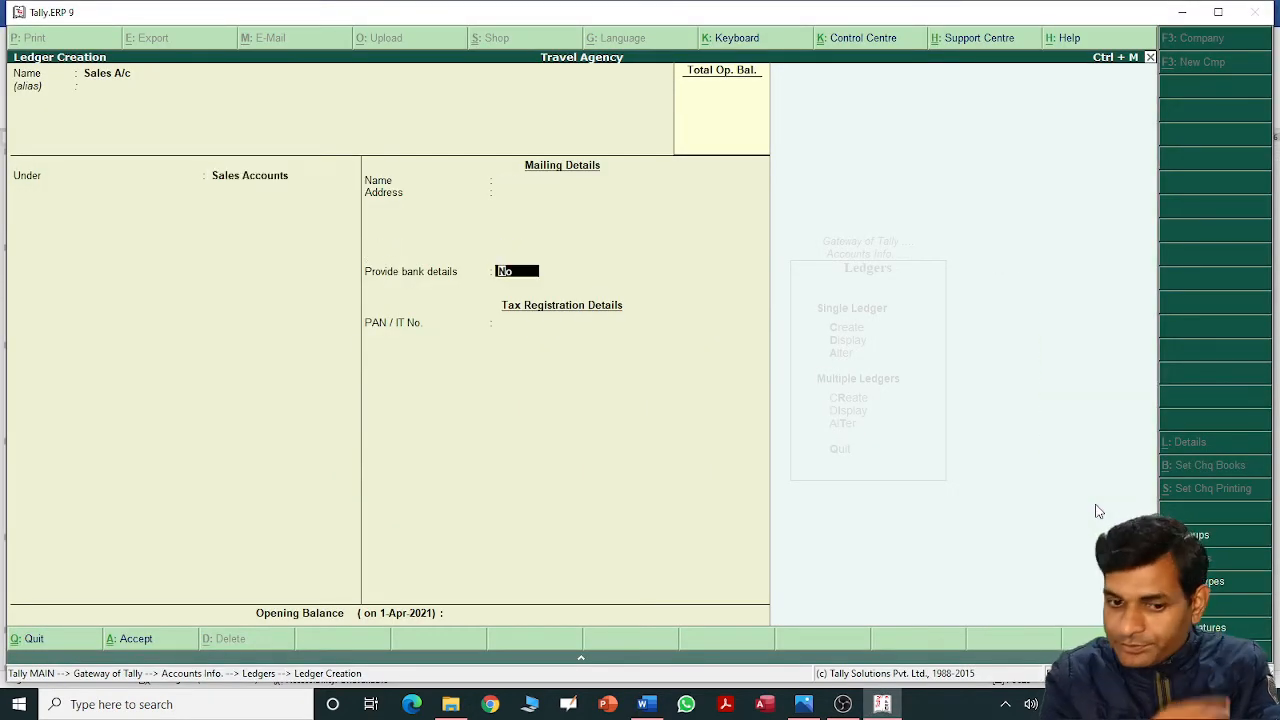
{"action": "key", "text": "Return"}
{"action": "key", "text": "Return"}
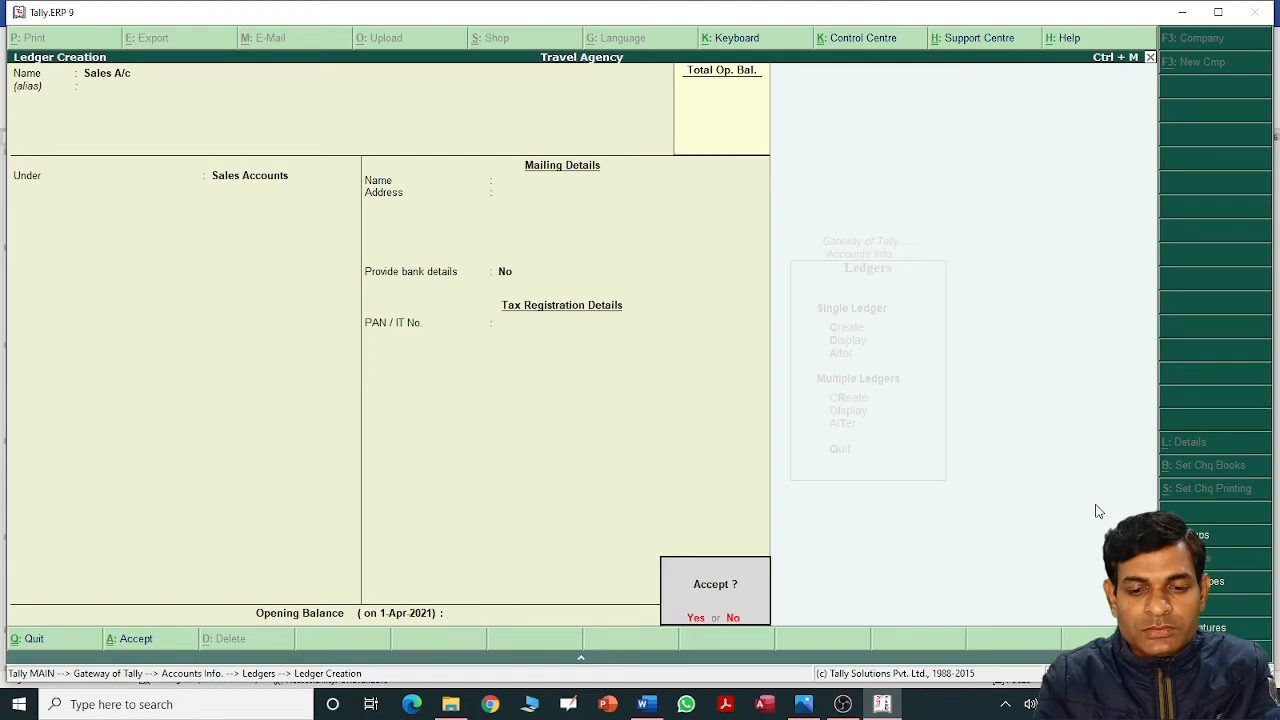
{"action": "key", "text": "Return"}
{"action": "key", "text": "alt+Tab"}
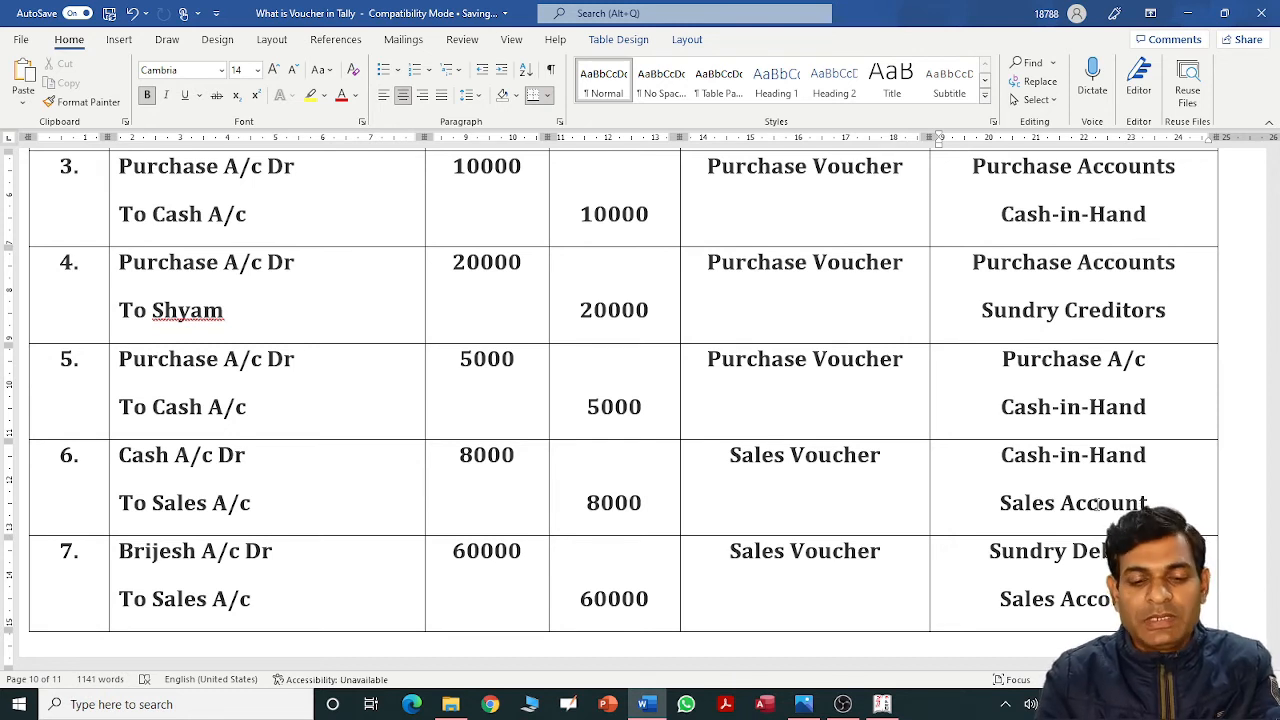
{"action": "key", "text": "alt+Tab"}
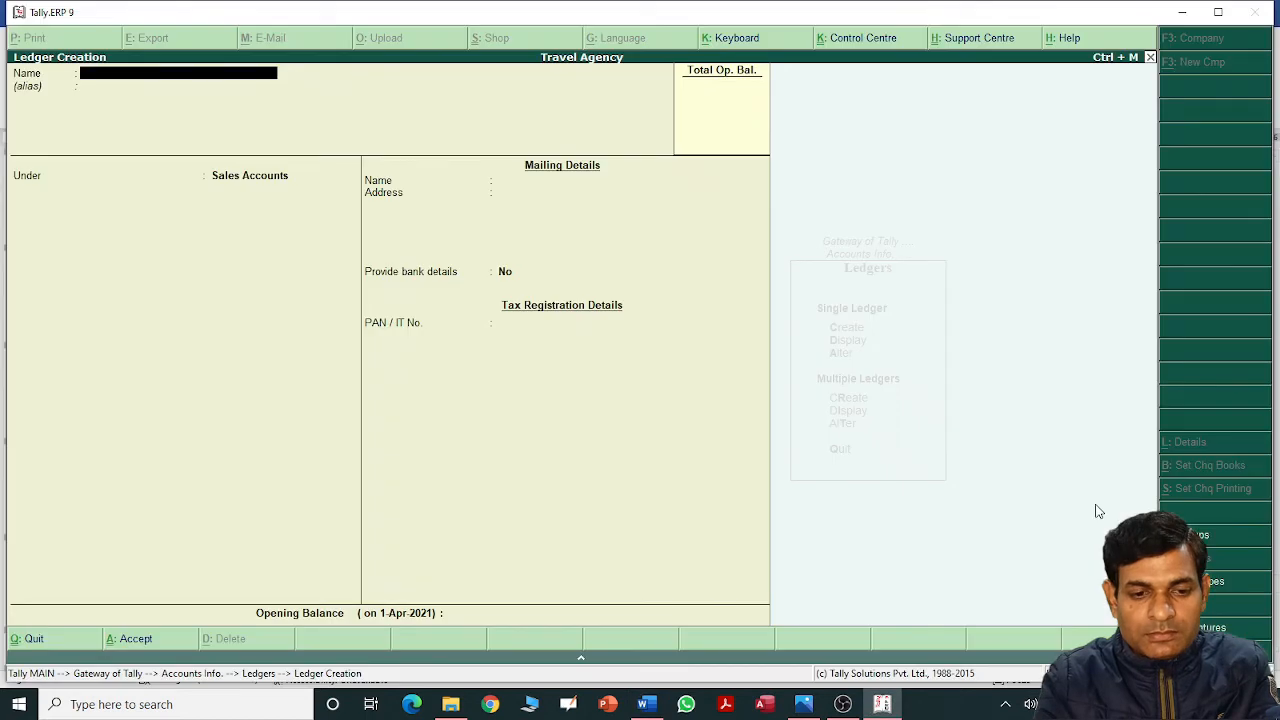
Create the customer's personal ledger under Sundry Debtors with bill-by-bill balances off.
{"action": "type", "text": "Br"}
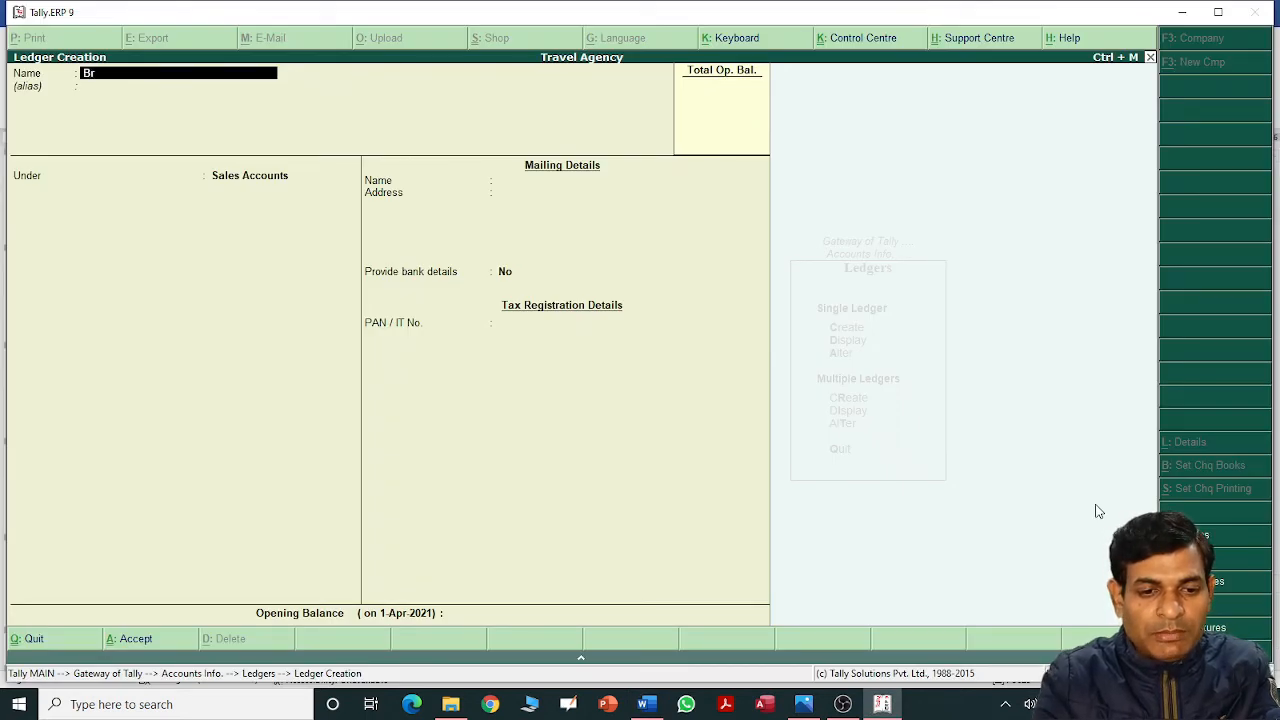
{"action": "type", "text": "je"}
{"action": "key", "text": "BackSpace"}
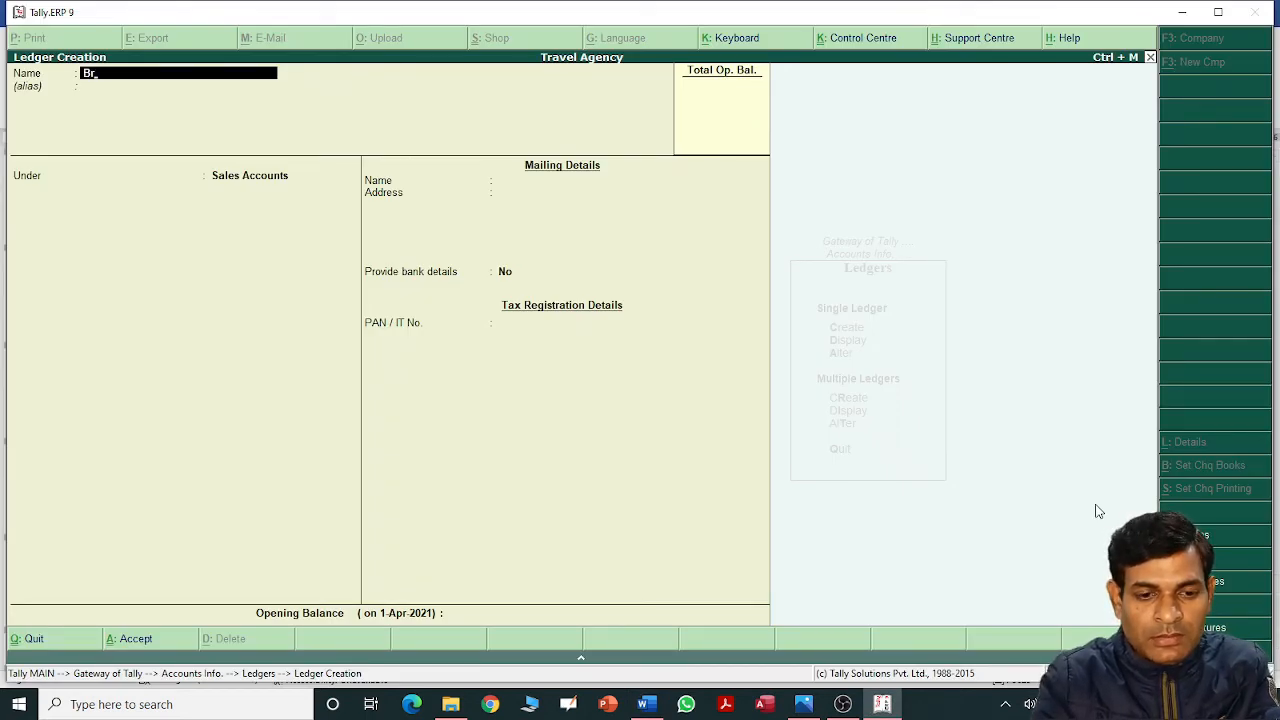
{"action": "type", "text": "ijesh"}
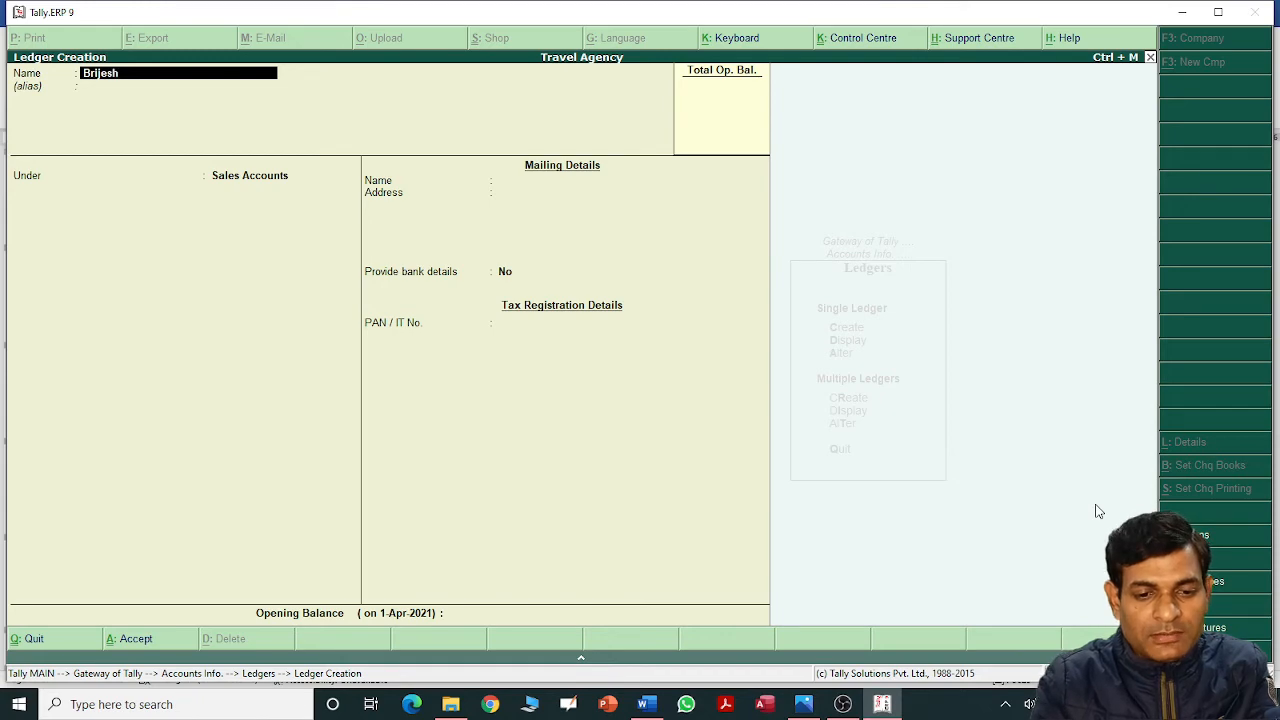
{"action": "key", "text": "Return"}
{"action": "key", "text": "Return"}
{"action": "type", "text": "Sun"}
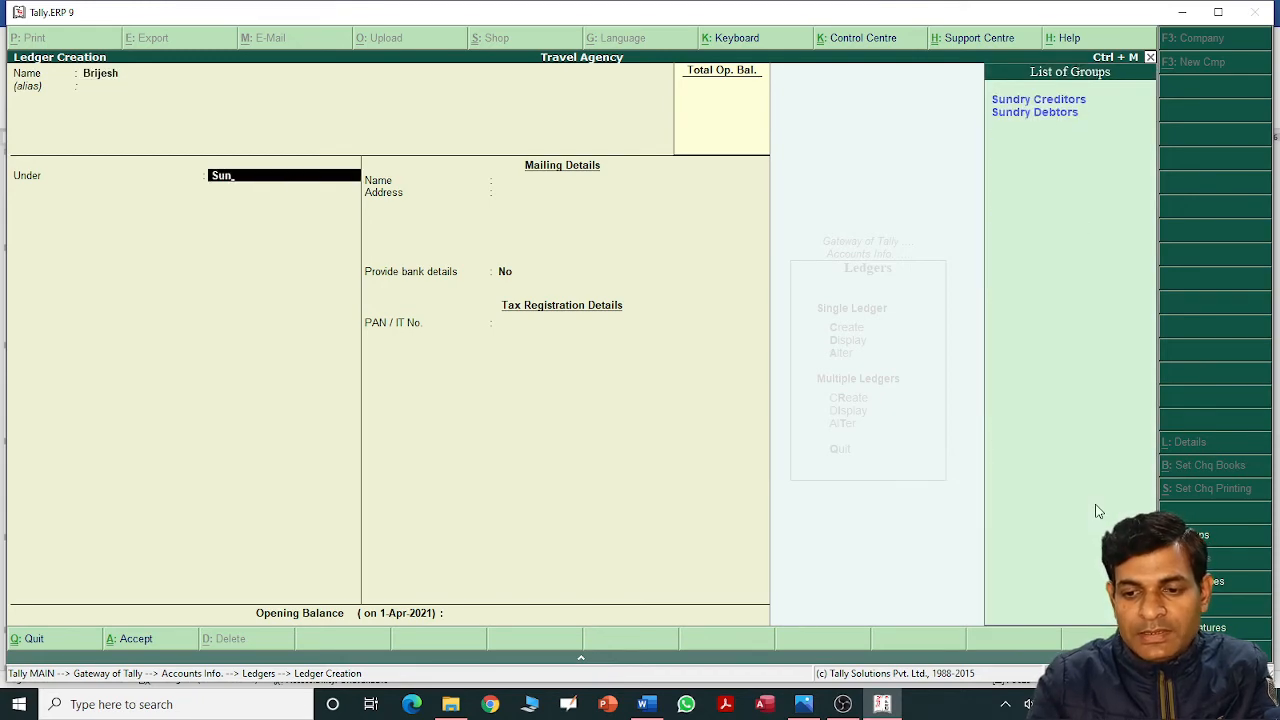
{"action": "key", "text": "Down"}
{"action": "key", "text": "Return"}
{"action": "key", "text": "Return"}
{"action": "key", "text": "Return"}
{"action": "key", "text": "Return"}
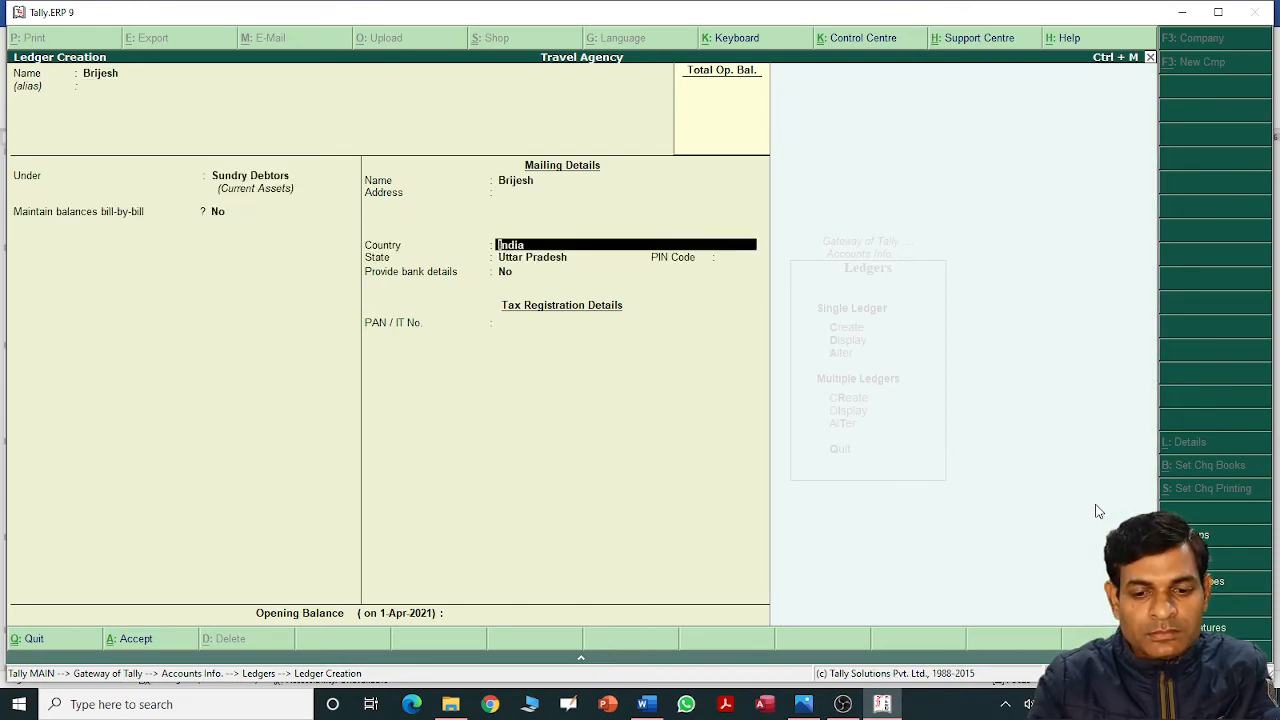
{"action": "key", "text": "Return"}
{"action": "key", "text": "Return"}
{"action": "key", "text": "Return"}
{"action": "key", "text": "Return"}
{"action": "key", "text": "Return"}
{"action": "key", "text": "Return"}
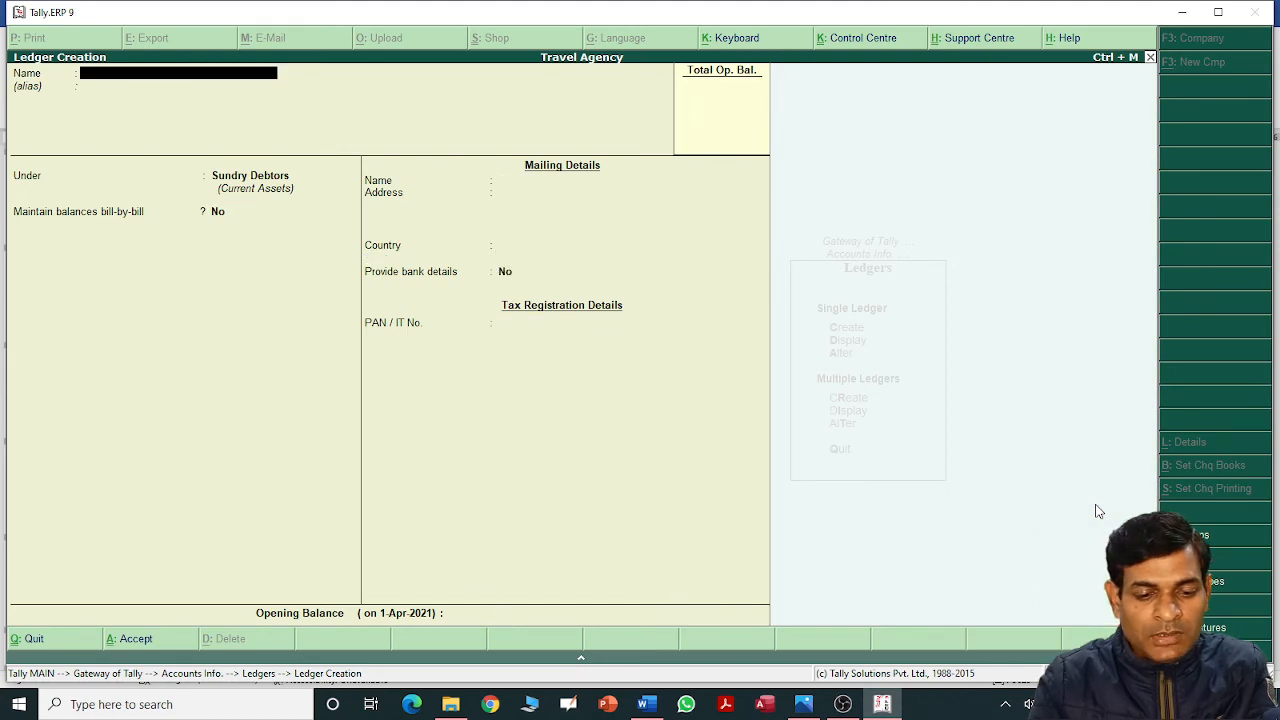
Scroll the Word voucher table down to rows 8–11.
{"action": "key", "text": "alt+Tab"}
{"action": "scroll", "coordinate": [1097, 505], "scroll_direction": "down", "scroll_amount": 8}
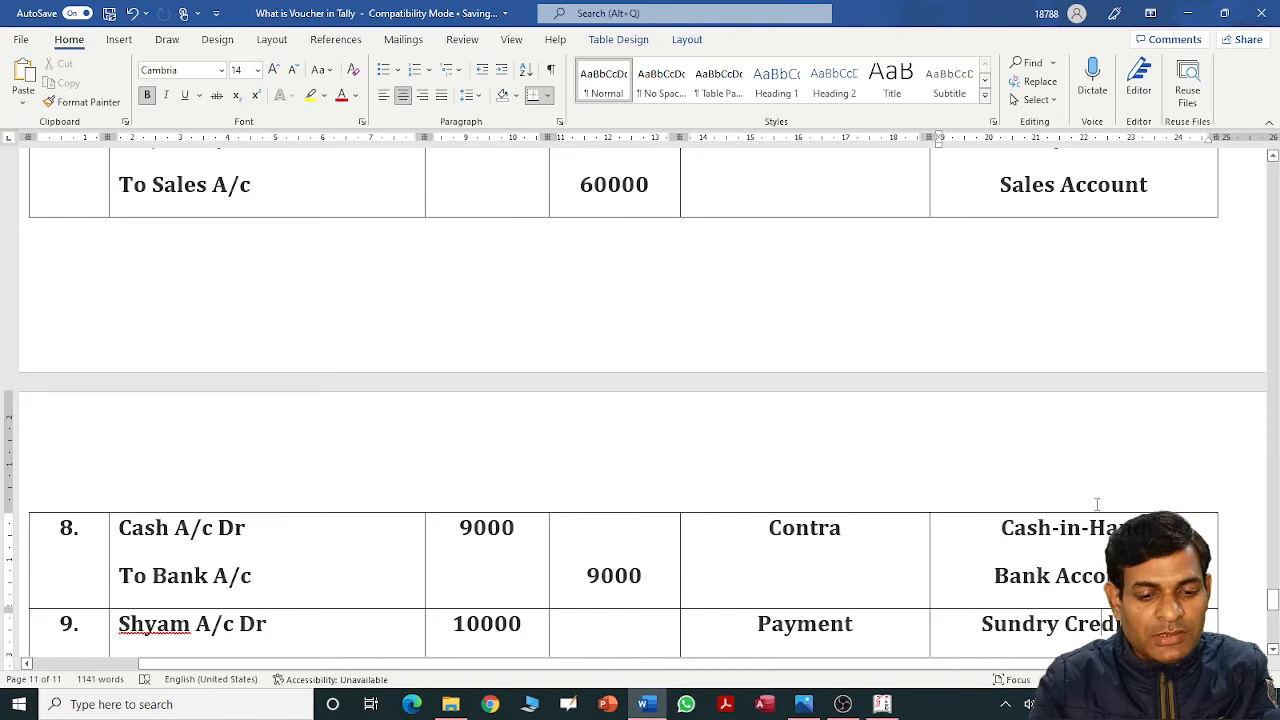
{"action": "scroll", "coordinate": [1097, 505], "scroll_direction": "down", "scroll_amount": 1}
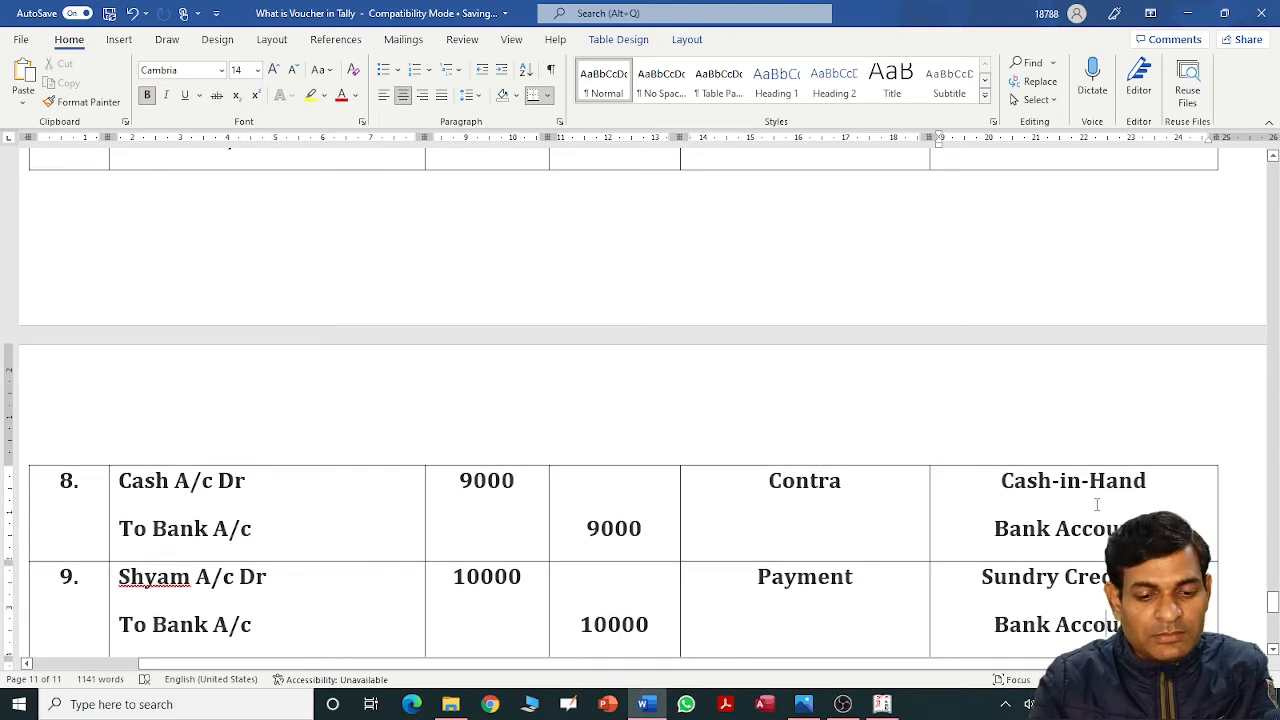
{"action": "scroll", "coordinate": [1097, 505], "scroll_direction": "down", "scroll_amount": 1}
{"action": "scroll", "coordinate": [1097, 505], "scroll_direction": "down", "scroll_amount": 2}
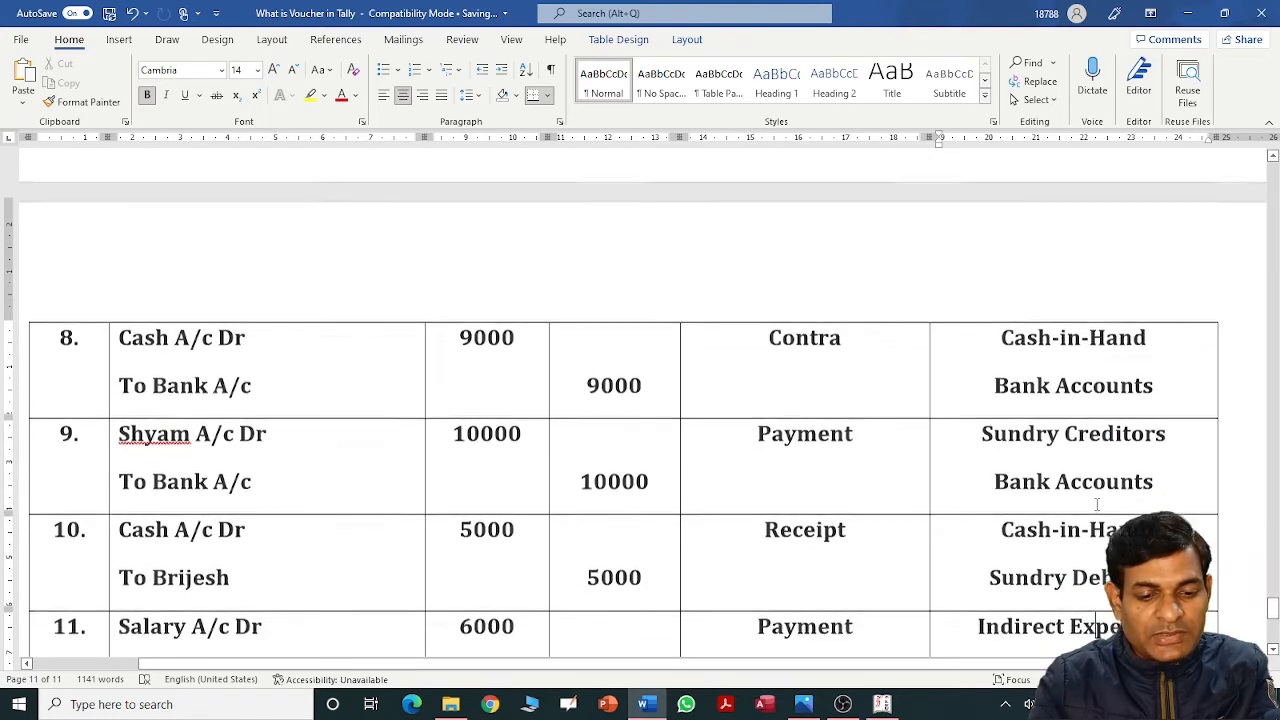
Create the Salary A/c ledger under Indirect Expenses and save it.
{"action": "key", "text": "alt+Tab"}
{"action": "type", "text": "Sa"}
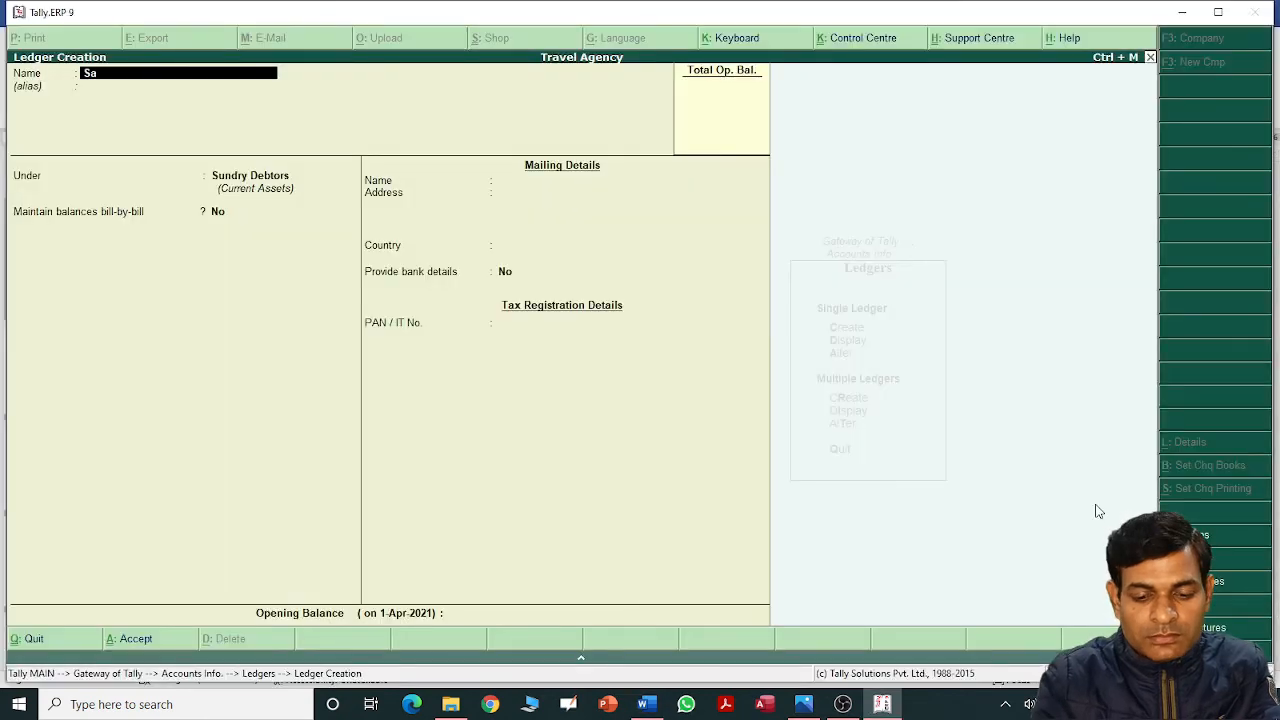
{"action": "type", "text": "lary A/c"}
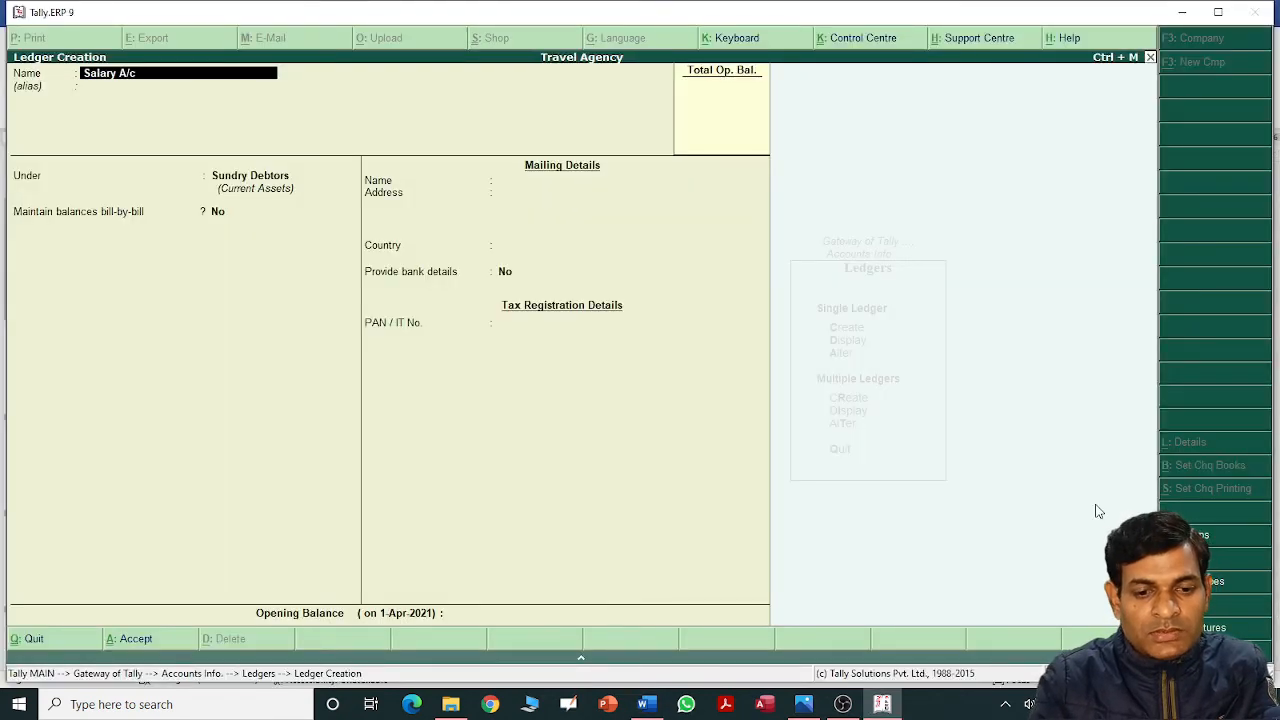
{"action": "key", "text": "Return"}
{"action": "key", "text": "Return"}
{"action": "type", "text": "In"}
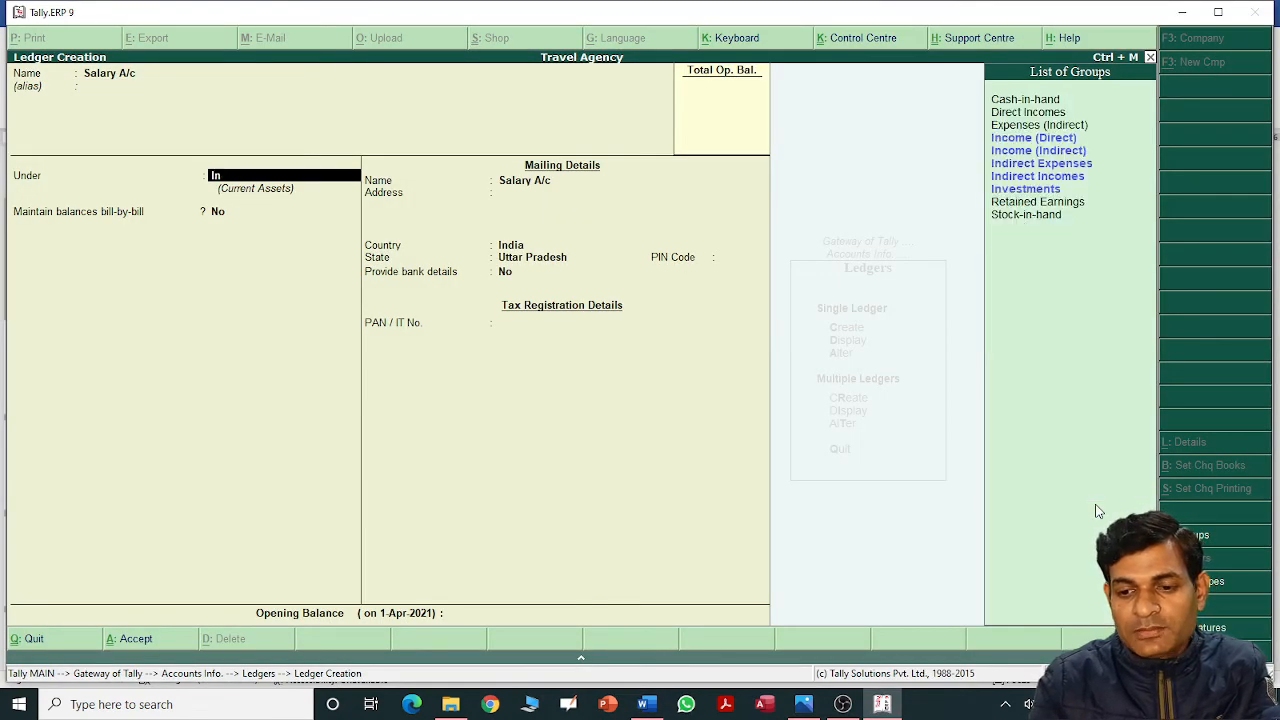
{"action": "key", "text": "Down"}
{"action": "key", "text": "Down"}
{"action": "key", "text": "Return"}
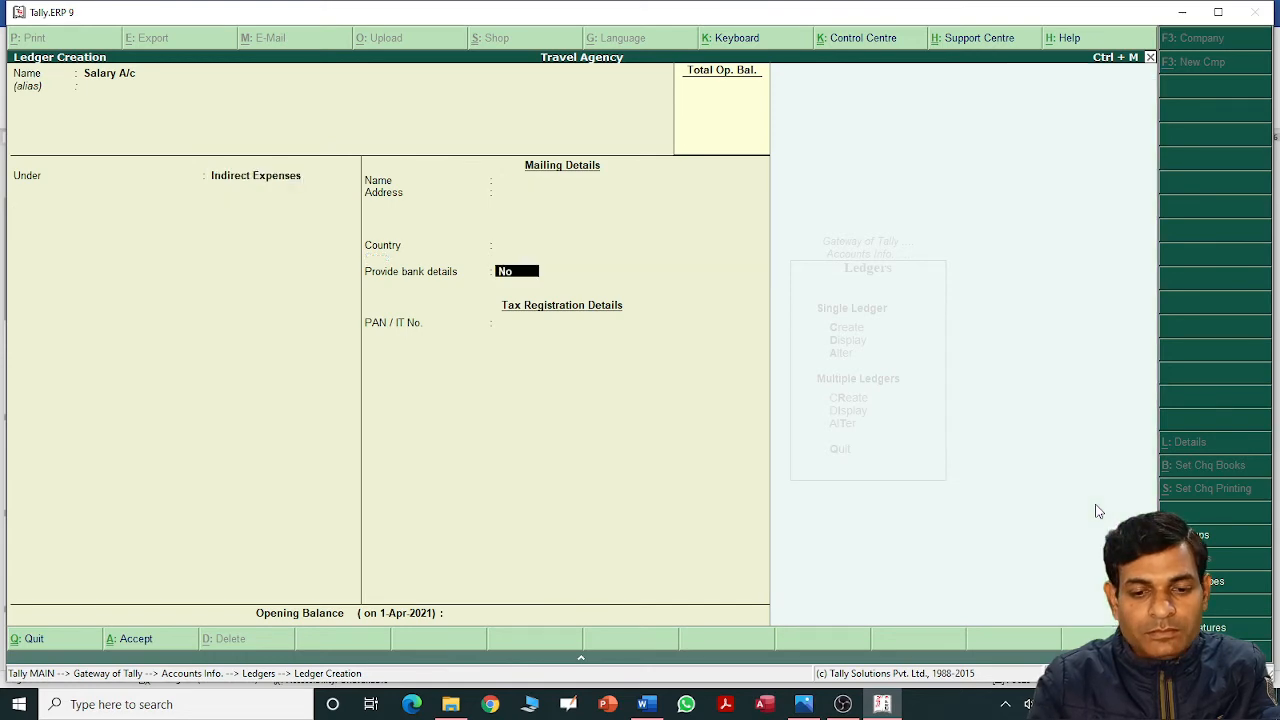
{"action": "key", "text": "ctrl+a"}
{"action": "key", "text": "alt+Tab"}
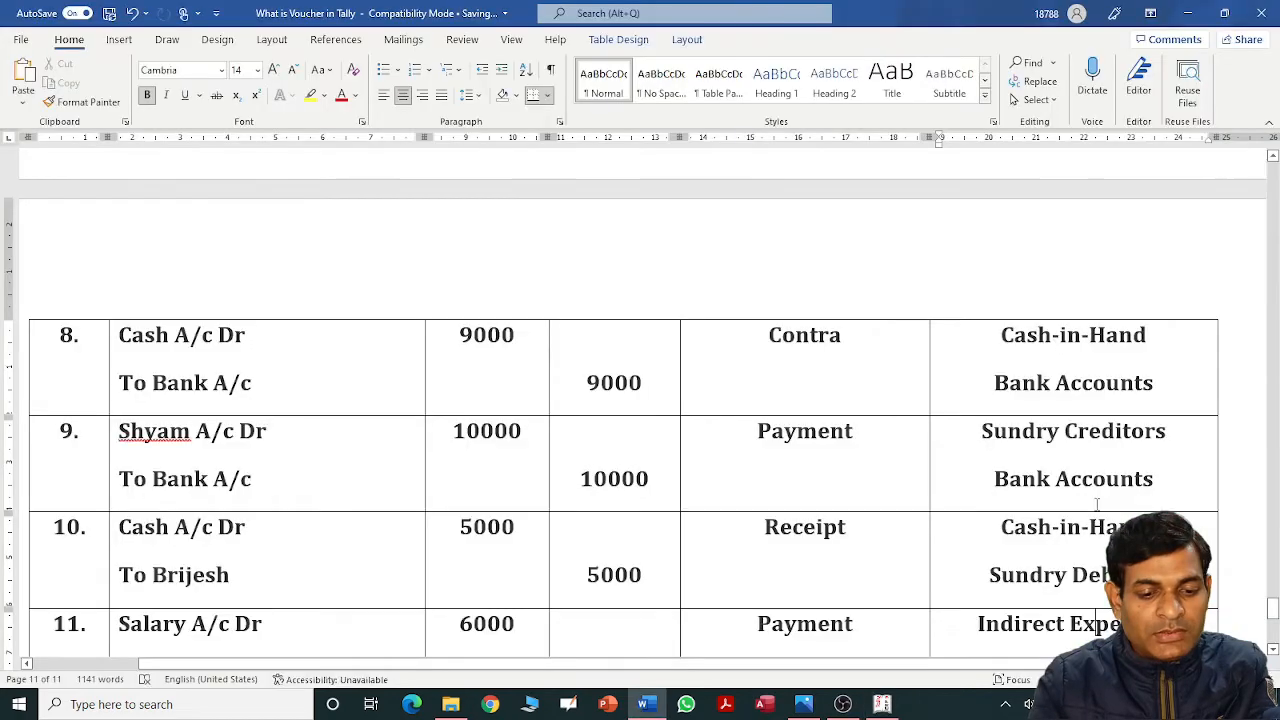
{"action": "key", "text": "Down"}
{"action": "key", "text": "Down"}
{"action": "key", "text": "Down"}
{"action": "key", "text": "Down"}
{"action": "key", "text": "Down"}
{"action": "key", "text": "Down"}
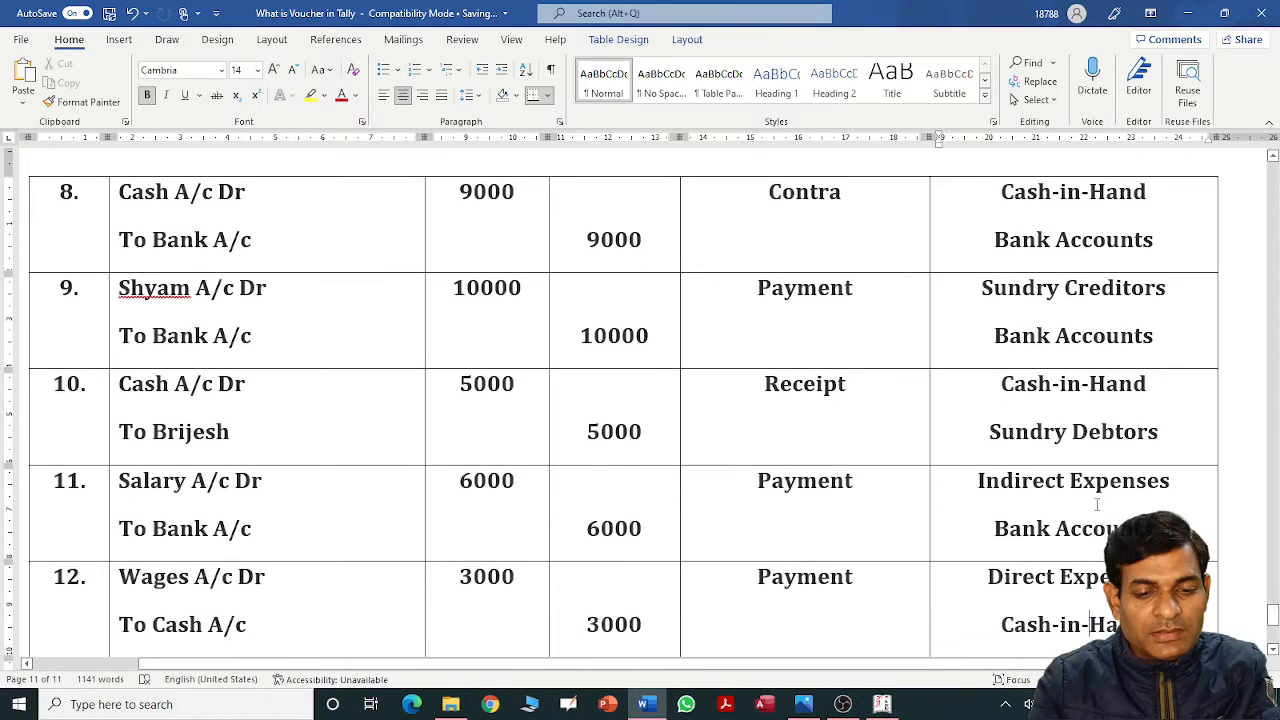
Create the Wages A/c ledger under Direct Expenses and save it.
{"action": "key", "text": "alt+Tab"}
{"action": "type", "text": "Wa"}
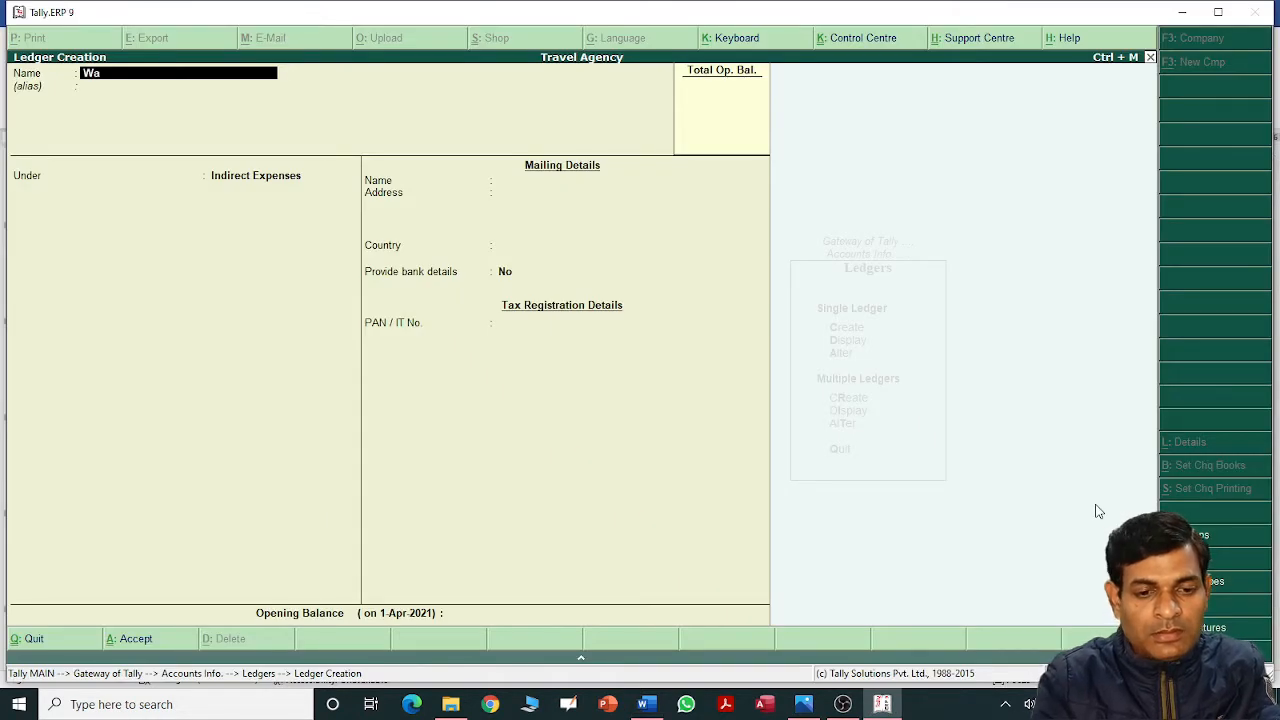
{"action": "type", "text": "ges A/c"}
{"action": "key", "text": "Return"}
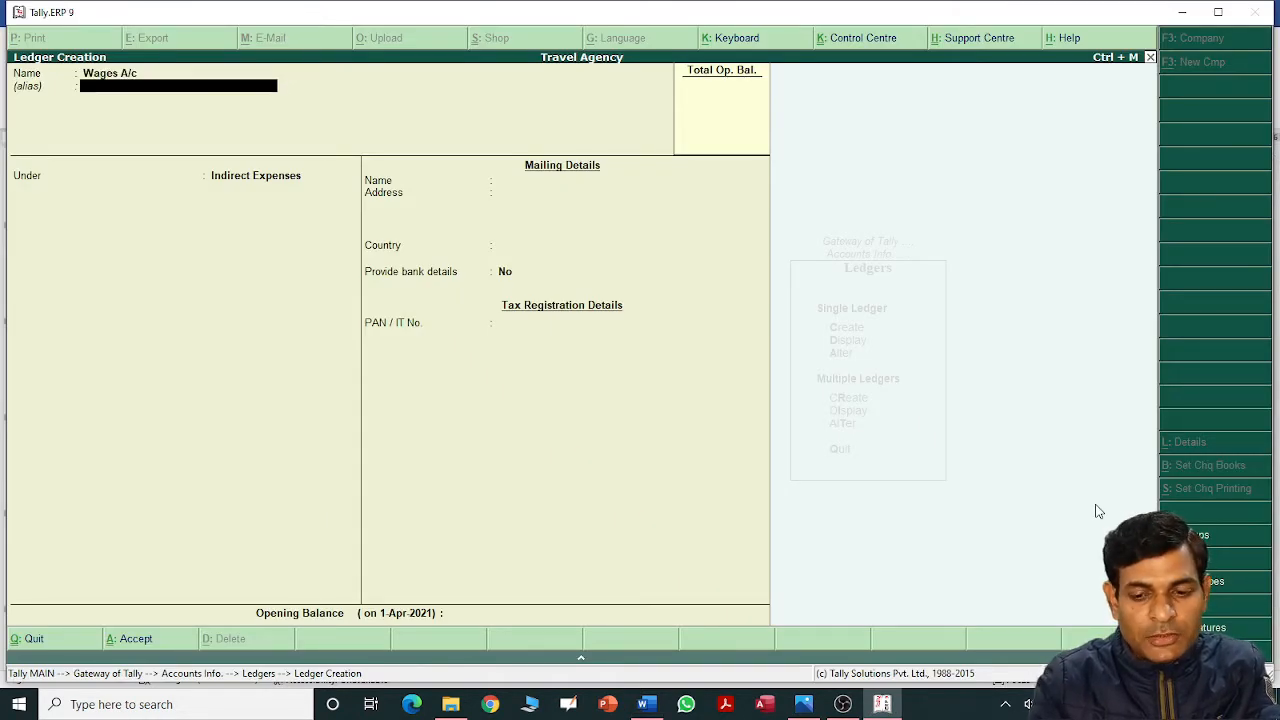
{"action": "key", "text": "Return"}
{"action": "type", "text": "D"}
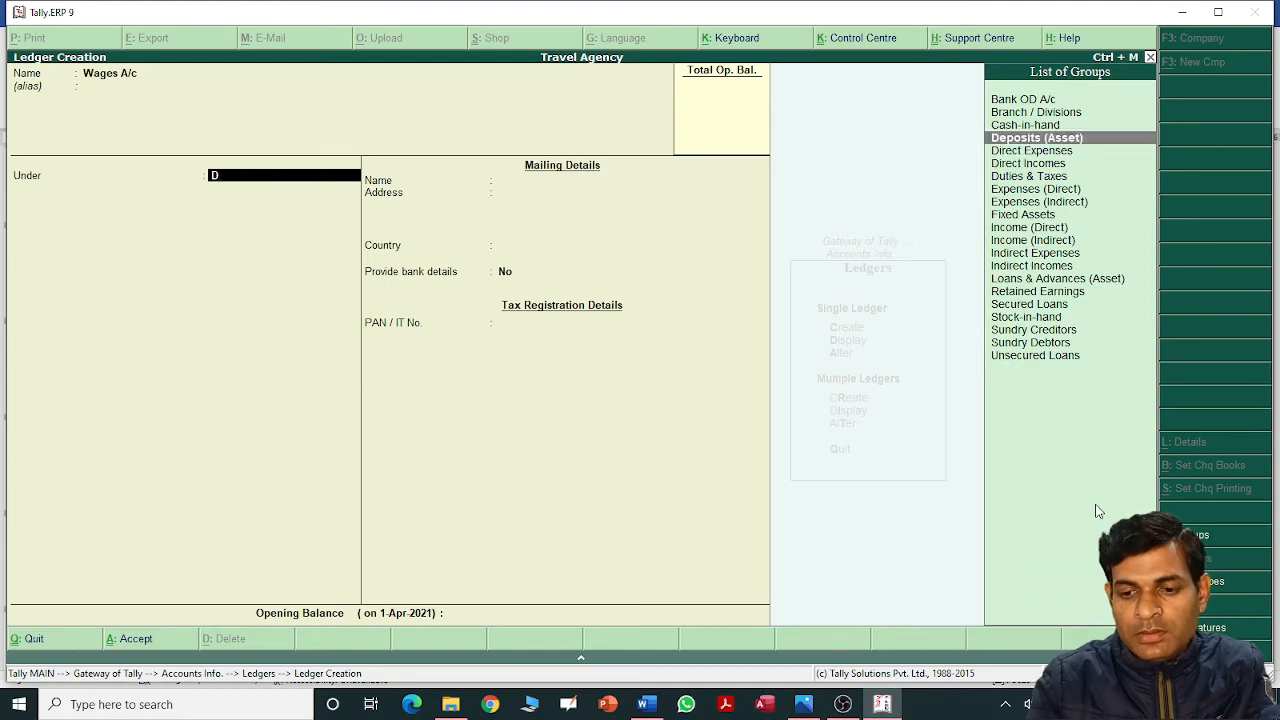
{"action": "key", "text": "Down"}
{"action": "key", "text": "Return"}
{"action": "key", "text": "Return"}
{"action": "key", "text": "Return"}
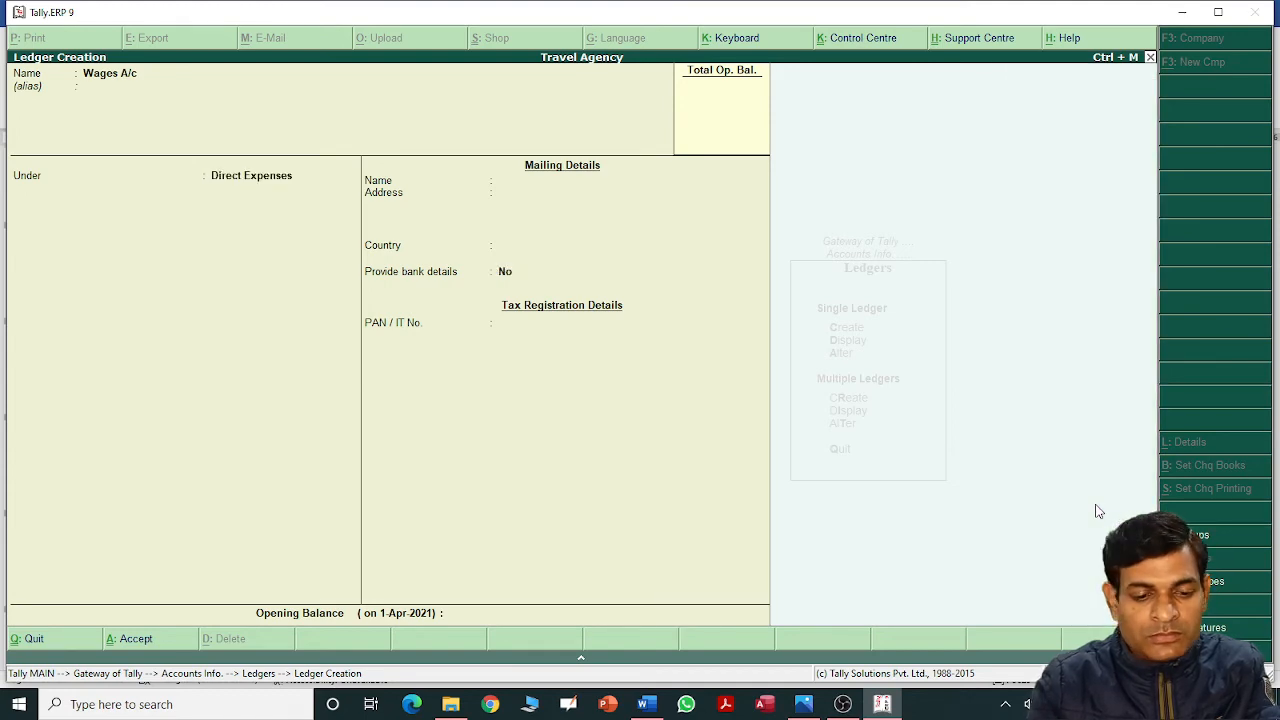
{"action": "key", "text": "alt+Tab"}
{"action": "key", "text": "ctrl+End"}
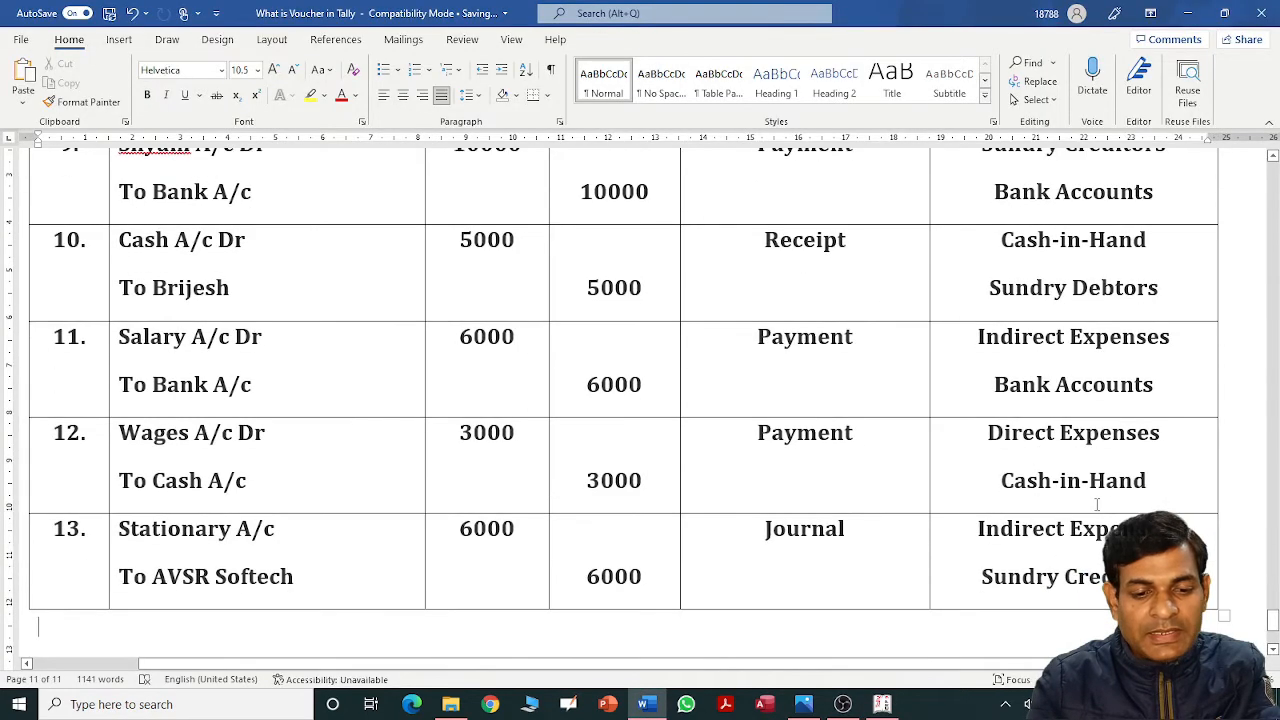
Create the Stationary Expenses ledger under Indirect Expenses and save it.
{"action": "key", "text": "alt+Tab"}
{"action": "type", "text": "Stat"}
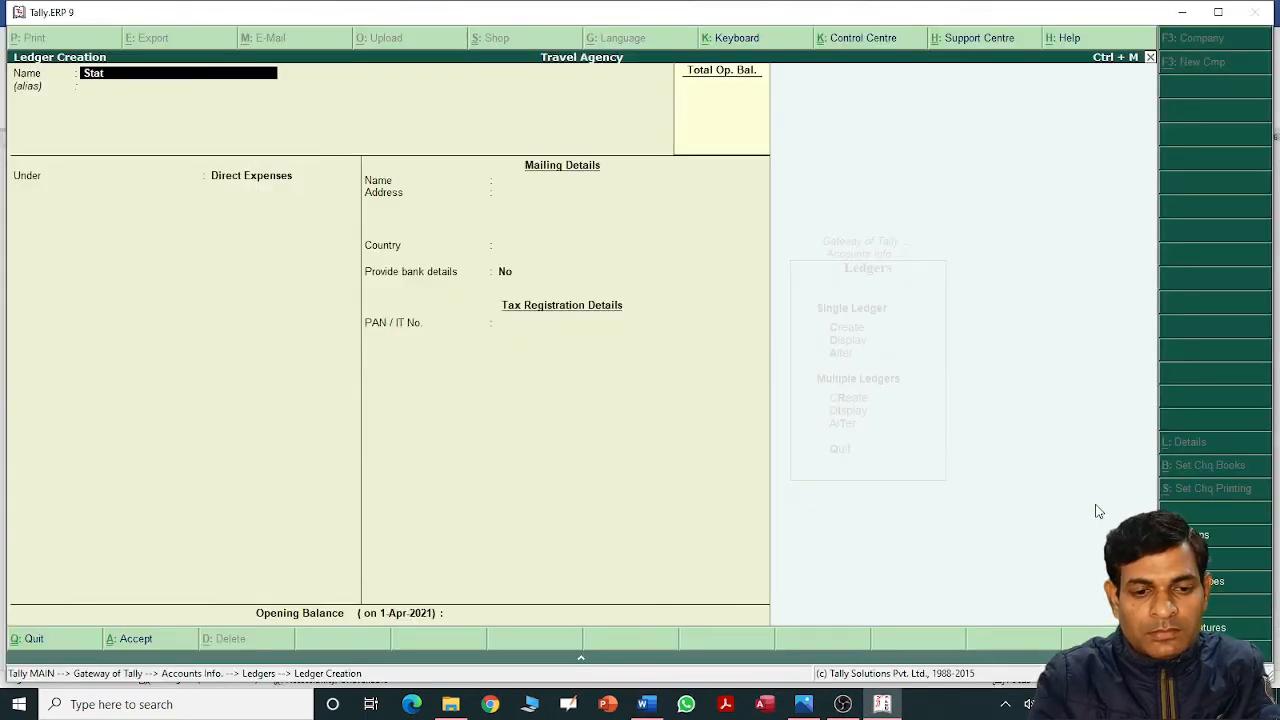
{"action": "type", "text": "ionary"}
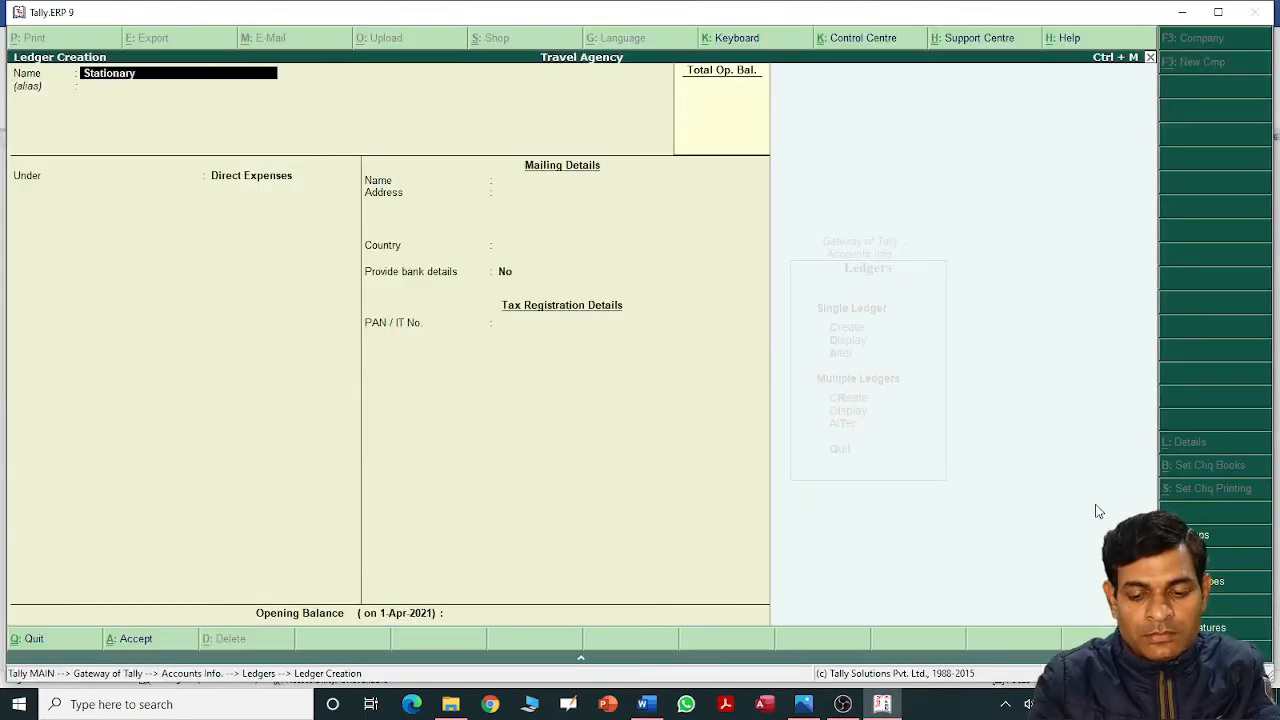
{"action": "type", "text": " Expenses"}
{"action": "key", "text": "Return"}
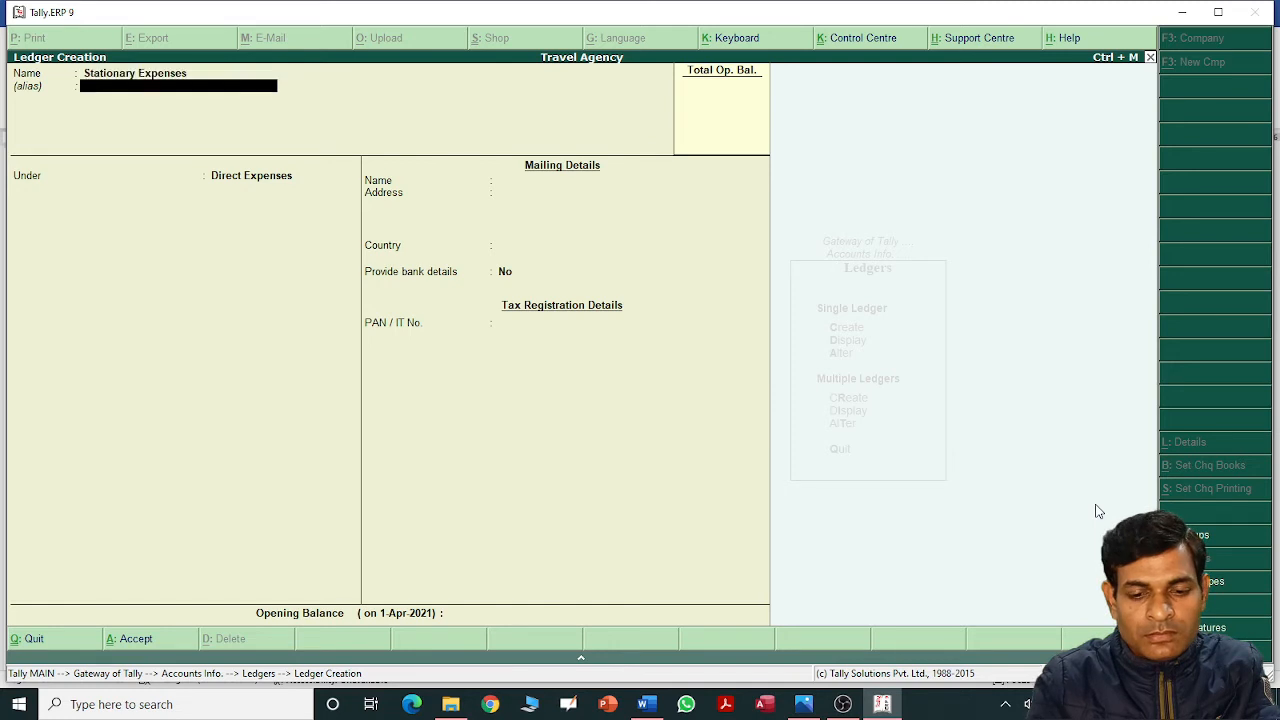
{"action": "key", "text": "Return"}
{"action": "type", "text": "In"}
{"action": "key", "text": "Down"}
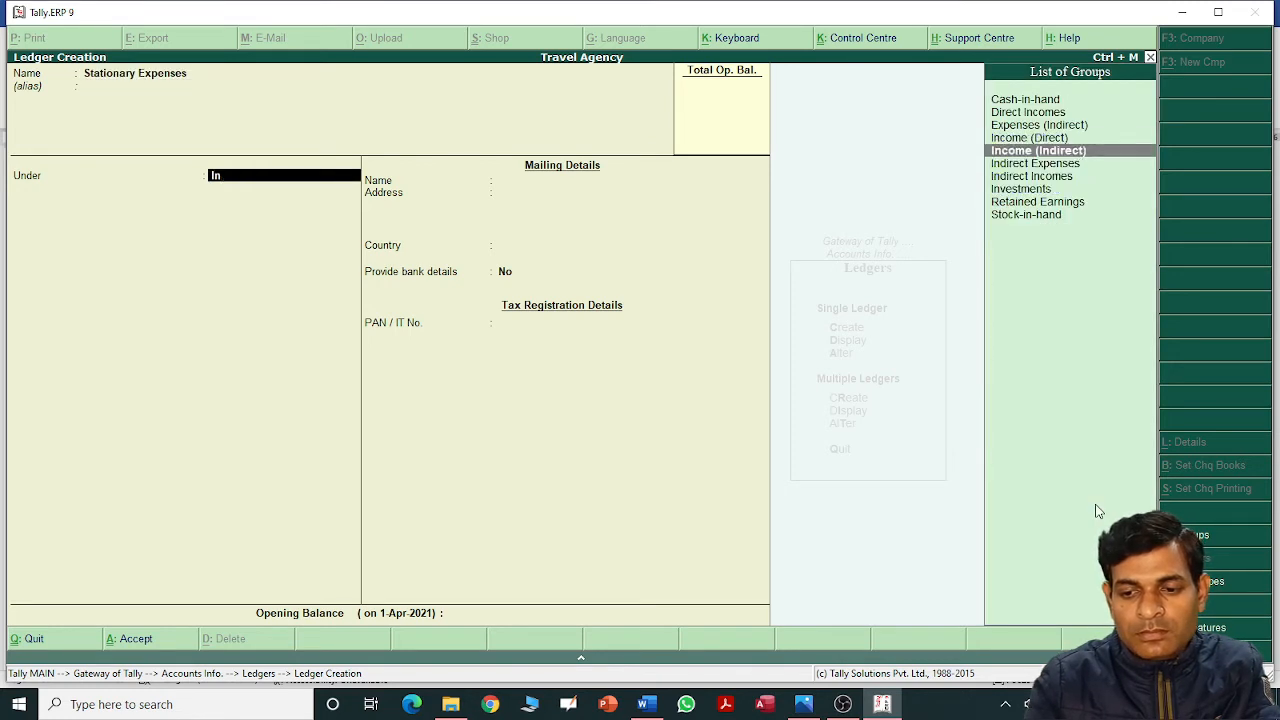
{"action": "key", "text": "Down"}
{"action": "key", "text": "Return"}
{"action": "key", "text": "Return"}
{"action": "key", "text": "Return"}
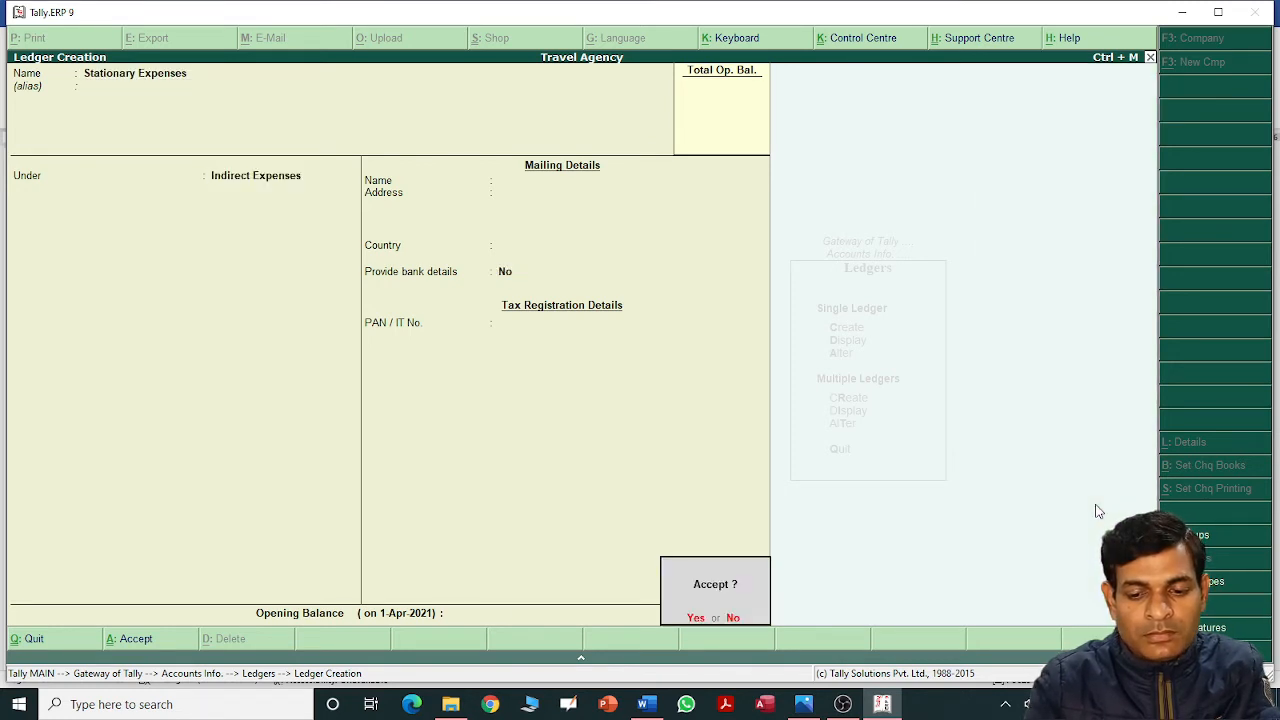
{"action": "key", "text": "n"}
Scroll through the Word transaction table to check the remaining ledgers.
{"action": "key", "text": "alt+Tab"}
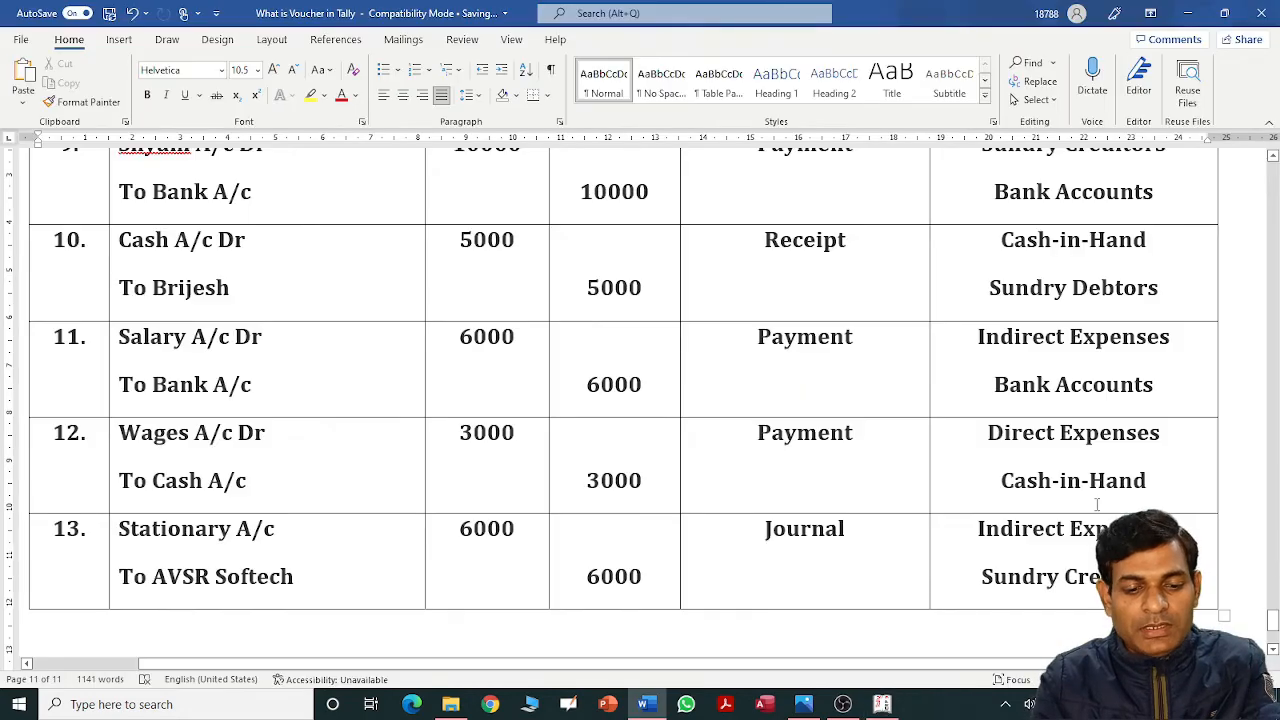
{"action": "scroll", "coordinate": [1097, 507], "scroll_direction": "down", "scroll_amount": 1}
{"action": "left_click", "coordinate": [1097, 507]}
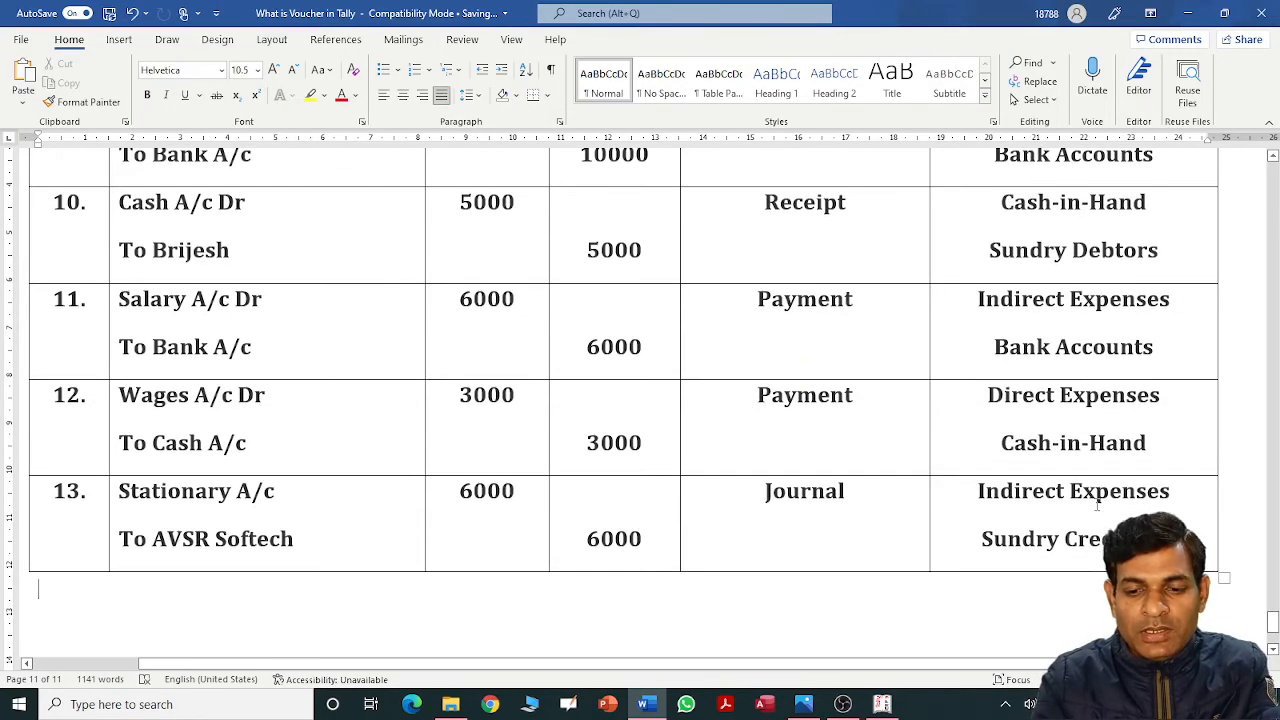
{"action": "scroll", "coordinate": [1097, 507], "scroll_direction": "up", "scroll_amount": 10}
{"action": "scroll", "coordinate": [1097, 507], "scroll_direction": "up", "scroll_amount": 3}
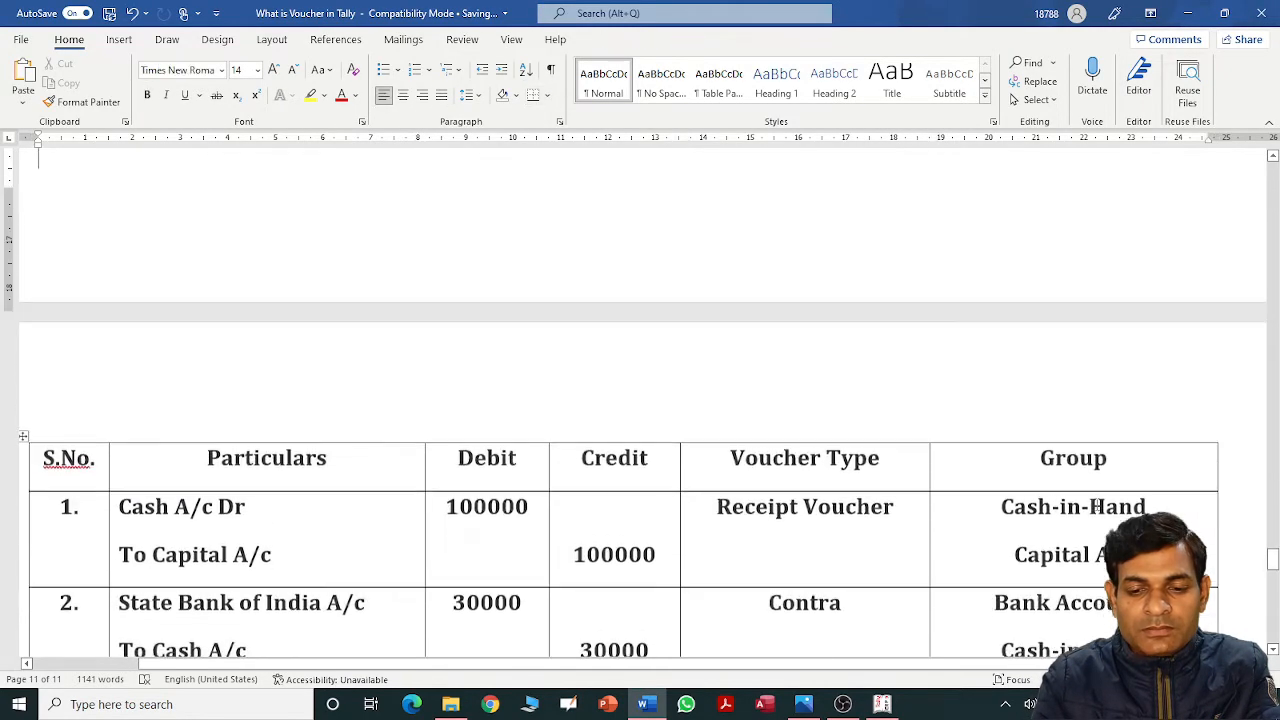
Quit Ledger Creation and return to the Ledgers menu.
{"action": "key", "text": "alt+Tab"}
{"action": "key", "text": "Escape"}
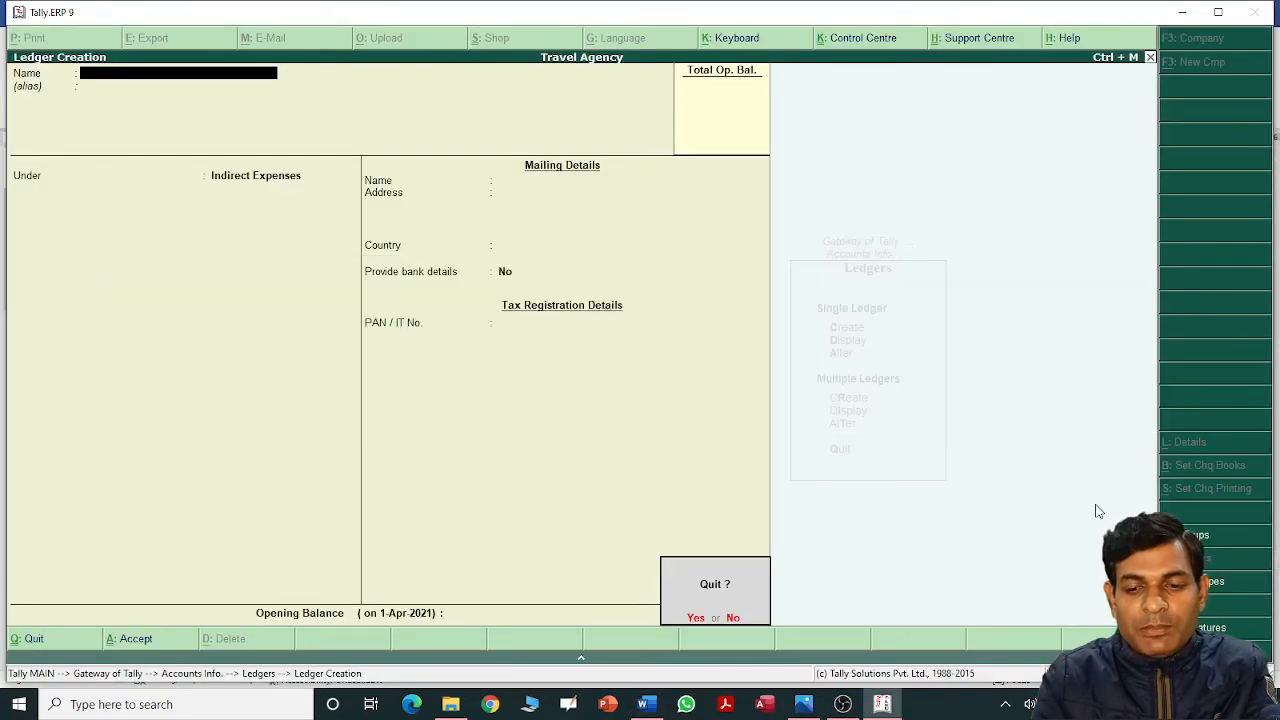
{"action": "key", "text": "Return"}
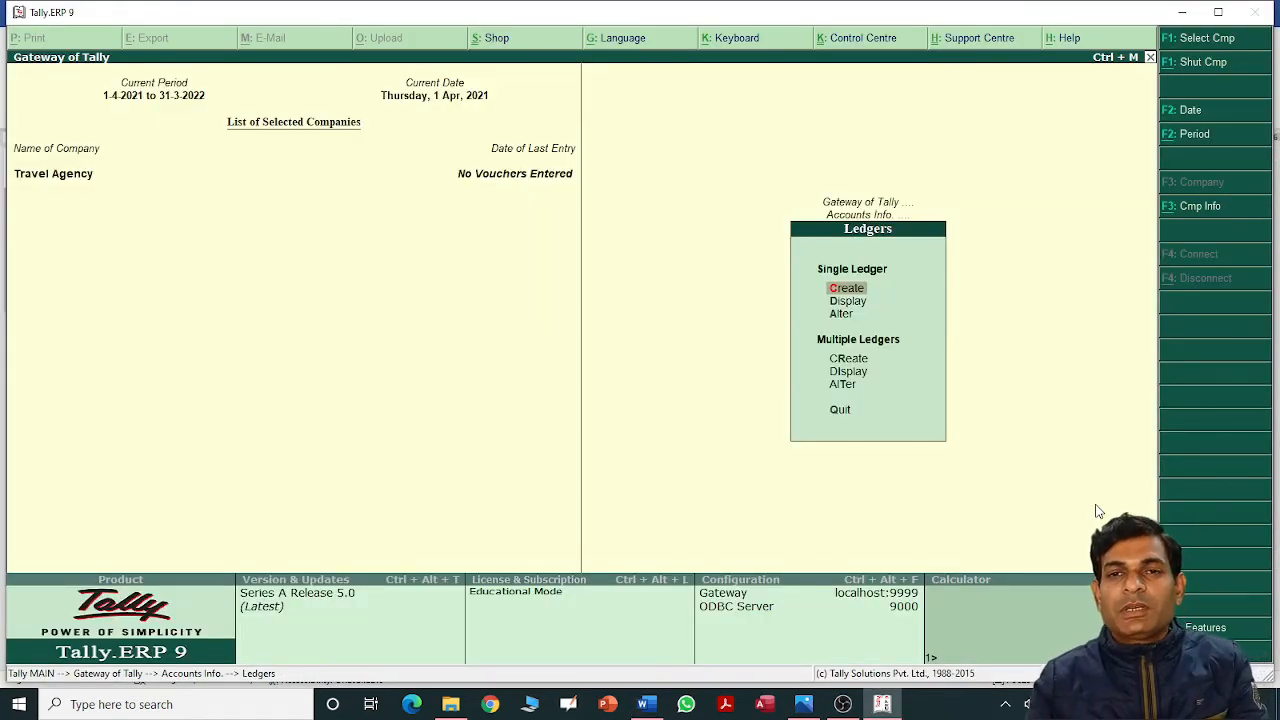
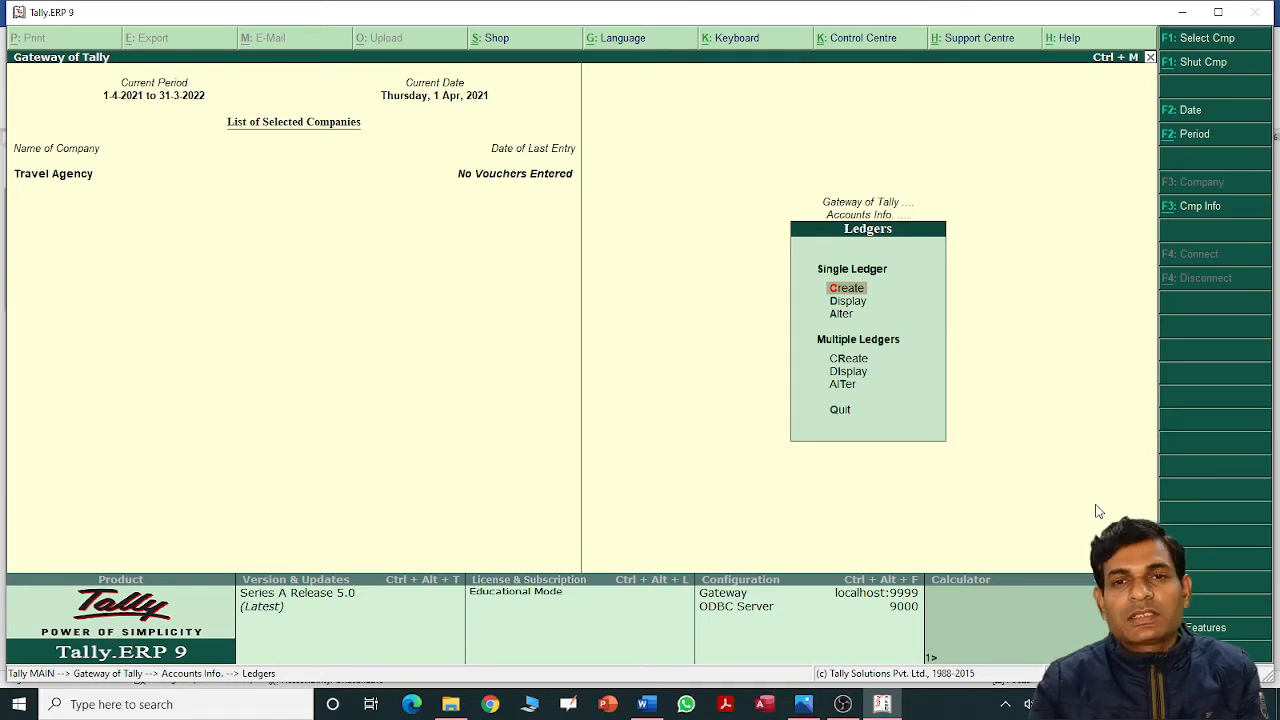
Leave the Ledgers menu and open Accounting Vouchers on blank Payment voucher No. 1.
{"action": "key", "text": "Escape"}
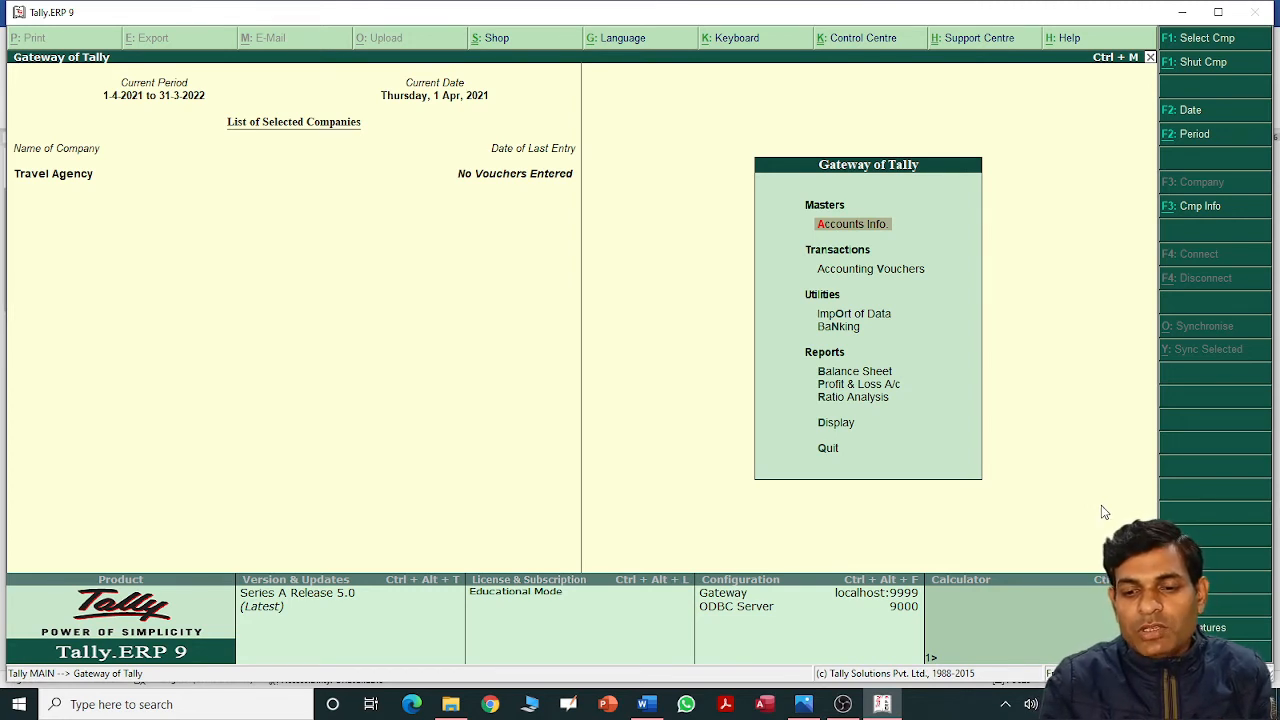
{"action": "left_click", "coordinate": [885, 271]}
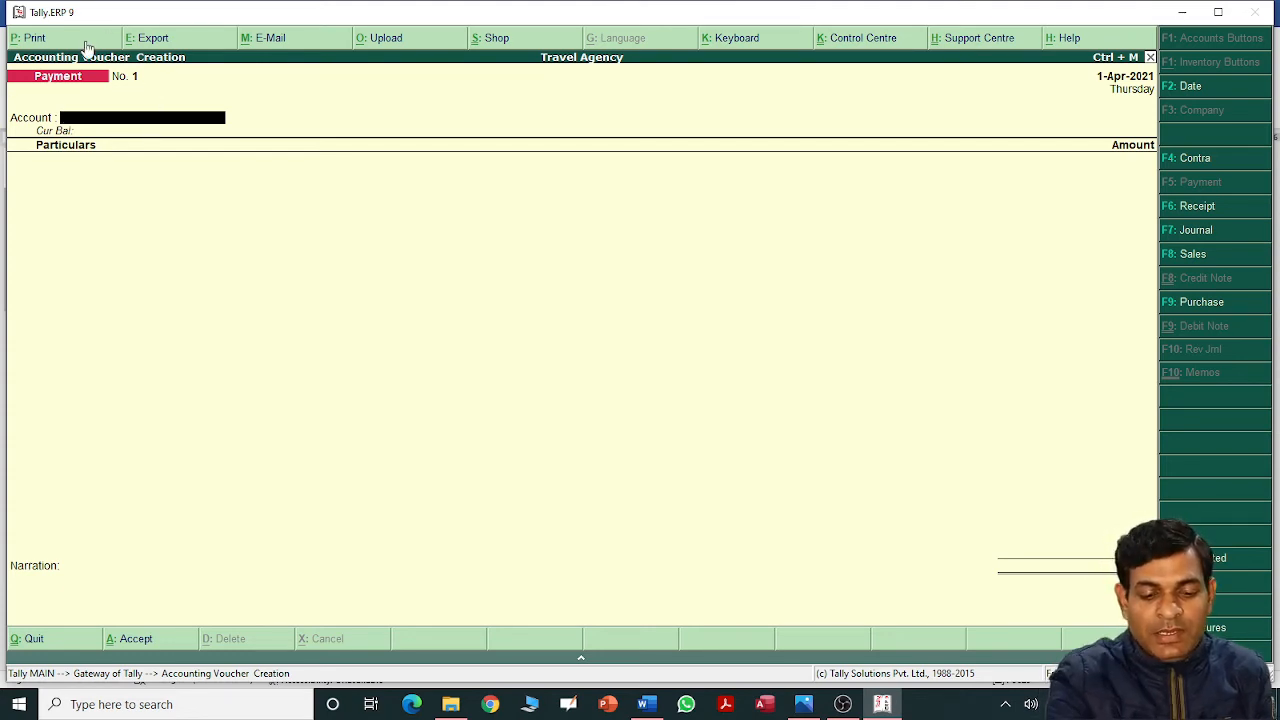
Cancel the voucher date change to keep 1-Apr-2021, then bring up the Word voucher table.
{"action": "key", "text": "F2"}
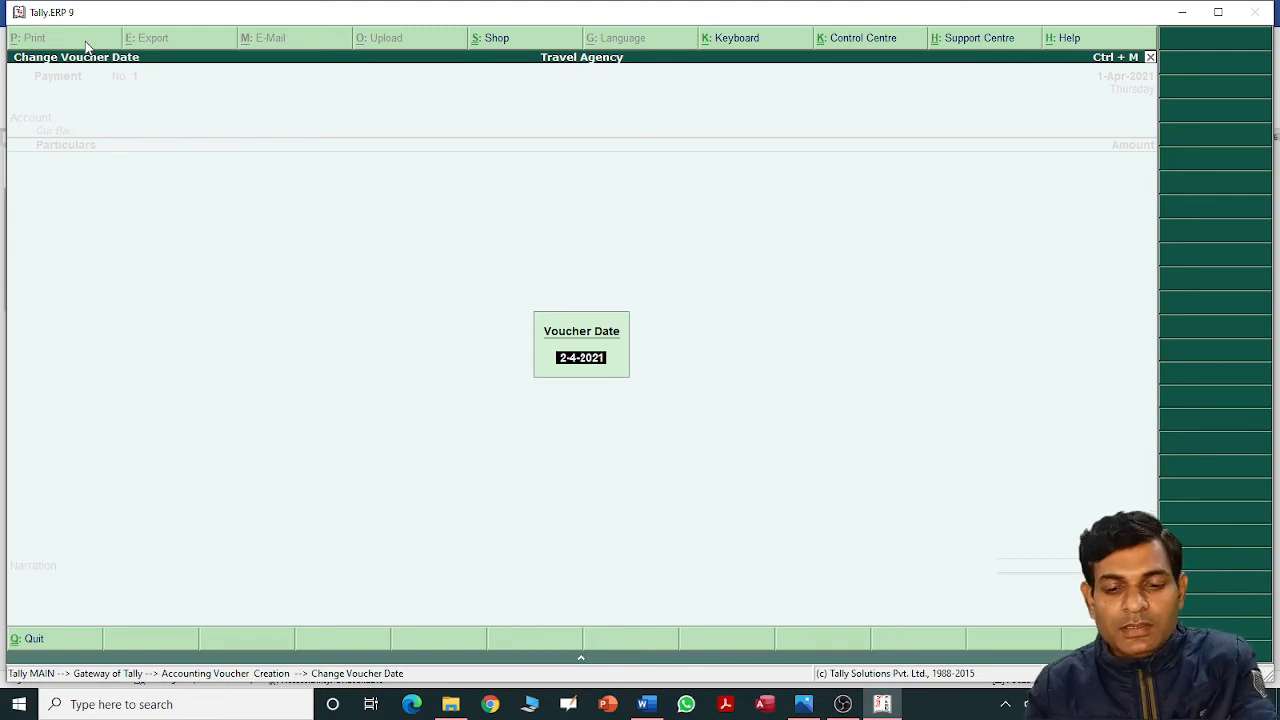
{"action": "key", "text": "BackSpace"}
{"action": "key", "text": "Escape"}
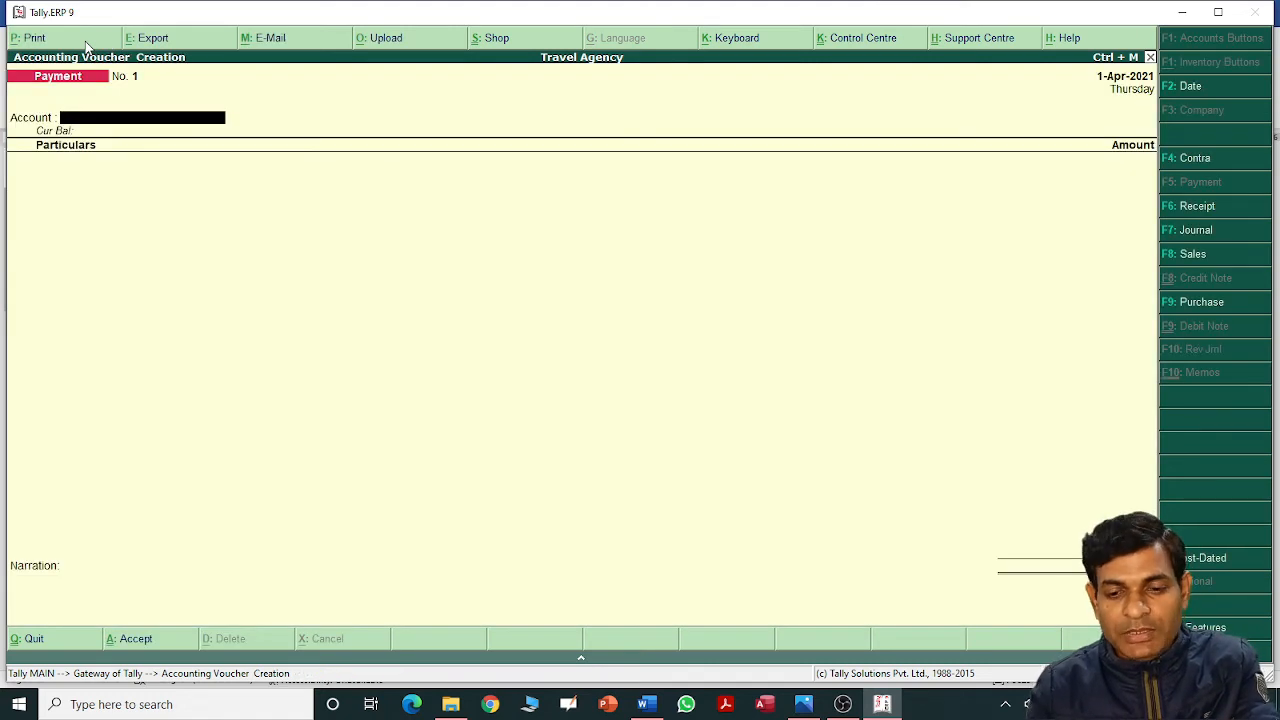
{"action": "key", "text": "alt+Tab"}
{"action": "key", "text": "Down"}
{"action": "key", "text": "Down"}
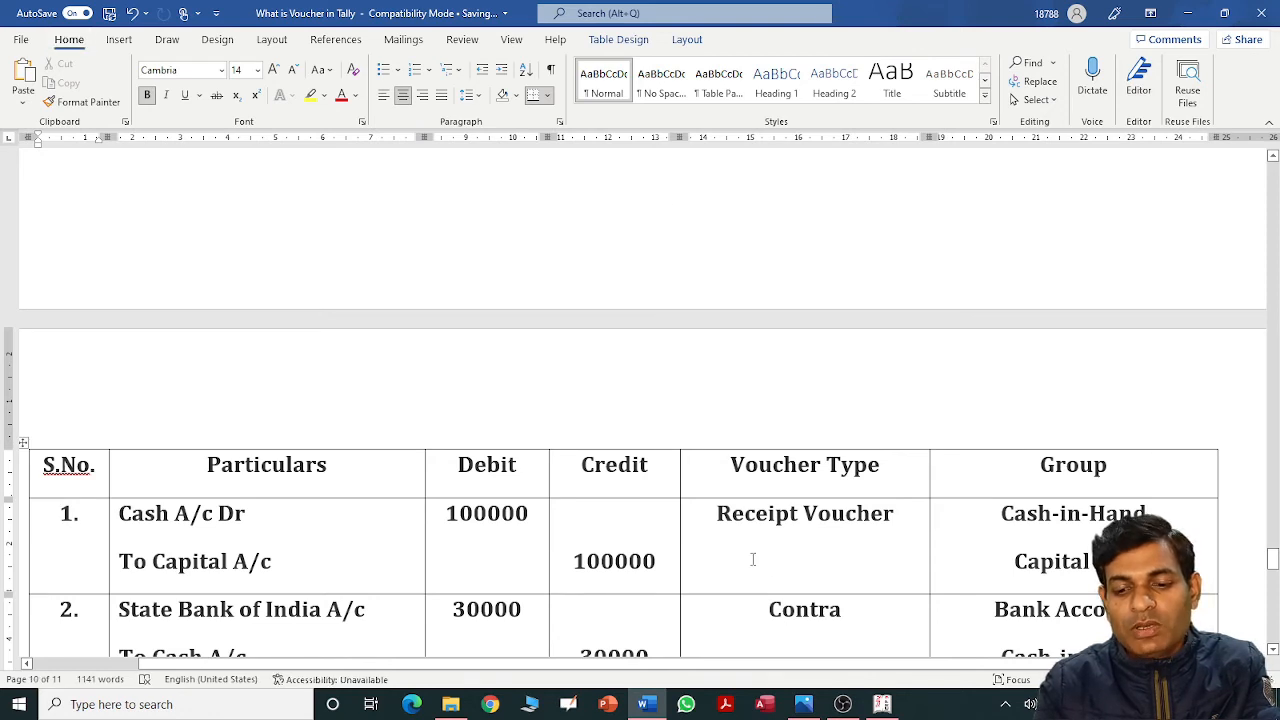
Confirm in Word that entry 1 (Cash Dr 100000, To Capital A/c) is a Receipt Voucher.
{"action": "left_click_drag", "start_coordinate": [718, 511], "coordinate": [882, 525]}
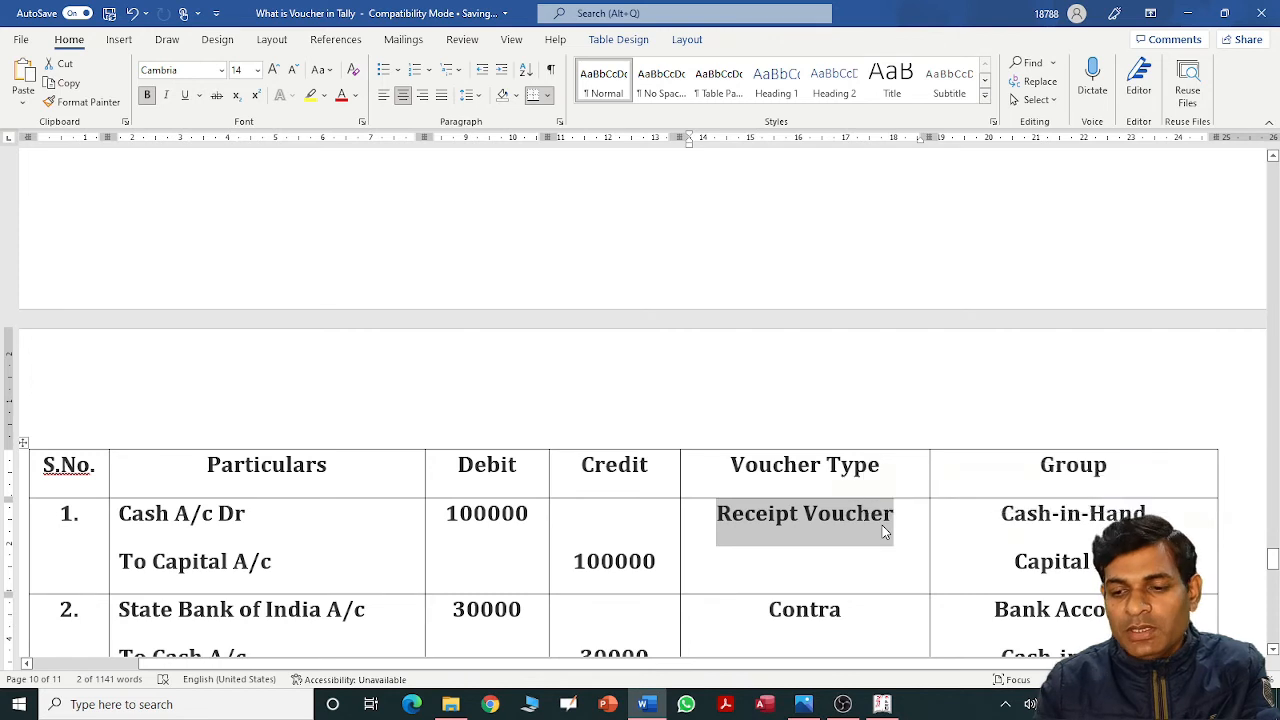
{"action": "key", "text": "alt+Tab"}
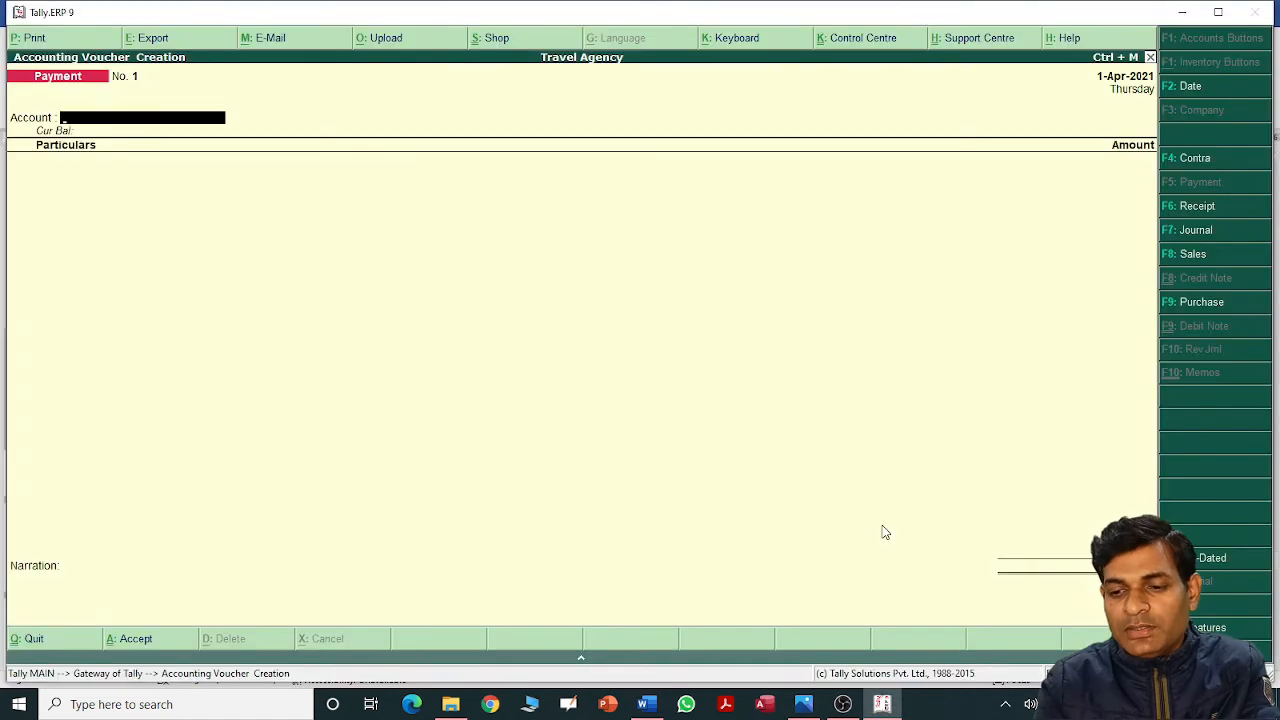
Switch the voucher type to Receipt and check entry 1's 100000 amount in Word.
{"action": "left_click", "coordinate": [1198, 207]}
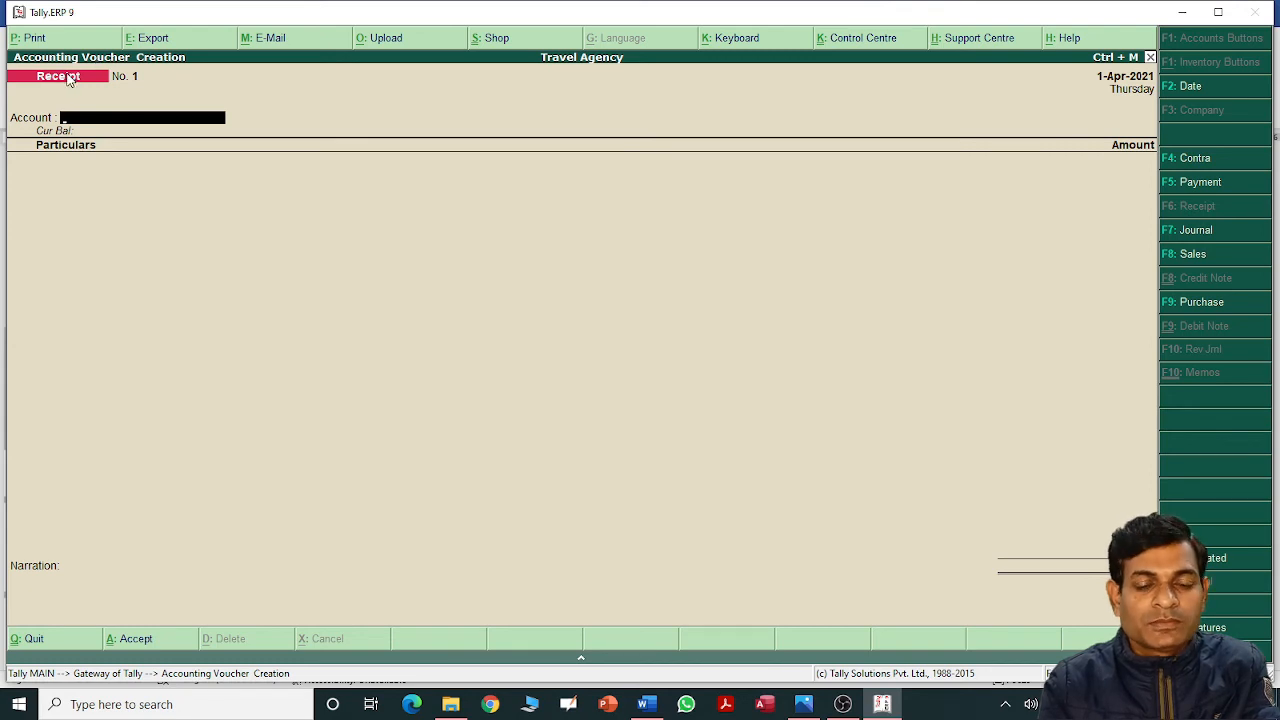
{"action": "key", "text": "alt+Tab"}
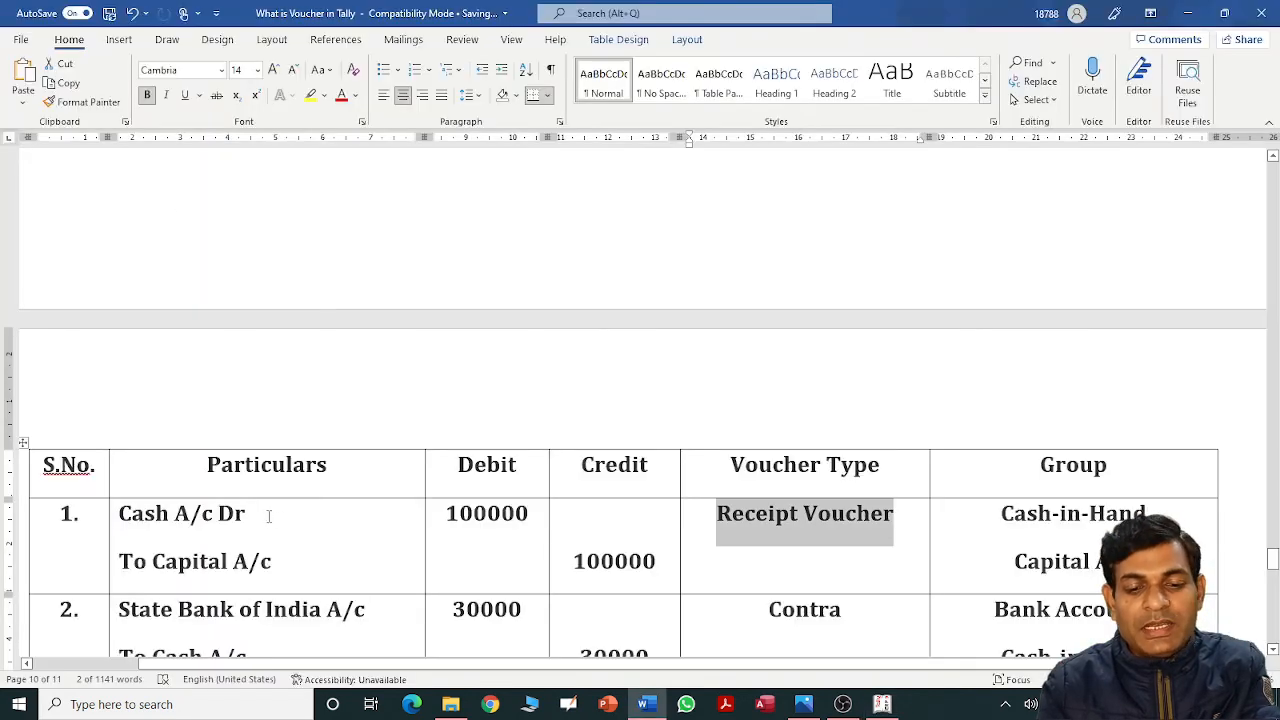
{"action": "left_click", "coordinate": [270, 514]}
{"action": "double_click", "coordinate": [467, 516]}
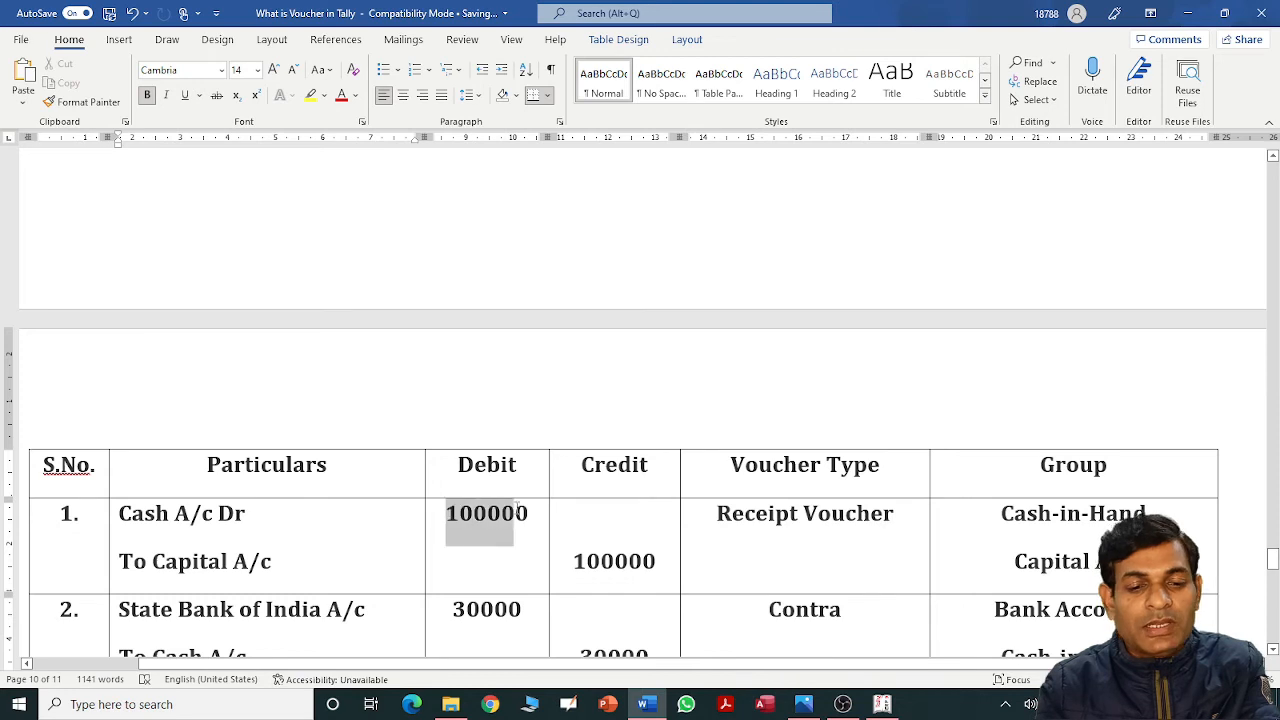
{"action": "key", "text": "alt+Tab"}
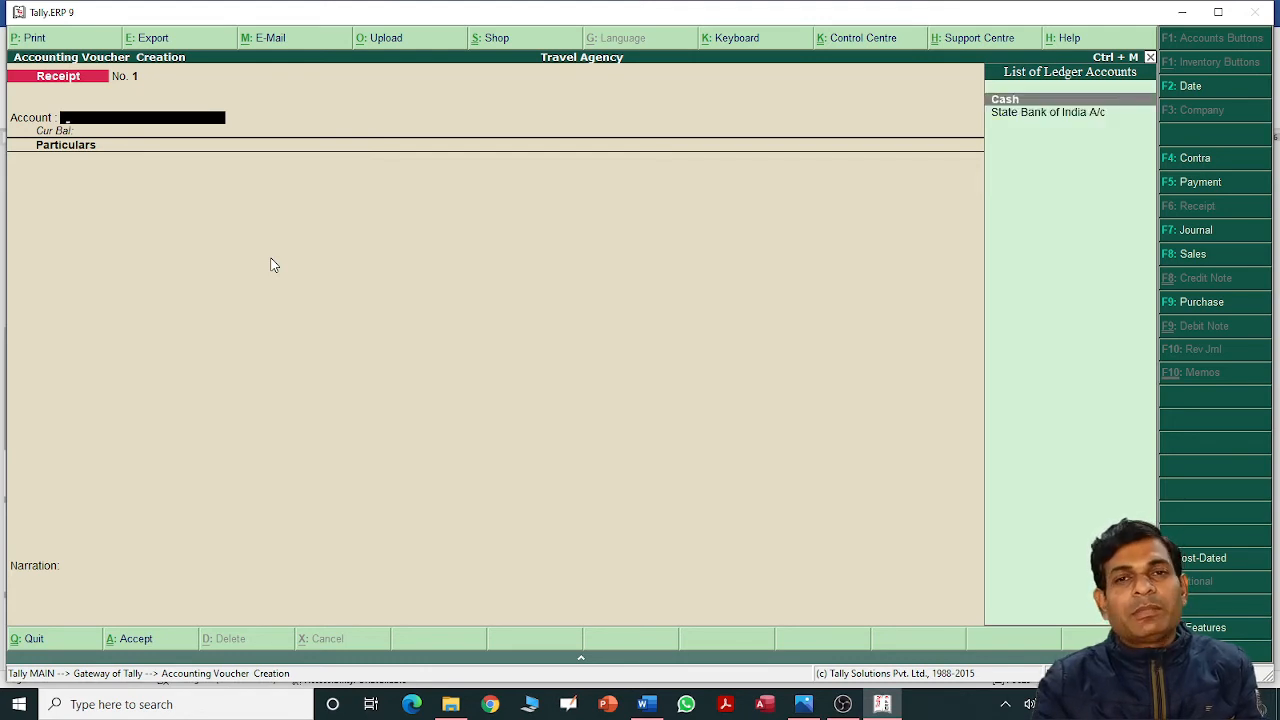
Save Receipt voucher No. 1 with Cash receiving 1,00,000 from Capital A/c.
{"action": "key", "text": "Down"}
{"action": "key", "text": "Up"}
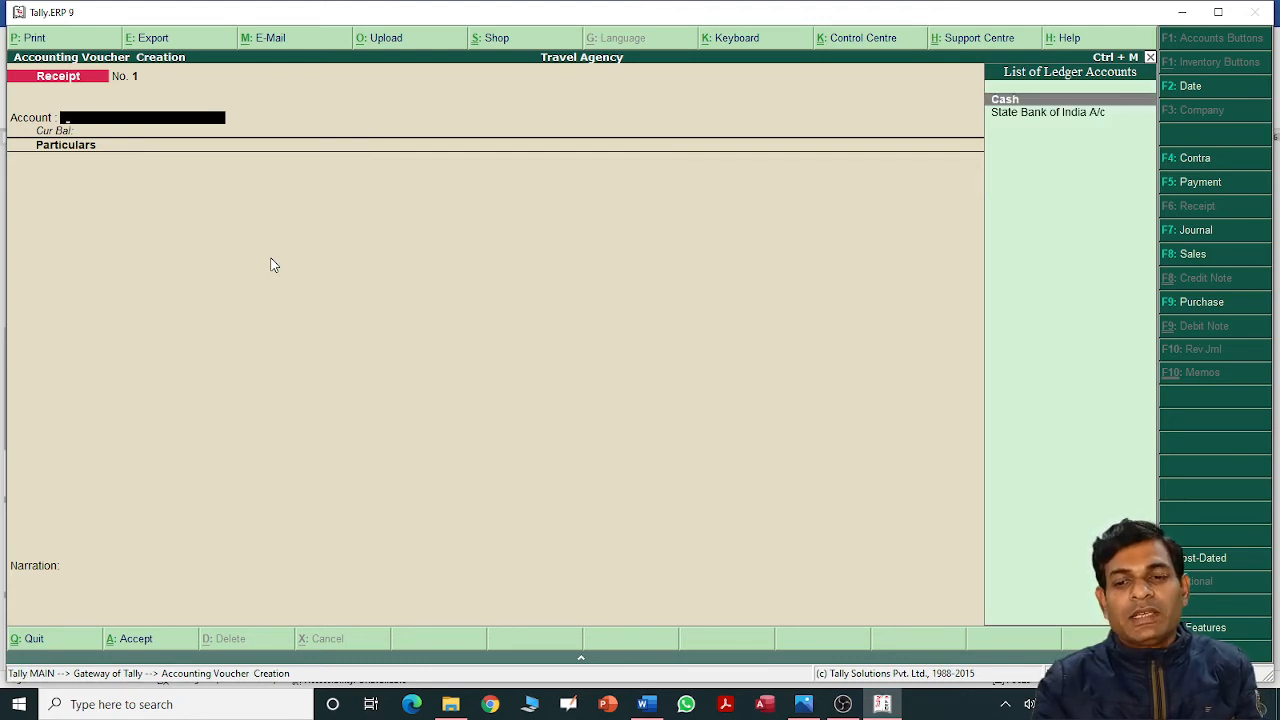
{"action": "key", "text": "Return"}
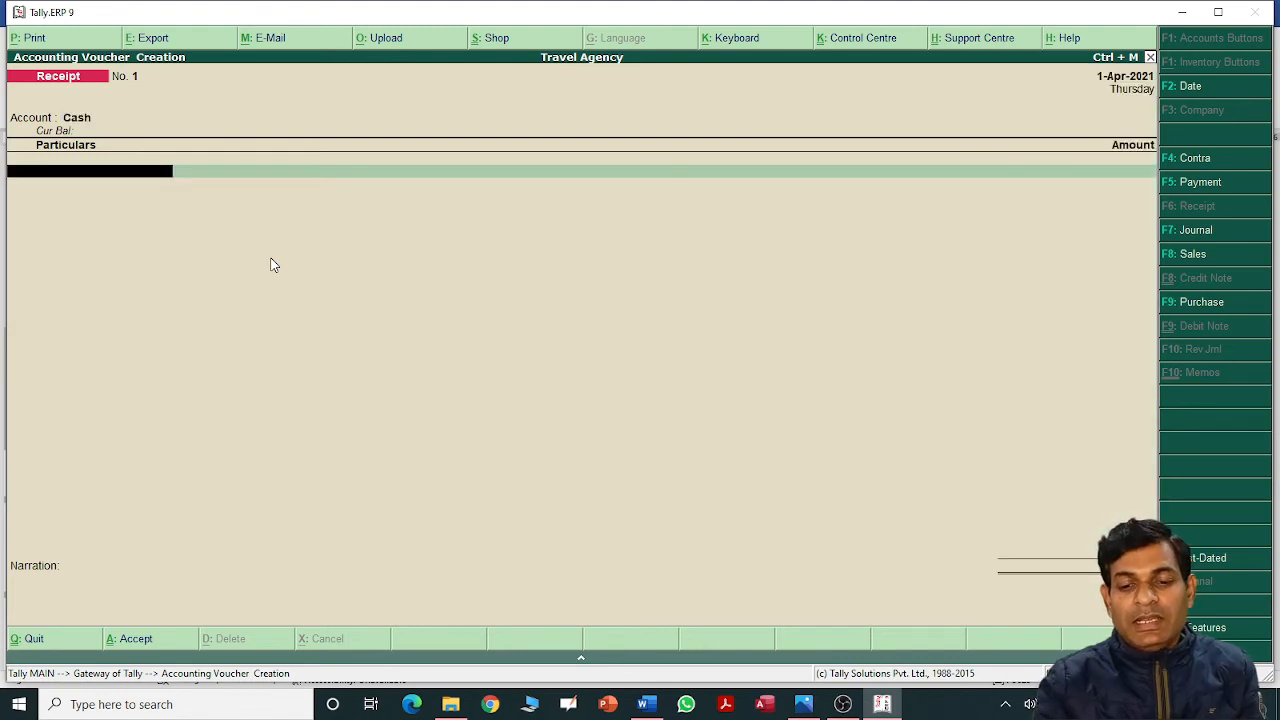
{"action": "type", "text": "c"}
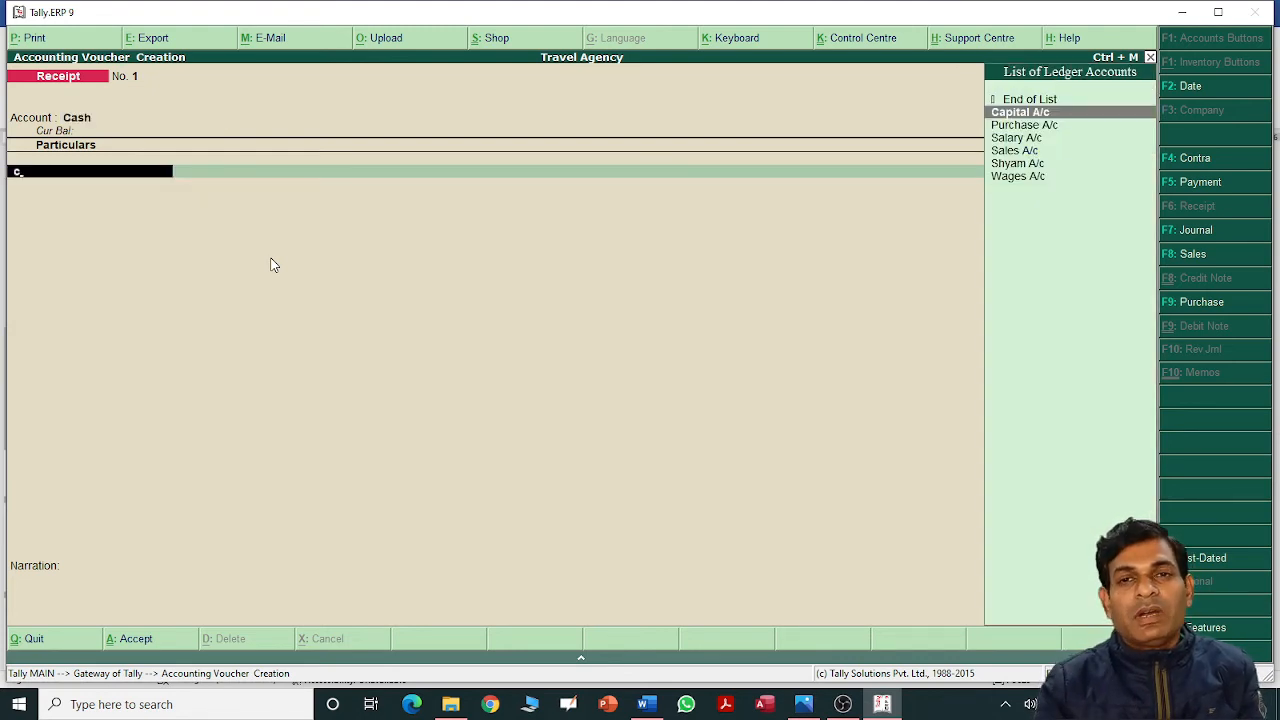
{"action": "key", "text": "Return"}
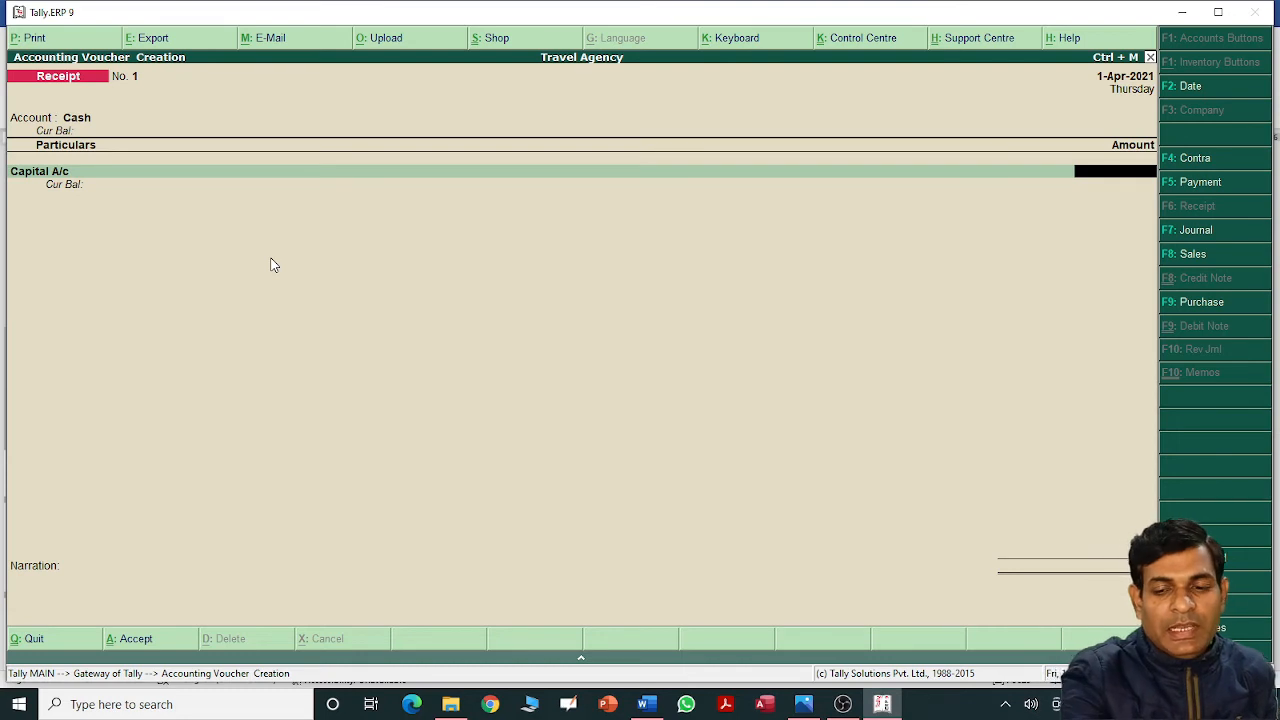
{"action": "type", "text": "100000"}
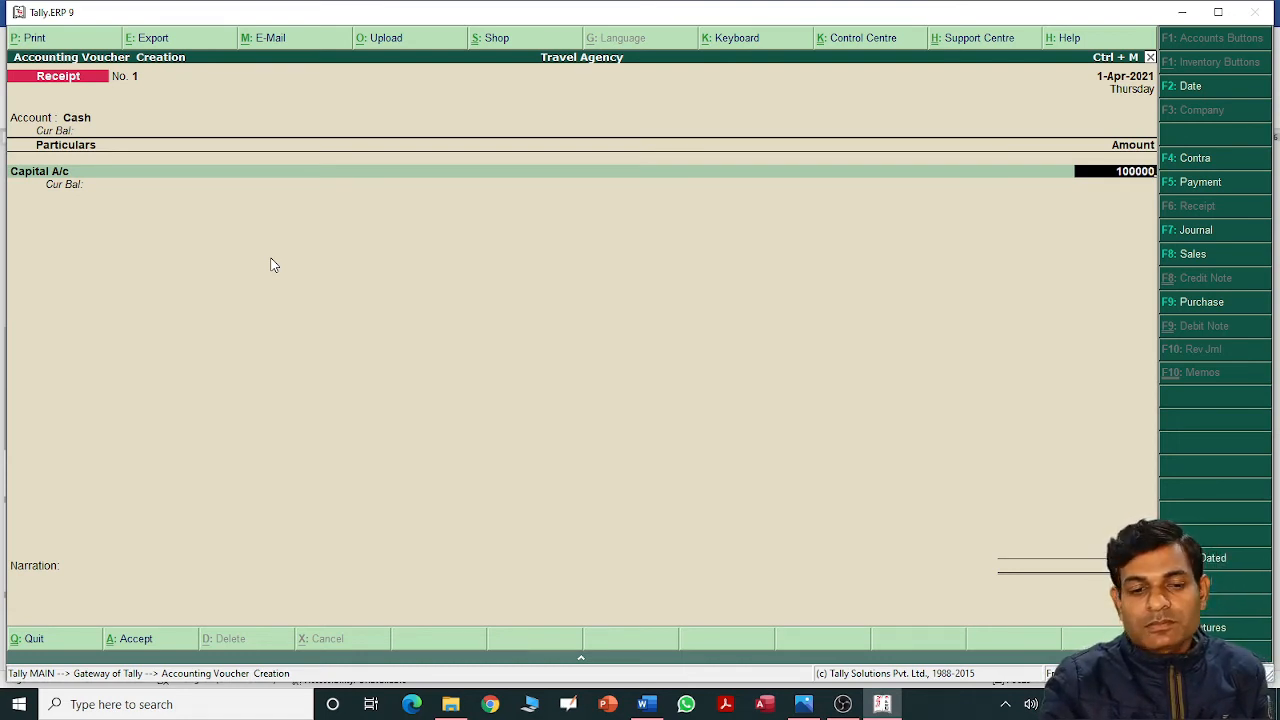
{"action": "key", "text": "Return"}
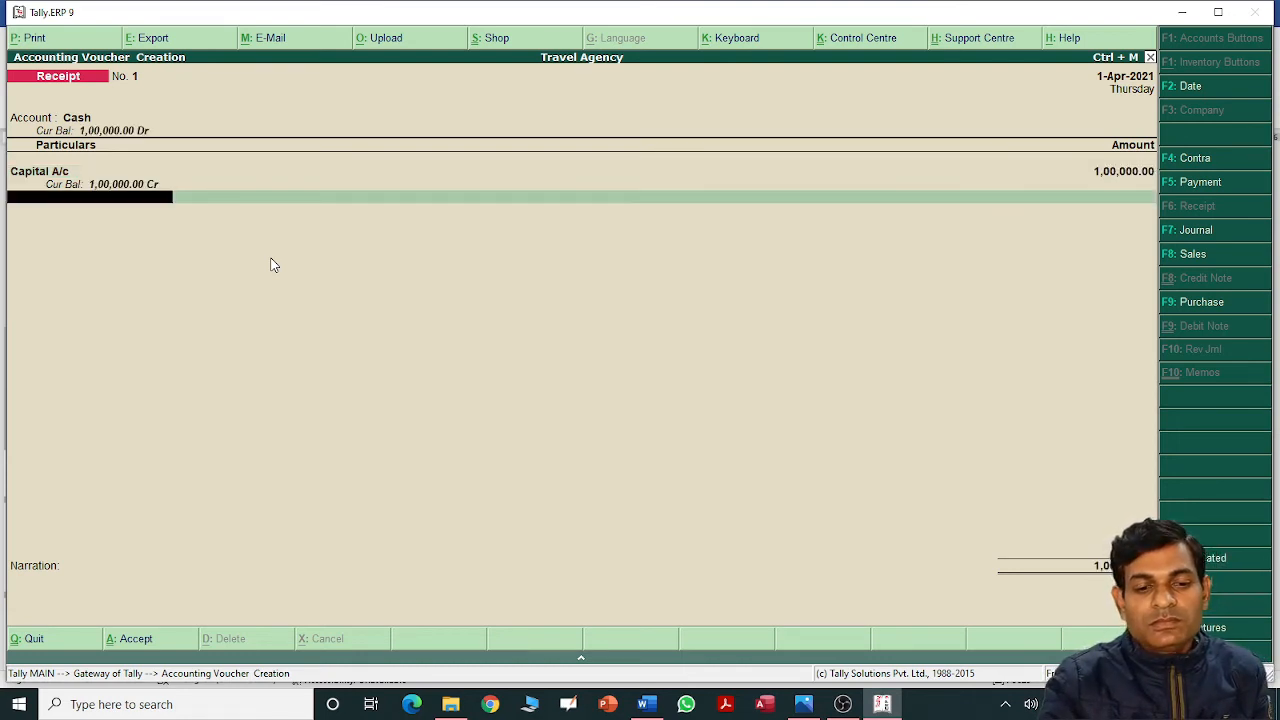
{"action": "key", "text": "Return"}
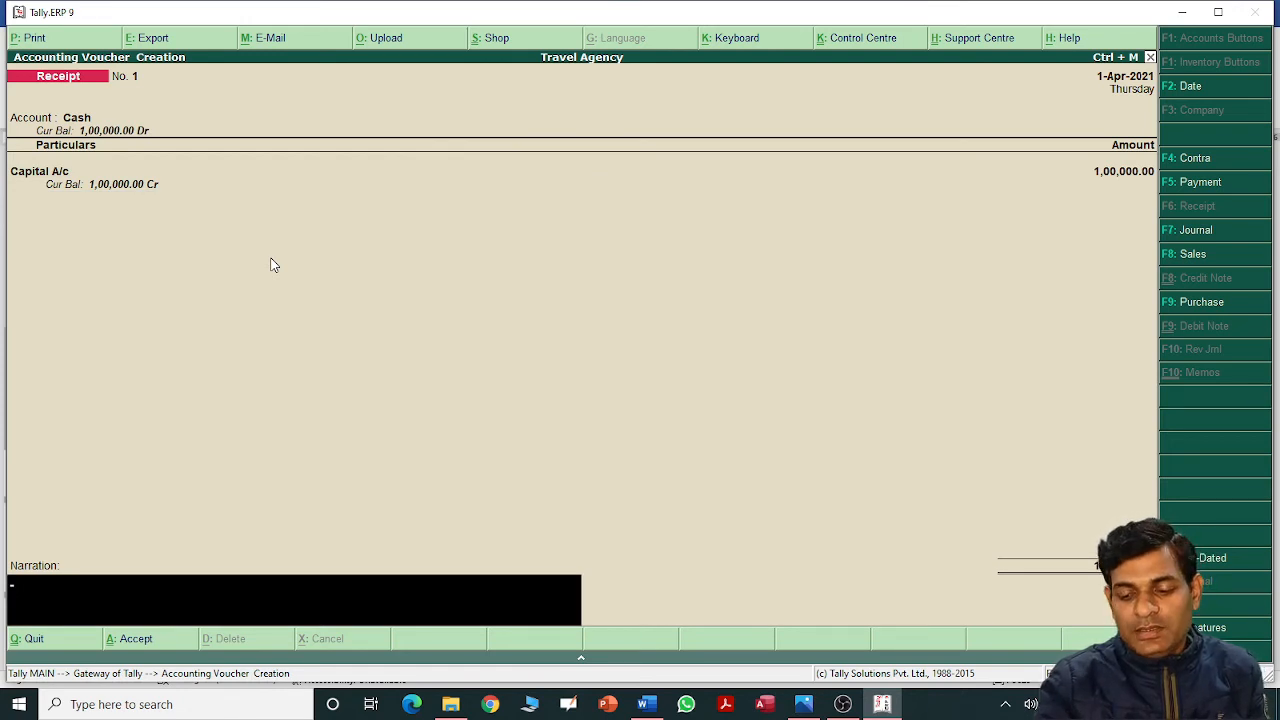
{"action": "key", "text": "Return"}
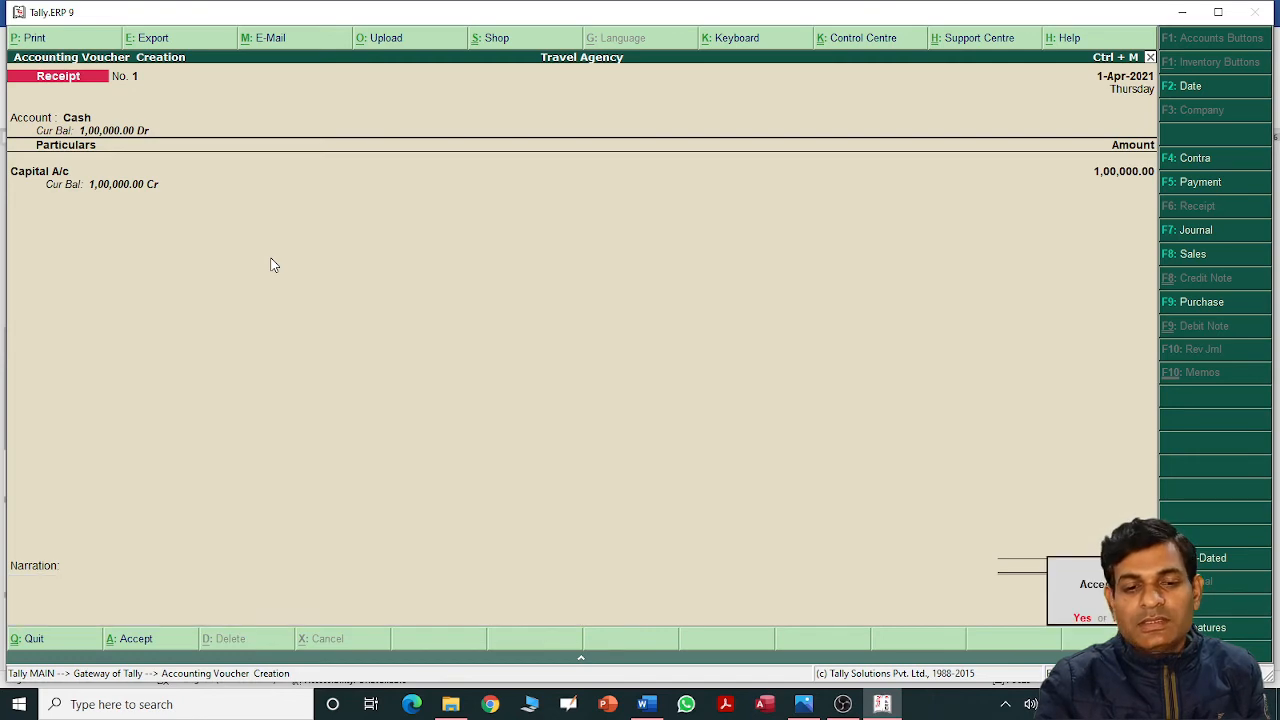
{"action": "key", "text": "Return"}
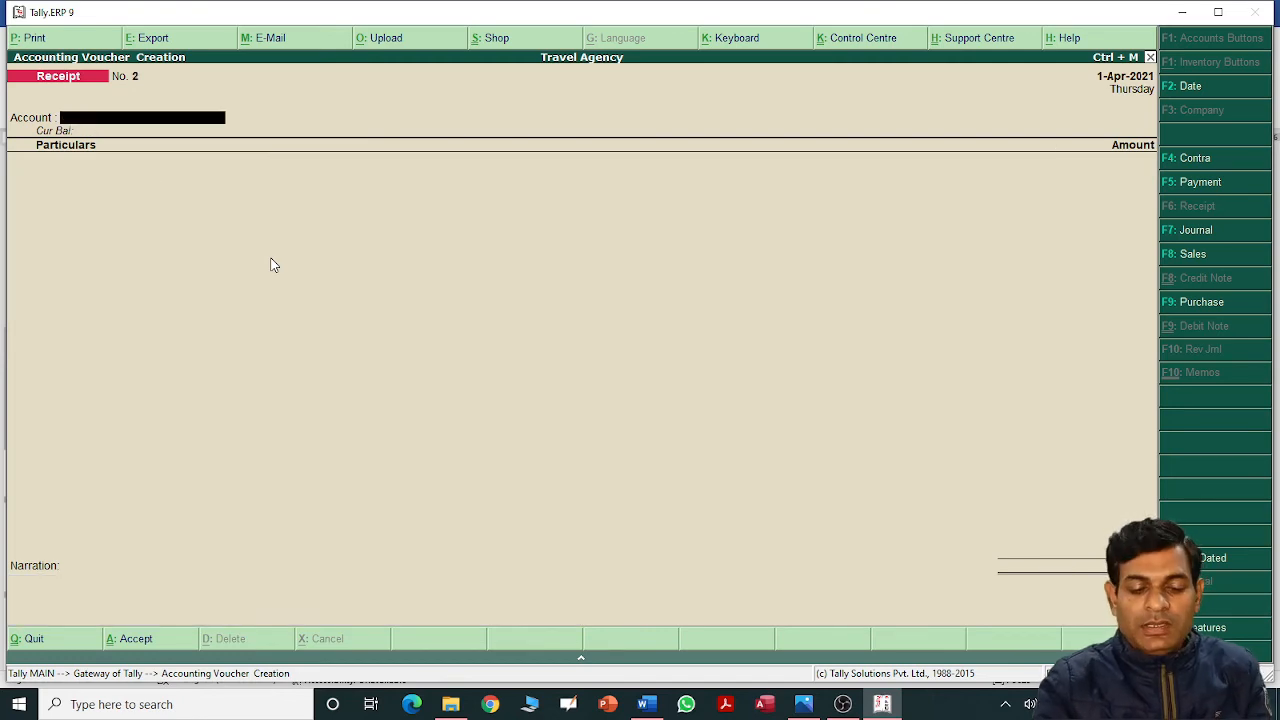
{"action": "key", "text": "alt+Tab"}
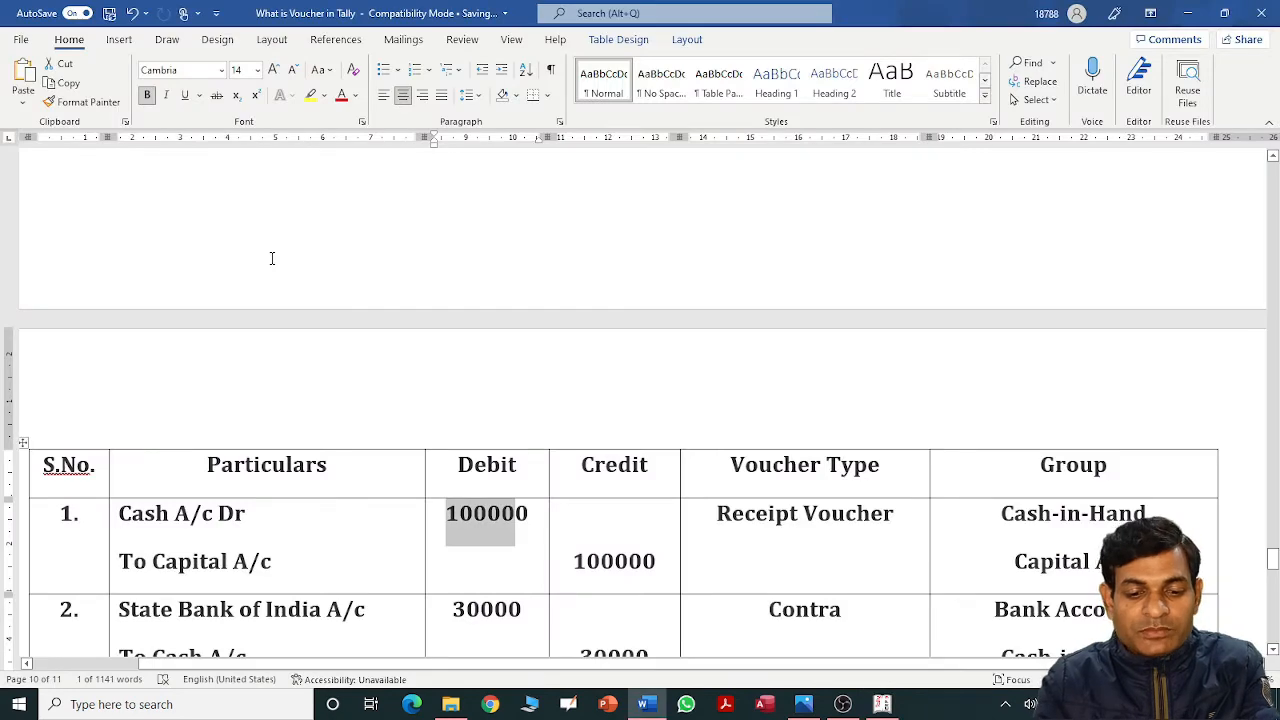
Scroll the Word table to entry 2 (30000 into State Bank of India), then start a Contra voucher.
{"action": "left_click", "coordinate": [271, 258]}
{"action": "scroll", "coordinate": [271, 258], "scroll_direction": "down", "scroll_amount": 3}
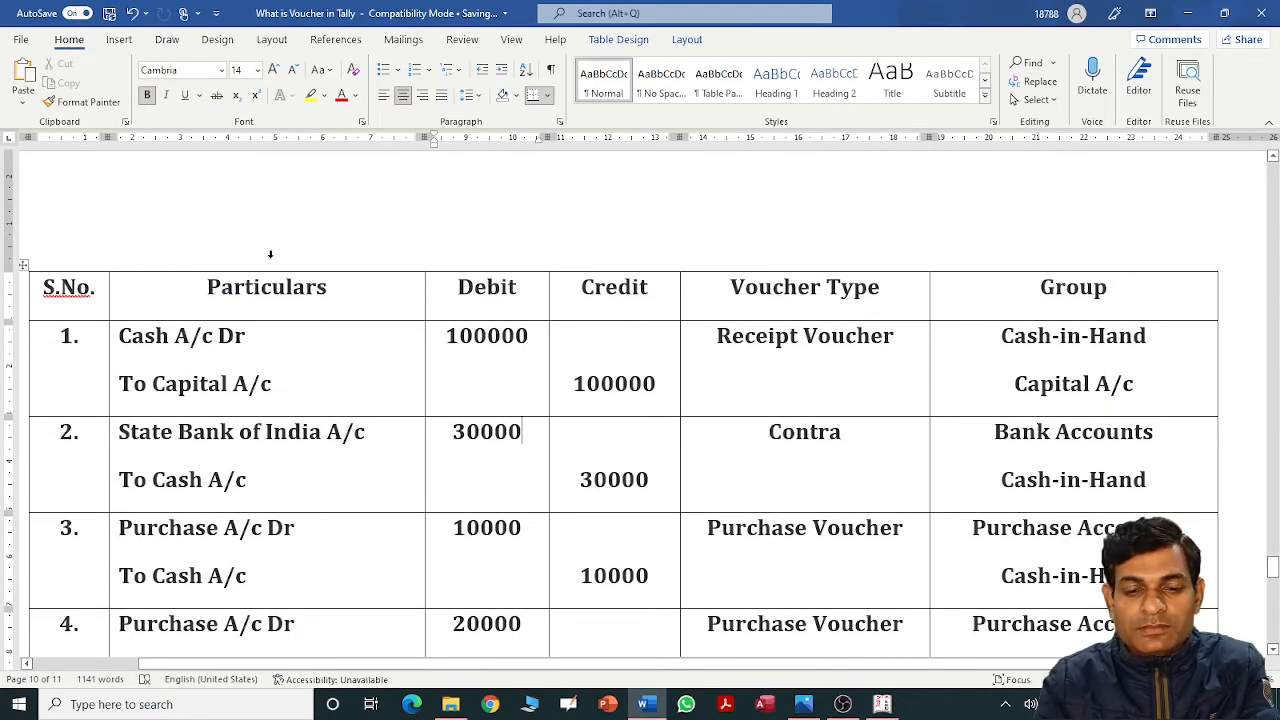
{"action": "key", "text": "alt+Tab"}
{"action": "key", "text": "alt+Tab"}
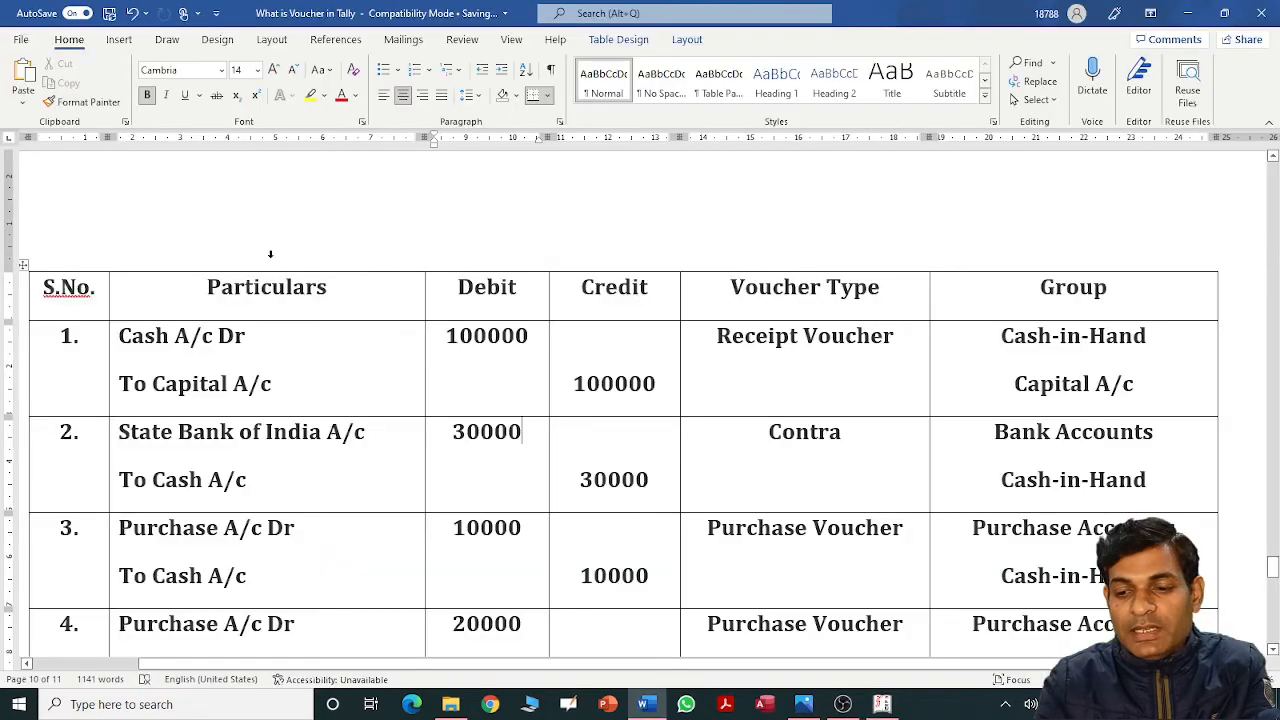
{"action": "key", "text": "alt+Tab"}
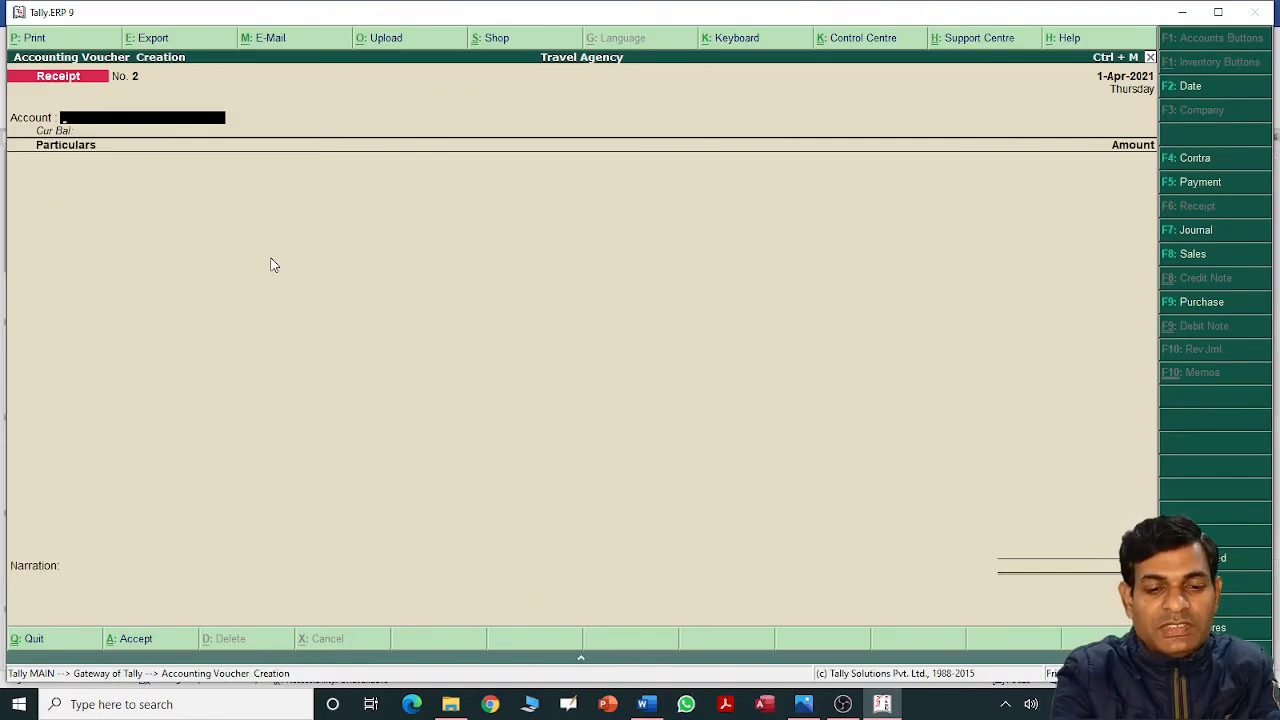
{"action": "key", "text": "F4"}
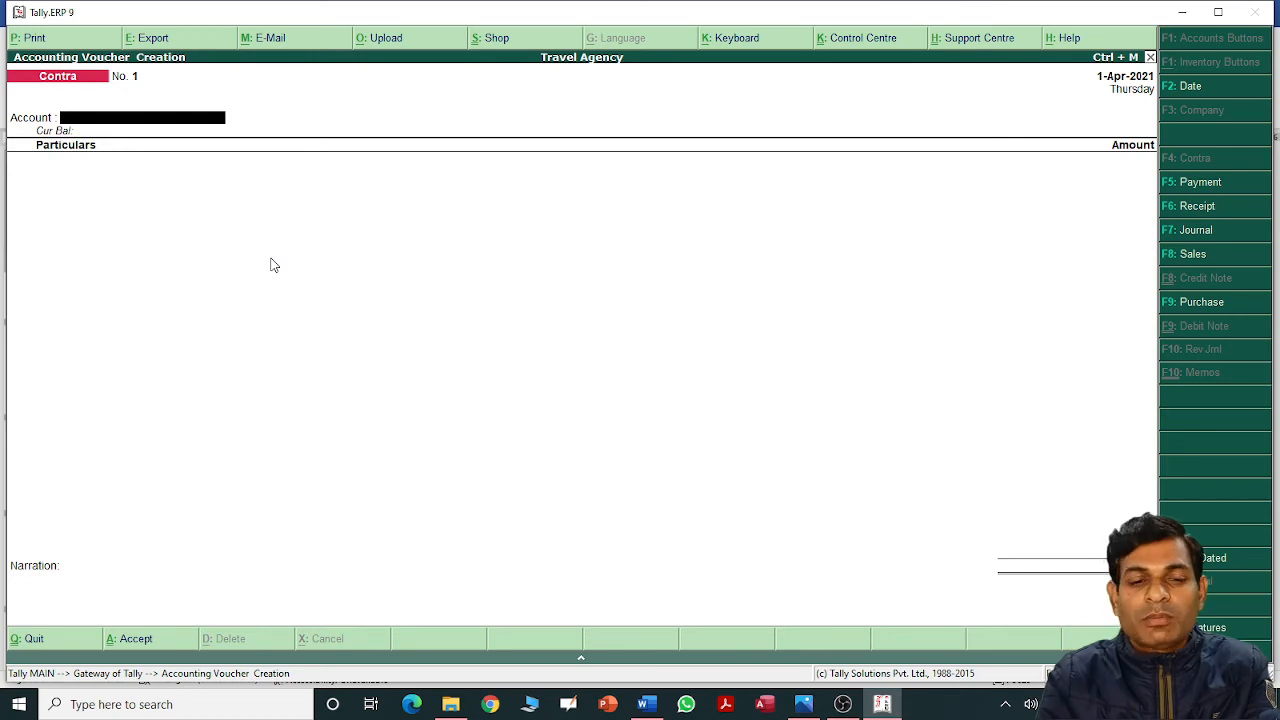
Set State Bank of India A/c as the Contra account with Cash at 30,000, reaching Bank Allocations.
{"action": "key", "text": "space"}
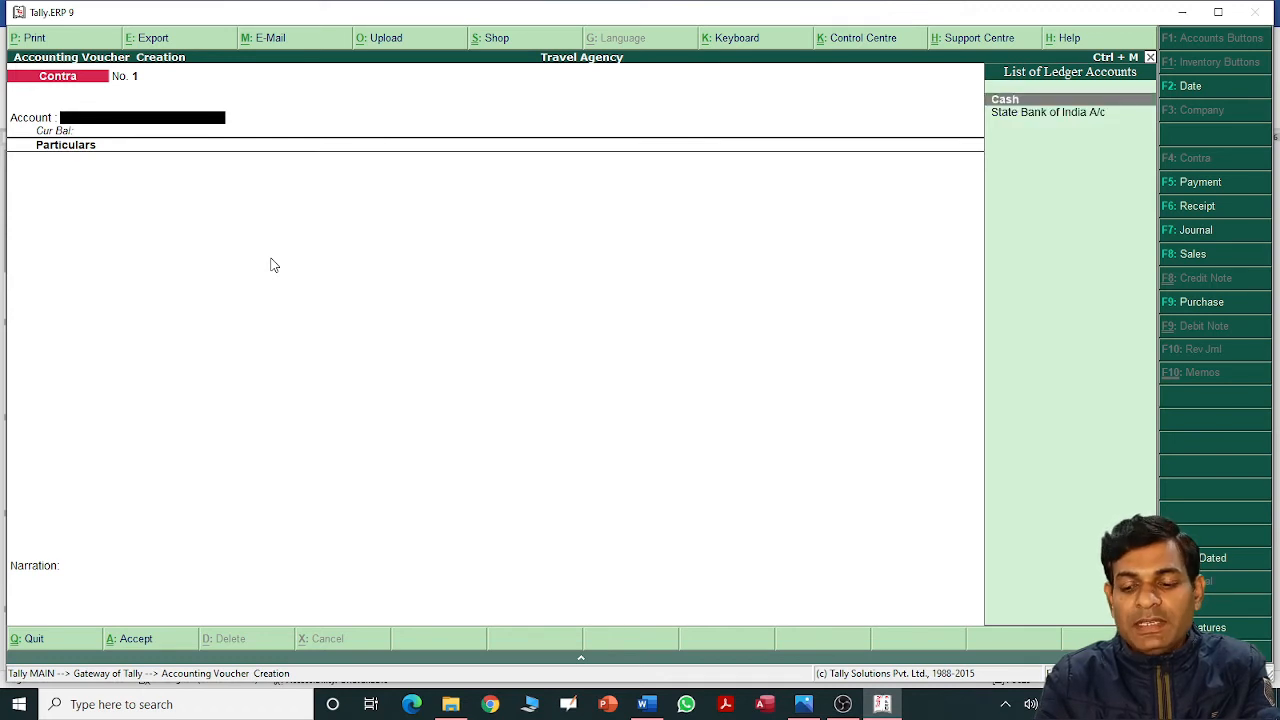
{"action": "key", "text": "Down"}
{"action": "key", "text": "Return"}
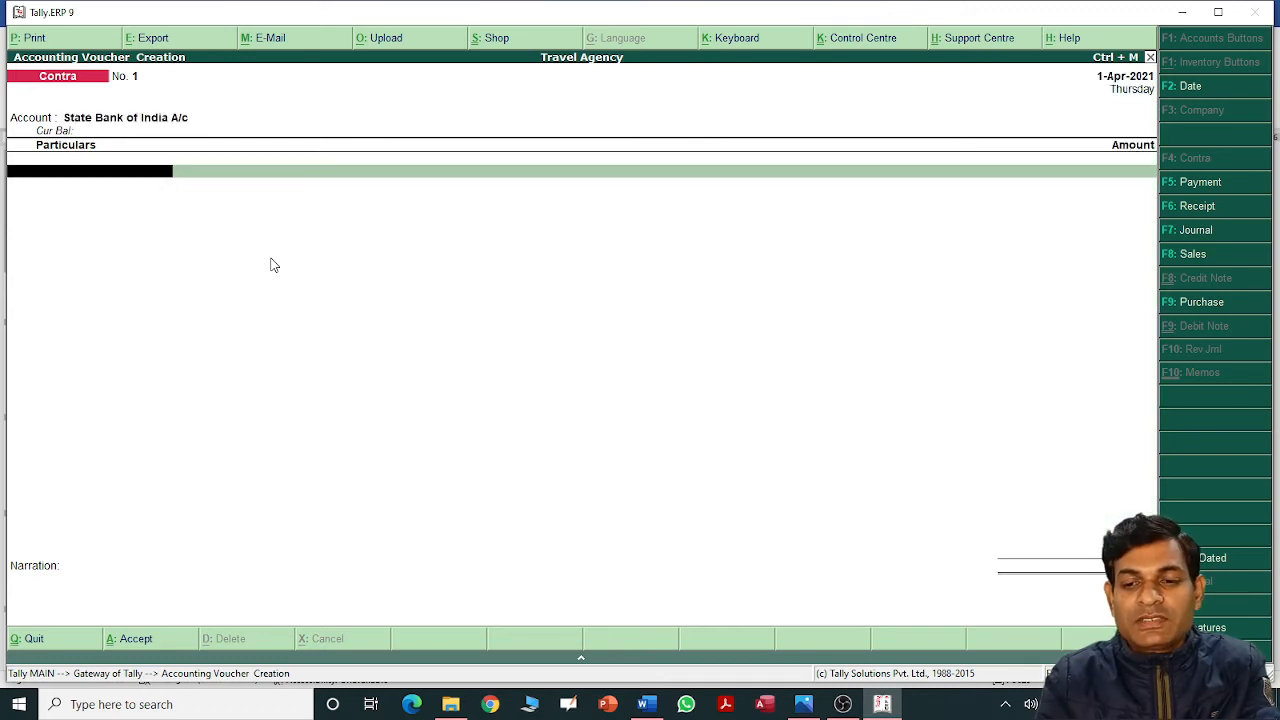
{"action": "key", "text": "Down"}
{"action": "key", "text": "Return"}
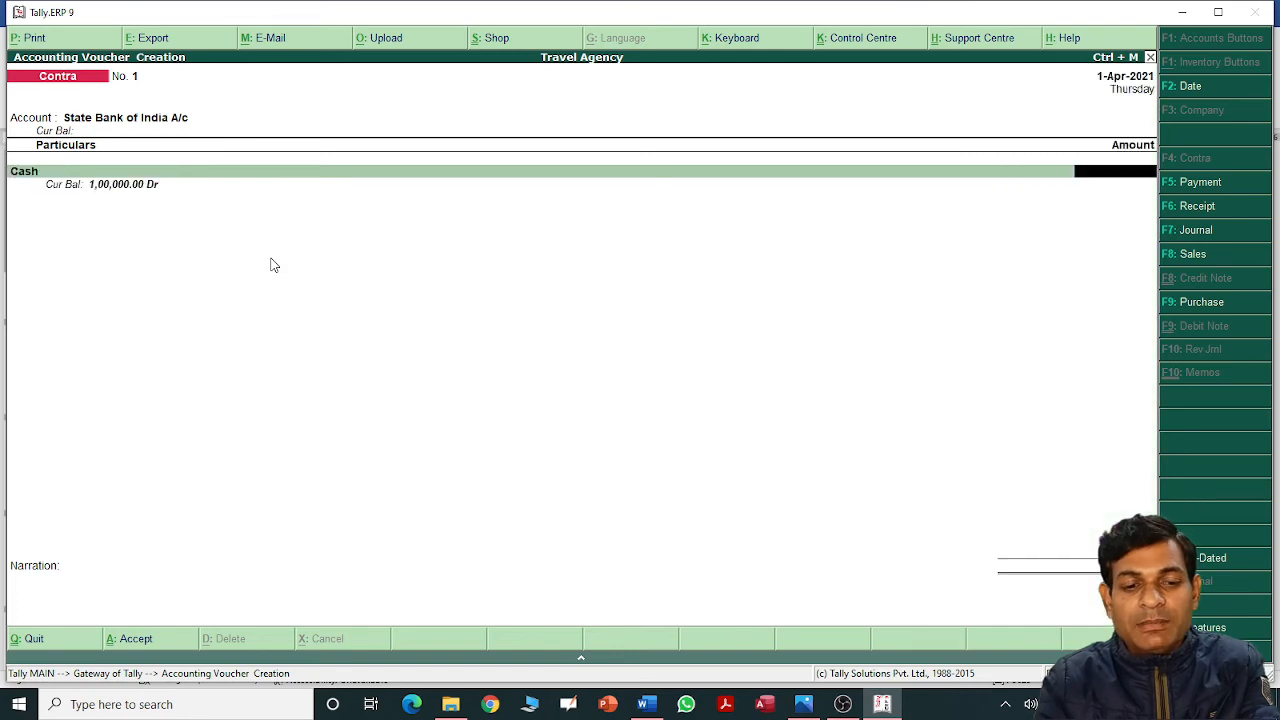
{"action": "key", "text": "alt+Tab"}
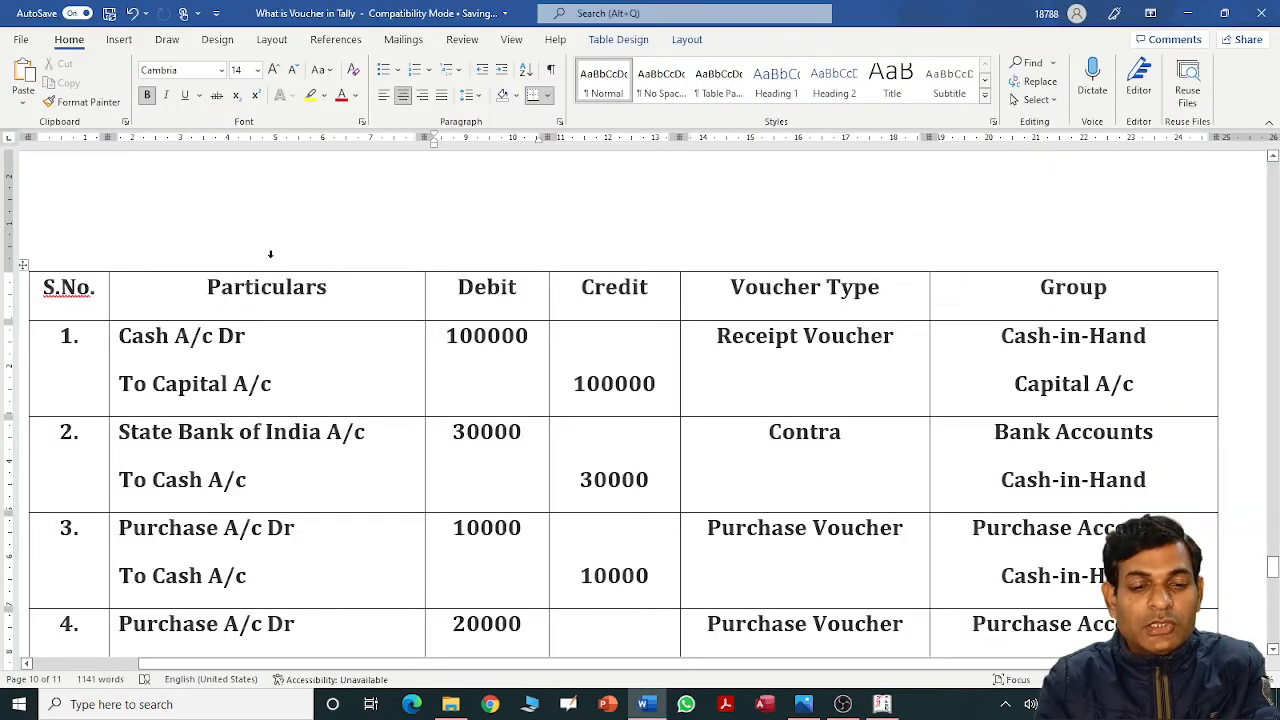
{"action": "key", "text": "alt+Tab"}
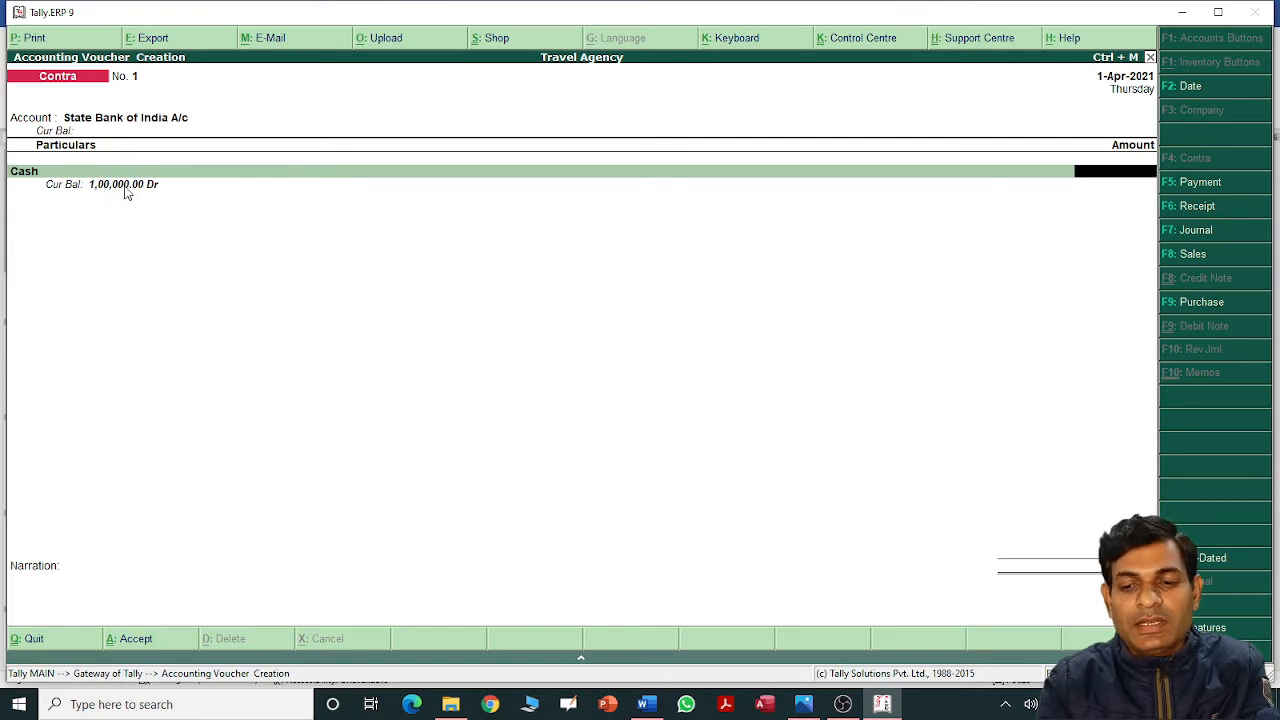
{"action": "type", "text": "3000"}
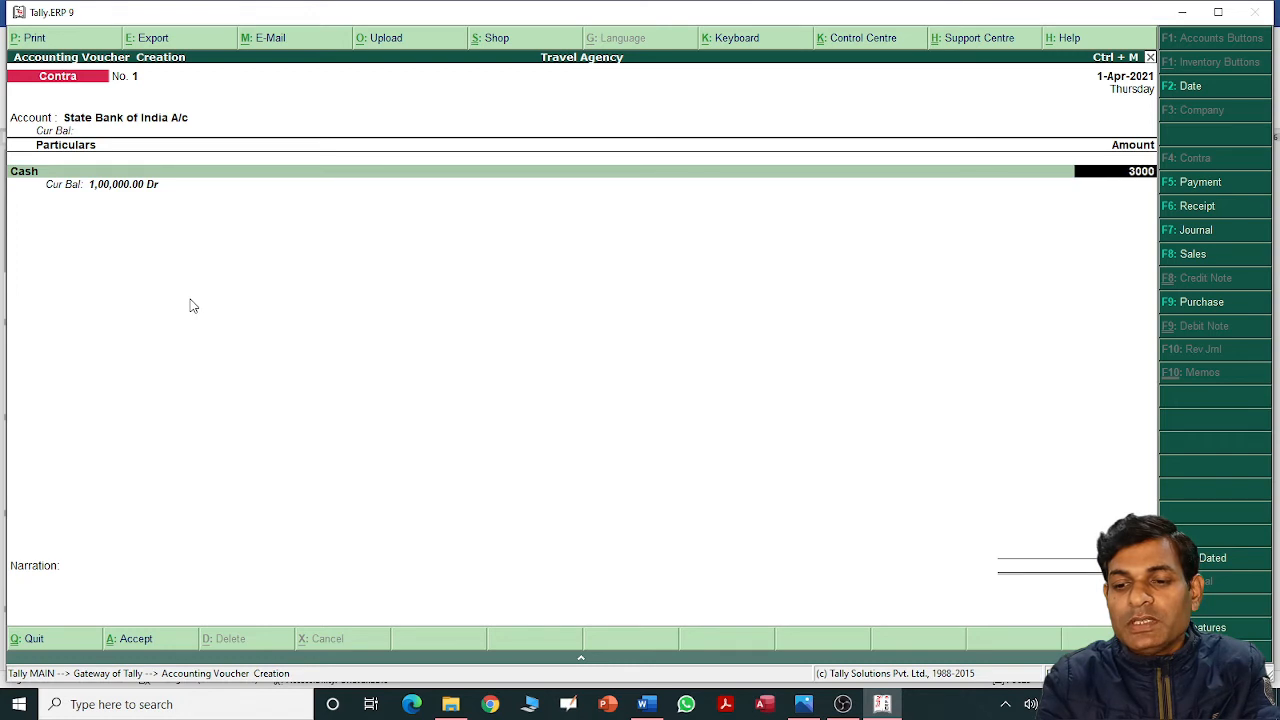
{"action": "type", "text": "0"}
{"action": "key", "text": "Return"}
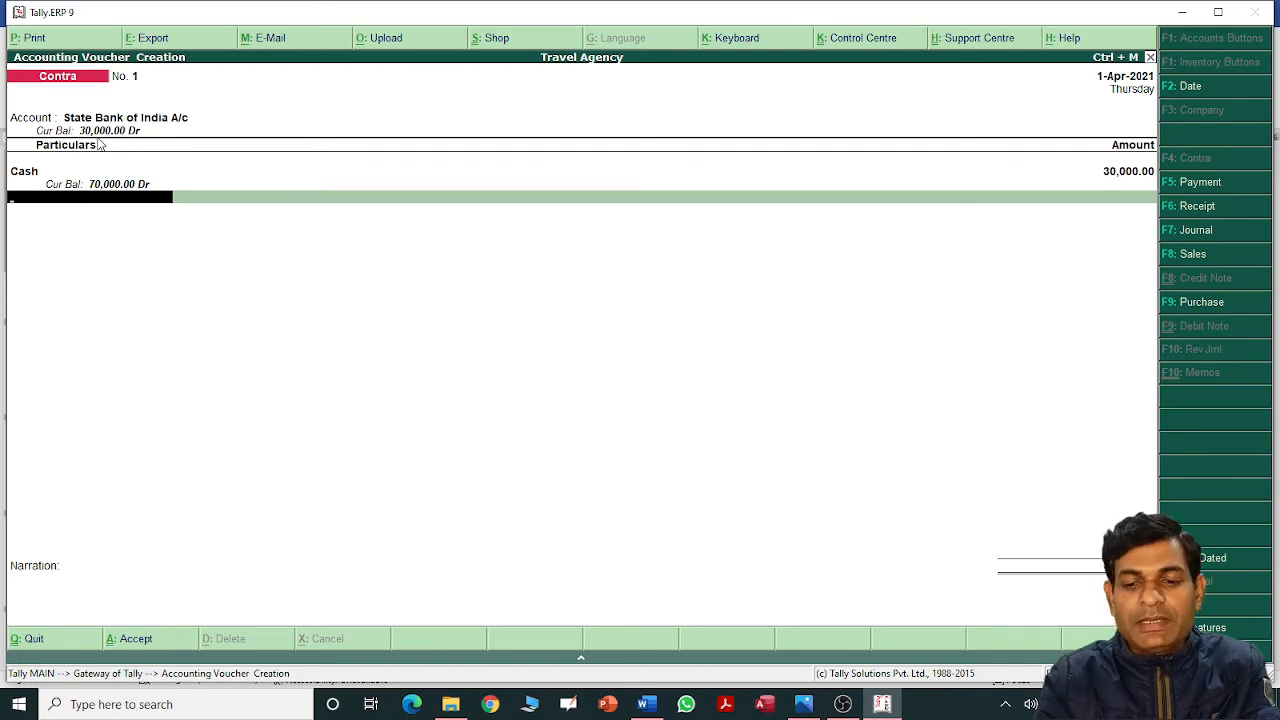
{"action": "key", "text": "Return"}
{"action": "key", "text": "Return"}
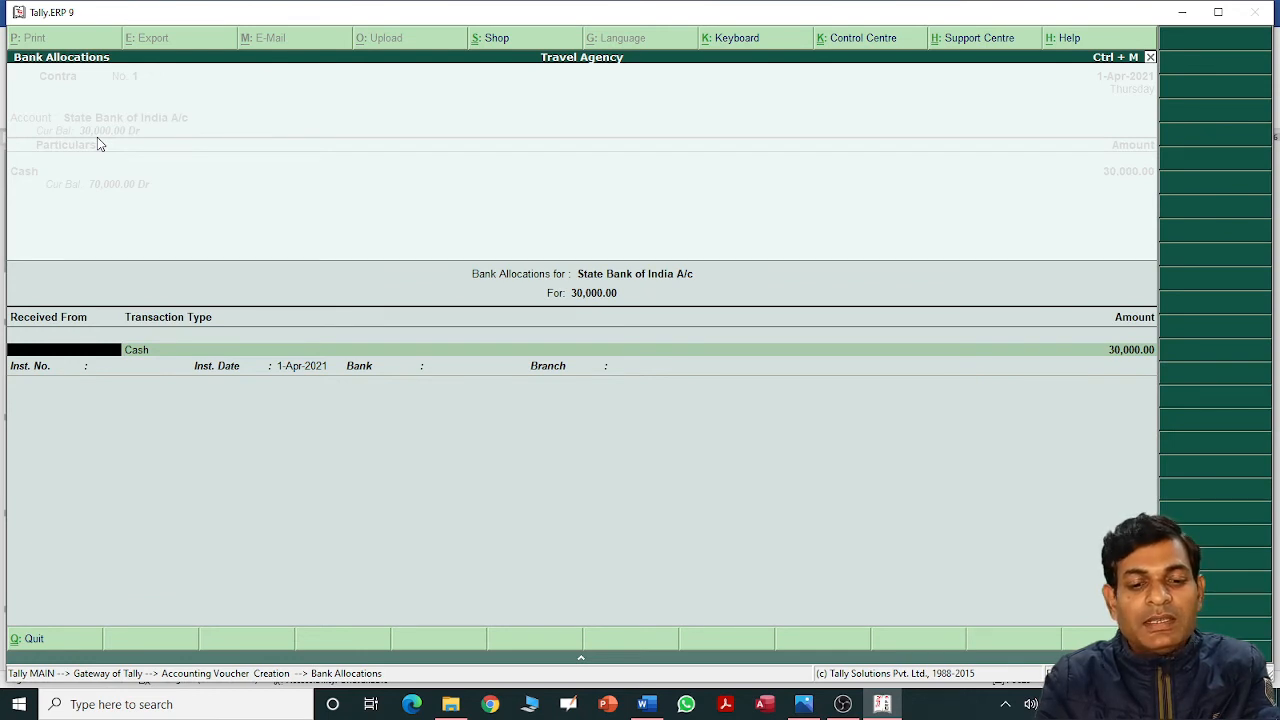
Accept the bank allocation, skip cash denominations, and save Contra voucher No. 1 for 30,000.
{"action": "key", "text": "Return"}
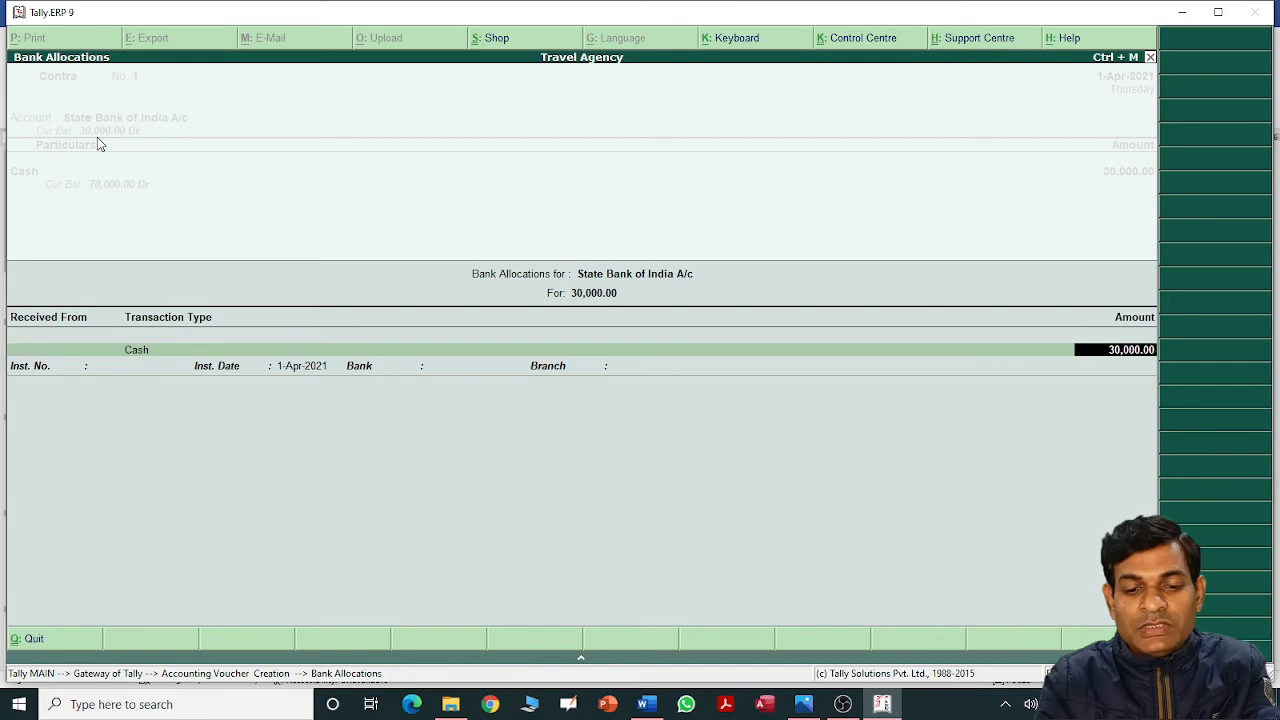
{"action": "key", "text": "Return"}
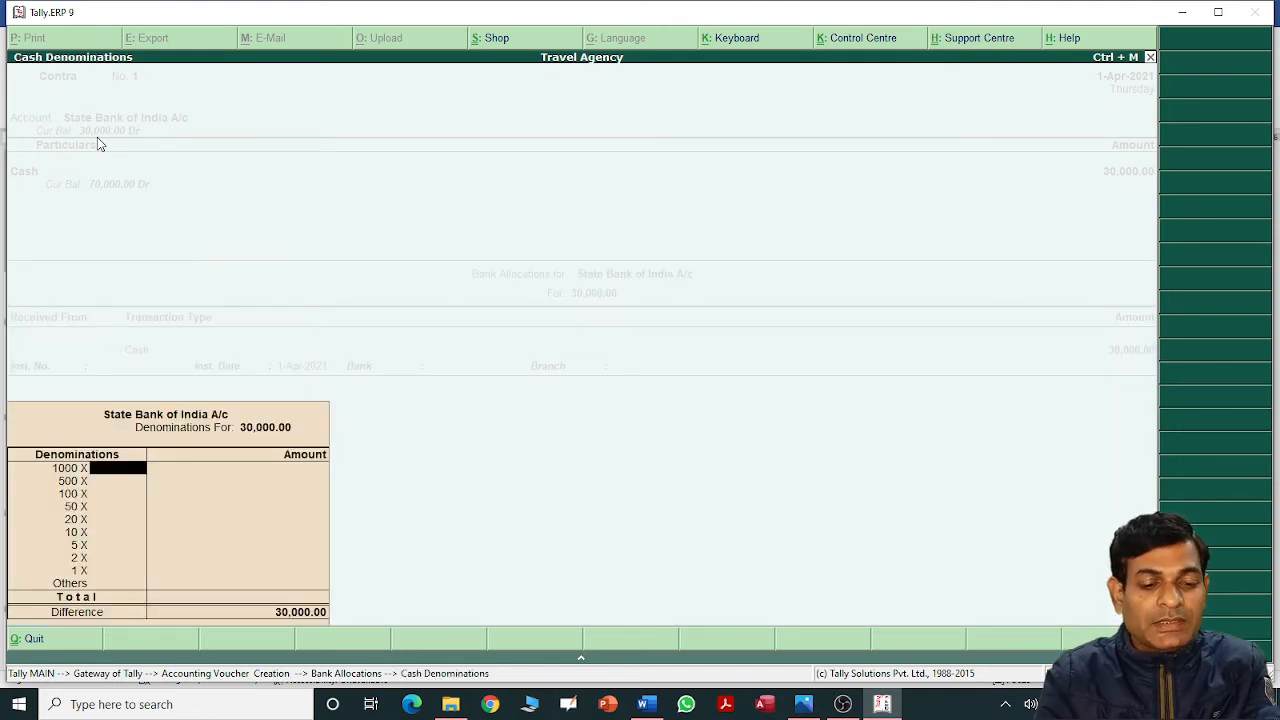
{"action": "key", "text": "Return"}
{"action": "key", "text": "Return"}
{"action": "key", "text": "Return"}
{"action": "key", "text": "Return"}
{"action": "key", "text": "Return"}
{"action": "key", "text": "Return"}
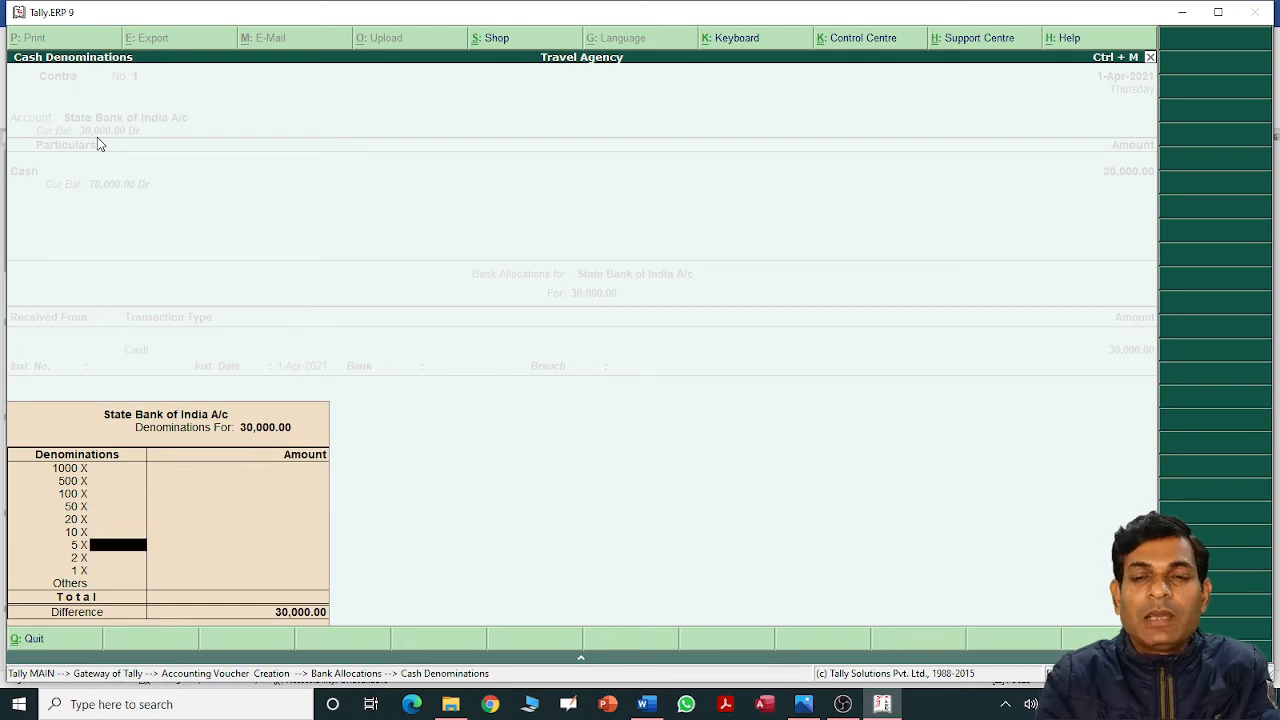
{"action": "key", "text": "Return"}
{"action": "key", "text": "Return"}
{"action": "key", "text": "Return"}
{"action": "key", "text": "Return"}
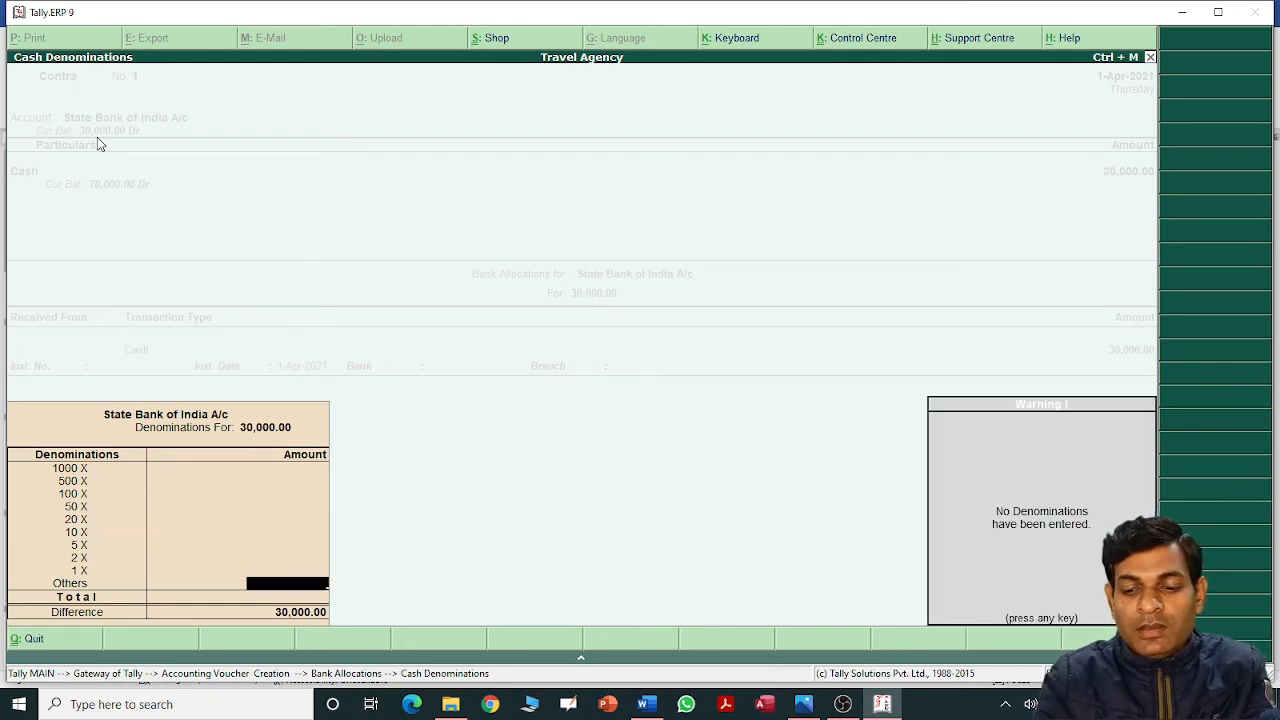
{"action": "key", "text": "Return"}
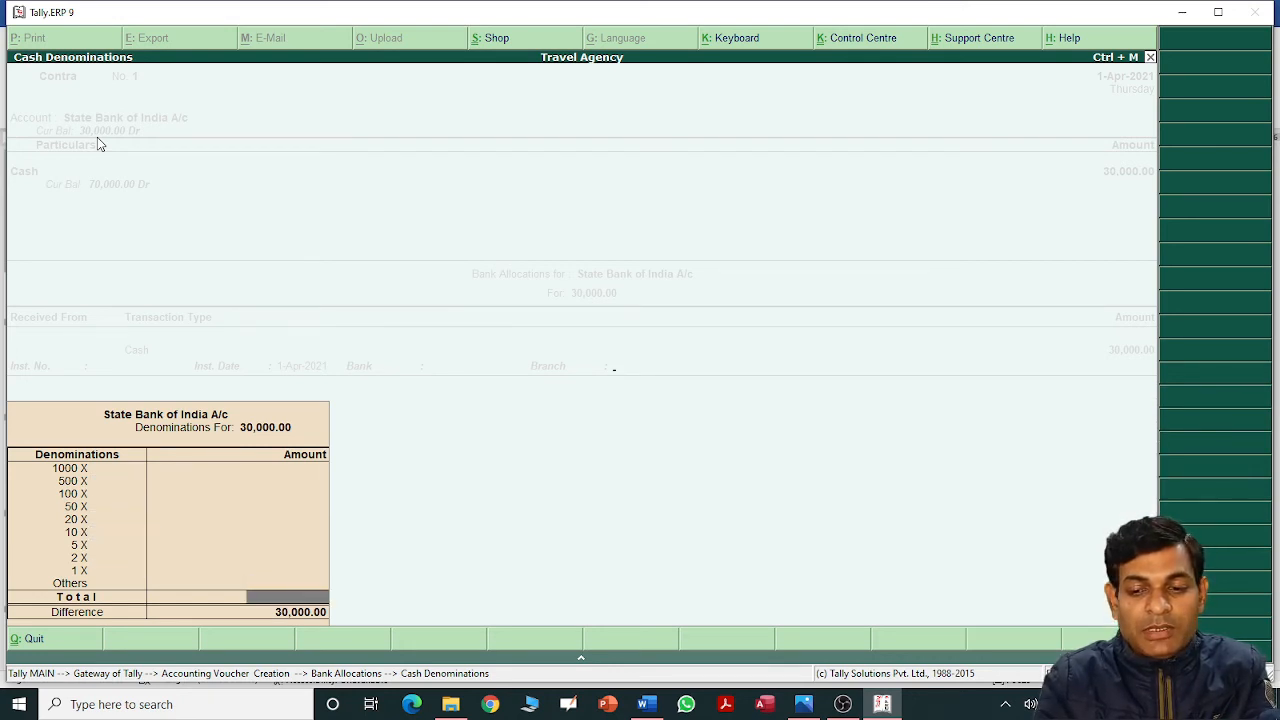
{"action": "key", "text": "Return"}
{"action": "key", "text": "Return"}
{"action": "key", "text": "Return"}
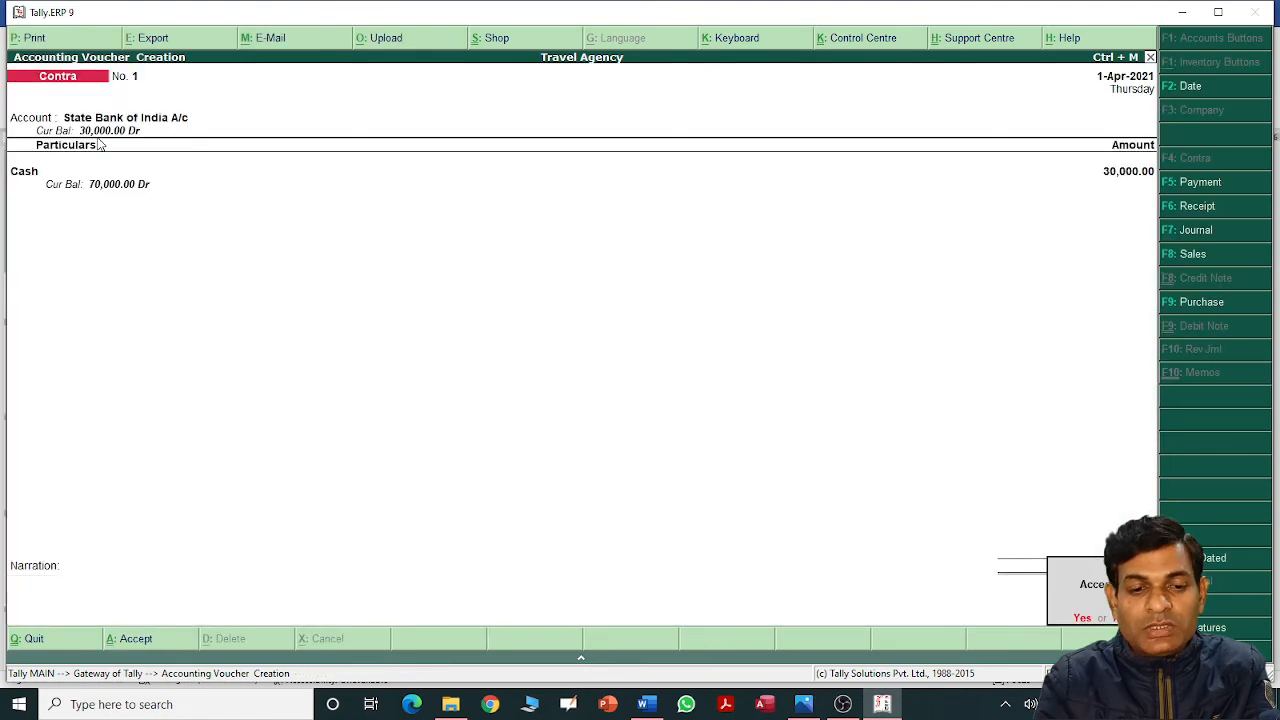
{"action": "key", "text": "Return"}
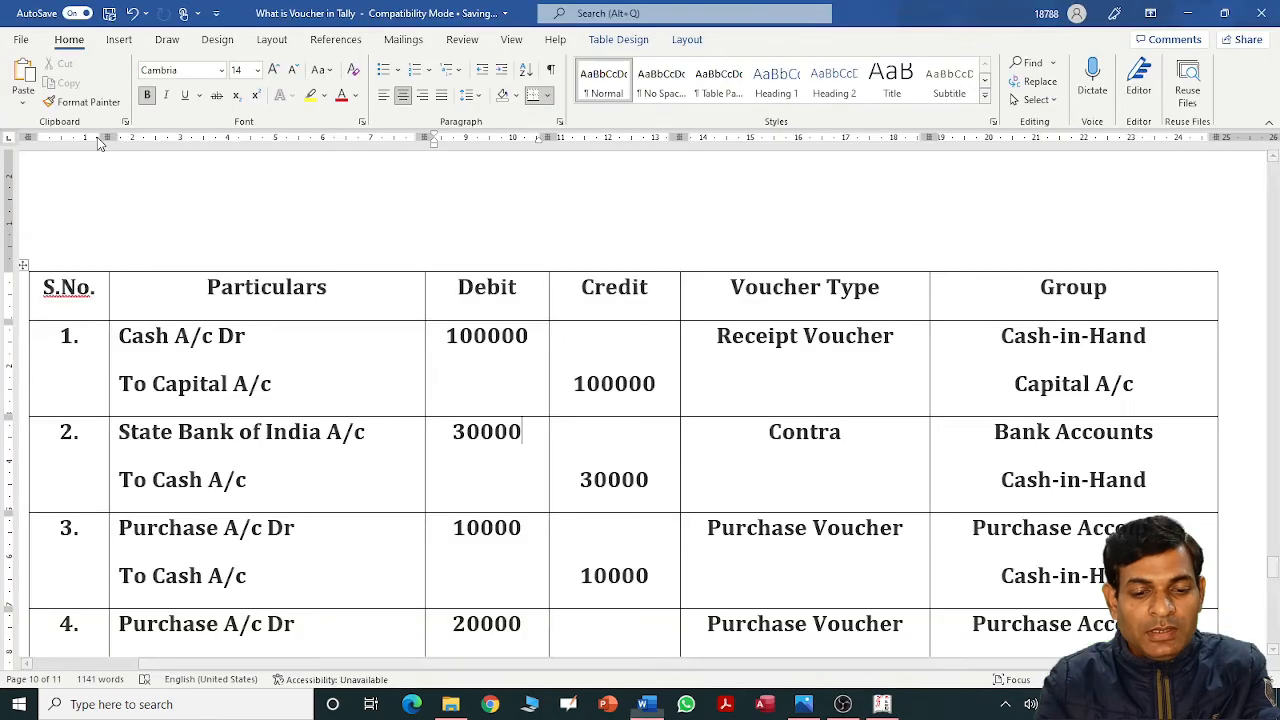
{"action": "key", "text": "alt+Tab"}
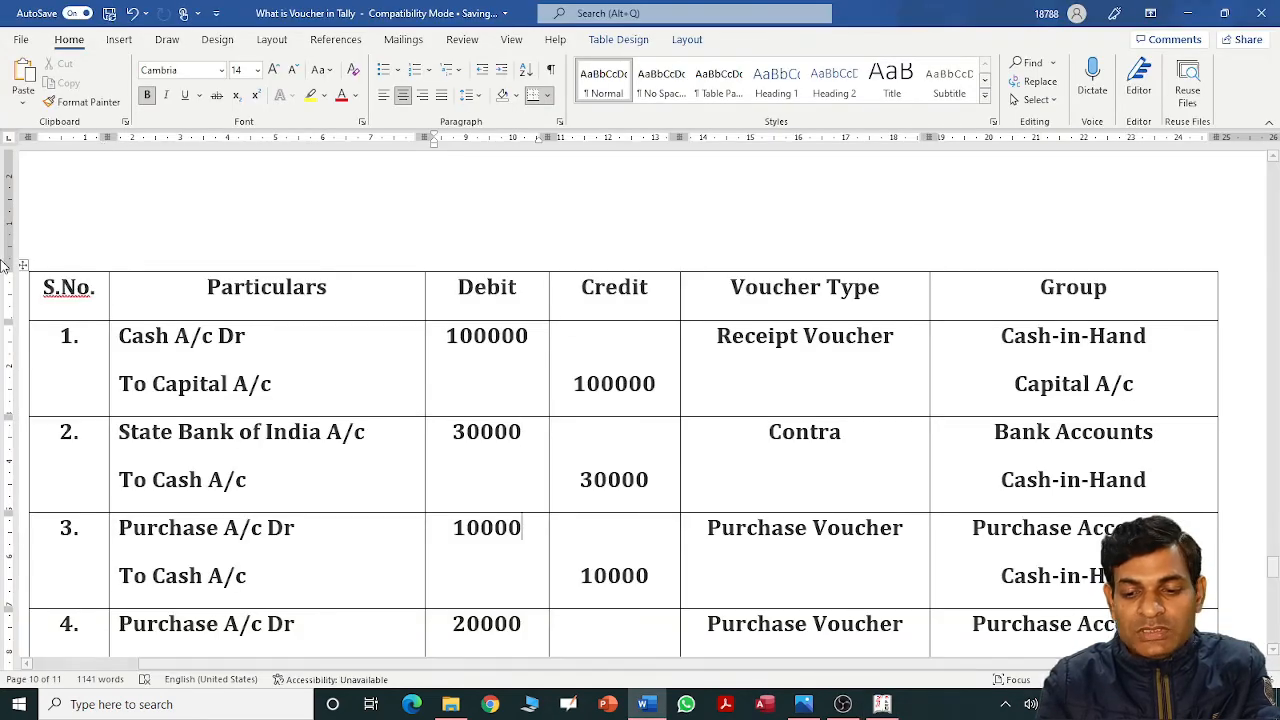
Read entry 3 in the Word table: Purchase A/c Dr 10000, To Cash A/c 10000.
{"action": "left_click", "coordinate": [295, 535]}
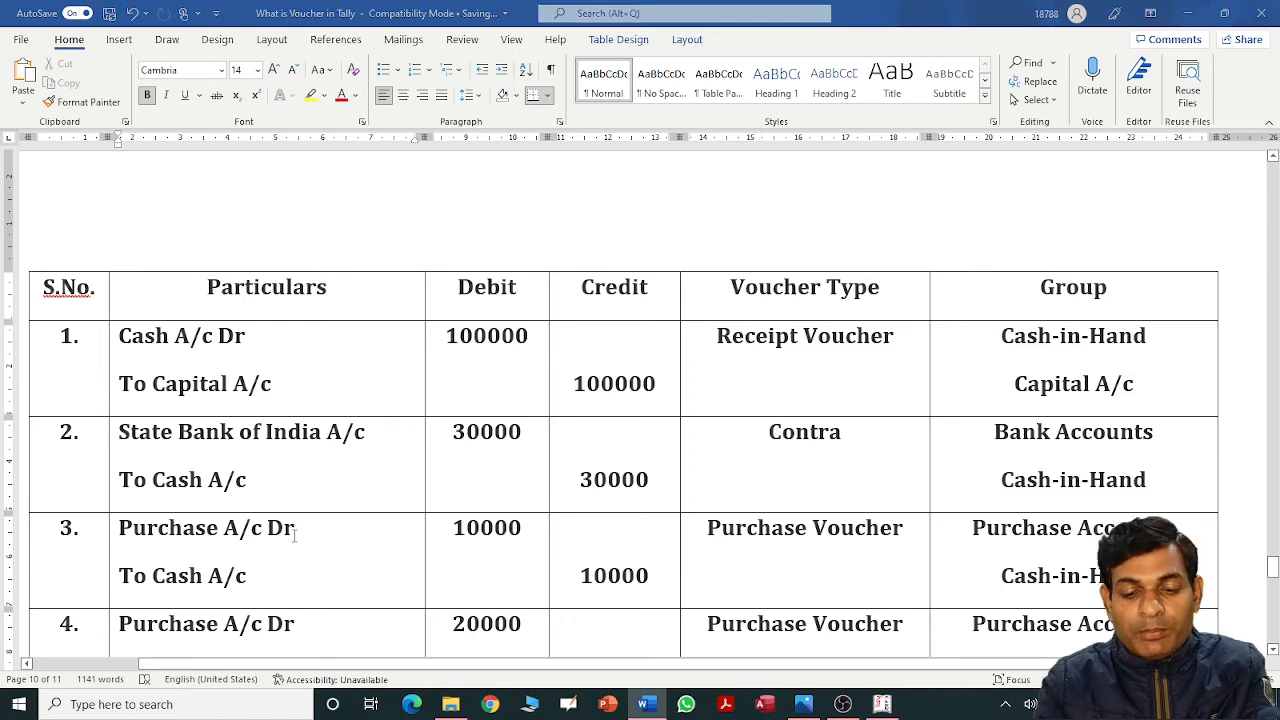
{"action": "key", "text": "alt+Tab"}
{"action": "key", "text": "alt+Tab"}
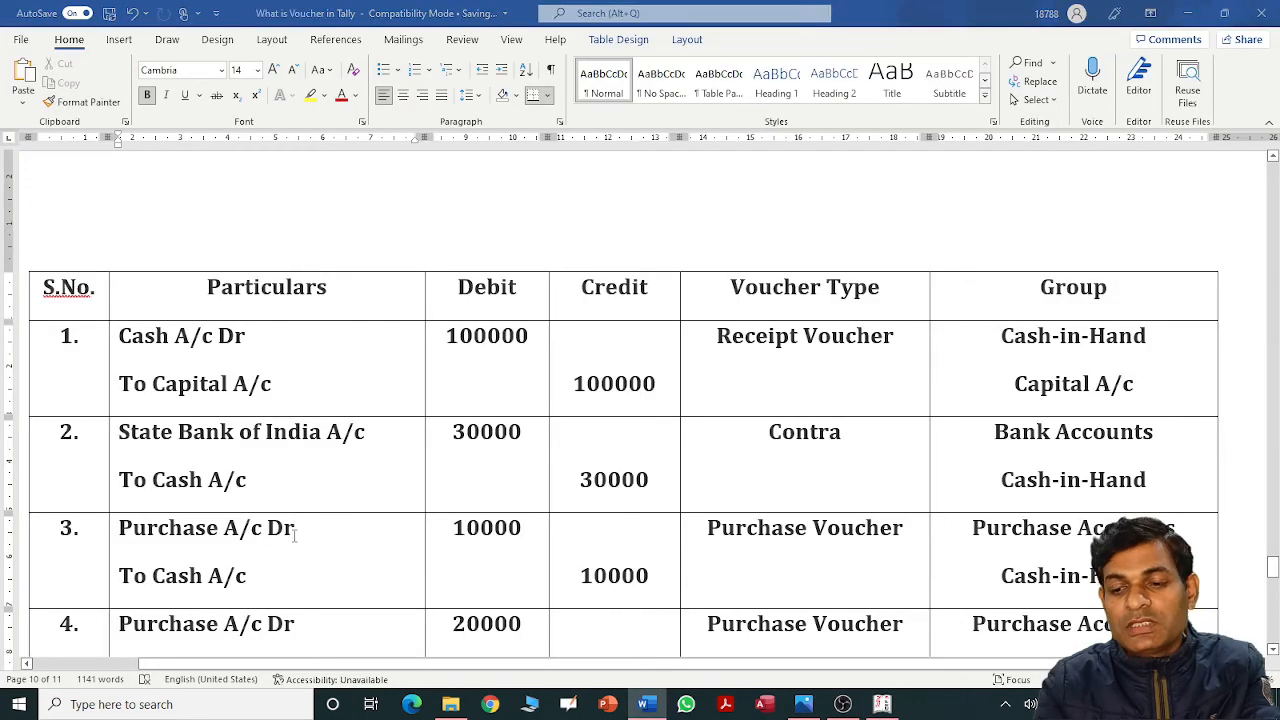
{"action": "key", "text": "alt+Tab"}
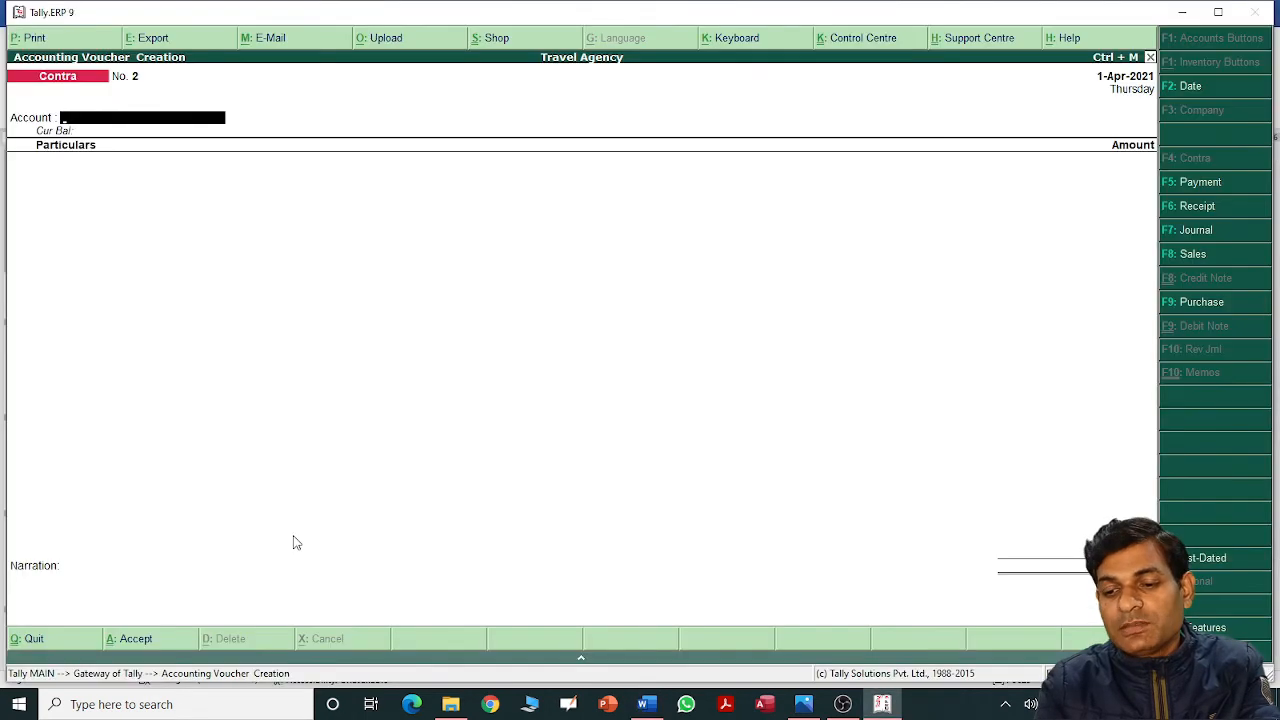
Start a Purchase voucher with invoice 1, date 1-Apr-2021, party Cash, dealer type Not Applicable.
{"action": "left_click", "coordinate": [1196, 303]}
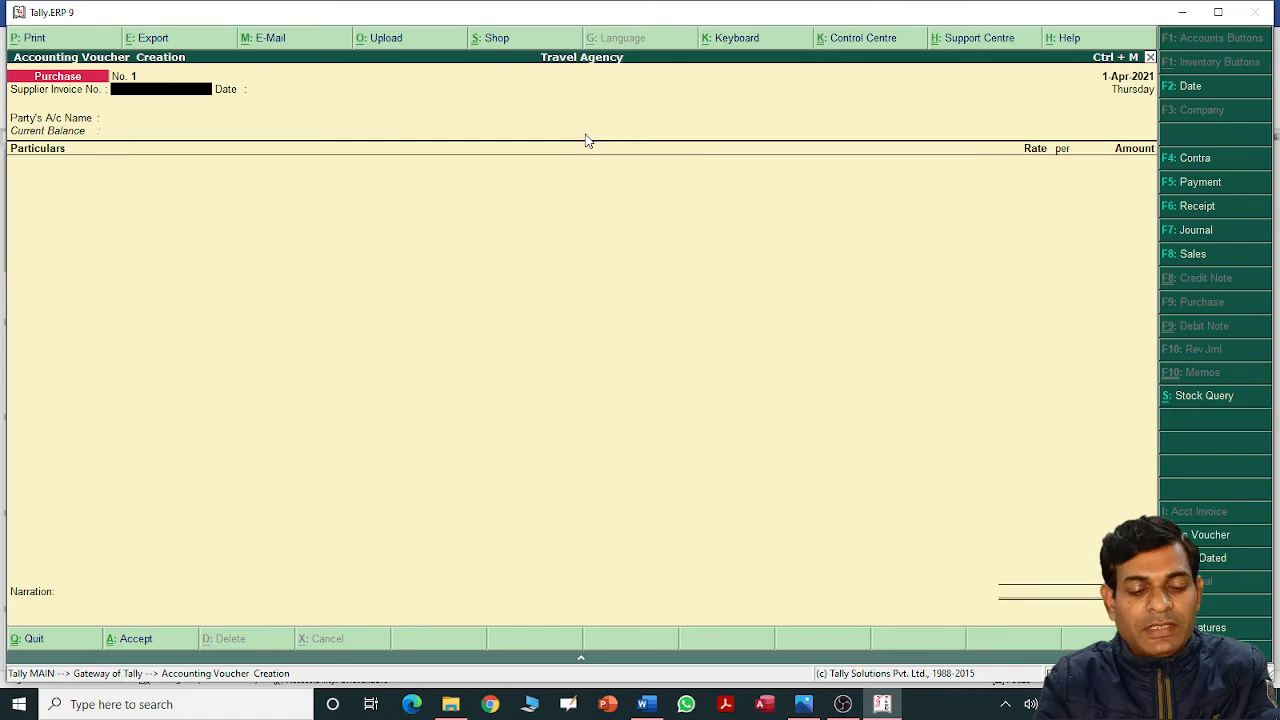
{"action": "type", "text": "1"}
{"action": "key", "text": "Return"}
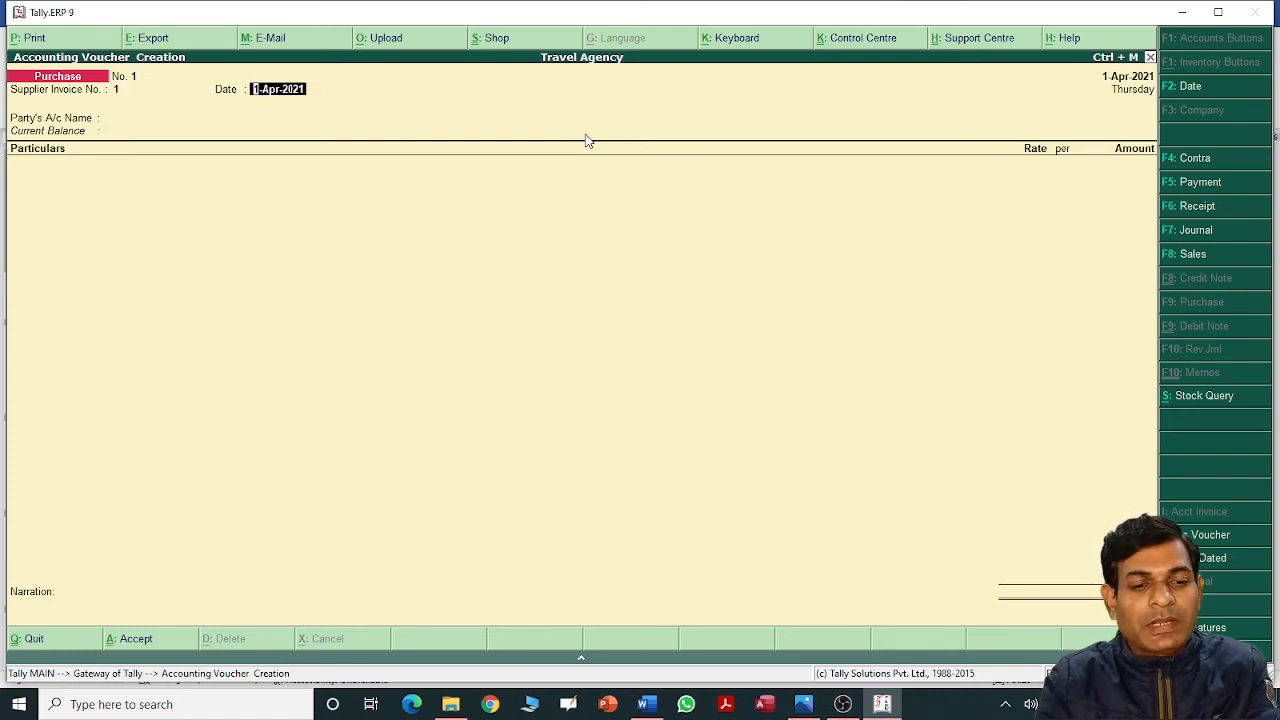
{"action": "key", "text": "Return"}
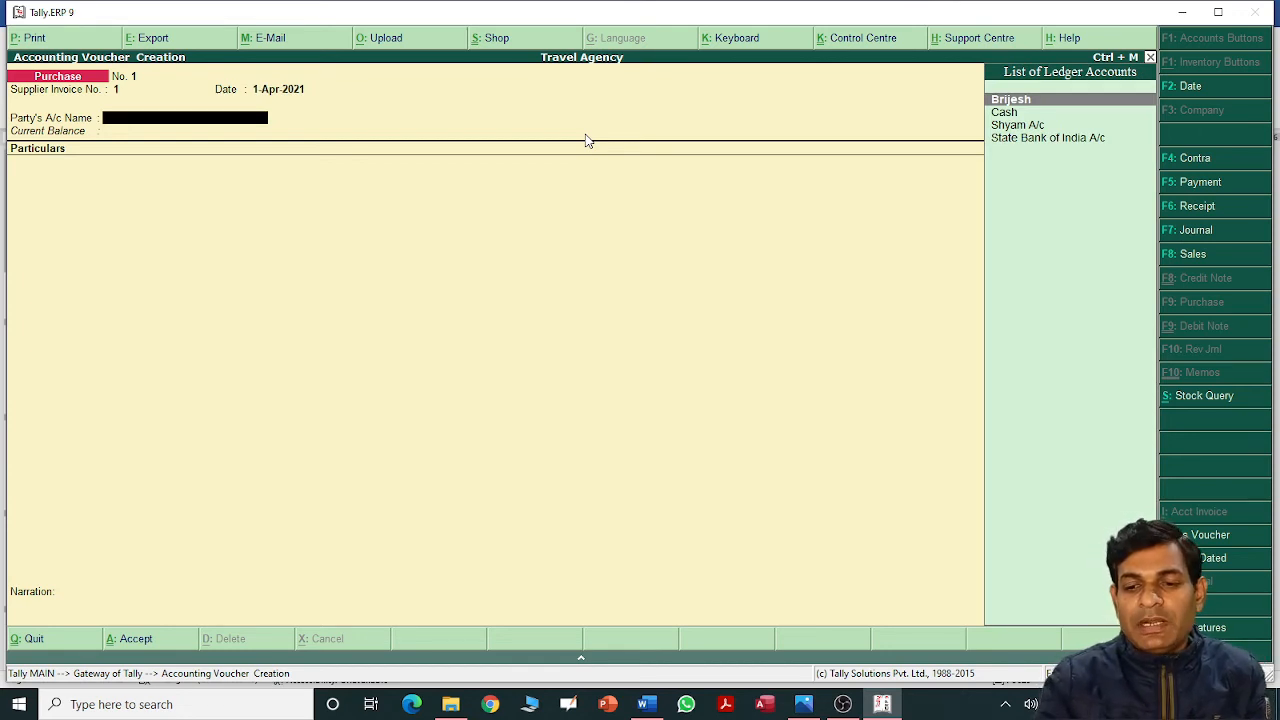
{"action": "key", "text": "Down"}
{"action": "key", "text": "Return"}
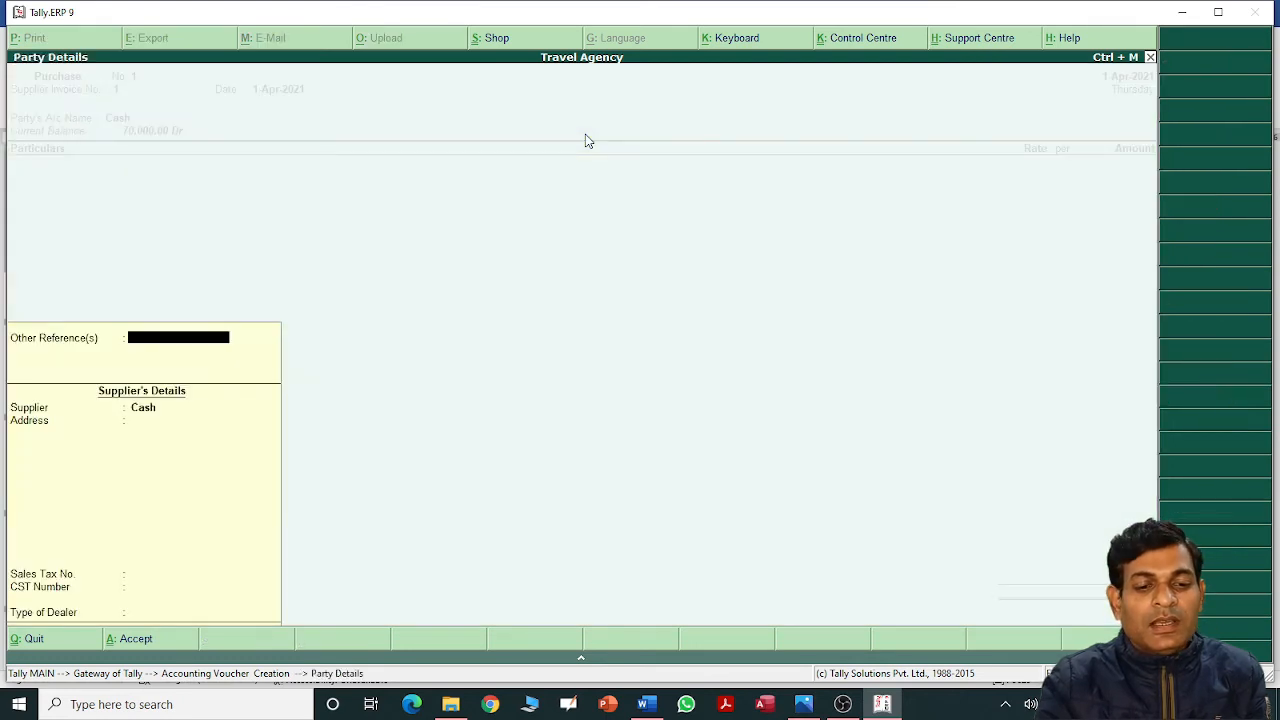
{"action": "key", "text": "Return"}
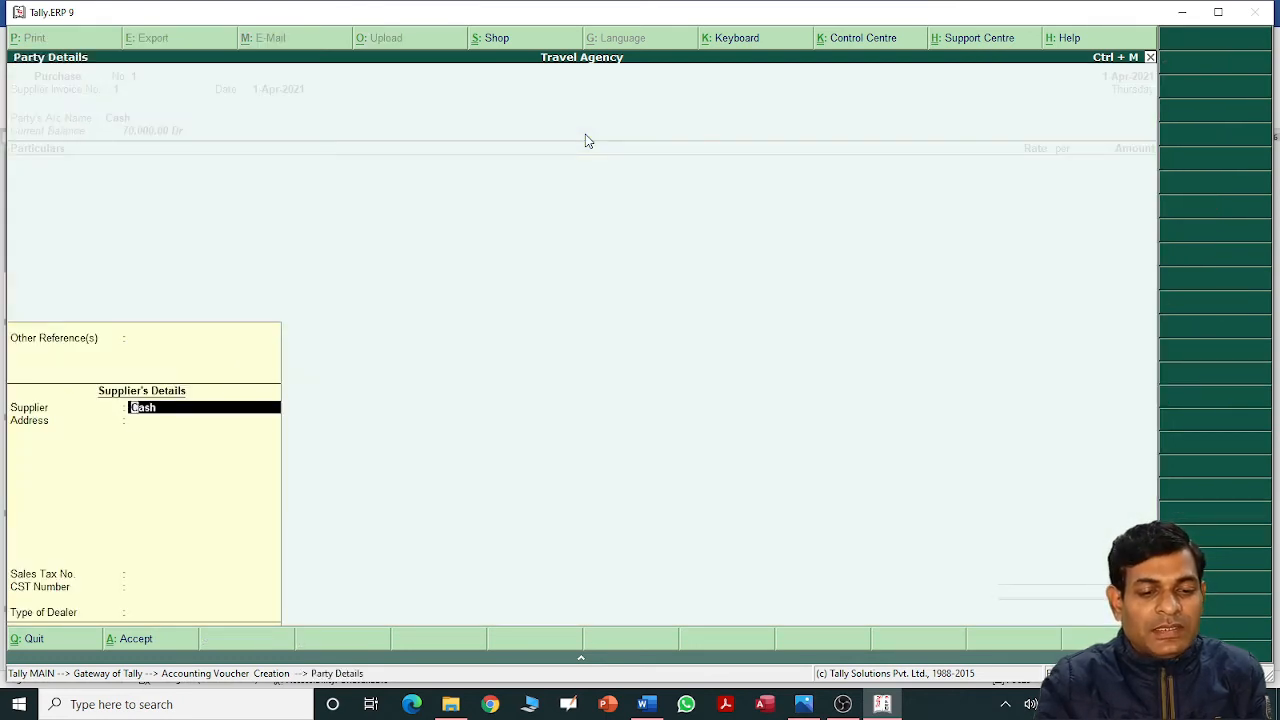
{"action": "key", "text": "Return"}
{"action": "key", "text": "Return"}
{"action": "key", "text": "Return"}
{"action": "key", "text": "Return"}
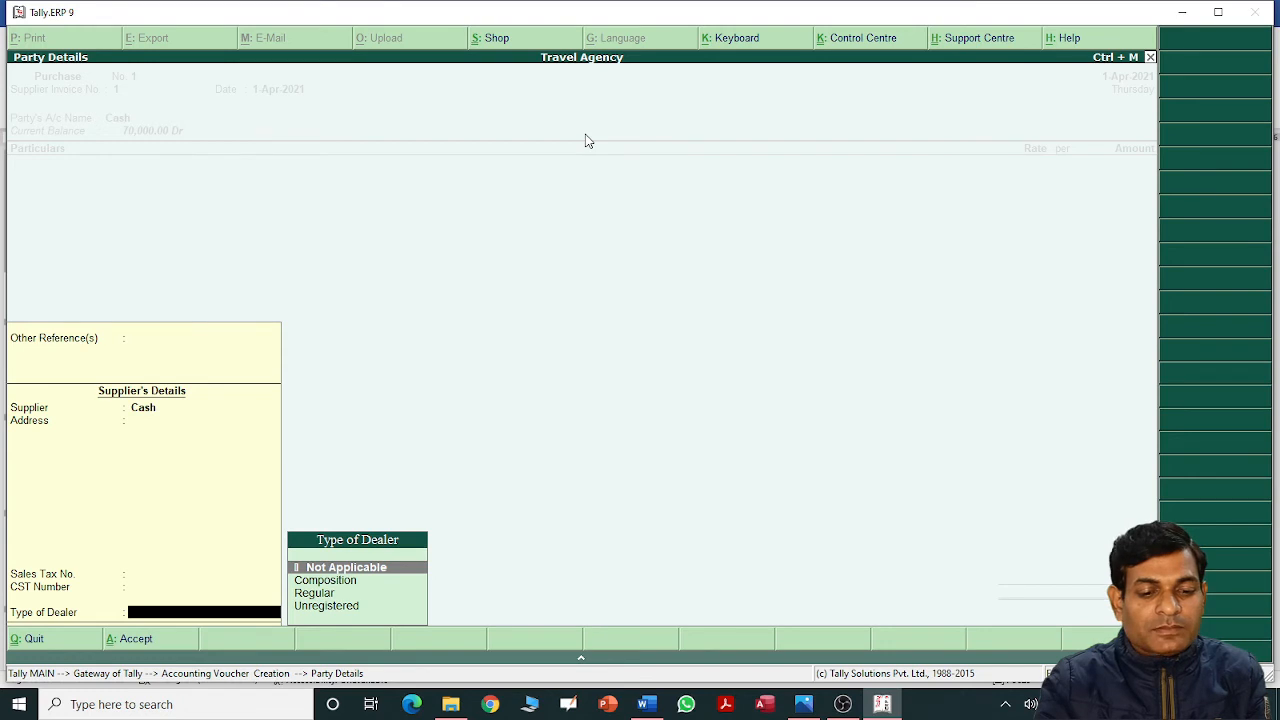
{"action": "key", "text": "Return"}
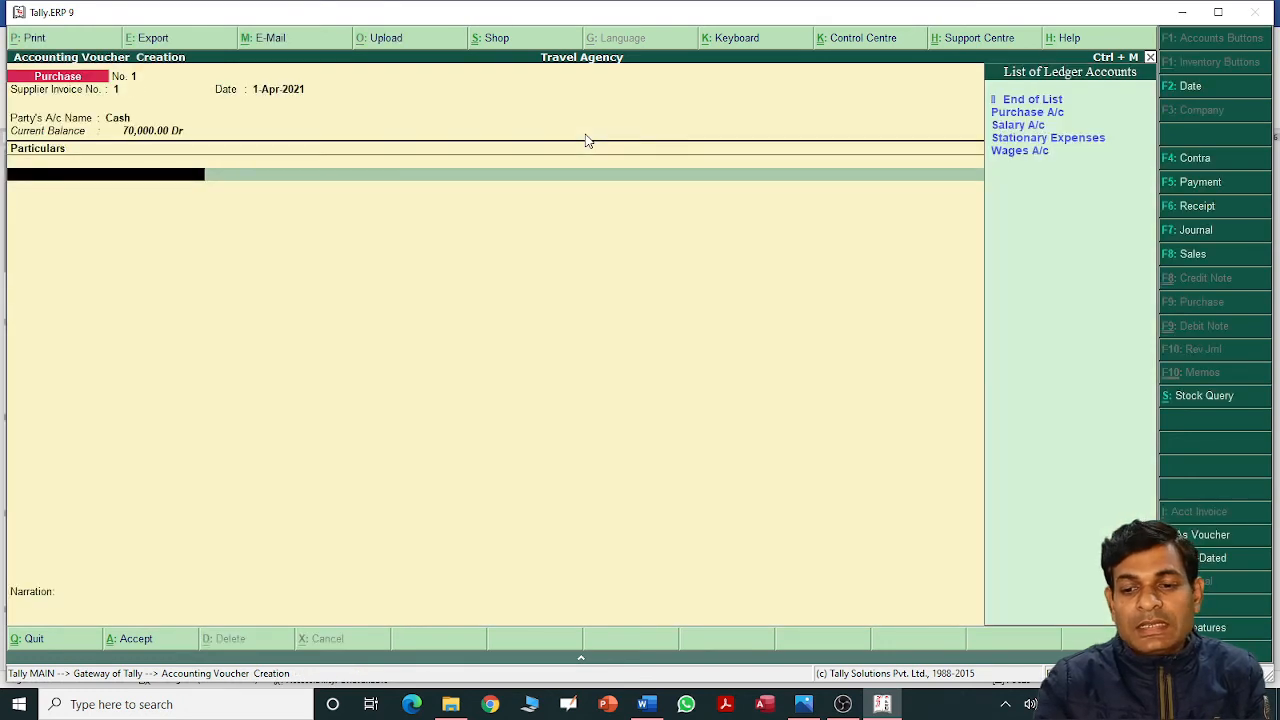
Debit Purchase A/c 10,000 and save Purchase voucher No. 1.
{"action": "key", "text": "Down"}
{"action": "key", "text": "Return"}
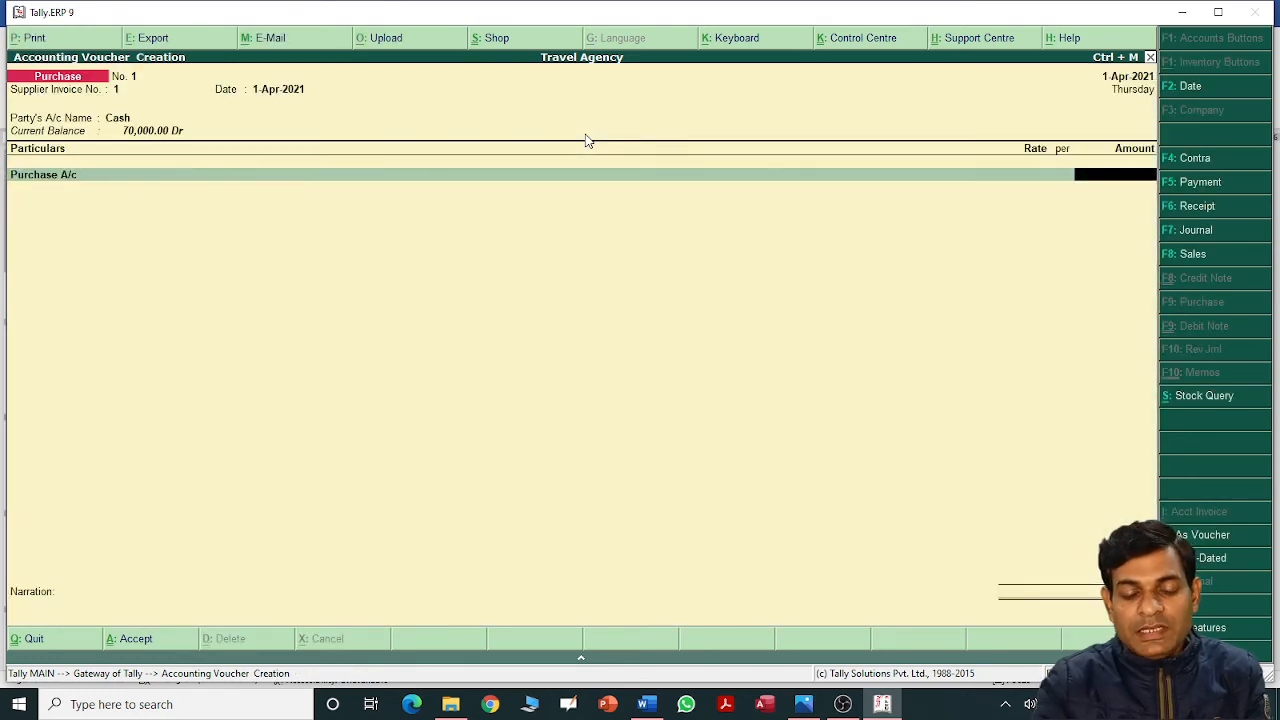
{"action": "key", "text": "alt+Tab"}
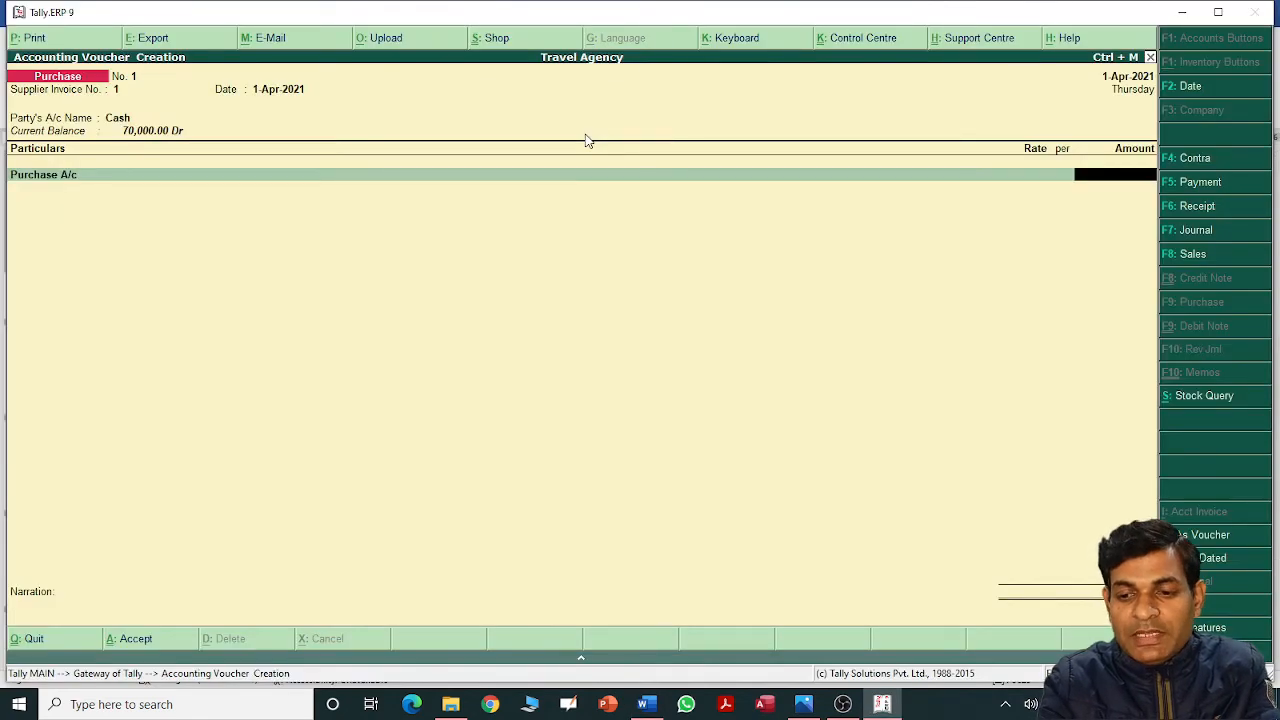
{"action": "type", "text": "10000"}
{"action": "key", "text": "Return"}
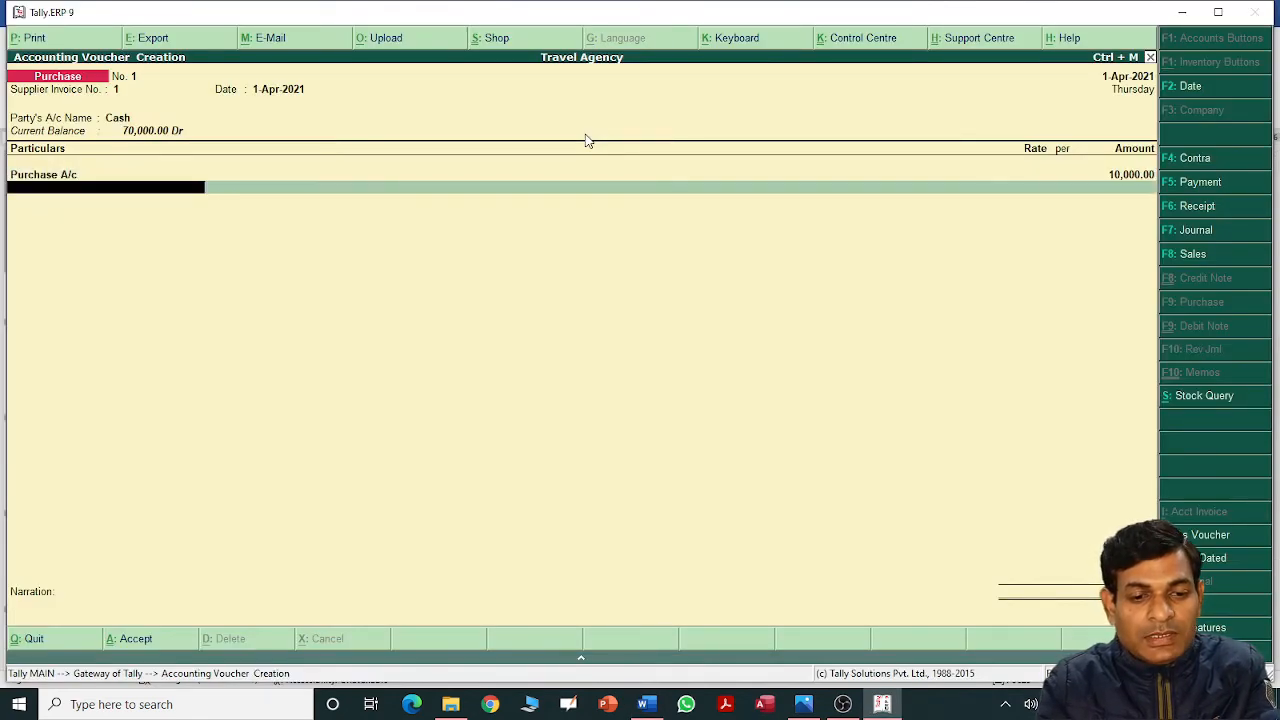
{"action": "key", "text": "Return"}
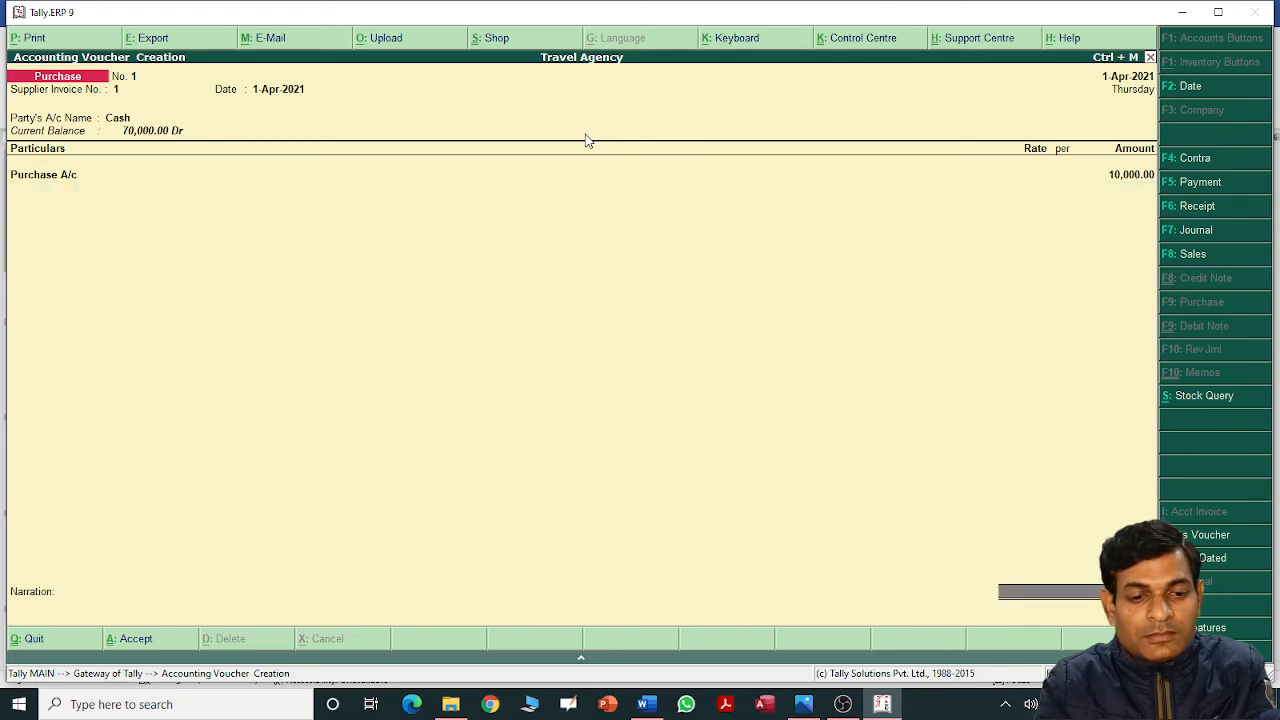
{"action": "key", "text": "Return"}
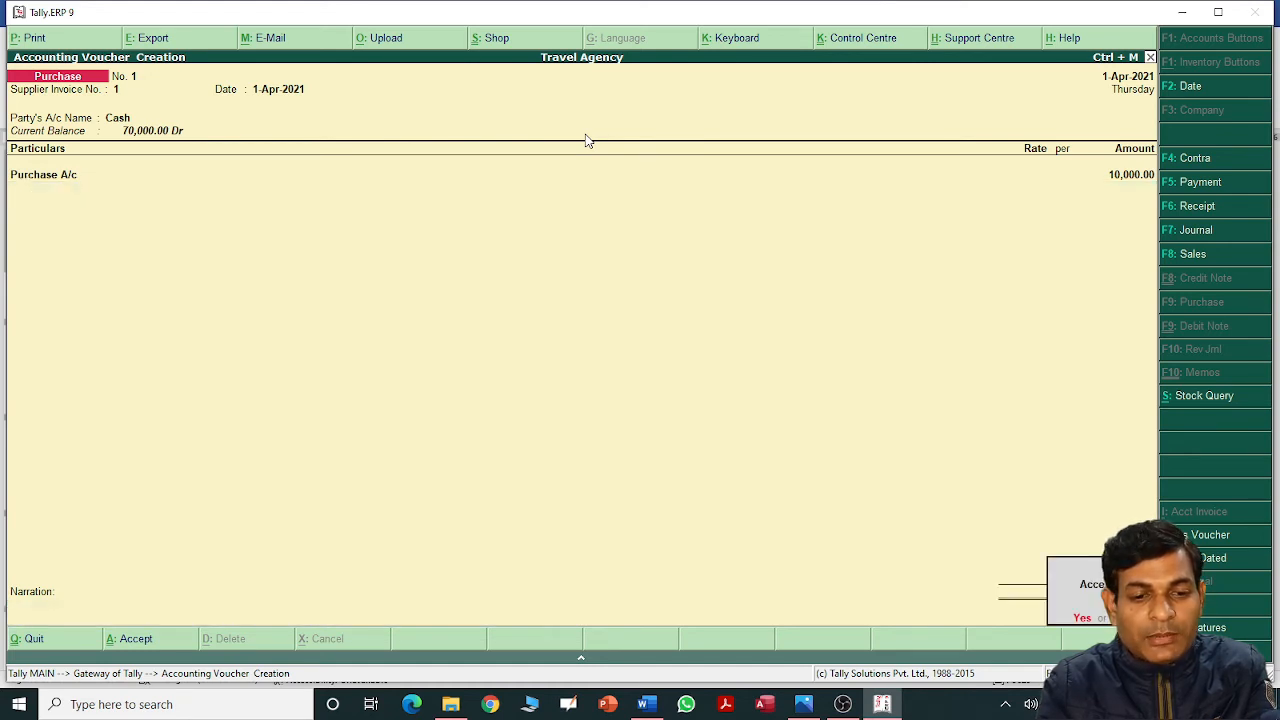
{"action": "key", "text": "Return"}
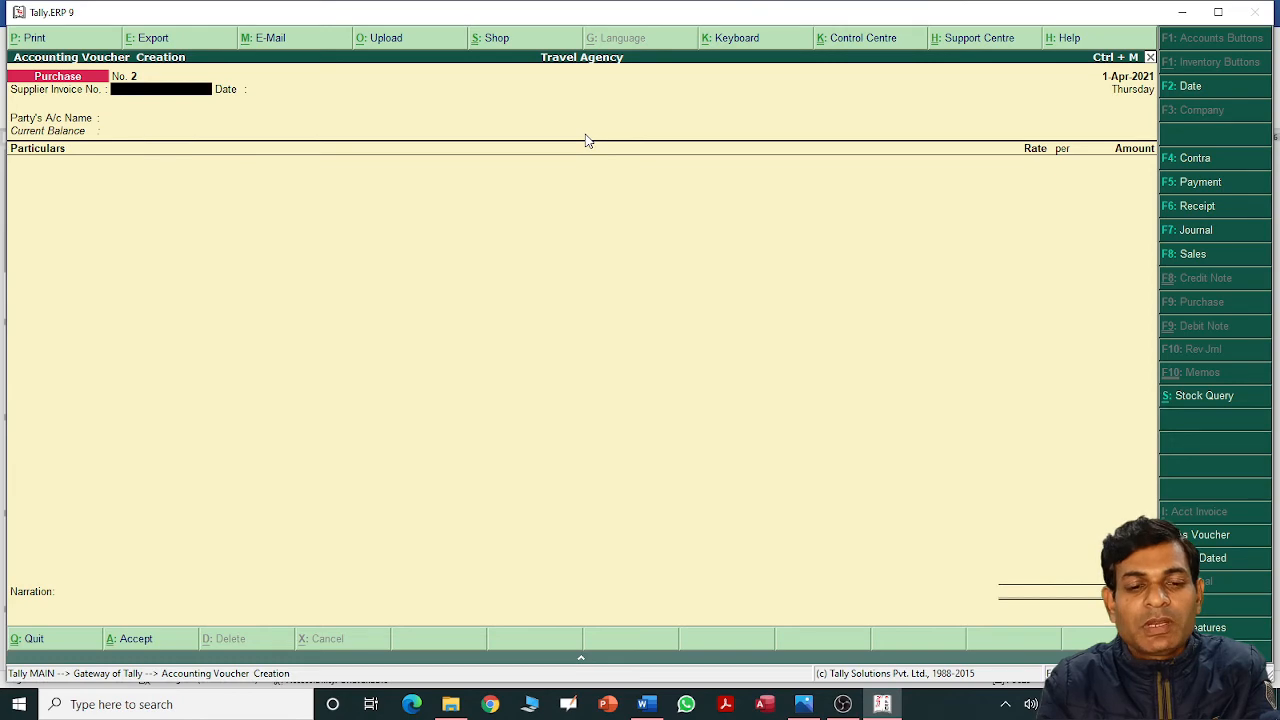
{"action": "key", "text": "alt+Tab"}
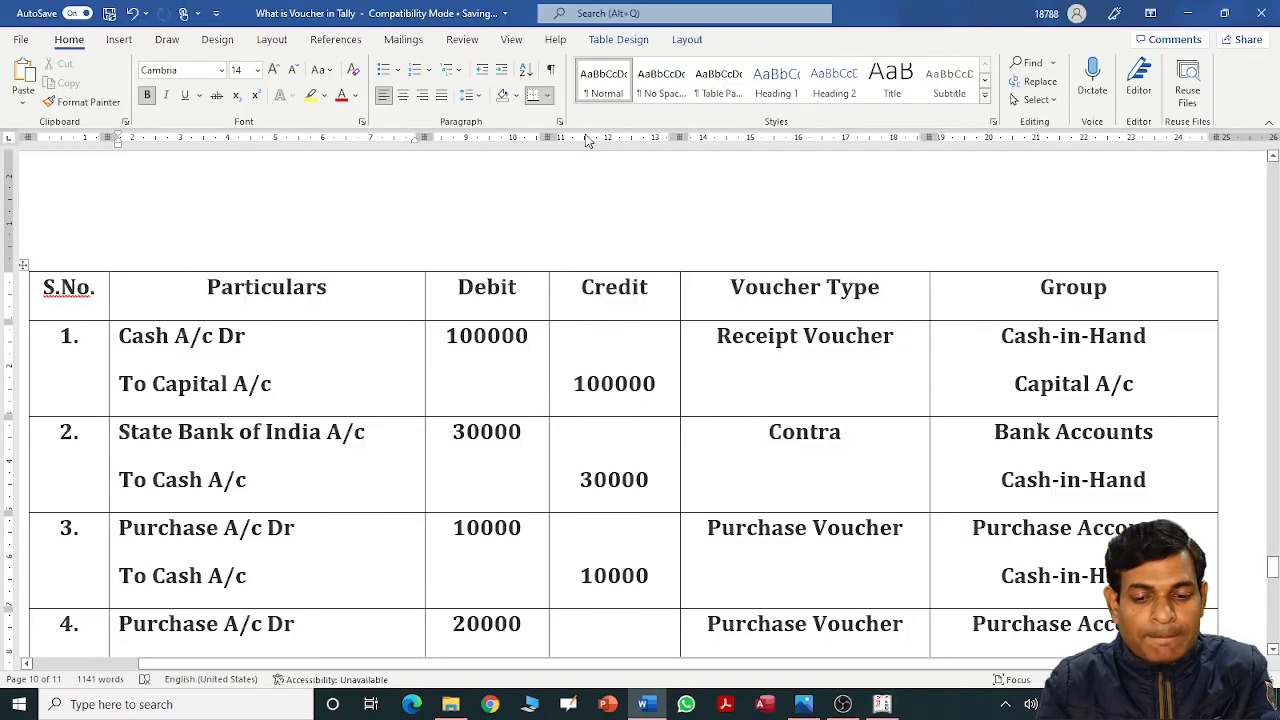
Check entry 4 in Word, then begin Purchase voucher with invoice 2 and party Shyam A/c.
{"action": "scroll", "coordinate": [587, 140], "scroll_direction": "down", "scroll_amount": 2}
{"action": "key", "text": "Down"}
{"action": "key", "text": "Up"}
{"action": "key", "text": "Up"}
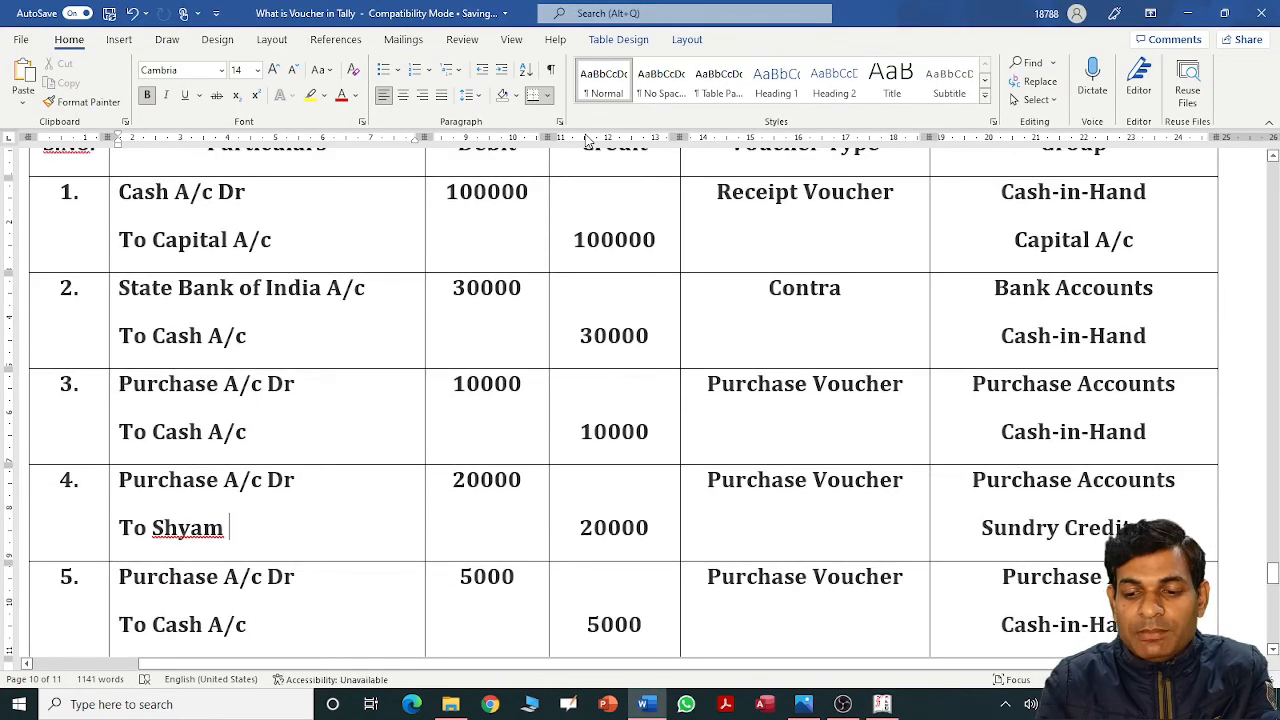
{"action": "key", "text": "alt+Tab"}
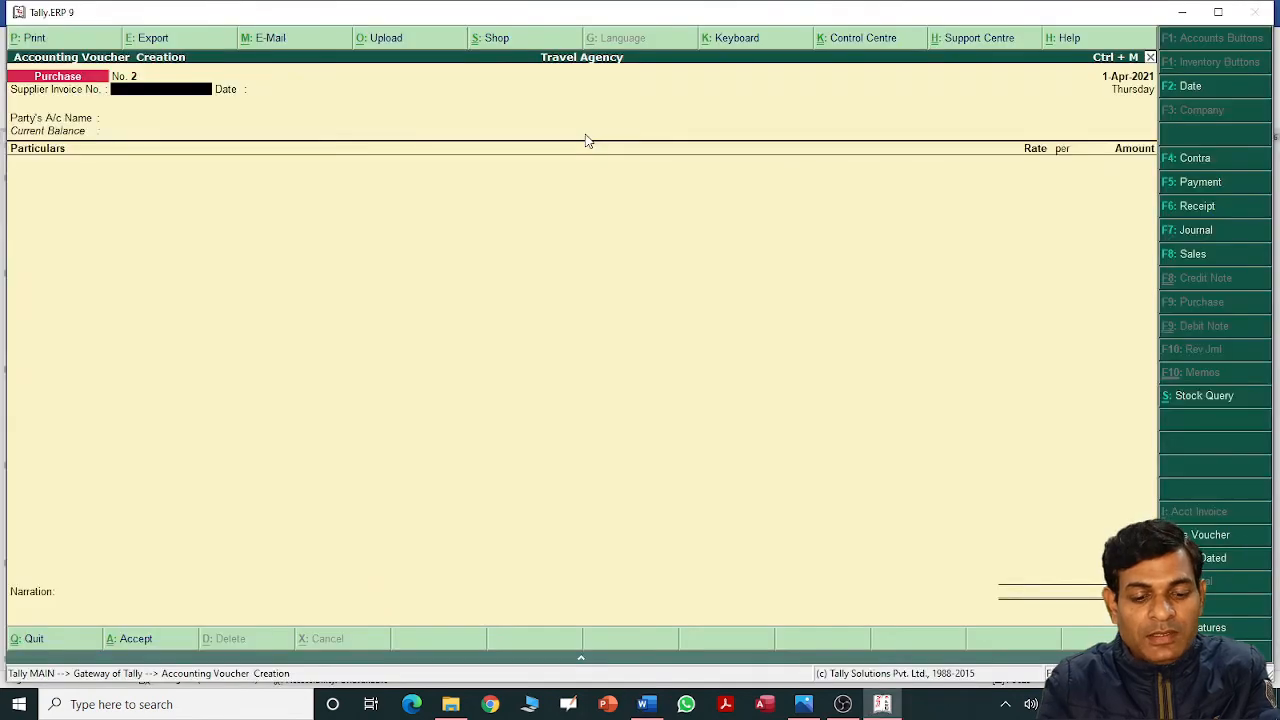
{"action": "type", "text": "2"}
{"action": "key", "text": "Return"}
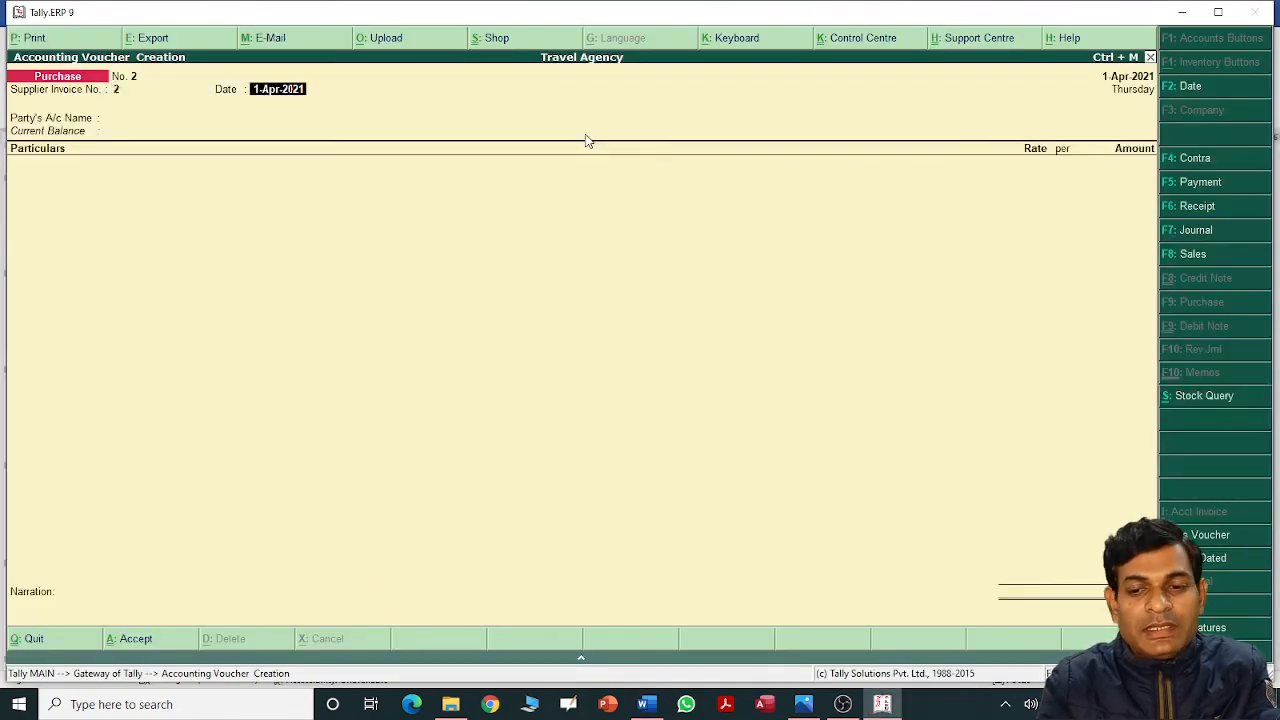
{"action": "key", "text": "Return"}
{"action": "key", "text": "Down"}
{"action": "key", "text": "Down"}
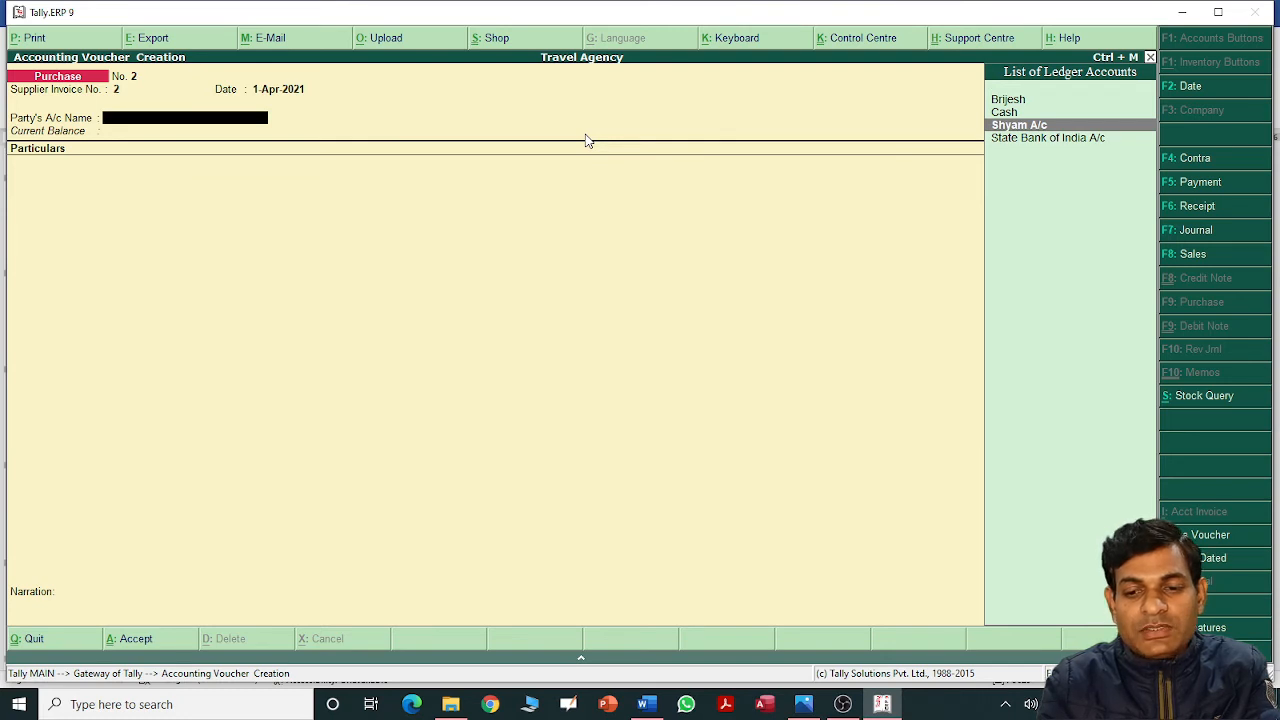
{"action": "key", "text": "Return"}
{"action": "key", "text": "Return"}
{"action": "key", "text": "Return"}
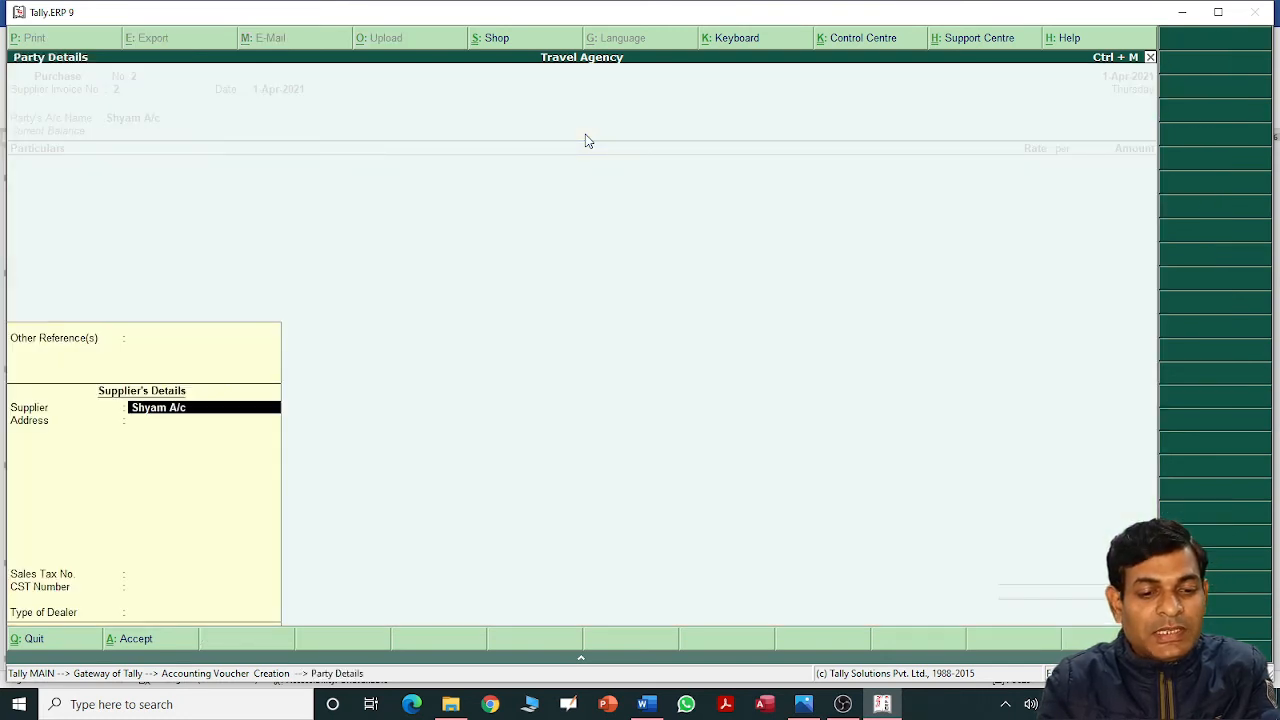
{"action": "key", "text": "Return"}
{"action": "key", "text": "Return"}
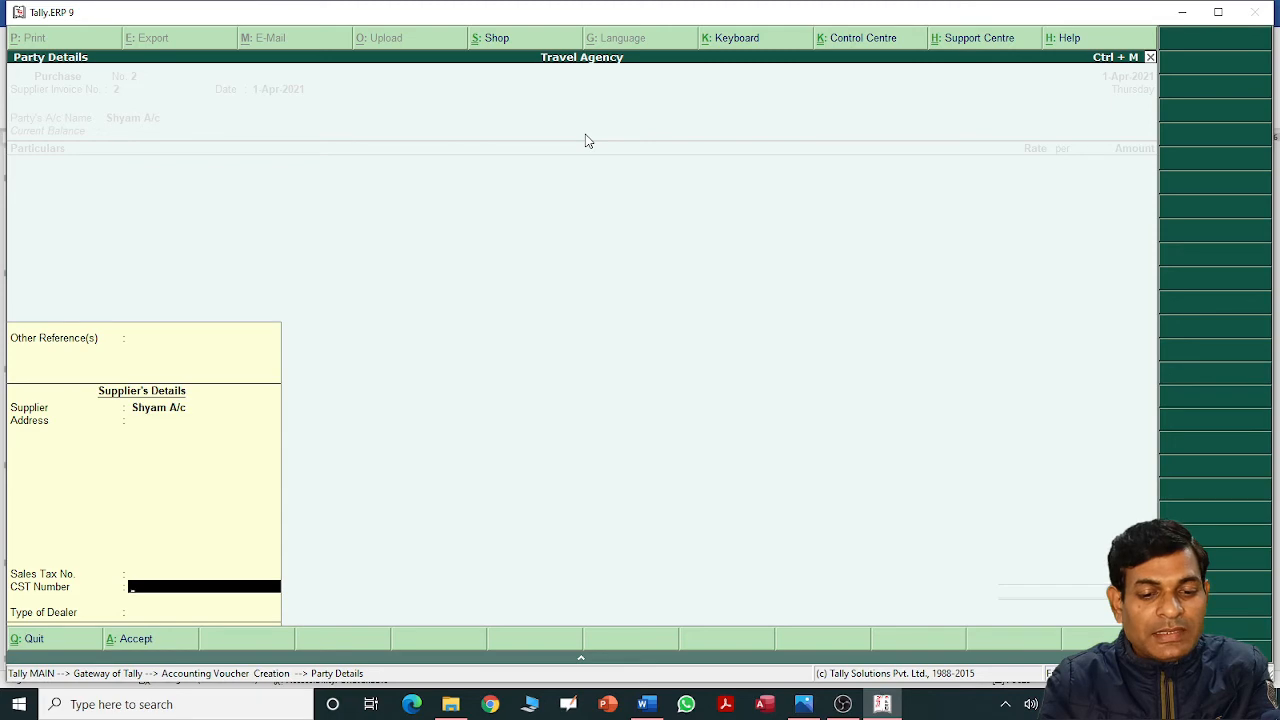
{"action": "key", "text": "Return"}
{"action": "key", "text": "Return"}
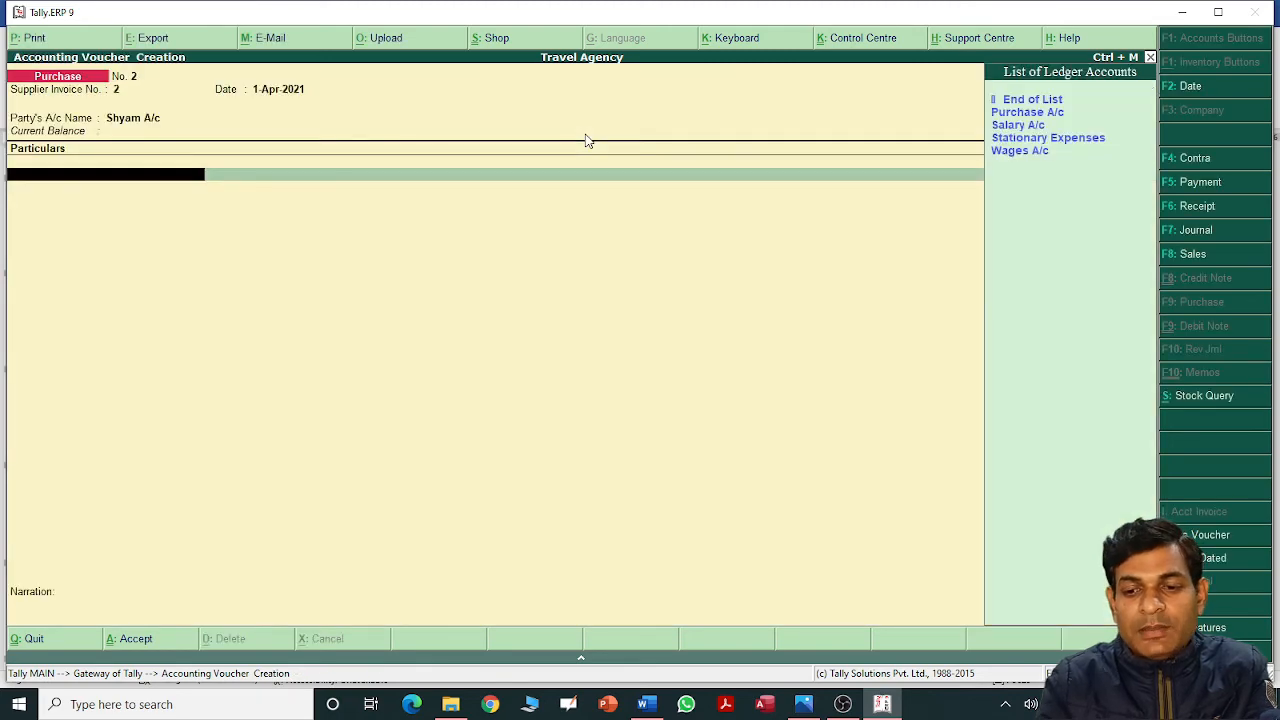
Debit Purchase A/c 20,000 and save Purchase voucher No. 2.
{"action": "key", "text": "Down"}
{"action": "key", "text": "Return"}
{"action": "key", "text": "alt+Tab"}
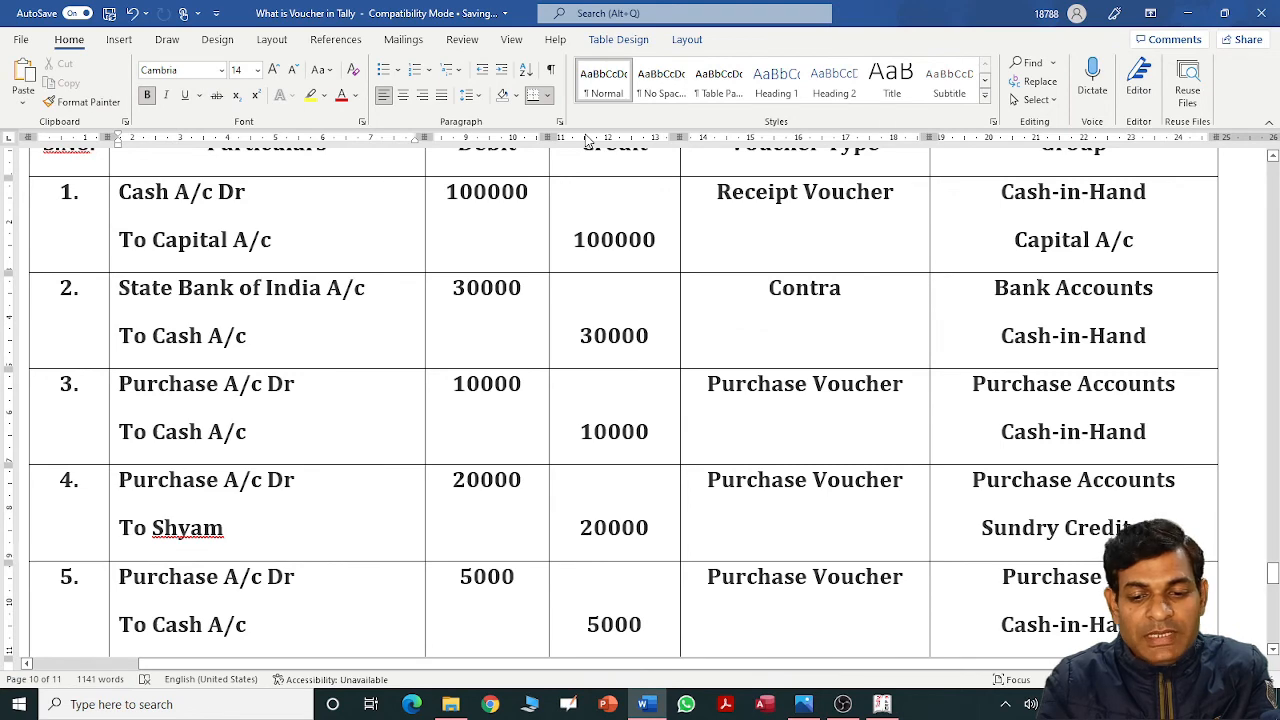
{"action": "key", "text": "alt+Tab"}
{"action": "type", "text": "20000"}
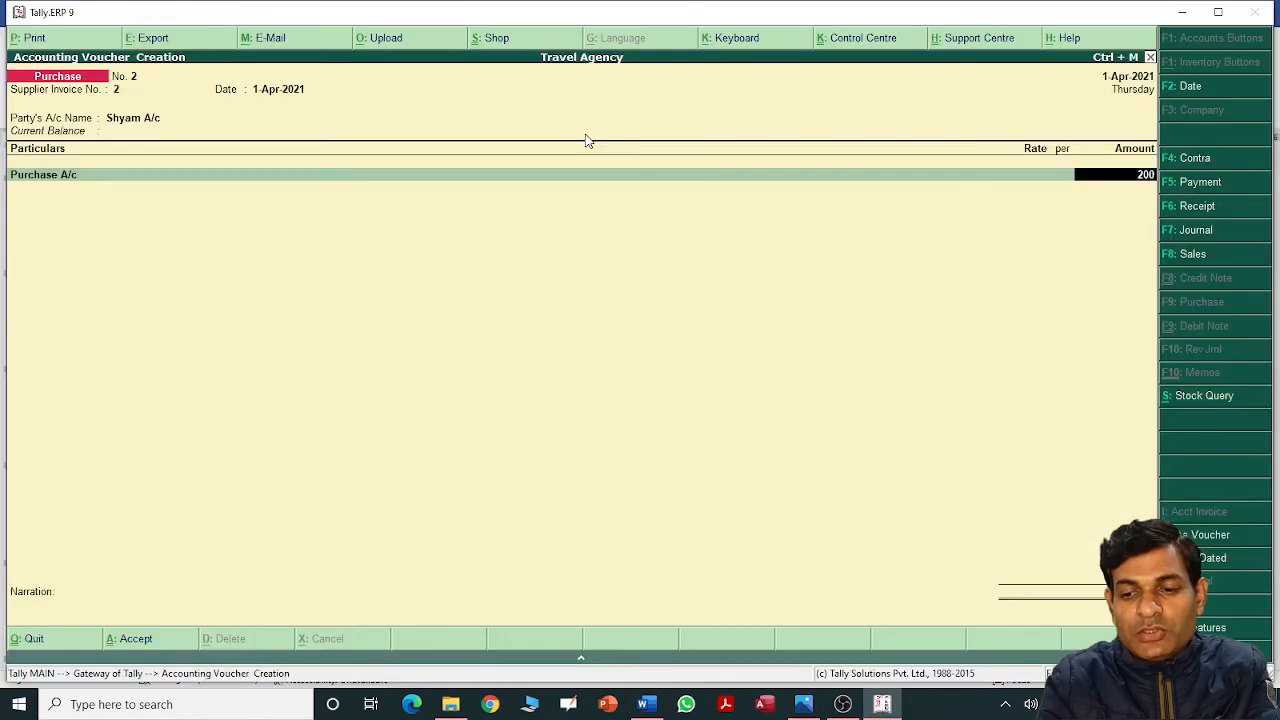
{"action": "key", "text": "Return"}
{"action": "key", "text": "Return"}
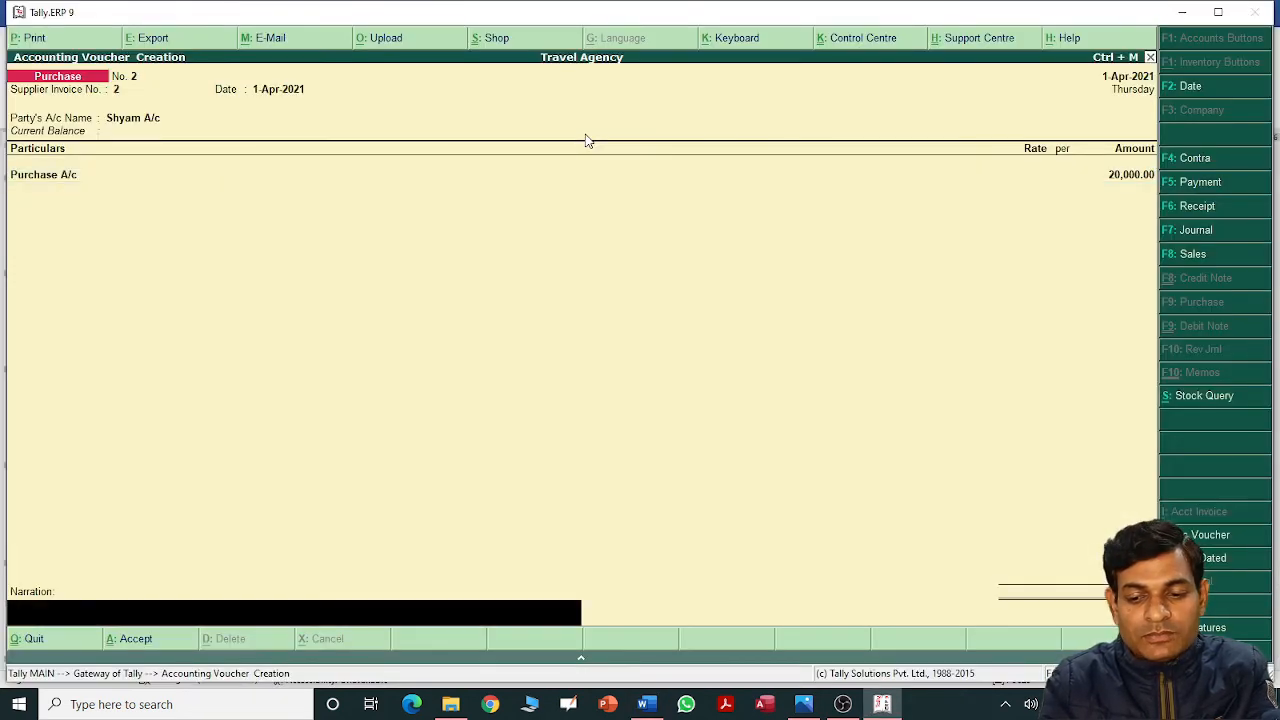
{"action": "key", "text": "Return"}
{"action": "key", "text": "Return"}
{"action": "key", "text": "alt+Tab"}
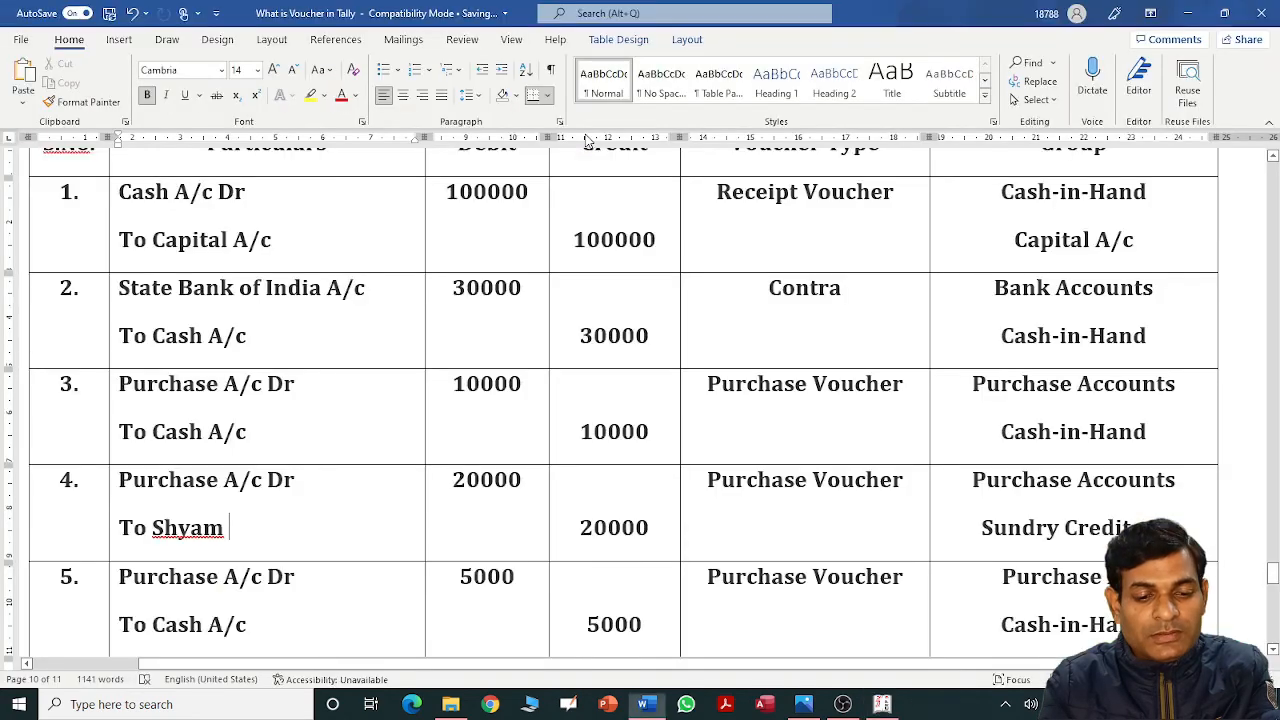
{"action": "key", "text": "Down"}
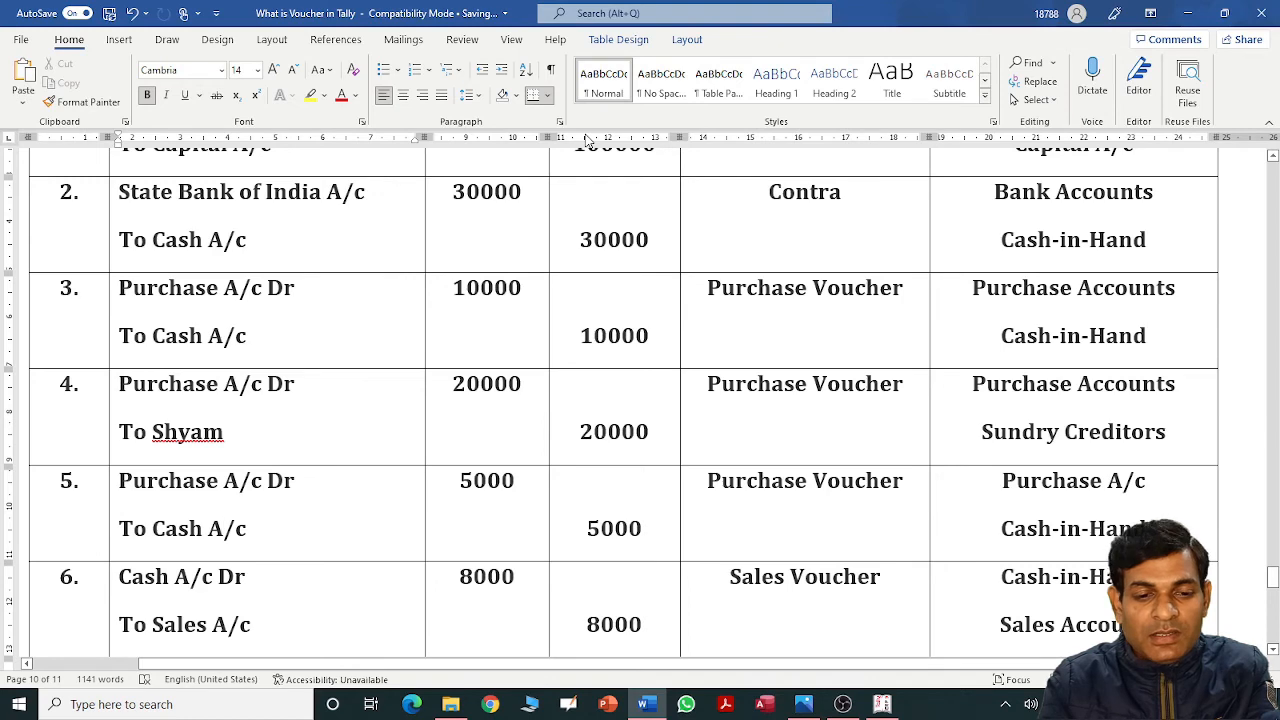
Enter purchase voucher No. 3, invoice 3, Cash party, Purchase A/c debited 5,000, and save.
{"action": "key", "text": "alt+Tab"}
{"action": "type", "text": "3"}
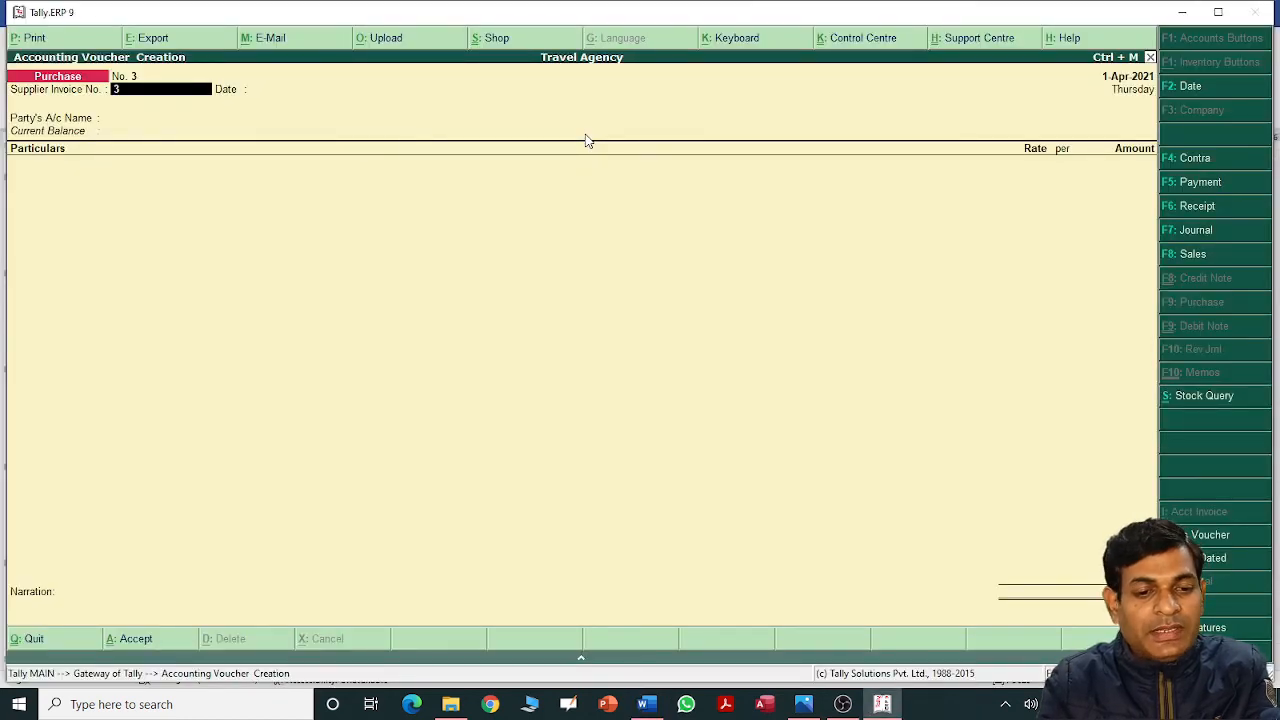
{"action": "key", "text": "Return"}
{"action": "key", "text": "Return"}
{"action": "key", "text": "Down"}
{"action": "key", "text": "Return"}
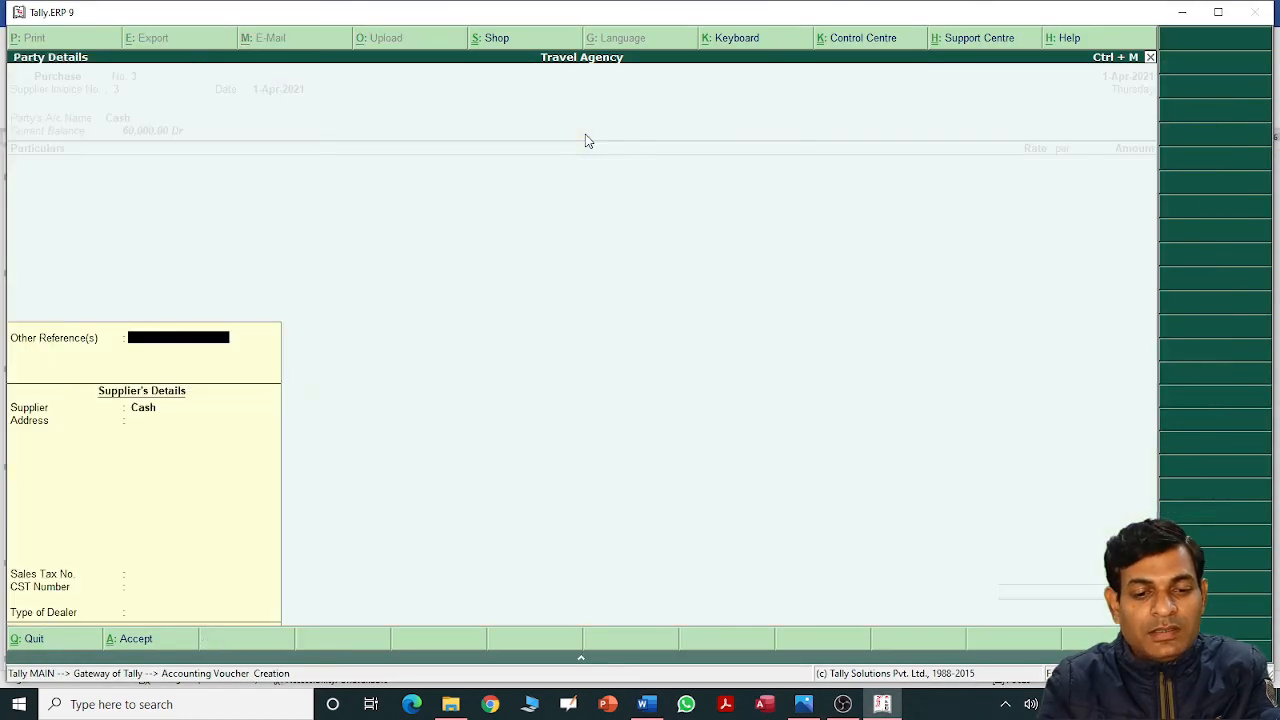
{"action": "key", "text": "Return"}
{"action": "key", "text": "Return"}
{"action": "key", "text": "Return"}
{"action": "key", "text": "Return"}
{"action": "key", "text": "Return"}
{"action": "key", "text": "Return"}
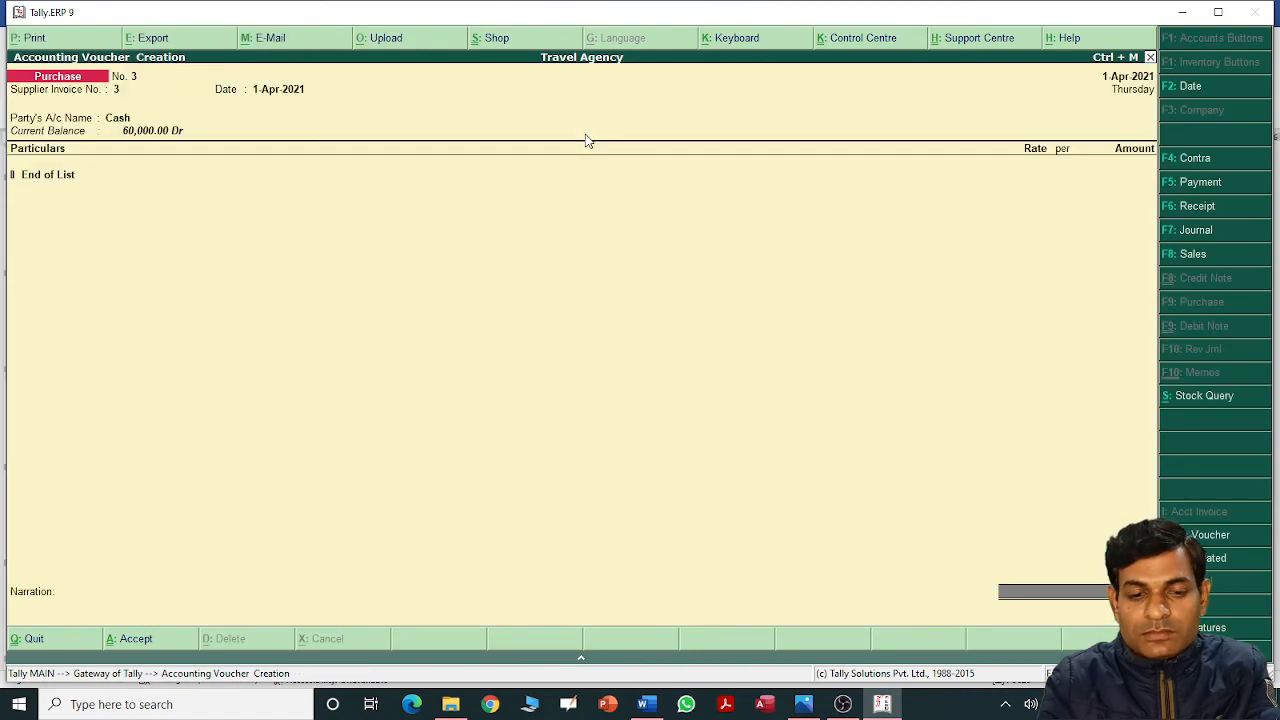
{"action": "key", "text": "Down"}
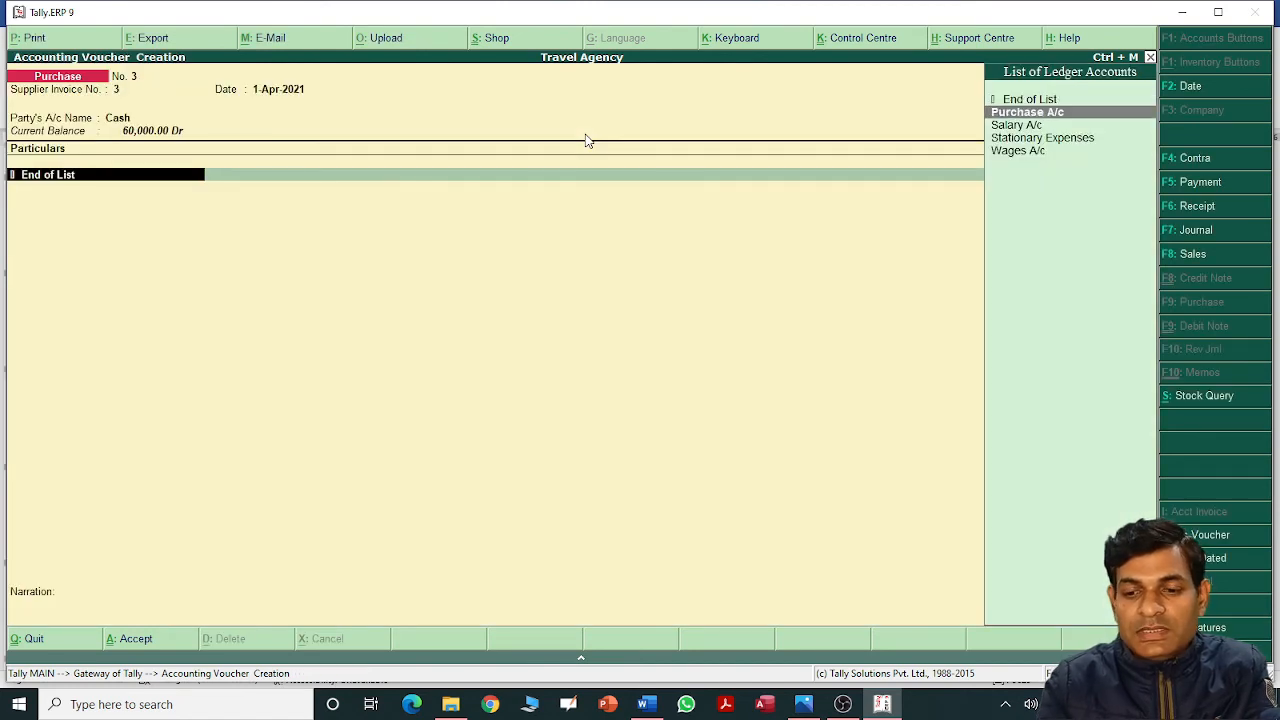
{"action": "key", "text": "Return"}
{"action": "type", "text": "5000"}
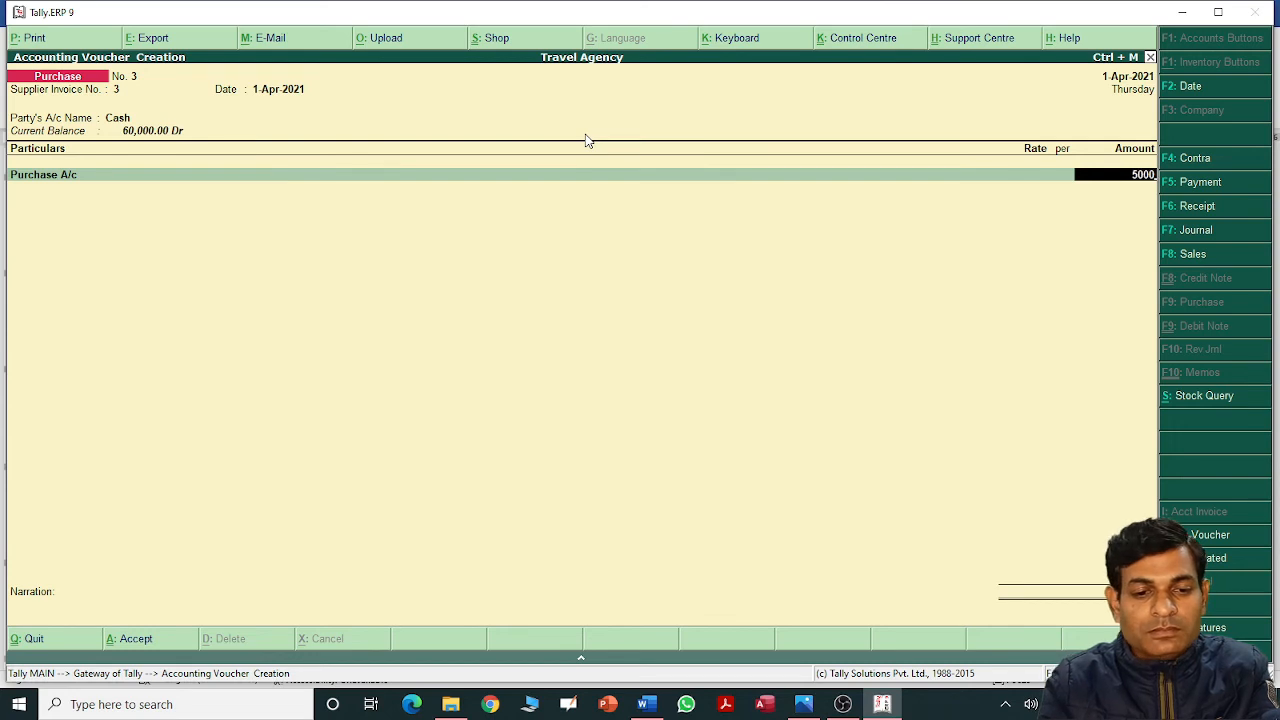
{"action": "key", "text": "Return"}
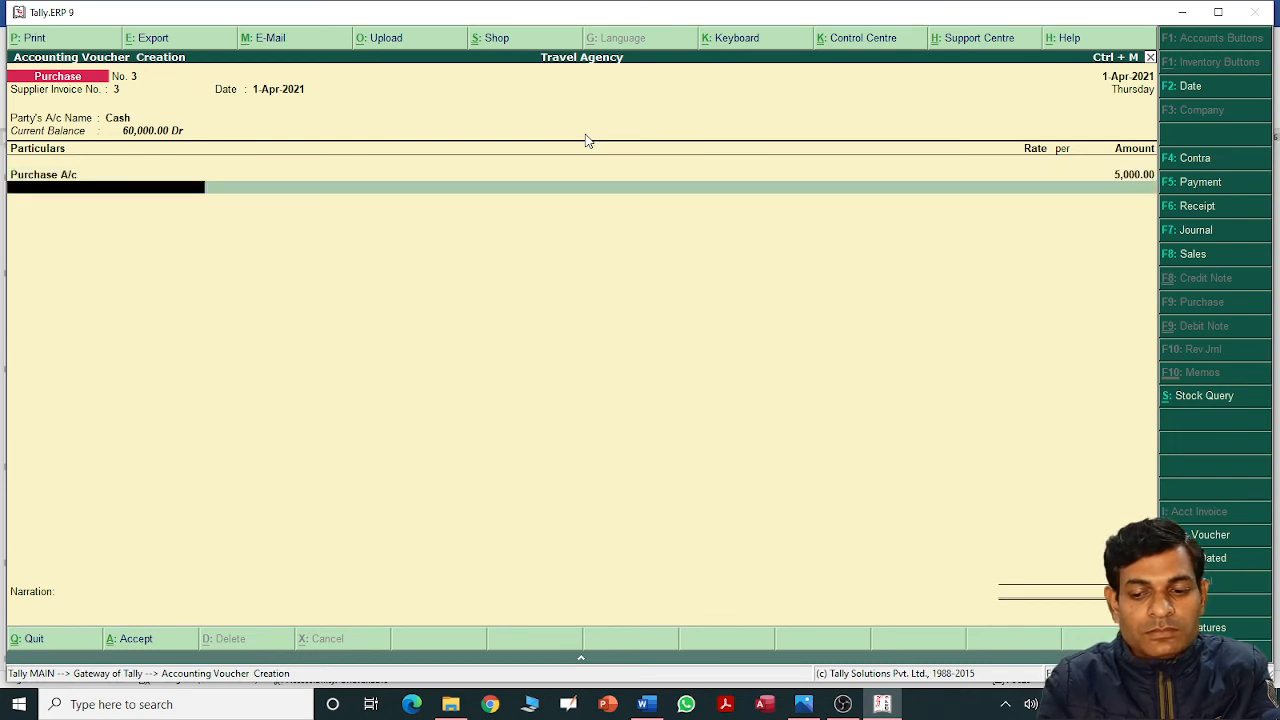
{"action": "key", "text": "Return"}
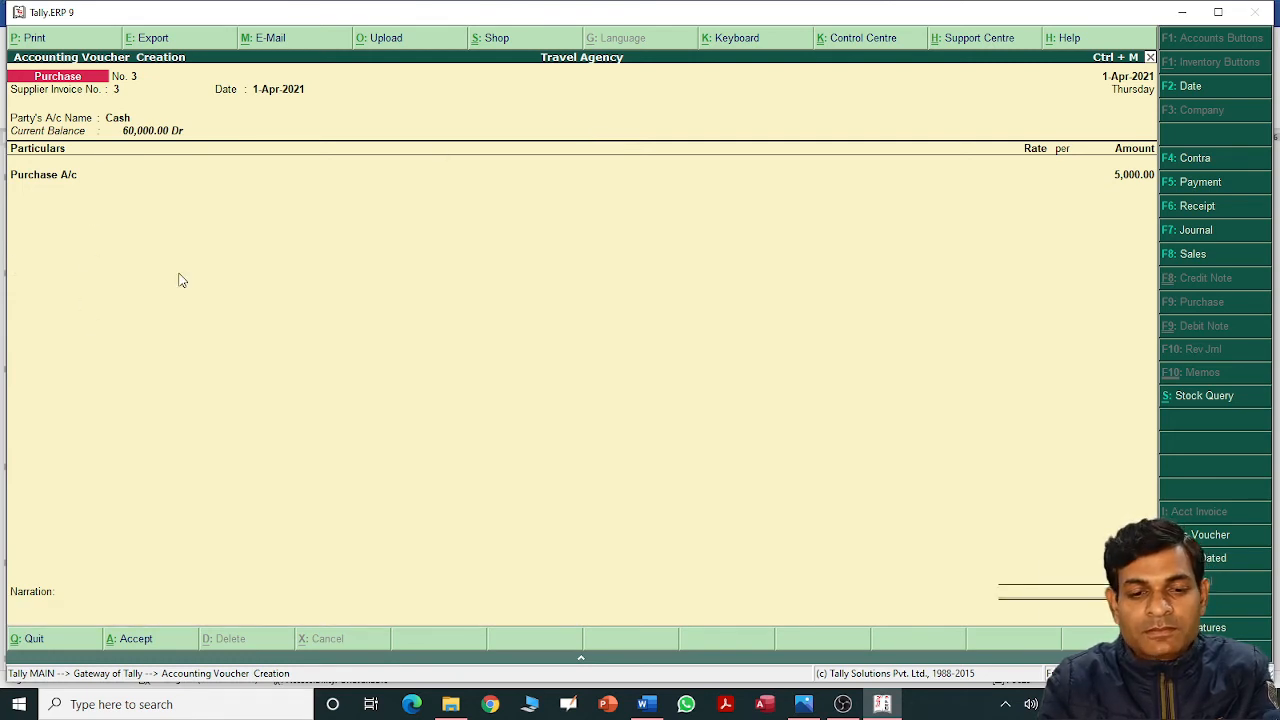
{"action": "key", "text": "Return"}
{"action": "key", "text": "Return"}
Start a sales voucher with reference 12, Cash as party, leaving party details blank.
{"action": "key", "text": "alt+Tab"}
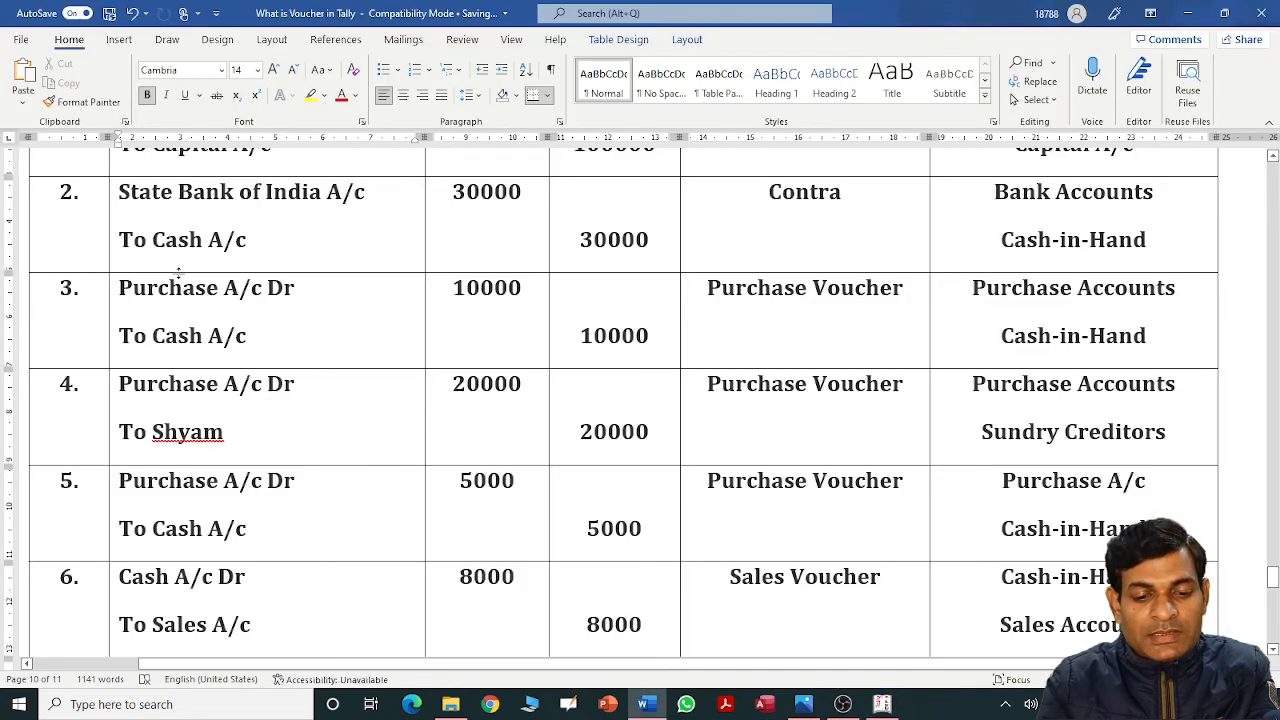
{"action": "scroll", "coordinate": [179, 271], "scroll_direction": "down", "scroll_amount": 1}
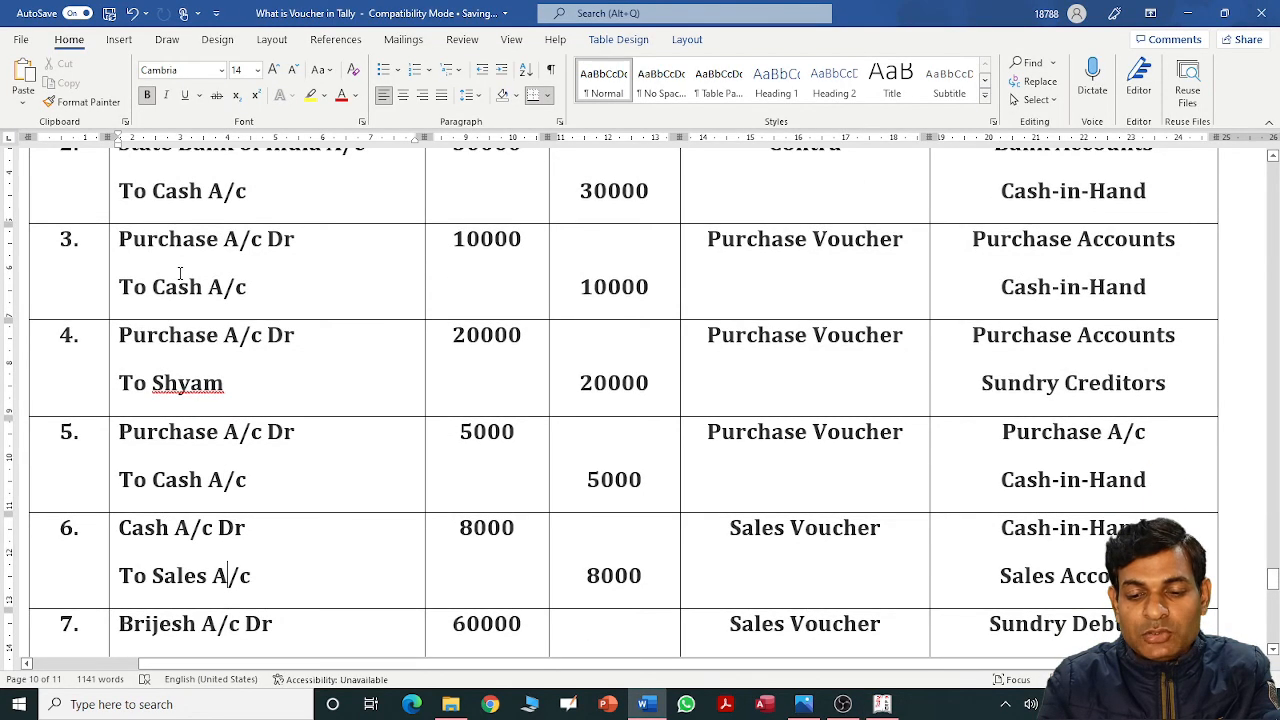
{"action": "key", "text": "alt+Tab"}
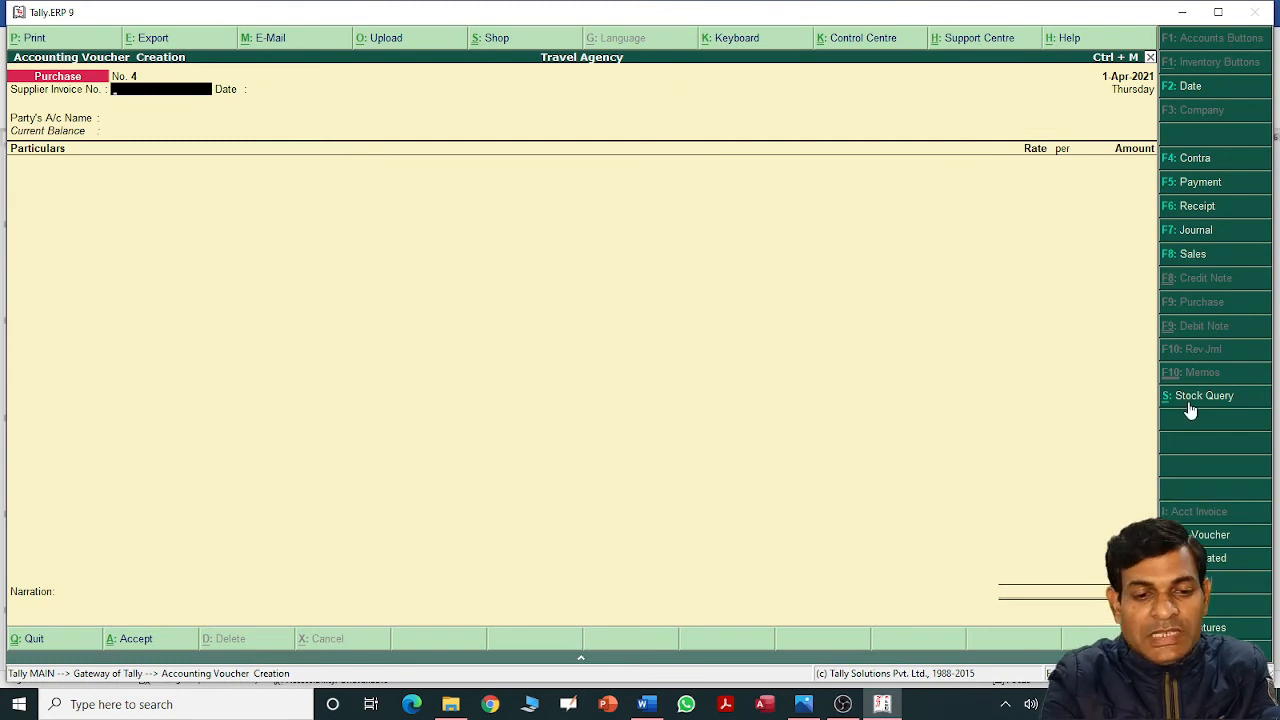
{"action": "key", "text": "F8"}
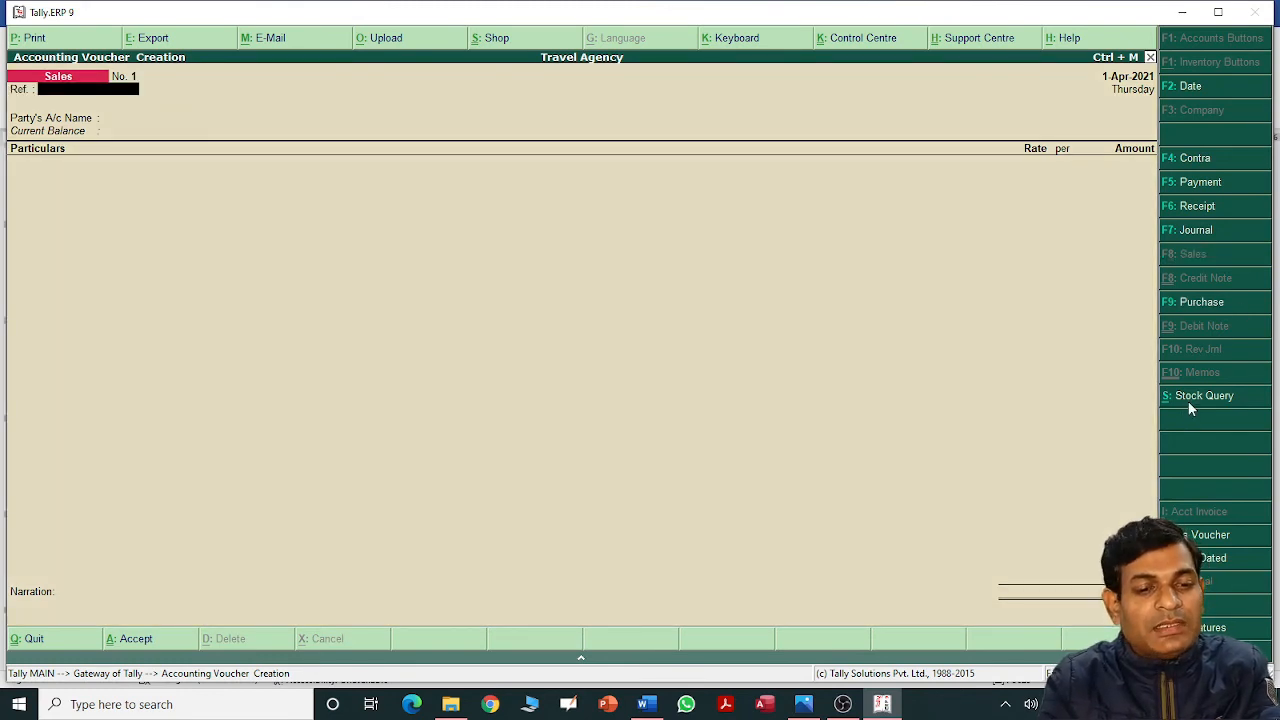
{"action": "type", "text": "12"}
{"action": "key", "text": "Return"}
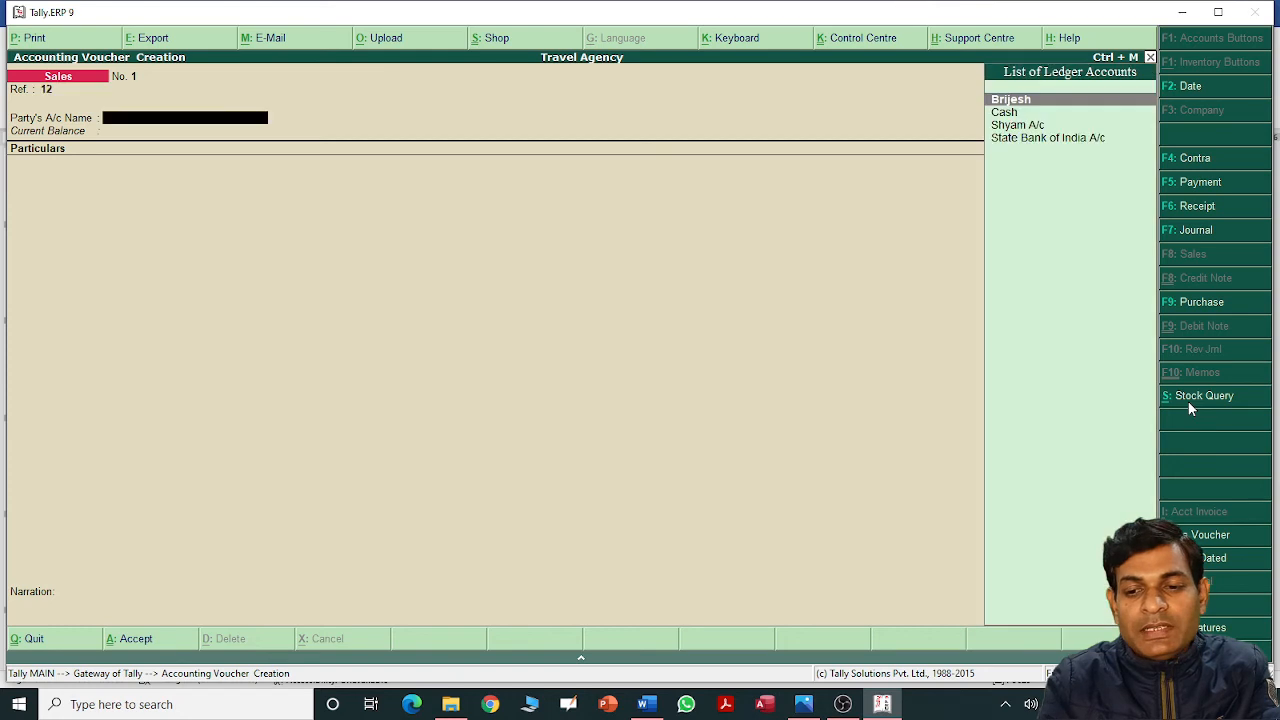
{"action": "key", "text": "Down"}
{"action": "key", "text": "Return"}
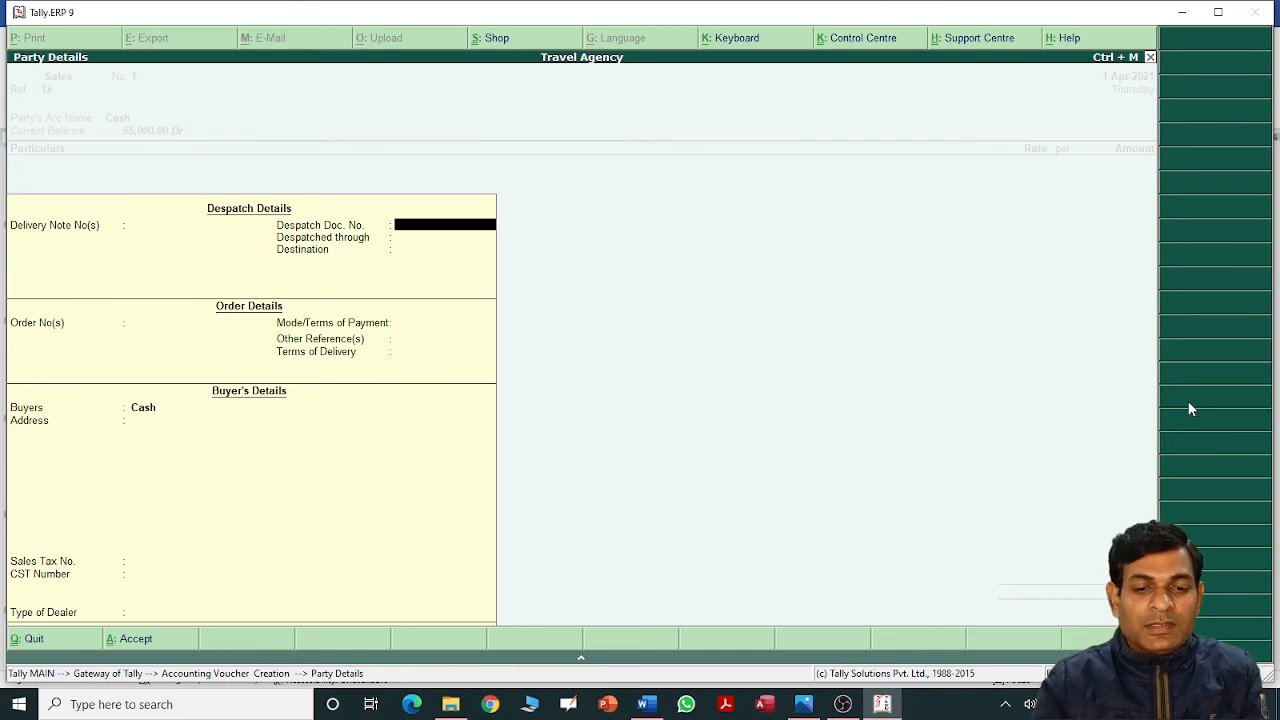
{"action": "key", "text": "Return"}
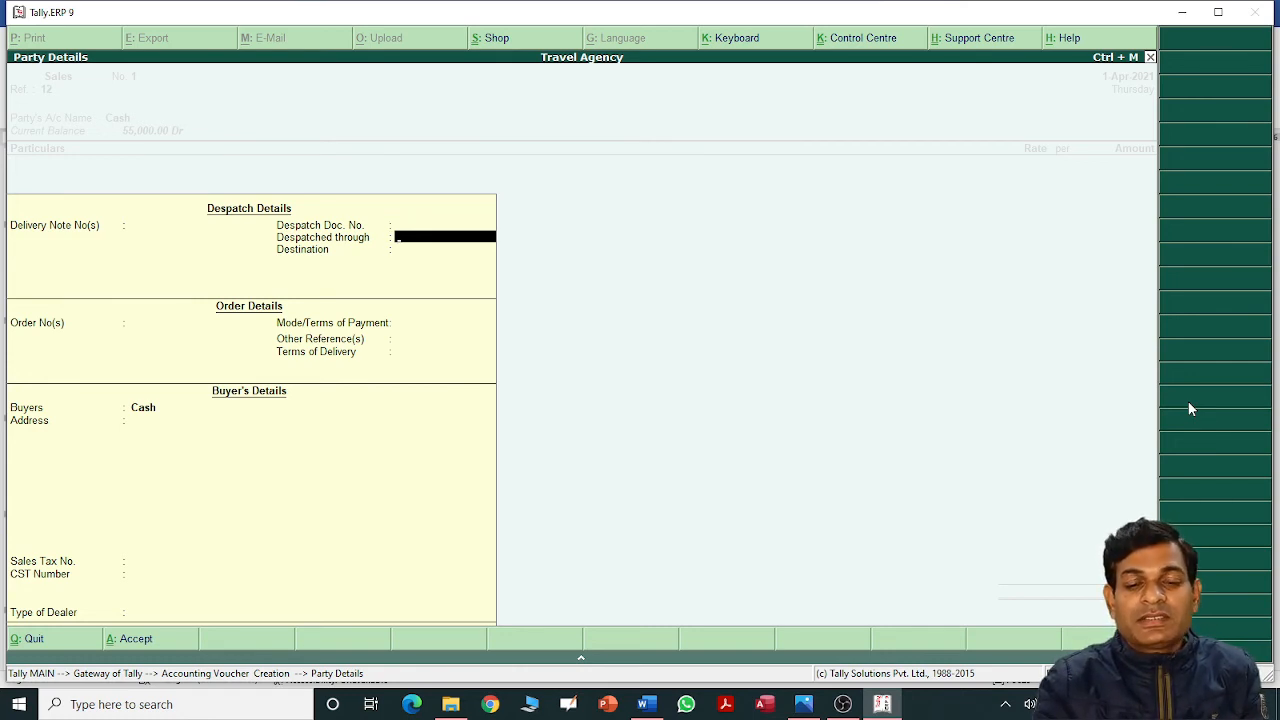
{"action": "key", "text": "Return"}
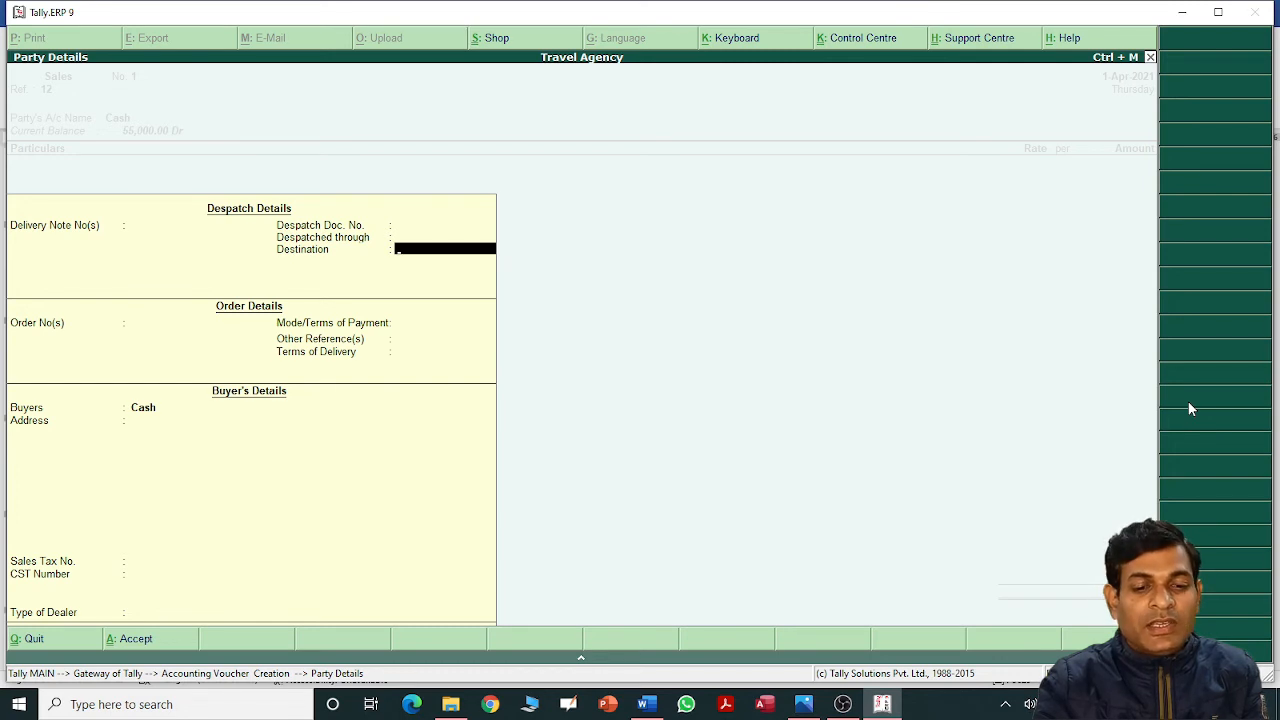
{"action": "key", "text": "Return"}
{"action": "key", "text": "Return"}
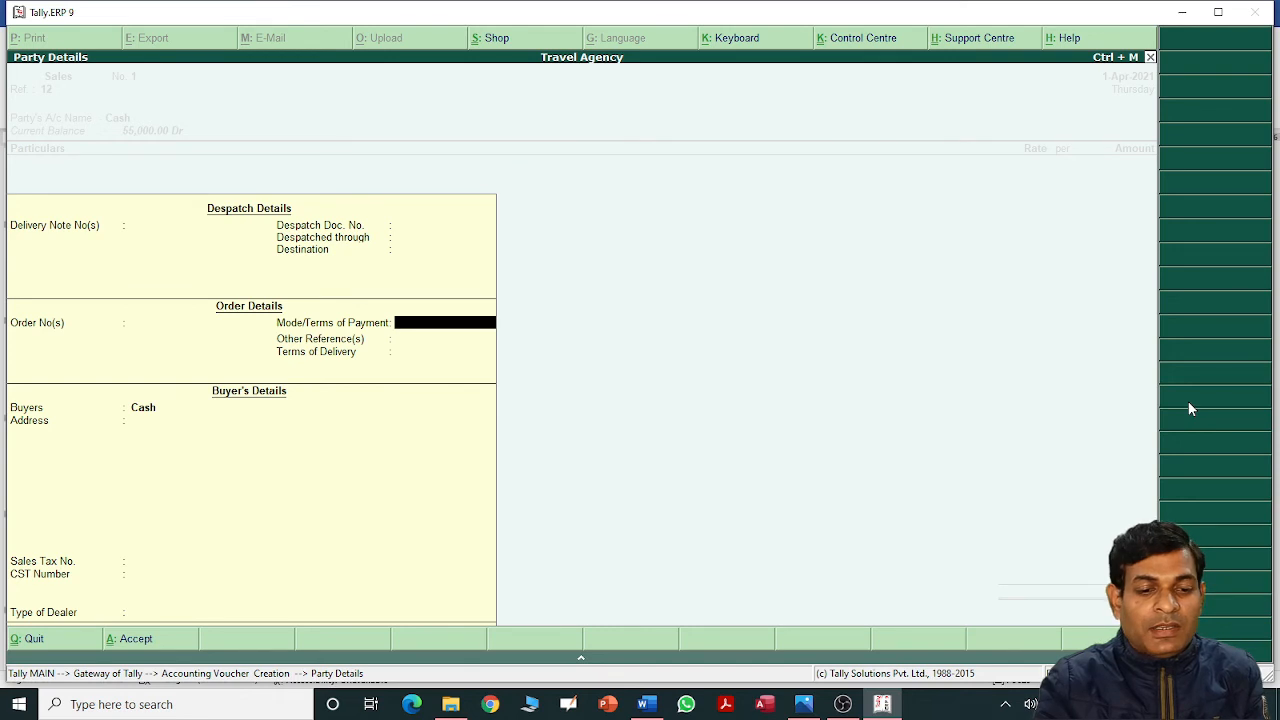
{"action": "key", "text": "Return"}
{"action": "key", "text": "Return"}
{"action": "key", "text": "Return"}
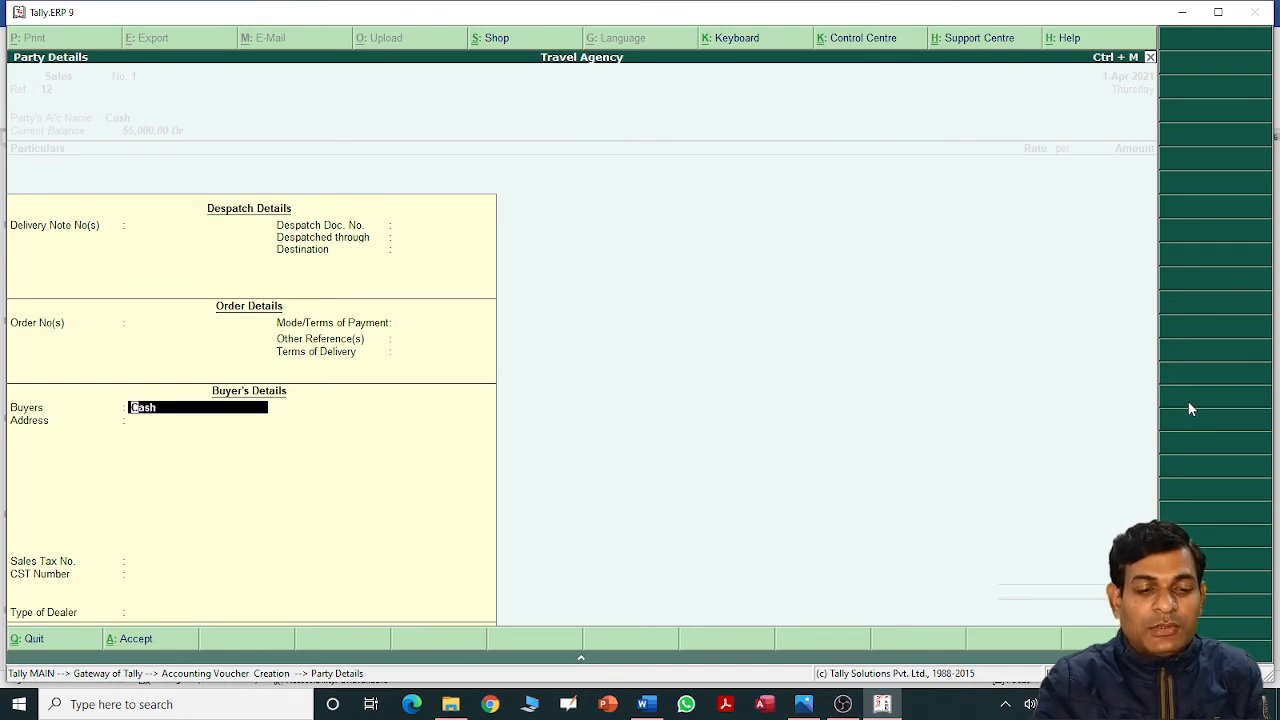
{"action": "key", "text": "Return"}
{"action": "key", "text": "Return"}
{"action": "key", "text": "Return"}
{"action": "key", "text": "Return"}
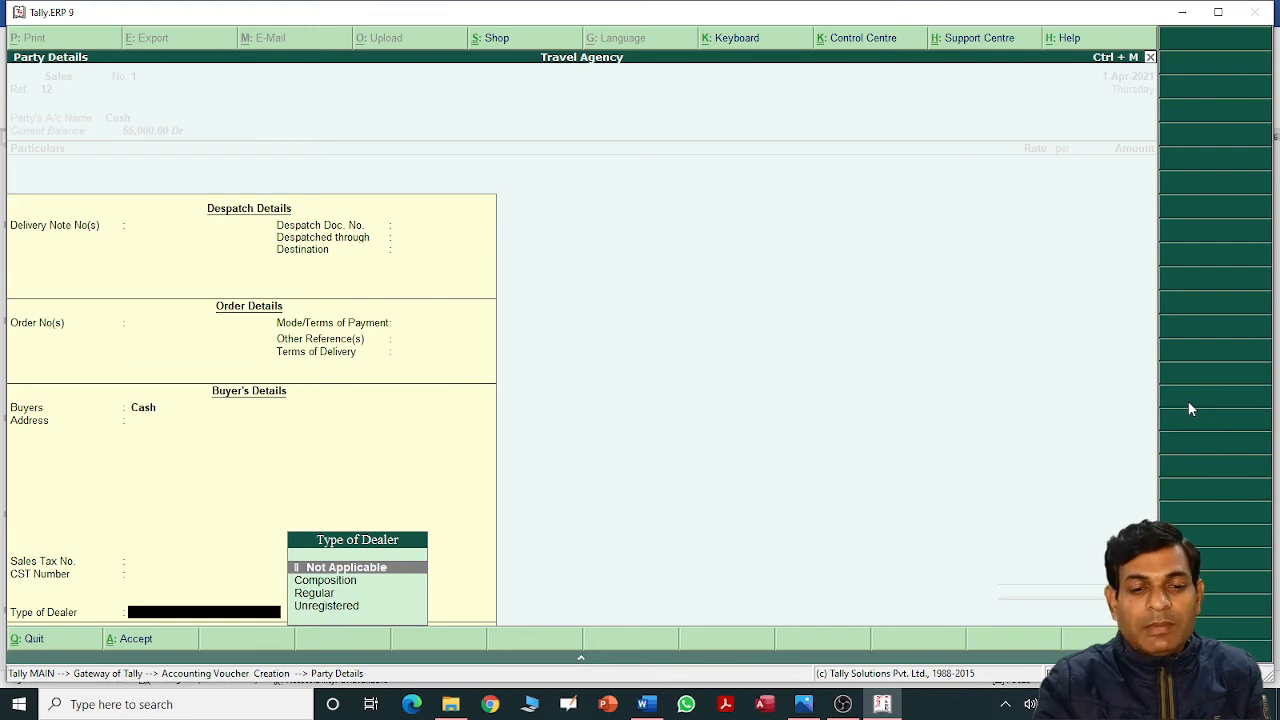
{"action": "key", "text": "Return"}
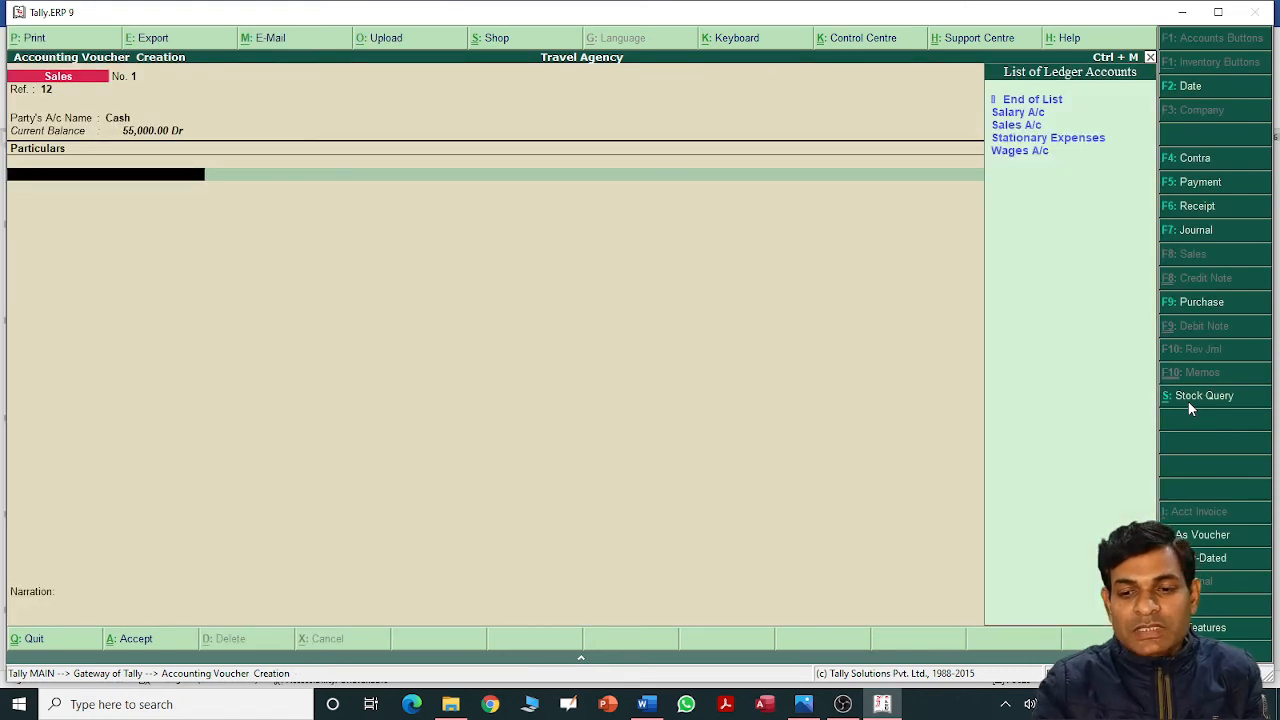
Credit Sales A/c with 8,000 and bring the sales voucher to the save prompt.
{"action": "key", "text": "Down"}
{"action": "key", "text": "Down"}
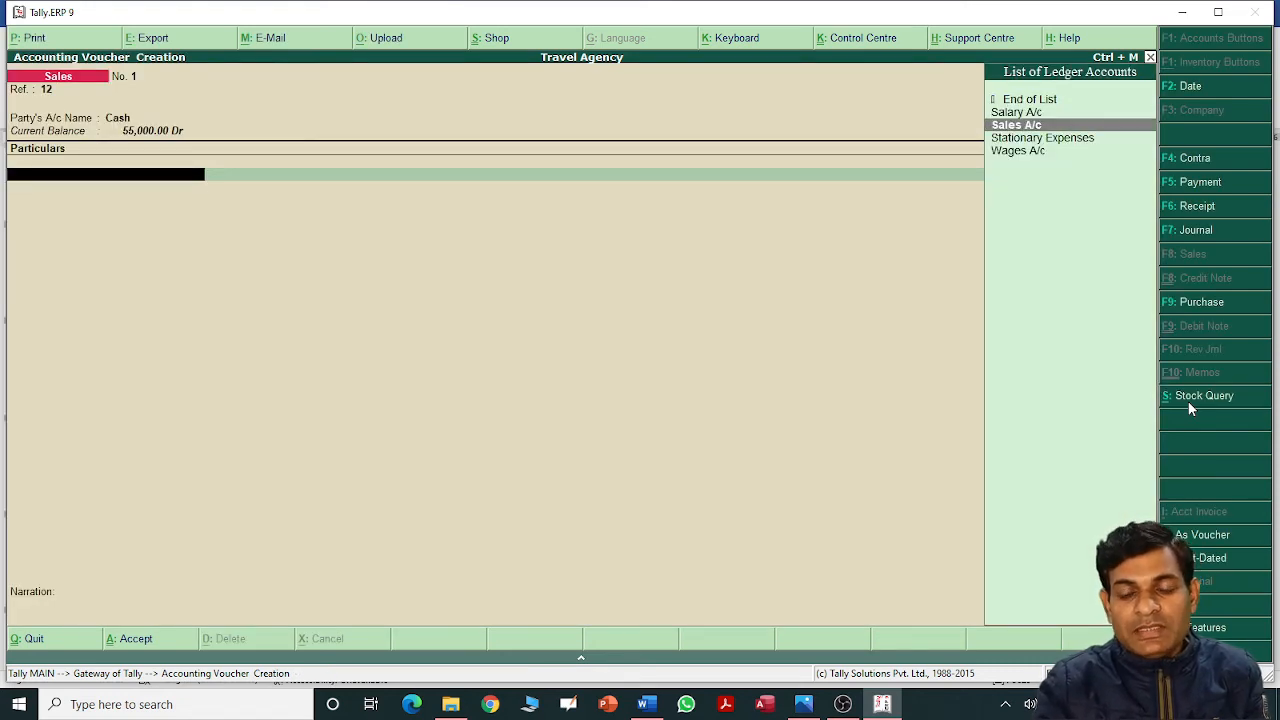
{"action": "key", "text": "Return"}
{"action": "key", "text": "alt+Tab"}
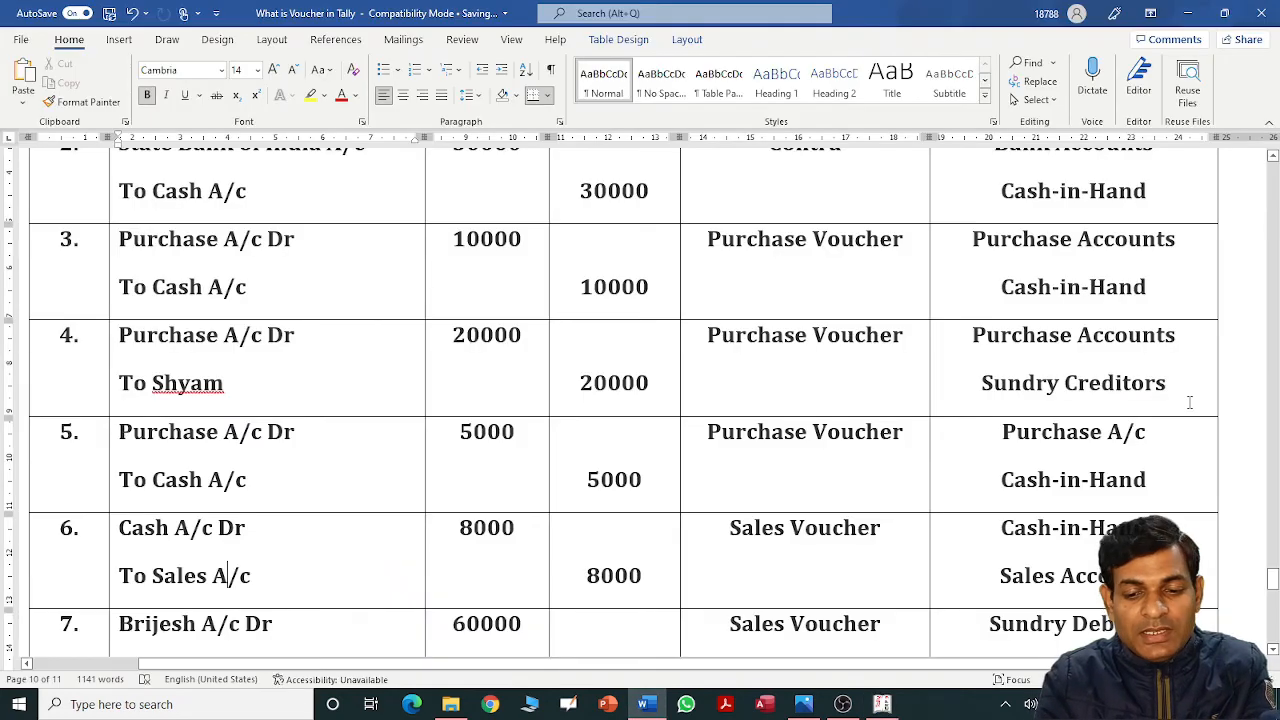
{"action": "key", "text": "alt+Tab"}
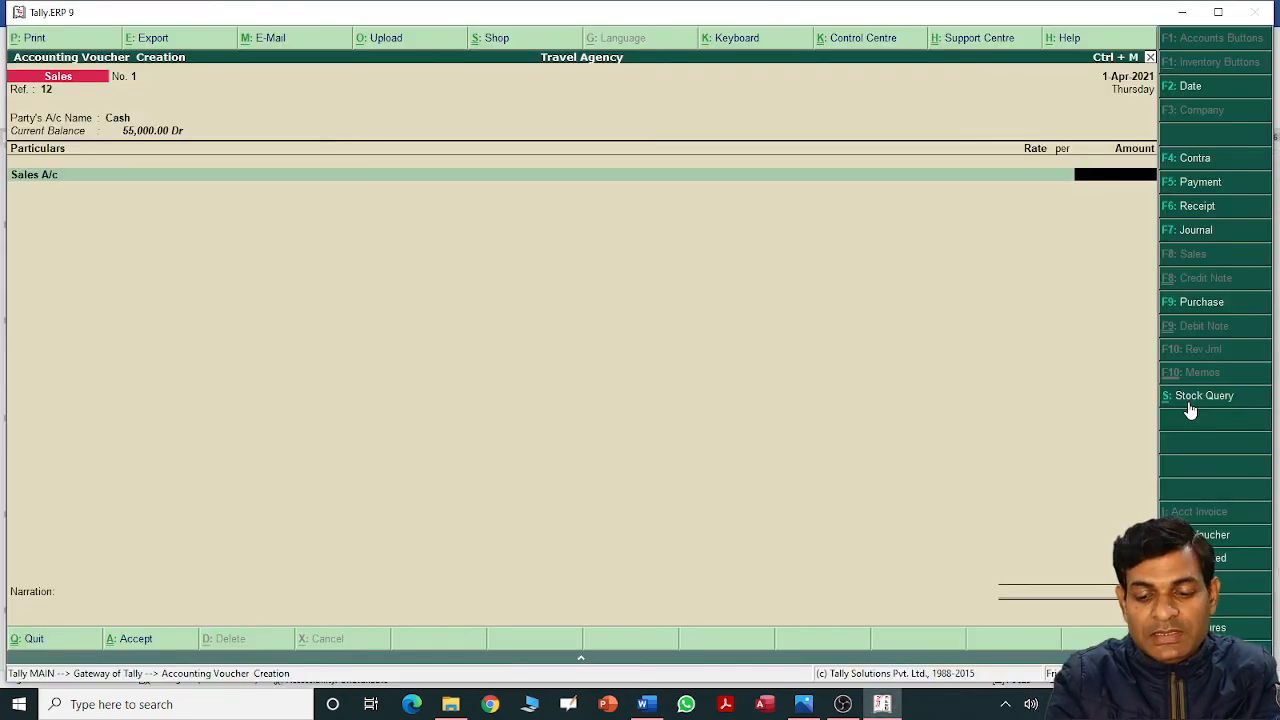
{"action": "type", "text": "8,000"}
{"action": "key", "text": "Return"}
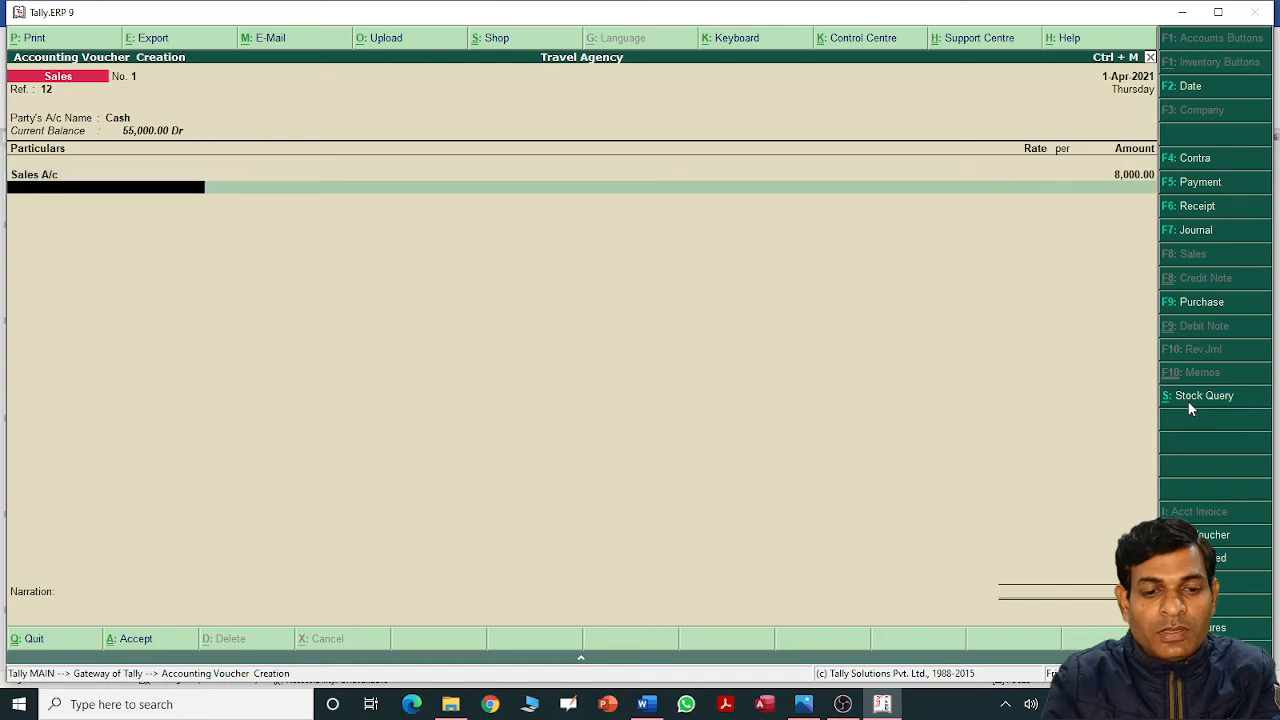
{"action": "key", "text": "Return"}
{"action": "key", "text": "Return"}
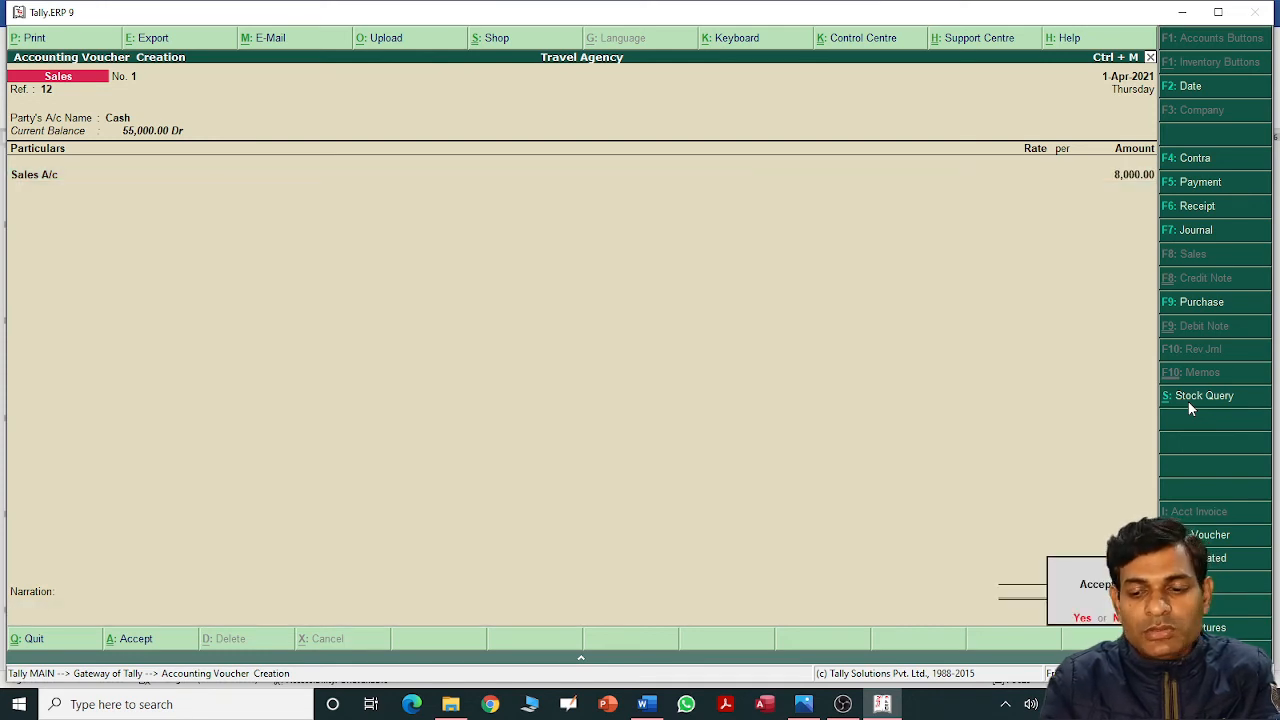
{"action": "key", "text": "Return"}
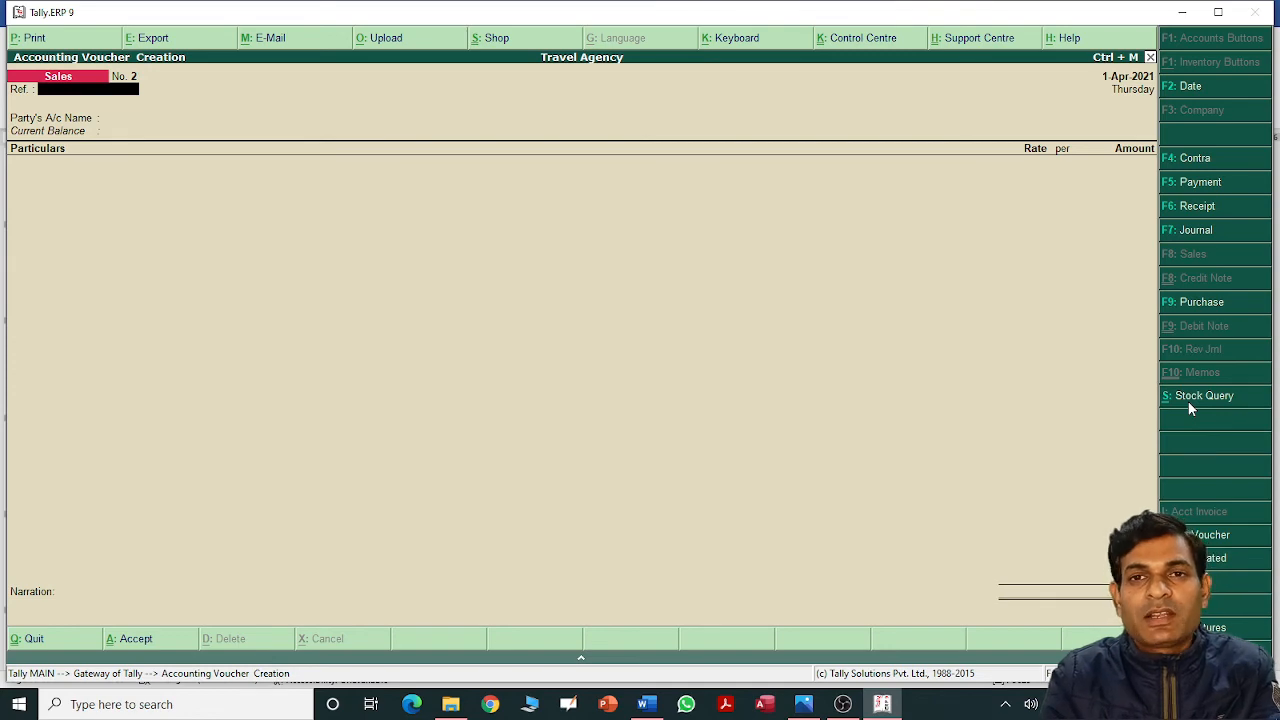
Check entry 7 in Word, then set sales reference 13 with the debtor as party.
{"action": "key", "text": "alt+Tab"}
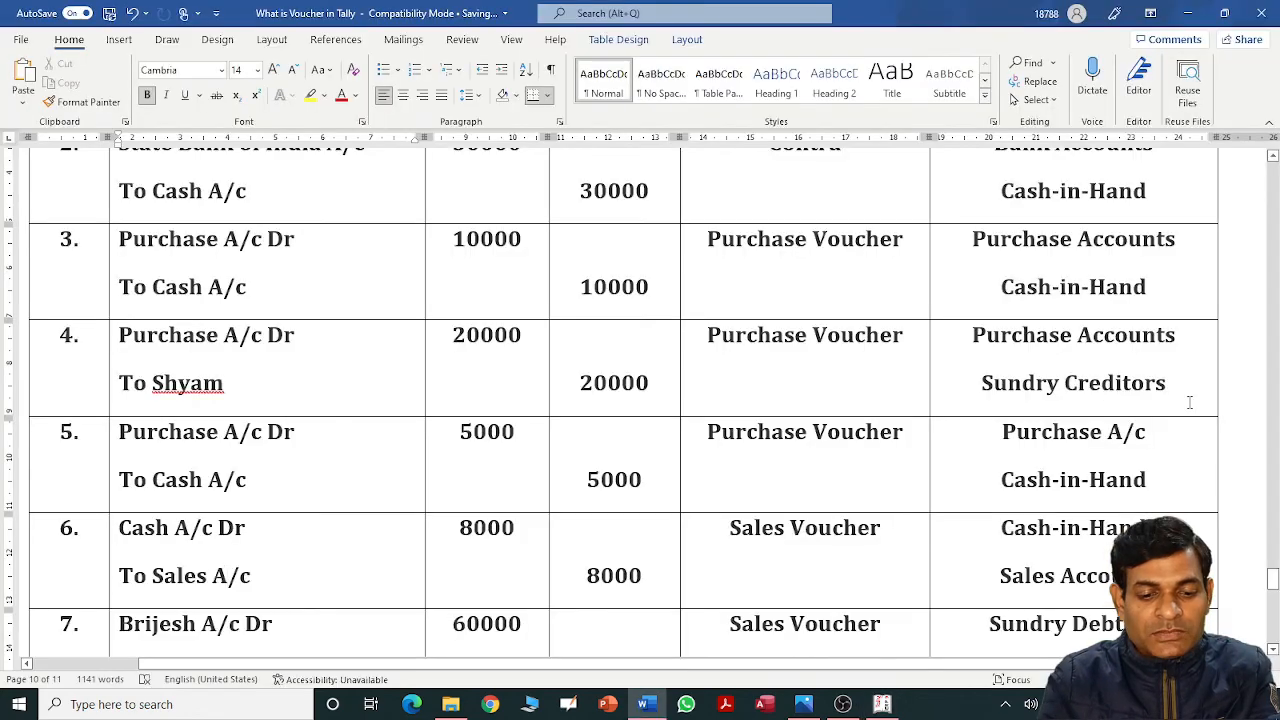
{"action": "scroll", "coordinate": [1190, 402], "scroll_direction": "down", "scroll_amount": 4}
{"action": "scroll", "coordinate": [1190, 402], "scroll_direction": "down", "scroll_amount": 2}
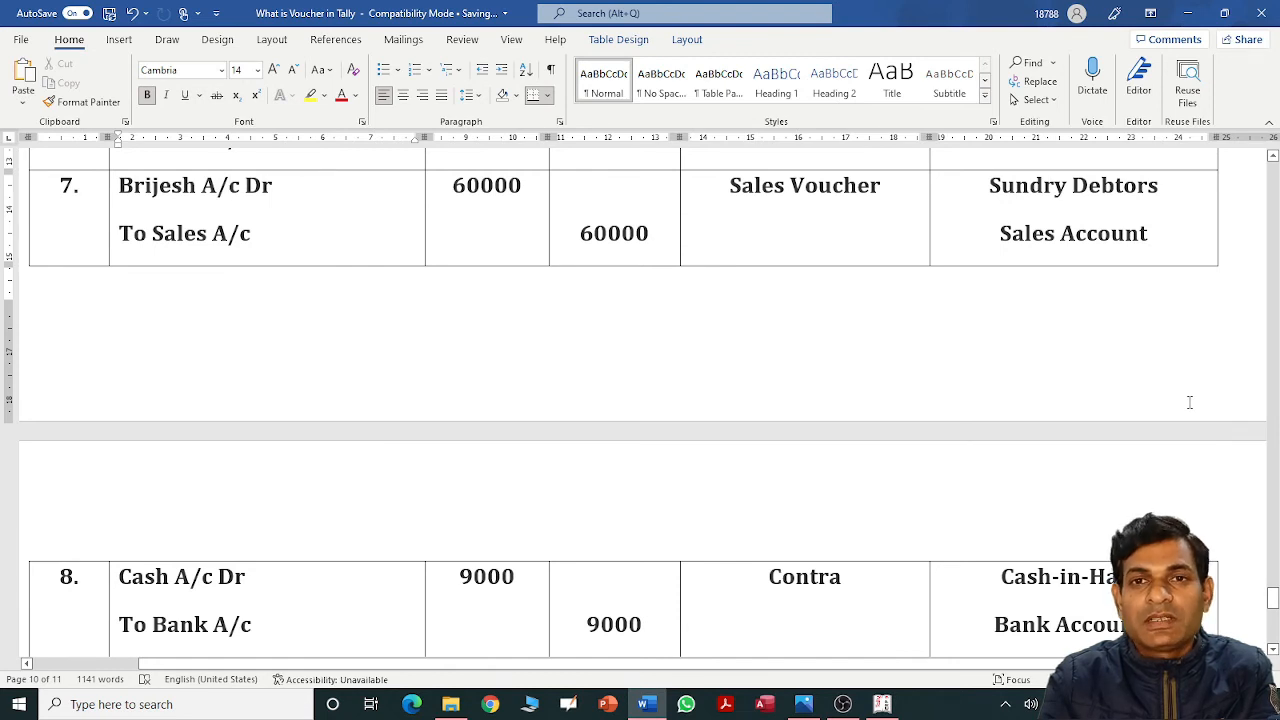
{"action": "key", "text": "alt+Tab"}
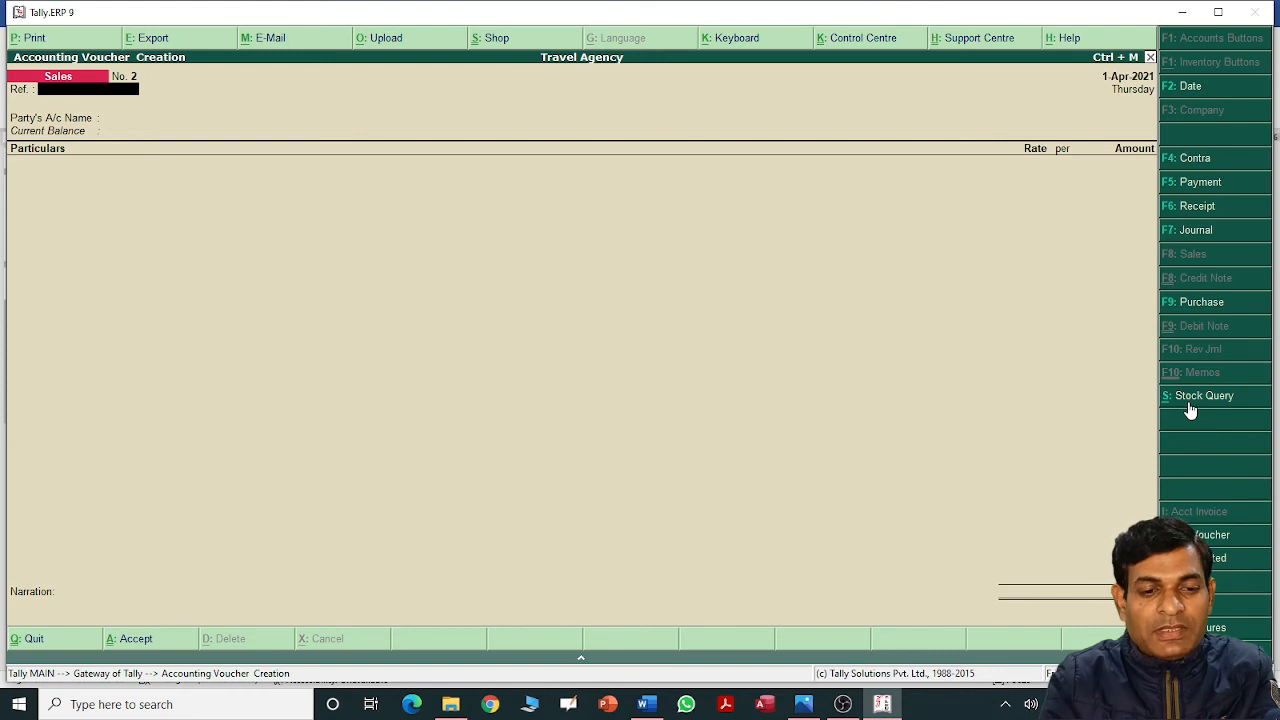
{"action": "type", "text": "2"}
{"action": "key", "text": "Return"}
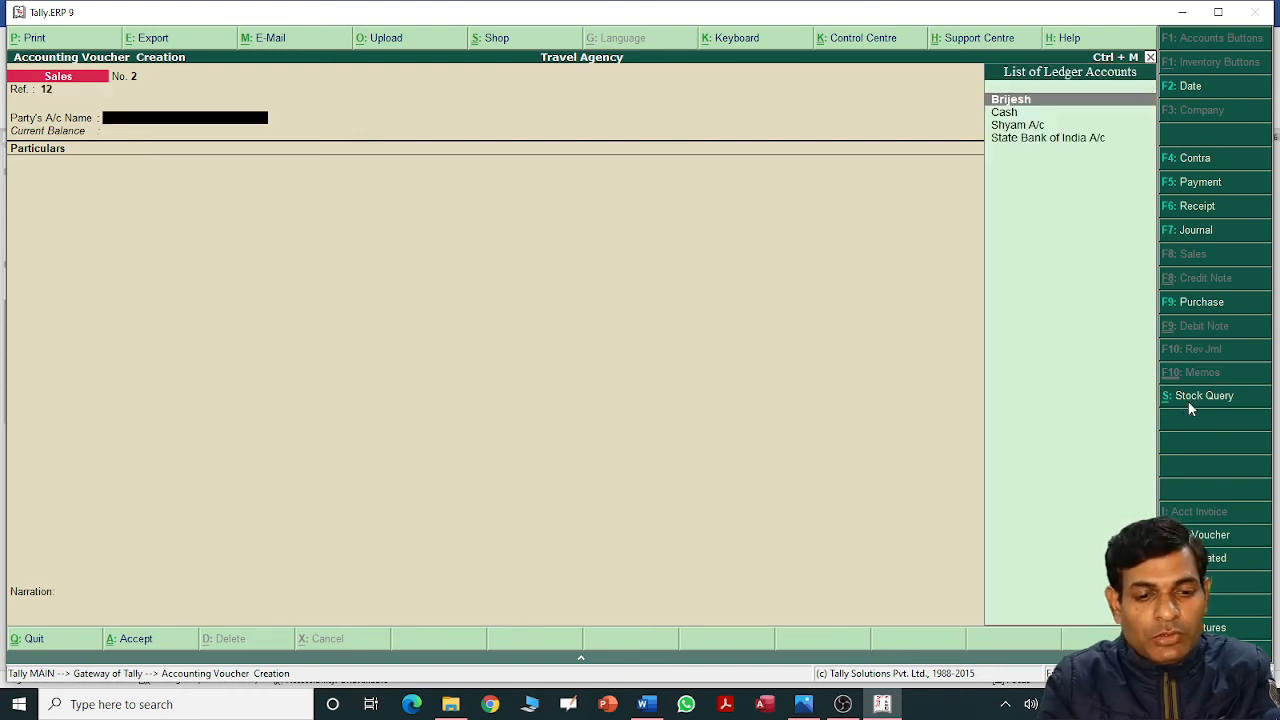
{"action": "key", "text": "BackSpace"}
{"action": "key", "text": "BackSpace"}
{"action": "type", "text": "3"}
{"action": "key", "text": "Return"}
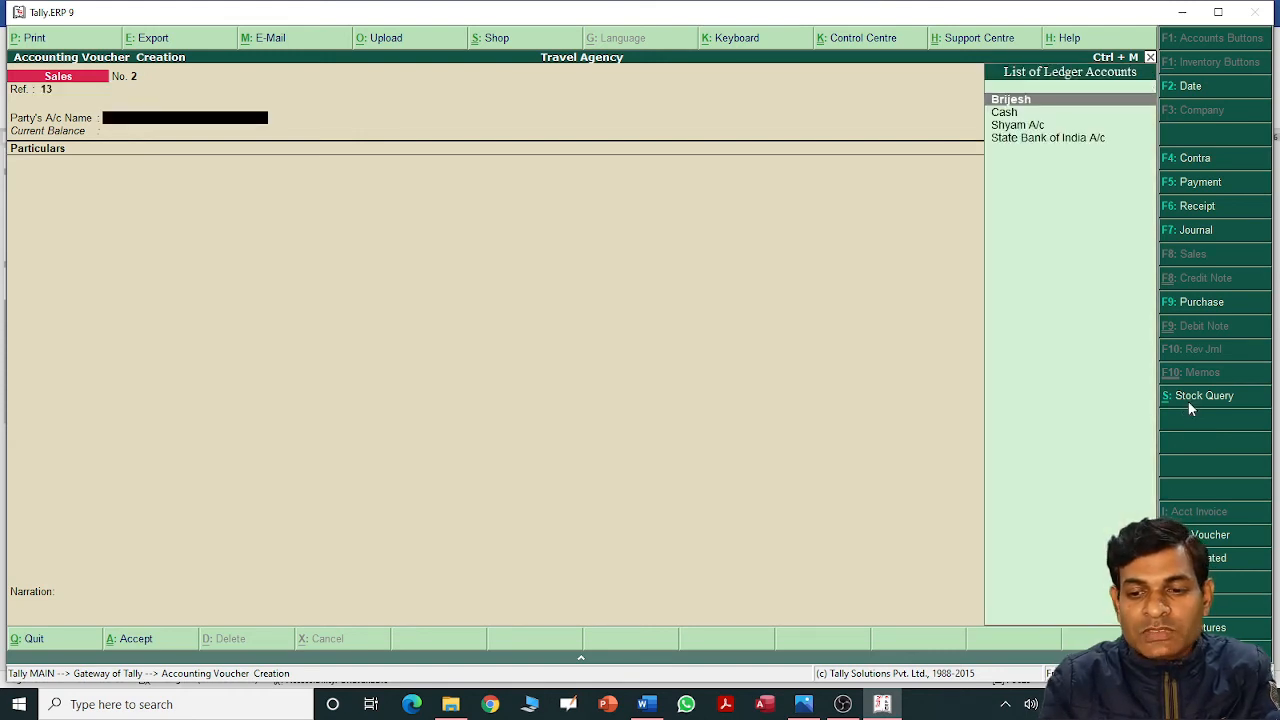
{"action": "key", "text": "Down"}
{"action": "key", "text": "Up"}
{"action": "key", "text": "Return"}
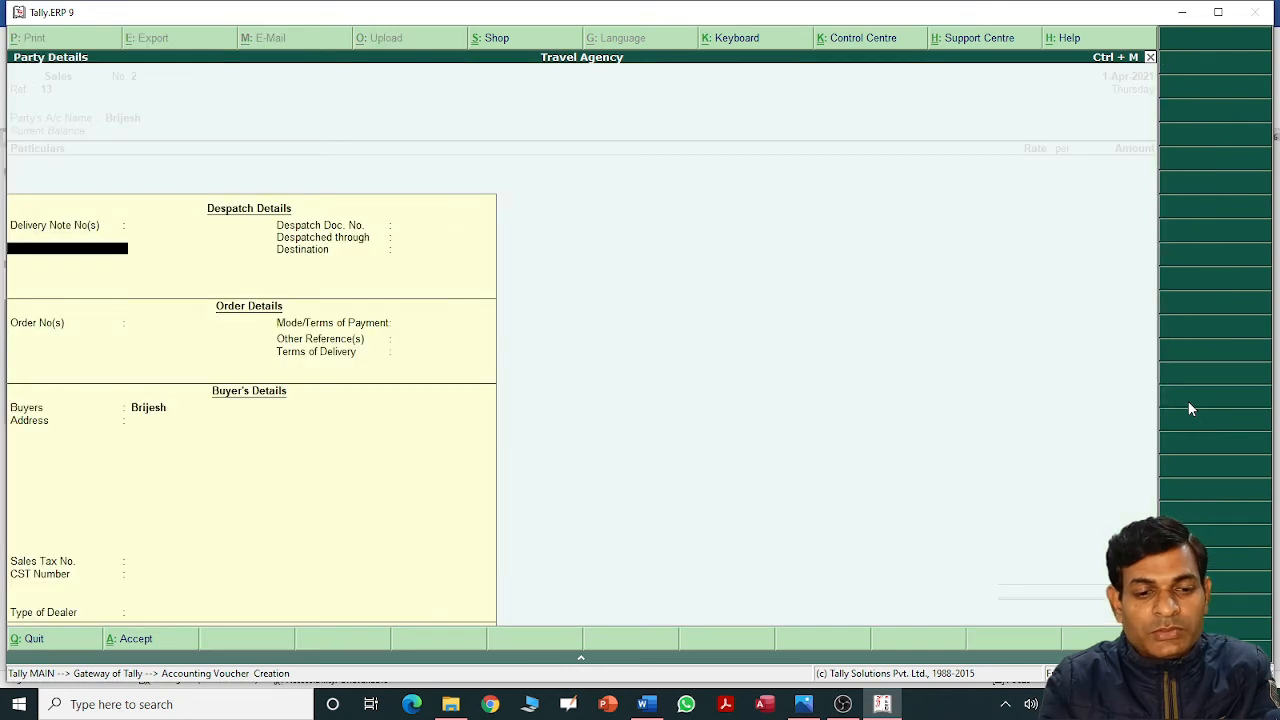
Credit Sales A/c with 60,000 and save sales voucher No. 2.
{"action": "key", "text": "Return"}
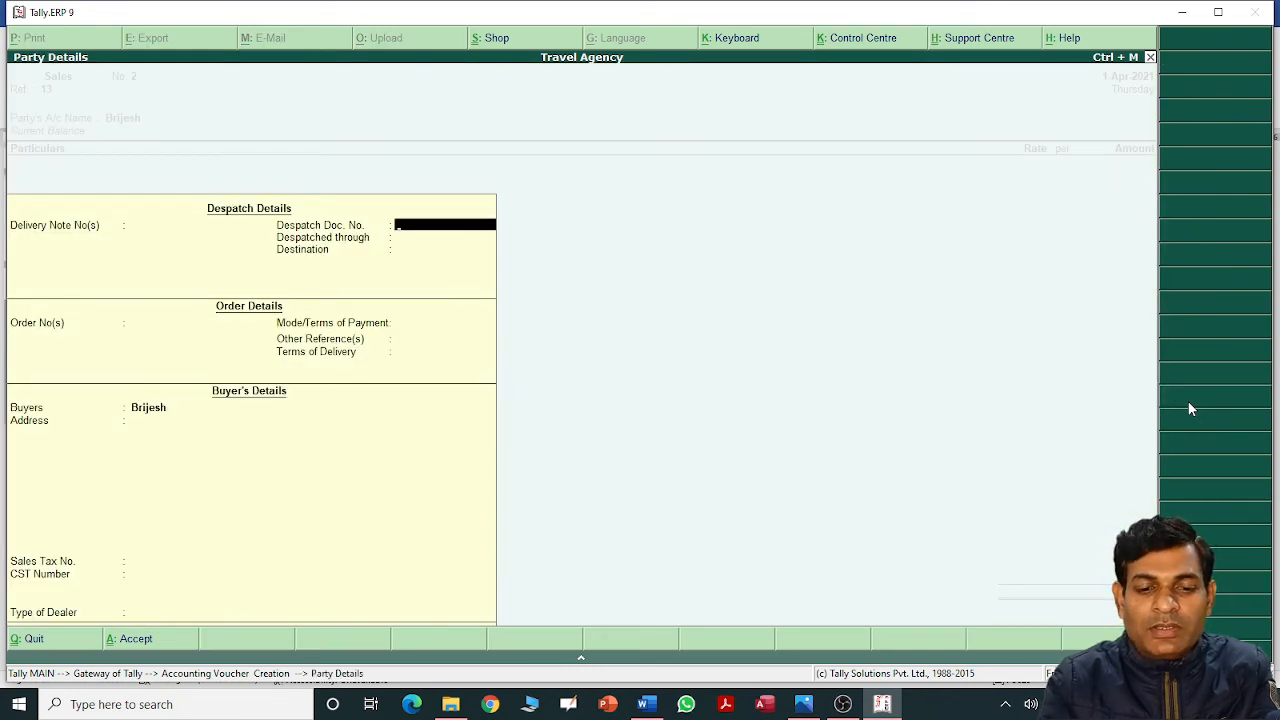
{"action": "key", "text": "Return"}
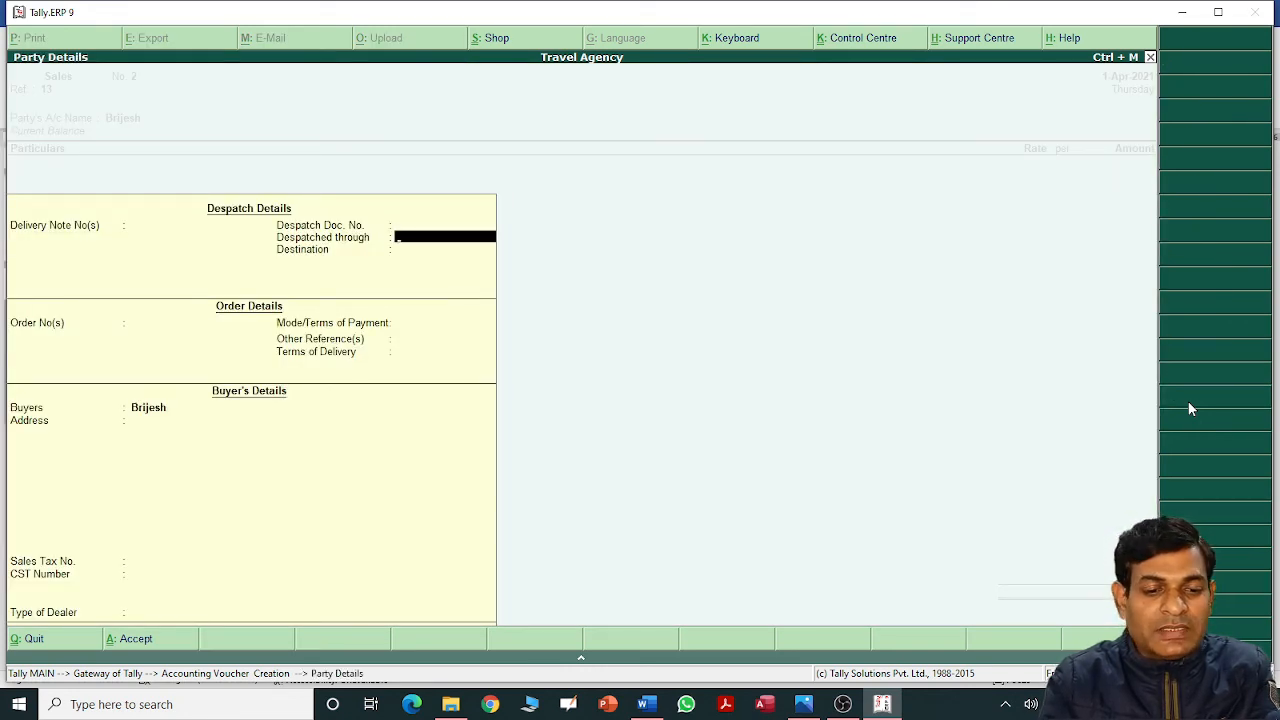
{"action": "key", "text": "Return"}
{"action": "key", "text": "Return"}
{"action": "key", "text": "Return"}
{"action": "key", "text": "Return"}
{"action": "key", "text": "Return"}
{"action": "key", "text": "Return"}
{"action": "key", "text": "Return"}
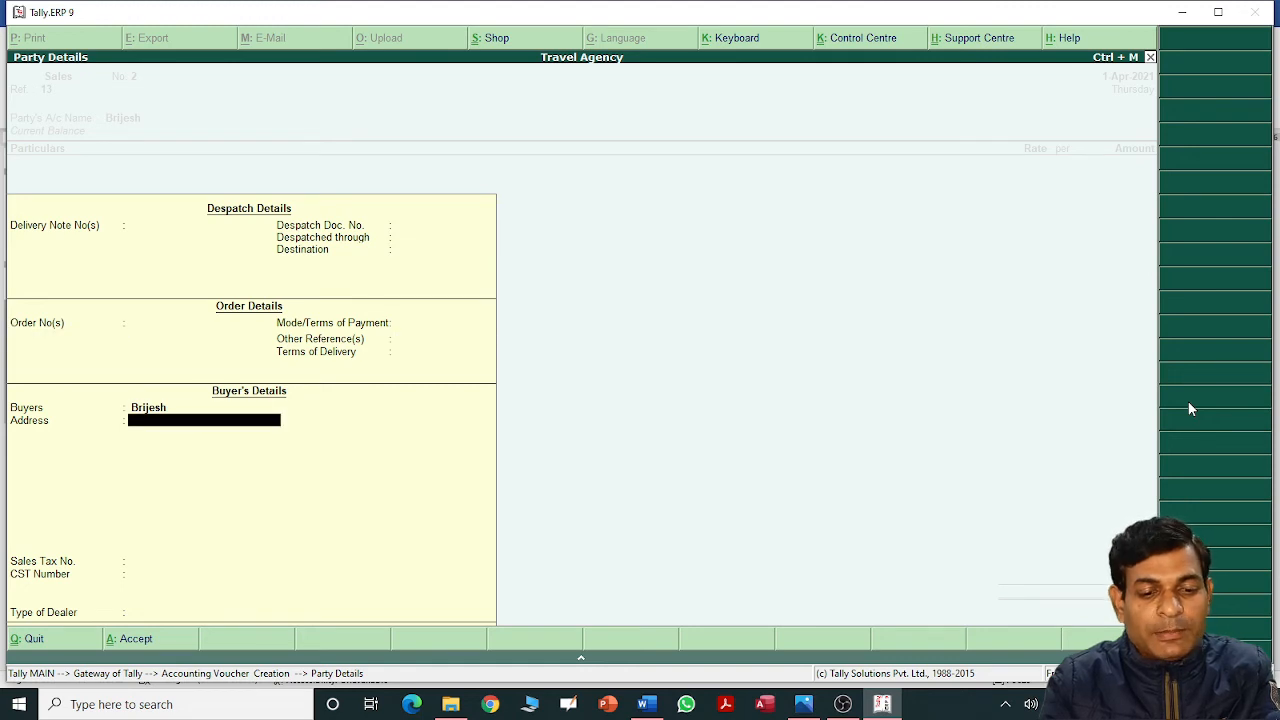
{"action": "key", "text": "Return"}
{"action": "key", "text": "Return"}
{"action": "key", "text": "Return"}
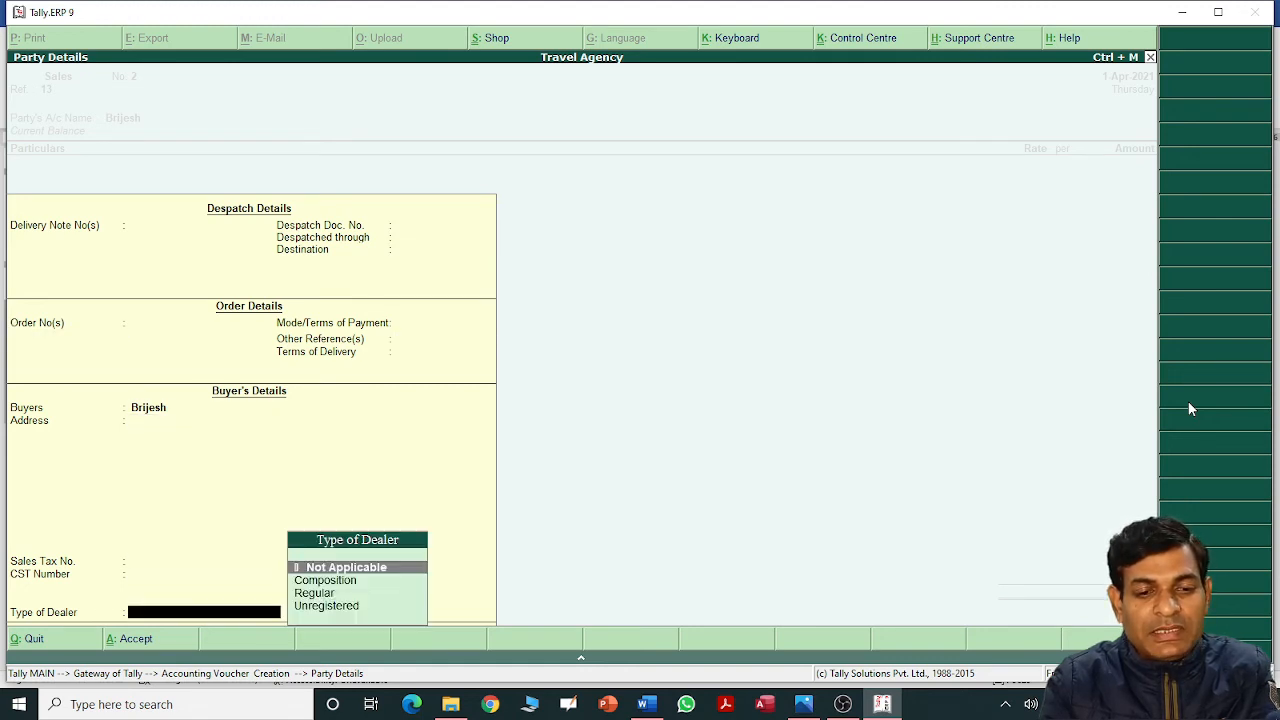
{"action": "key", "text": "Return"}
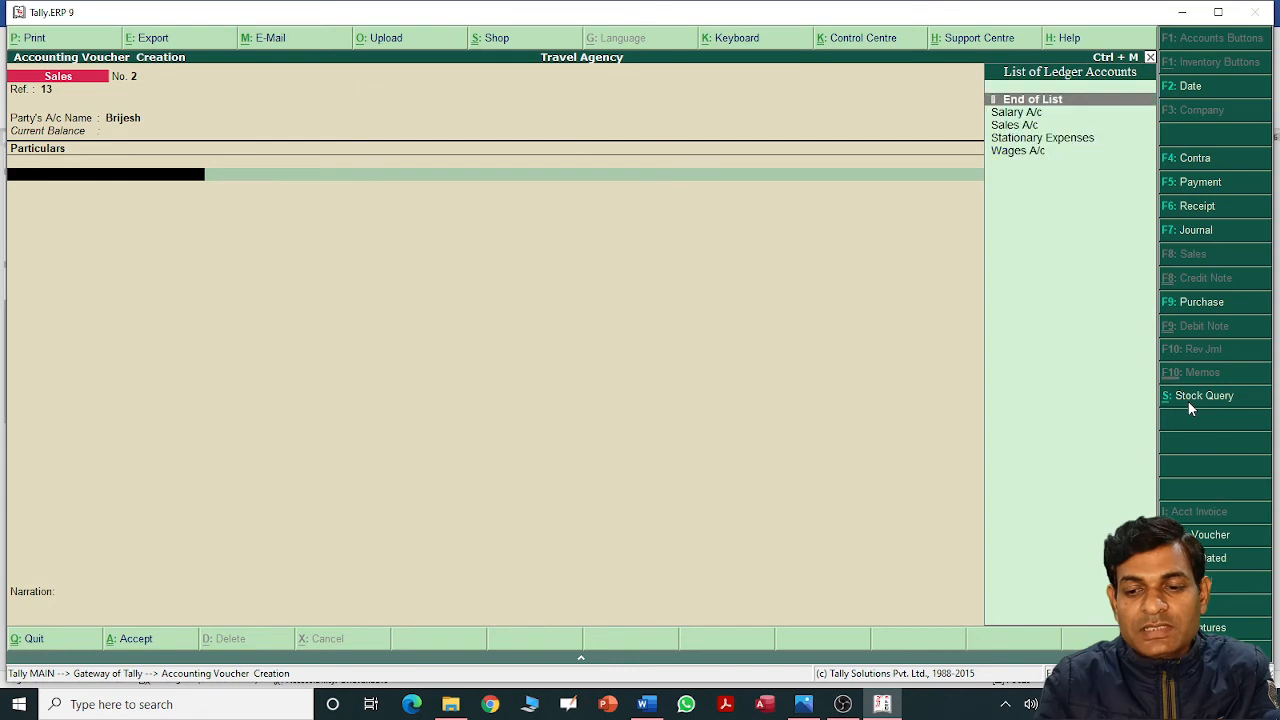
{"action": "key", "text": "Down"}
{"action": "key", "text": "Down"}
{"action": "key", "text": "Return"}
{"action": "type", "text": "6"}
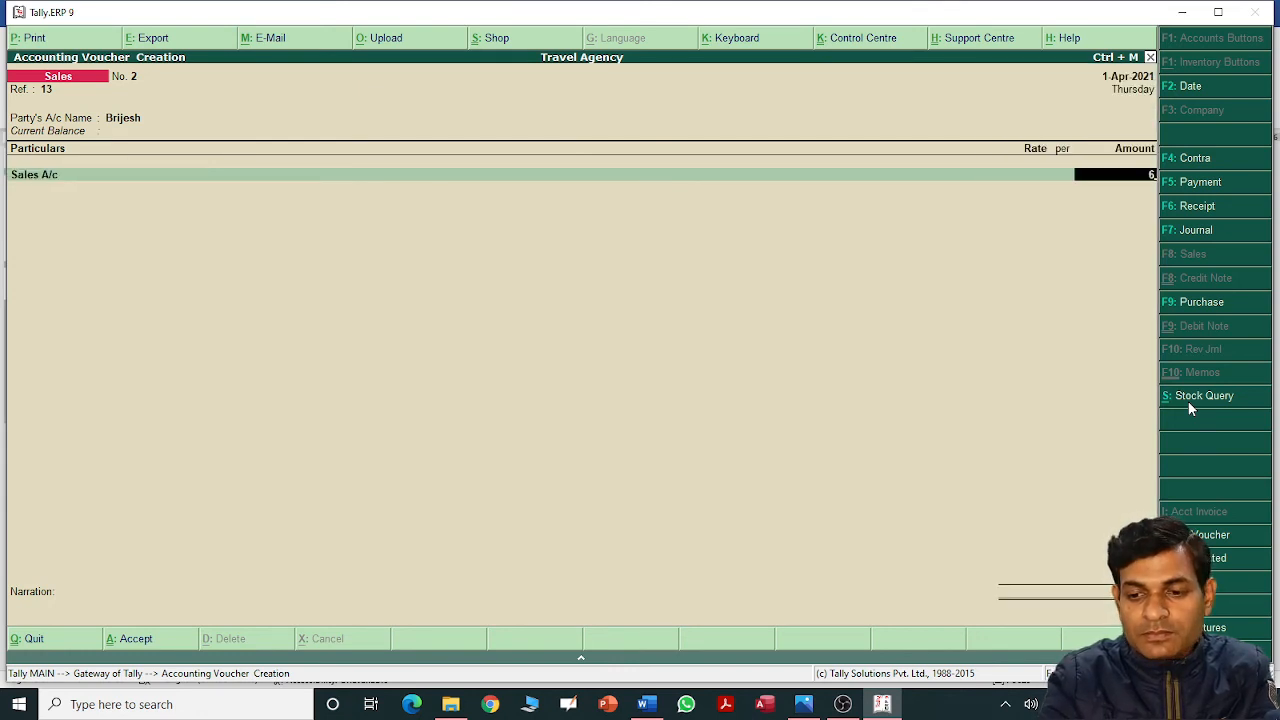
{"action": "type", "text": "0,000"}
{"action": "key", "text": "Return"}
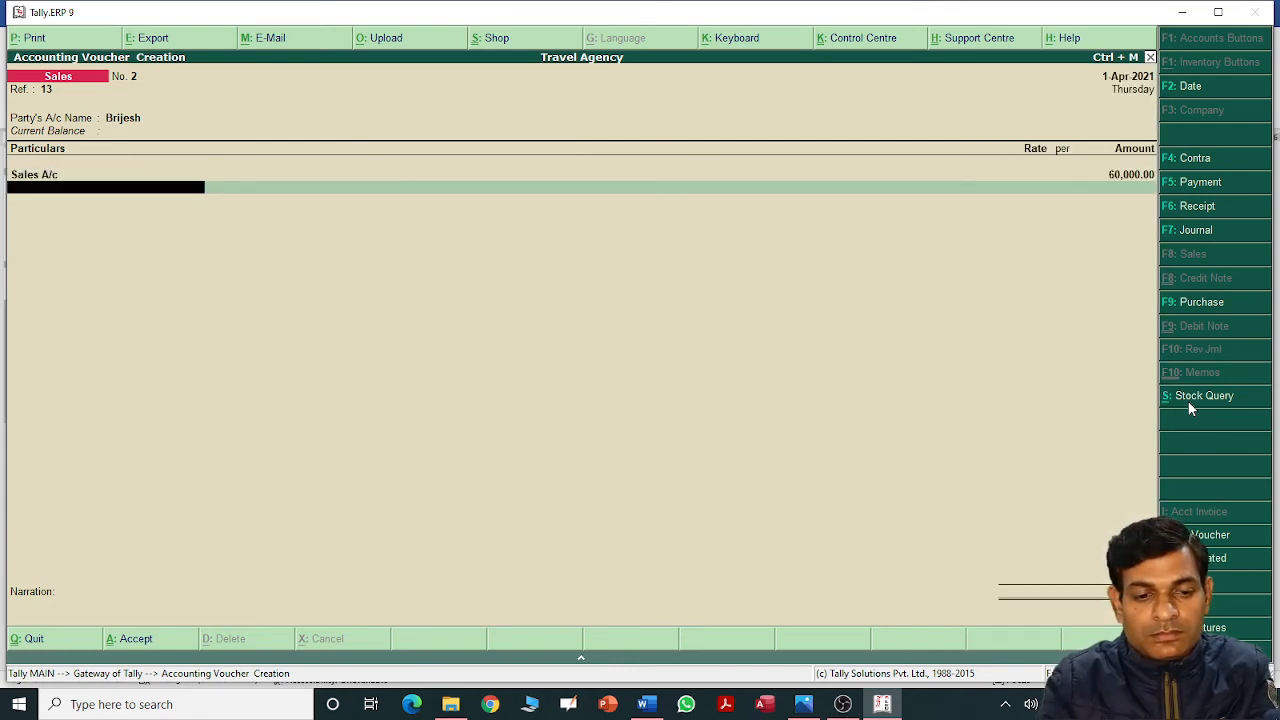
{"action": "key", "text": "Return"}
{"action": "key", "text": "Return"}
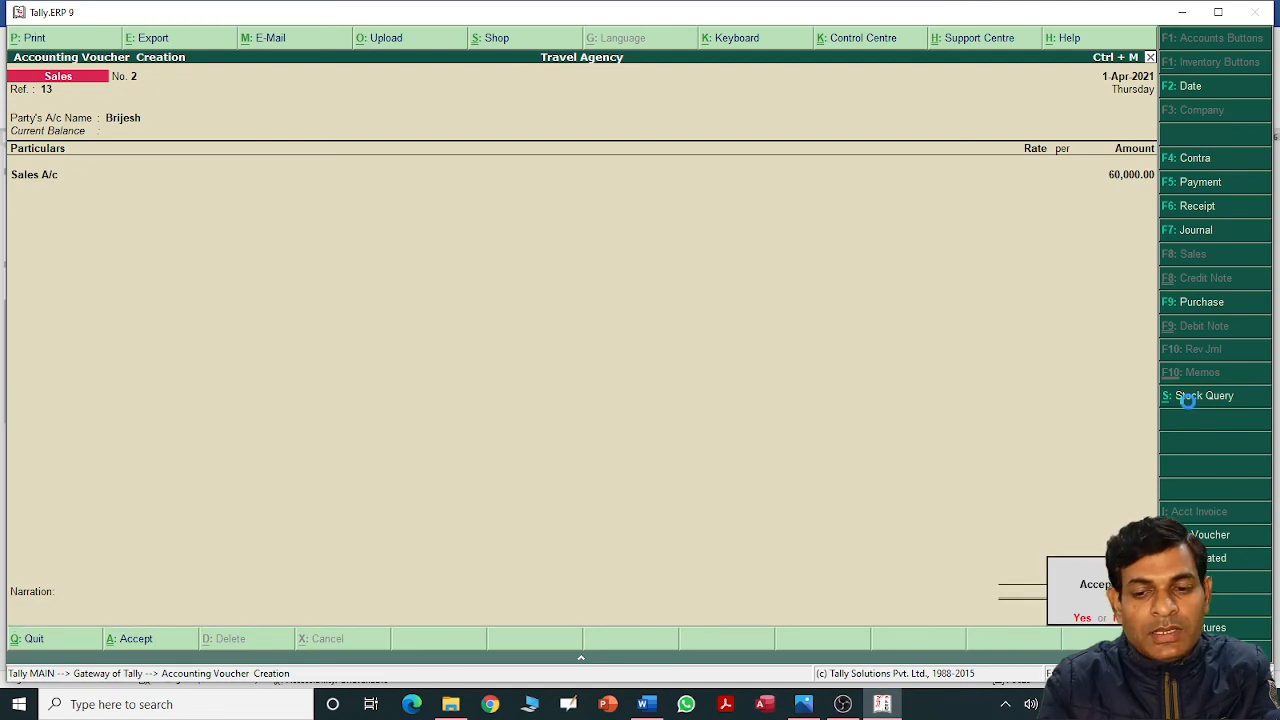
{"action": "key", "text": "Return"}
{"action": "key", "text": "alt+Tab"}
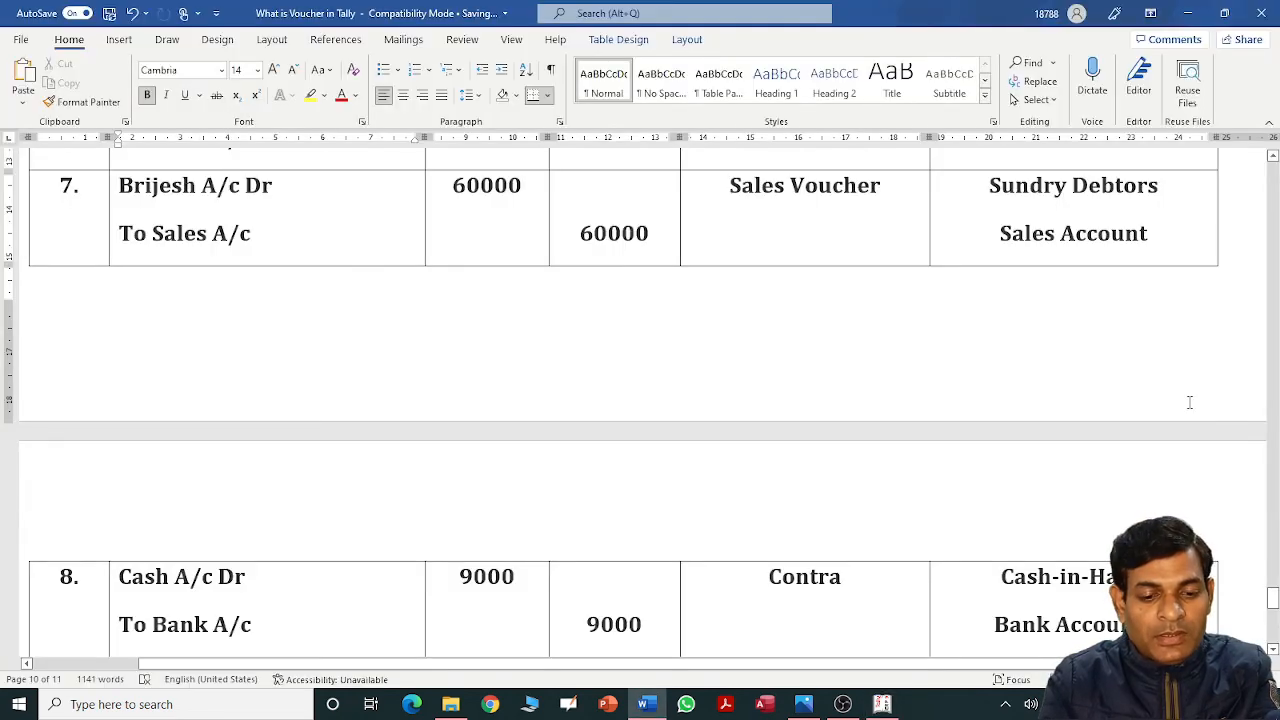
Review entry 8, Cash A/c Dr 9,000 to Bank A/c, and begin a Contra voucher.
{"action": "scroll", "coordinate": [1189, 402], "scroll_direction": "down", "scroll_amount": 2}
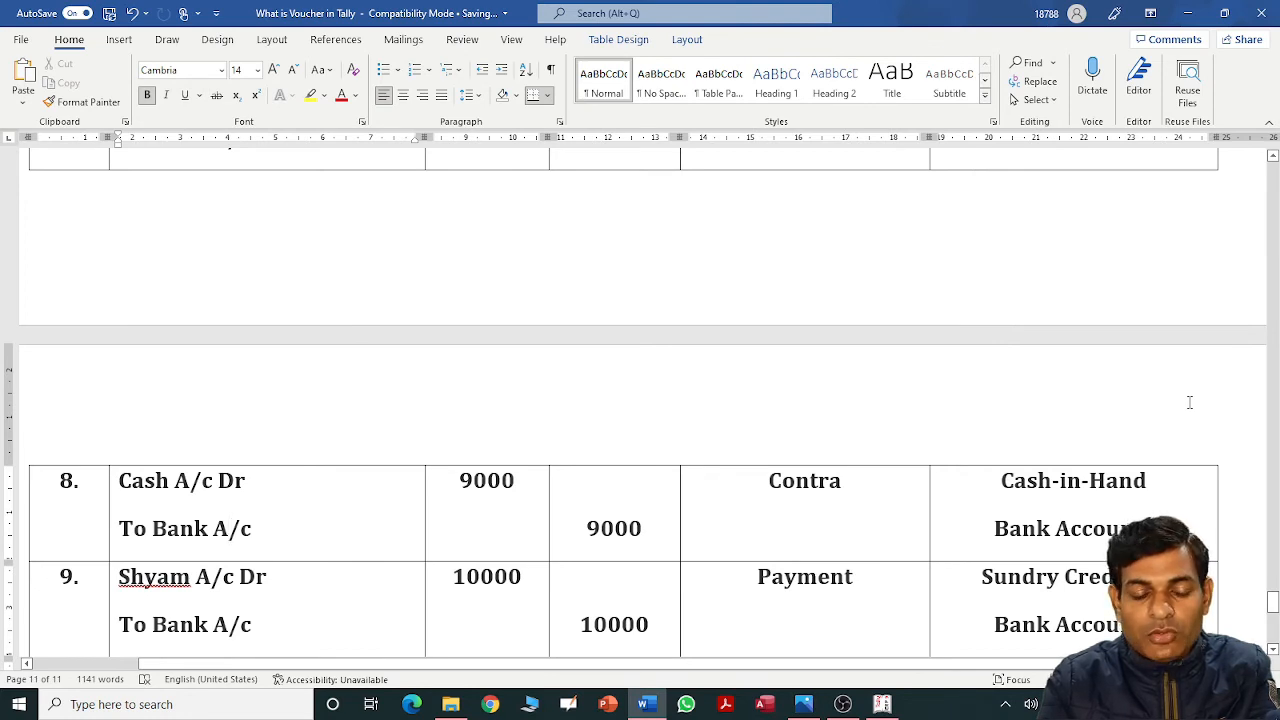
{"action": "key", "text": "alt+Tab"}
{"action": "key", "text": "alt+Tab"}
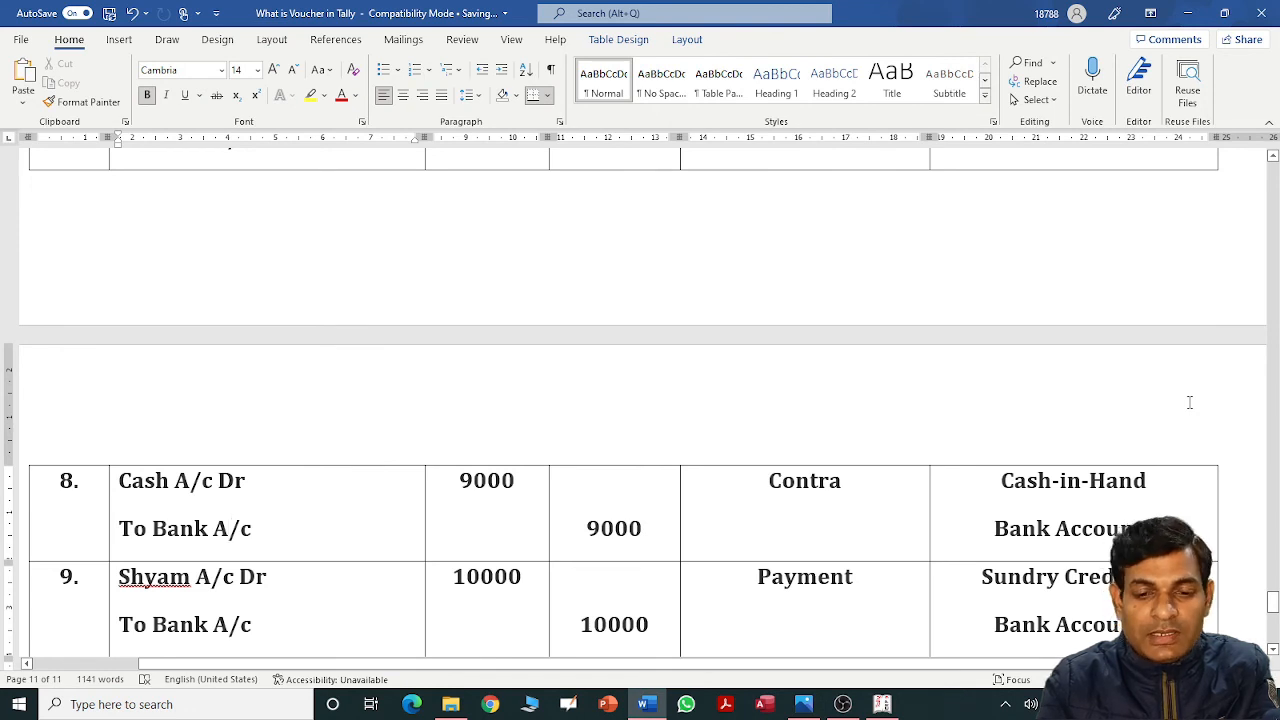
{"action": "key", "text": "alt+Tab"}
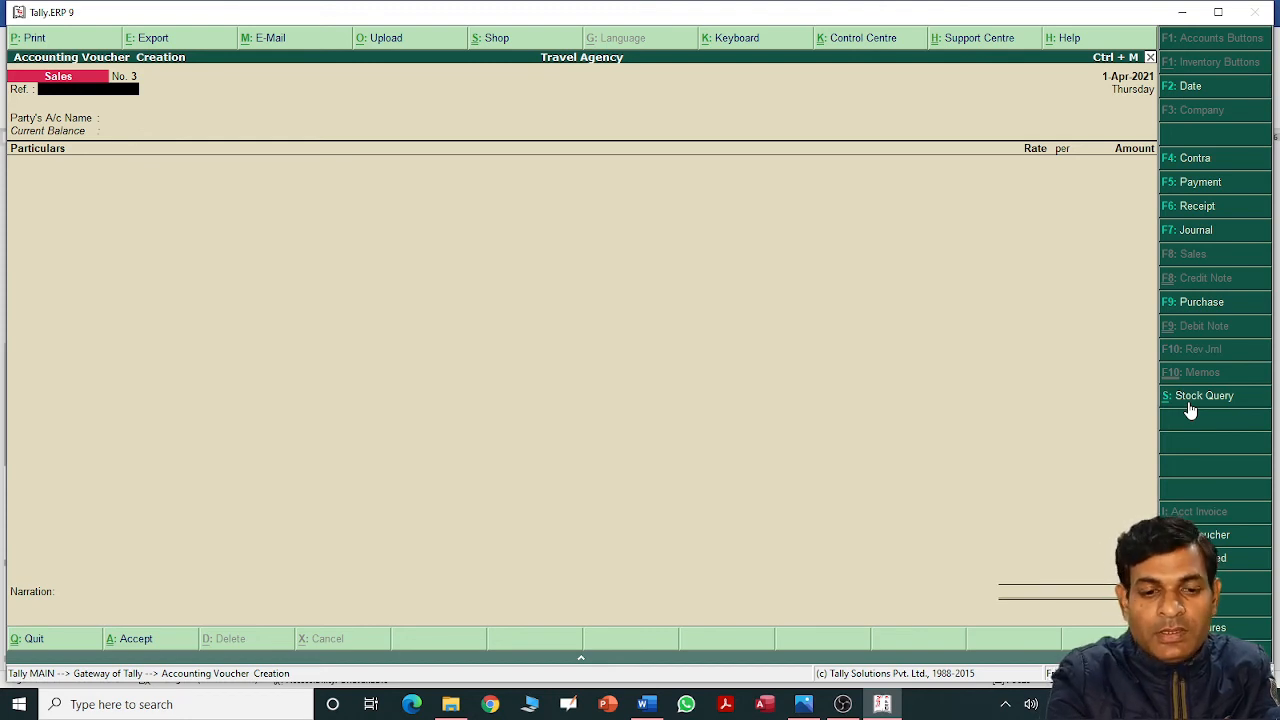
{"action": "key", "text": "F4"}
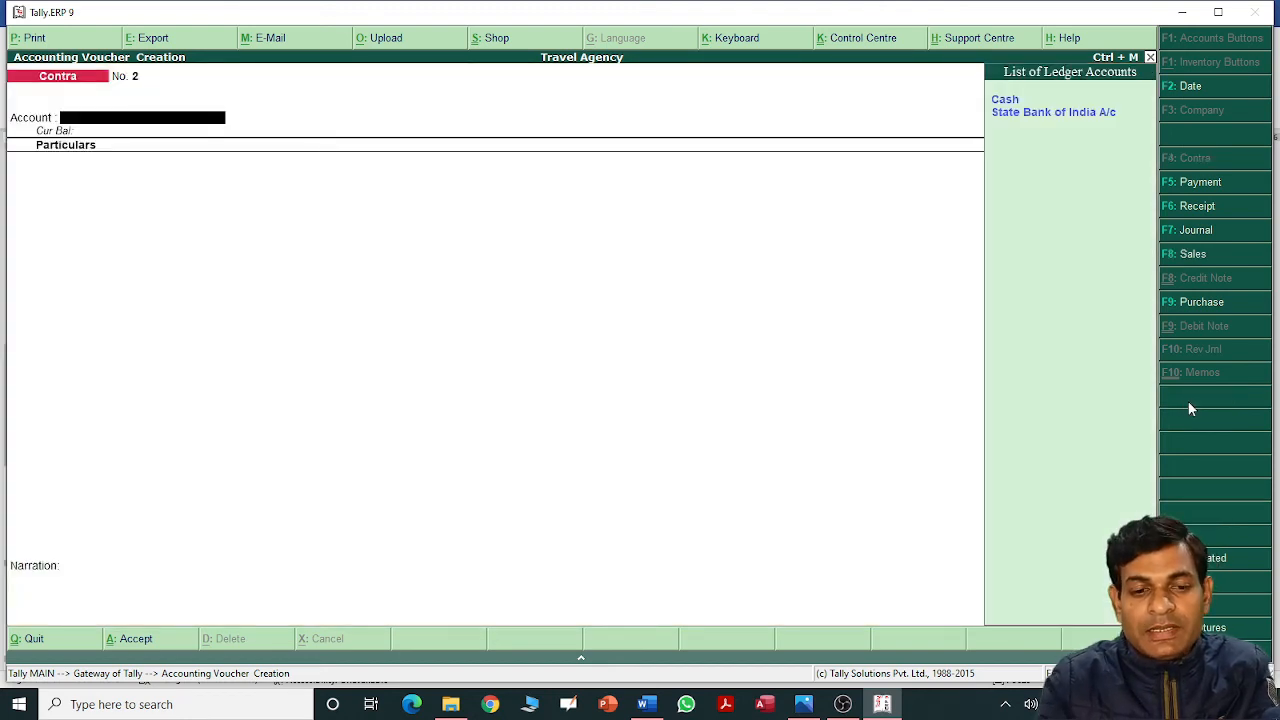
Enter Cash as account and State Bank of India A/c for 9,000 in the Contra voucher.
{"action": "key", "text": "Down"}
{"action": "key", "text": "Return"}
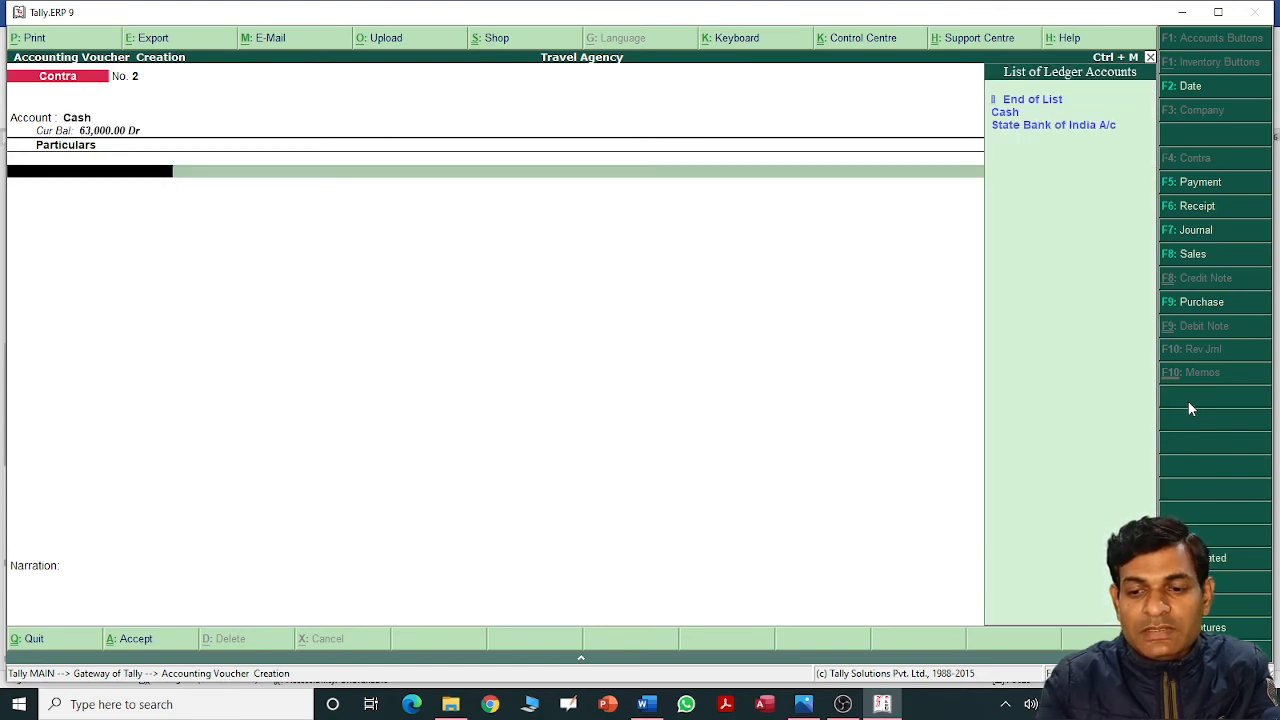
{"action": "key", "text": "Down"}
{"action": "key", "text": "Down"}
{"action": "key", "text": "Return"}
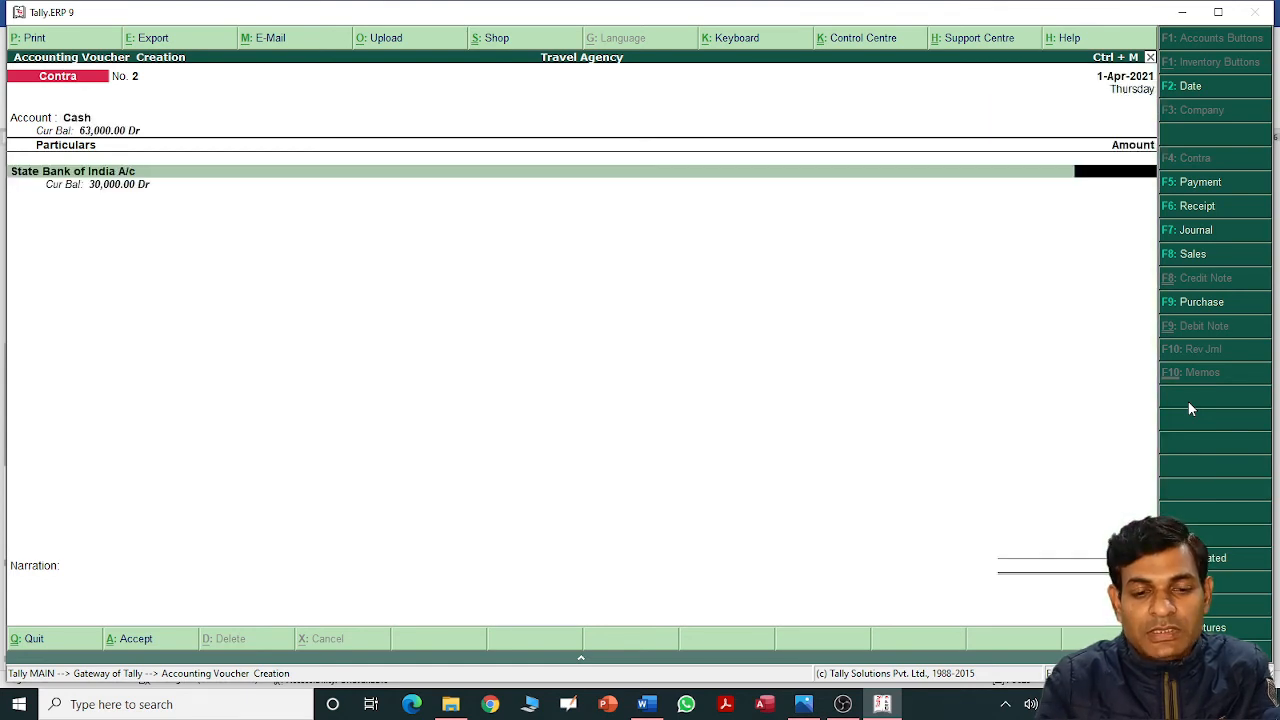
{"action": "key", "text": "alt+Tab"}
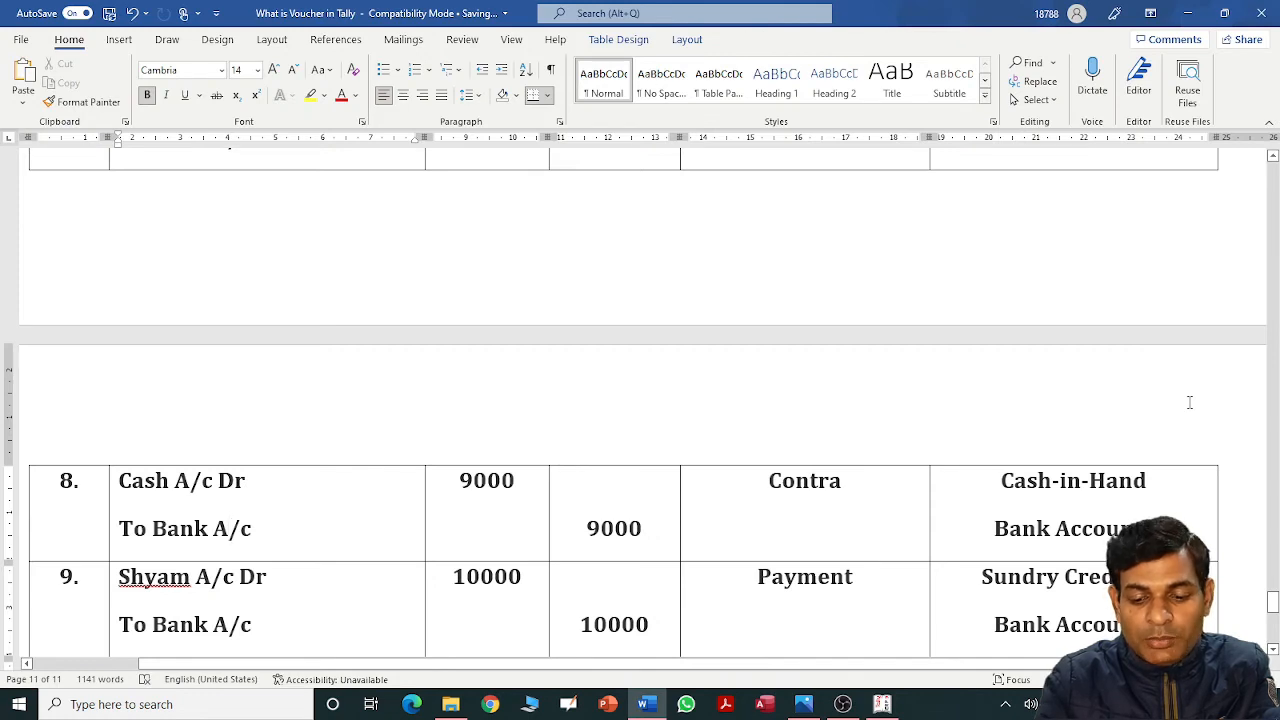
{"action": "key", "text": "alt+Tab"}
{"action": "type", "text": "9000"}
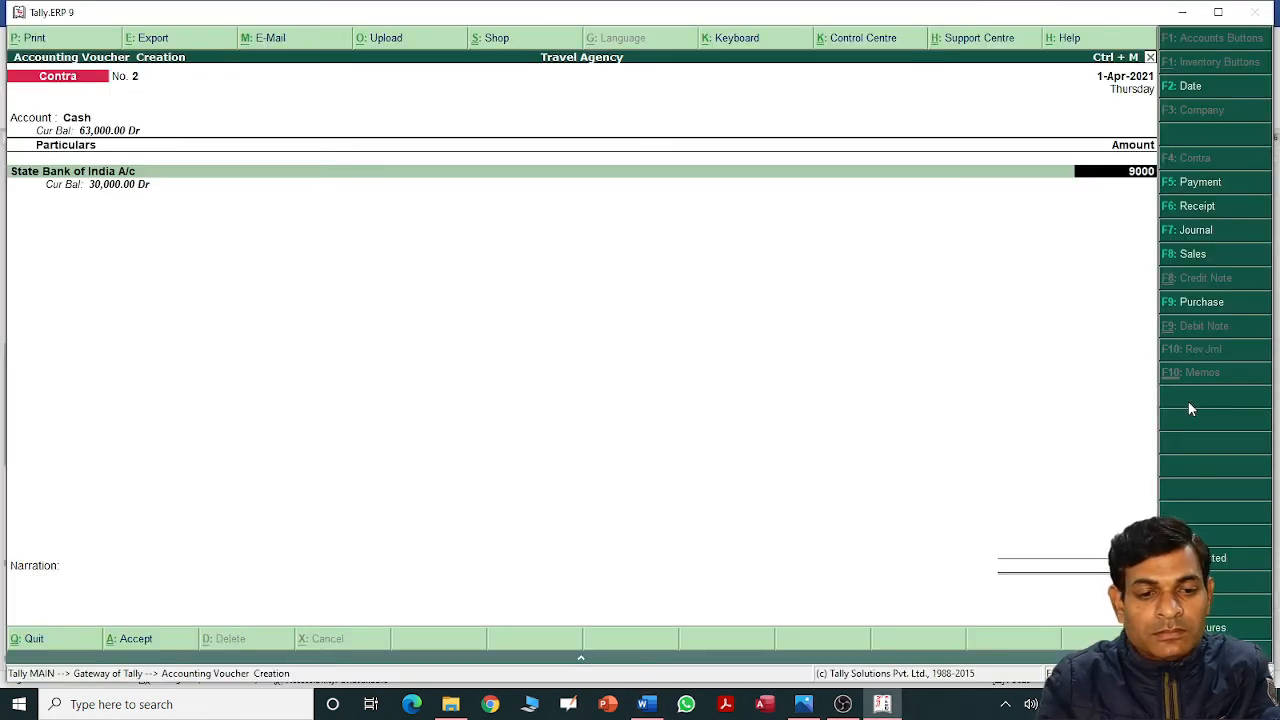
{"action": "key", "text": "Return"}
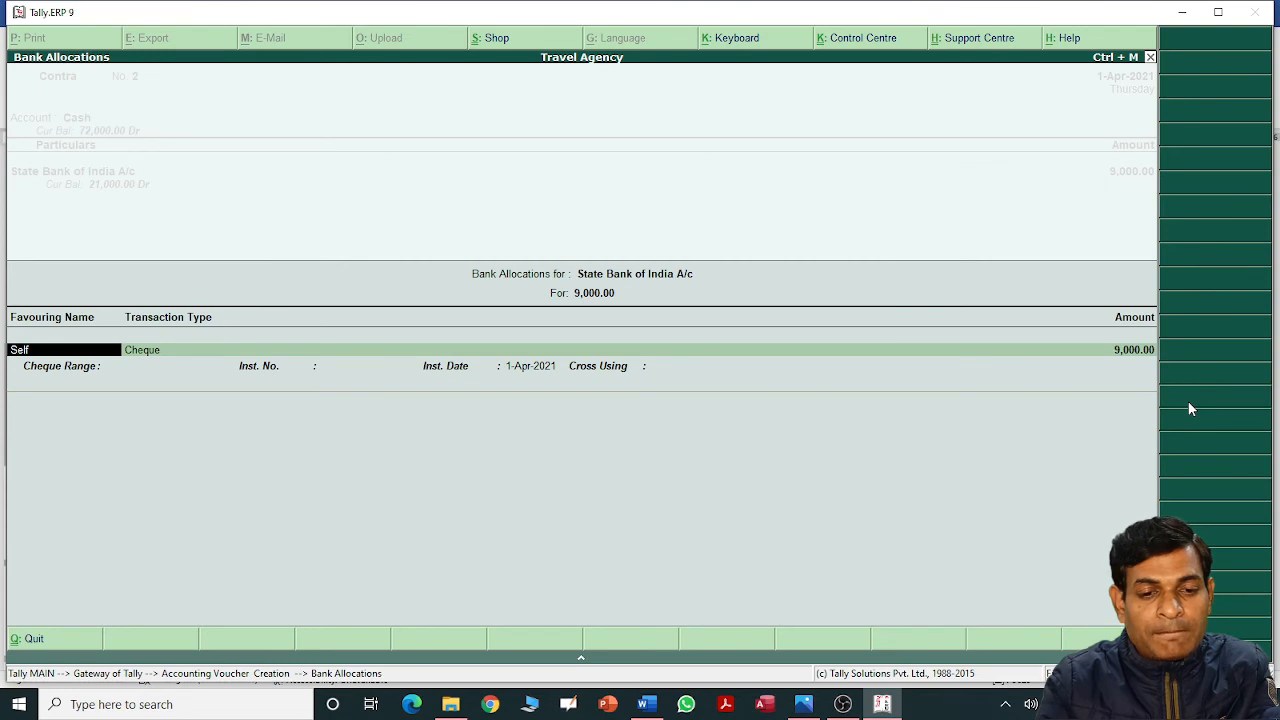
Keep Cheque as the bank transaction type and save Contra voucher No. 2.
{"action": "key", "text": "Return"}
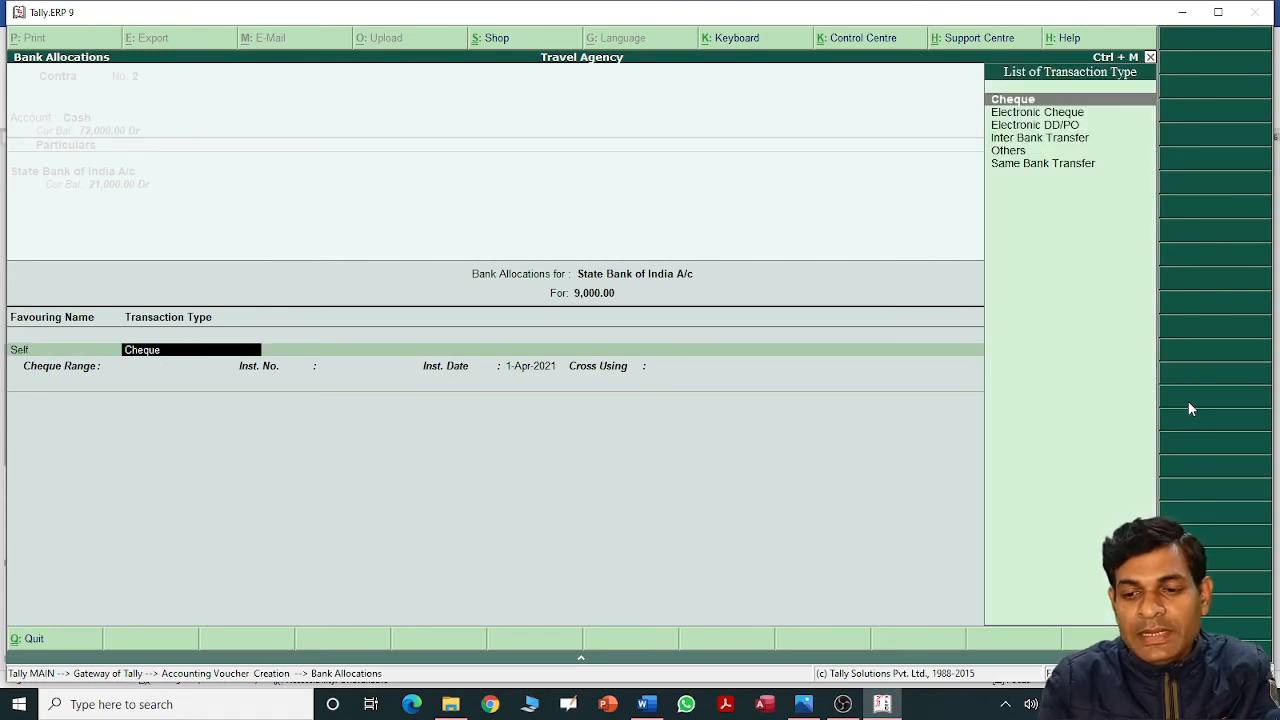
{"action": "key", "text": "Down"}
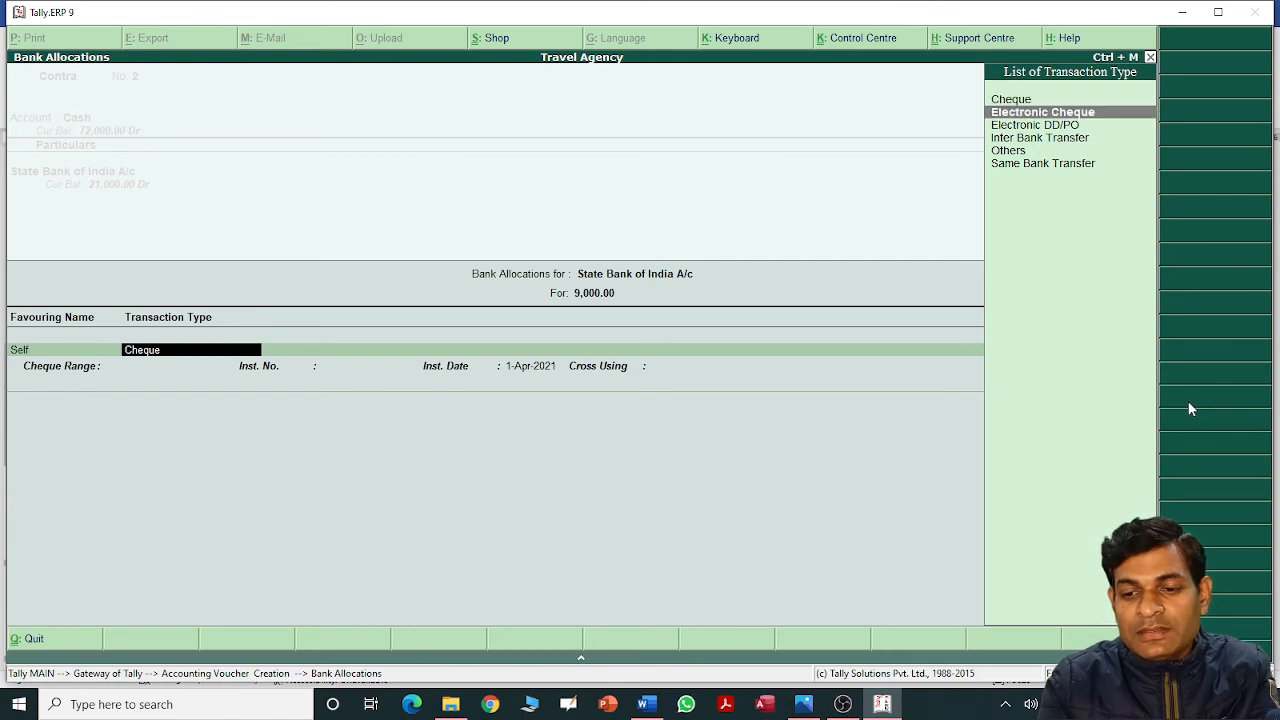
{"action": "key", "text": "Down"}
{"action": "key", "text": "Down"}
{"action": "key", "text": "Down"}
{"action": "key", "text": "Down"}
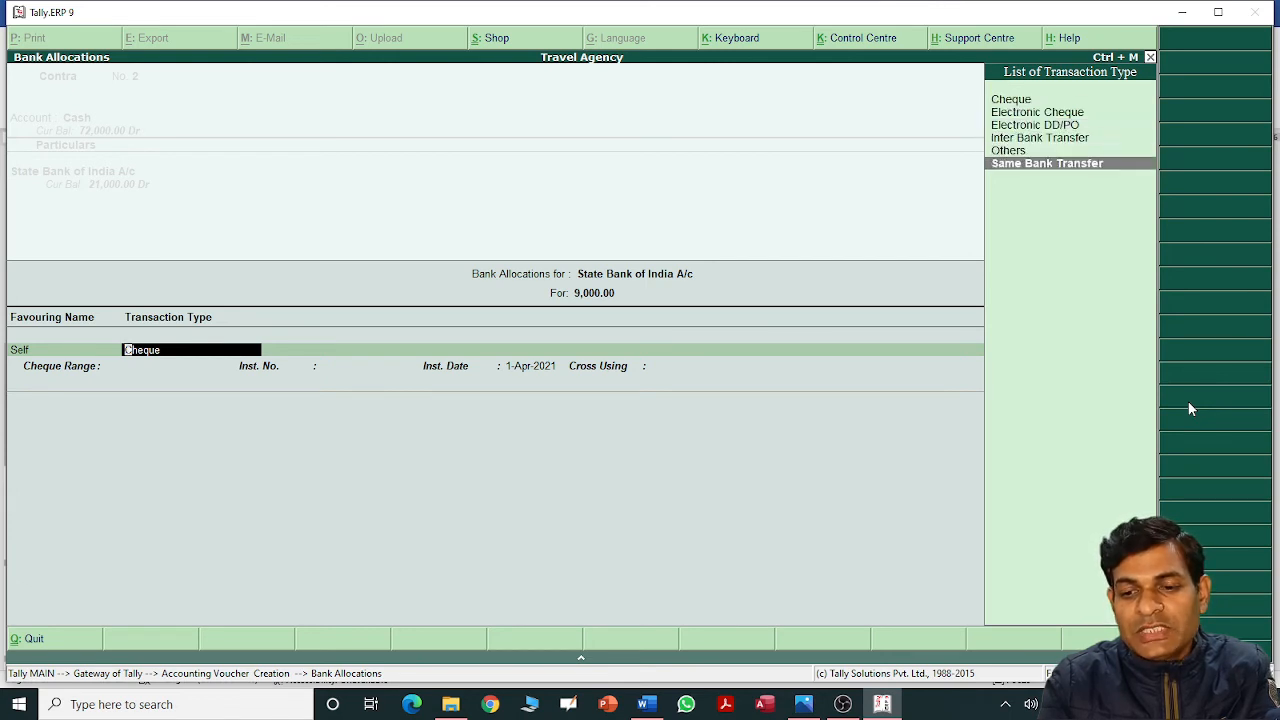
{"action": "key", "text": "Up"}
{"action": "key", "text": "Up"}
{"action": "key", "text": "Up"}
{"action": "key", "text": "Up"}
{"action": "key", "text": "Up"}
{"action": "key", "text": "Return"}
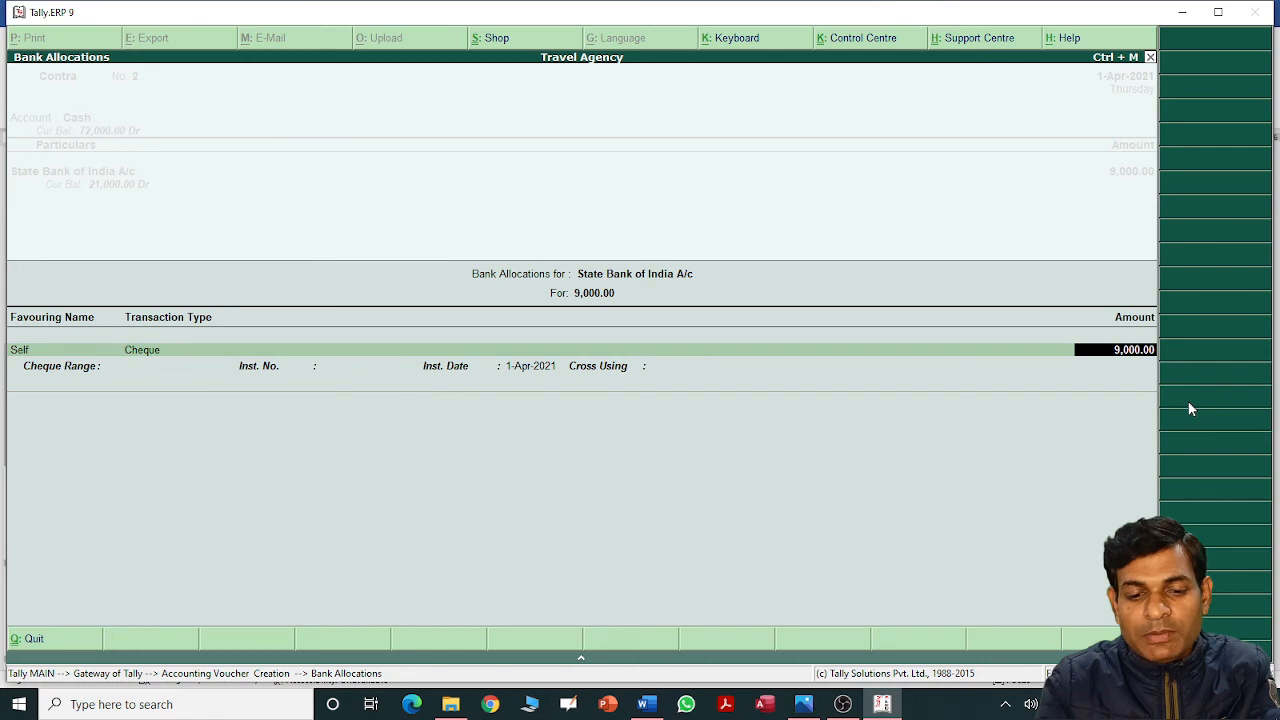
{"action": "key", "text": "Return"}
{"action": "key", "text": "Return"}
{"action": "key", "text": "Return"}
{"action": "key", "text": "Return"}
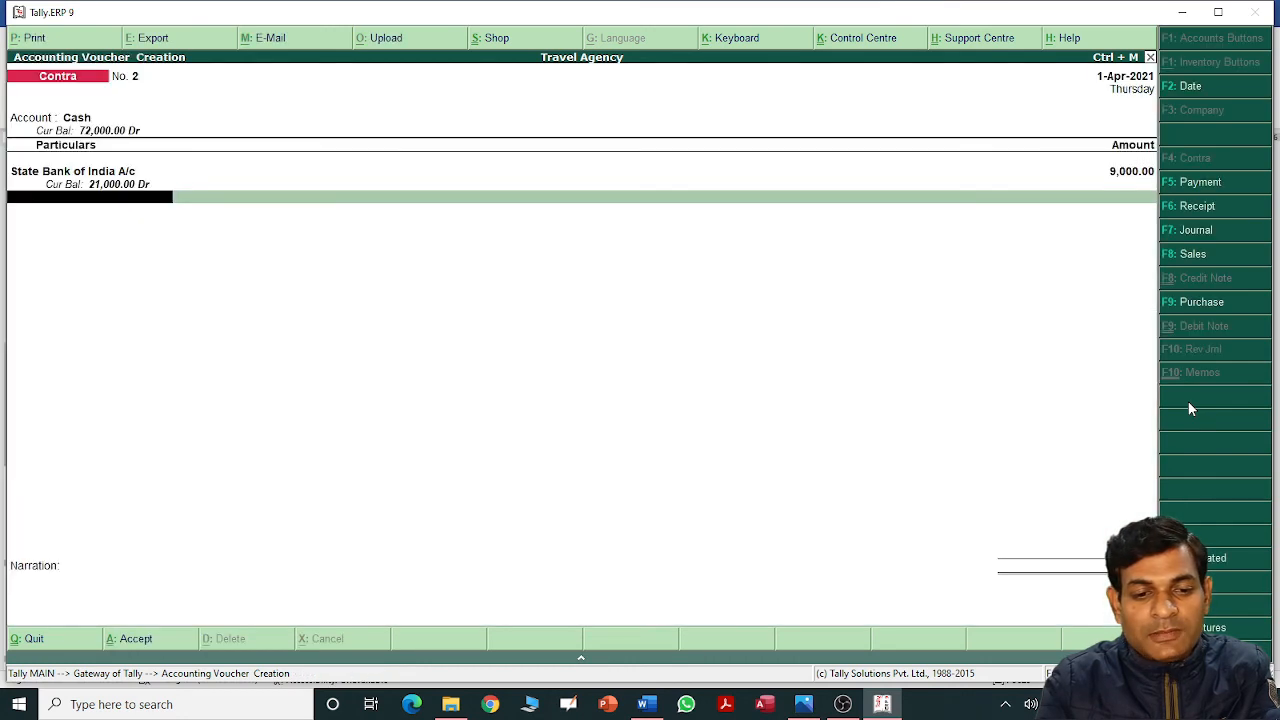
{"action": "key", "text": "Return"}
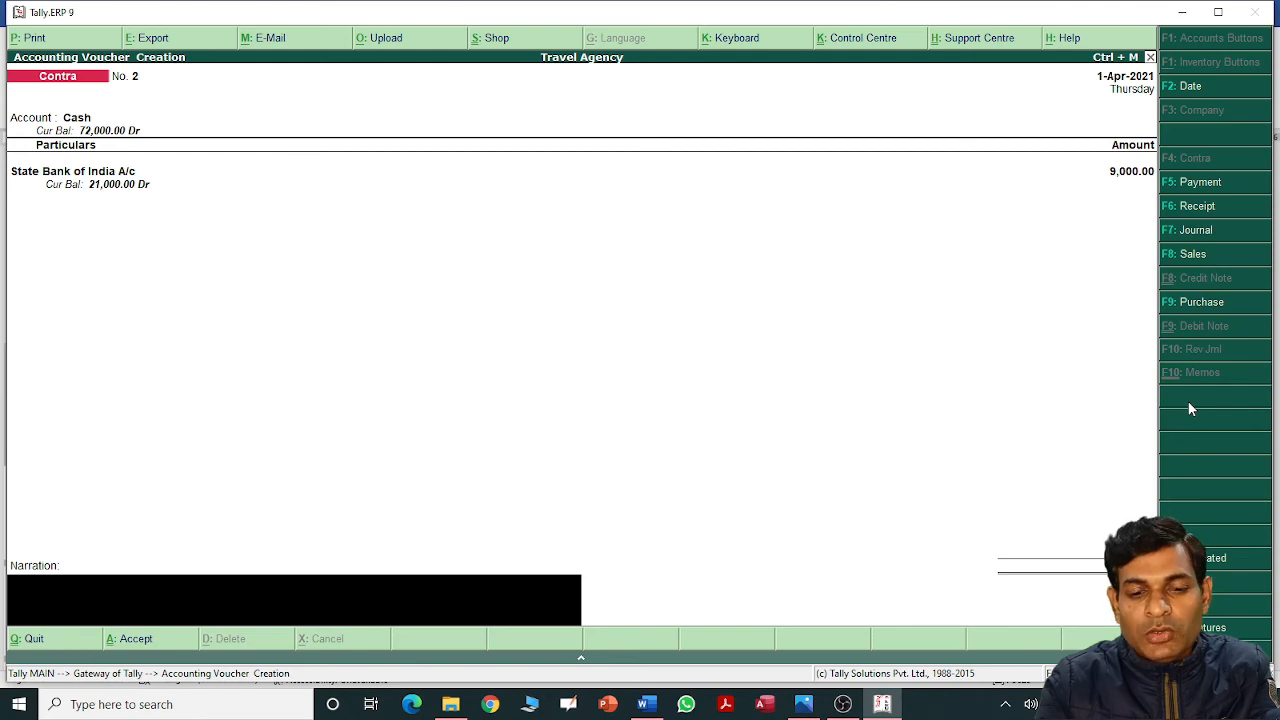
{"action": "key", "text": "Return"}
{"action": "key", "text": "Return"}
Look up the next entry, a 10,000 cheque payment, in the Word table.
{"action": "key", "text": "alt+Tab"}
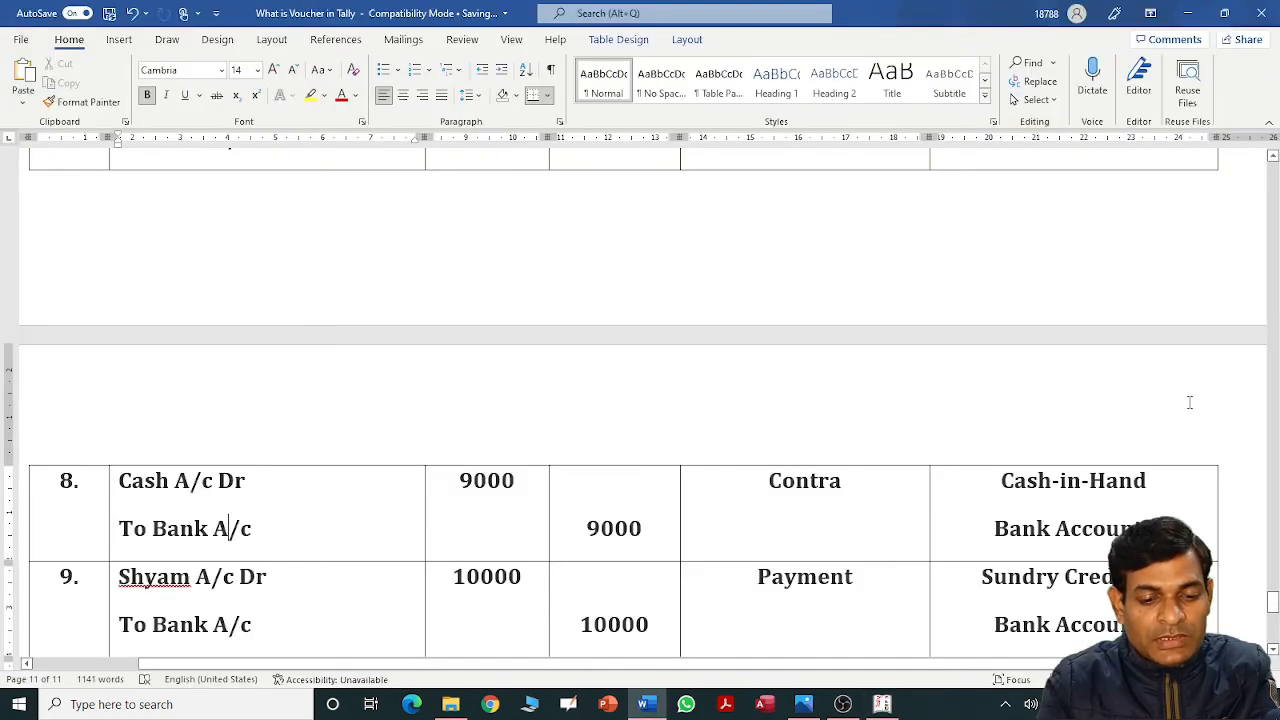
{"action": "scroll", "coordinate": [1190, 402], "scroll_direction": "down", "scroll_amount": 2}
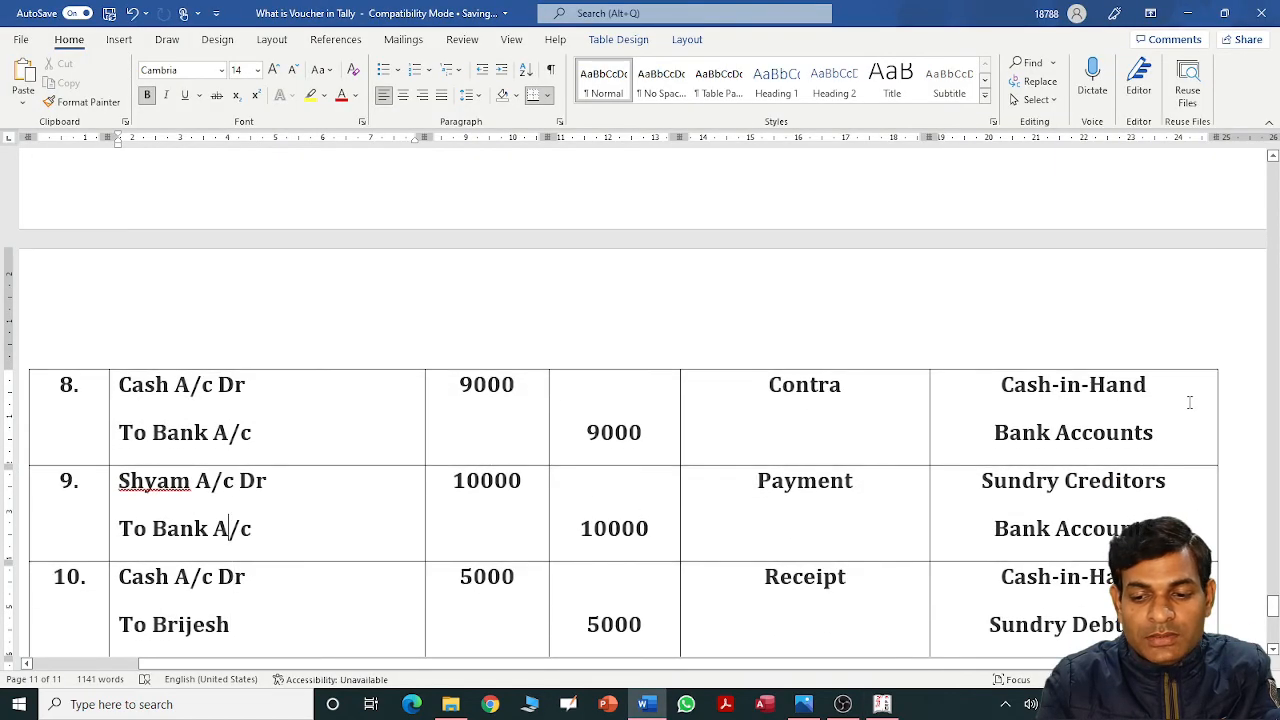
{"action": "key", "text": "Up"}
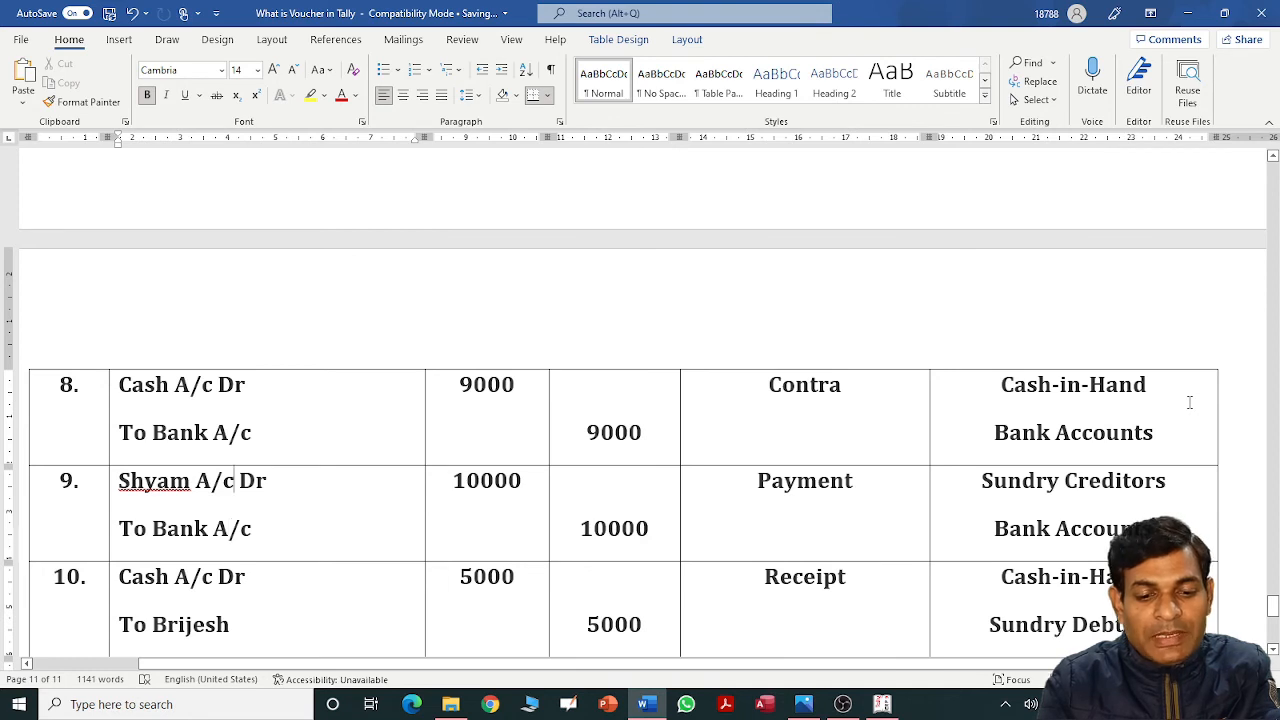
{"action": "key", "text": "alt+Tab"}
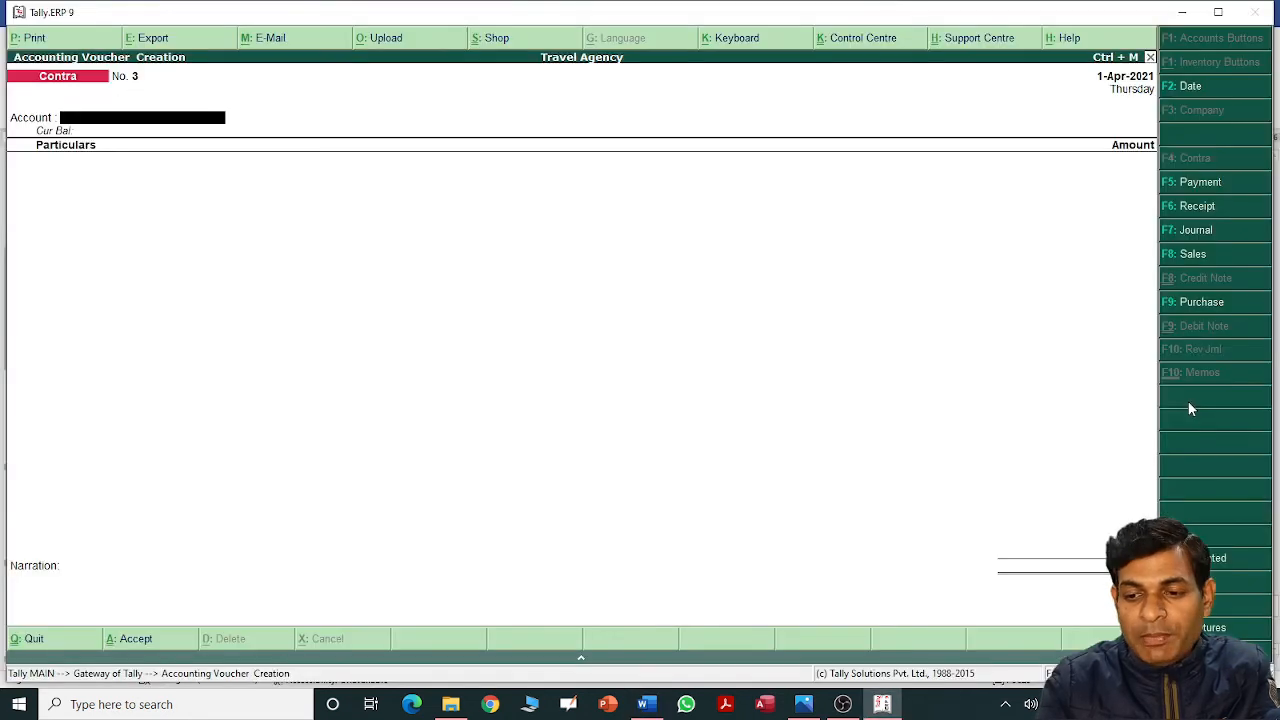
Create a Payment voucher from State Bank of India A/c paying 10,000 to the payee's ledger.
{"action": "key", "text": "F5"}
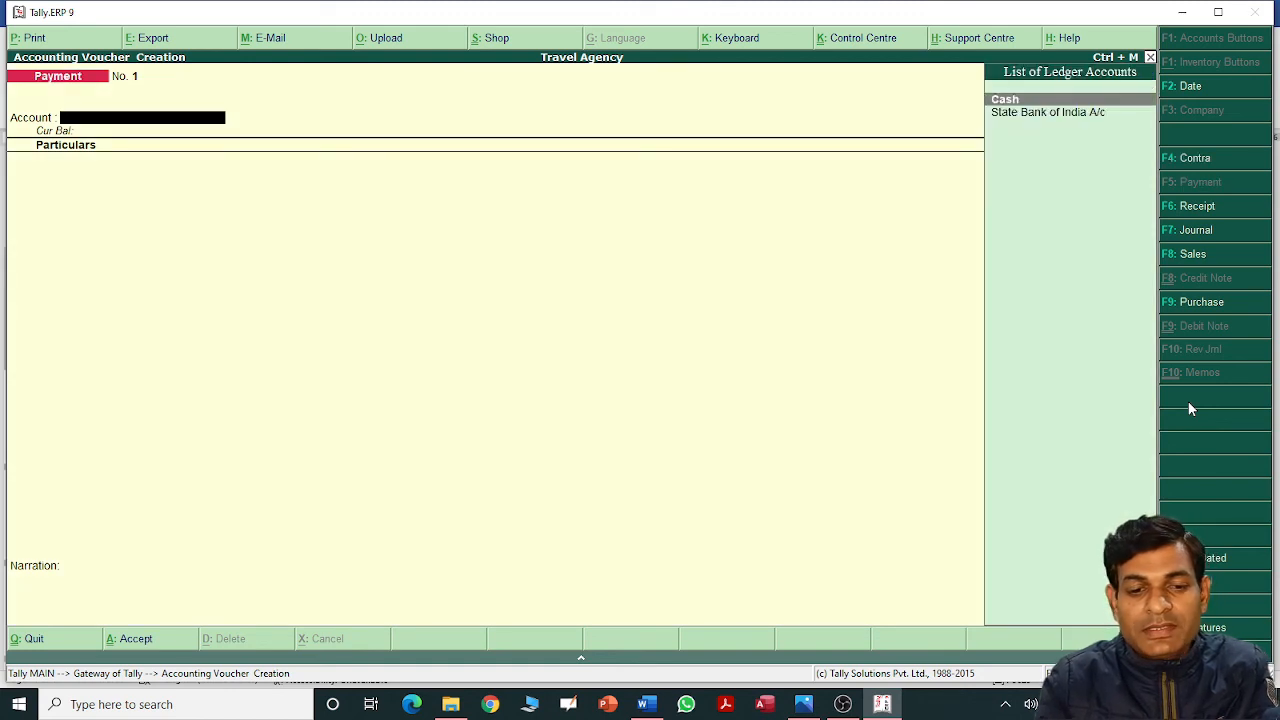
{"action": "key", "text": "Down"}
{"action": "key", "text": "Return"}
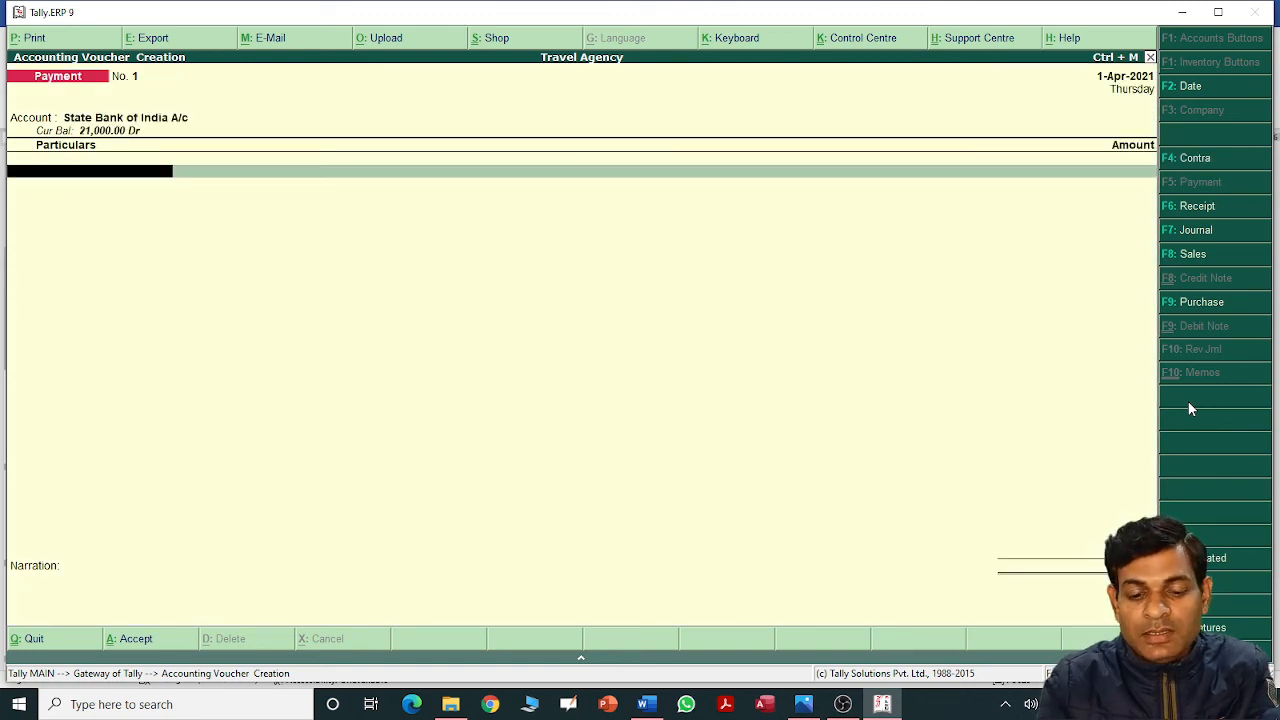
{"action": "type", "text": "Shy"}
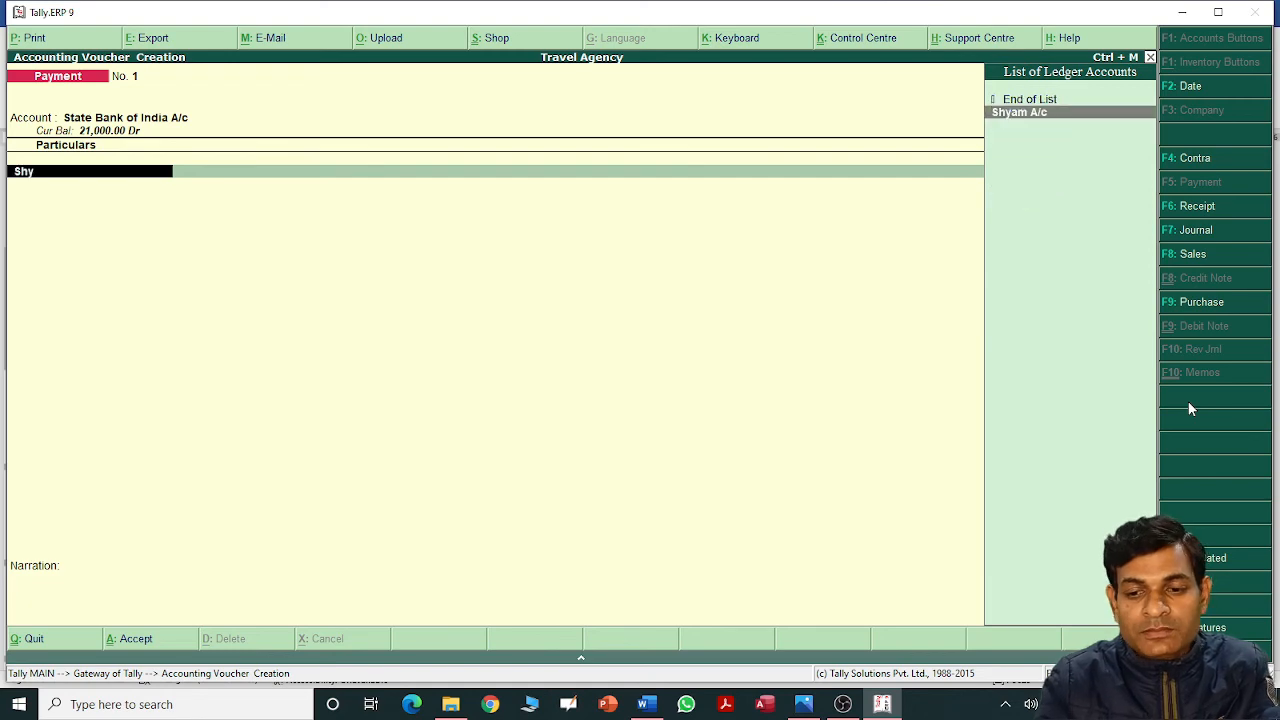
{"action": "key", "text": "Return"}
{"action": "key", "text": "alt+Tab"}
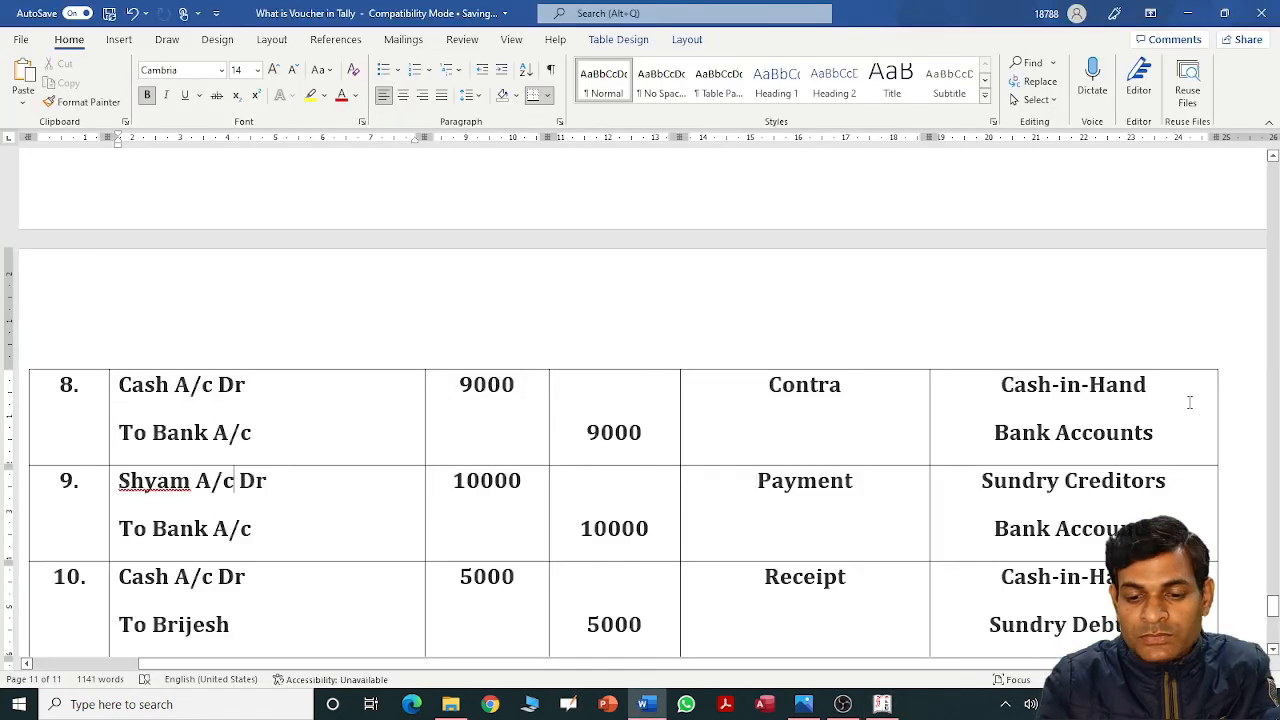
{"action": "key", "text": "alt+Tab"}
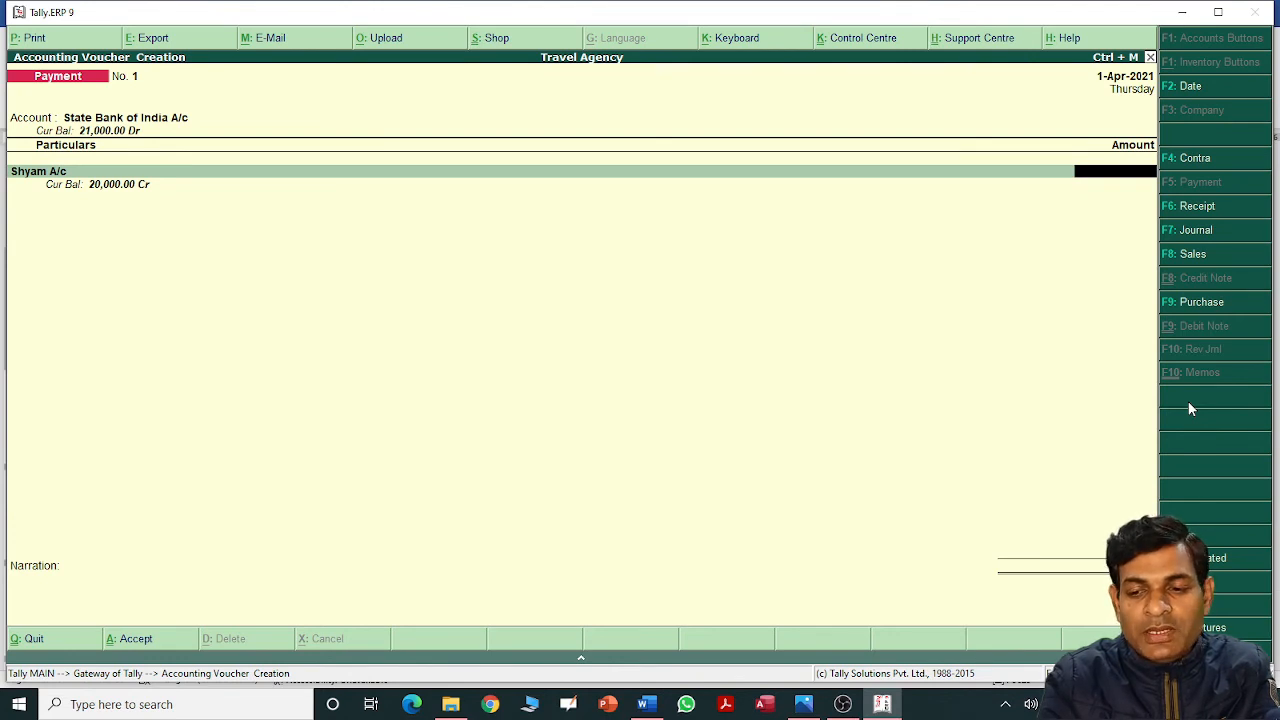
{"action": "type", "text": "10,000"}
{"action": "key", "text": "Return"}
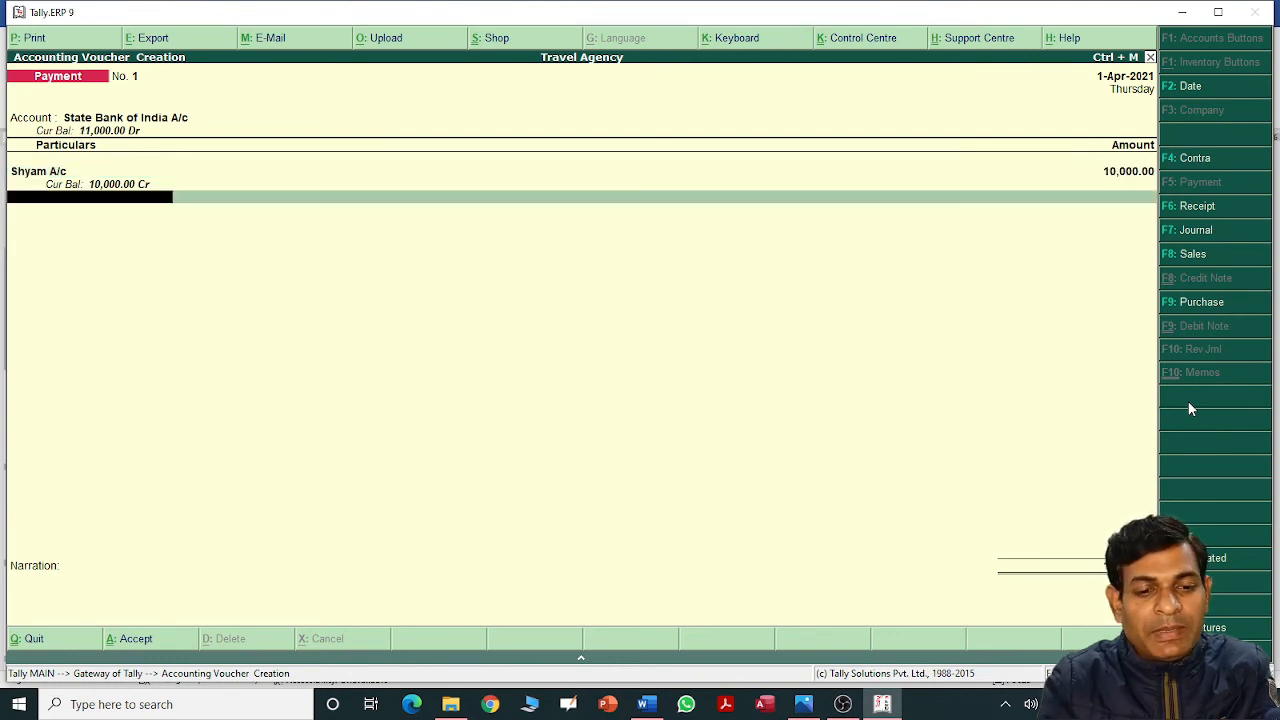
Set Cheque as the bank allocation transaction type and check the next Word entry.
{"action": "key", "text": "Return"}
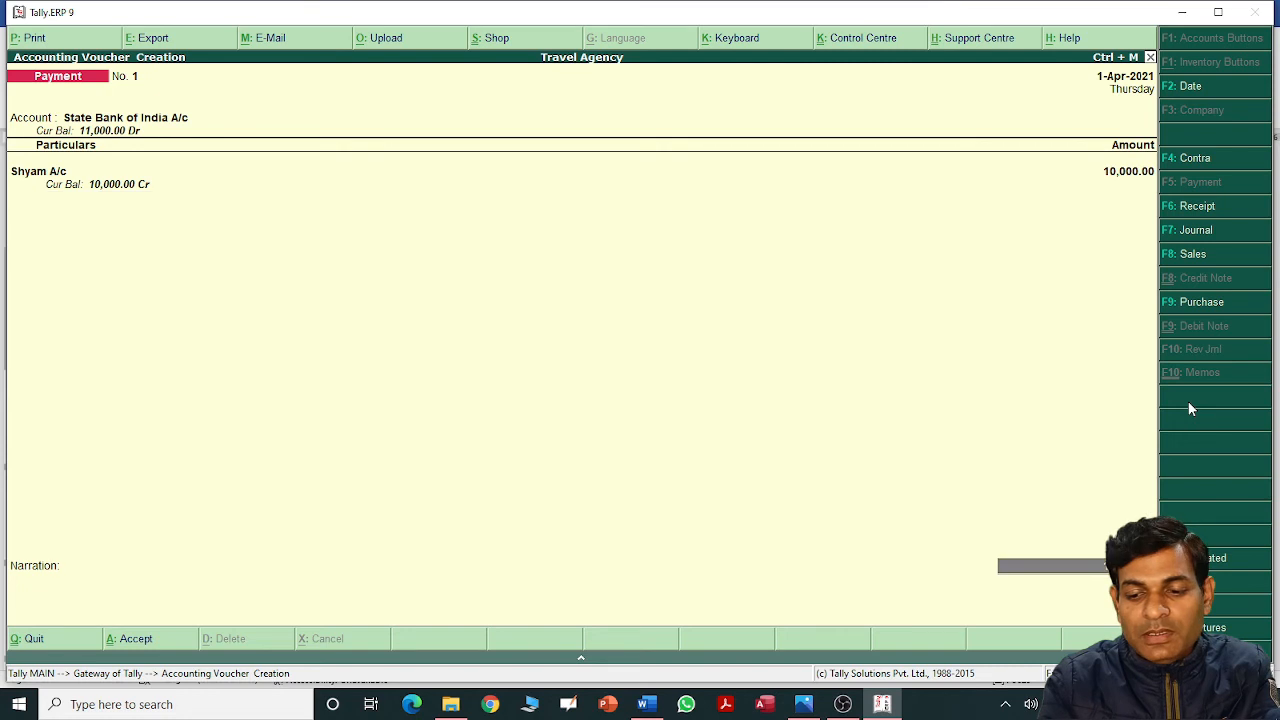
{"action": "key", "text": "Return"}
{"action": "key", "text": "Return"}
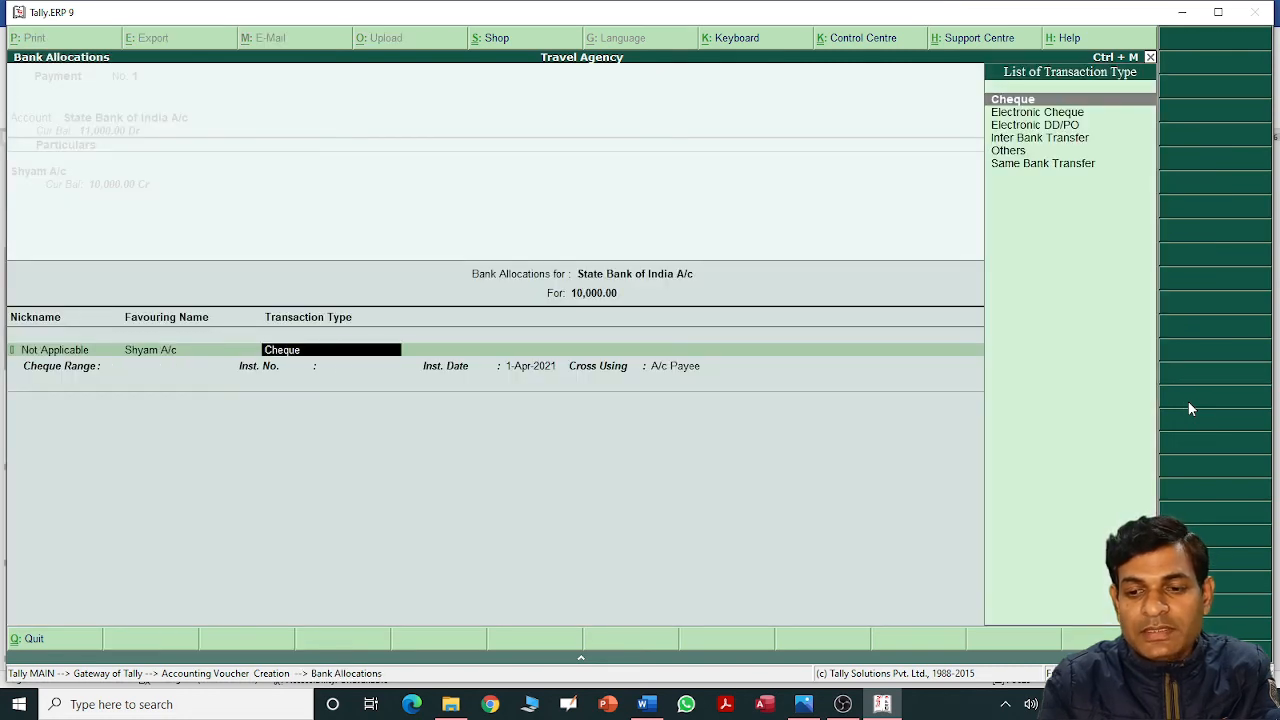
{"action": "key", "text": "Down"}
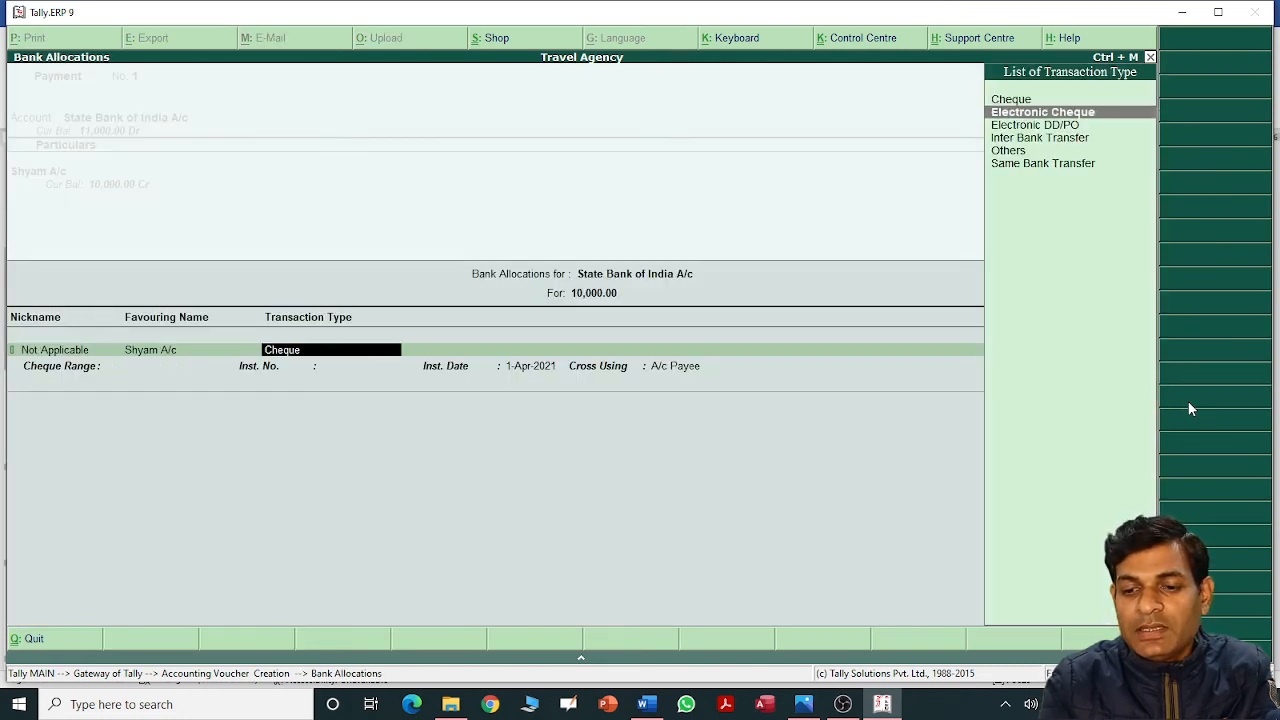
{"action": "key", "text": "Up"}
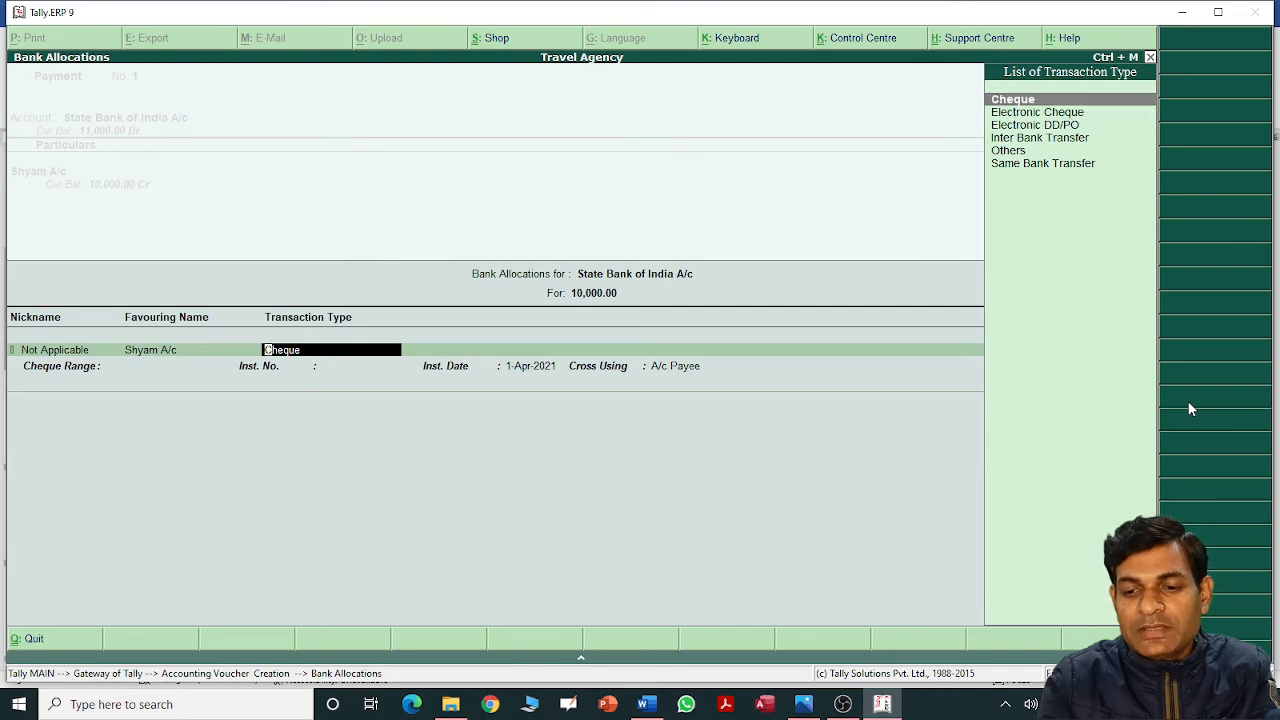
{"action": "key", "text": "Return"}
{"action": "key", "text": "Return"}
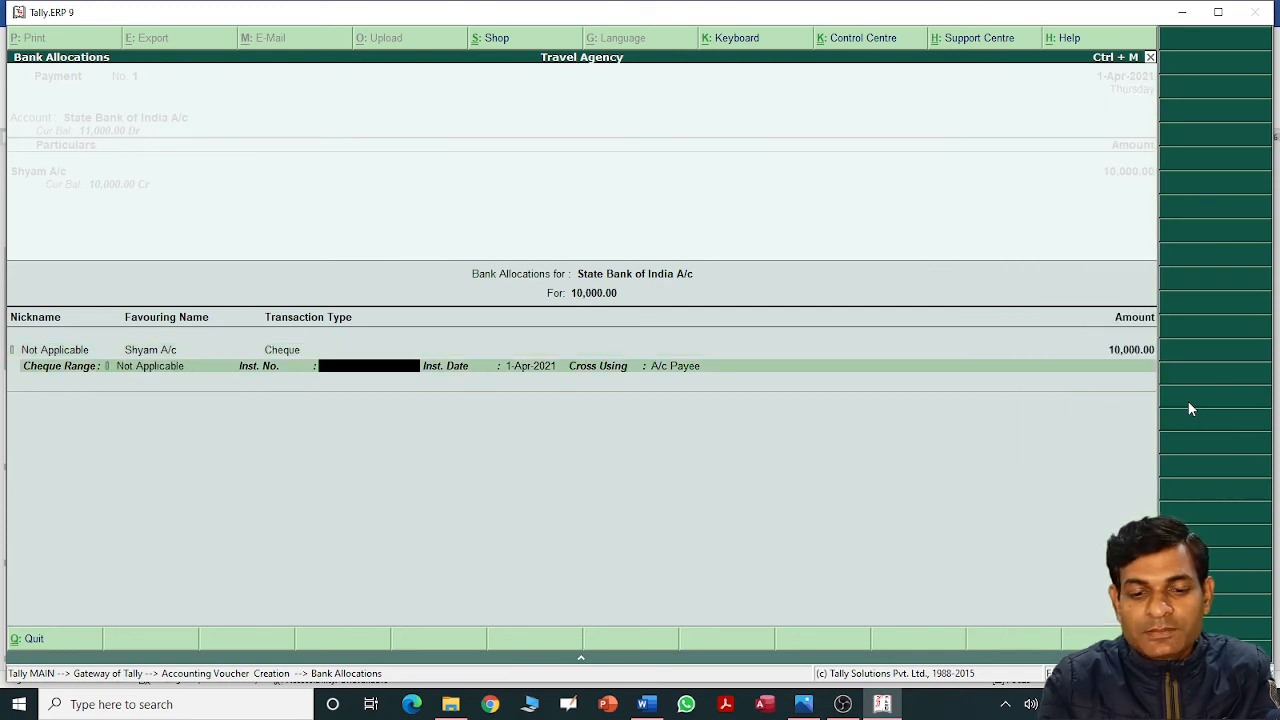
{"action": "key", "text": "Return"}
{"action": "key", "text": "Return"}
{"action": "key", "text": "Return"}
{"action": "key", "text": "Return"}
{"action": "key", "text": "Return"}
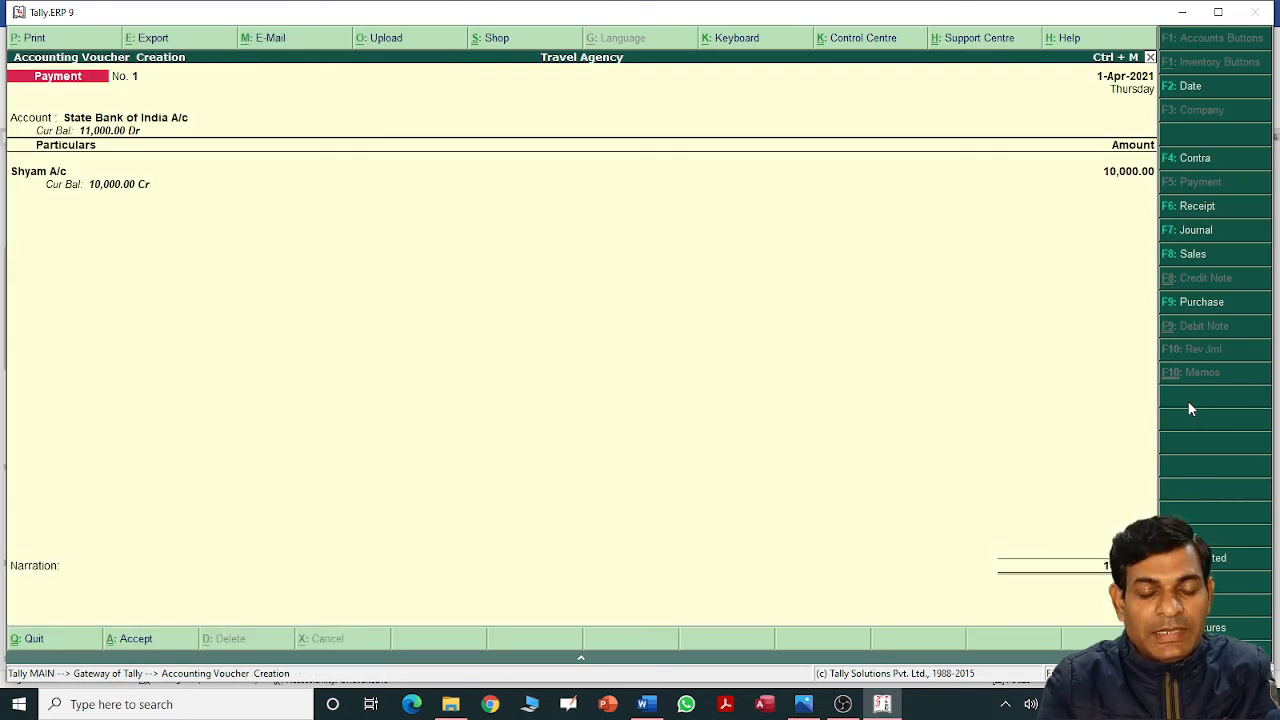
{"action": "key", "text": "alt+Tab"}
{"action": "key", "text": "Down"}
{"action": "key", "text": "Down"}
{"action": "key", "text": "Down"}
{"action": "key", "text": "Down"}
{"action": "key", "text": "Down"}
{"action": "key", "text": "Down"}
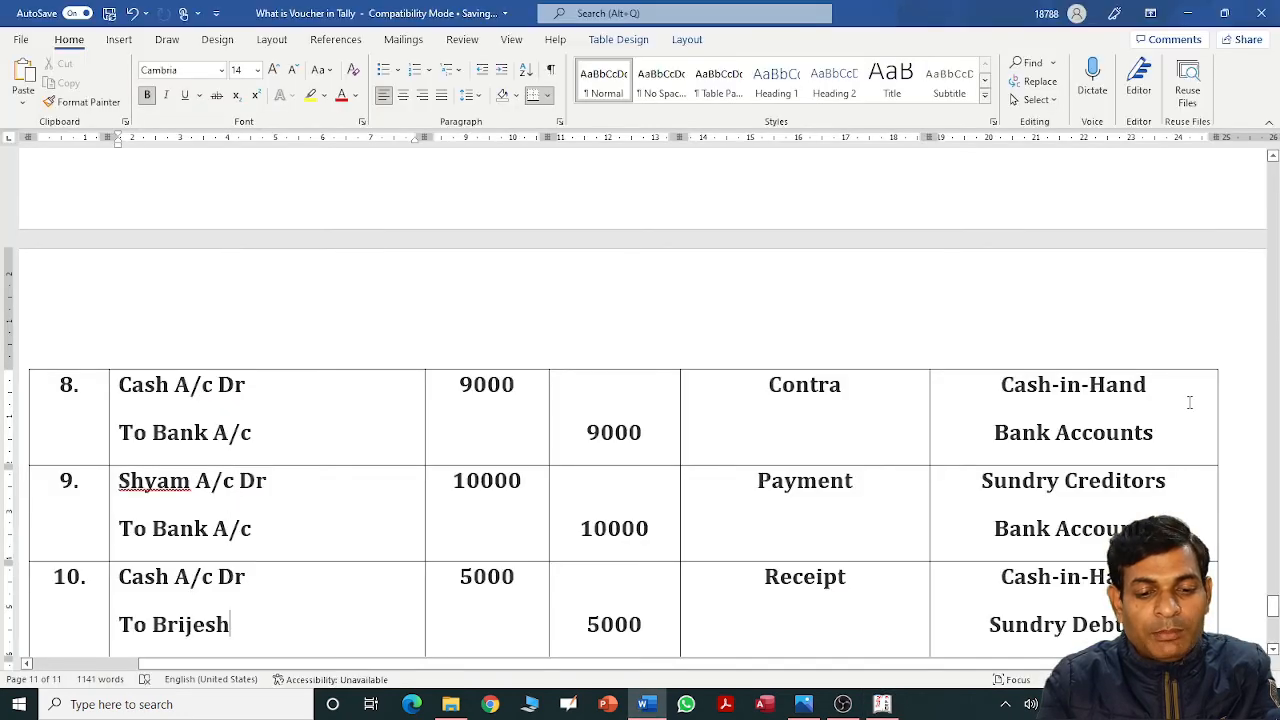
Enter Cash as account and the debtor's ledger with 5,000.
{"action": "key", "text": "Up"}
{"action": "key", "text": "Up"}
{"action": "key", "text": "Up"}
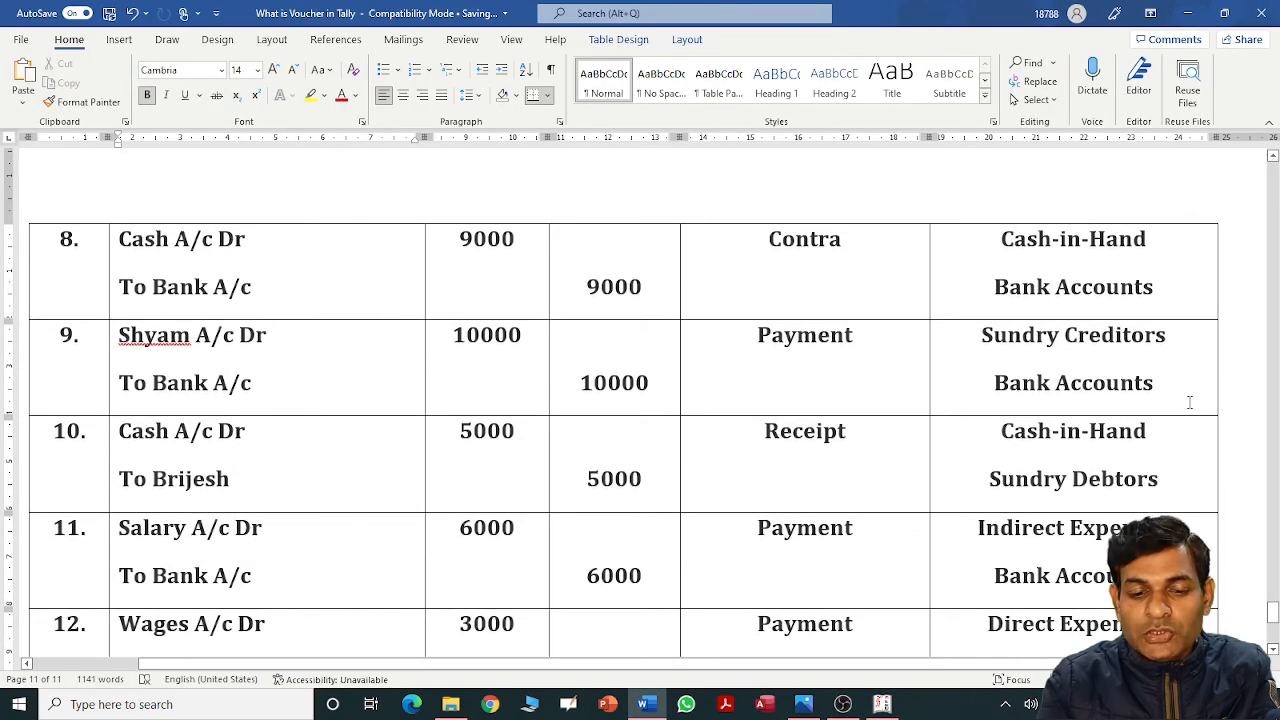
{"action": "key", "text": "alt+Tab"}
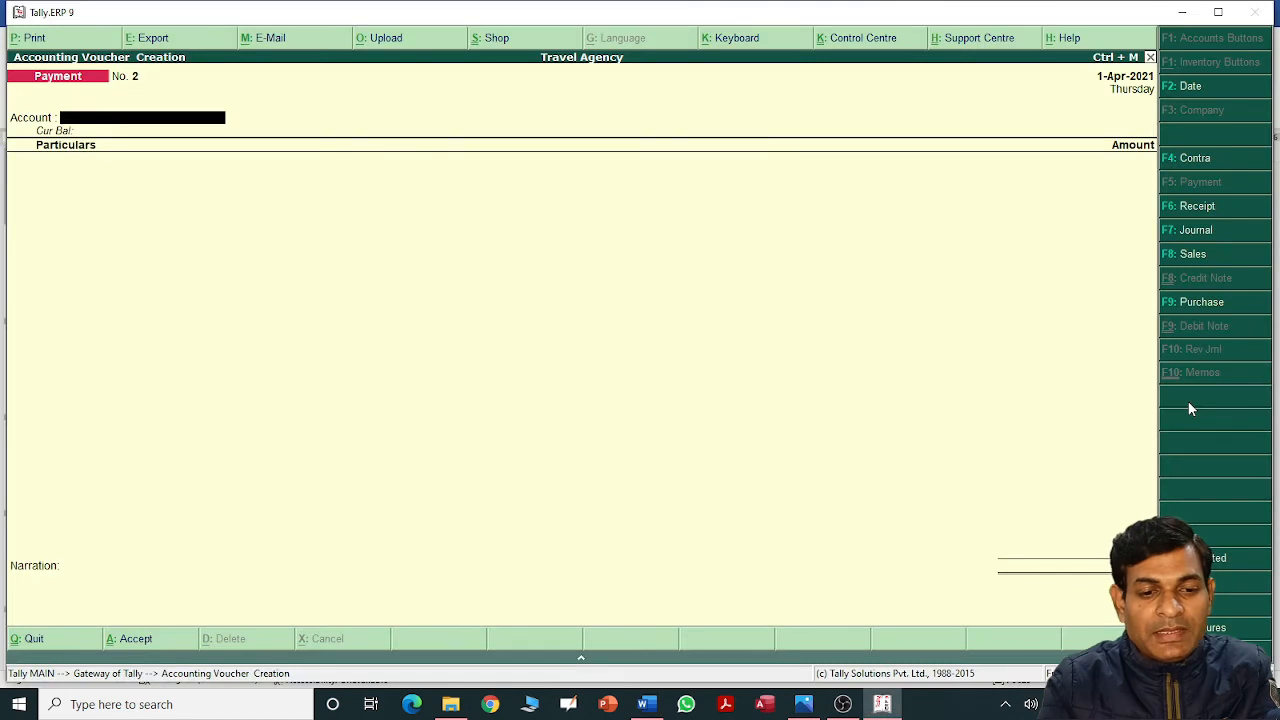
{"action": "key", "text": "Down"}
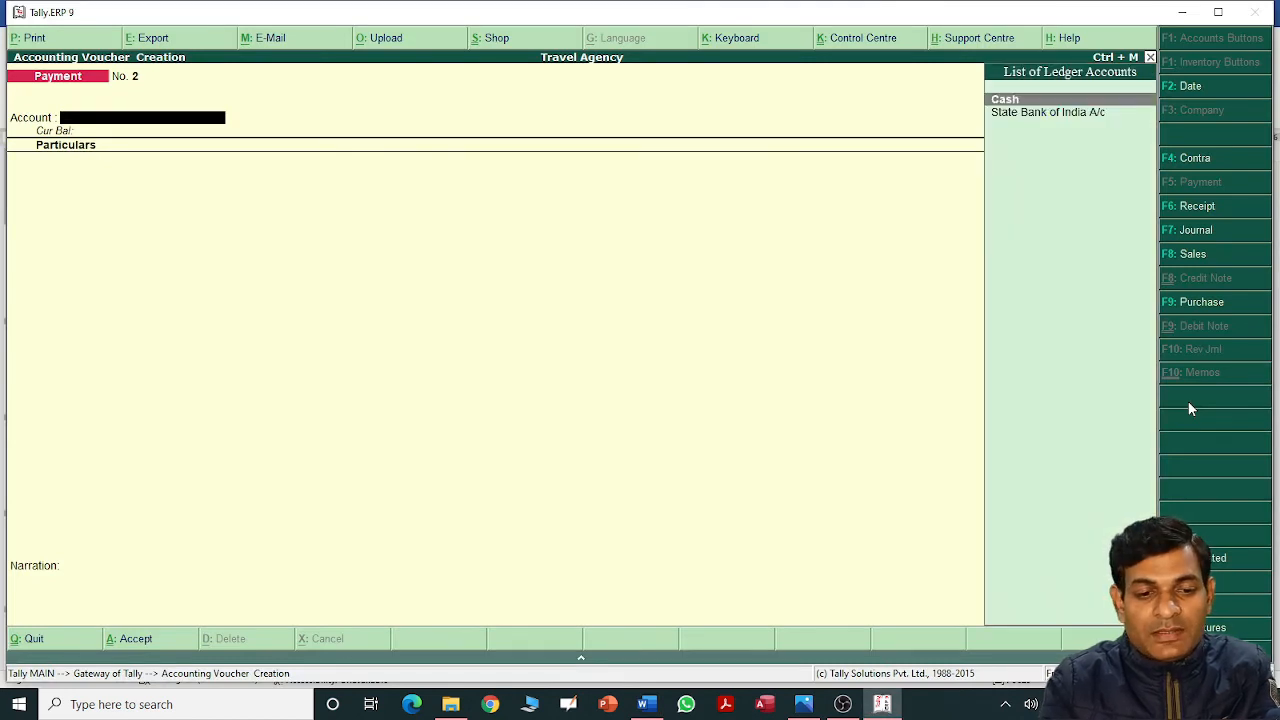
{"action": "key", "text": "Return"}
{"action": "type", "text": "b"}
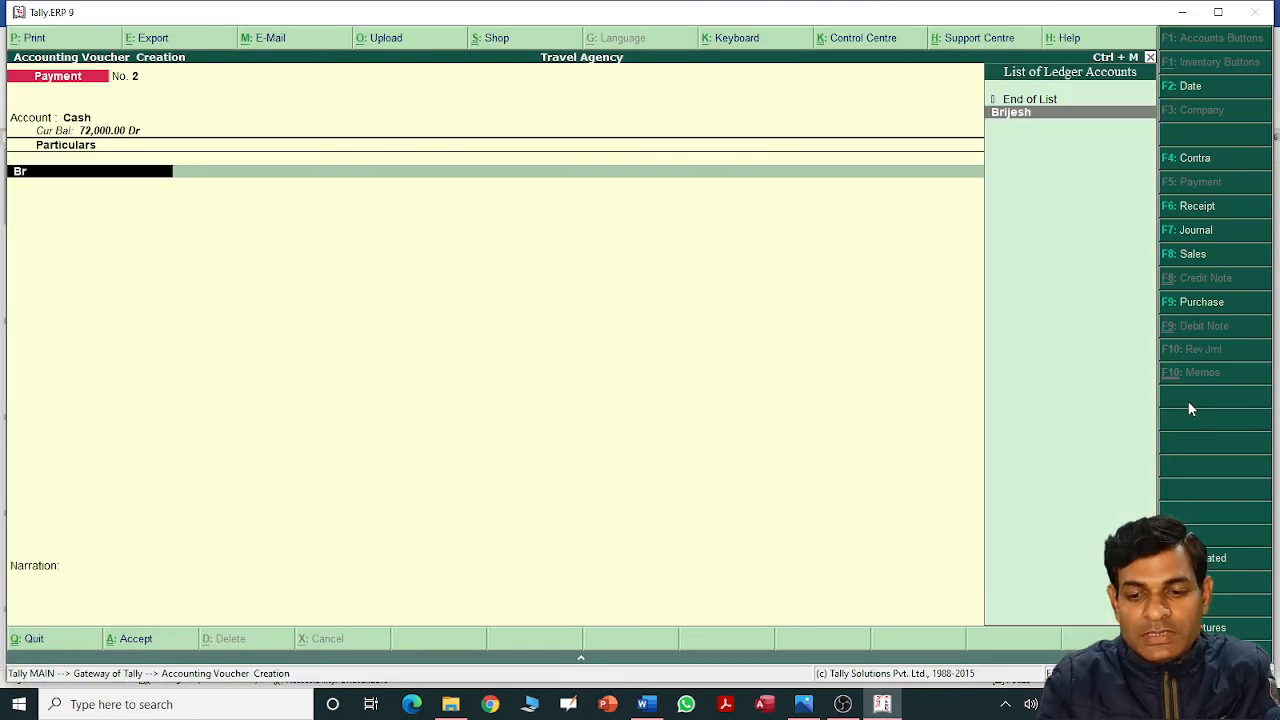
{"action": "key", "text": "Return"}
{"action": "type", "text": "5"}
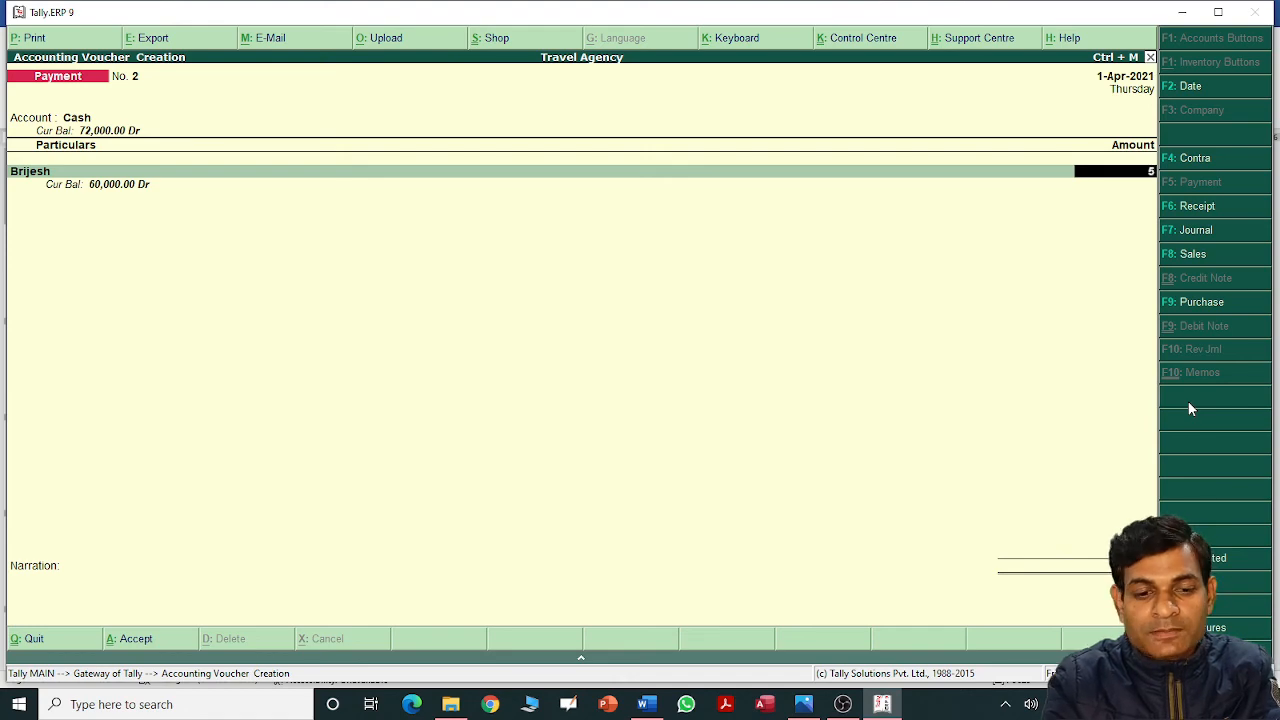
{"action": "type", "text": "000"}
Convert the entry into Receipt voucher No. 2 and accept it.
{"action": "key", "text": "alt+Tab"}
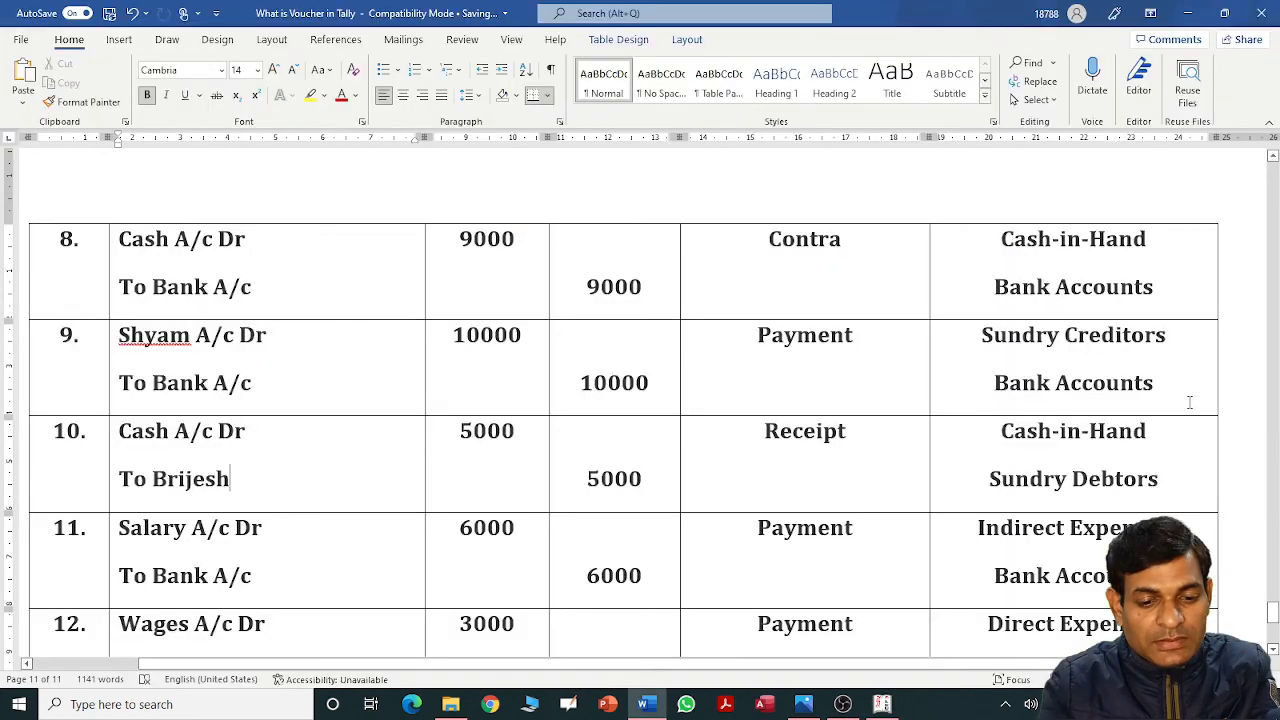
{"action": "key", "text": "alt+Tab"}
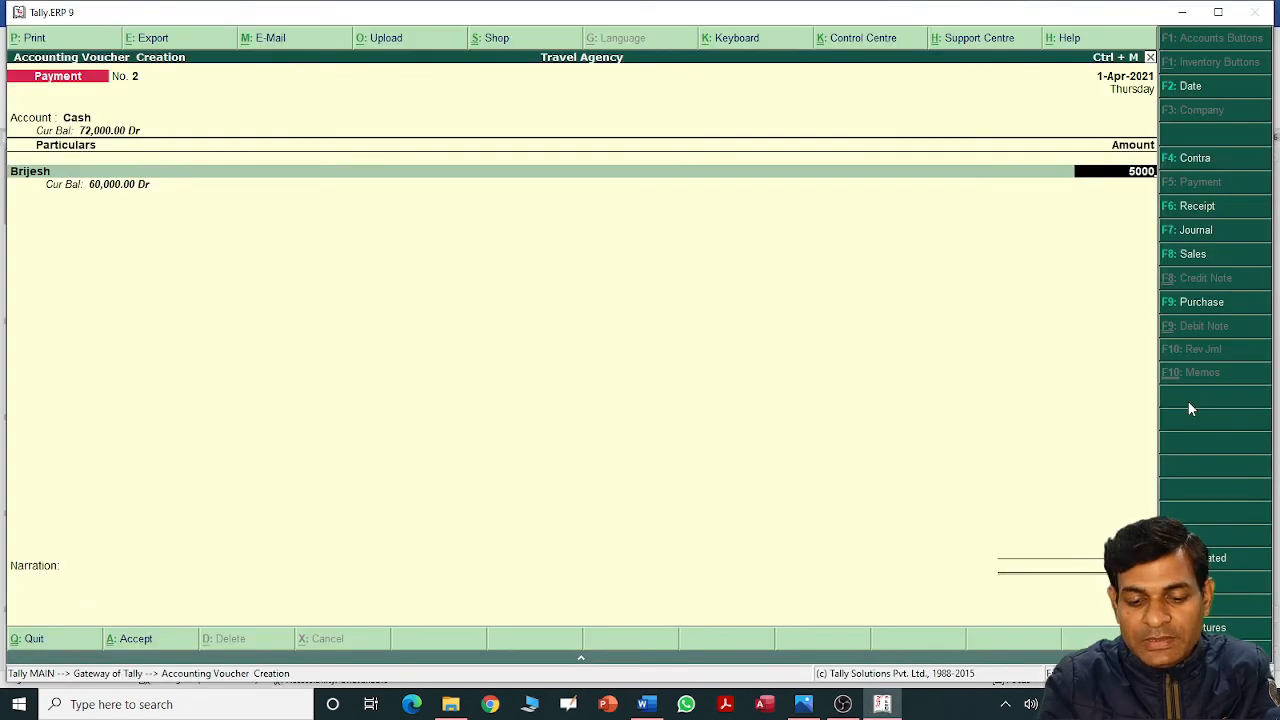
{"action": "key", "text": "F6"}
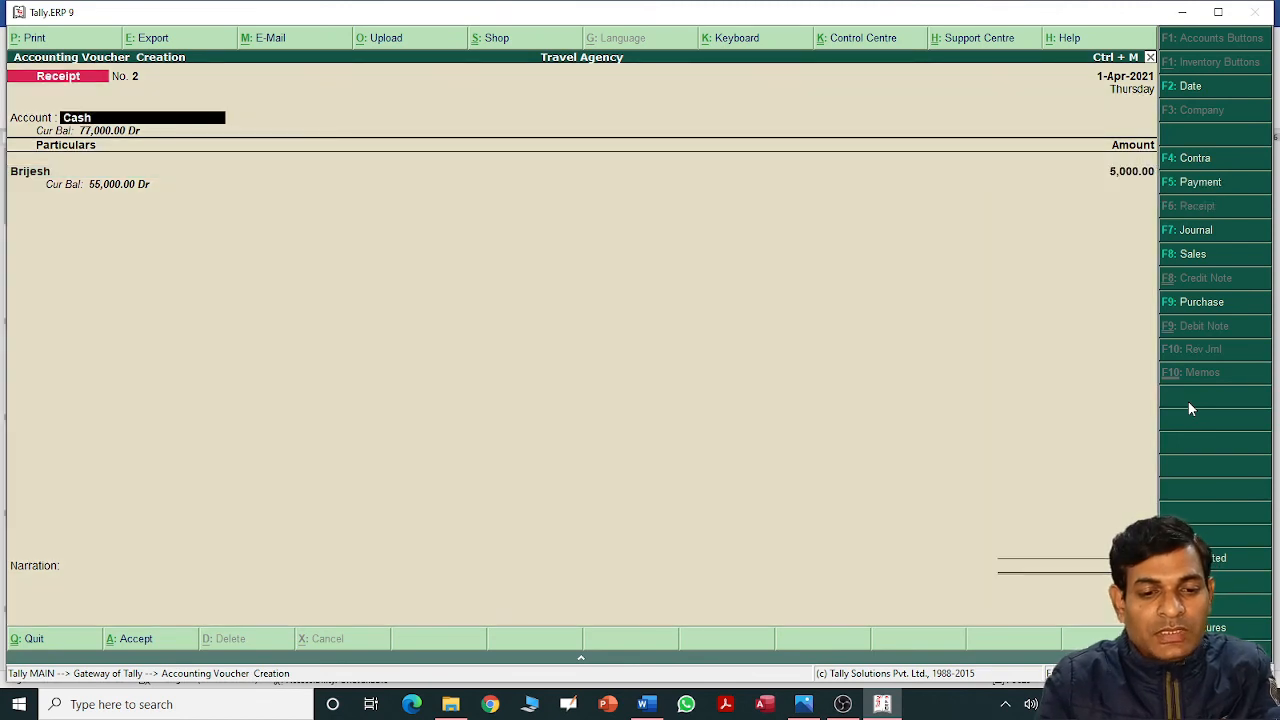
{"action": "key", "text": "Return"}
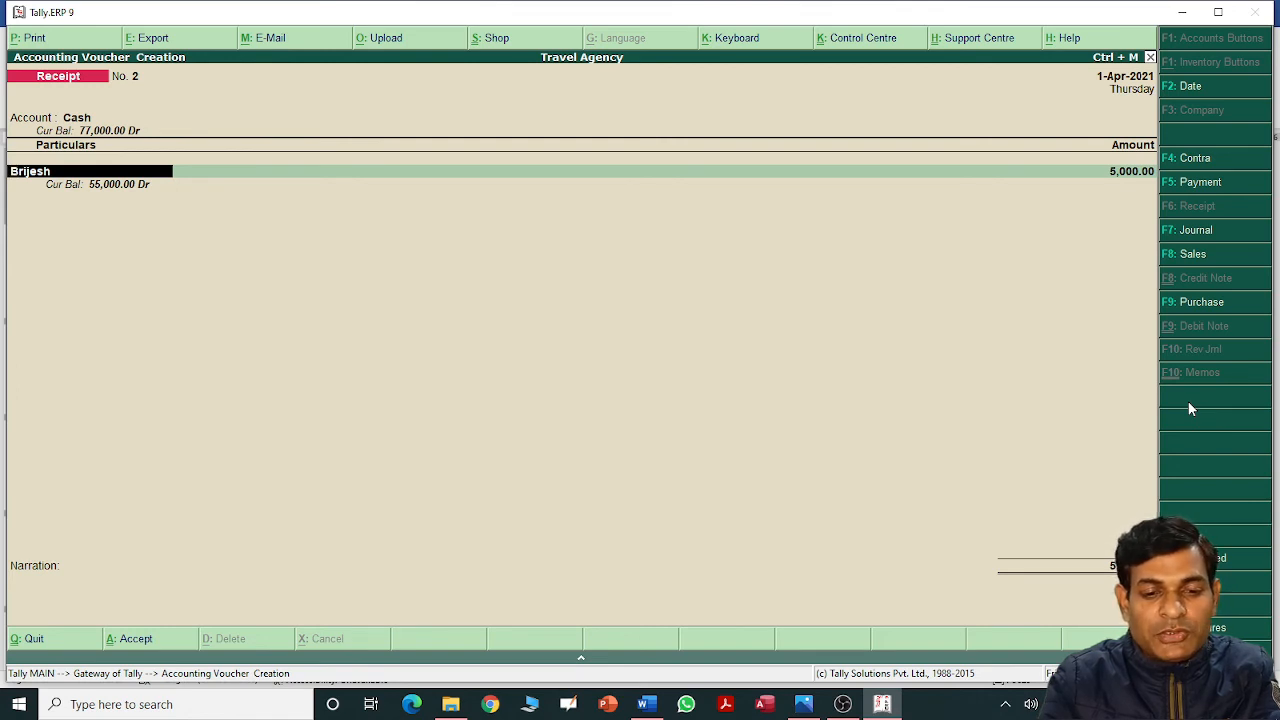
{"action": "key", "text": "Return"}
{"action": "key", "text": "Return"}
{"action": "key", "text": "Return"}
{"action": "key", "text": "Return"}
{"action": "key", "text": "Return"}
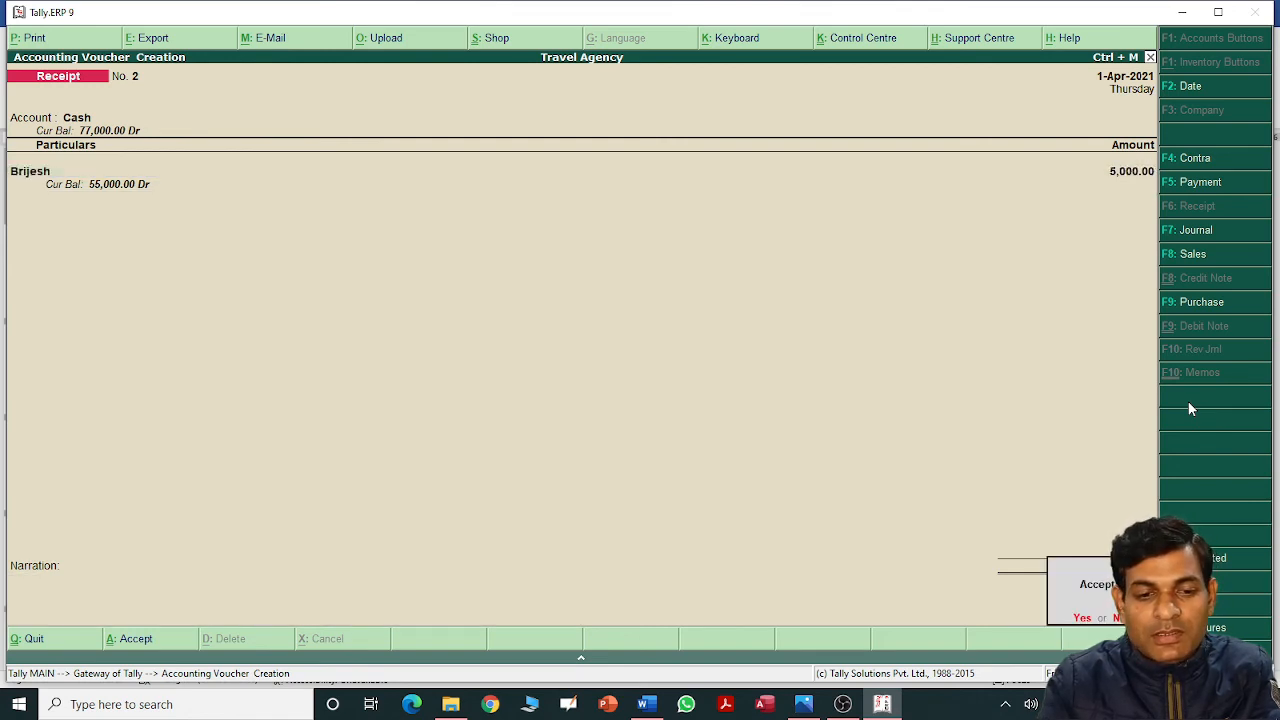
{"action": "key", "text": "alt+Tab"}
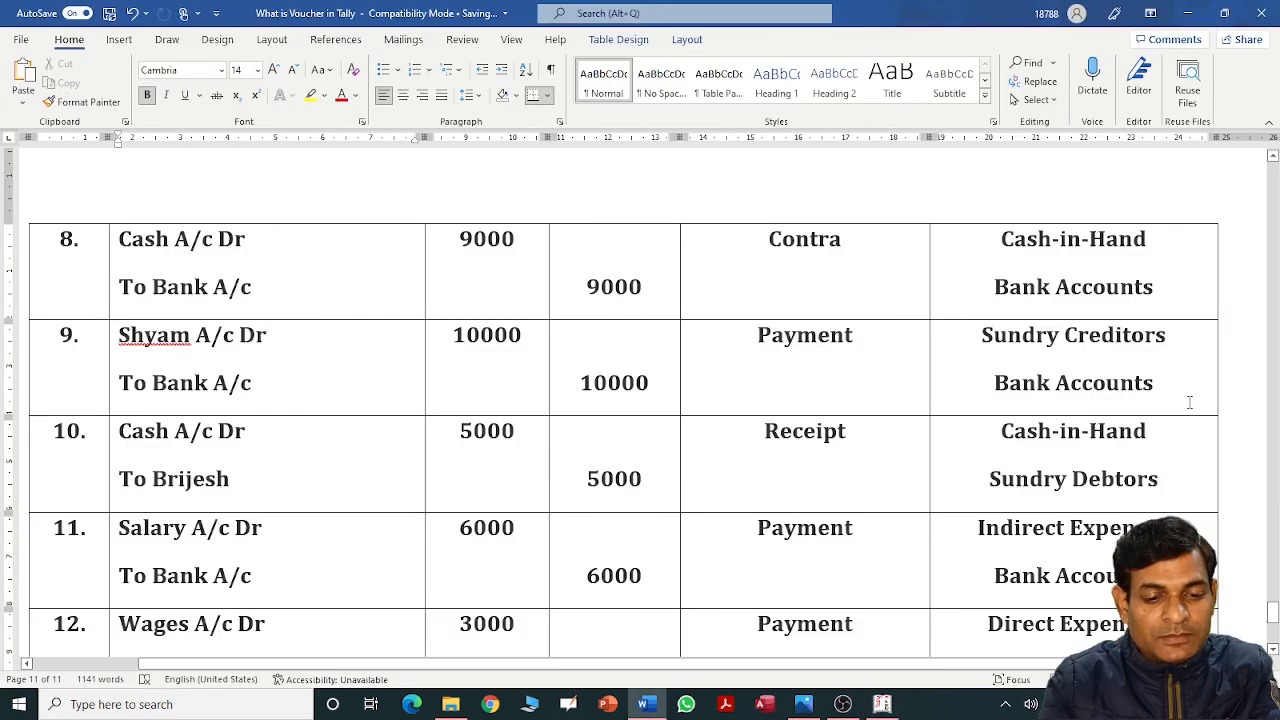
Start a Payment voucher paid from State Bank of India A/c for the salary entry.
{"action": "scroll", "coordinate": [1190, 402], "scroll_direction": "down", "scroll_amount": 4}
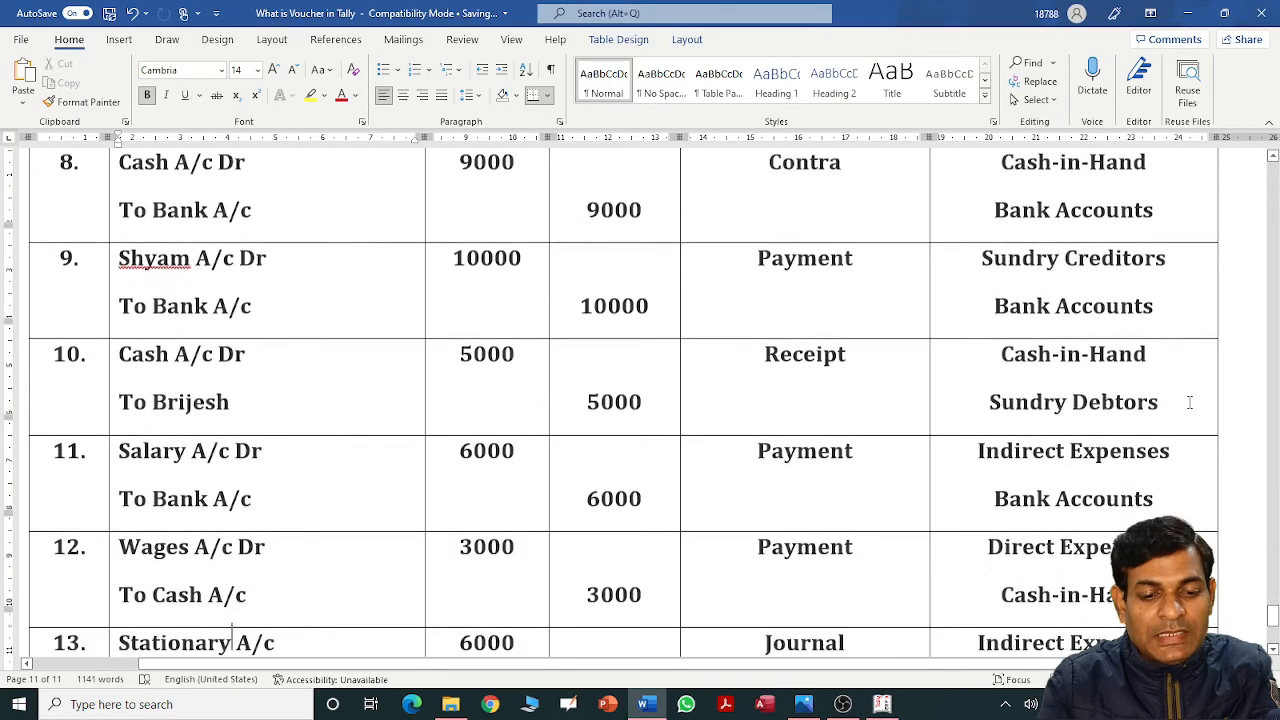
{"action": "key", "text": "Up"}
{"action": "key", "text": "Up"}
{"action": "key", "text": "Up"}
{"action": "key", "text": "Up"}
{"action": "key", "text": "Up"}
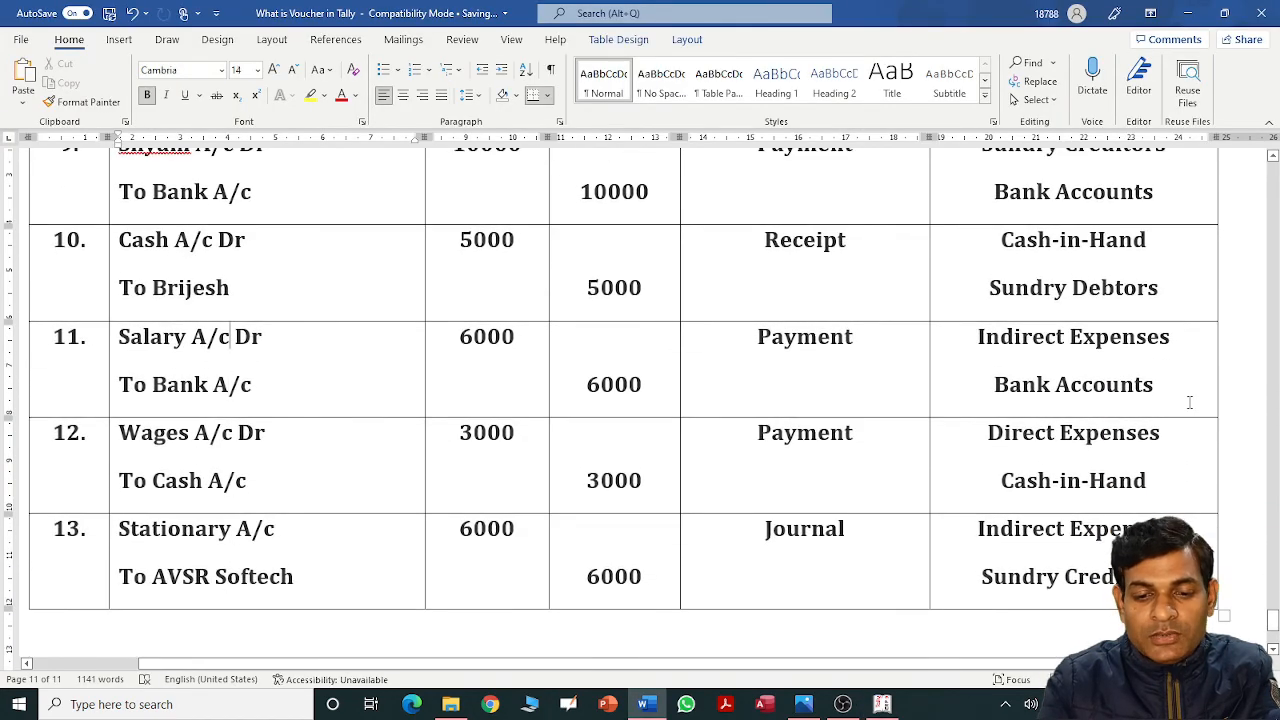
{"action": "key", "text": "alt+Tab"}
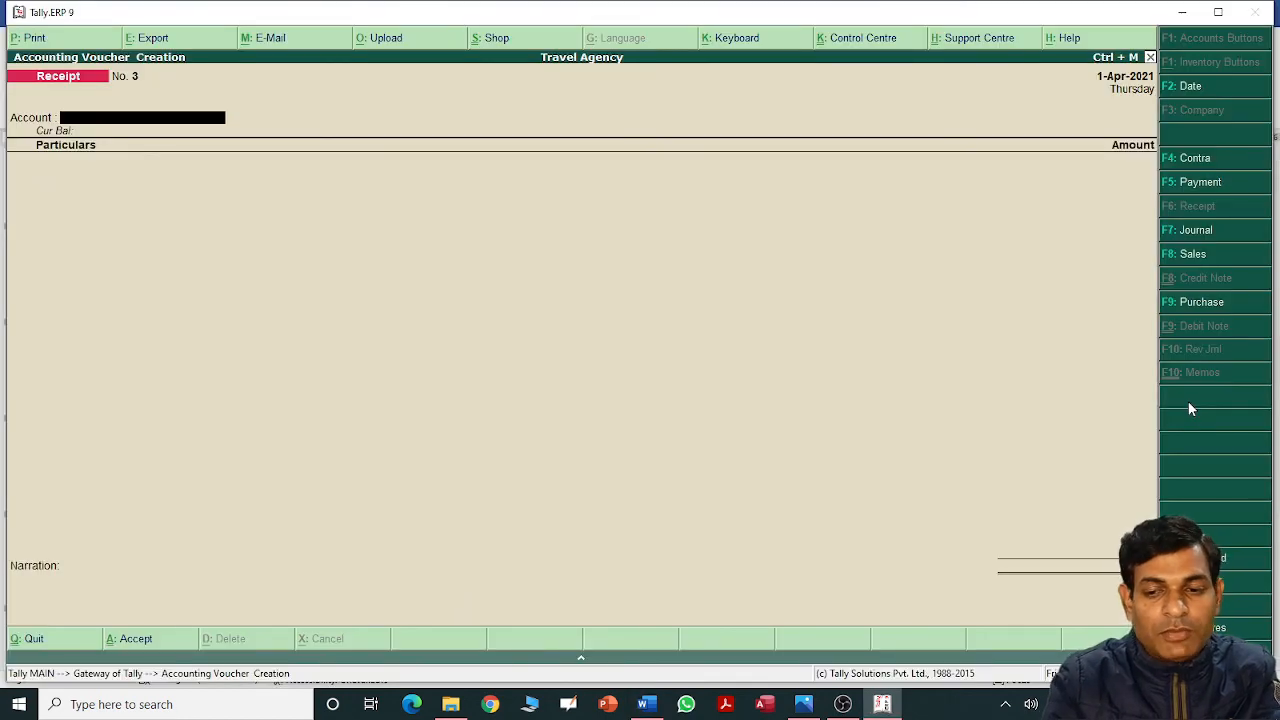
{"action": "key", "text": "F5"}
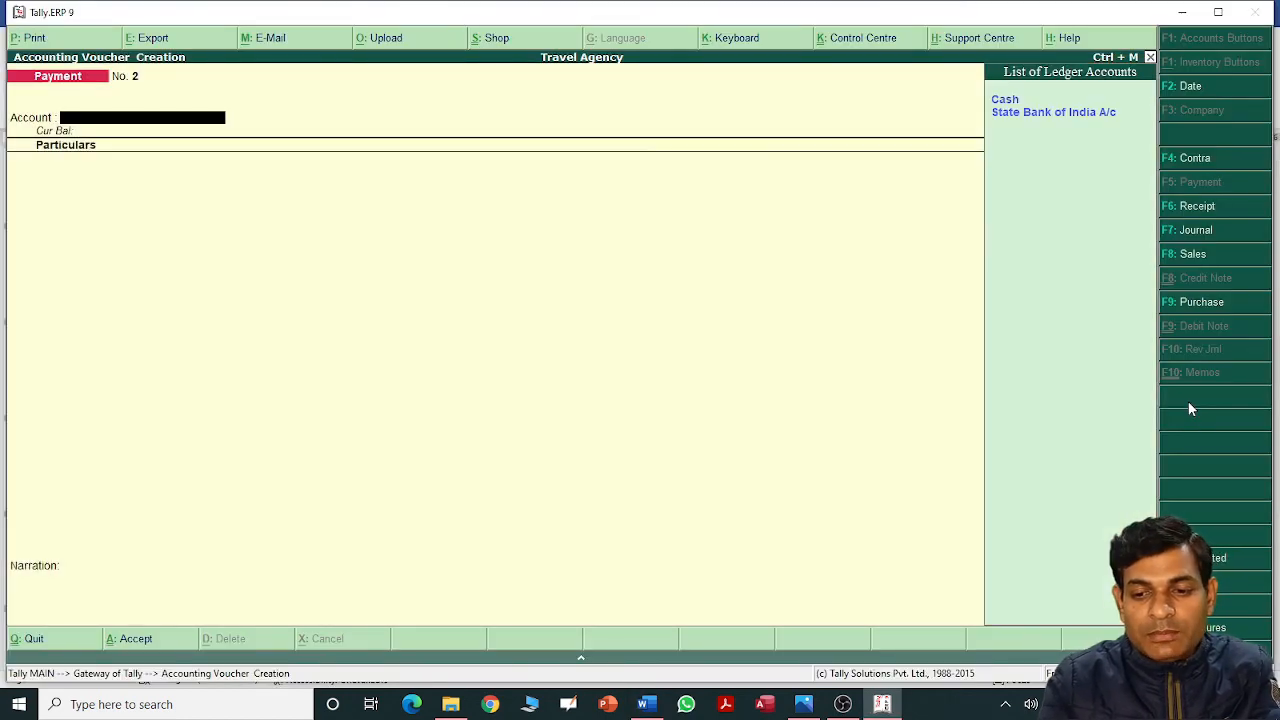
{"action": "key", "text": "alt+Tab"}
{"action": "key", "text": "alt+Tab"}
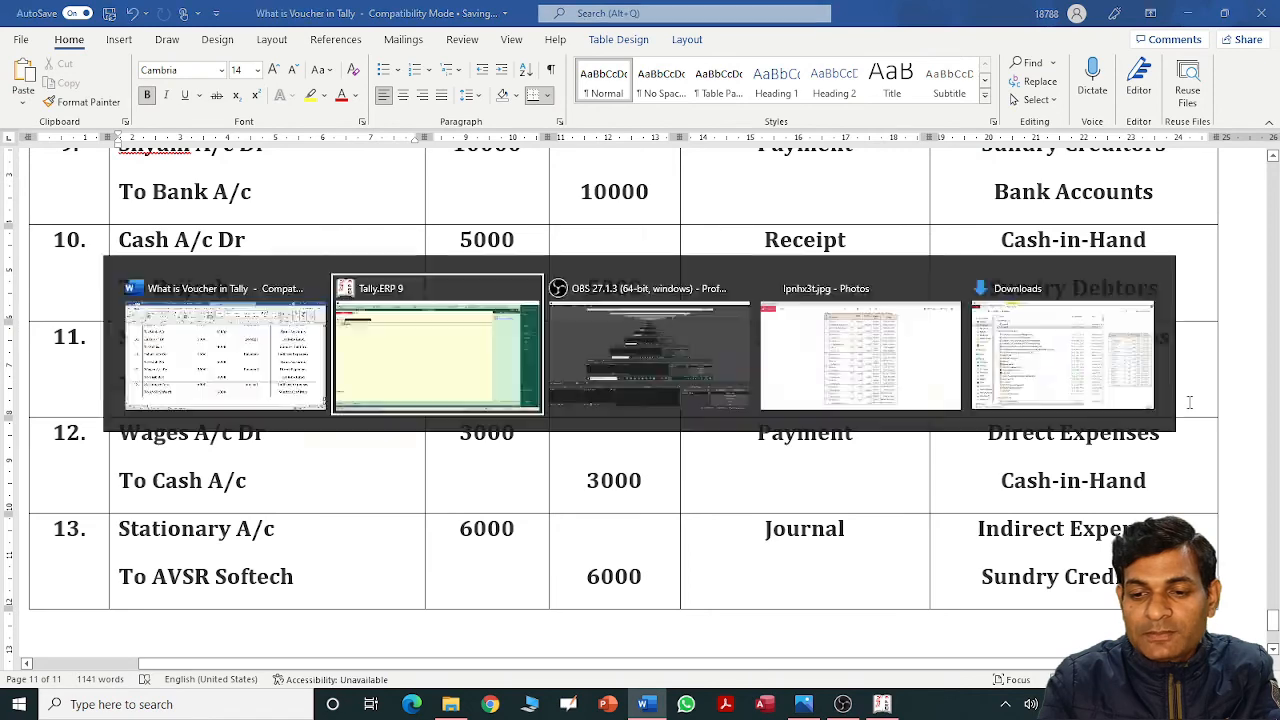
{"action": "key", "text": "Down"}
{"action": "key", "text": "Return"}
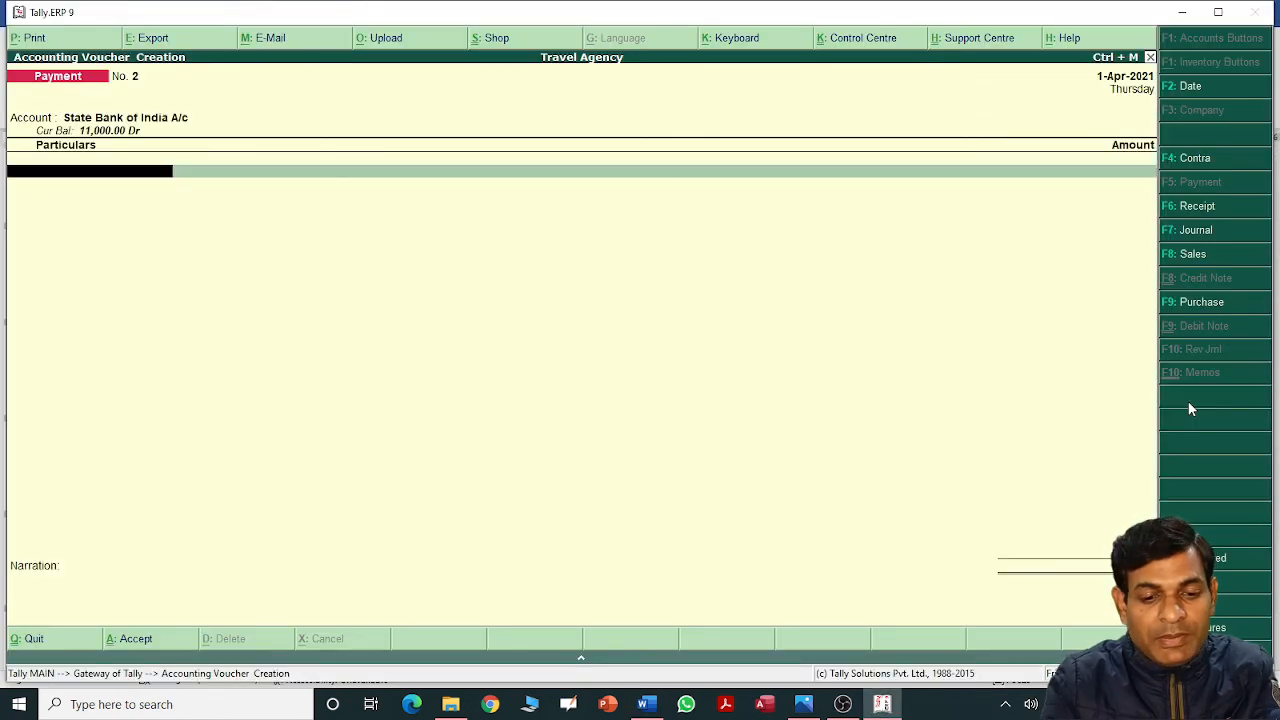
Debit Salary A/c with 6,000 in the payment voucher.
{"action": "key", "text": "alt+Tab"}
{"action": "key", "text": "alt+Tab"}
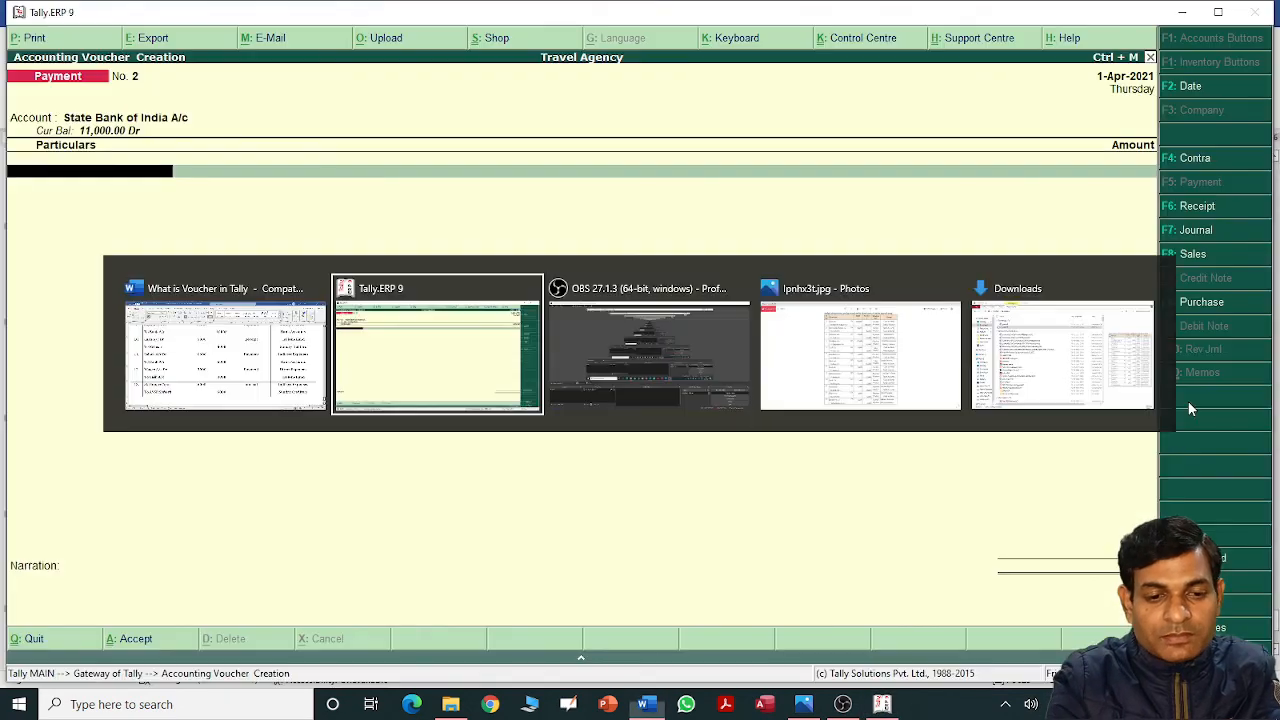
{"action": "type", "text": "r"}
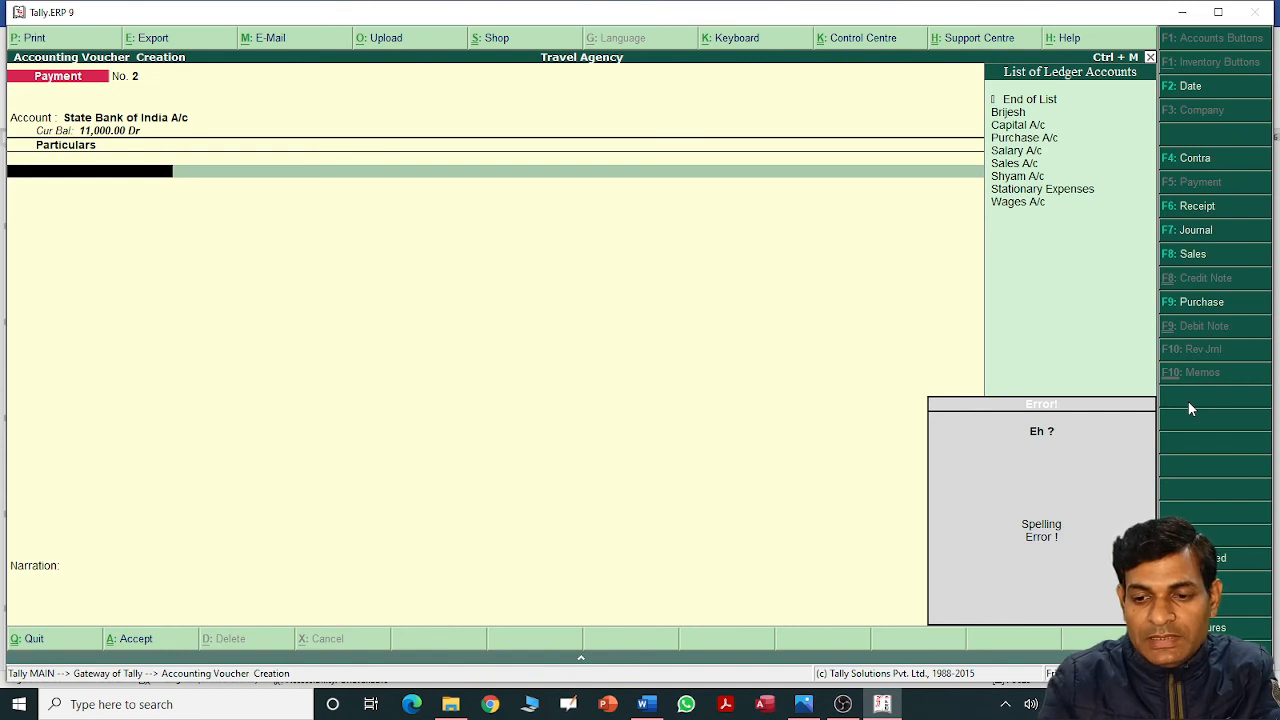
{"action": "key", "text": "BackSpace"}
{"action": "key", "text": "Down"}
{"action": "key", "text": "Down"}
{"action": "key", "text": "Down"}
{"action": "key", "text": "Return"}
{"action": "type", "text": "6"}
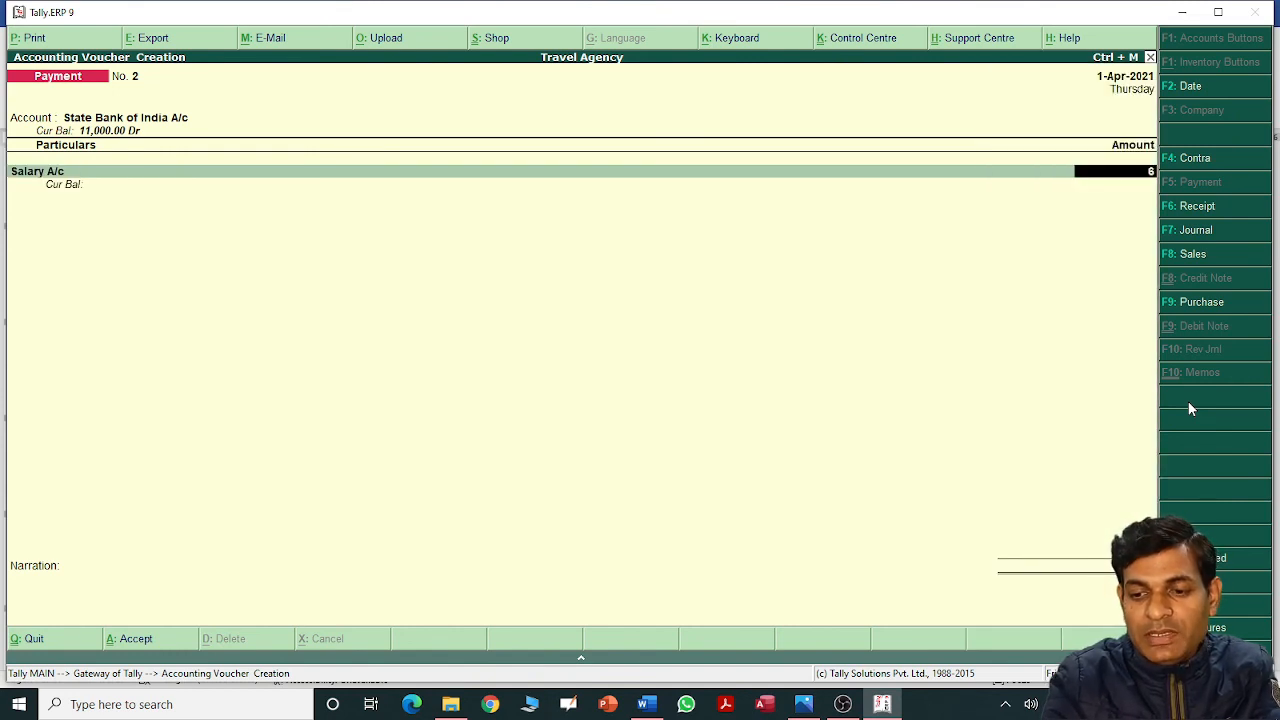
{"action": "type", "text": "000"}
{"action": "key", "text": "Return"}
{"action": "key", "text": "Return"}
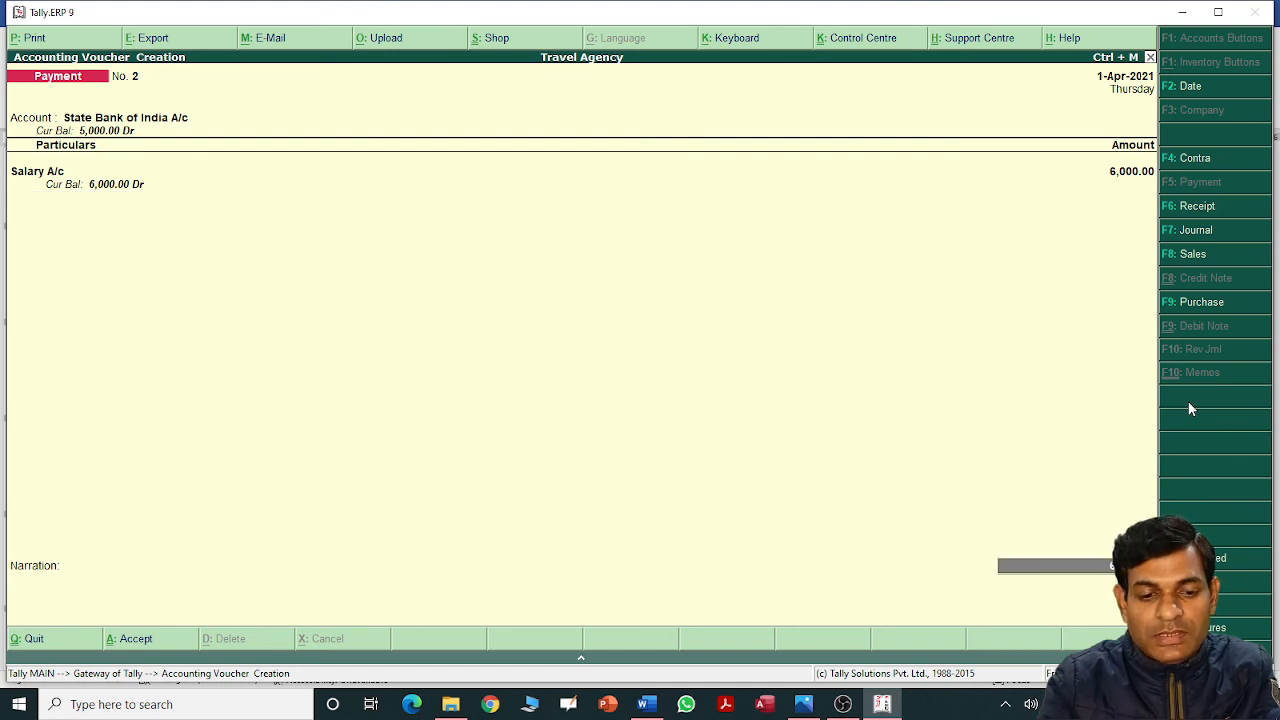
Choose Electronic Cheque as the bank transaction type and save Payment voucher No. 2.
{"action": "key", "text": "Return"}
{"action": "key", "text": "Return"}
{"action": "key", "text": "Return"}
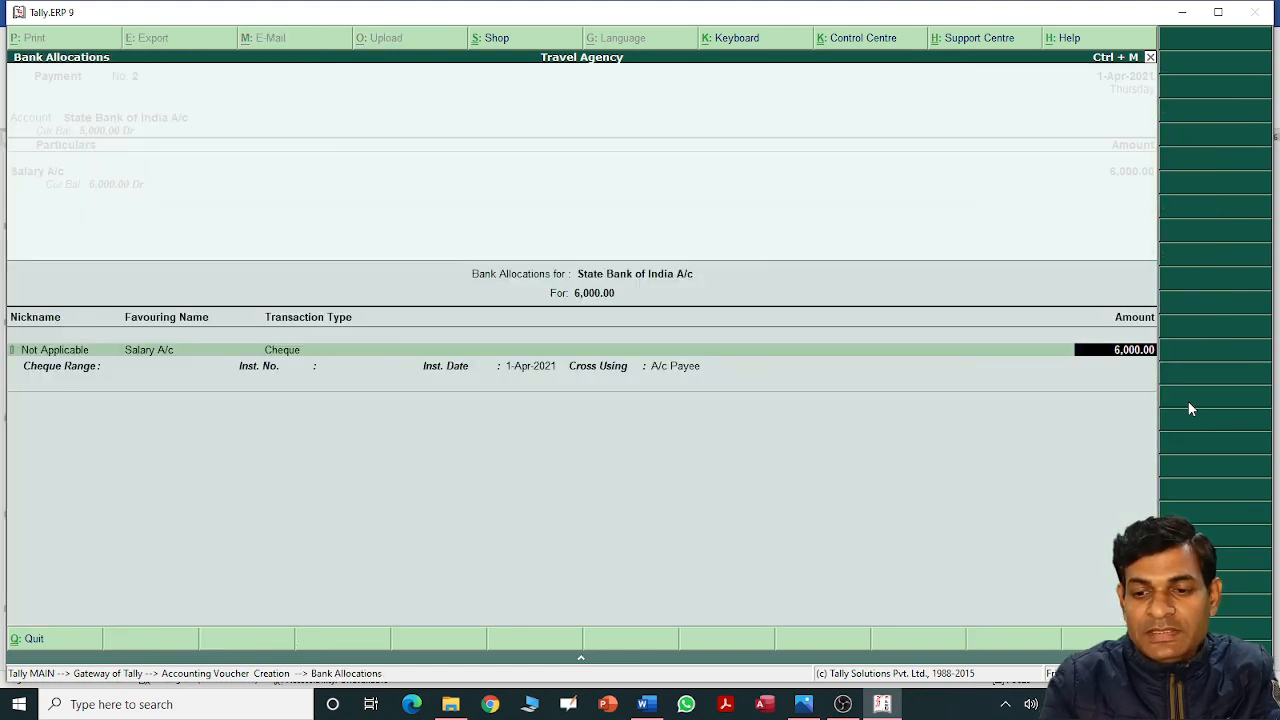
{"action": "key", "text": "BackSpace"}
{"action": "key", "text": "Down"}
{"action": "key", "text": "Return"}
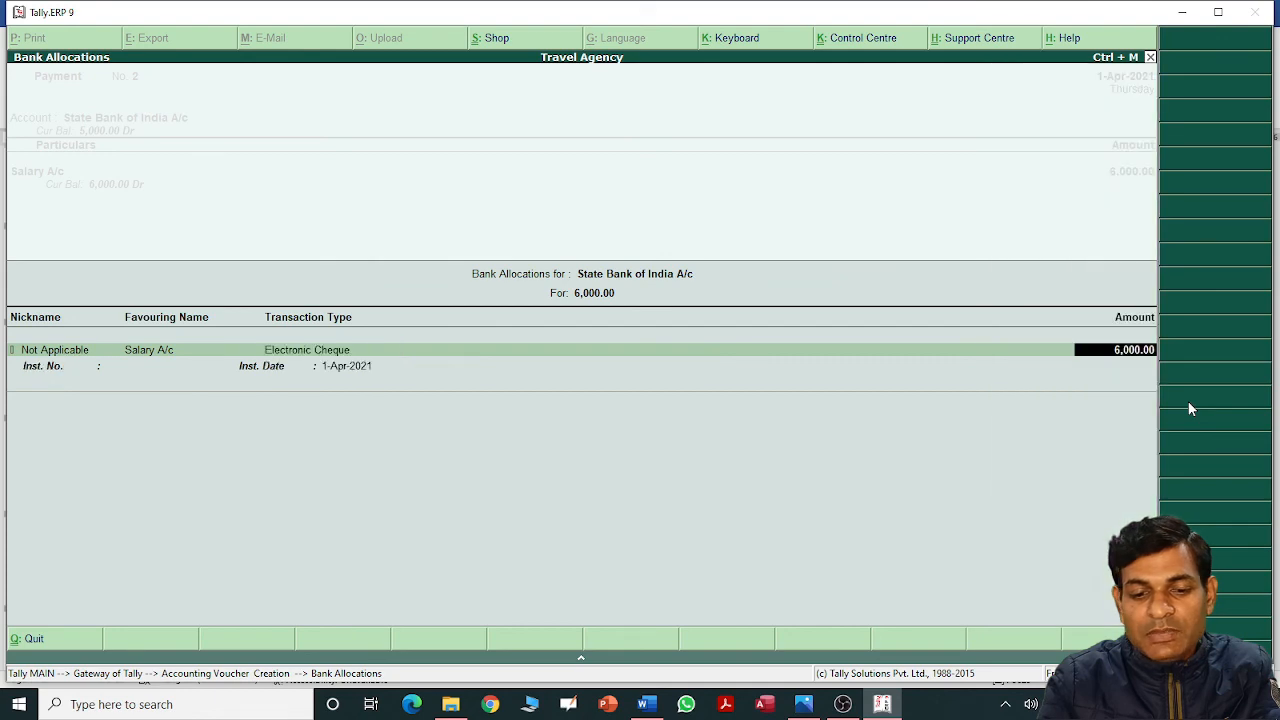
{"action": "key", "text": "Return"}
{"action": "key", "text": "Return"}
{"action": "key", "text": "Return"}
{"action": "key", "text": "Return"}
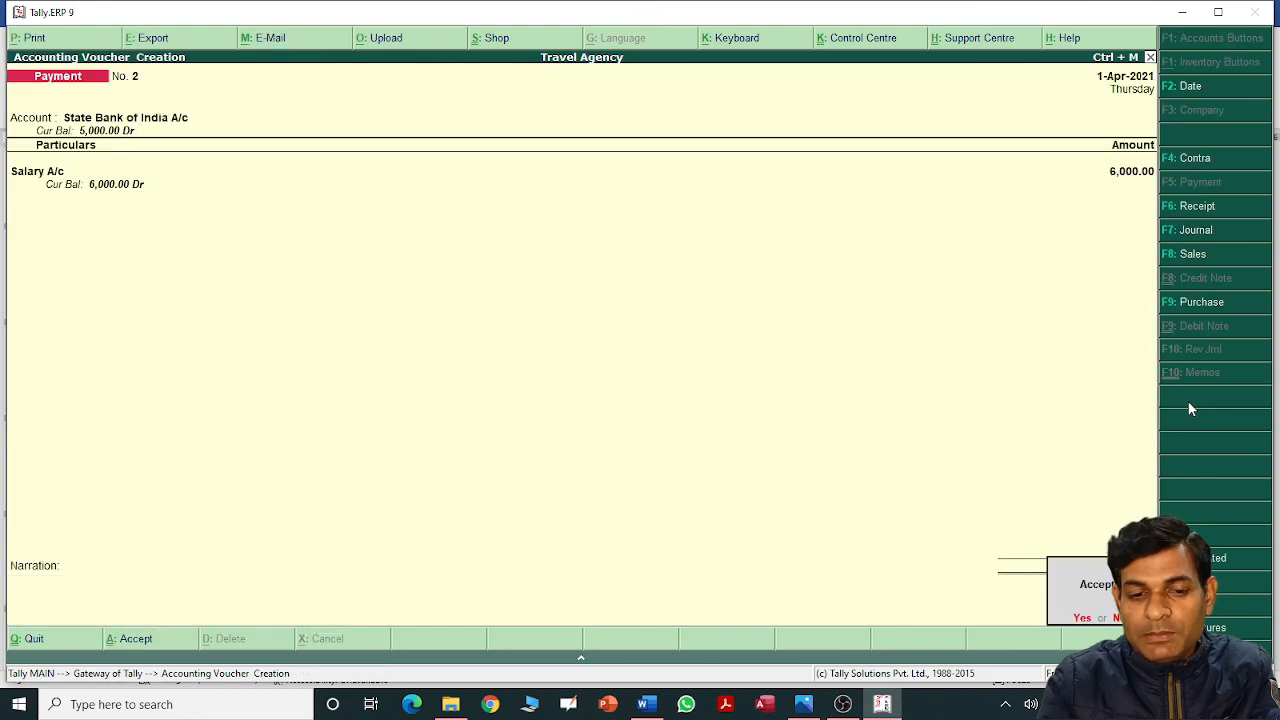
{"action": "key", "text": "Return"}
{"action": "key", "text": "alt+Tab"}
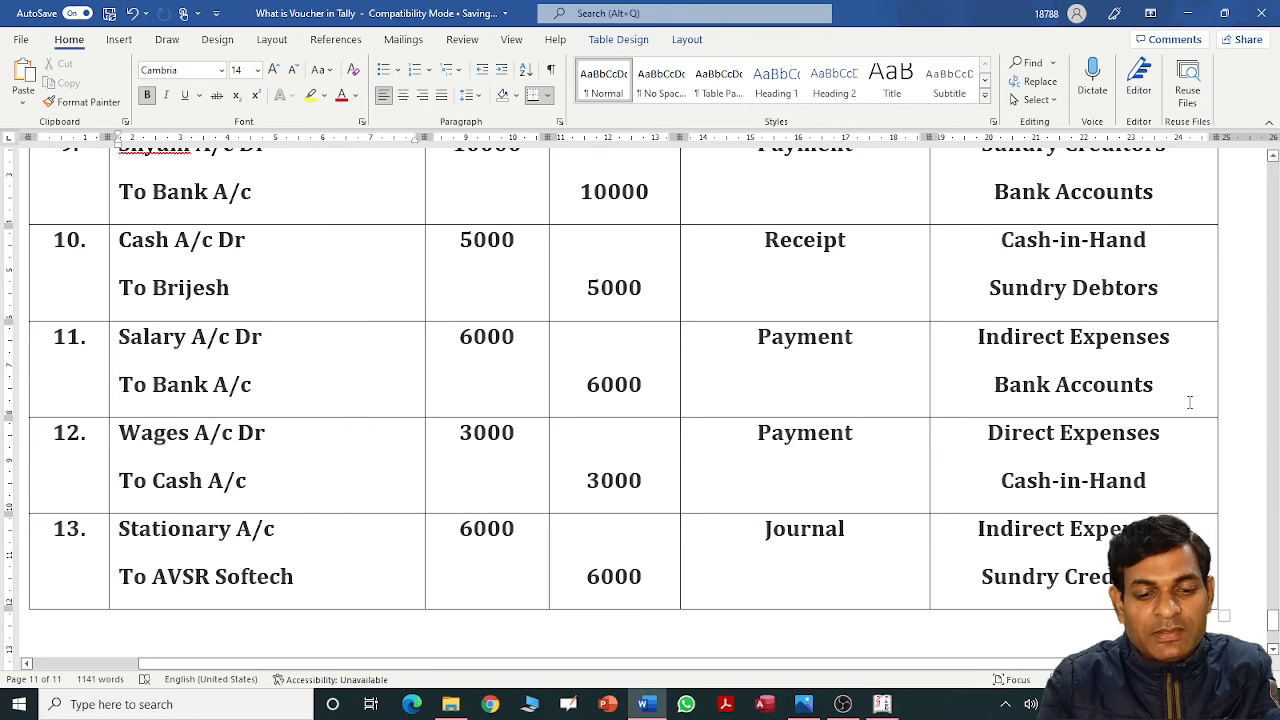
In the Payment voucher, choose Cash as the paying account and Wages A/c as the particular.
{"action": "key", "text": "alt+Tab"}
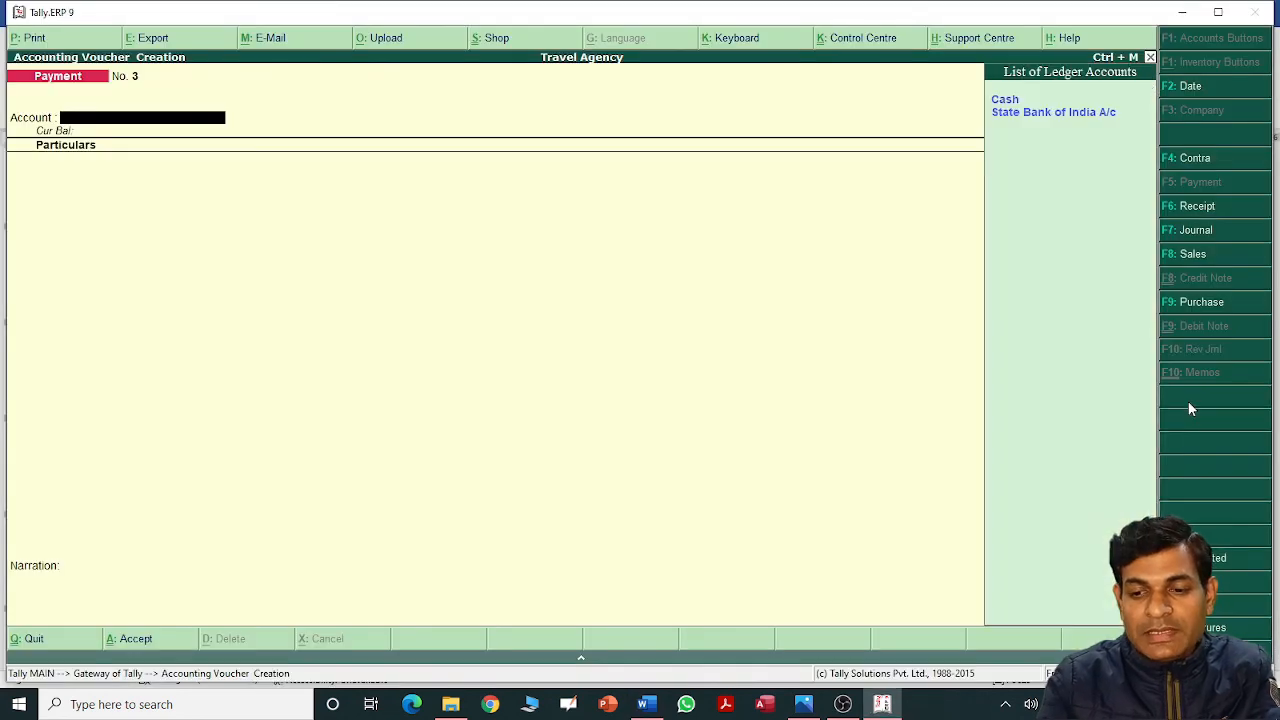
{"action": "key", "text": "Down"}
{"action": "key", "text": "Up"}
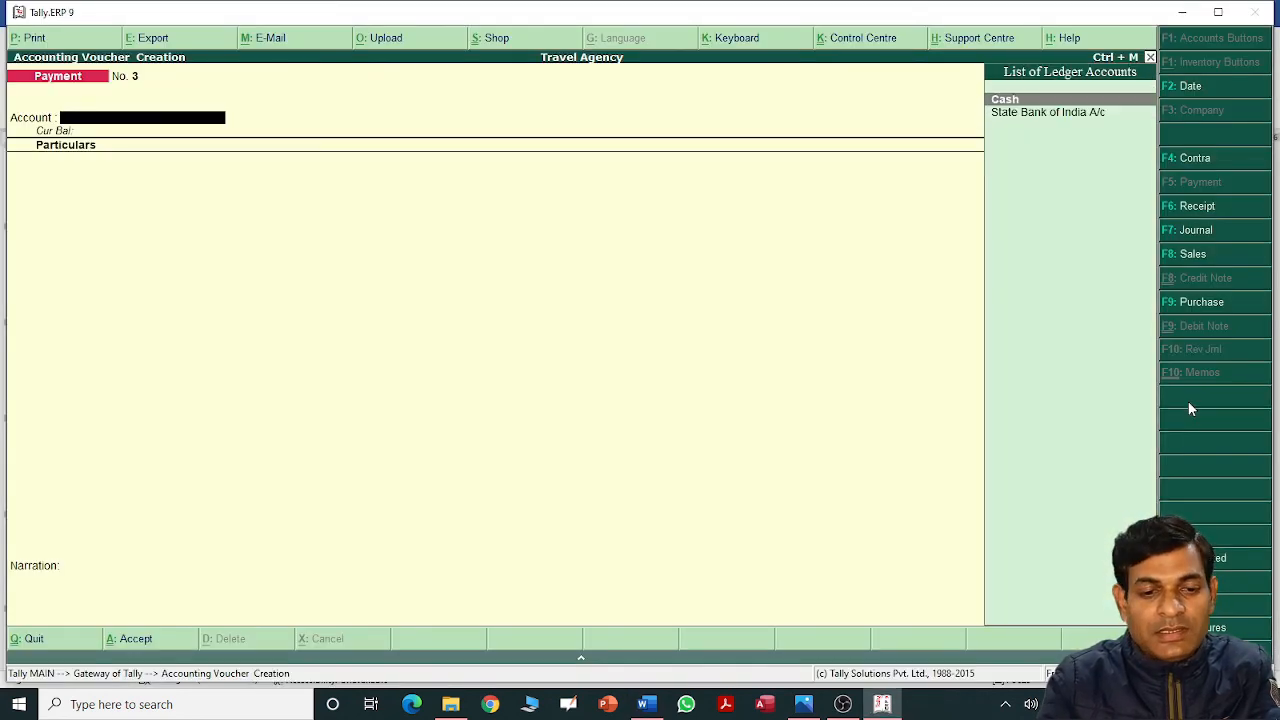
{"action": "key", "text": "Return"}
{"action": "type", "text": "w"}
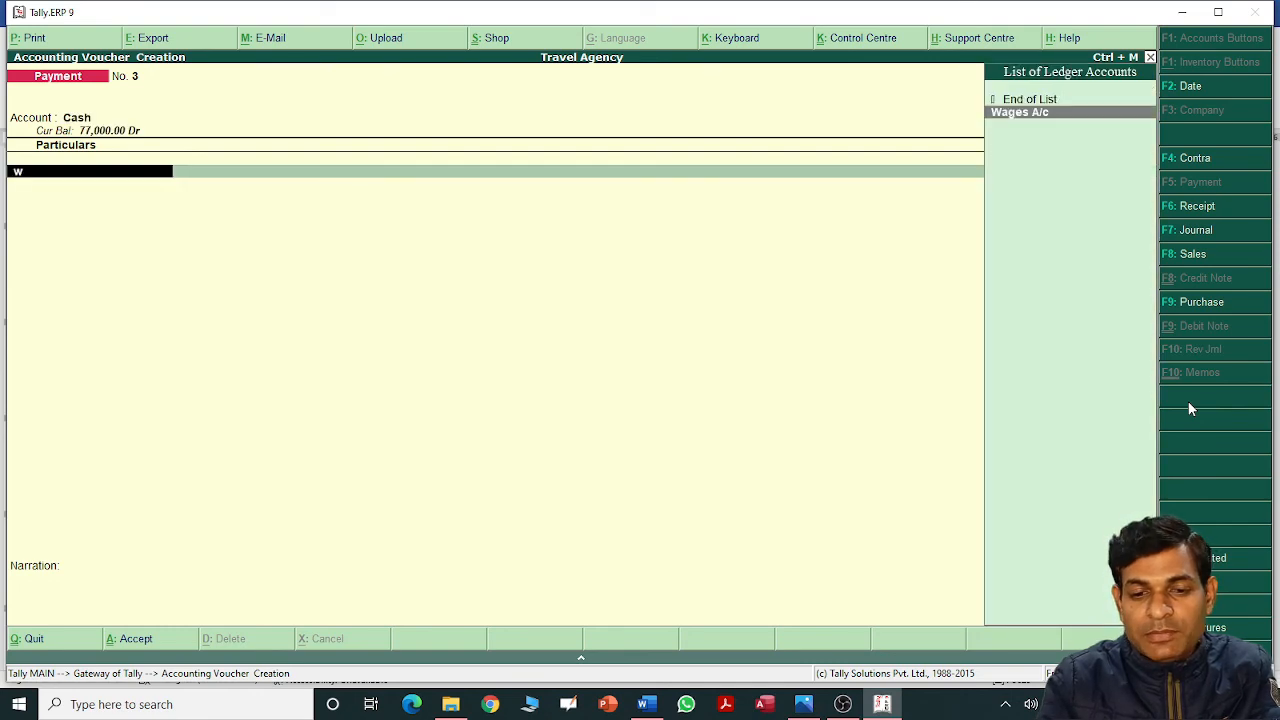
{"action": "key", "text": "Return"}
Enter 3,000 for Wages A/c, save Payment No. 3, and switch to a Journal voucher.
{"action": "key", "text": "alt+Tab"}
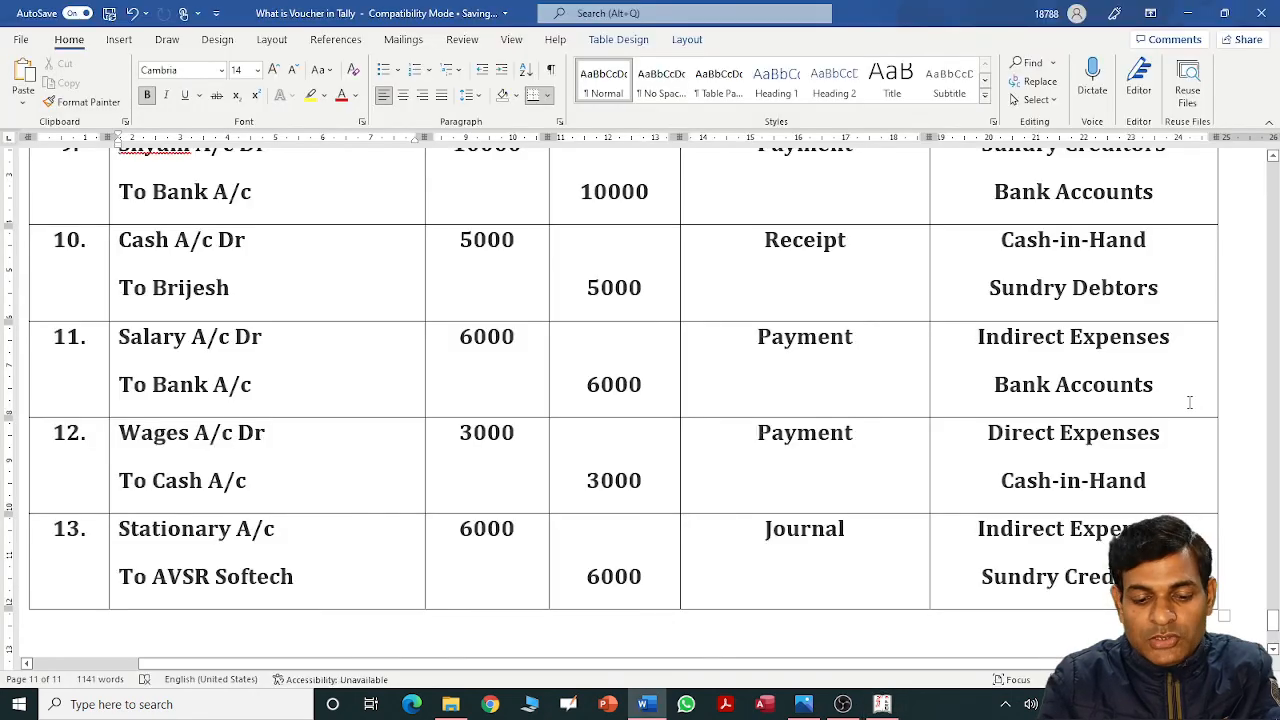
{"action": "key", "text": "alt+Tab"}
{"action": "type", "text": "3,000"}
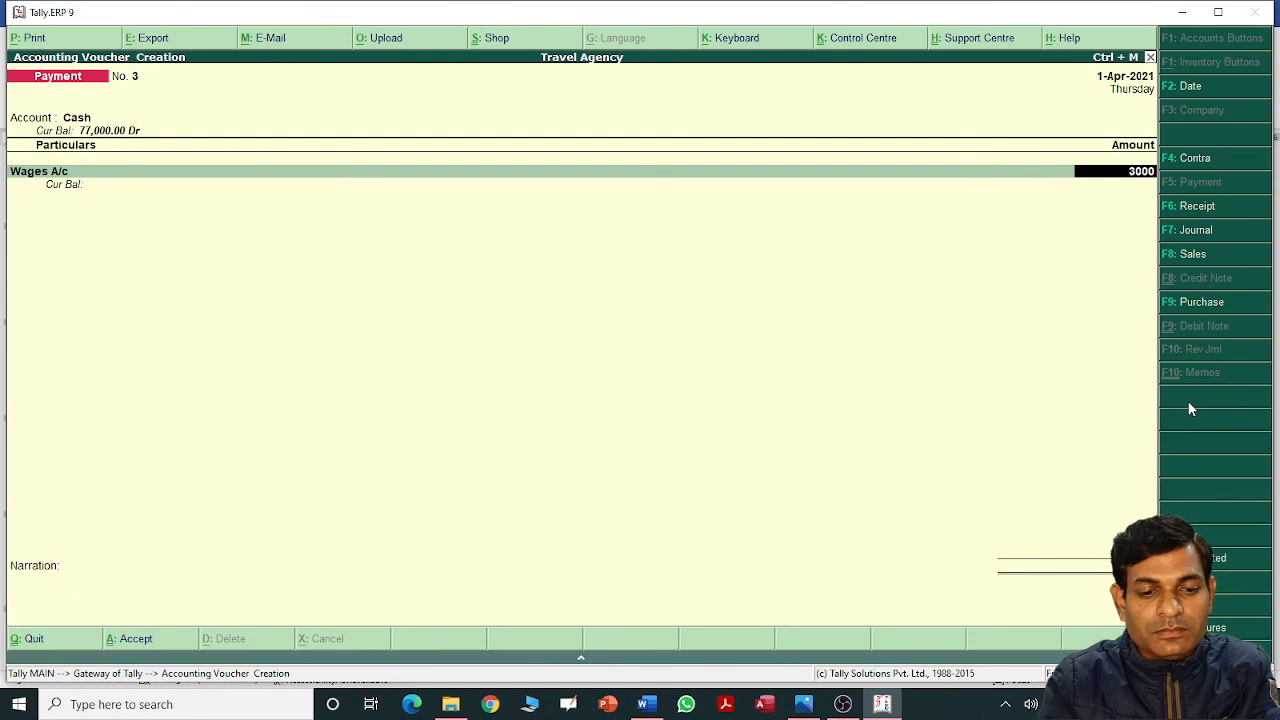
{"action": "key", "text": "Return"}
{"action": "key", "text": "Return"}
{"action": "key", "text": "Return"}
{"action": "key", "text": "Return"}
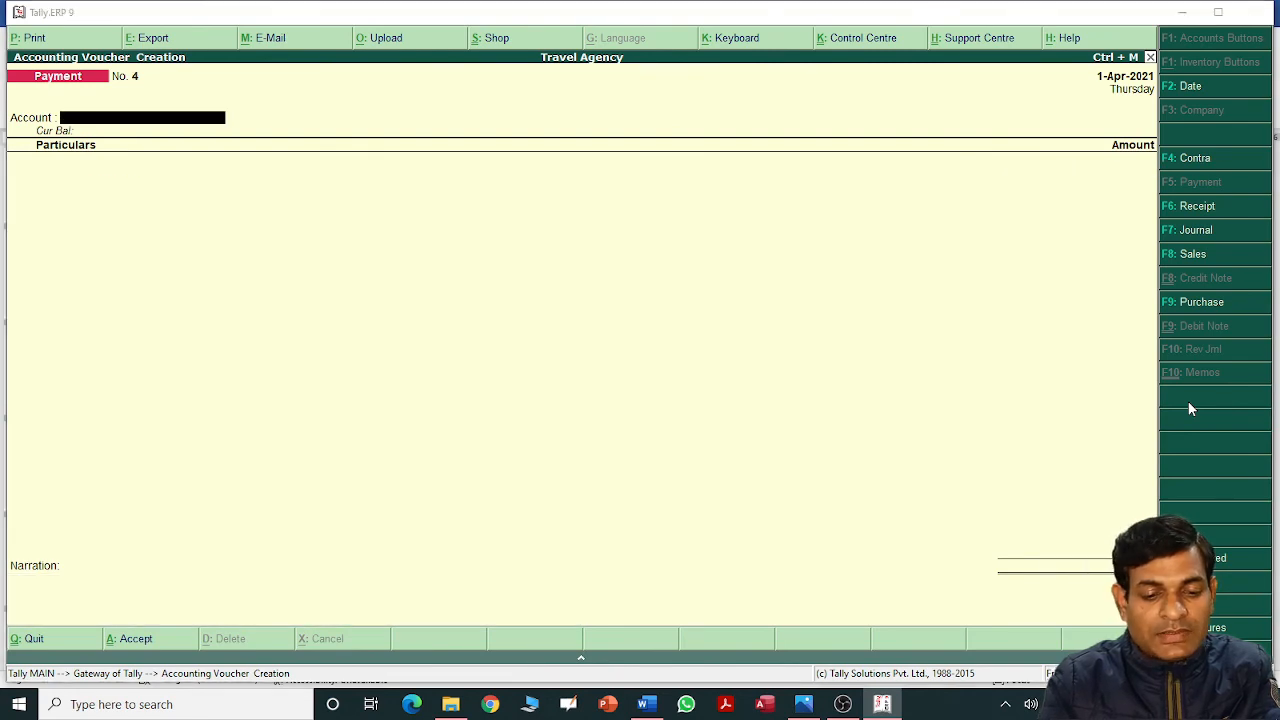
{"action": "key", "text": "alt+Tab"}
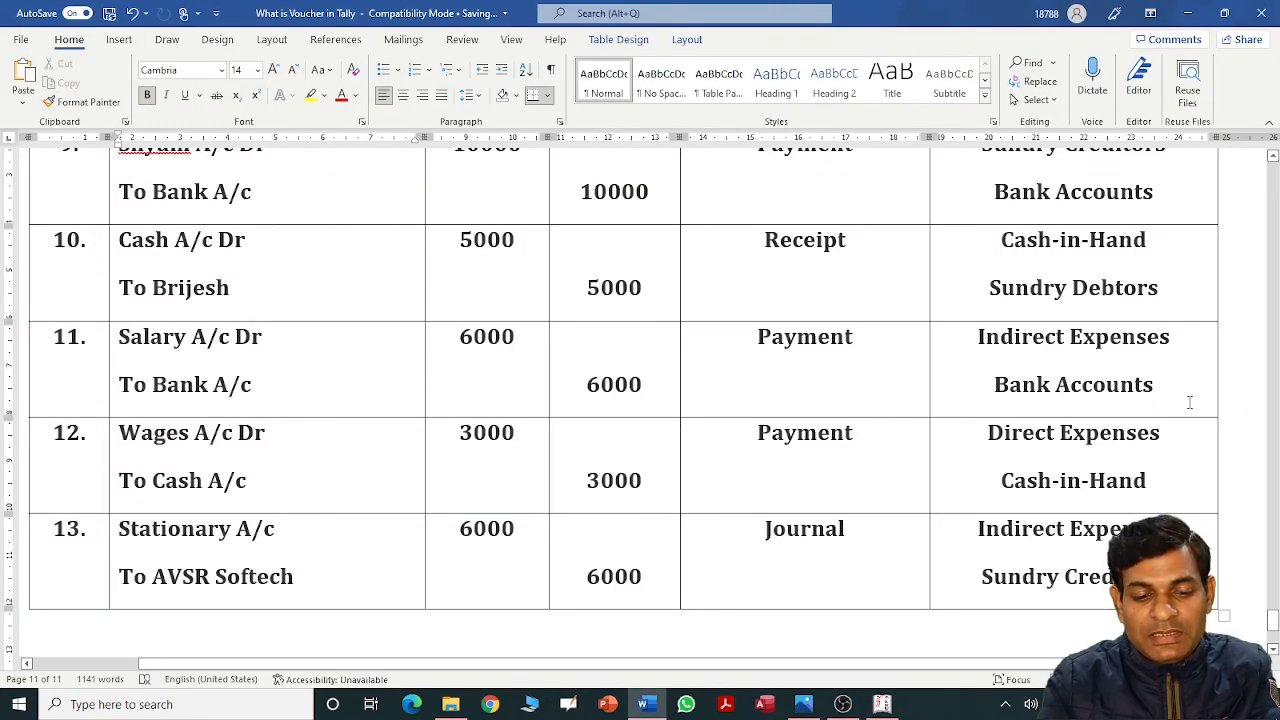
{"action": "key", "text": "alt+Tab"}
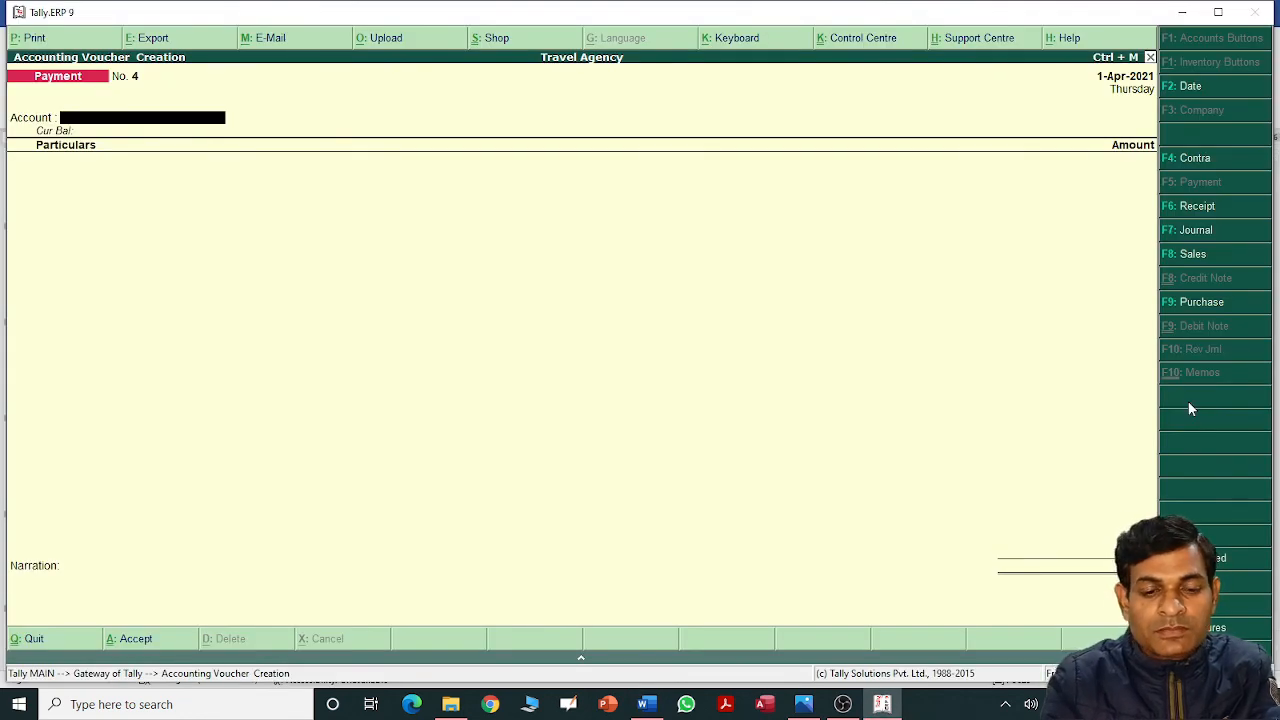
{"action": "key", "text": "F7"}
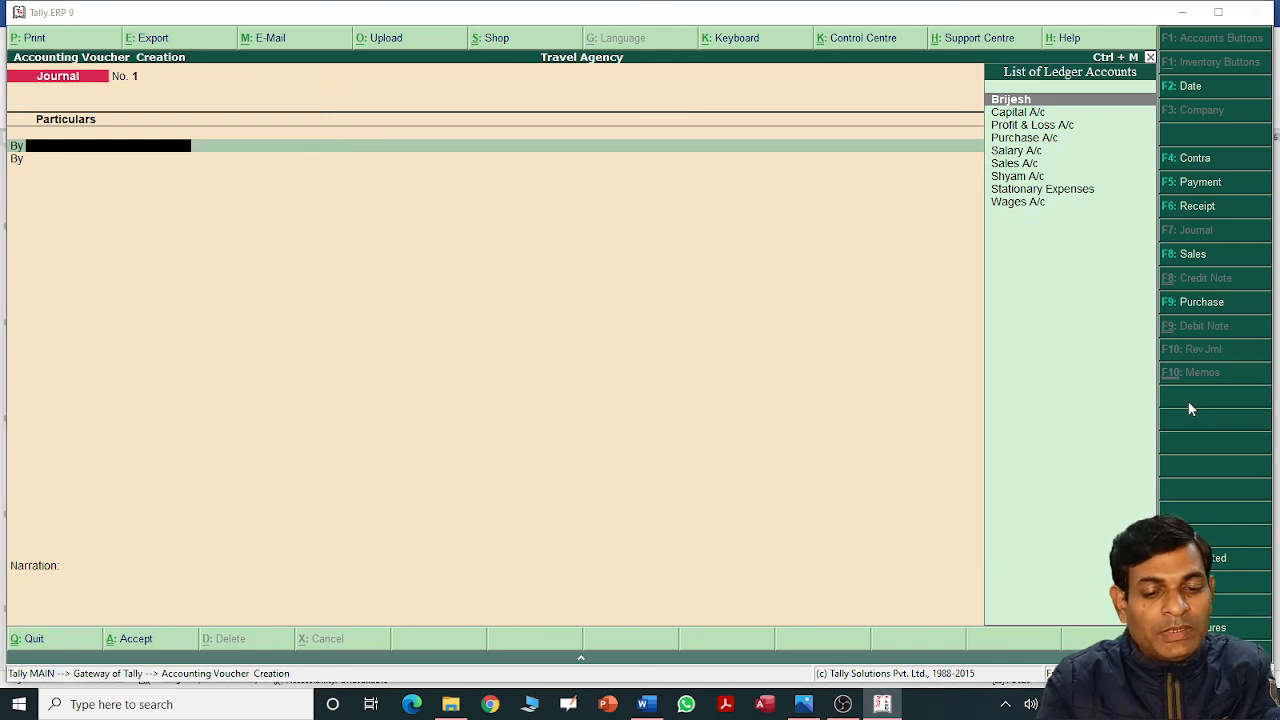
Debit Stationary Expenses with 6,000 in Journal No. 1.
{"action": "key", "text": "alt+Tab"}
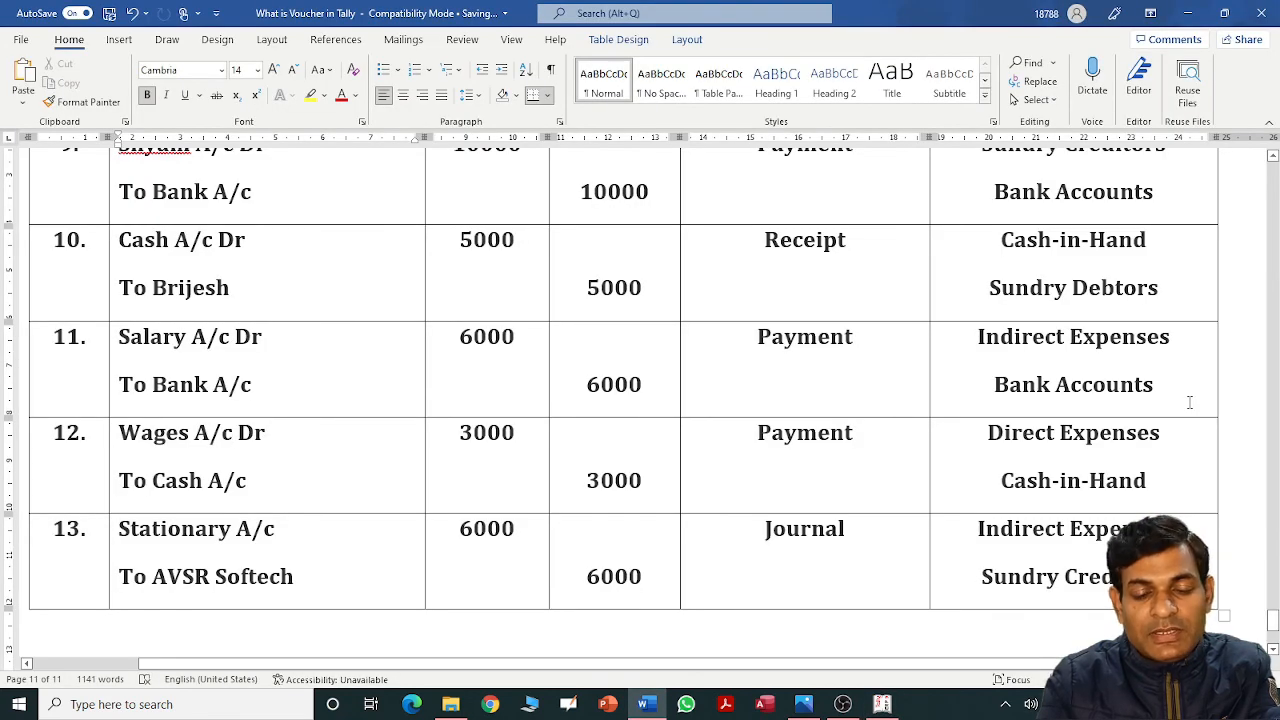
{"action": "key", "text": "alt+Tab"}
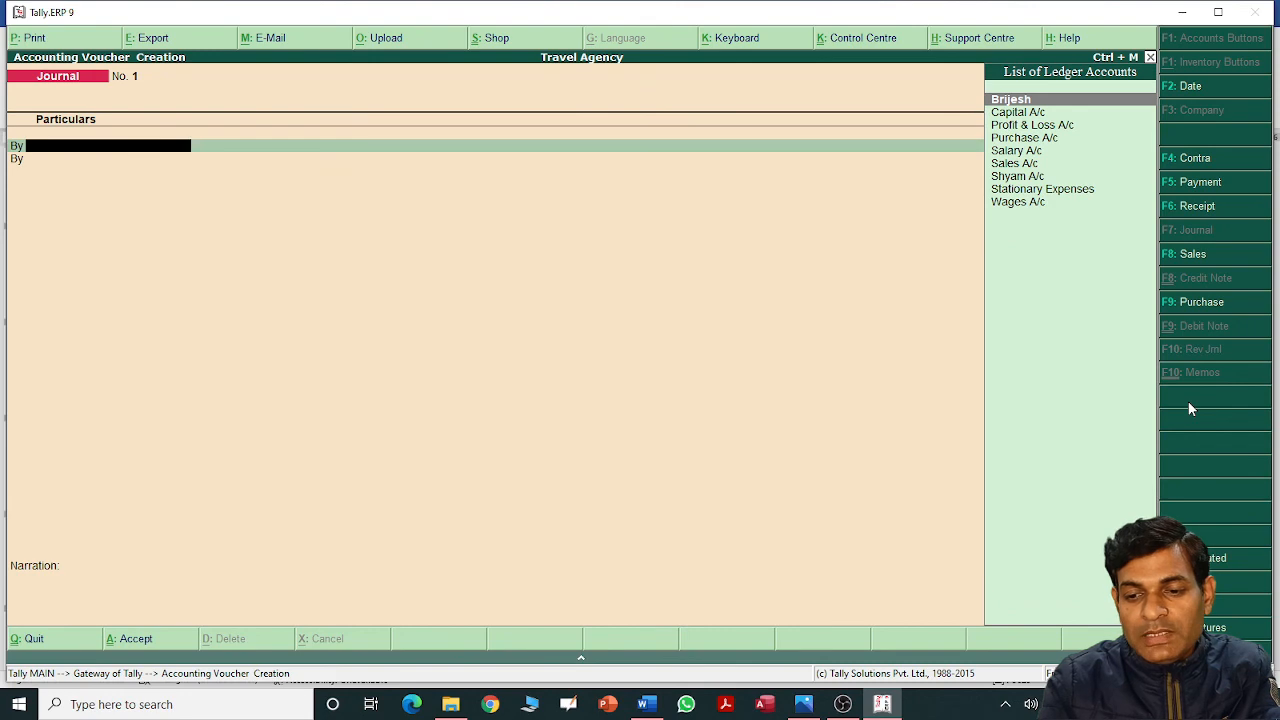
{"action": "type", "text": "S"}
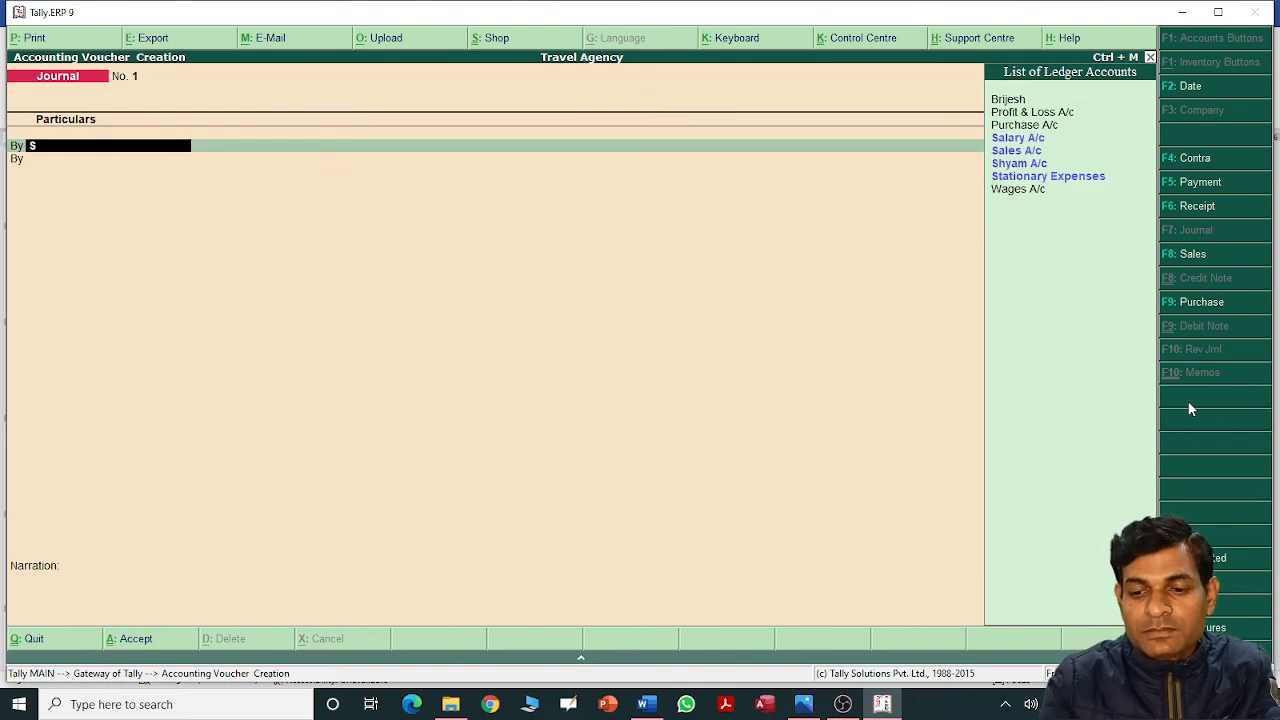
{"action": "key", "text": "Down"}
{"action": "key", "text": "Down"}
{"action": "key", "text": "Return"}
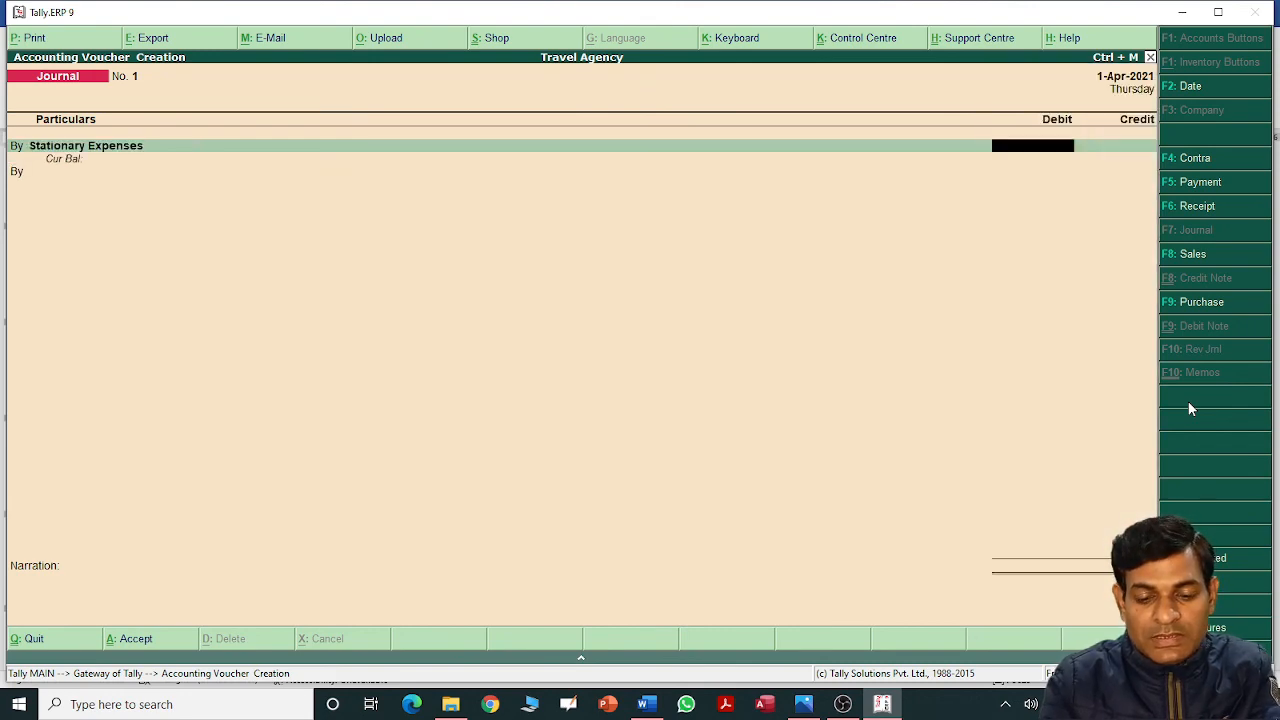
{"action": "key", "text": "alt+Tab"}
{"action": "key", "text": "alt+Tab"}
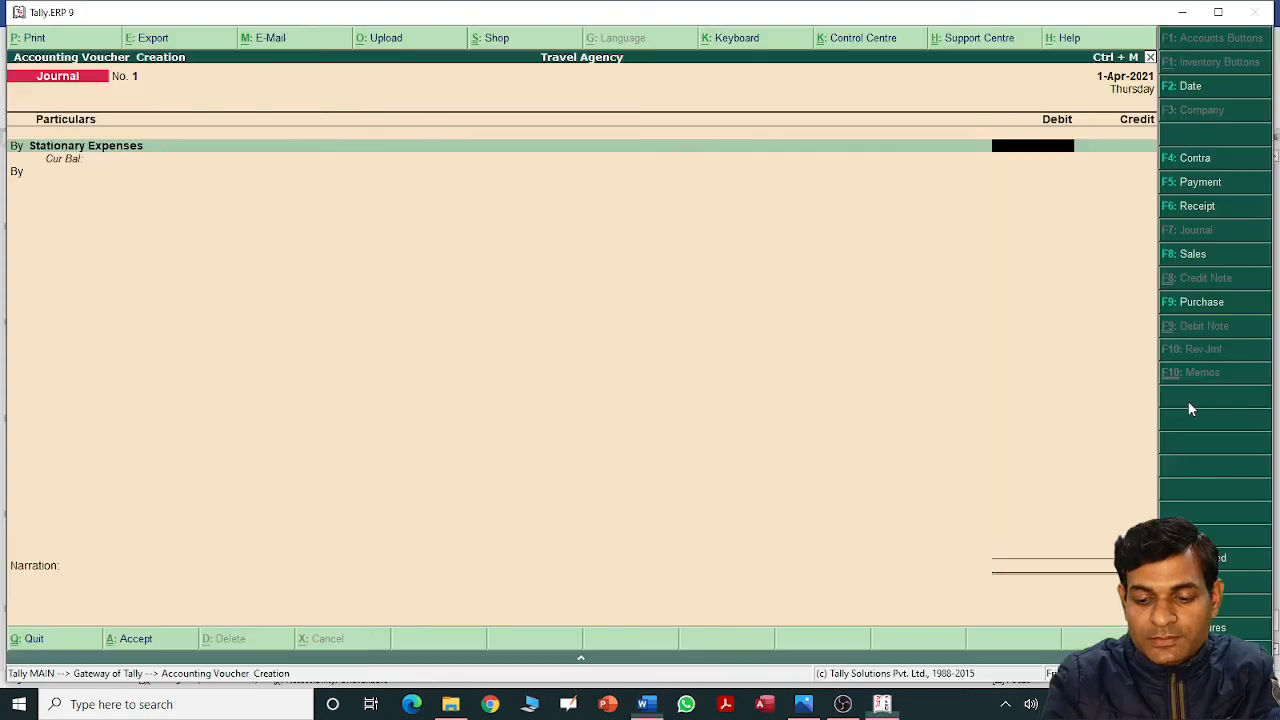
{"action": "type", "text": "6,"}
{"action": "type", "text": "000"}
{"action": "key", "text": "Return"}
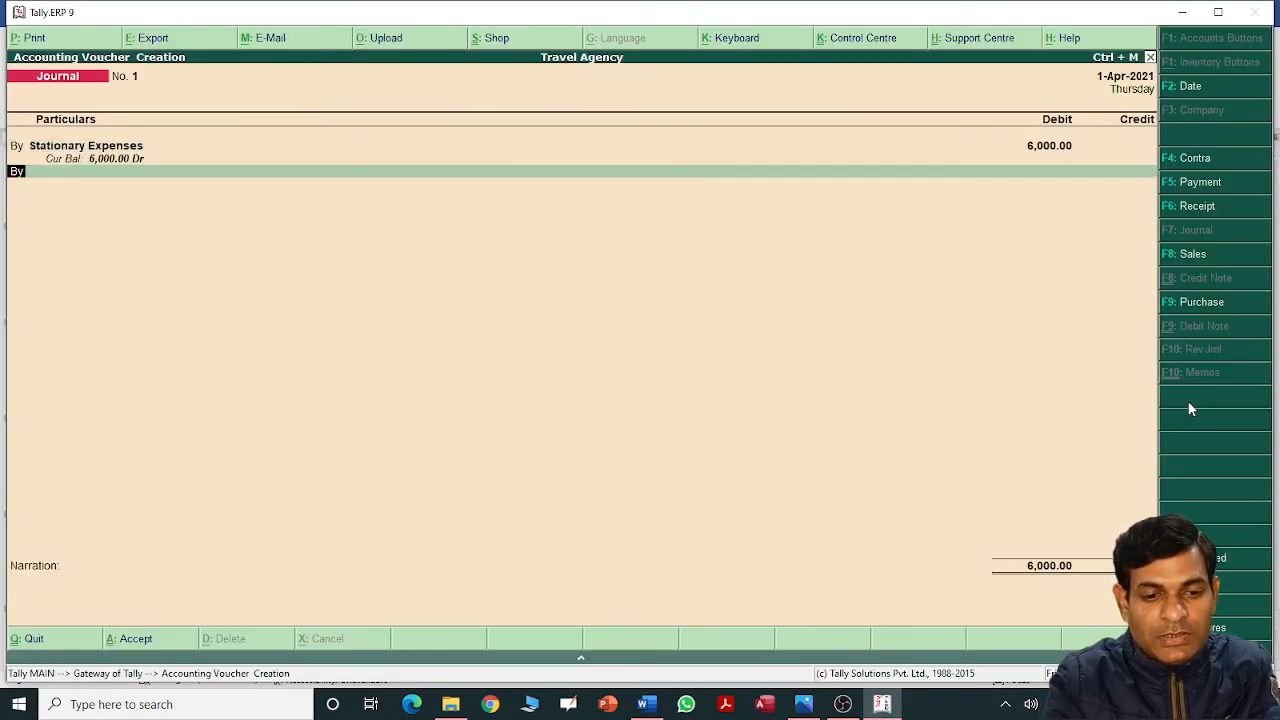
Search the ledger list for a credit ledger for the creditor, finding none suitable.
{"action": "type", "text": "t"}
{"action": "key", "text": "Return"}
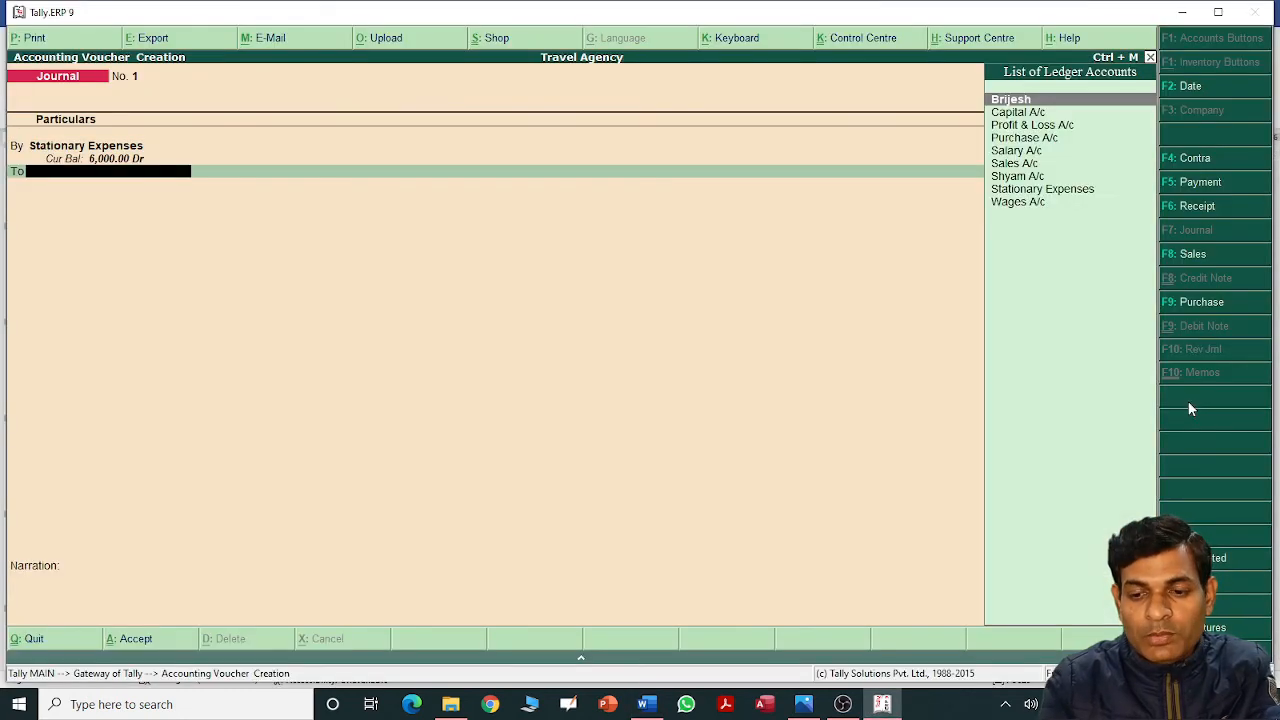
{"action": "key", "text": "Down"}
{"action": "key", "text": "Down"}
{"action": "key", "text": "Down"}
{"action": "key", "text": "Down"}
{"action": "key", "text": "Down"}
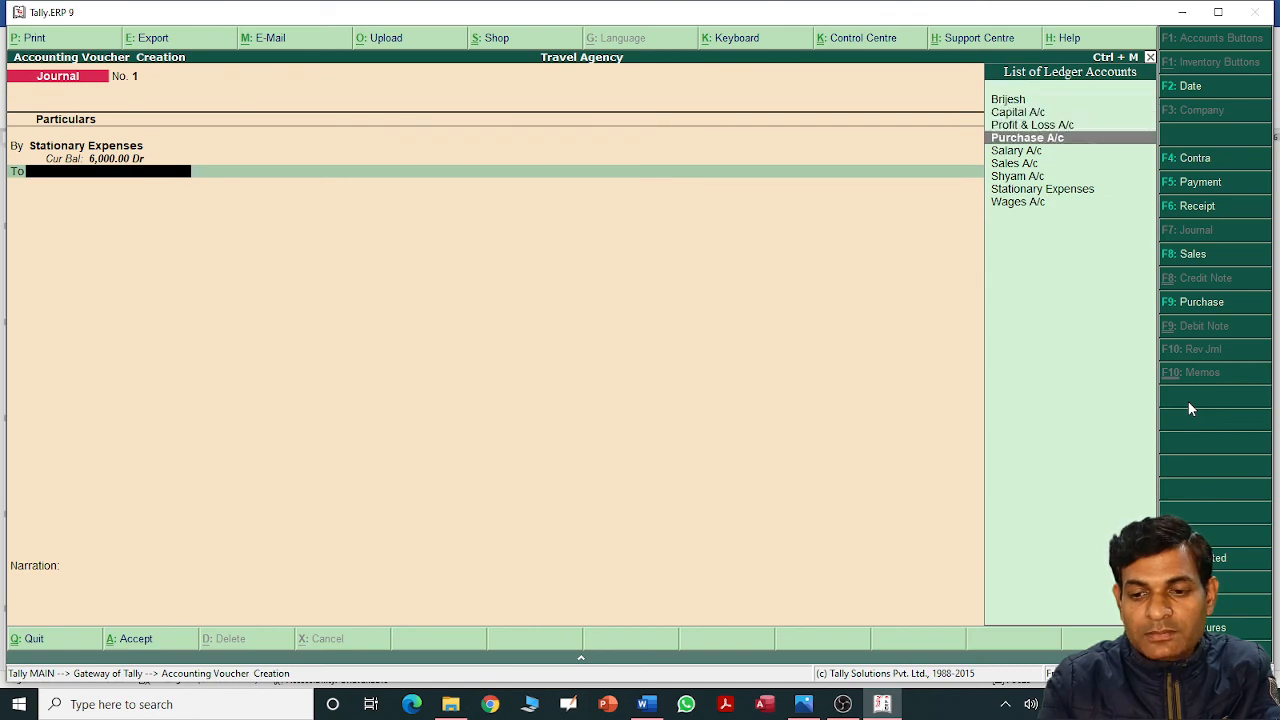
{"action": "key", "text": "alt+Tab"}
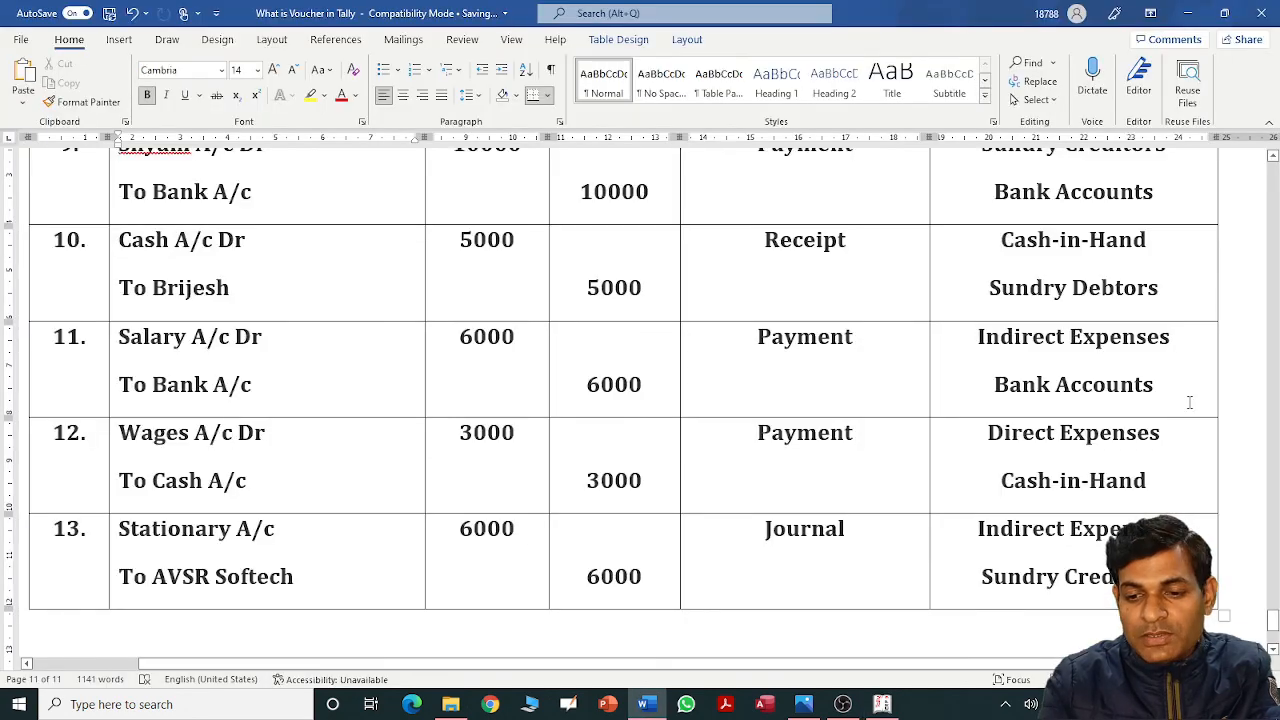
{"action": "key", "text": "alt+Tab"}
{"action": "key", "text": "Down"}
{"action": "key", "text": "Up"}
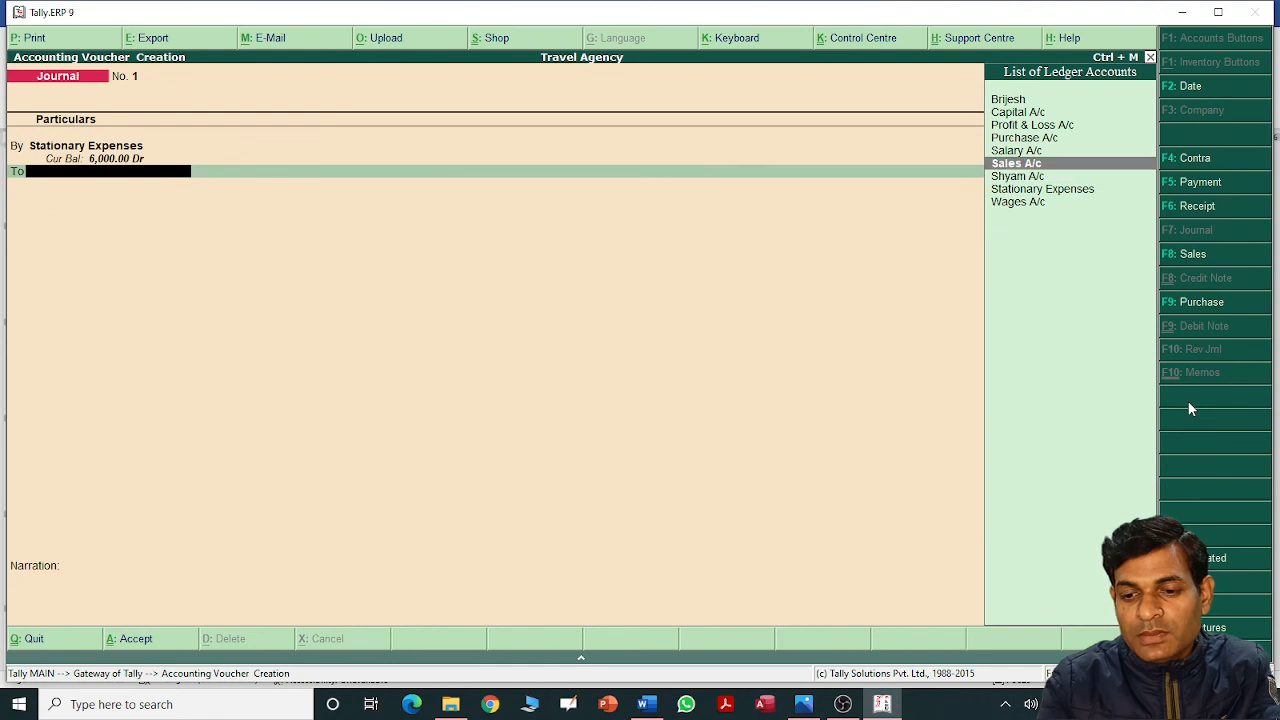
{"action": "key", "text": "Down"}
{"action": "key", "text": "Down"}
{"action": "key", "text": "Up"}
{"action": "key", "text": "Up"}
{"action": "key", "text": "Up"}
{"action": "key", "text": "Up"}
{"action": "key", "text": "Up"}
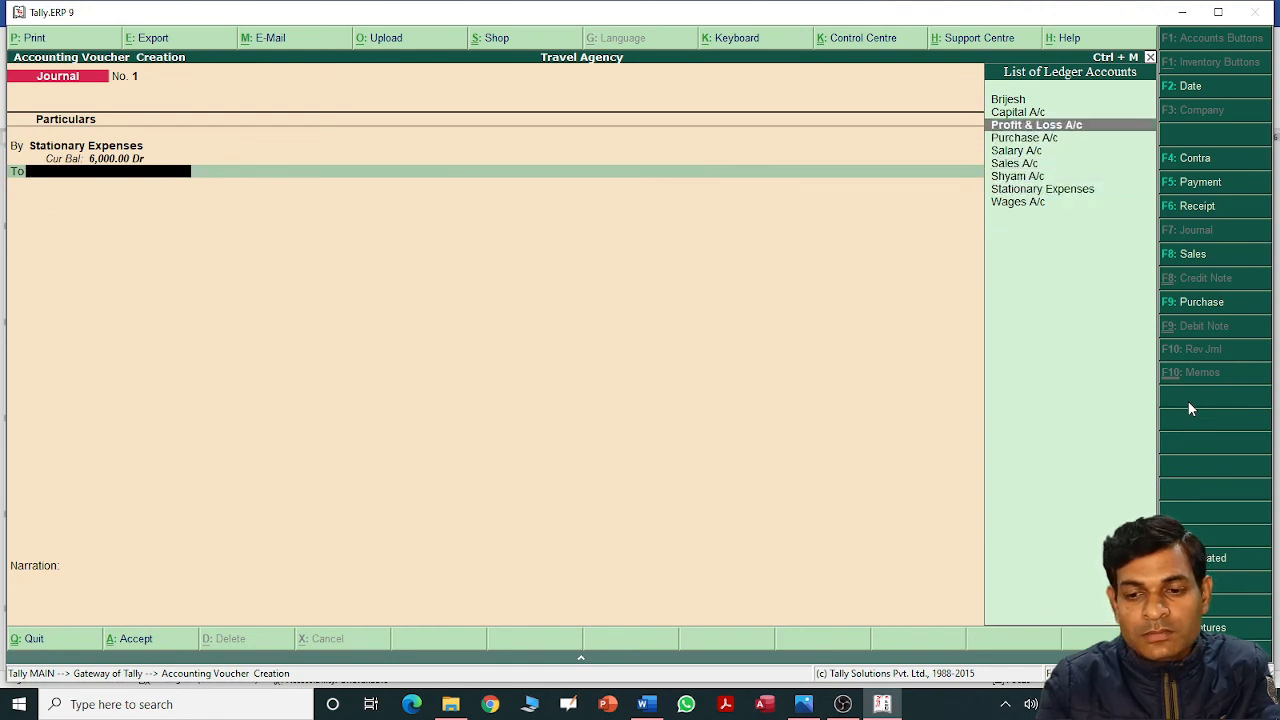
{"action": "key", "text": "Up"}
{"action": "key", "text": "Up"}
{"action": "key", "text": "Down"}
{"action": "key", "text": "Down"}
{"action": "key", "text": "Down"}
{"action": "key", "text": "Down"}
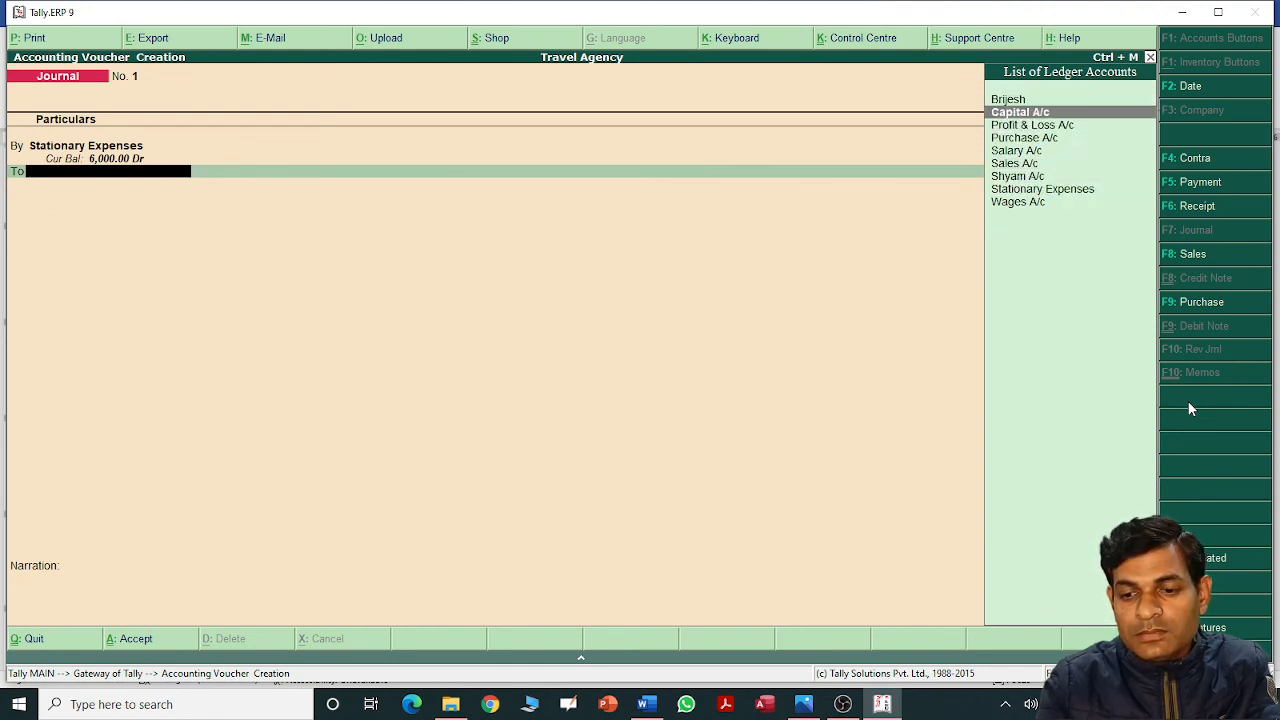
{"action": "key", "text": "Down"}
{"action": "key", "text": "Down"}
{"action": "key", "text": "Down"}
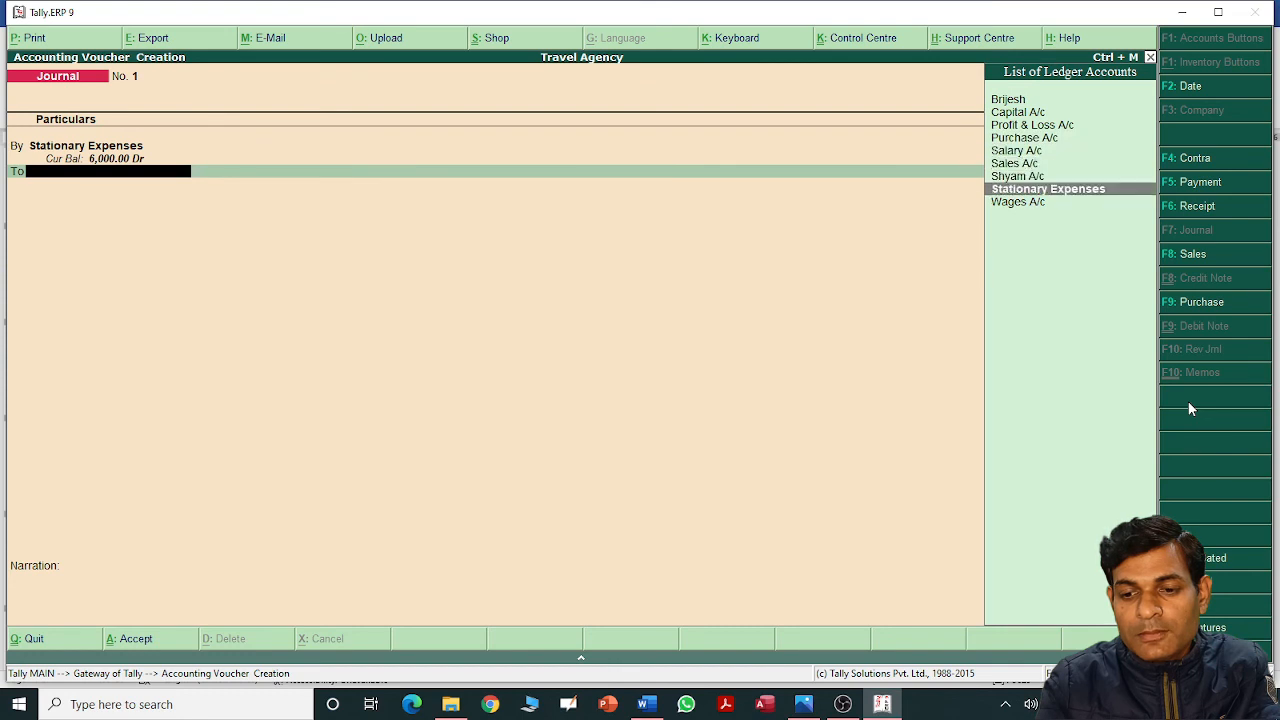
{"action": "key", "text": "Down"}
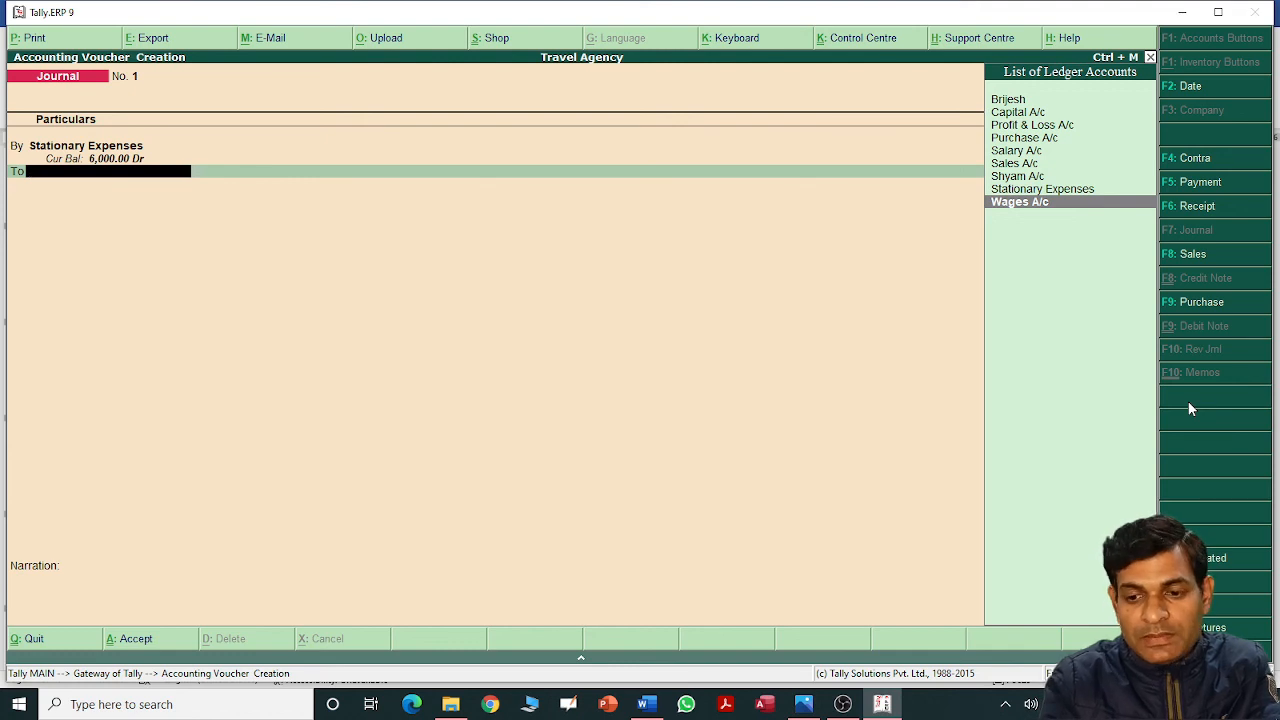
{"action": "type", "text": "As"}
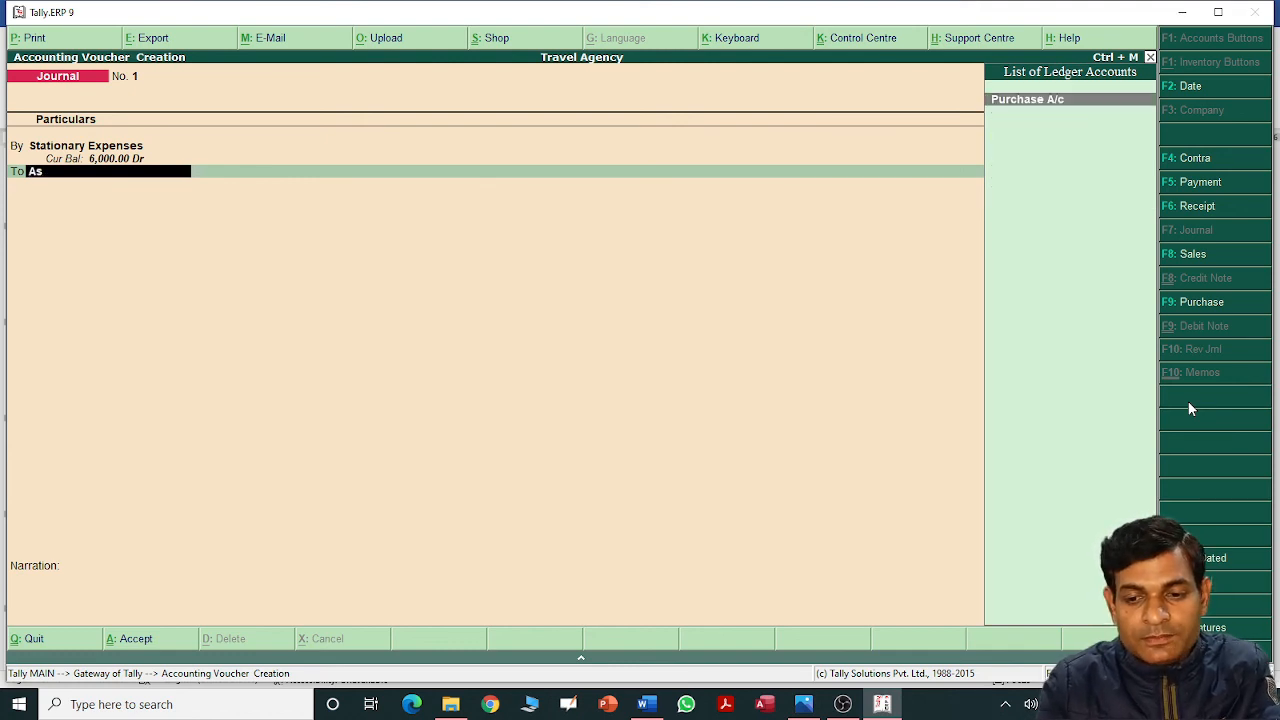
{"action": "key", "text": "BackSpace"}
{"action": "key", "text": "BackSpace"}
Abandon the unfinished journal and check the existing ledgers for the creditor's account.
{"action": "key", "text": "Escape"}
{"action": "key", "text": "Escape"}
{"action": "key", "text": "n"}
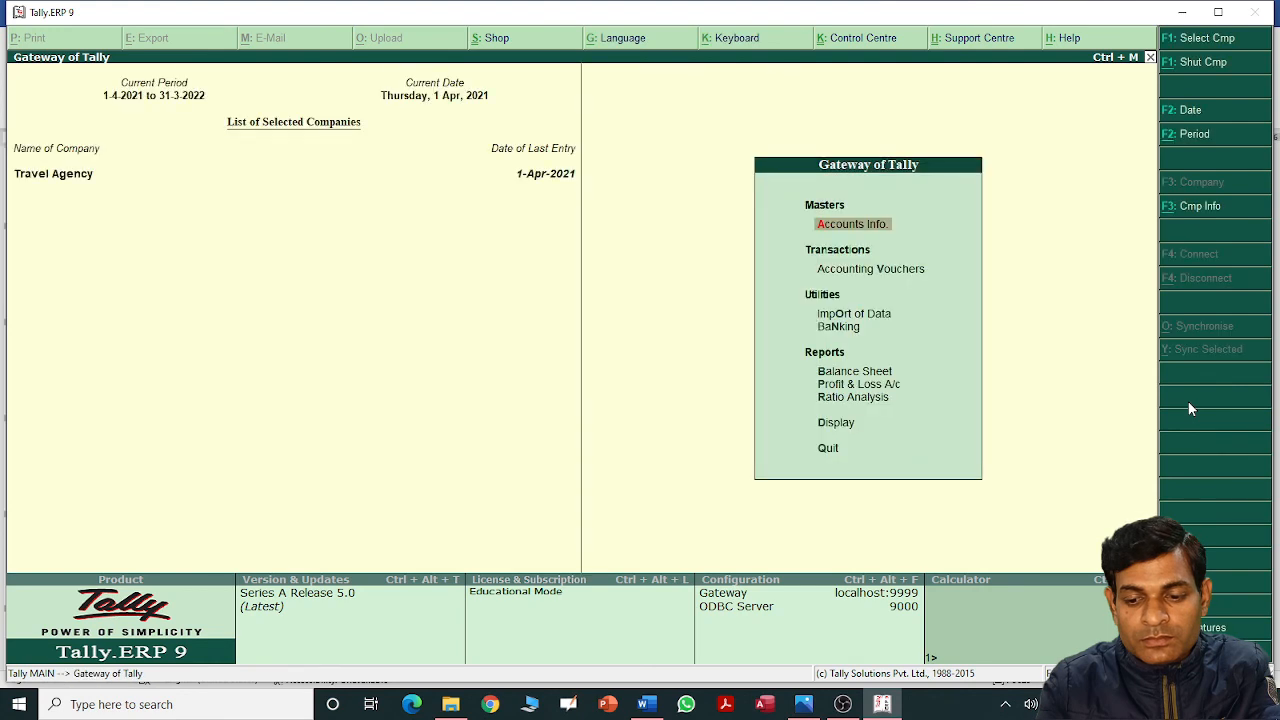
{"action": "key", "text": "Return"}
{"action": "key", "text": "Down"}
{"action": "key", "text": "Return"}
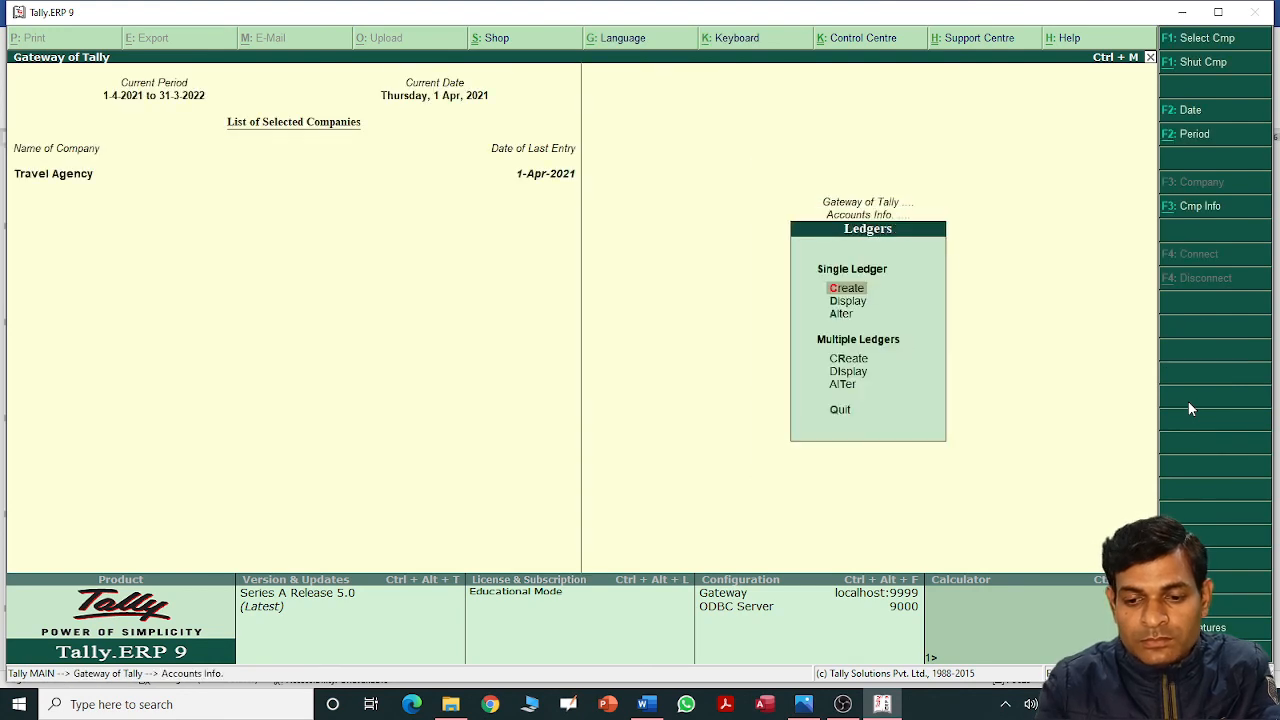
{"action": "key", "text": "Down"}
{"action": "key", "text": "Return"}
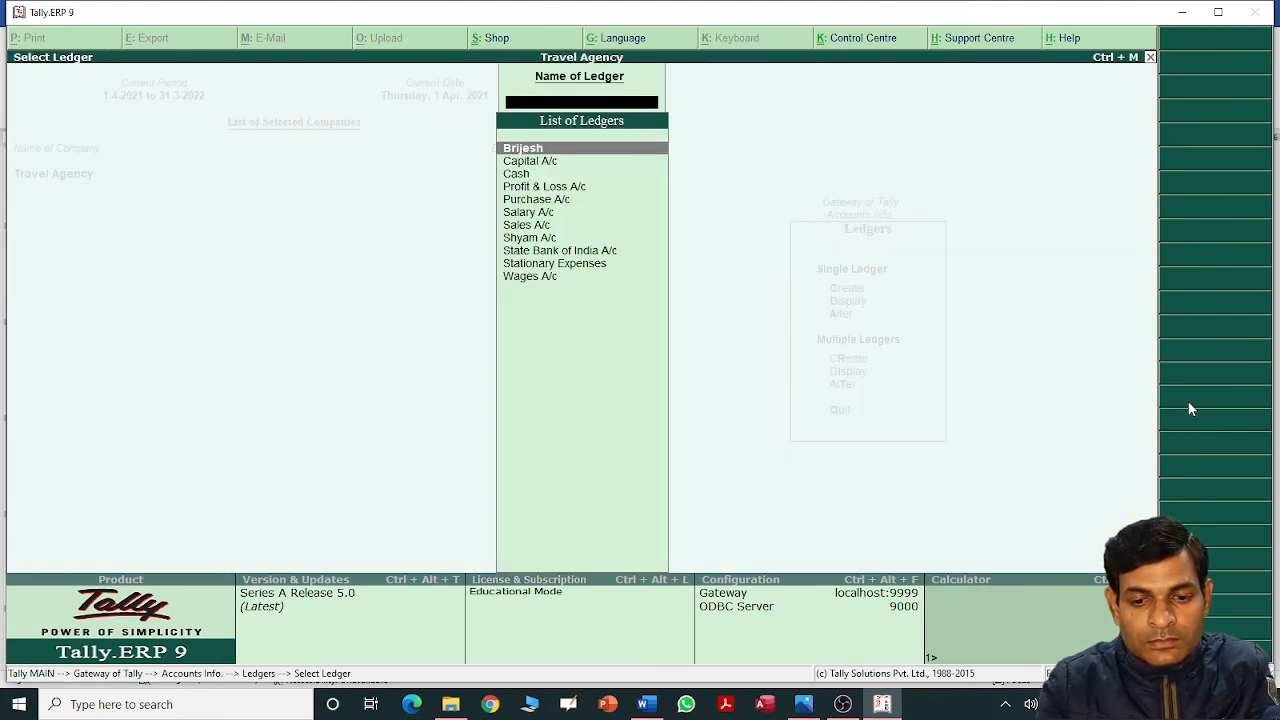
{"action": "key", "text": "Down"}
{"action": "key", "text": "Down"}
{"action": "key", "text": "Down"}
{"action": "key", "text": "Down"}
{"action": "key", "text": "Down"}
{"action": "key", "text": "Down"}
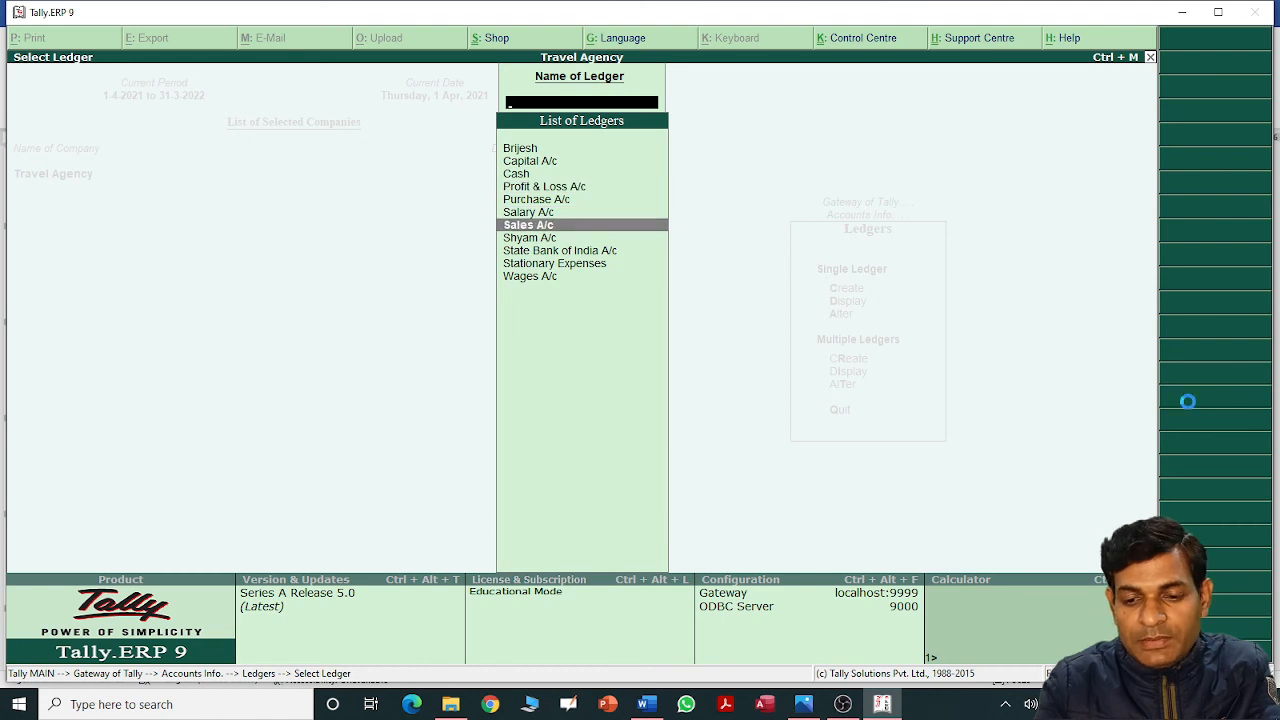
{"action": "key", "text": "Escape"}
Create and save ledger 'AVSR Softech Pvt. Ltd.' under Sundry Creditors.
{"action": "key", "text": "Up"}
{"action": "key", "text": "Return"}
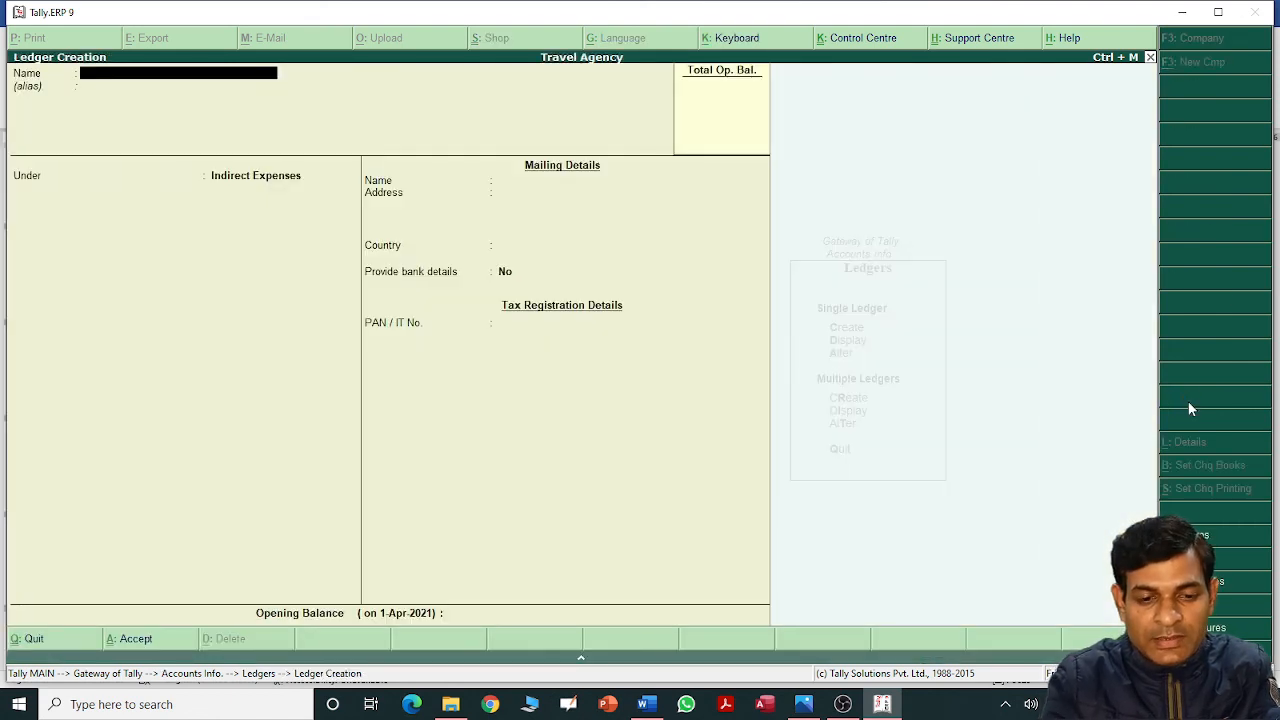
{"action": "type", "text": "AVSR Sof"}
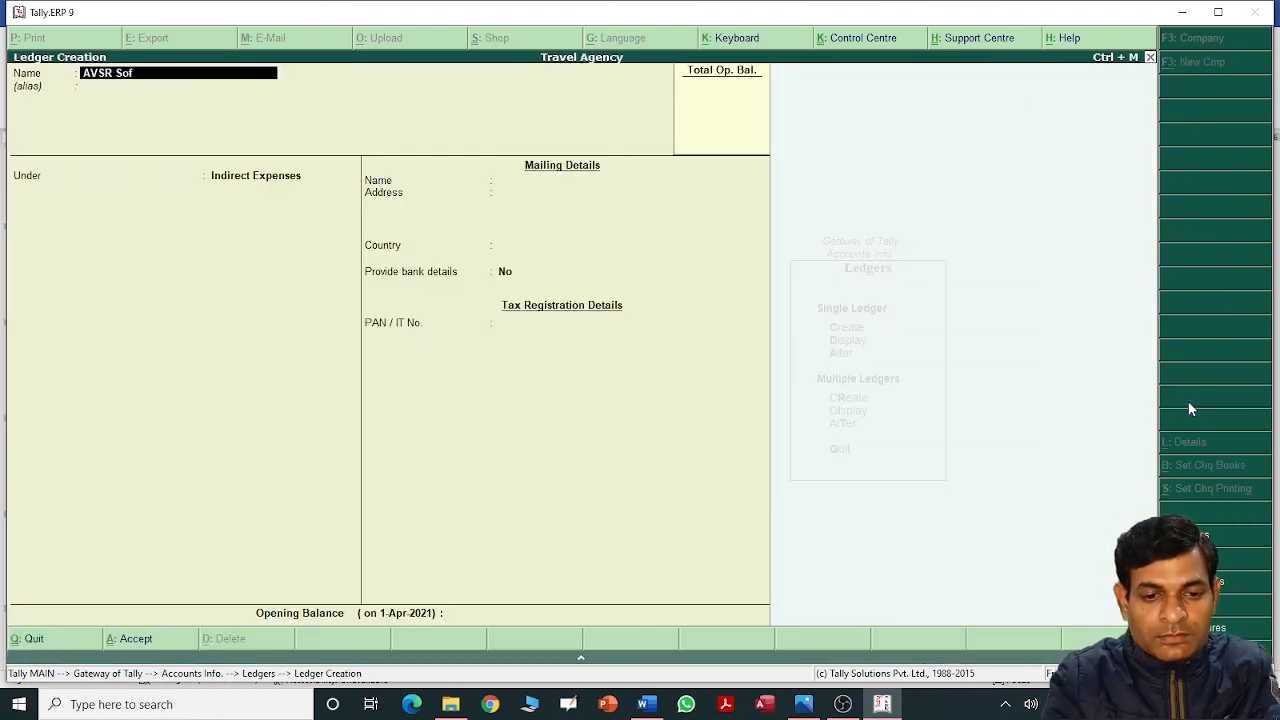
{"action": "type", "text": "tech"}
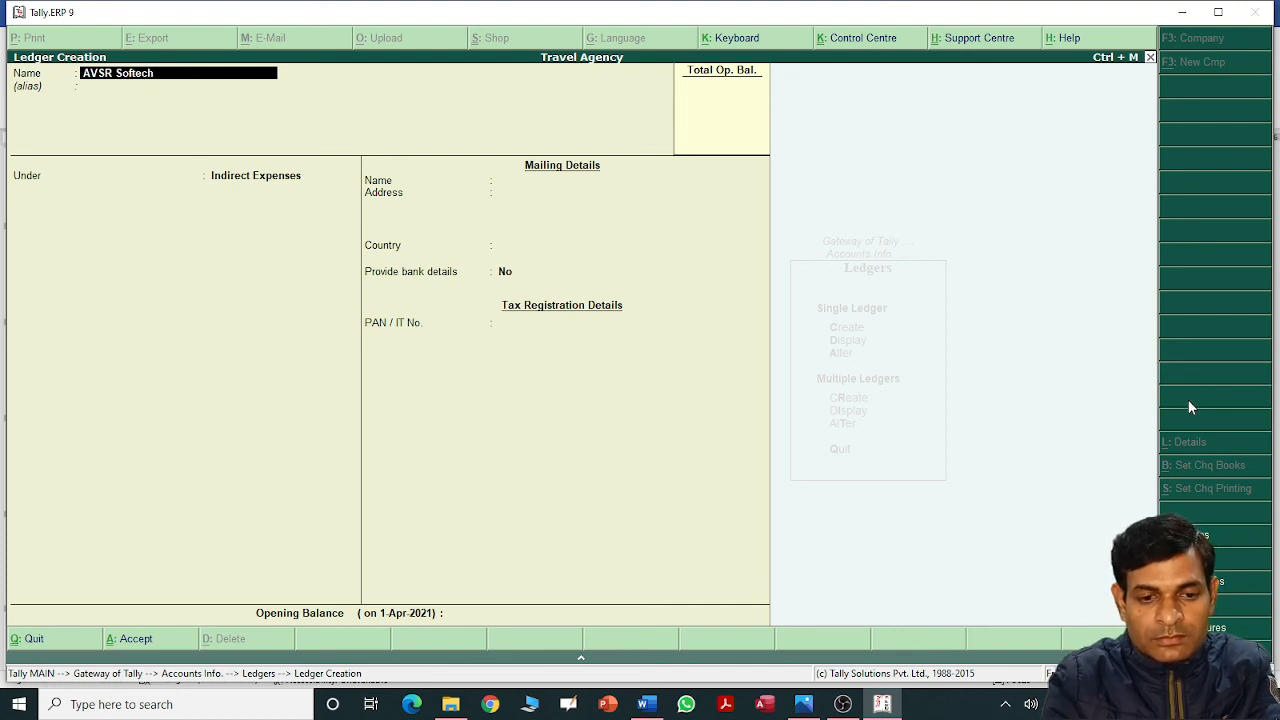
{"action": "type", "text": " Pvt. L"}
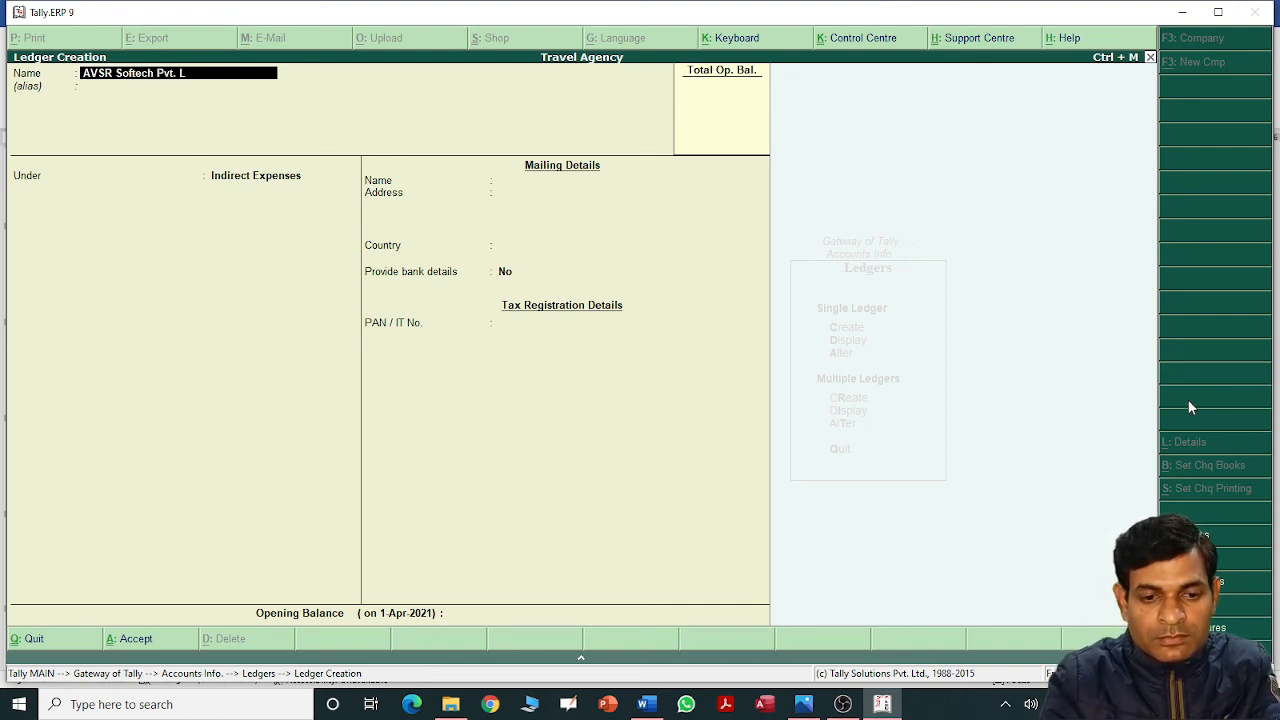
{"action": "type", "text": "td."}
{"action": "key", "text": "Return"}
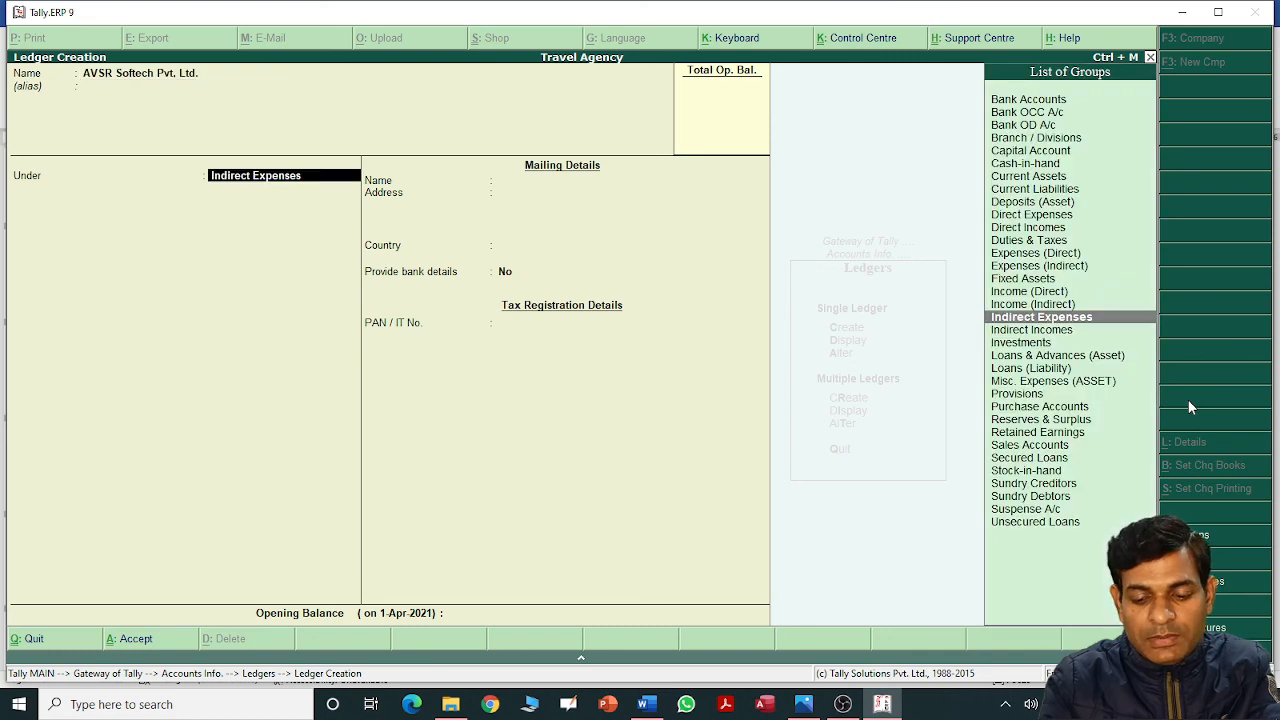
{"action": "type", "text": "Sun"}
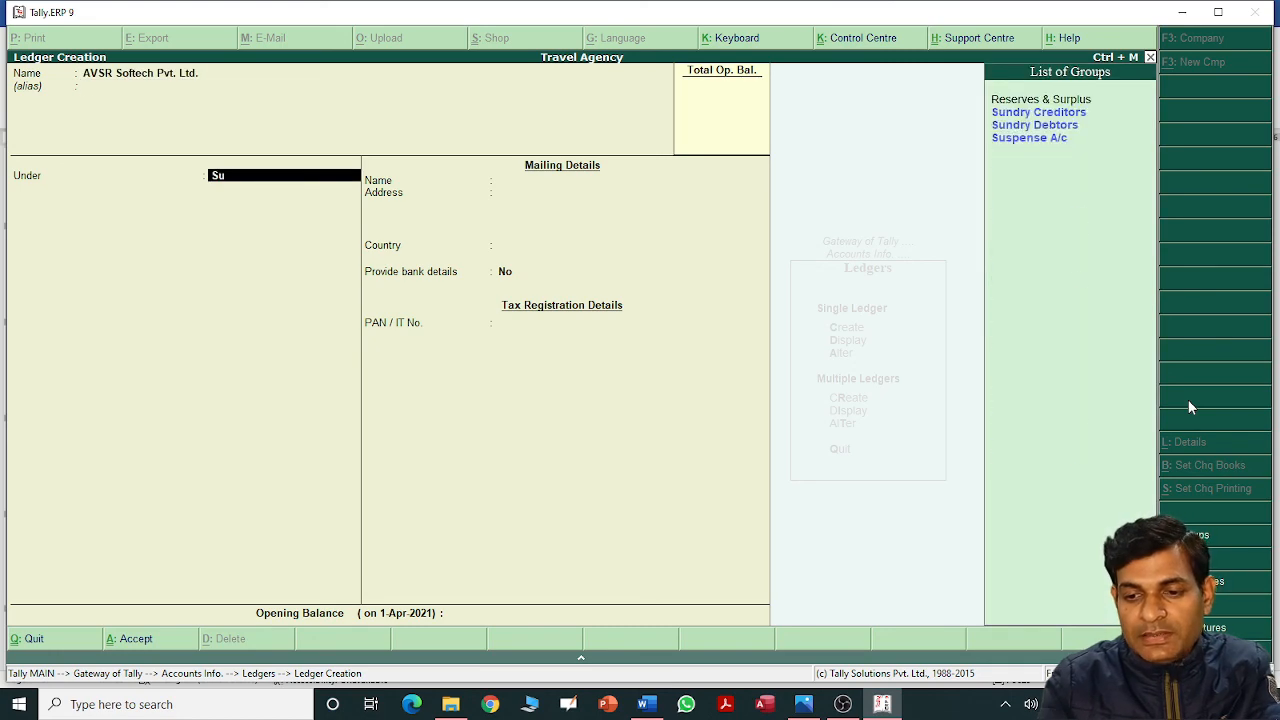
{"action": "key", "text": "Return"}
{"action": "key", "text": "Return"}
{"action": "key", "text": "Return"}
{"action": "key", "text": "Return"}
{"action": "key", "text": "Return"}
{"action": "key", "text": "Return"}
{"action": "key", "text": "Return"}
{"action": "key", "text": "Return"}
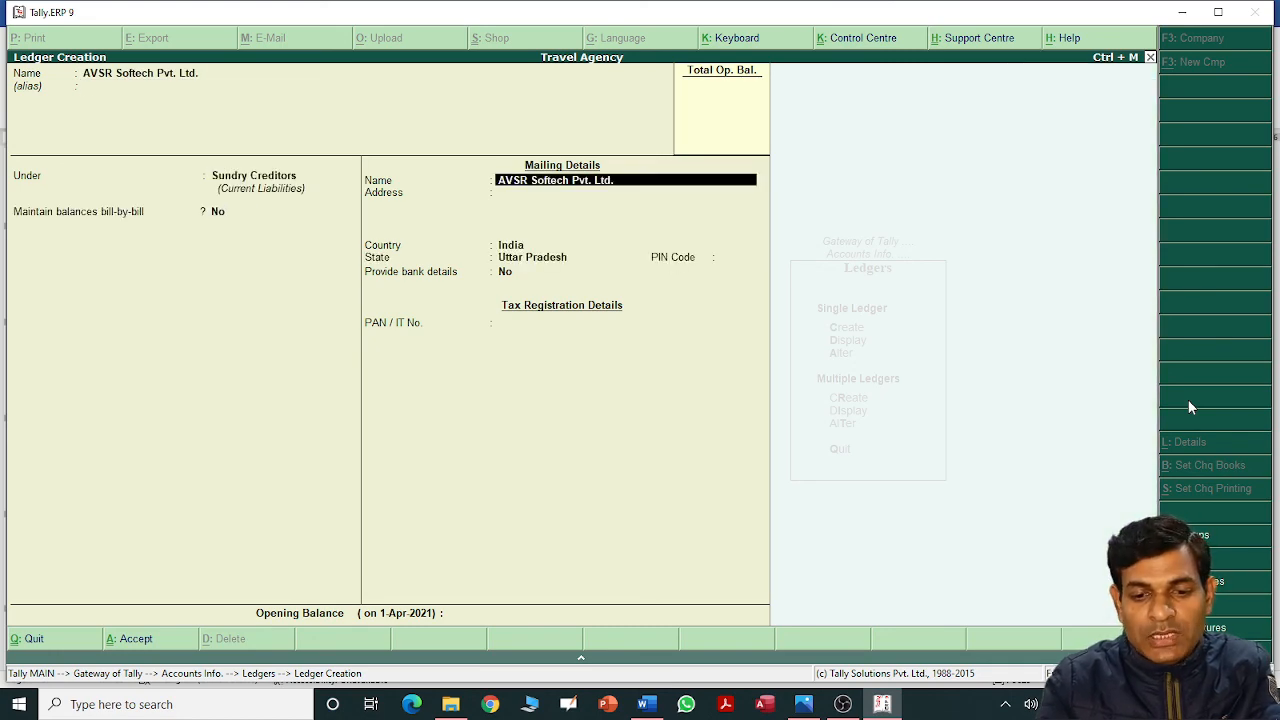
{"action": "key", "text": "Return"}
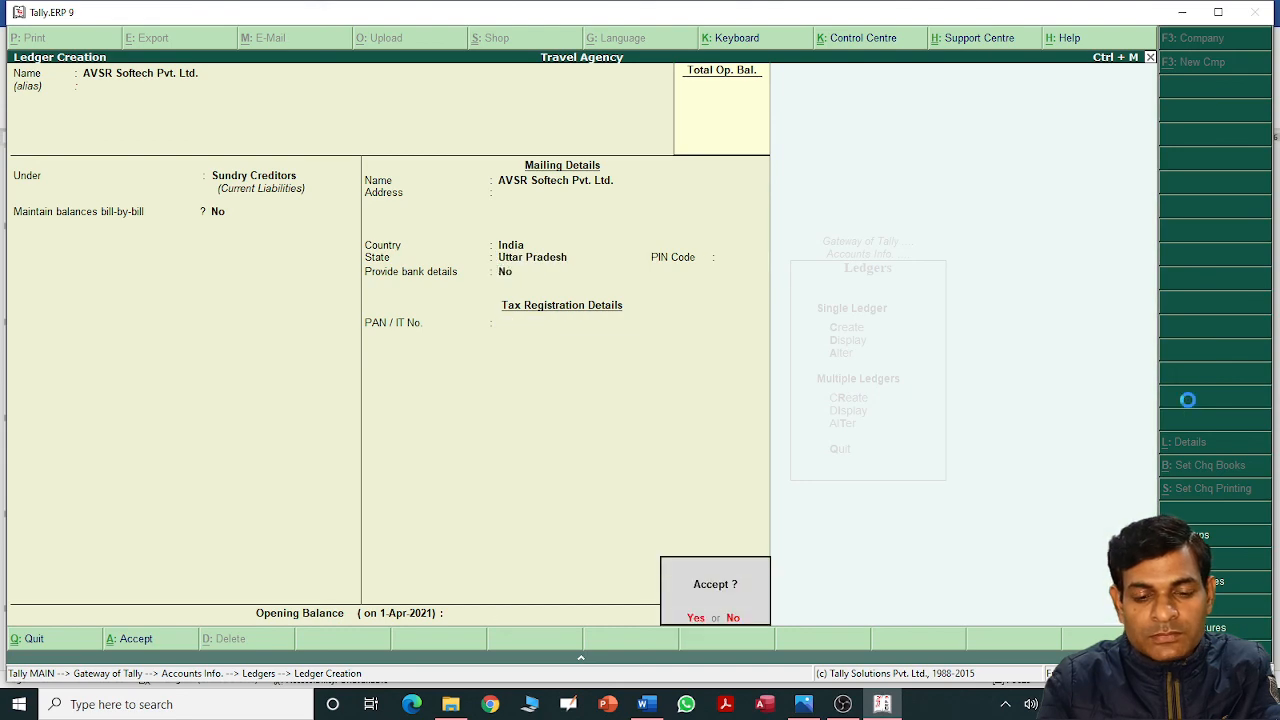
{"action": "key", "text": "Return"}
{"action": "key", "text": "alt+Tab"}
{"action": "key", "text": "alt+Tab"}
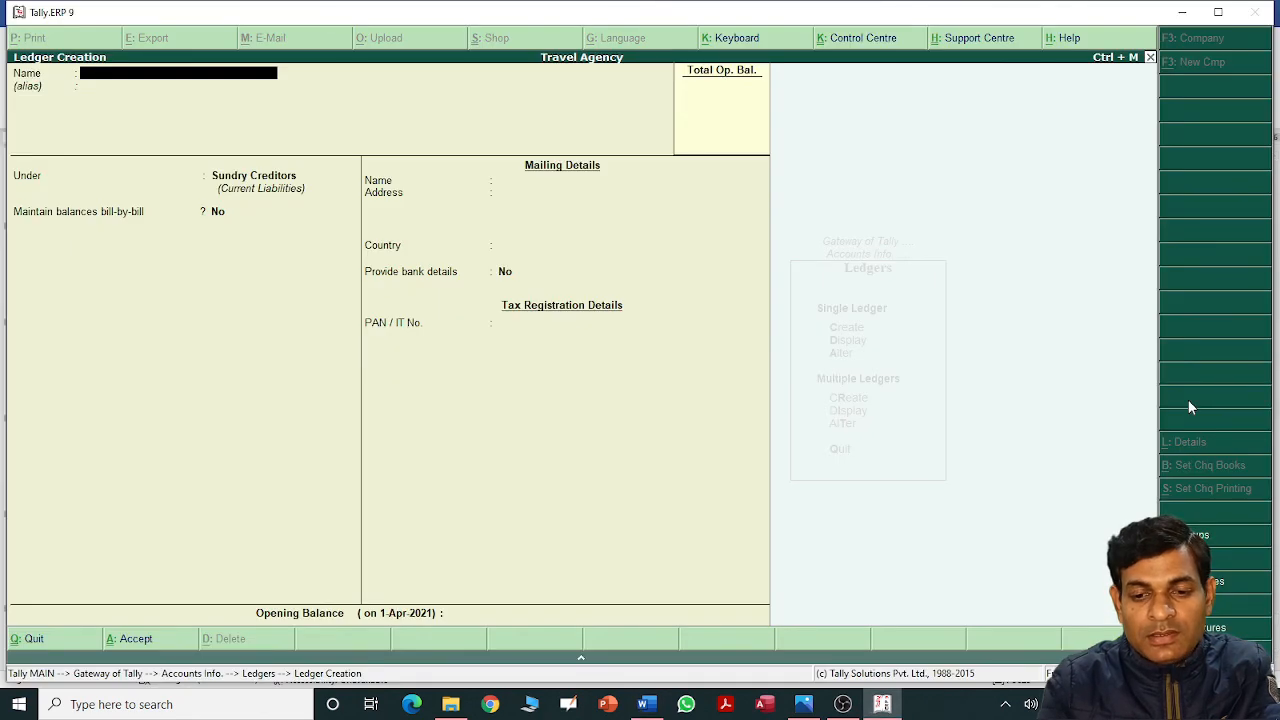
{"action": "key", "text": "Escape"}
{"action": "key", "text": "Return"}
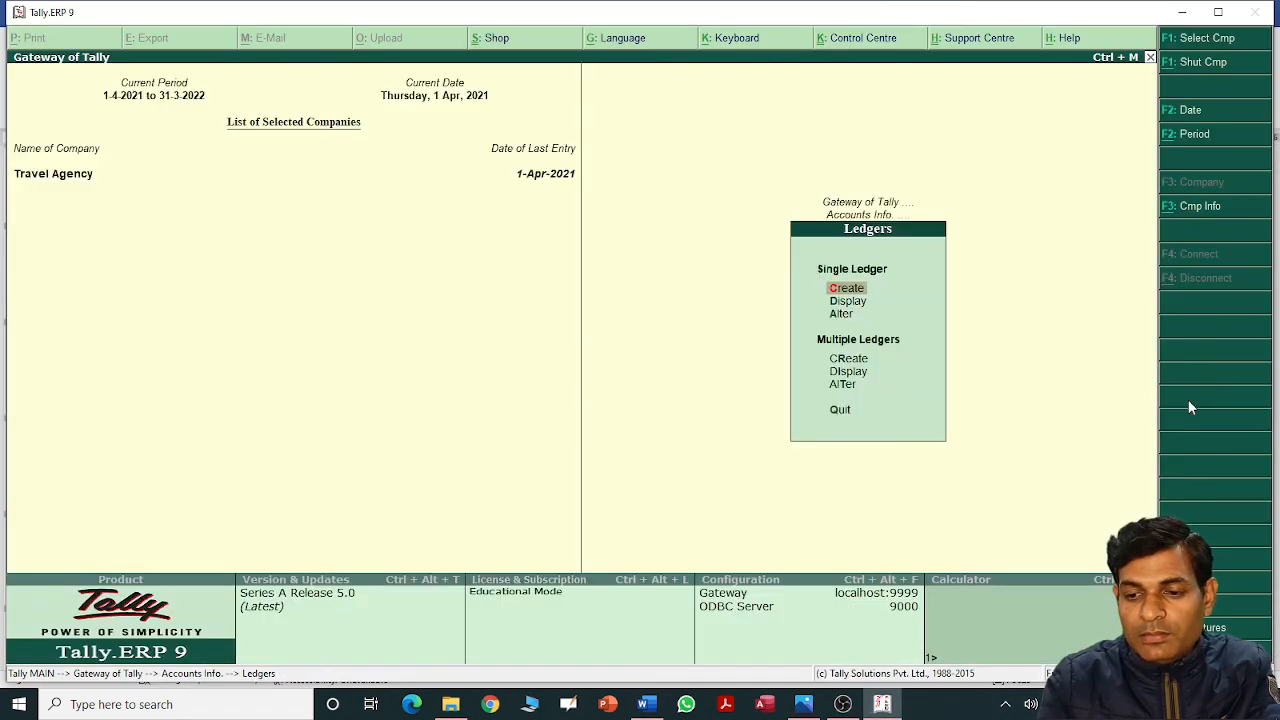
Start a new Journal voucher debiting Stationary Expenses 6,000.
{"action": "key", "text": "Escape"}
{"action": "key", "text": "Escape"}
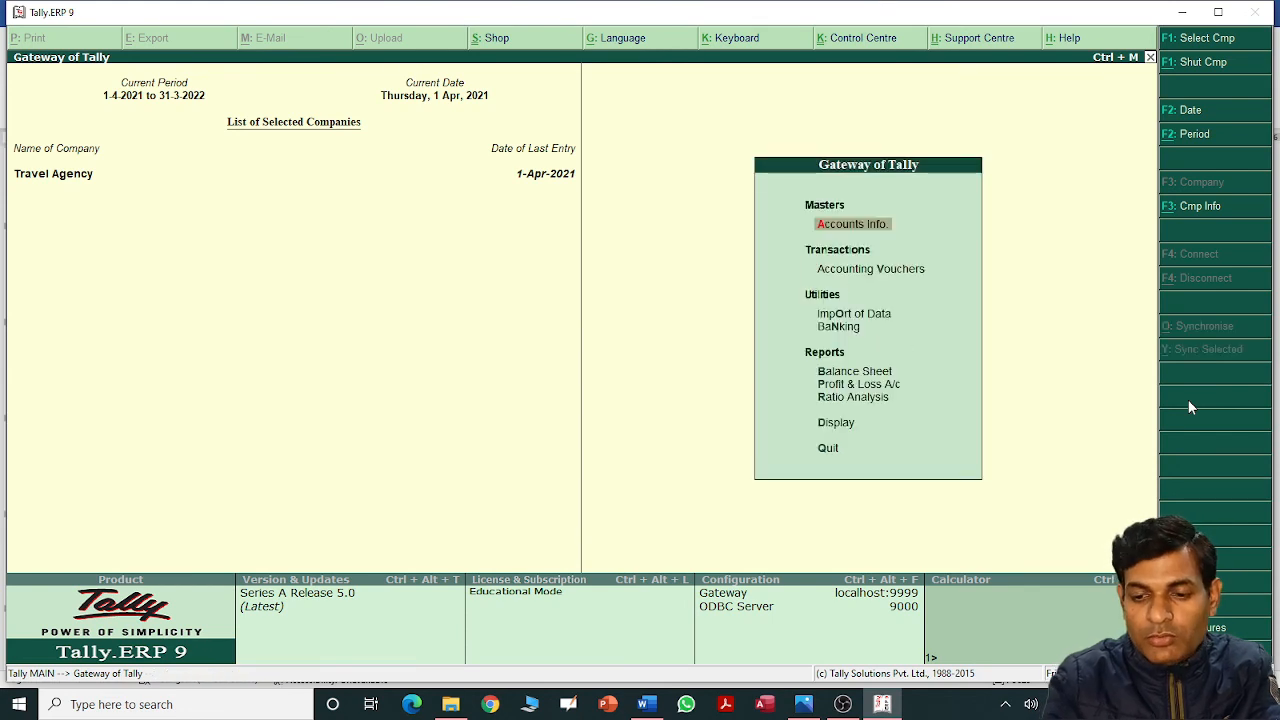
{"action": "key", "text": "v"}
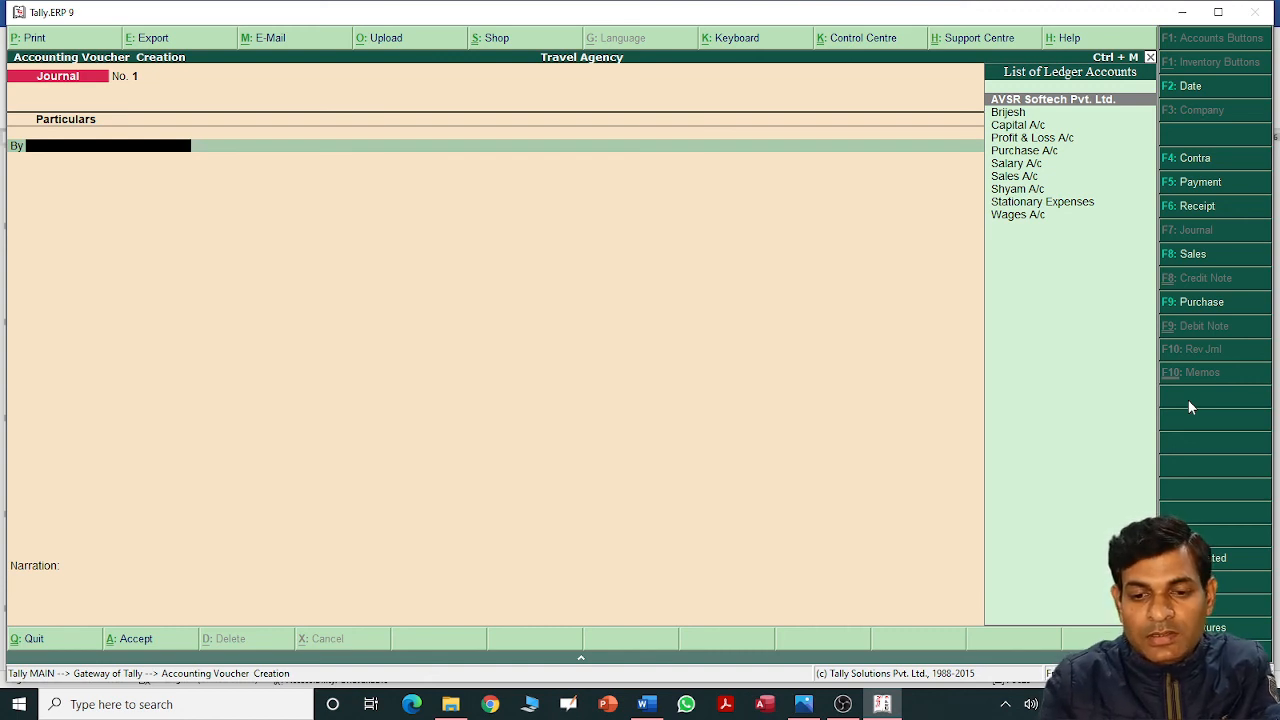
{"action": "type", "text": "St"}
{"action": "key", "text": "Return"}
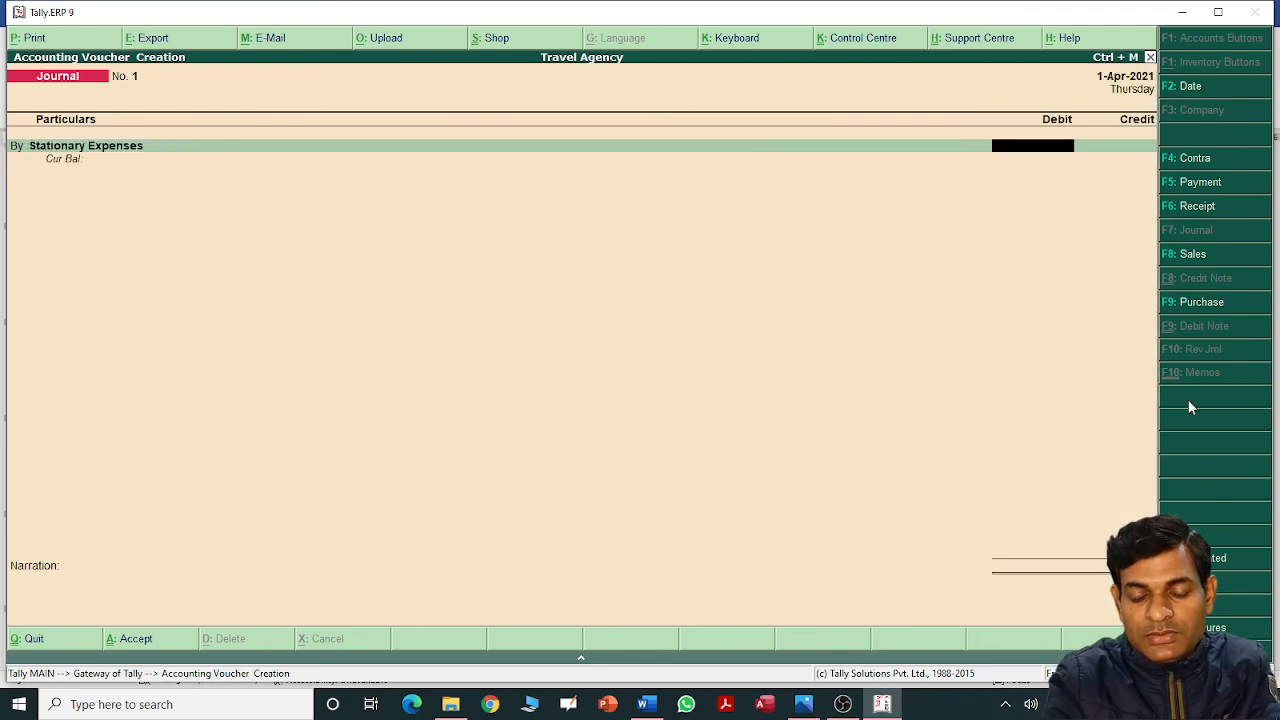
{"action": "key", "text": "alt+Tab"}
{"action": "key", "text": "alt+Tab"}
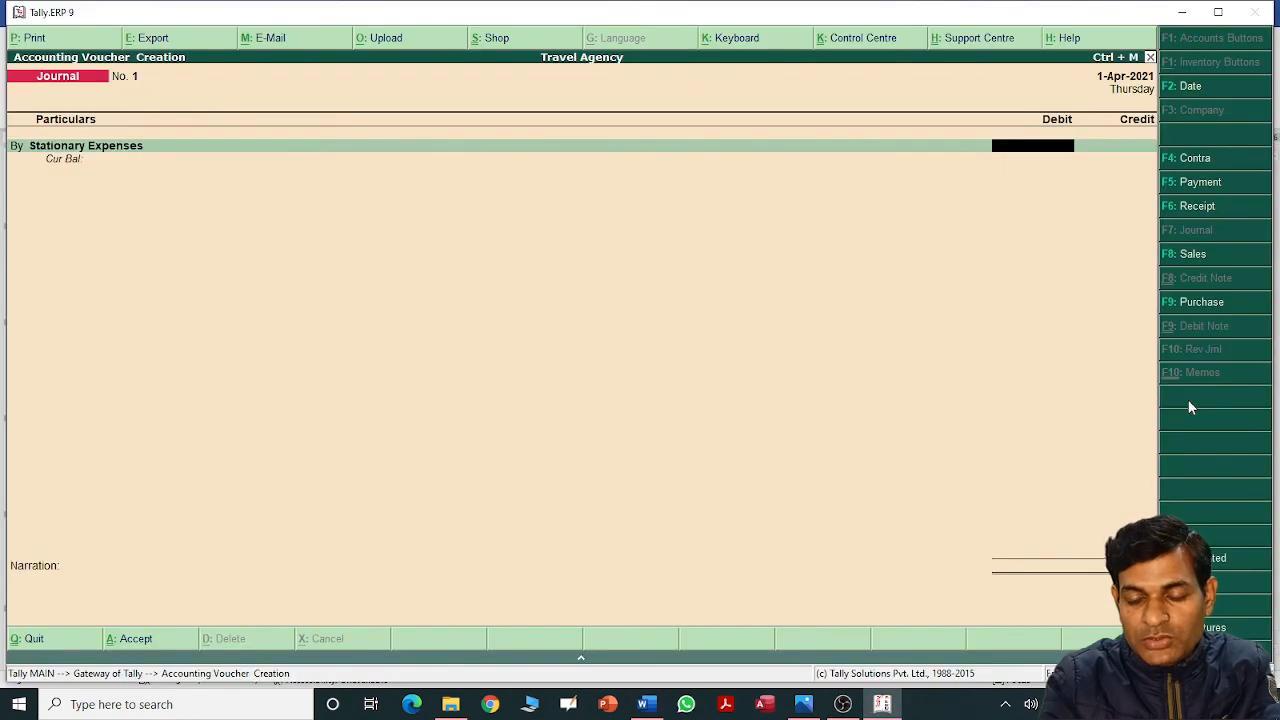
{"action": "type", "text": "6,000"}
{"action": "key", "text": "Return"}
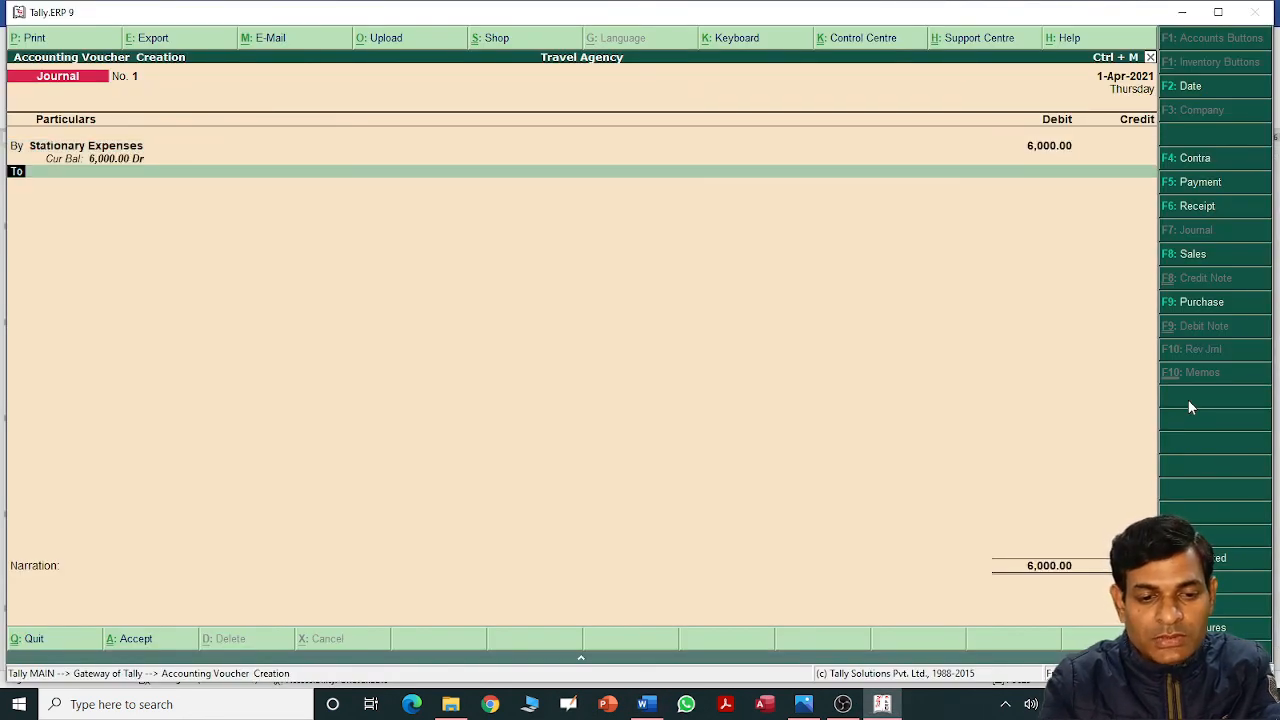
Credit AVSR Softech Pvt. Ltd. 6,000, save Journal No. 1, and exit voucher entry.
{"action": "key", "text": "Return"}
{"action": "key", "text": "Return"}
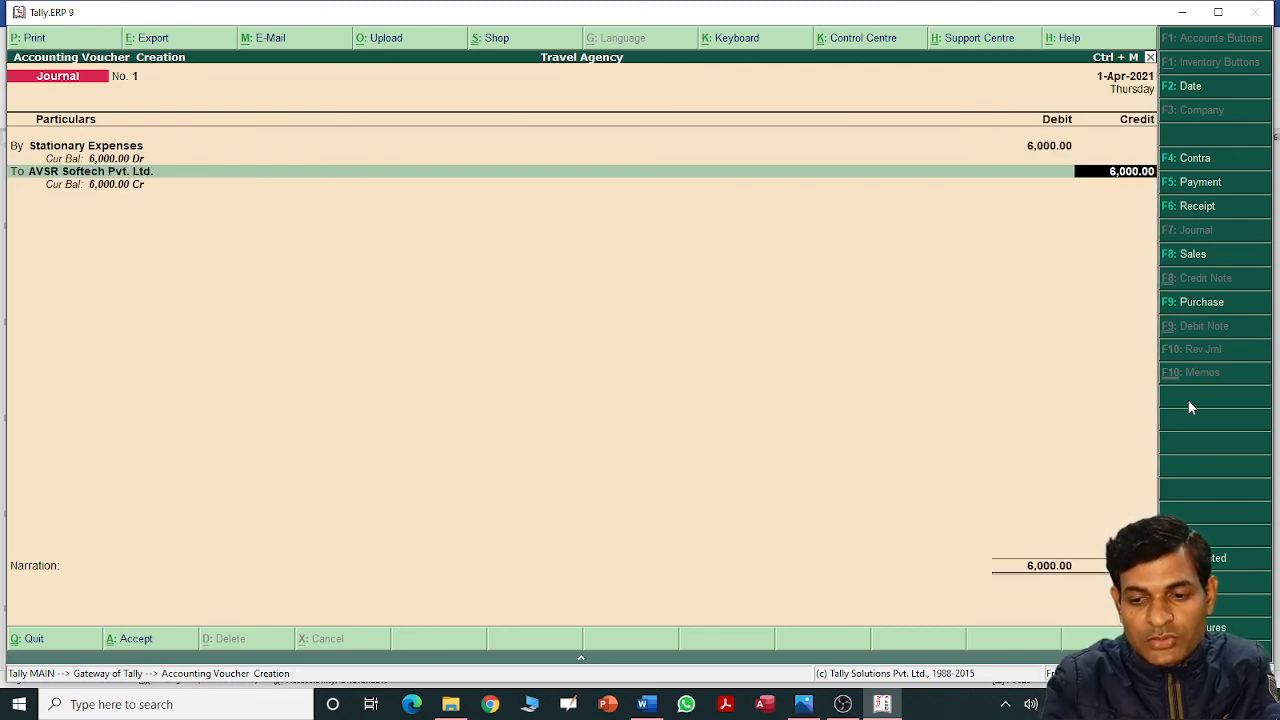
{"action": "key", "text": "Return"}
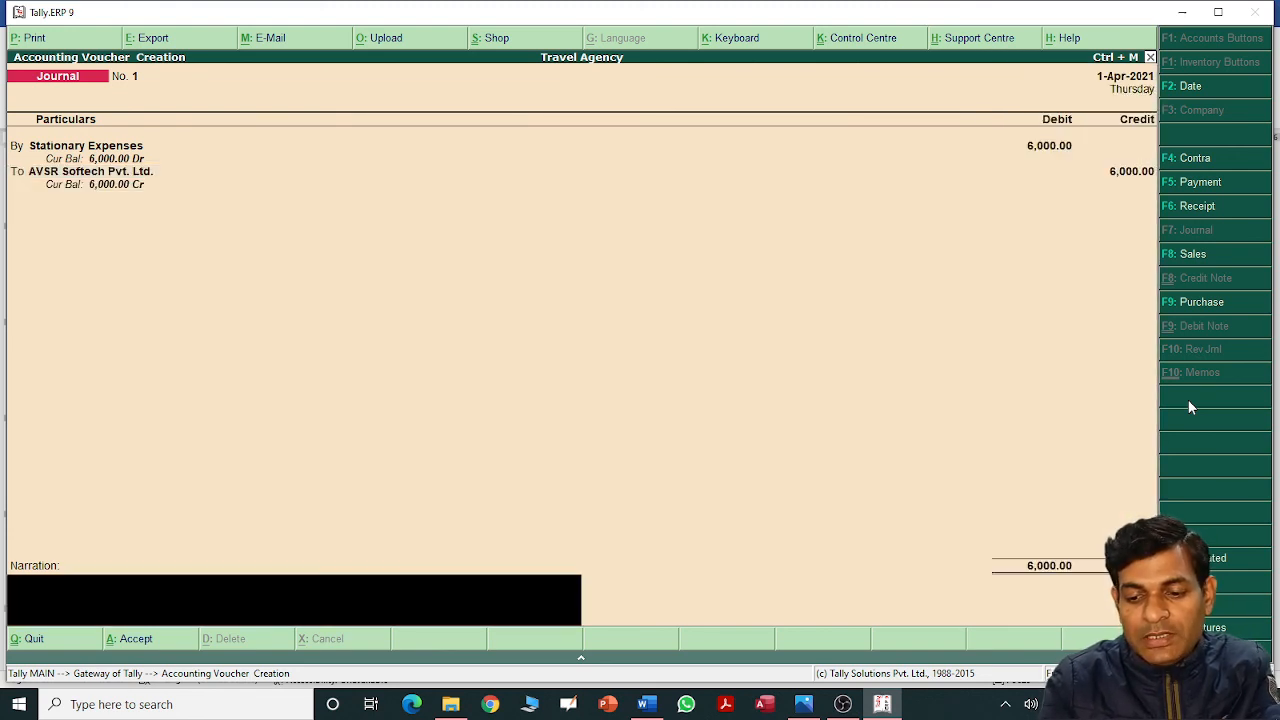
{"action": "key", "text": "Return"}
{"action": "key", "text": "Return"}
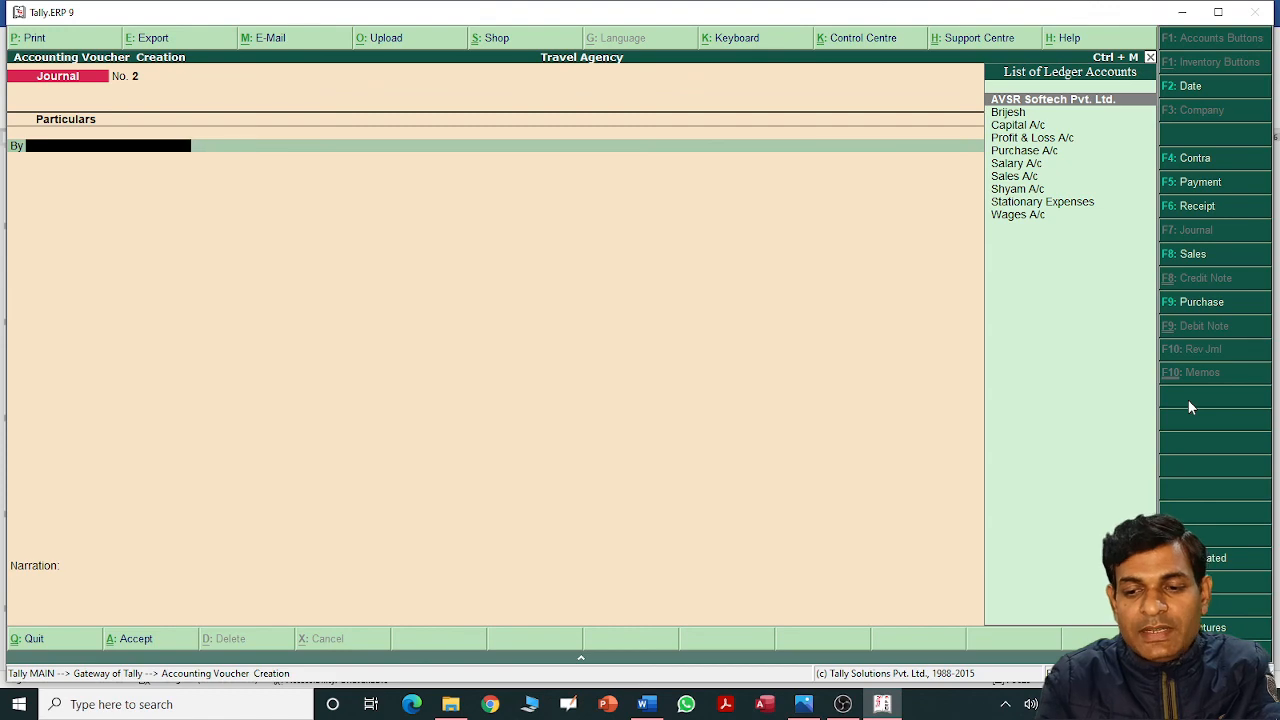
{"action": "key", "text": "Escape"}
{"action": "key", "text": "Return"}
{"action": "key", "text": "Escape"}
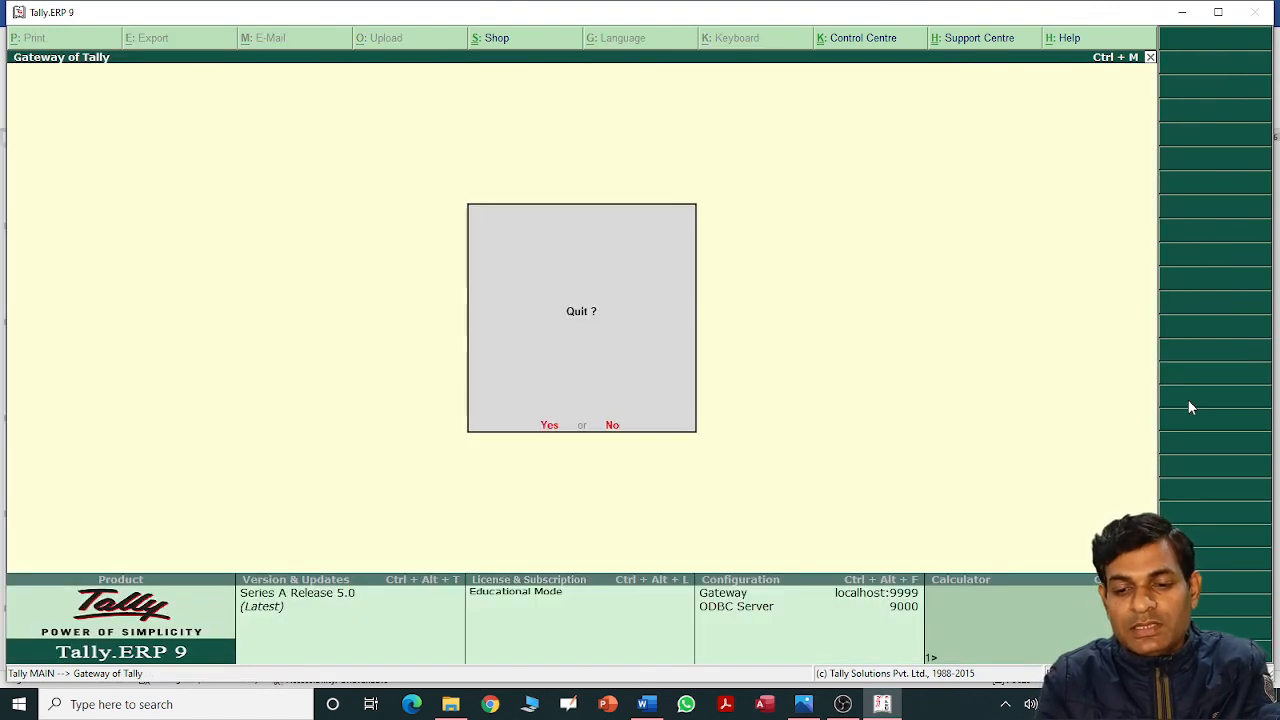
Cancel quitting Tally and reopen voucher entry on a blank Journal voucher.
{"action": "key", "text": "Escape"}
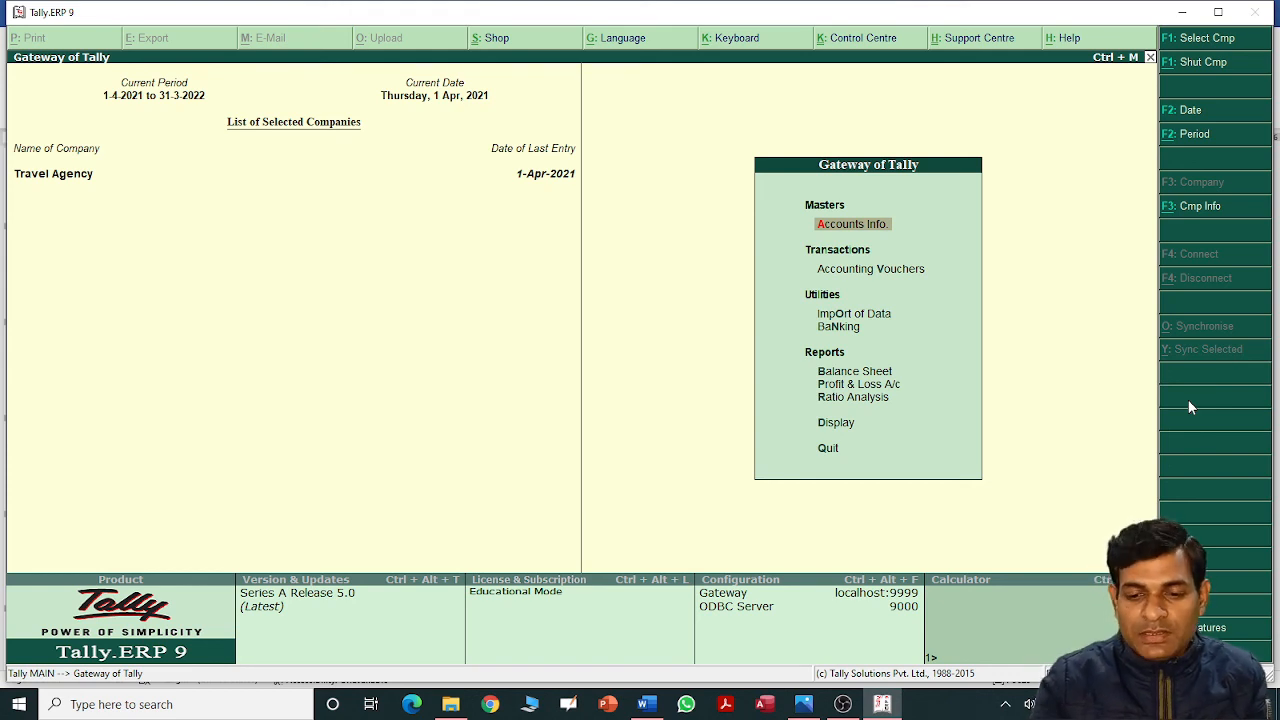
{"action": "key", "text": "v"}
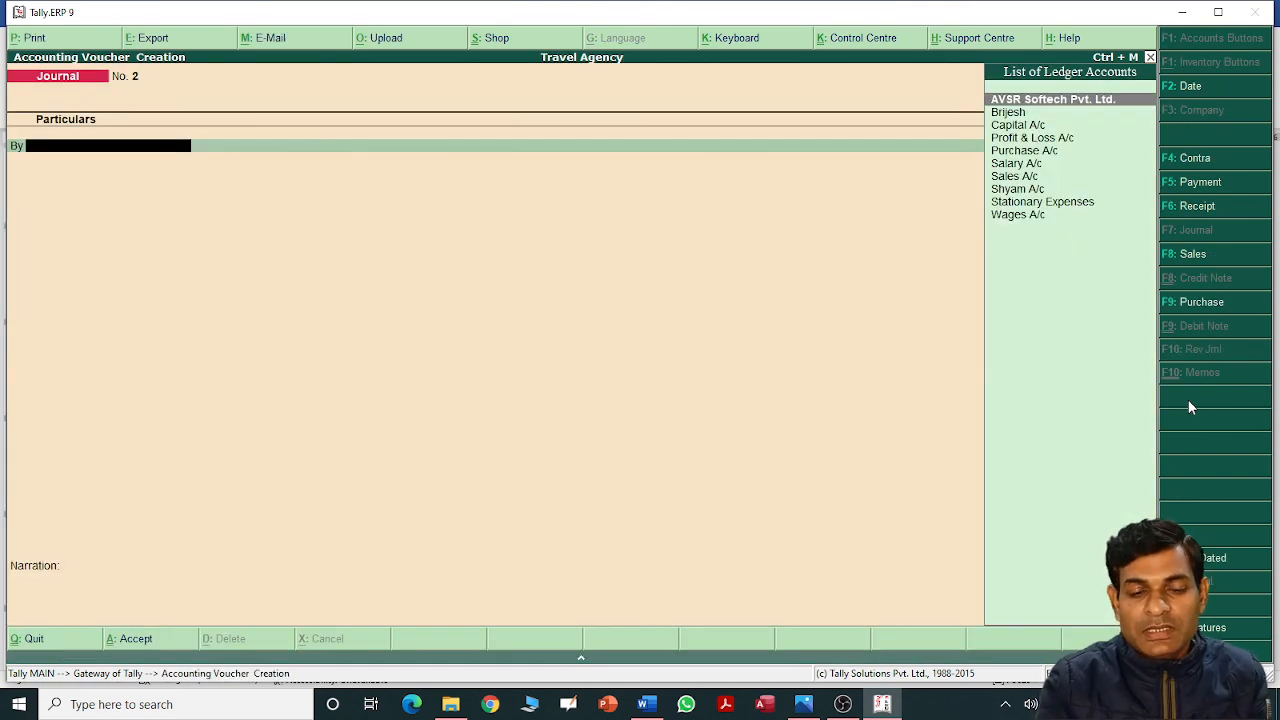
{"action": "key", "text": "Escape"}
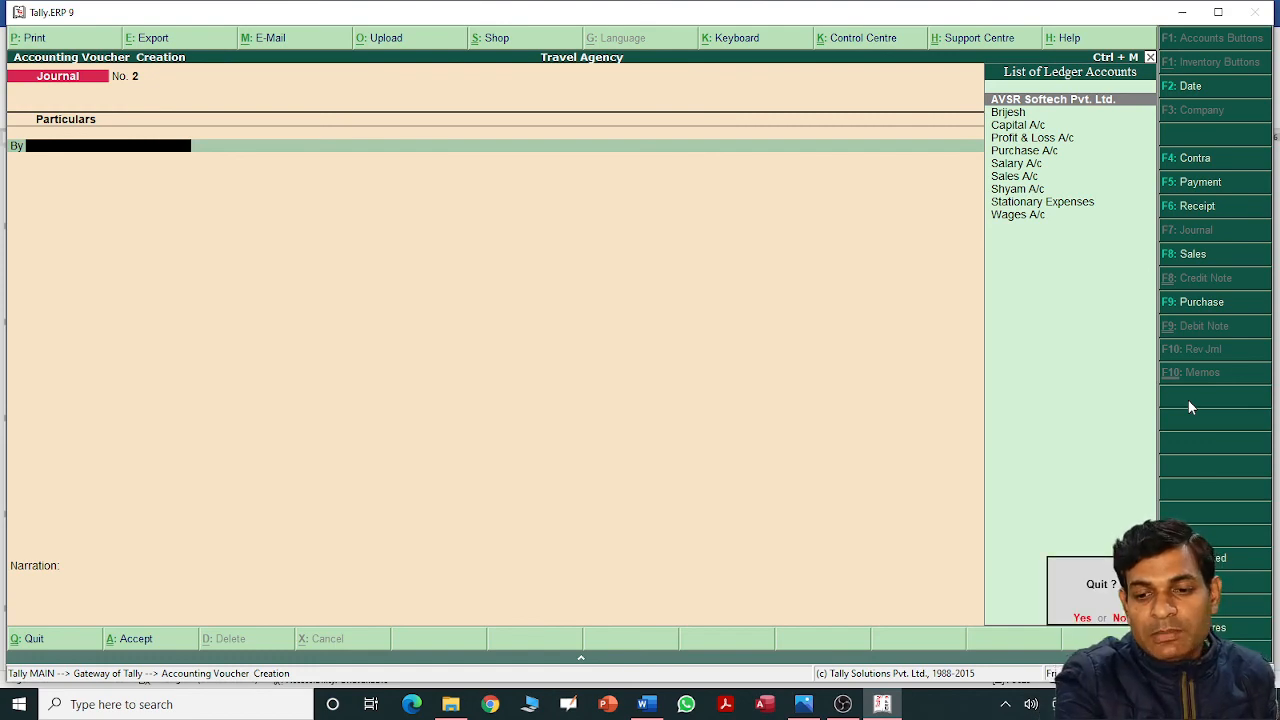
{"action": "key", "text": "y"}
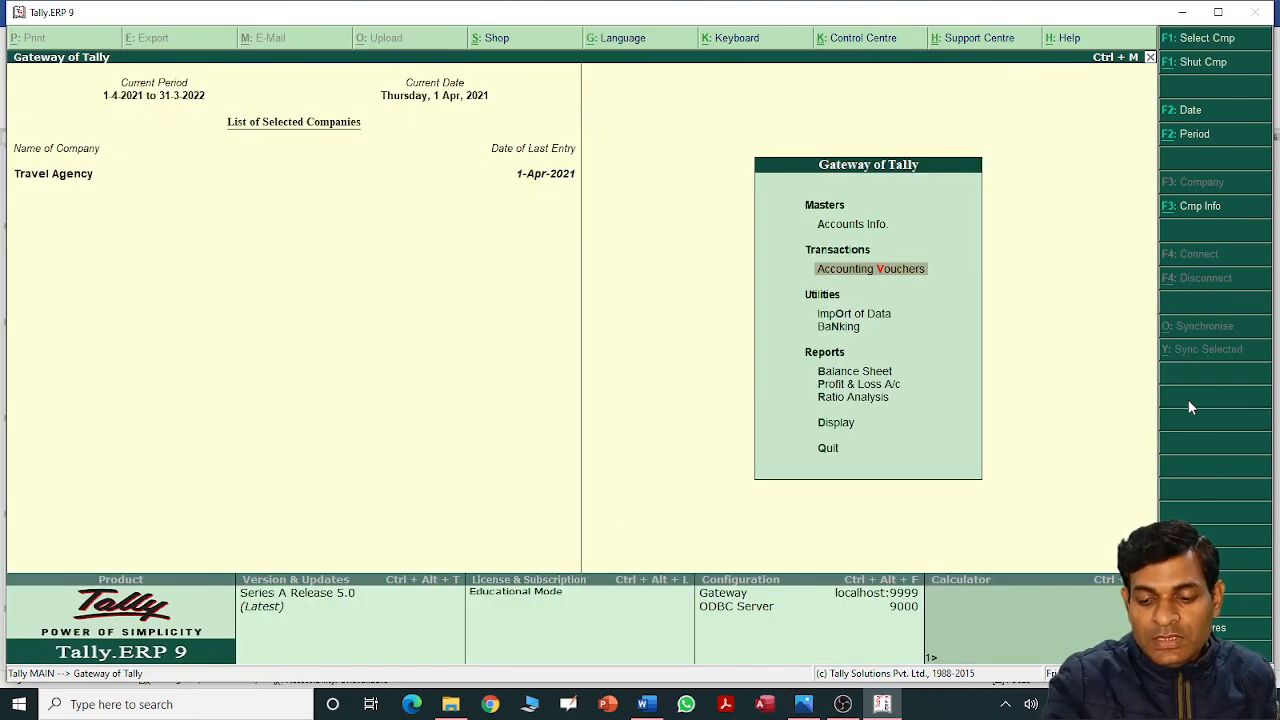
{"action": "key", "text": "Return"}
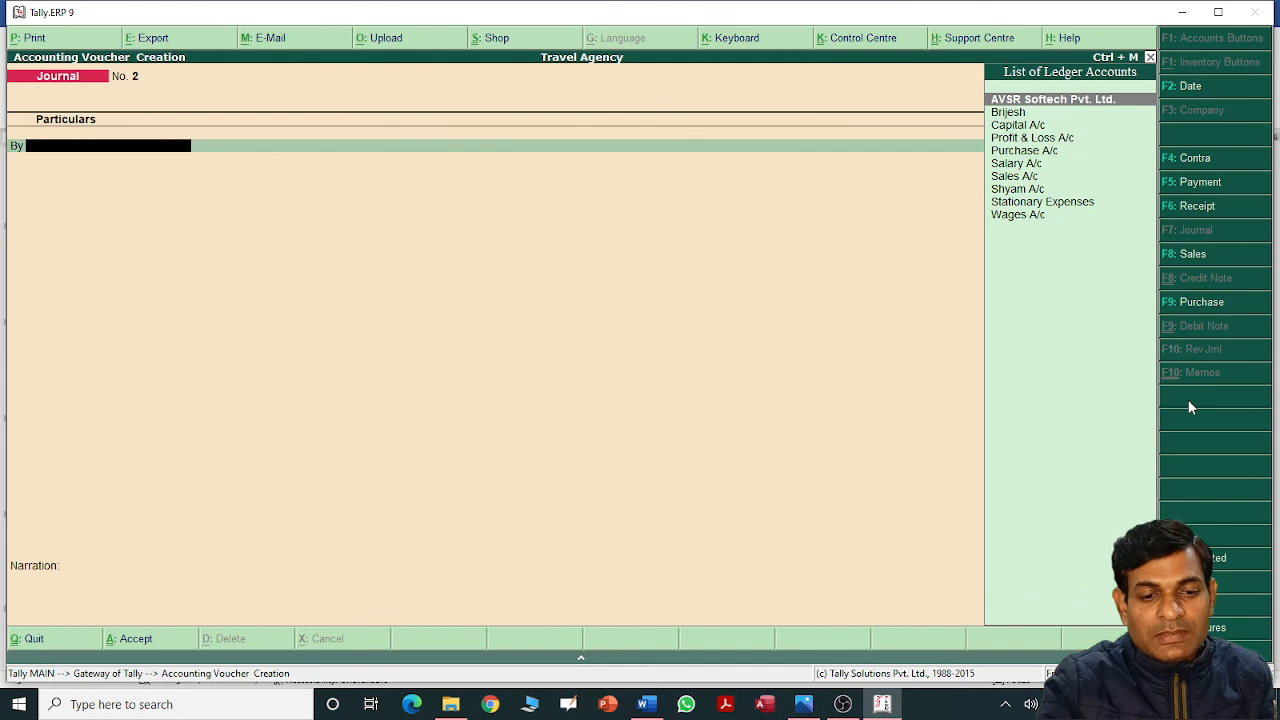
Page back through saved vouchers past Journal No. 1 to Purchase No. 1.
{"action": "key", "text": "Page_Up"}
{"action": "key", "text": "Page_Up"}
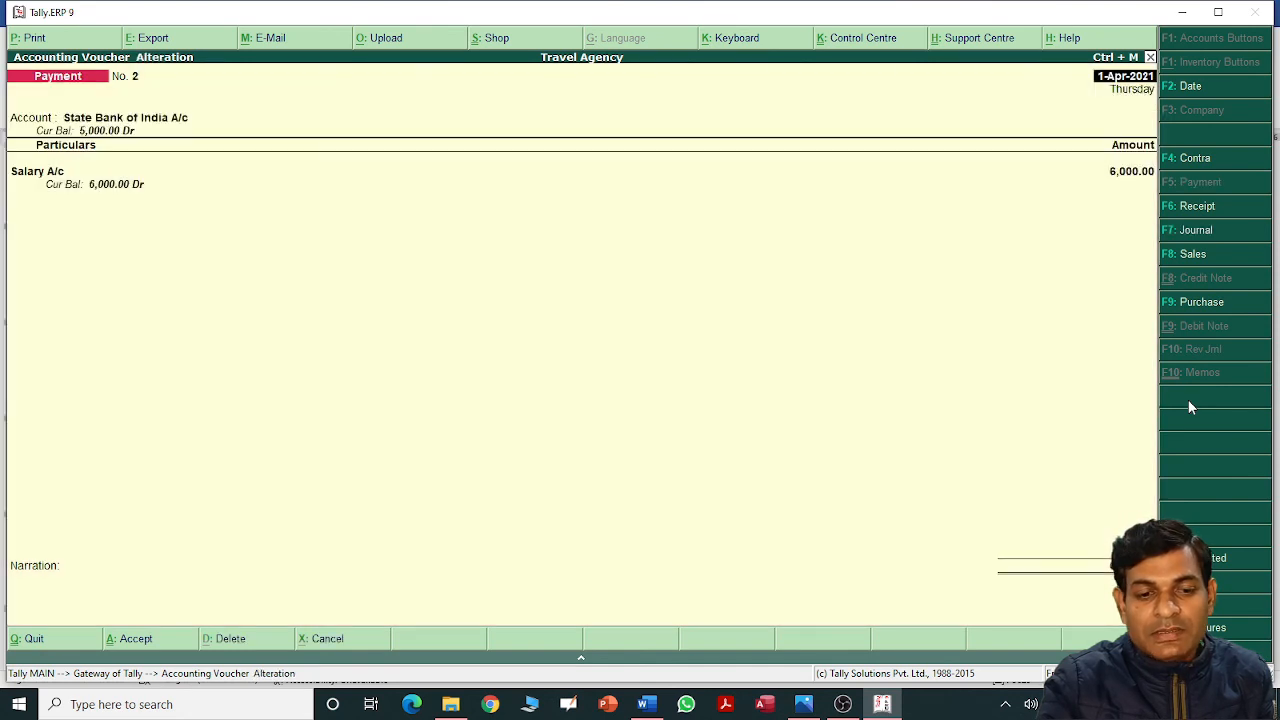
{"action": "key", "text": "Page_Up"}
{"action": "key", "text": "Page_Up"}
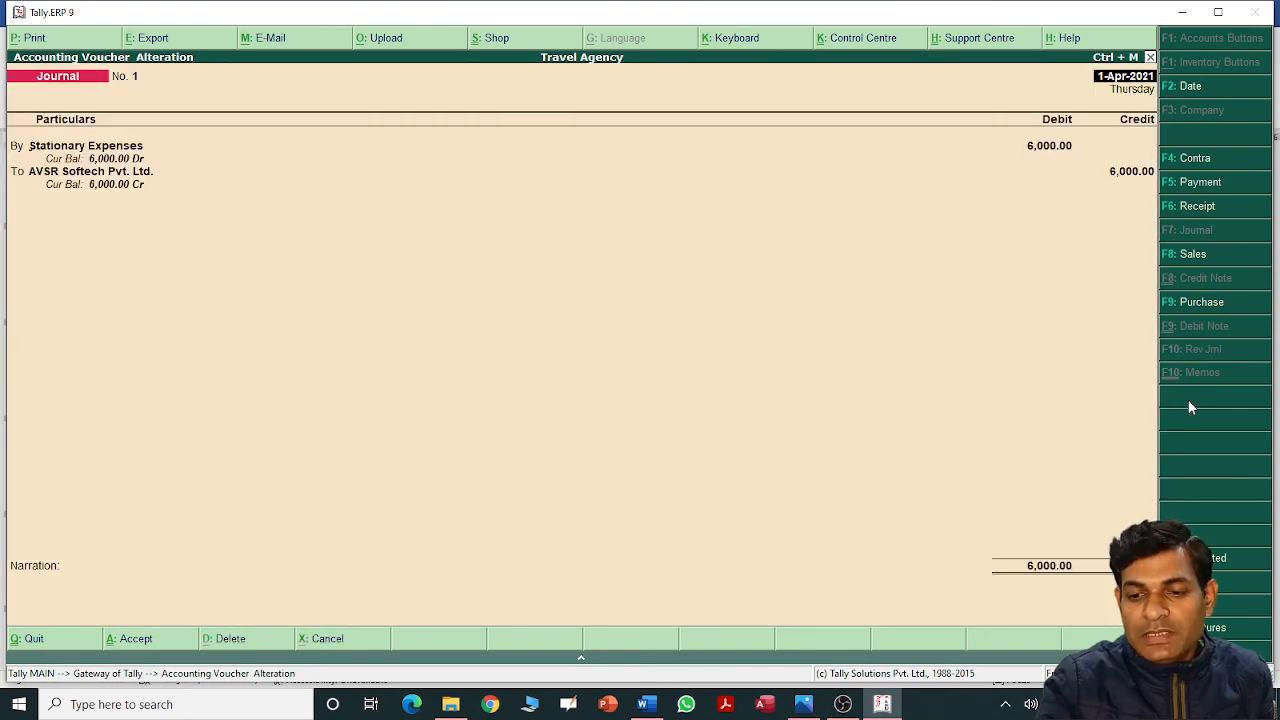
{"action": "key", "text": "Escape"}
{"action": "key", "text": "Page_Up"}
{"action": "key", "text": "Page_Up"}
{"action": "key", "text": "Page_Up"}
{"action": "key", "text": "Page_Up"}
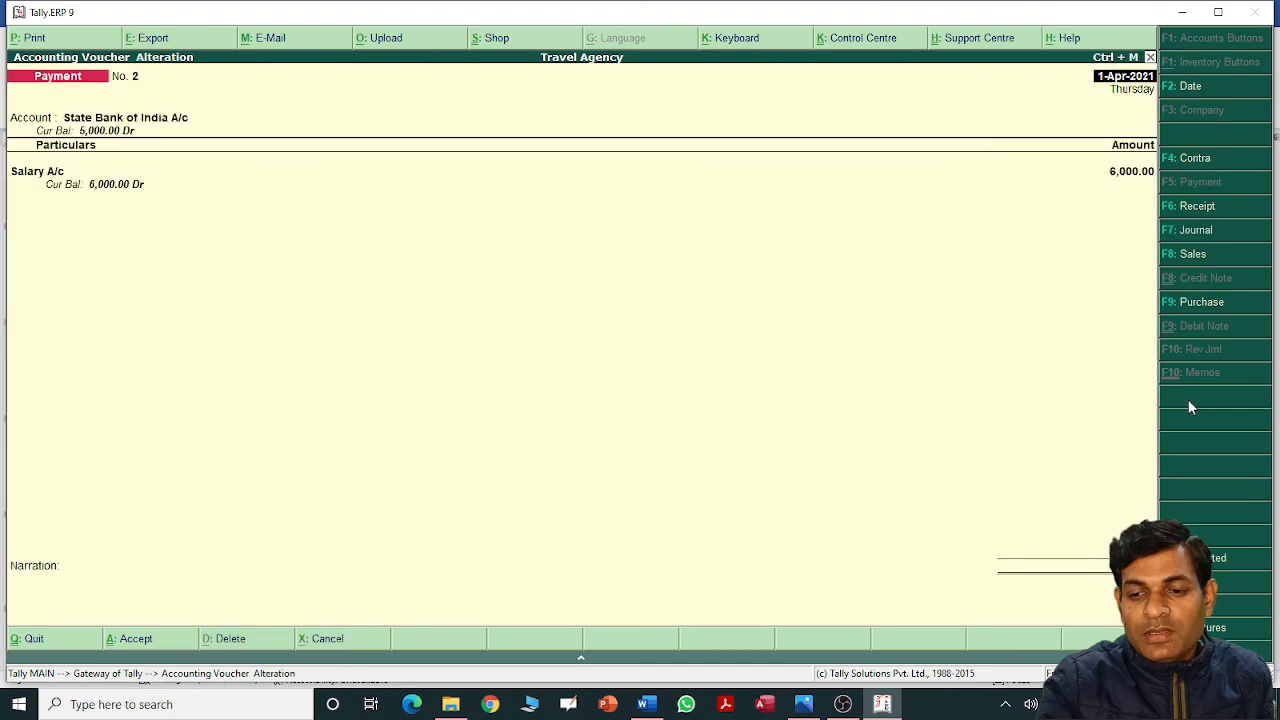
{"action": "key", "text": "Page_Up"}
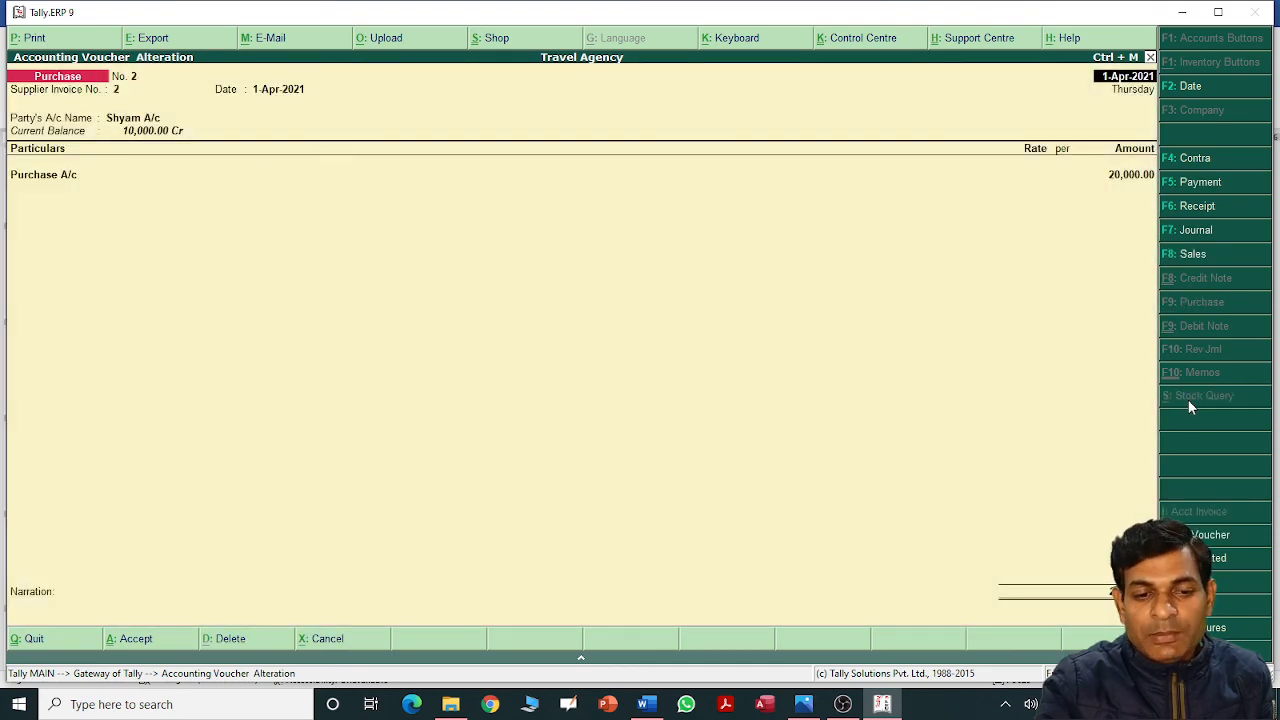
{"action": "key", "text": "Page_Up"}
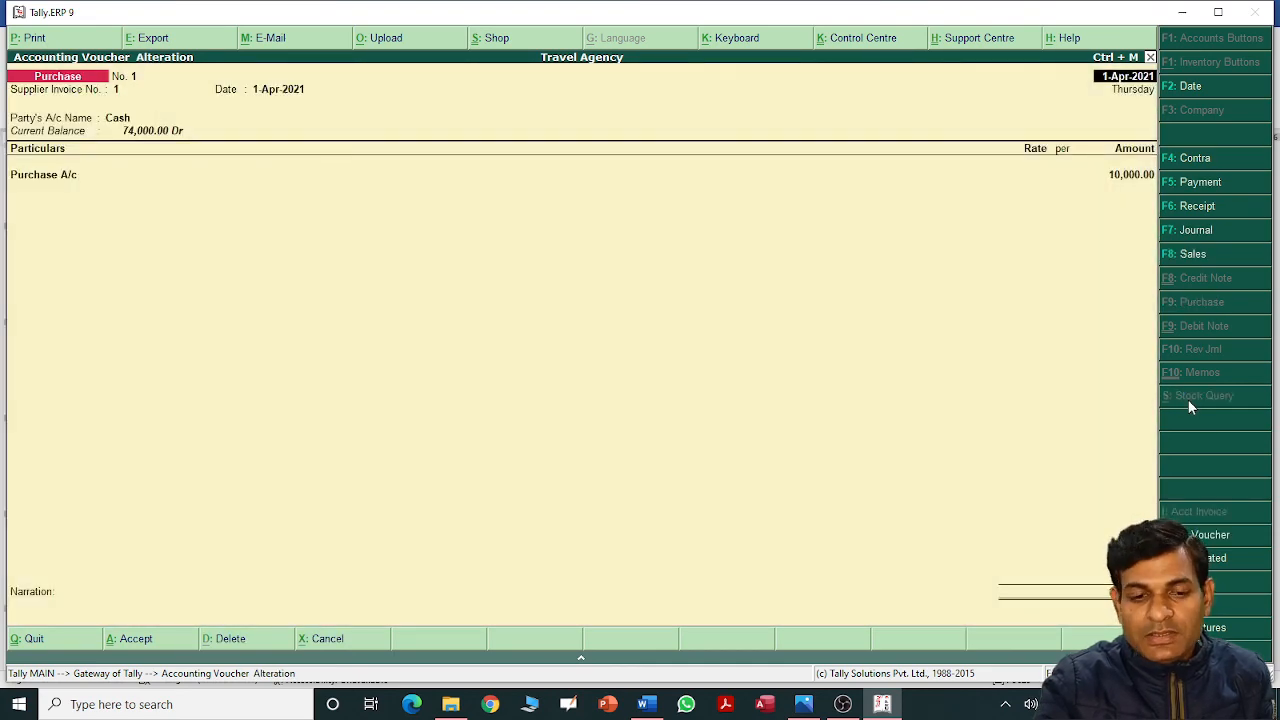
{"action": "key", "text": "Page_Up"}
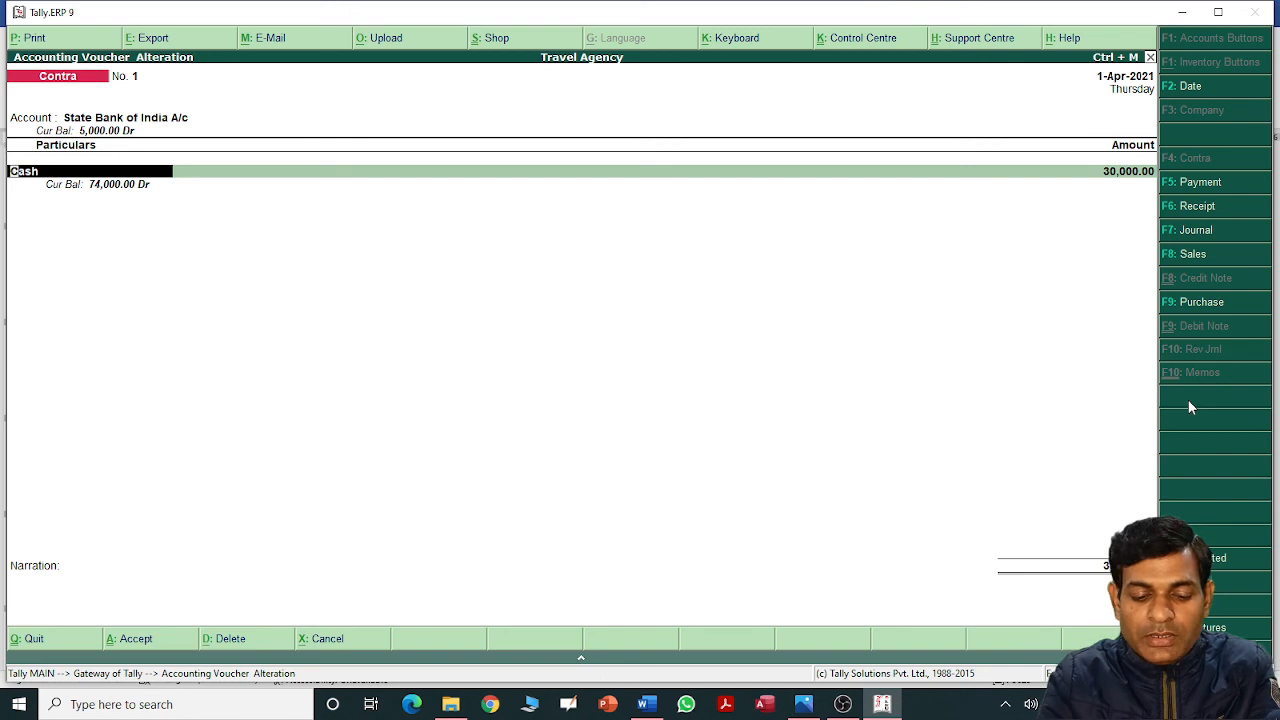
Decline deleting Contra No. 1 and exit voucher entry to the Gateway of Tally.
{"action": "key", "text": "alt+d"}
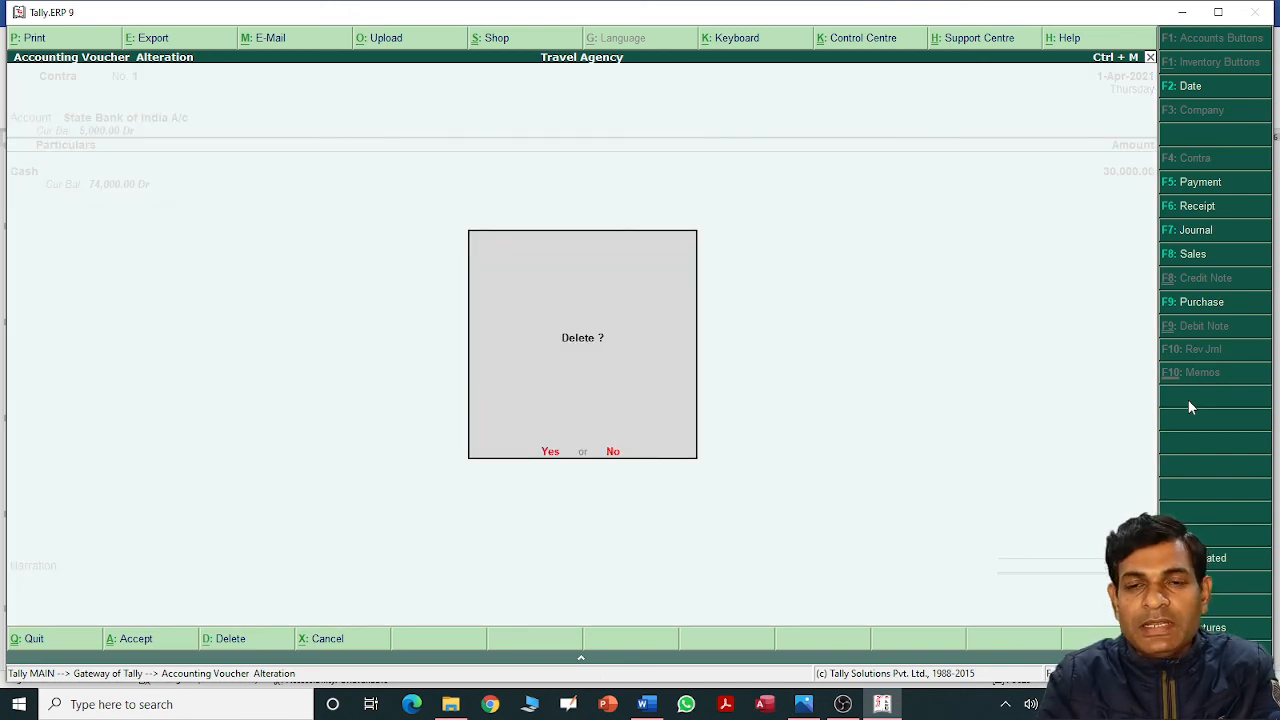
{"action": "key", "text": "Escape"}
{"action": "key", "text": "Escape"}
{"action": "key", "text": "Escape"}
{"action": "key", "text": "Escape"}
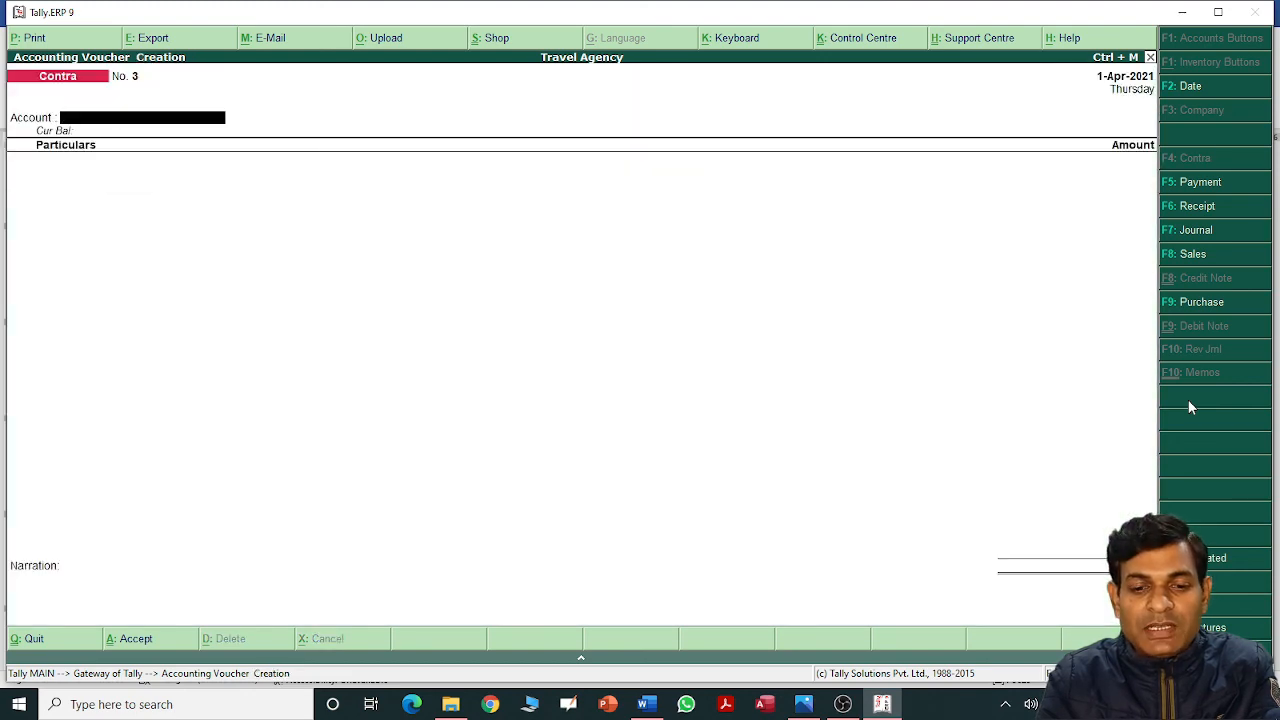
{"action": "key", "text": "Escape"}
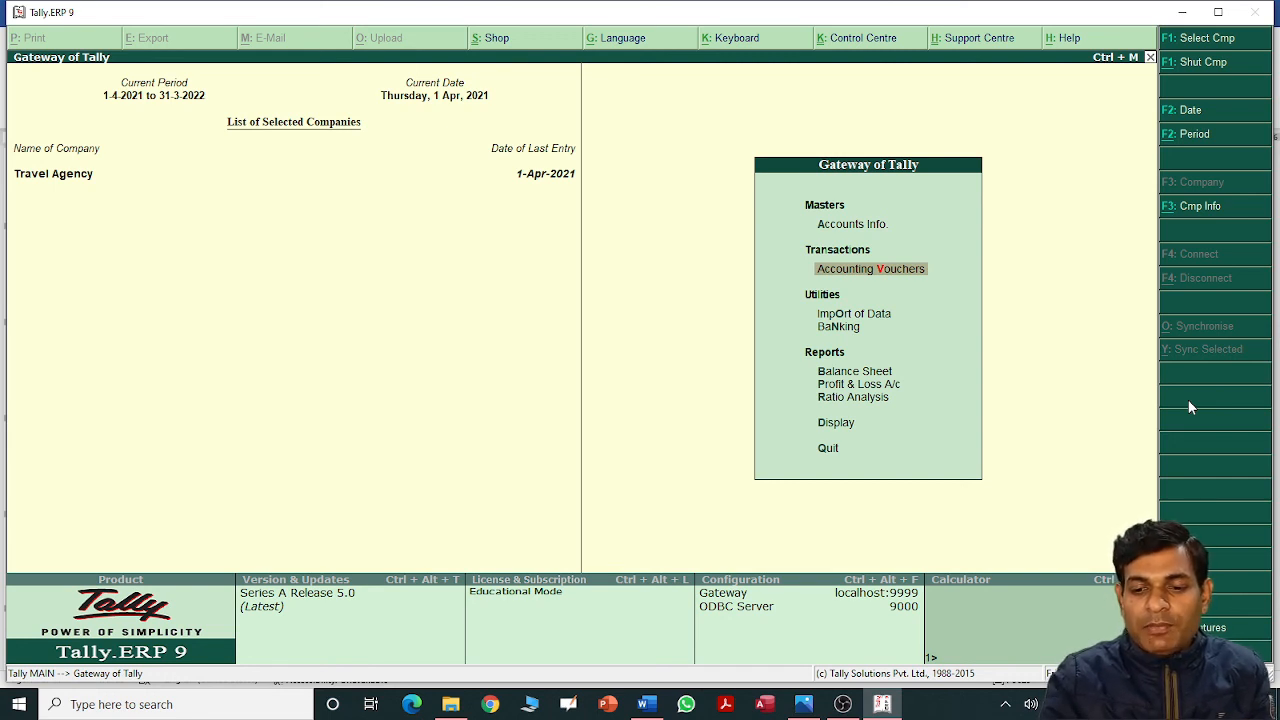
Open the Balance Sheet totalling 1,34,000, then close it.
{"action": "key", "text": "Down"}
{"action": "key", "text": "Down"}
{"action": "key", "text": "Down"}
{"action": "key", "text": "Down"}
{"action": "key", "text": "Up"}
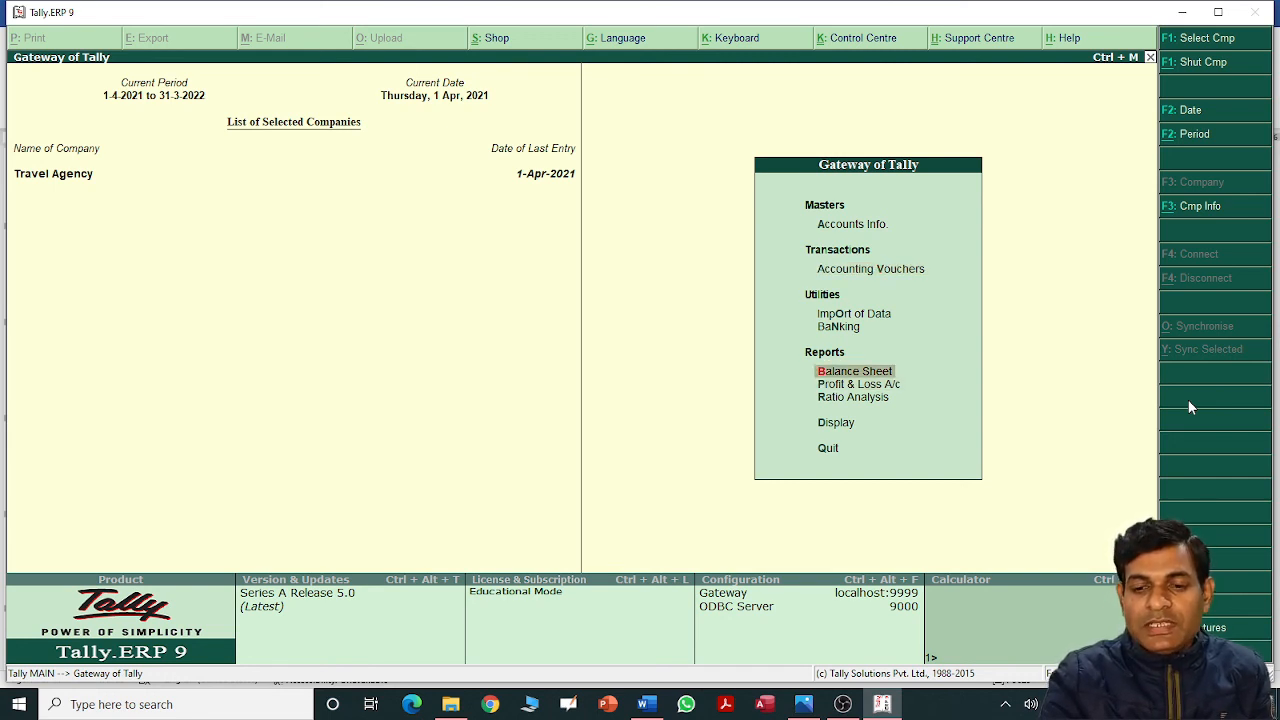
{"action": "key", "text": "Return"}
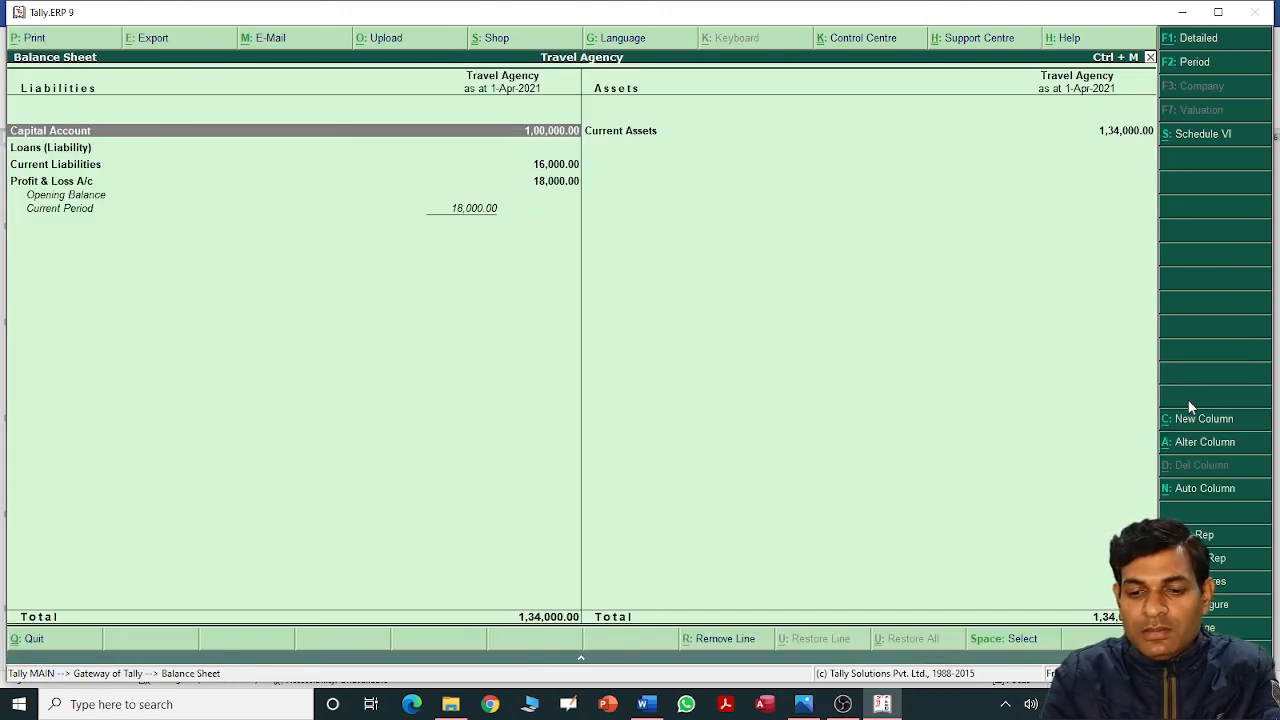
{"action": "key", "text": "Escape"}
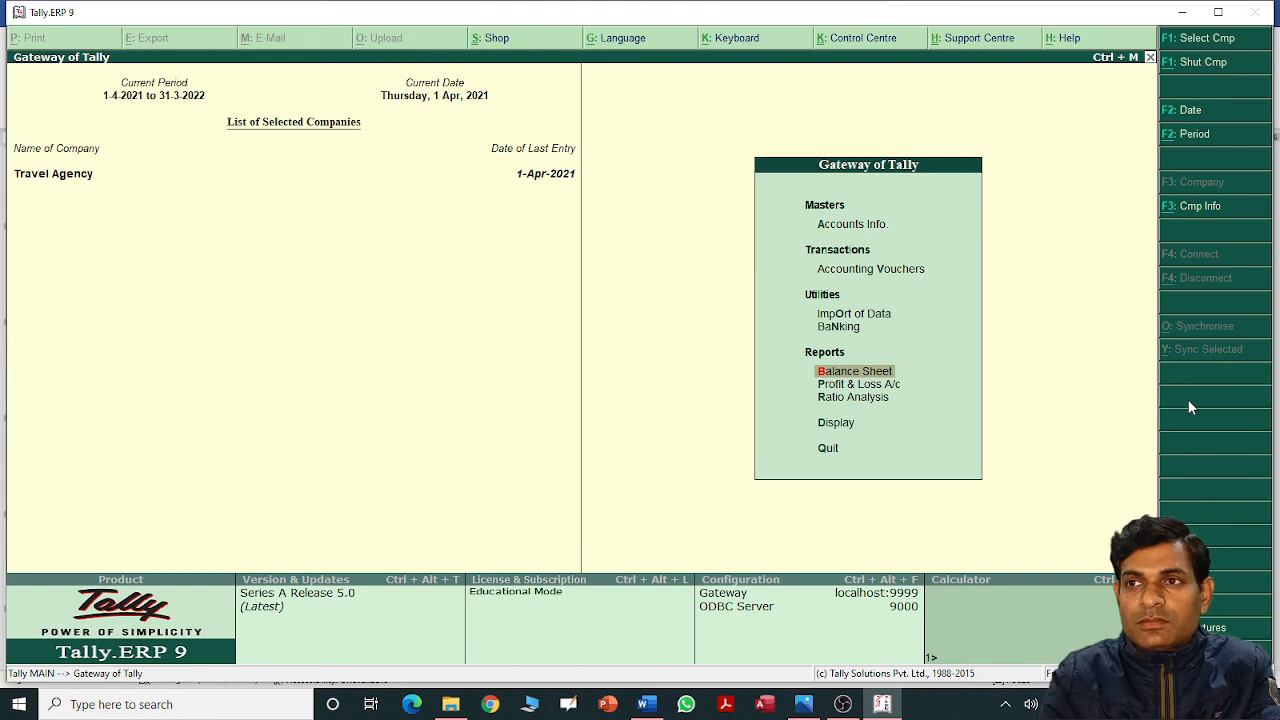
Review the Profit & Loss A/c showing Nett Profit 18,000, then close it.
{"action": "key", "text": "Down"}
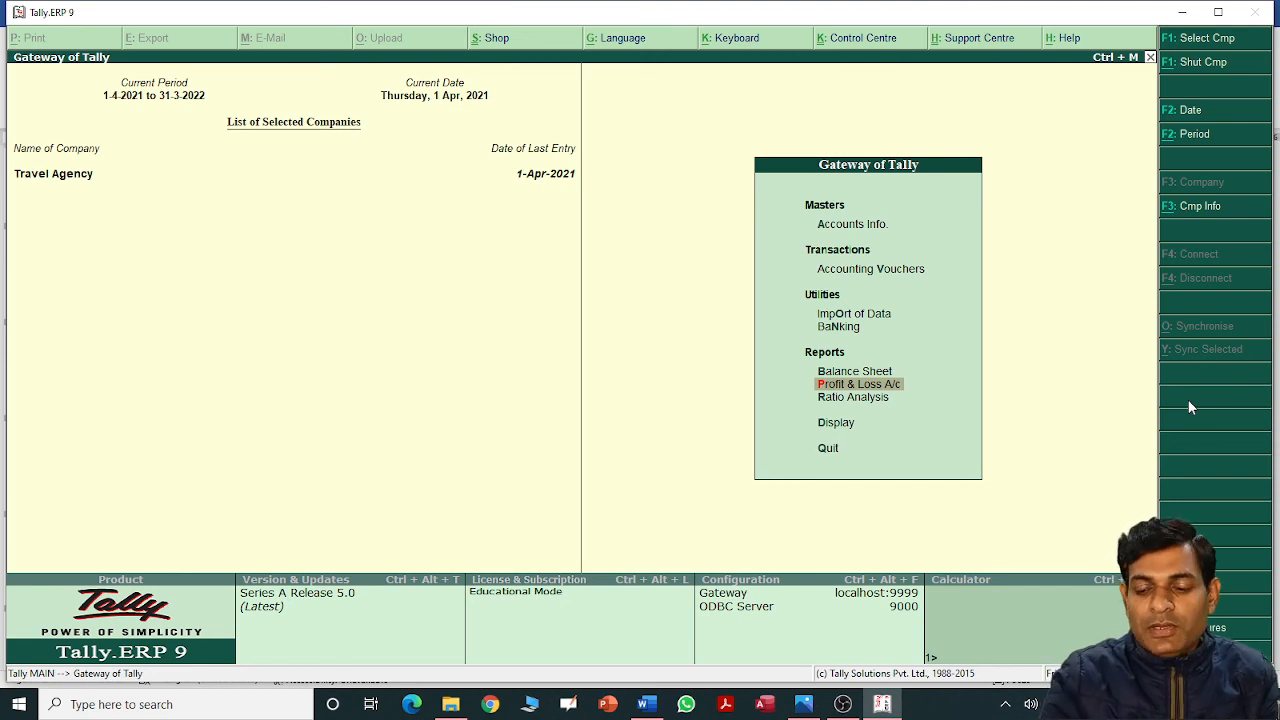
{"action": "key", "text": "Return"}
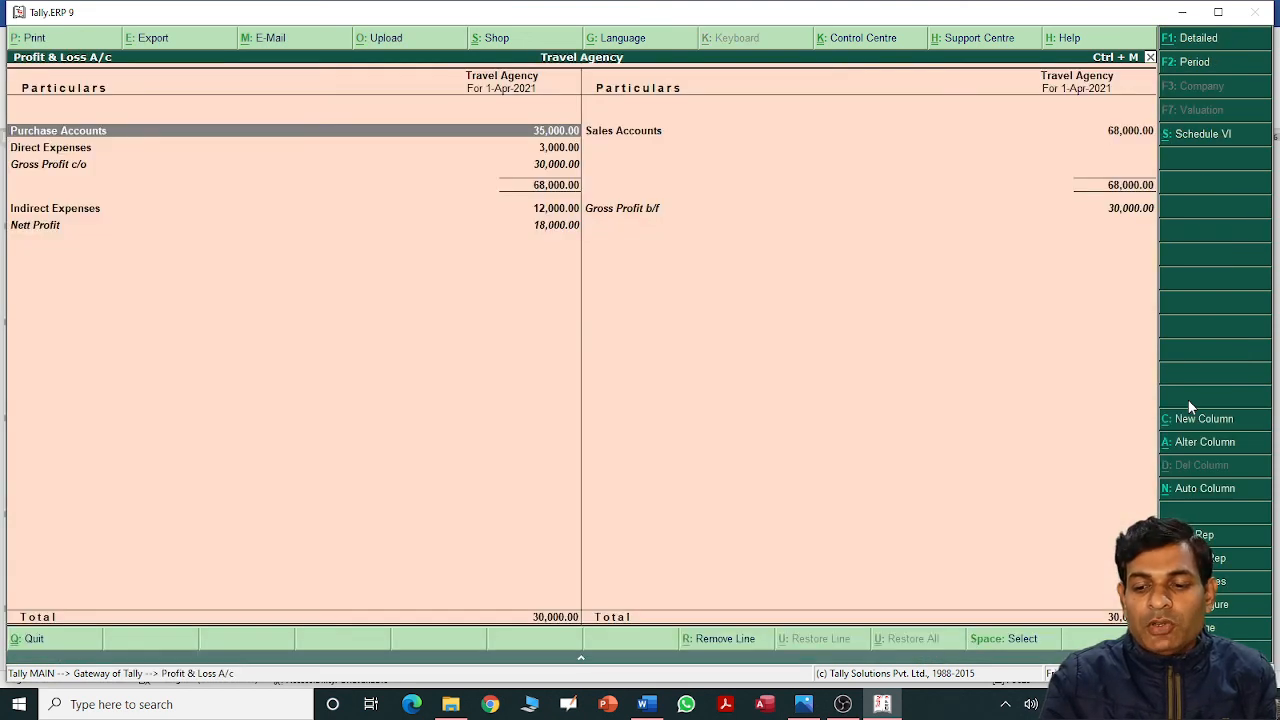
{"action": "key", "text": "Down"}
{"action": "key", "text": "Down"}
{"action": "key", "text": "Down"}
{"action": "key", "text": "Down"}
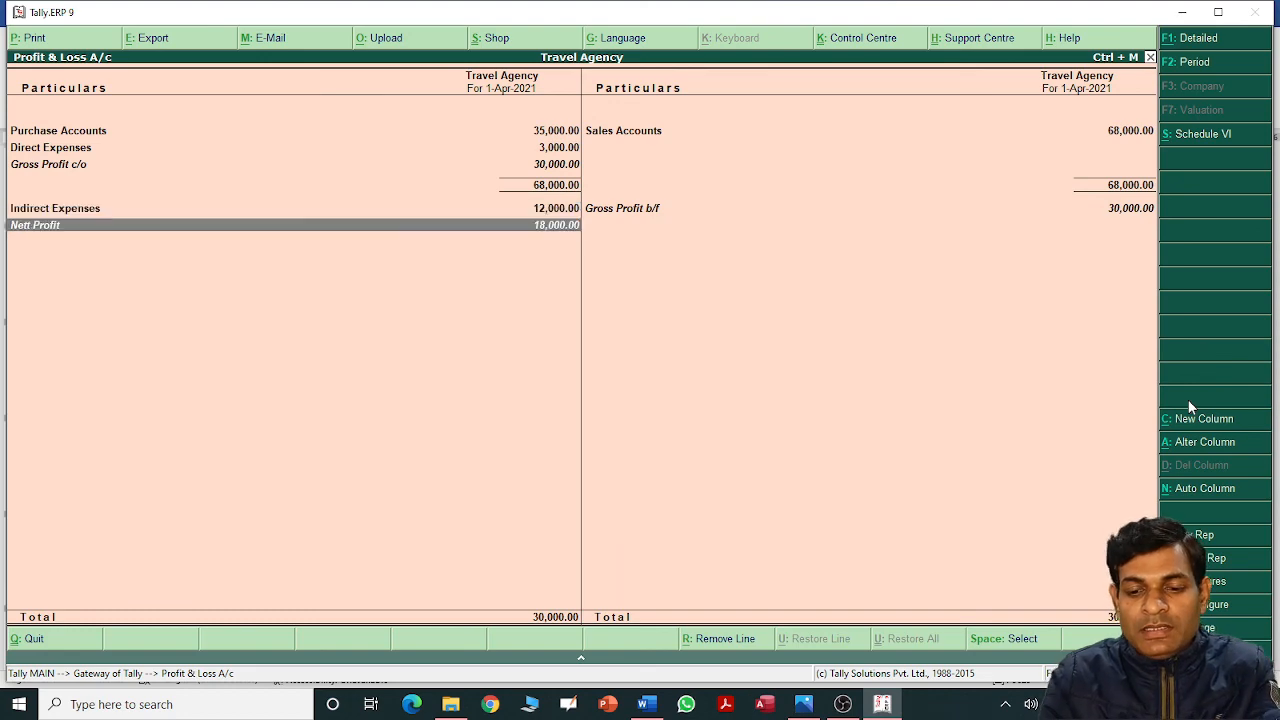
{"action": "key", "text": "Escape"}
{"action": "key", "text": "Down"}
{"action": "key", "text": "Down"}
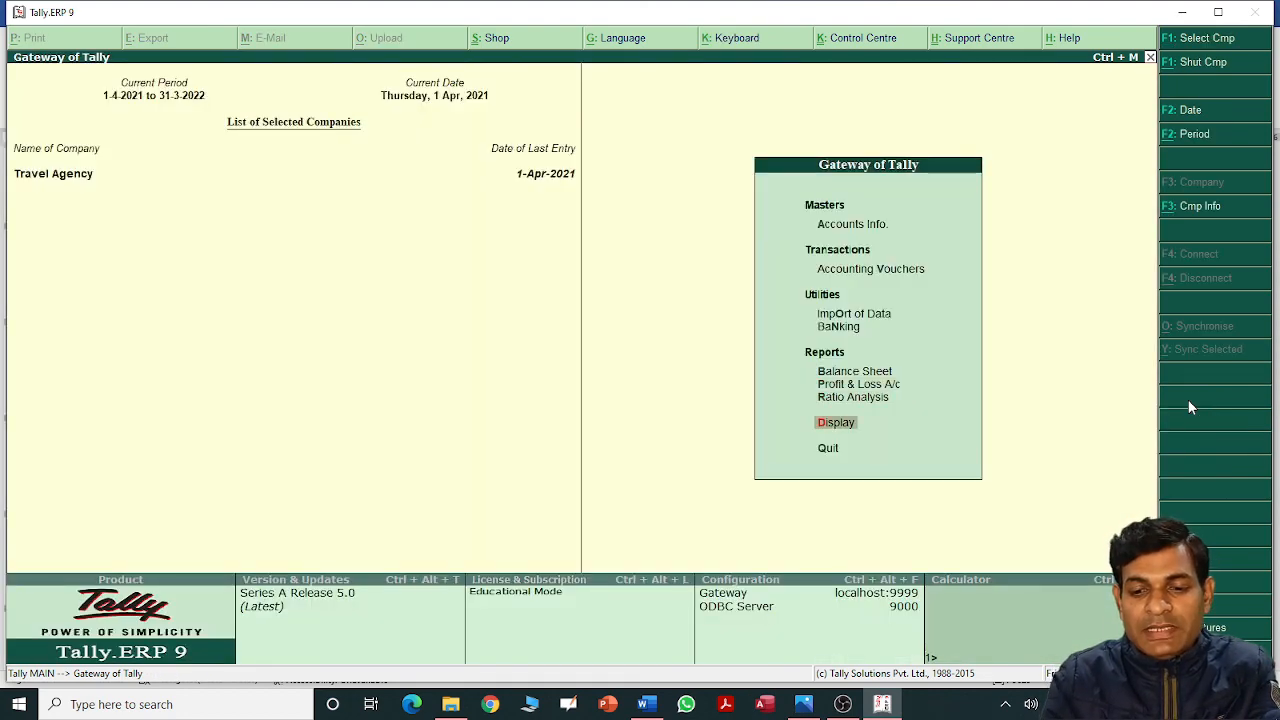
Browse the 1-Apr-2021 Day Book's 13 vouchers, including the Capital receipt and State Bank contra, then close it.
{"action": "key", "text": "Return"}
{"action": "key", "text": "Down"}
{"action": "key", "text": "Return"}
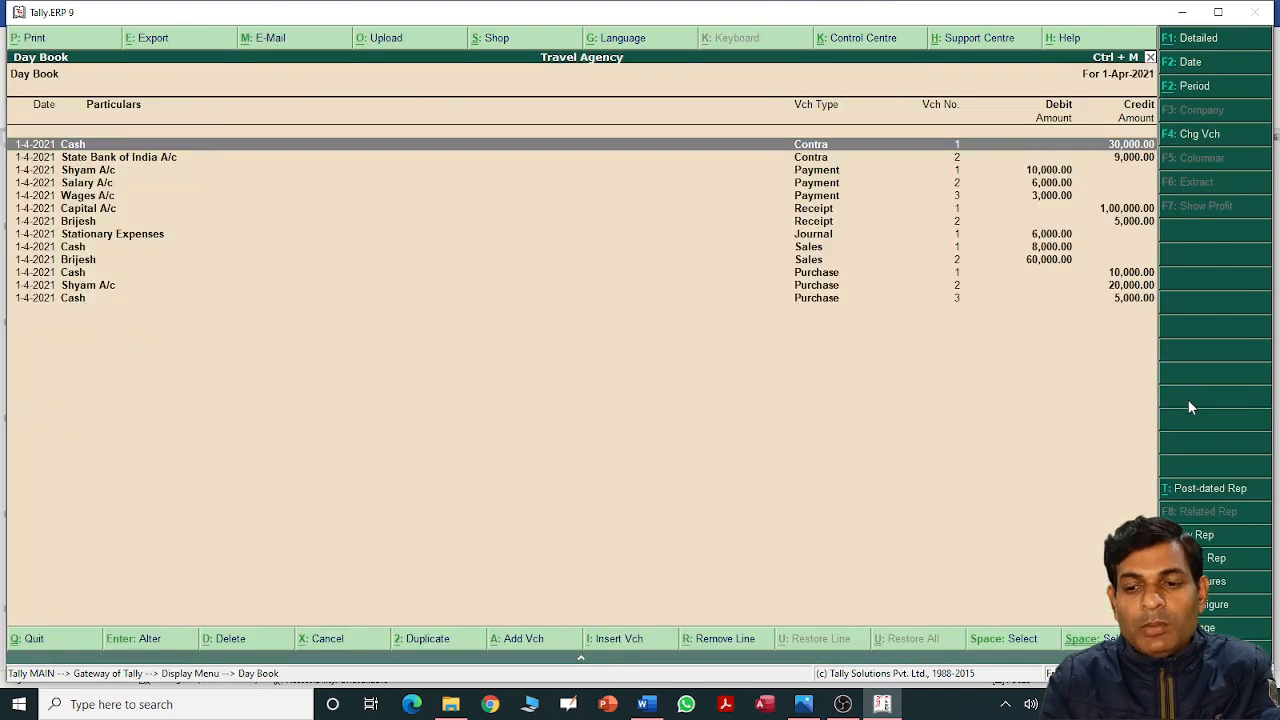
{"action": "key", "text": "Down"}
{"action": "key", "text": "Down"}
{"action": "key", "text": "Up"}
{"action": "key", "text": "Up"}
{"action": "key", "text": "Down"}
{"action": "key", "text": "Down"}
{"action": "key", "text": "Down"}
{"action": "key", "text": "Down"}
{"action": "key", "text": "Down"}
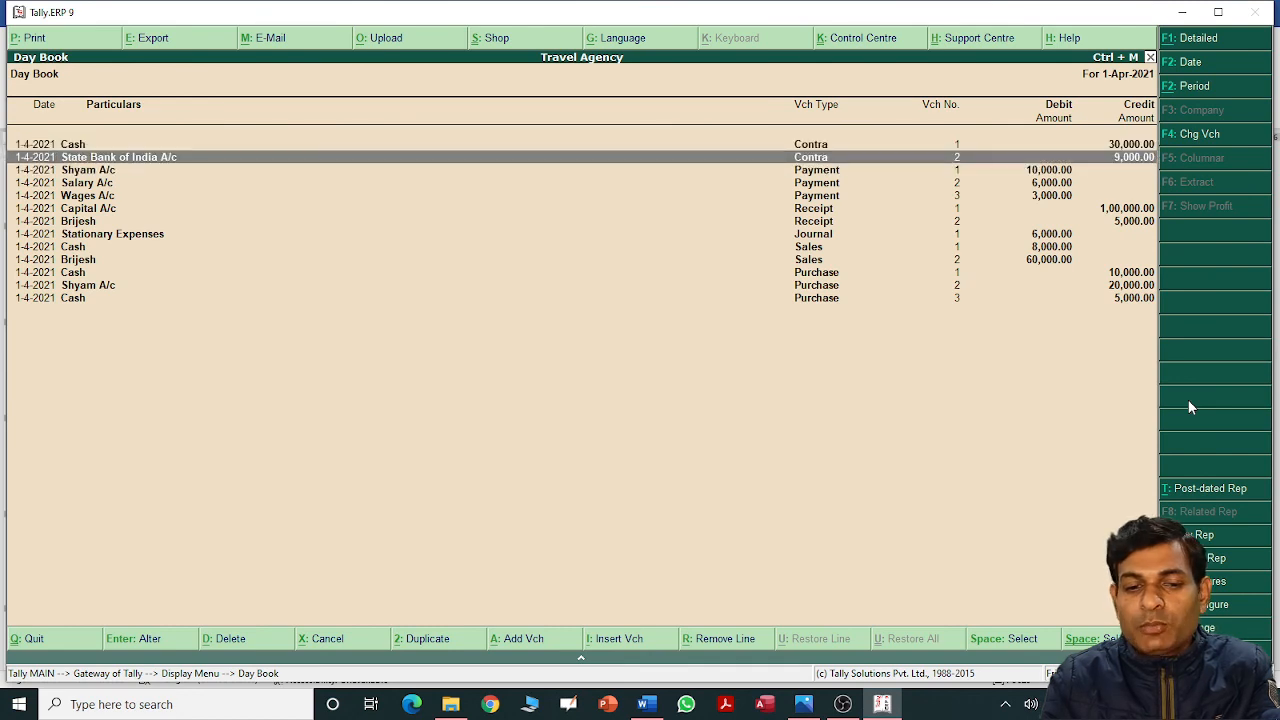
{"action": "key", "text": "Up"}
{"action": "key", "text": "Up"}
{"action": "key", "text": "Up"}
{"action": "key", "text": "Up"}
{"action": "key", "text": "Up"}
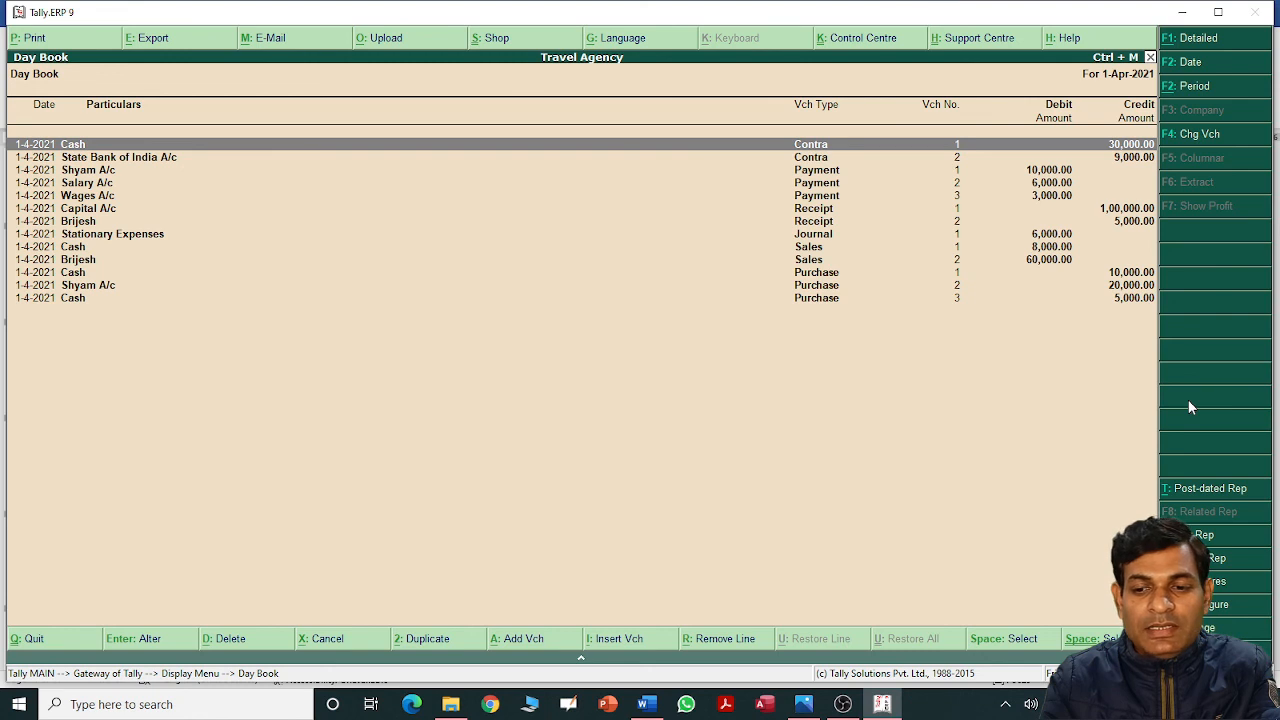
{"action": "key", "text": "Down"}
{"action": "key", "text": "Up"}
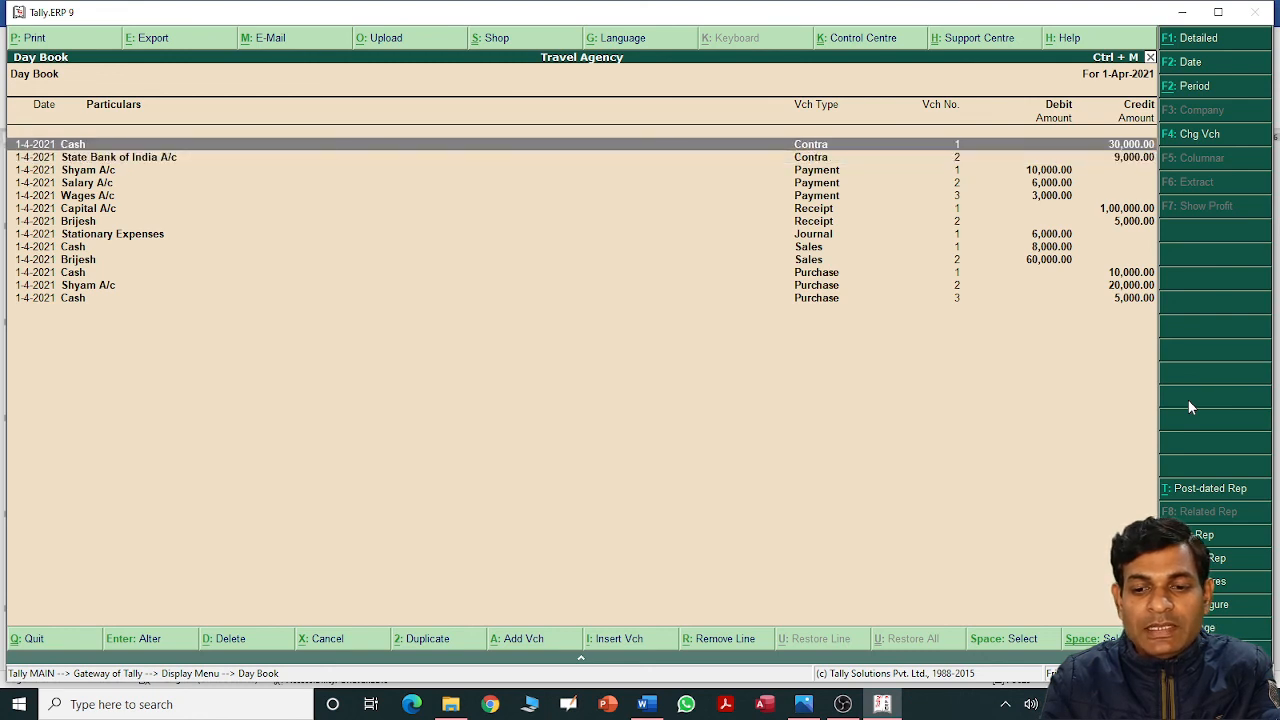
{"action": "key", "text": "Down"}
{"action": "key", "text": "Down"}
{"action": "key", "text": "Down"}
{"action": "key", "text": "Down"}
{"action": "key", "text": "Down"}
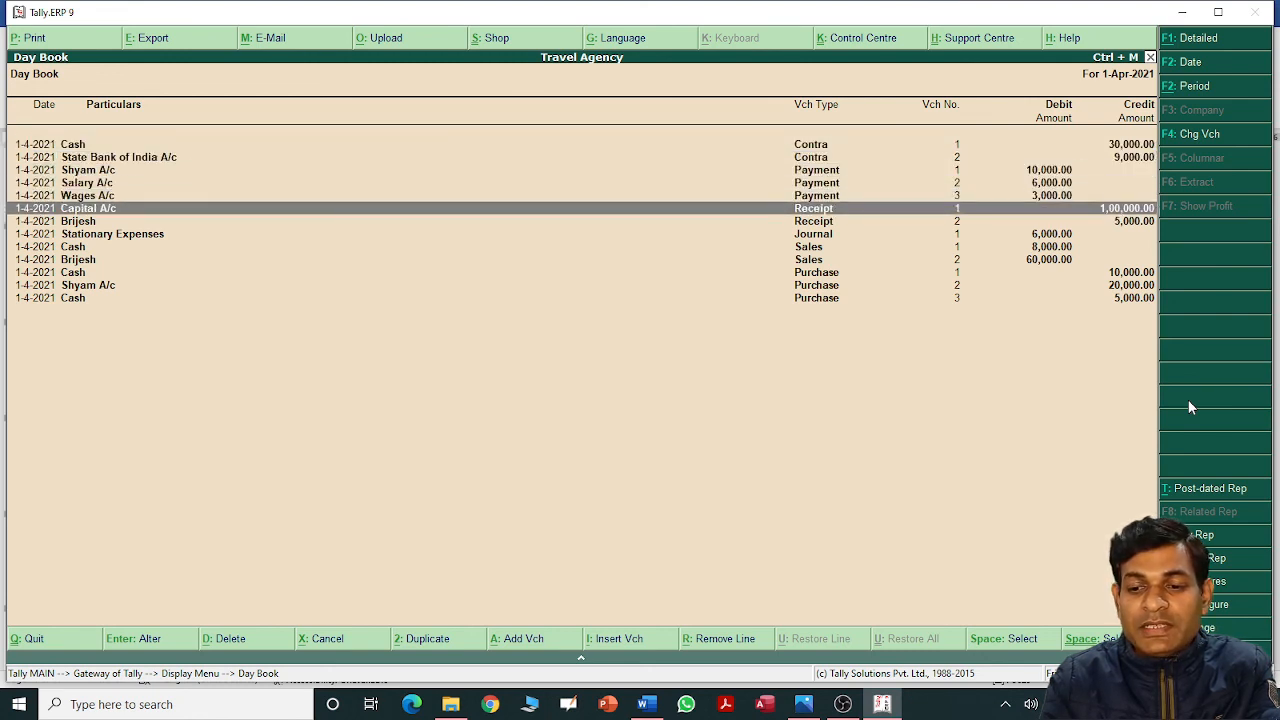
{"action": "key", "text": "Up"}
{"action": "key", "text": "Up"}
{"action": "key", "text": "Up"}
{"action": "key", "text": "Up"}
{"action": "key", "text": "Up"}
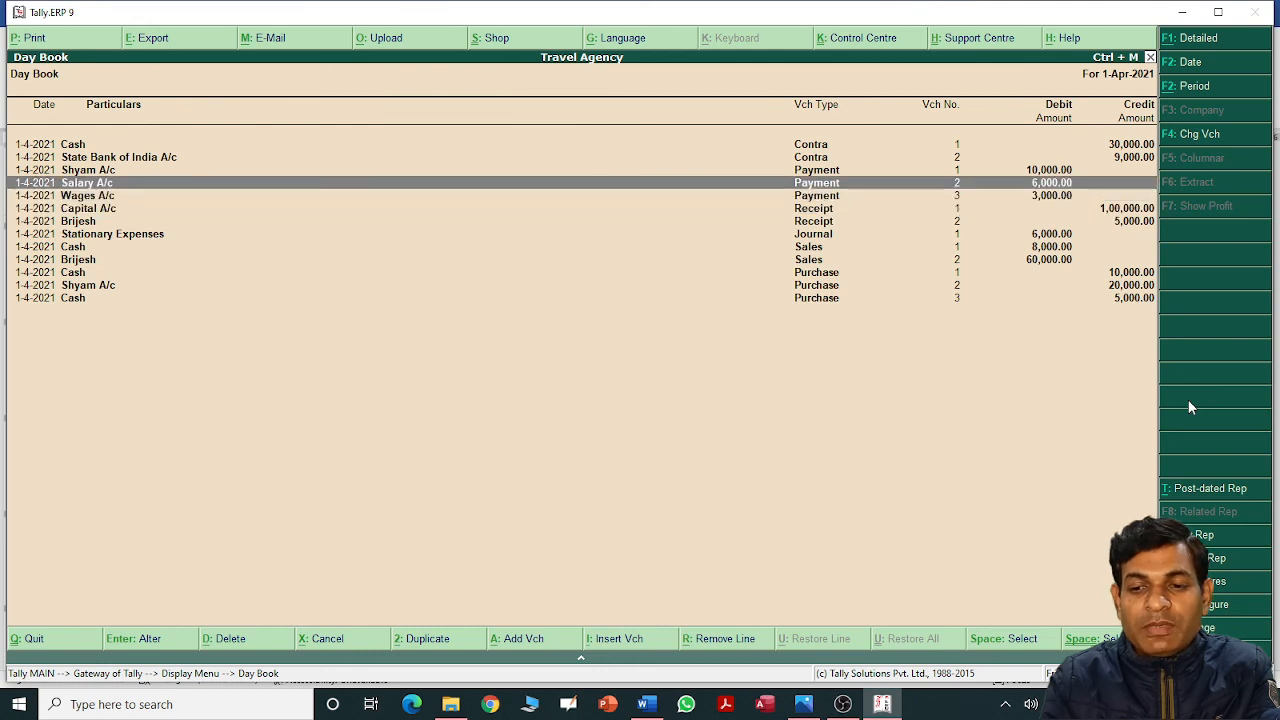
{"action": "key", "text": "Down"}
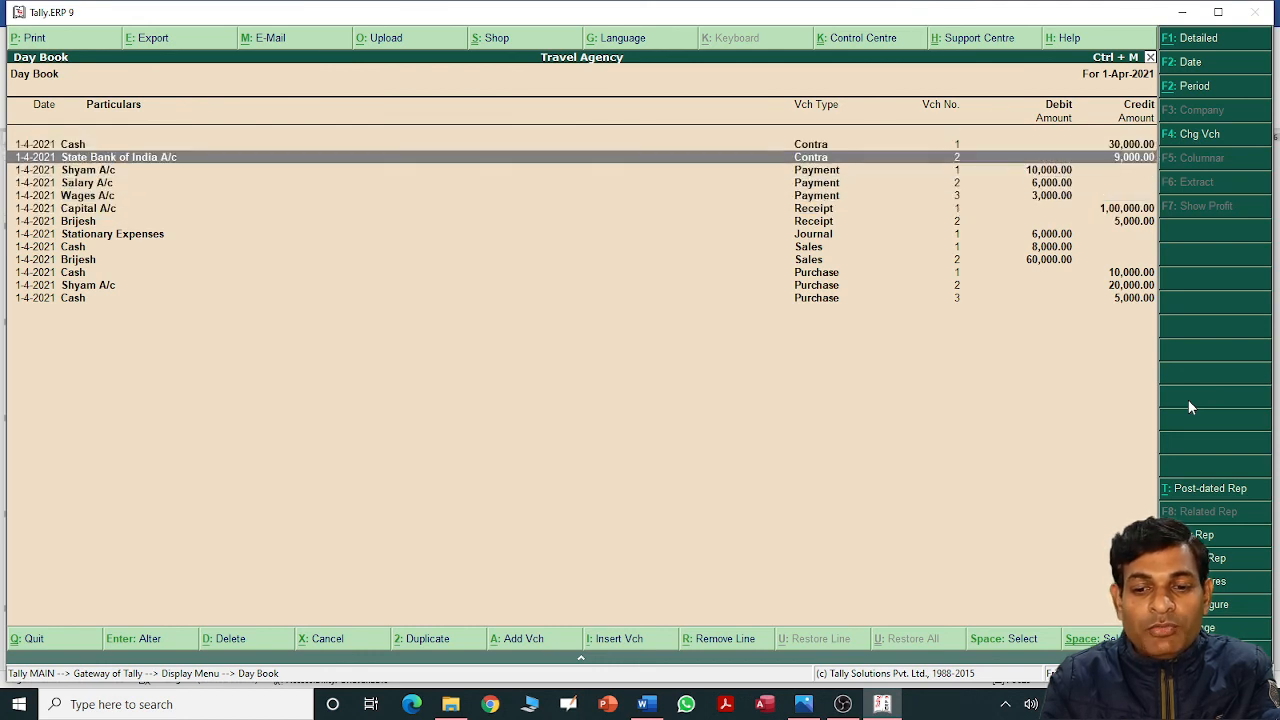
{"action": "key", "text": "Down"}
{"action": "key", "text": "Down"}
{"action": "key", "text": "Down"}
{"action": "key", "text": "Down"}
{"action": "key", "text": "Down"}
{"action": "key", "text": "Down"}
{"action": "key", "text": "Down"}
{"action": "key", "text": "Down"}
{"action": "key", "text": "Down"}
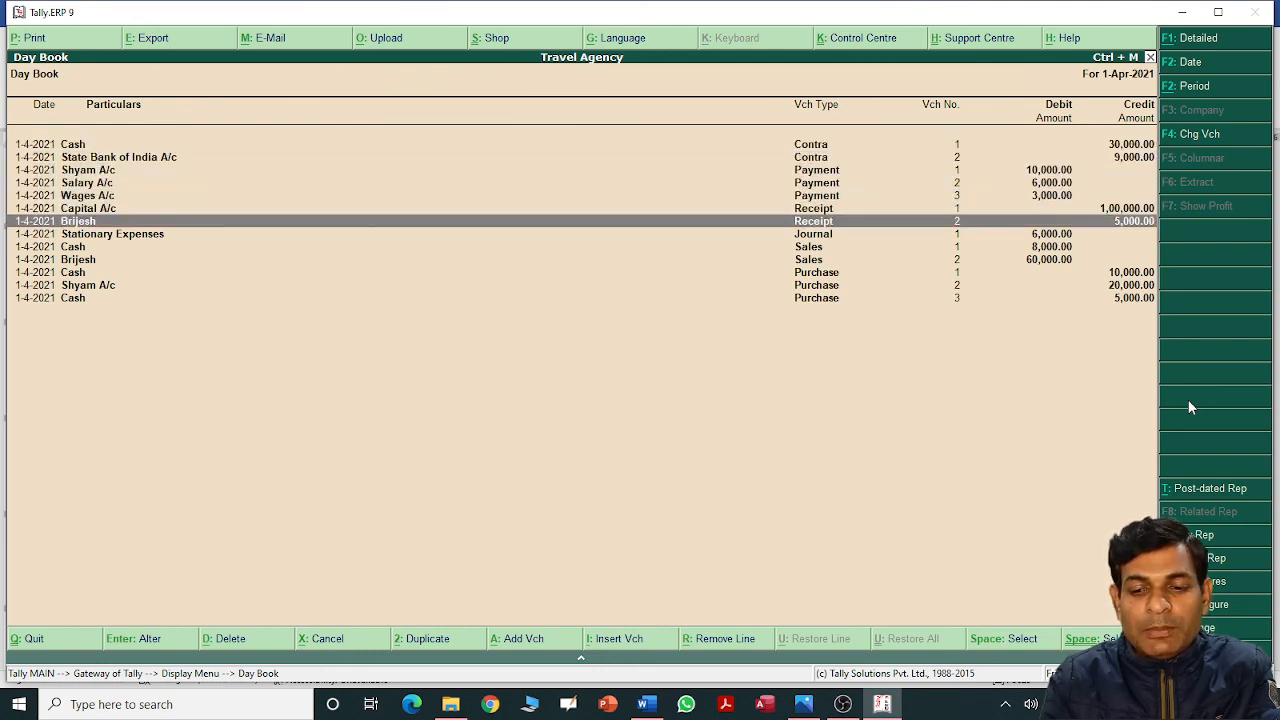
{"action": "key", "text": "Escape"}
{"action": "key", "text": "Escape"}
{"action": "key", "text": "Escape"}
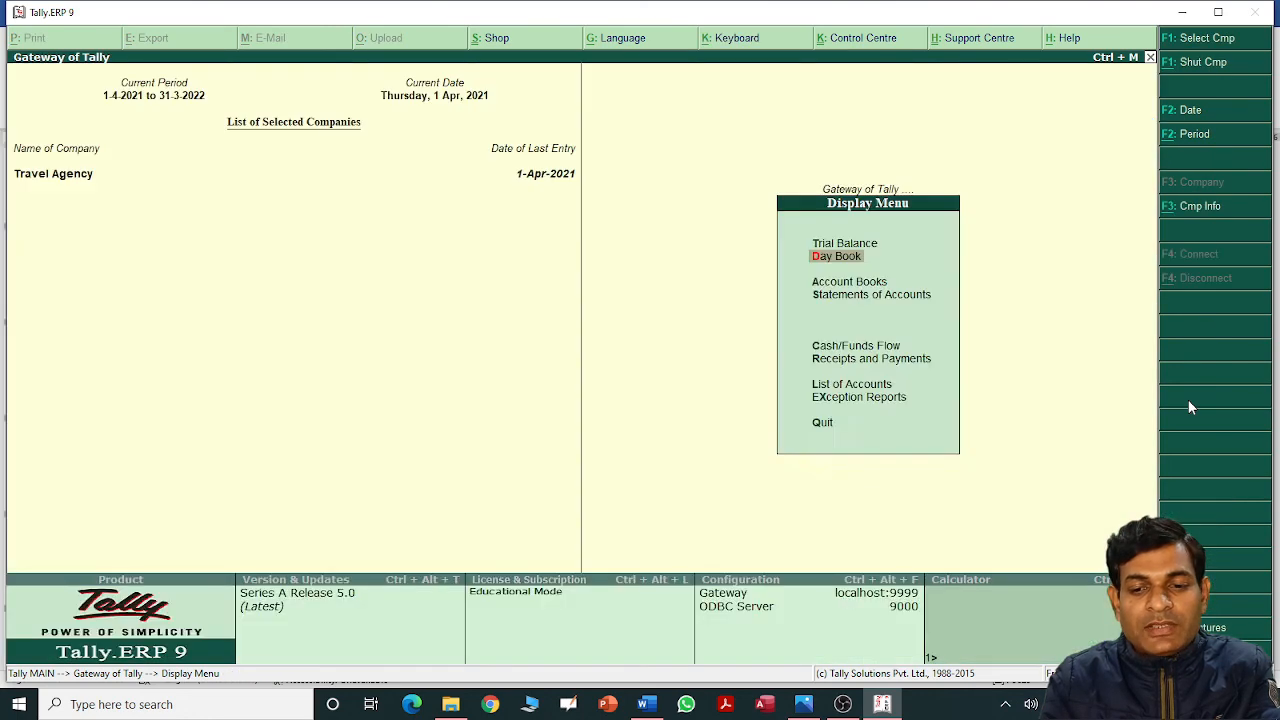